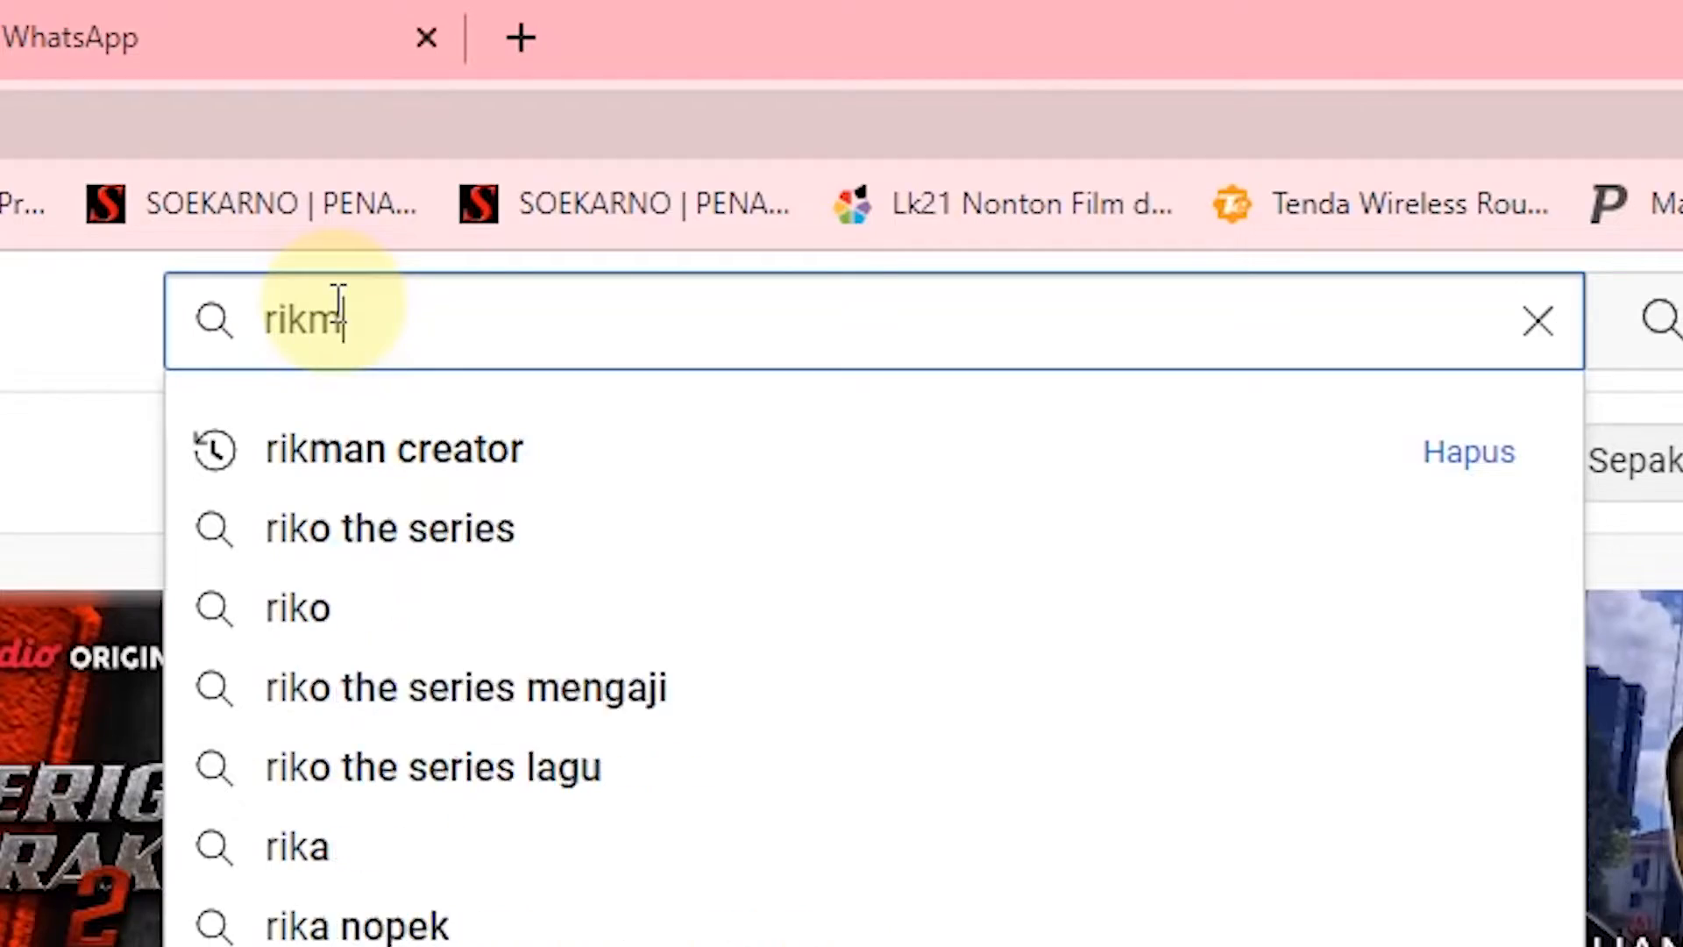
Search YouTube for "rikman creator" and open the RIKMAN CREATOR channel
type("an creator")
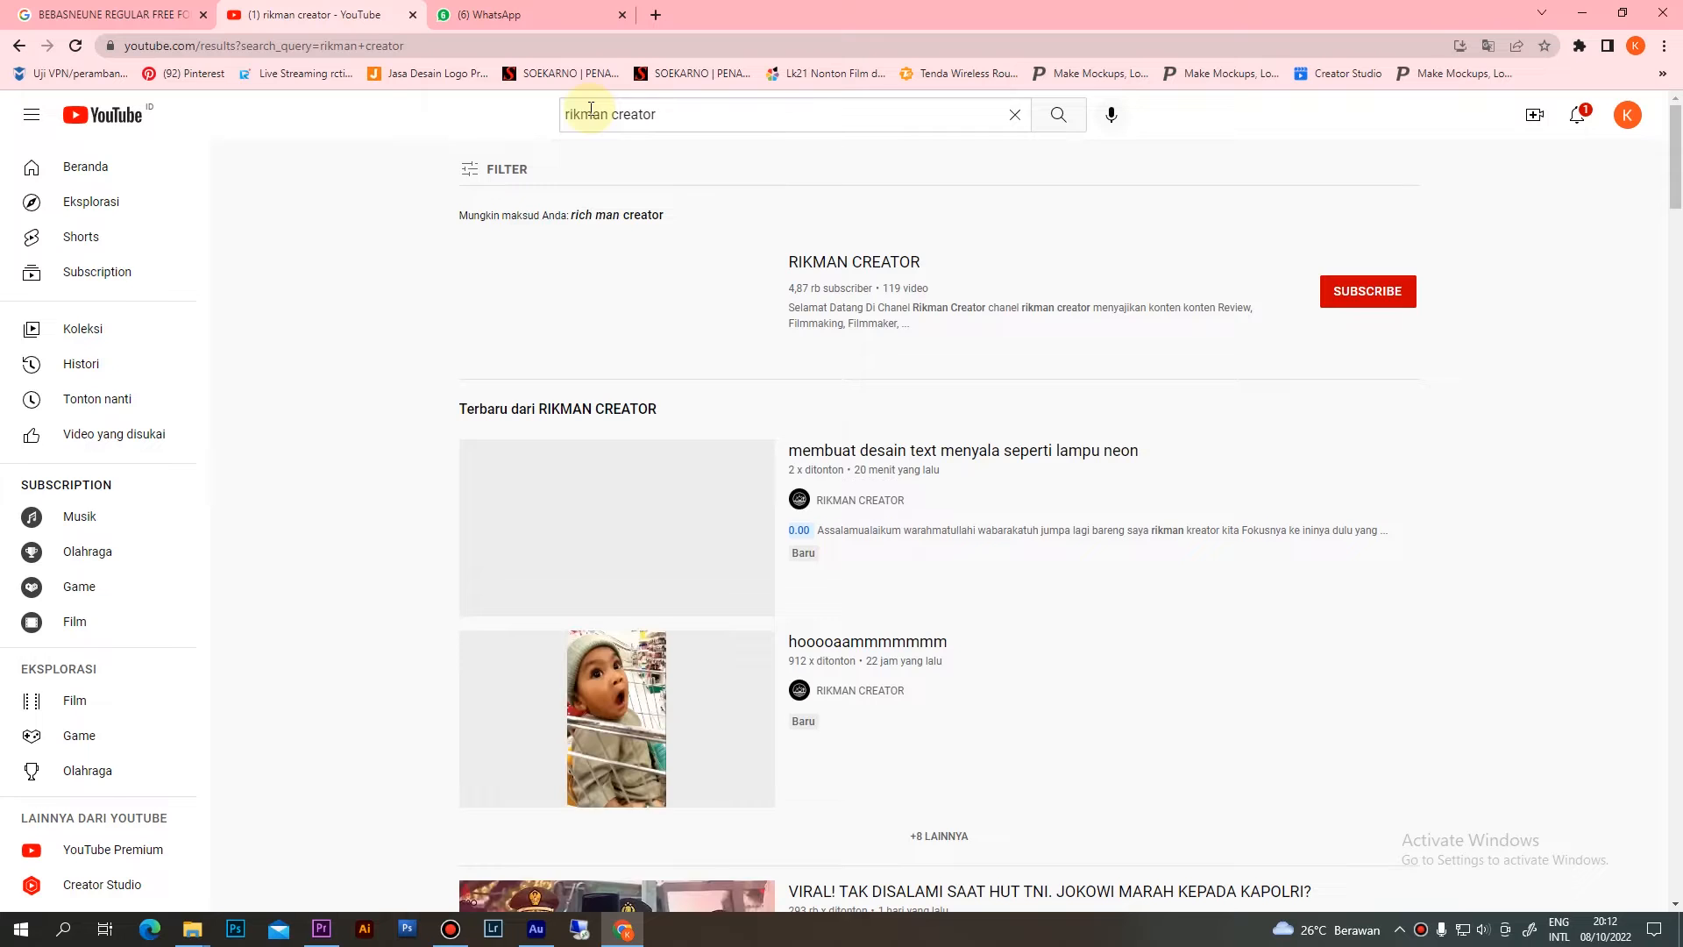
left_click(859, 263)
Try out subscribing to the channel with notifications set to Semua, and cancel the subscription
left_click(1462, 425)
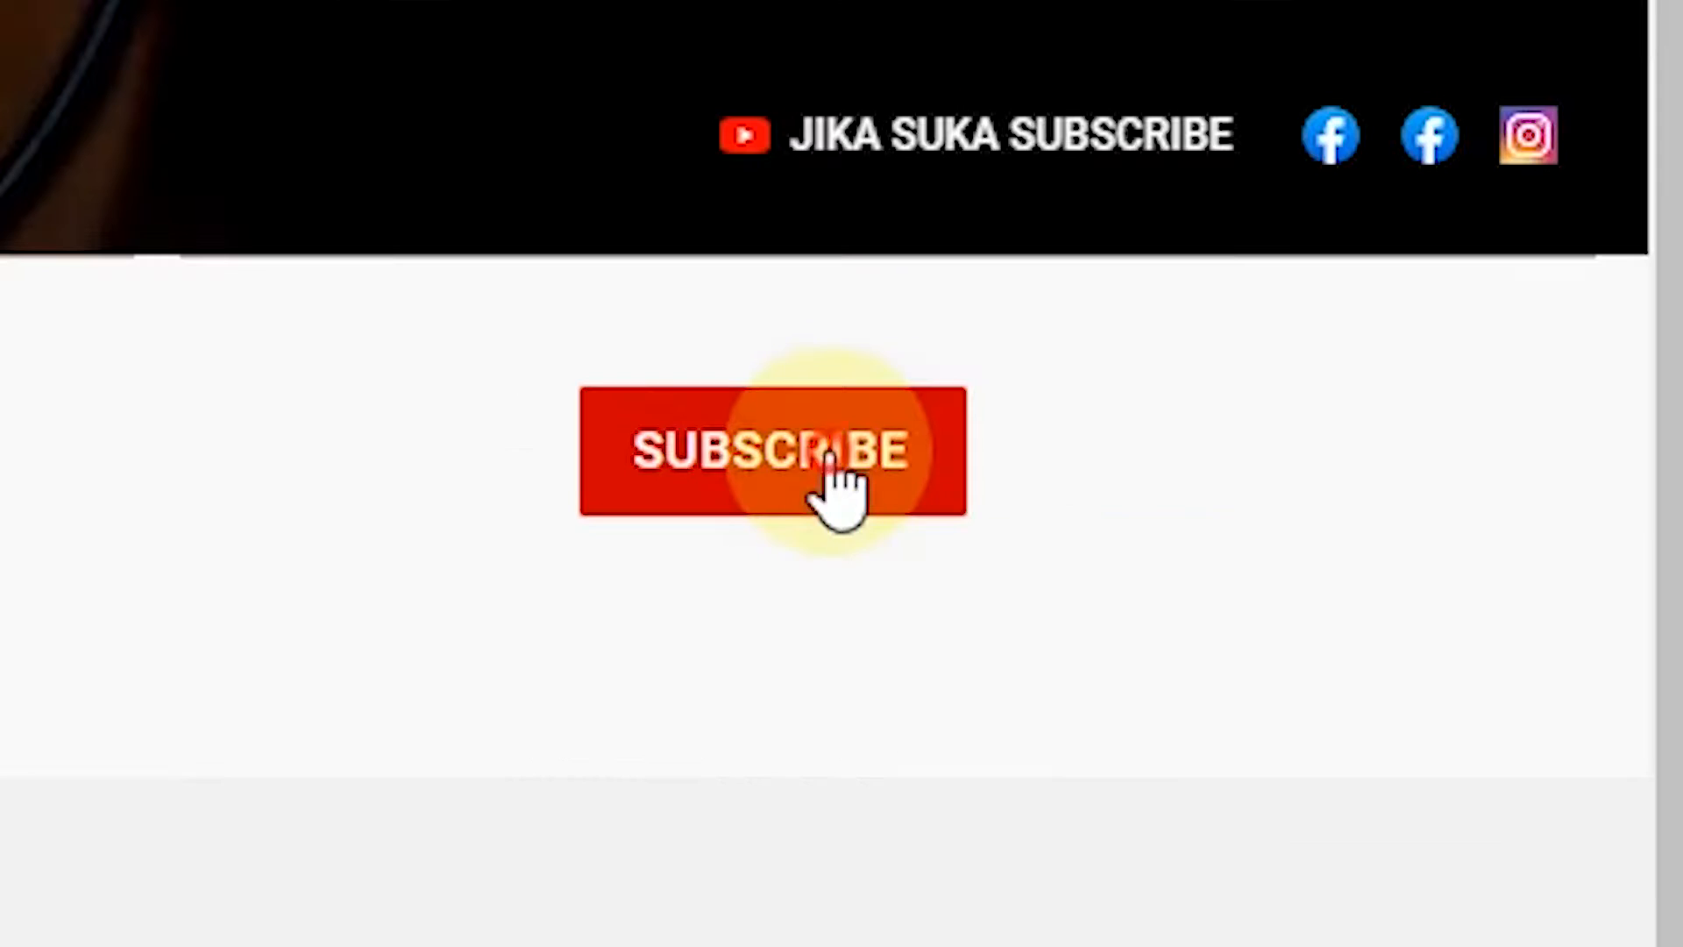
left_click(1483, 423)
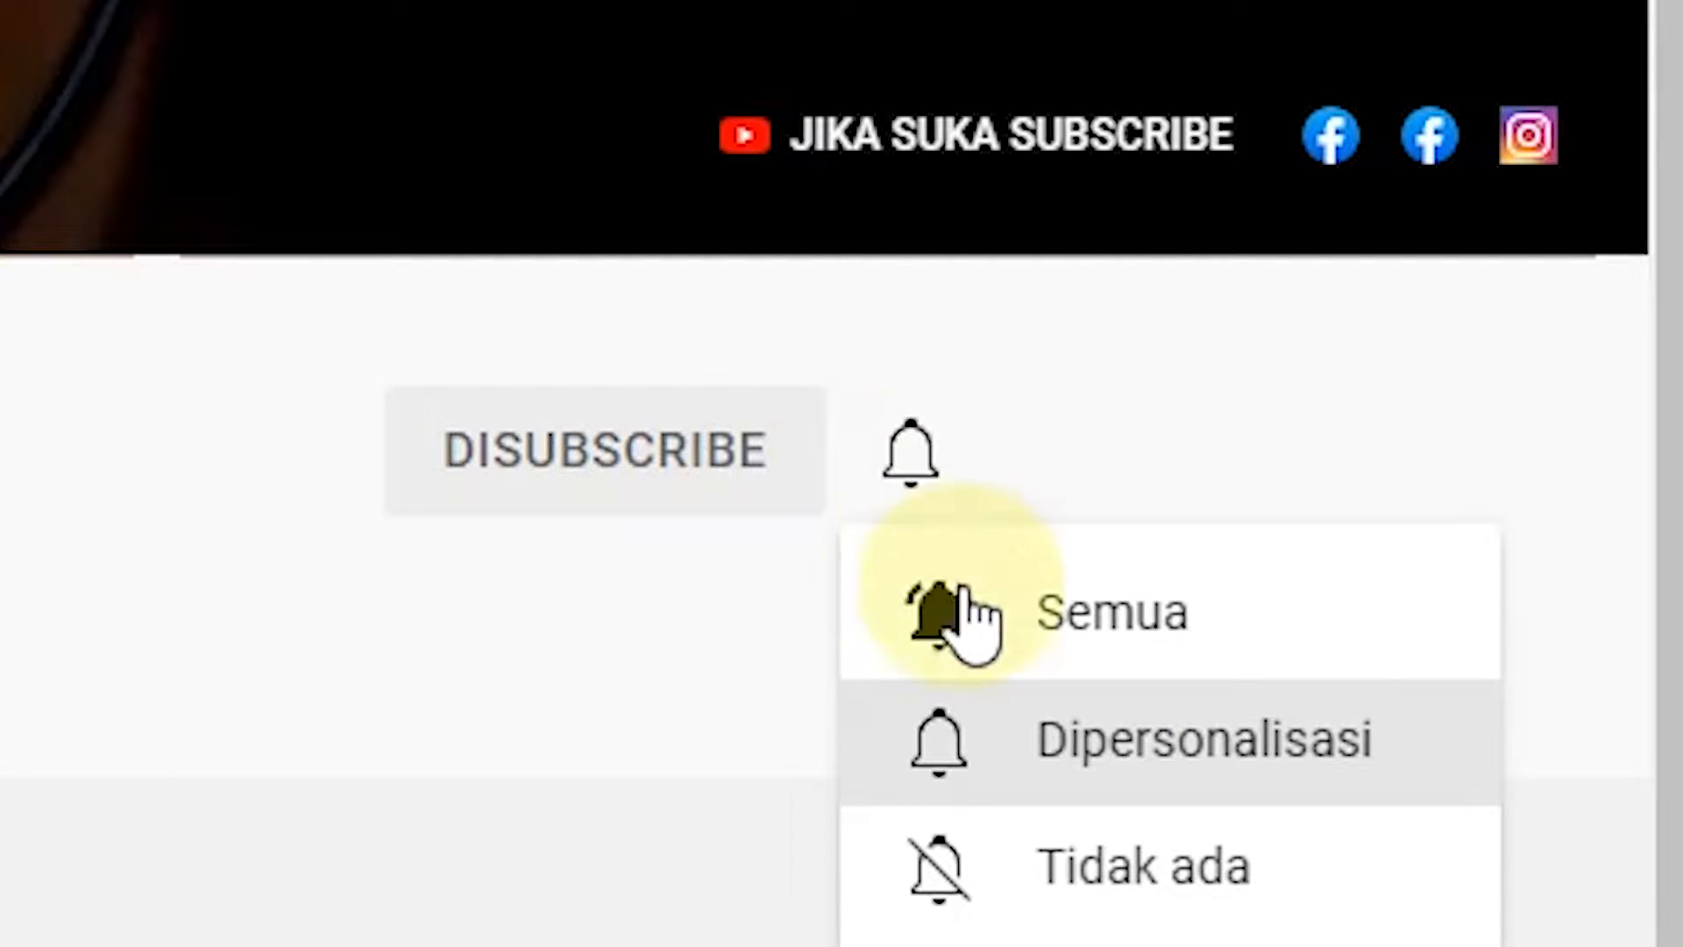
left_click(1080, 618)
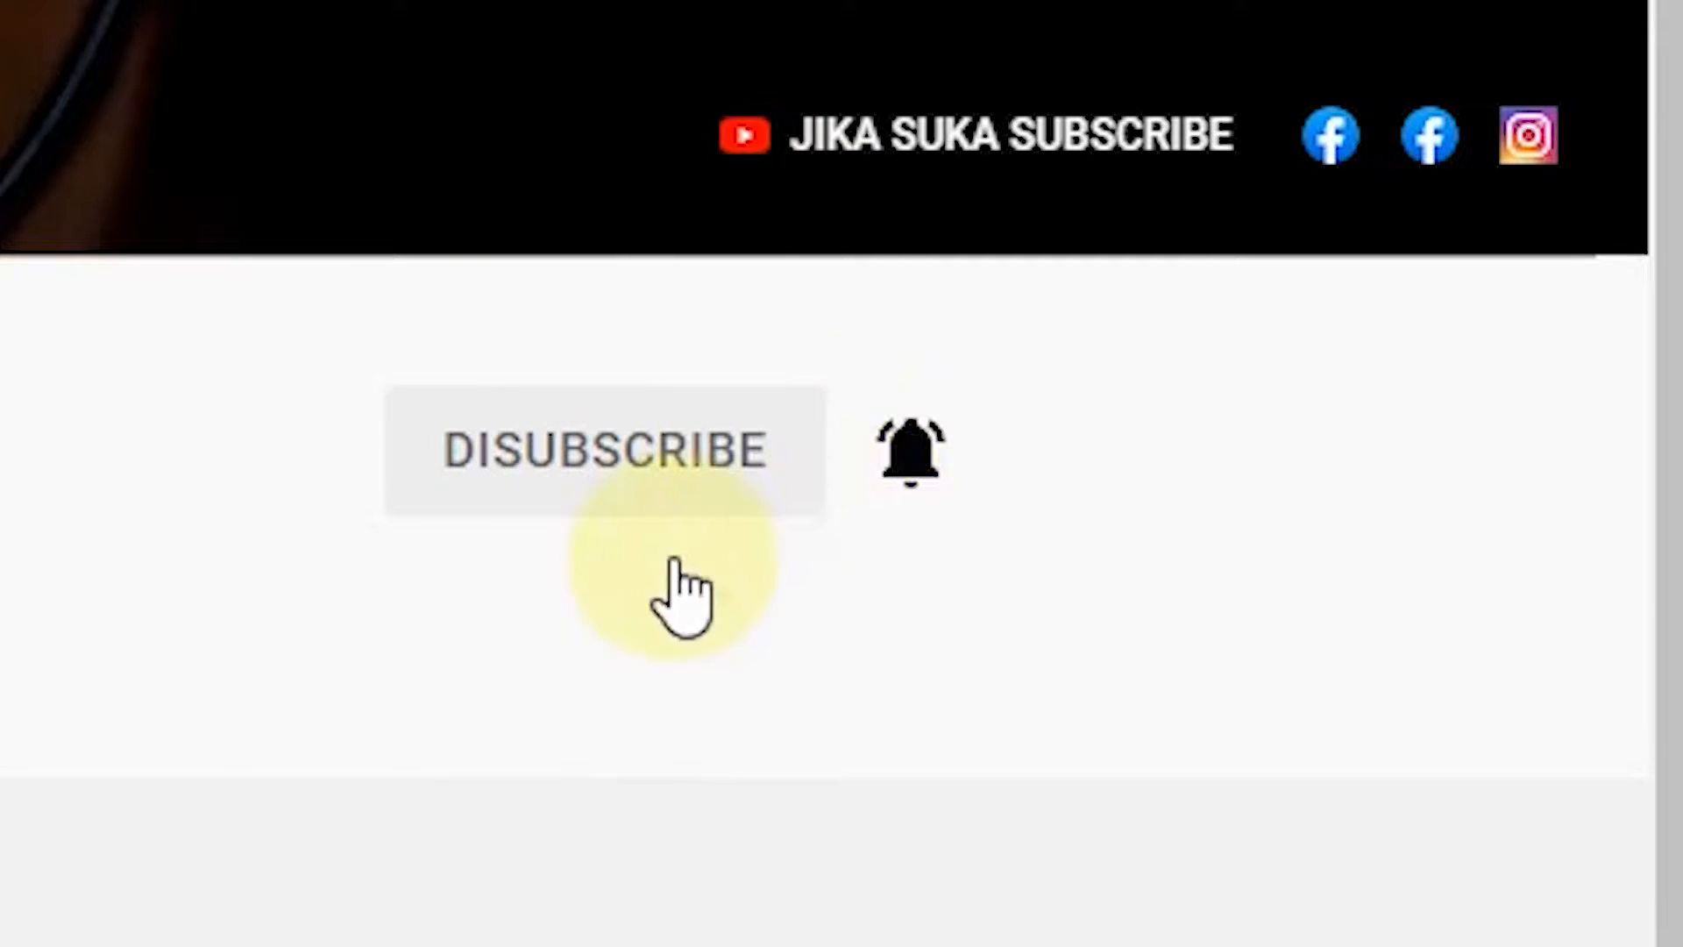
left_click(815, 449)
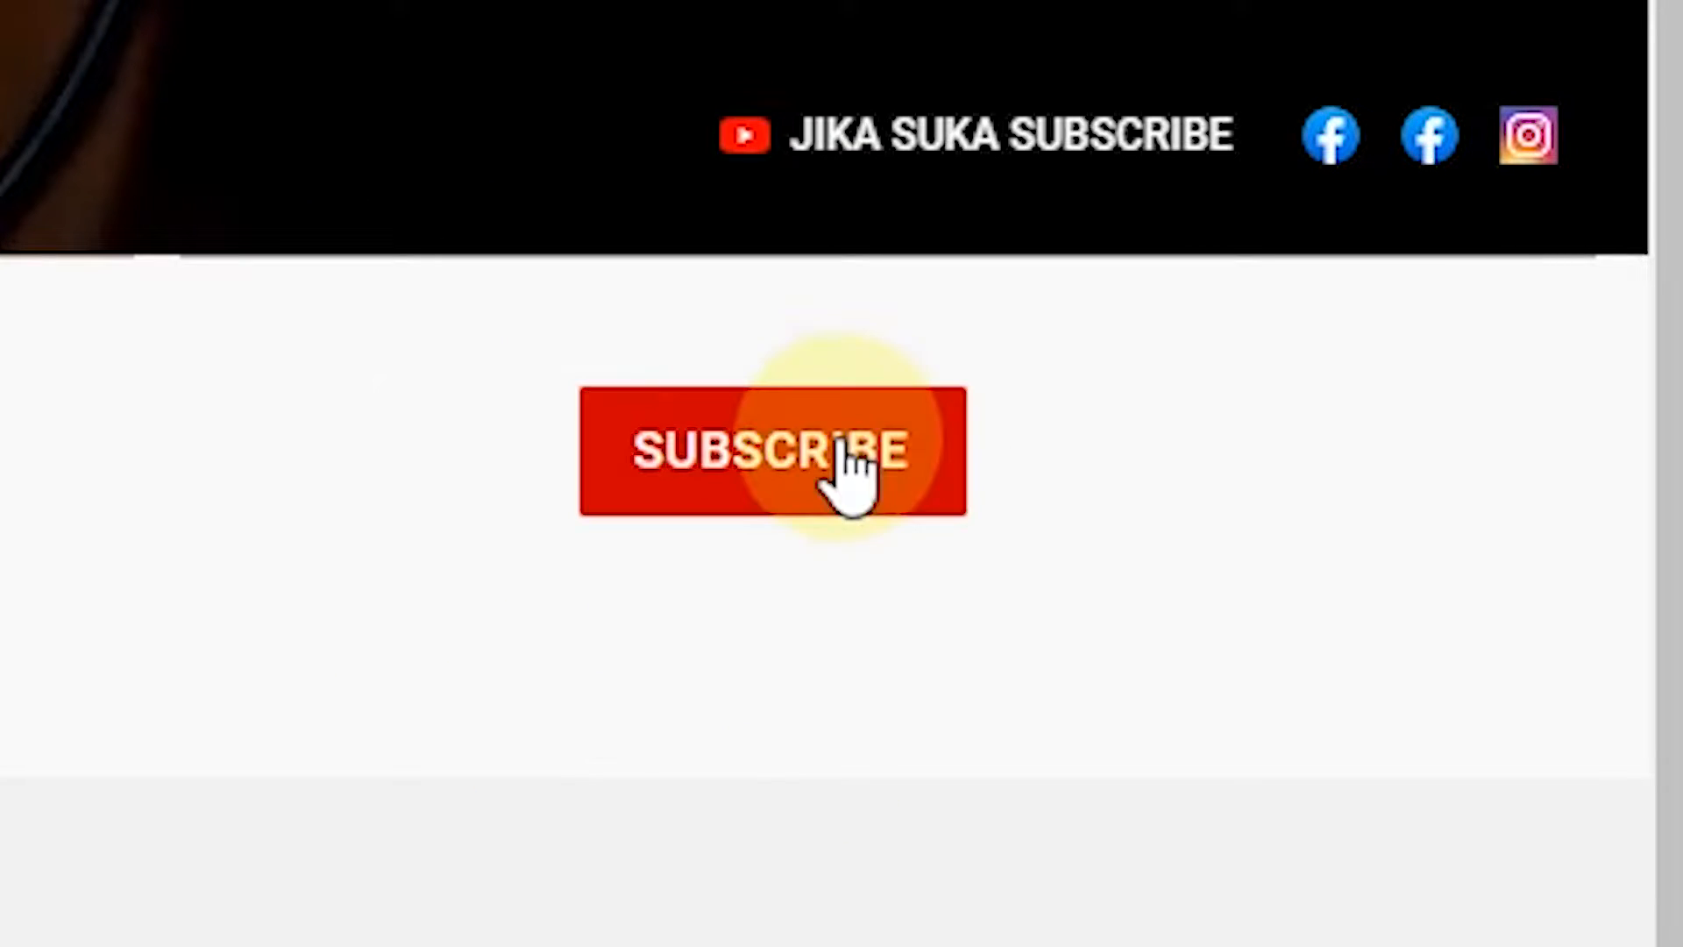
Subscribe to the RIKMAN CREATOR channel with its notifications set to Semua
left_click(830, 450)
left_click(911, 454)
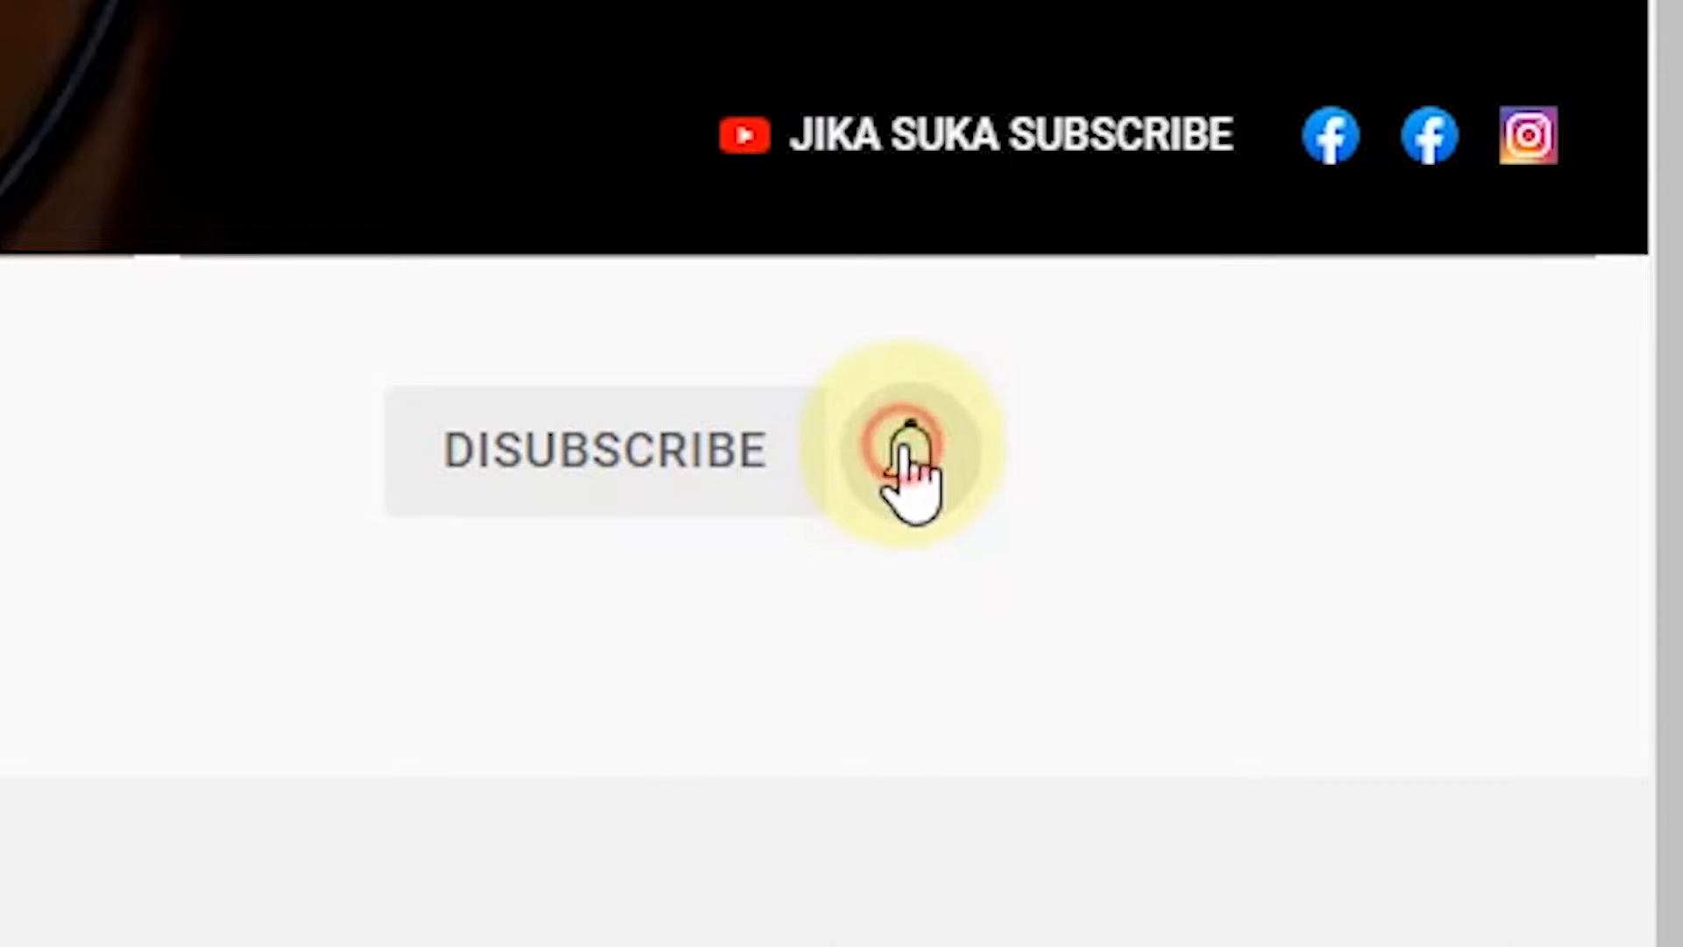
left_click(1085, 612)
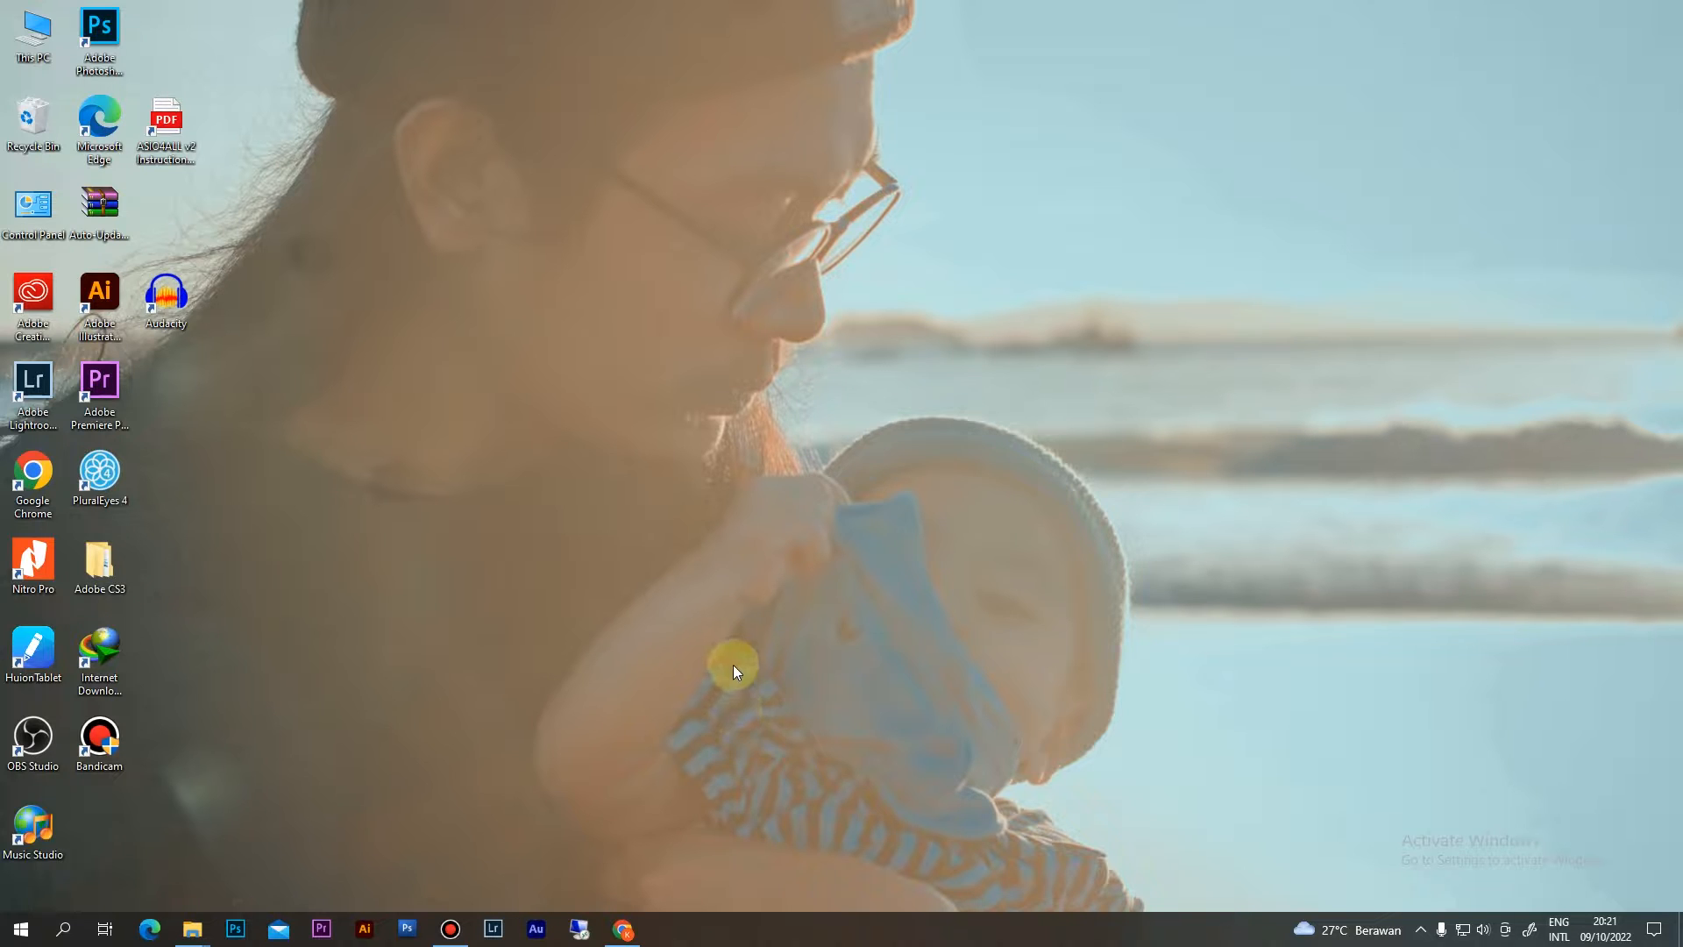
In File Explorer's 24. POSTER URBAN folder, preview the poster image 5901630 and the photo IMG_9097
mouse_move(212, 931)
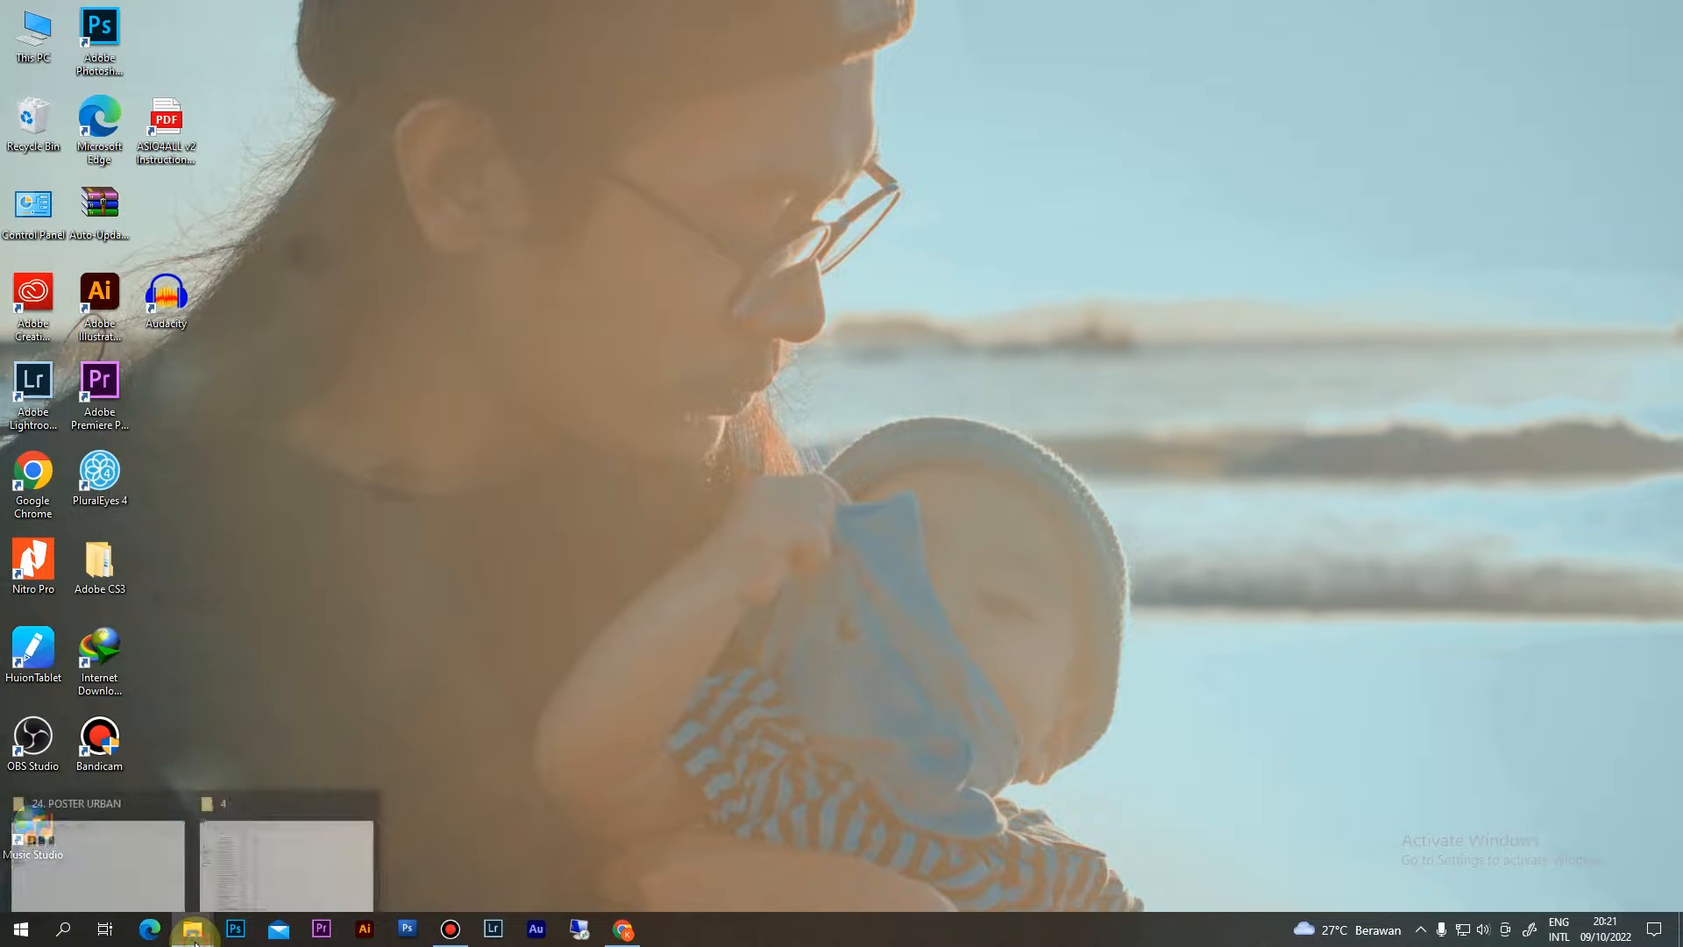
left_click(98, 859)
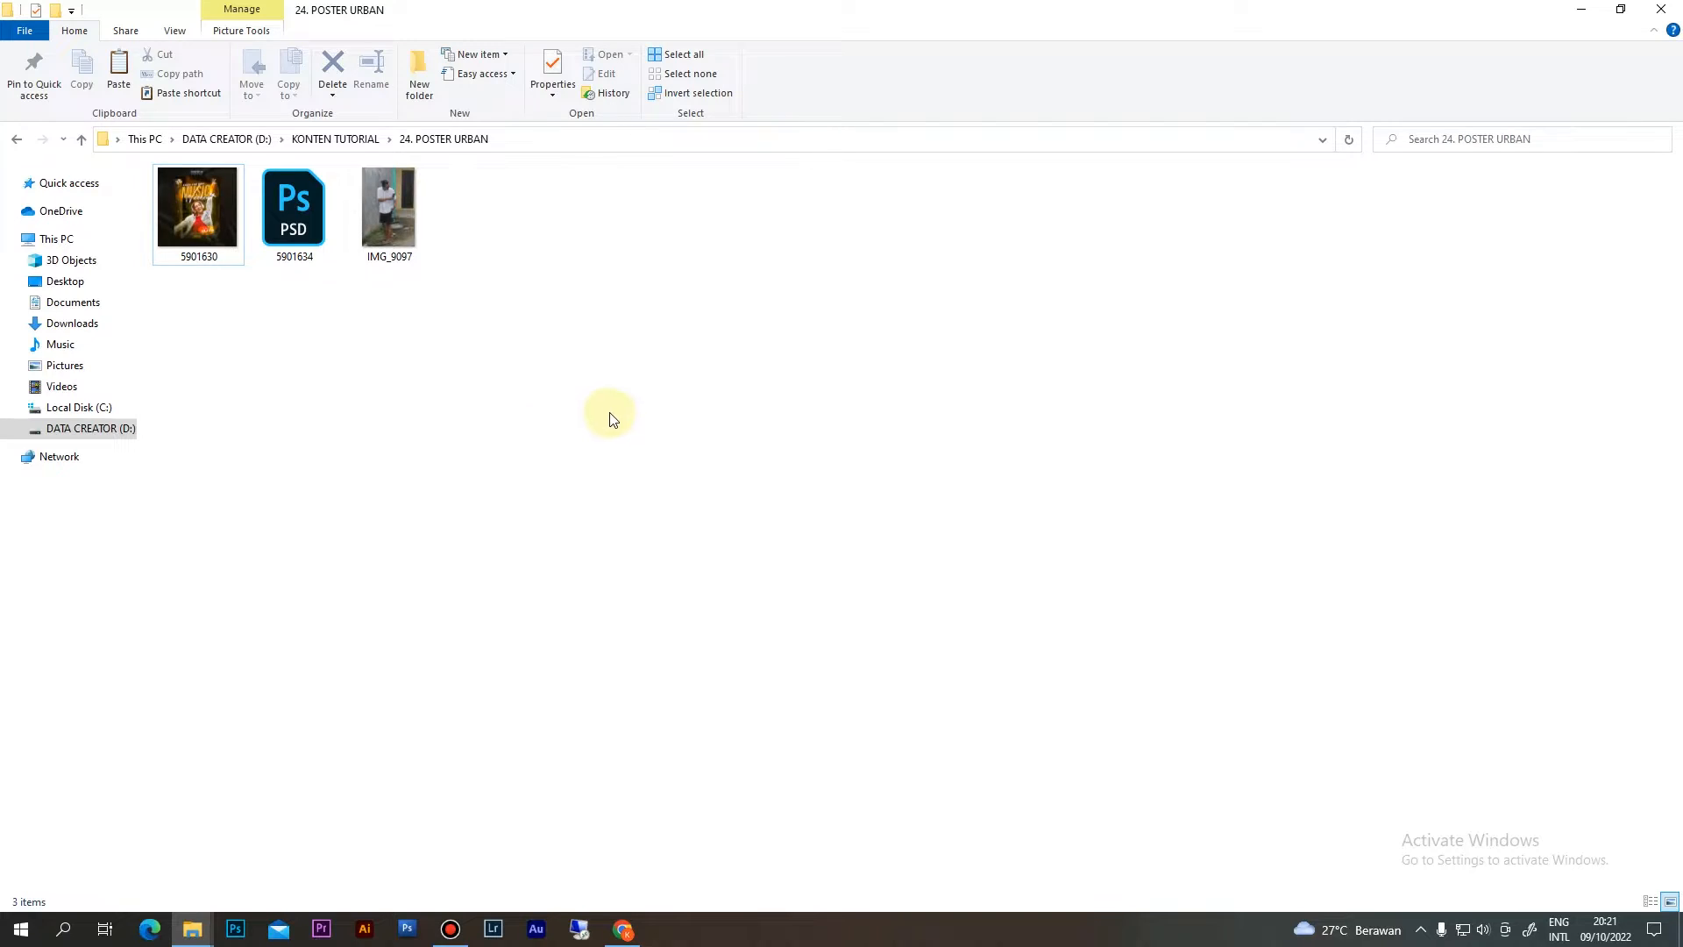
double_click(213, 226)
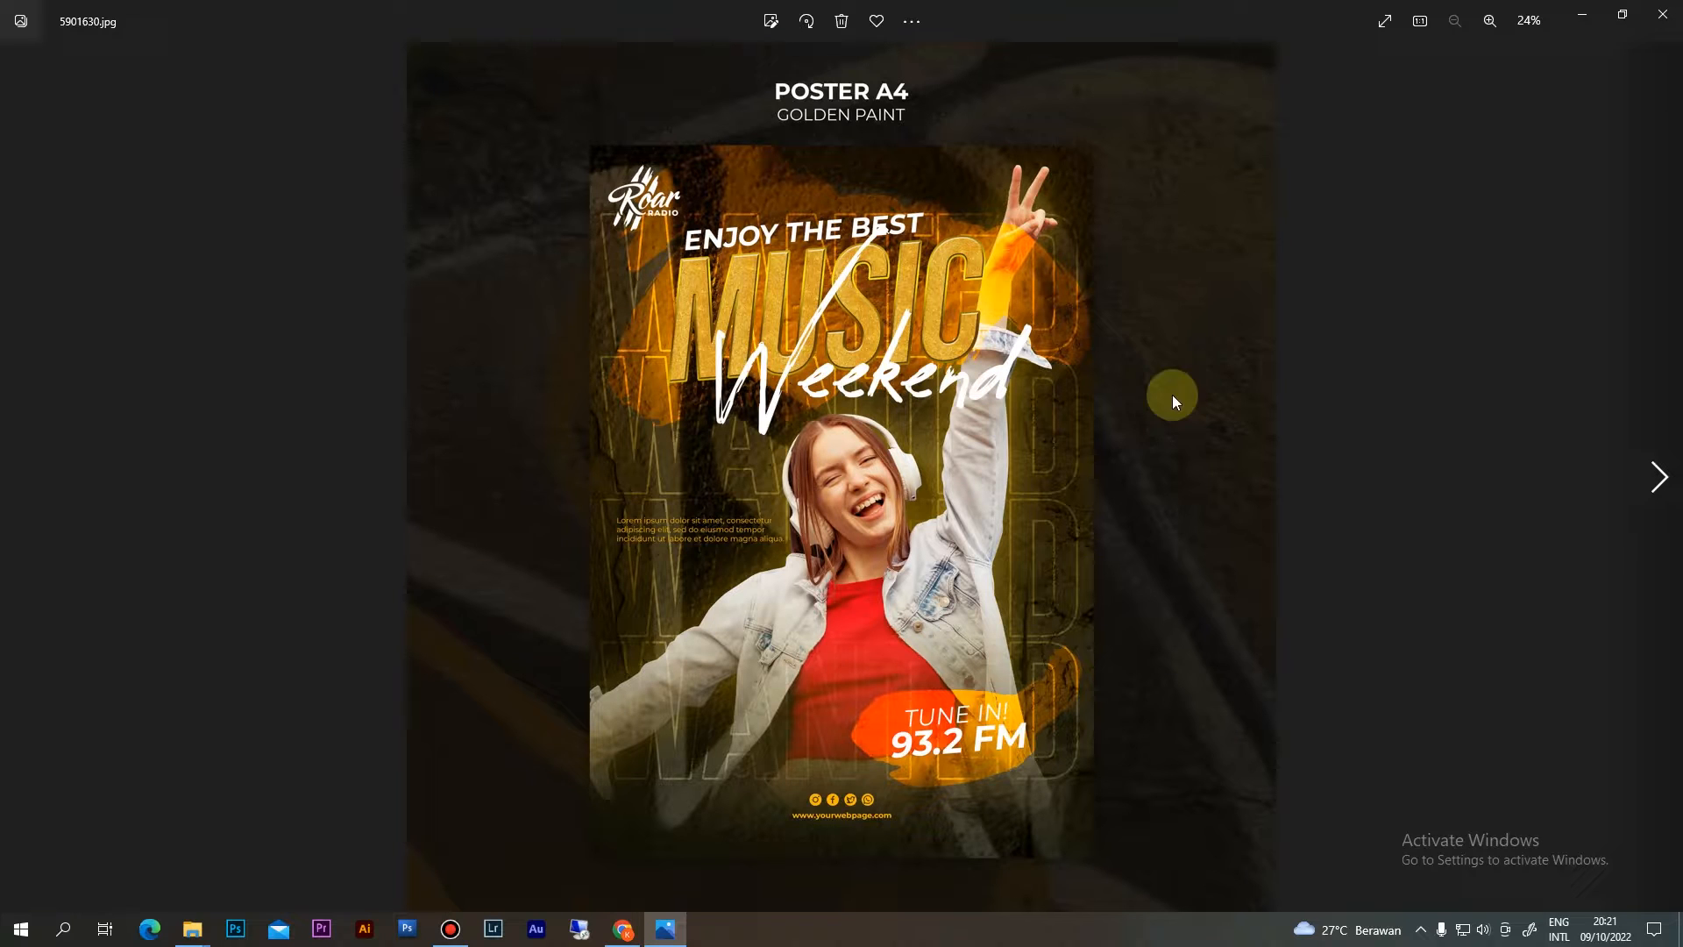
left_click(1662, 14)
left_click(409, 218)
double_click(410, 218)
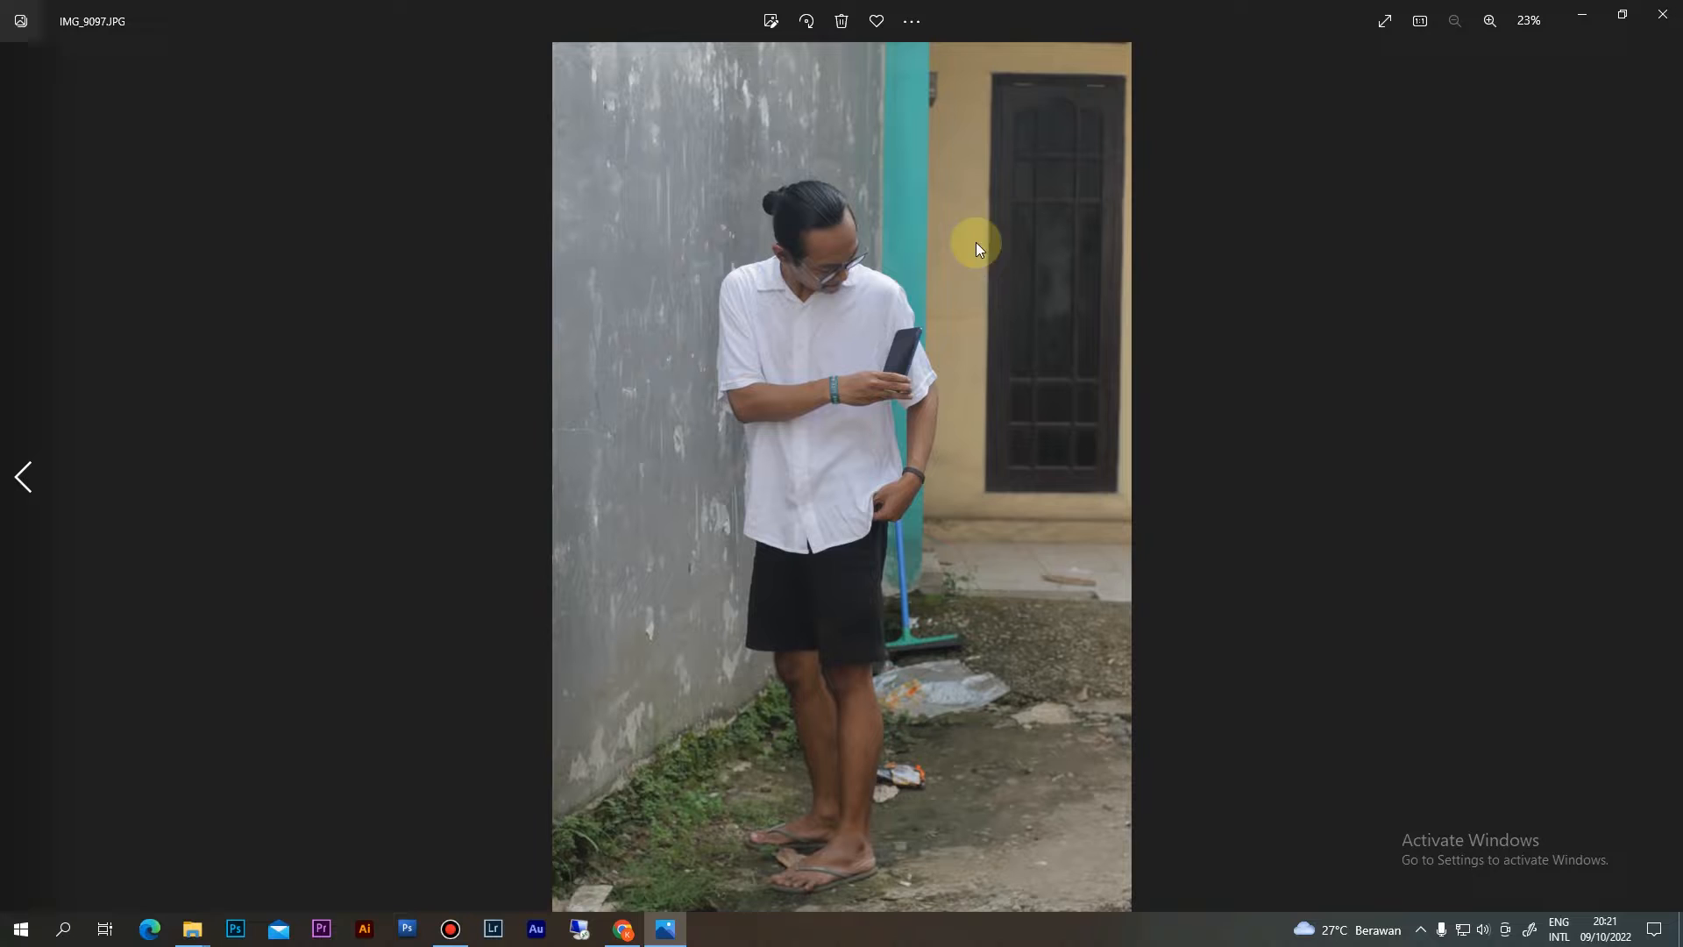
left_click(1662, 14)
double_click(208, 224)
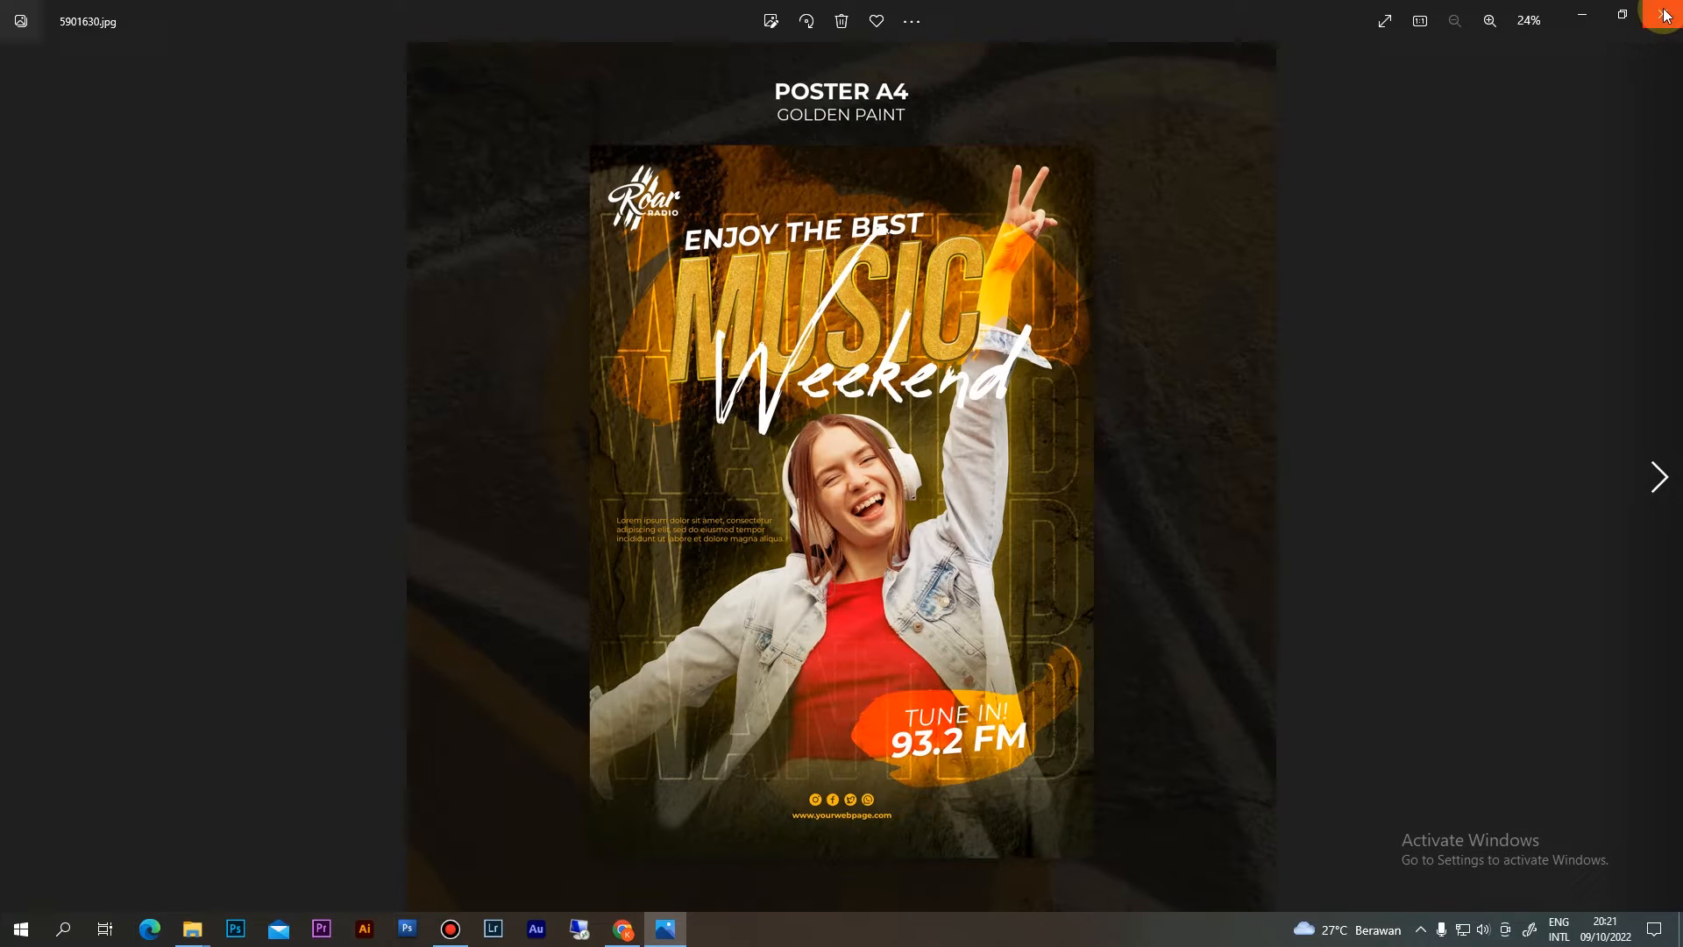
left_click(1664, 14)
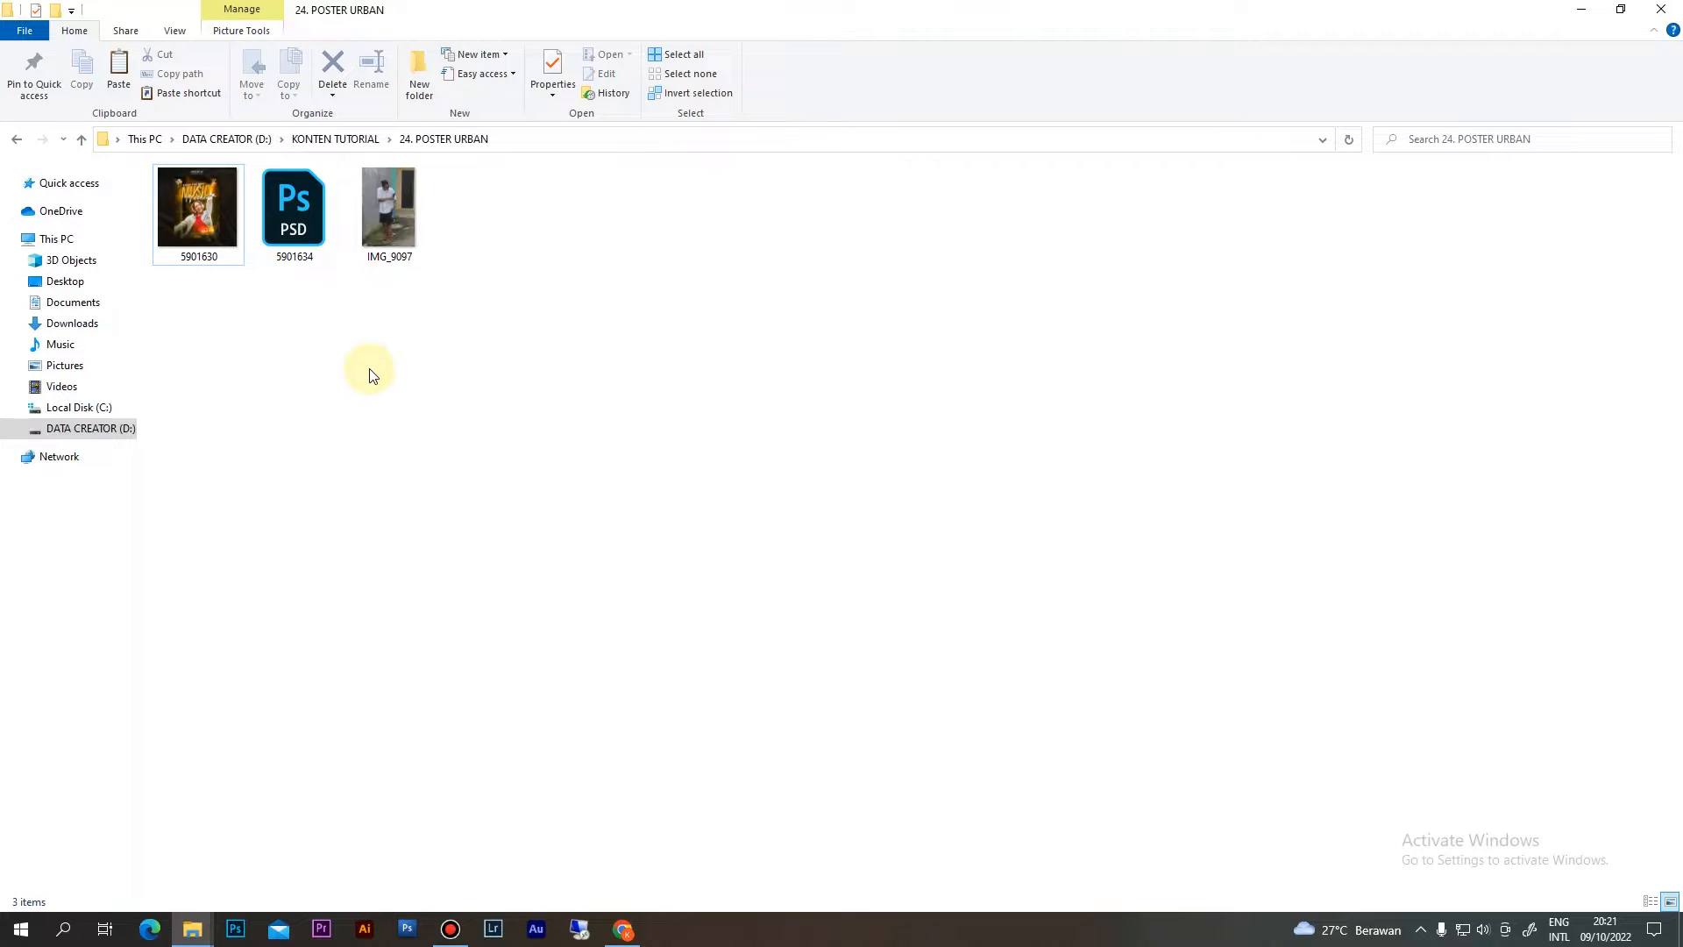
Open the poster template 5901634.psd in Photoshop and look over the whole design
double_click(307, 219)
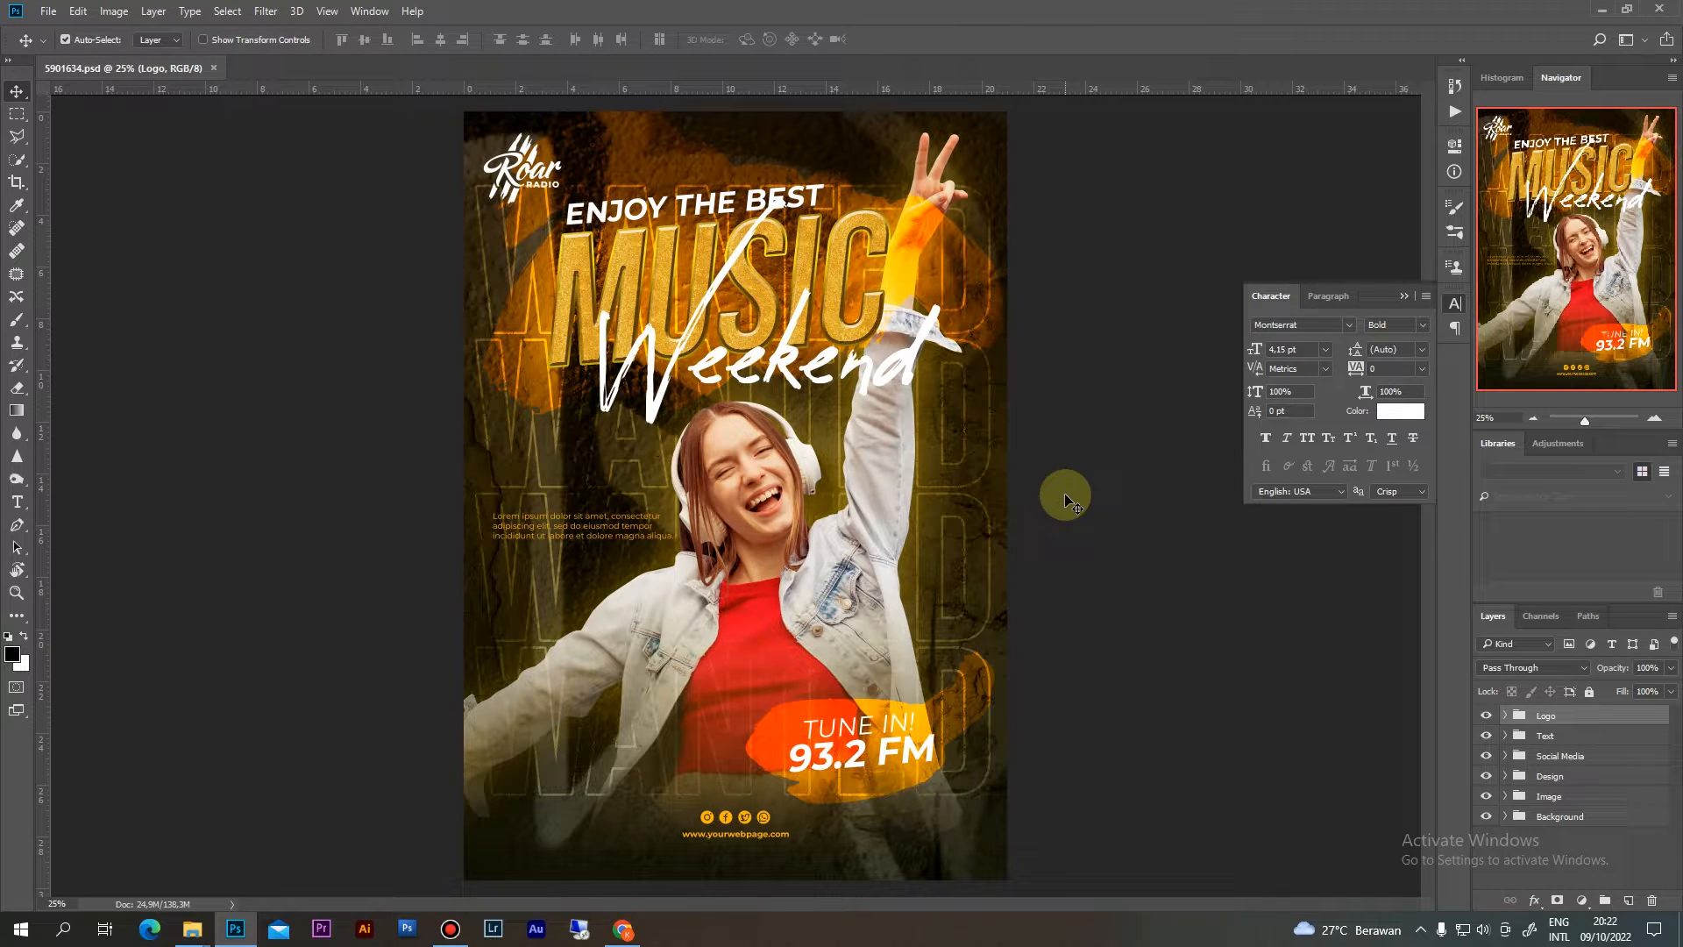
key("ctrl+minus")
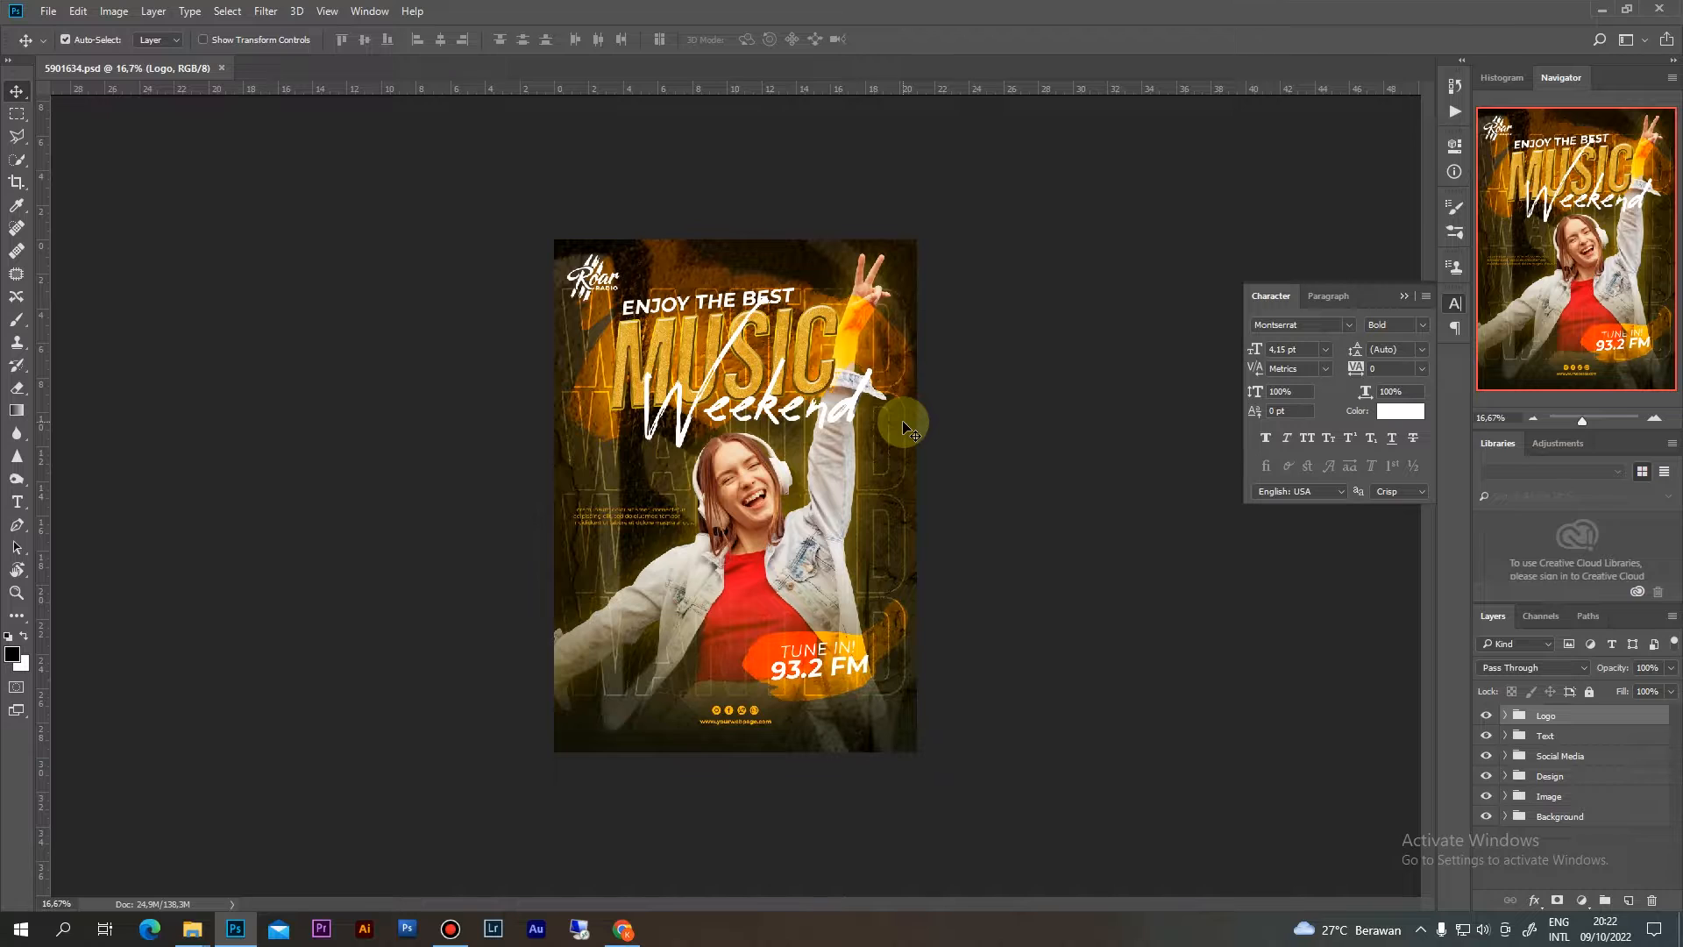
key("ctrl+plus")
key("ctrl+minus")
key("ctrl+plus")
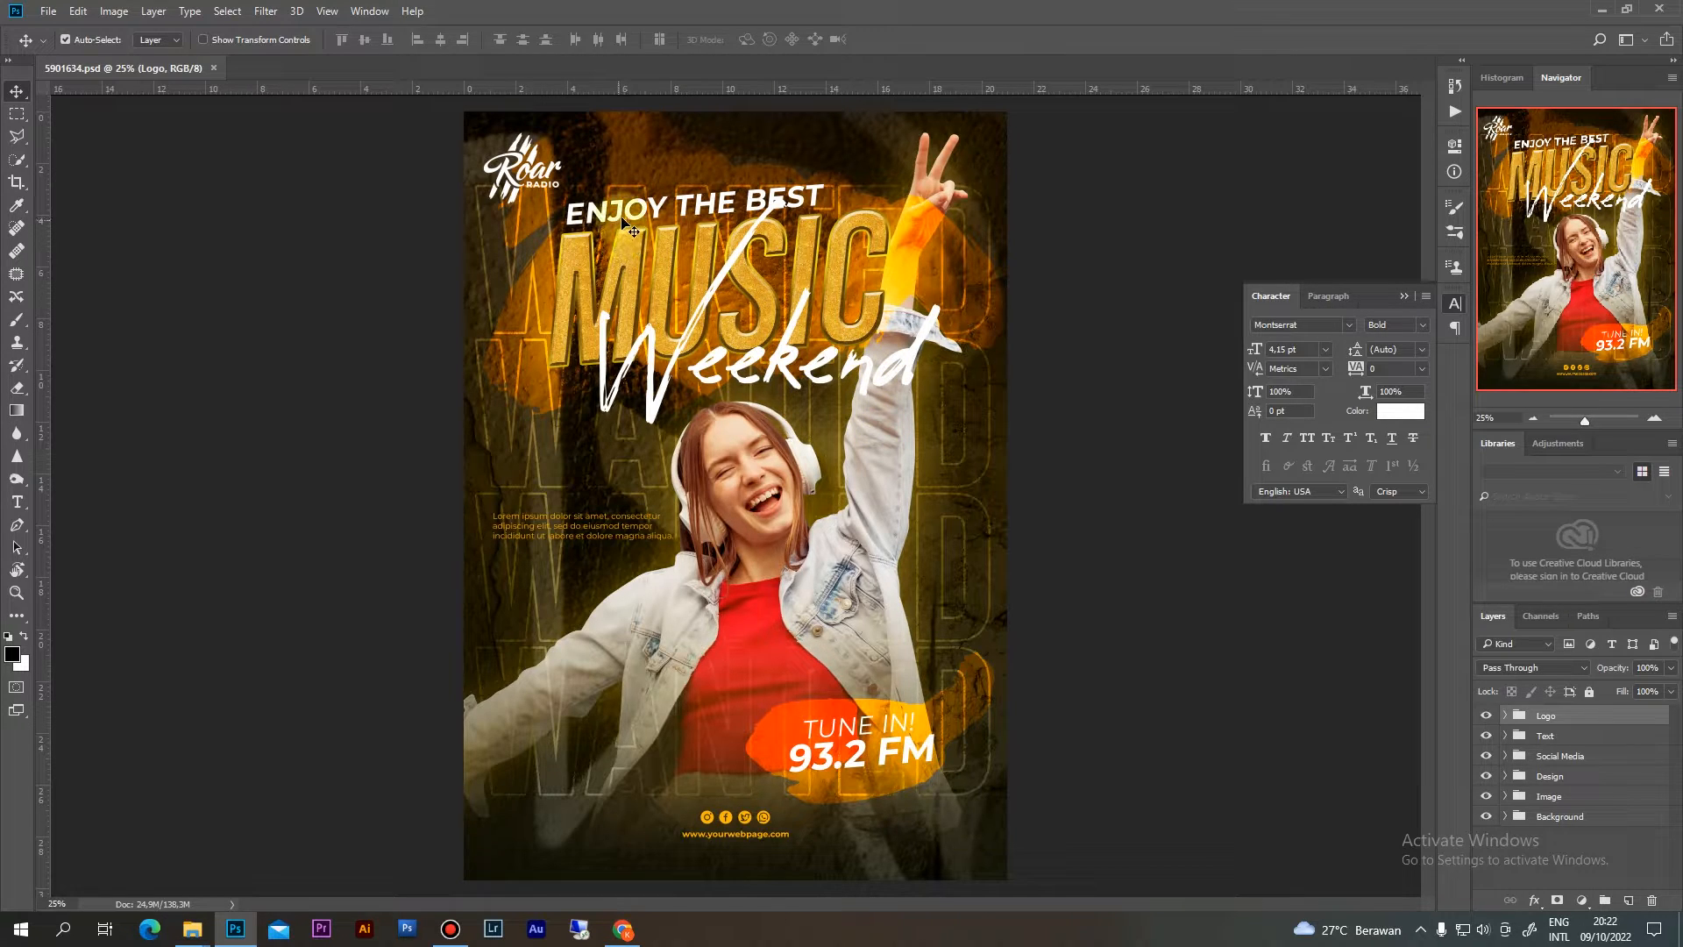
key("ctrl+minus")
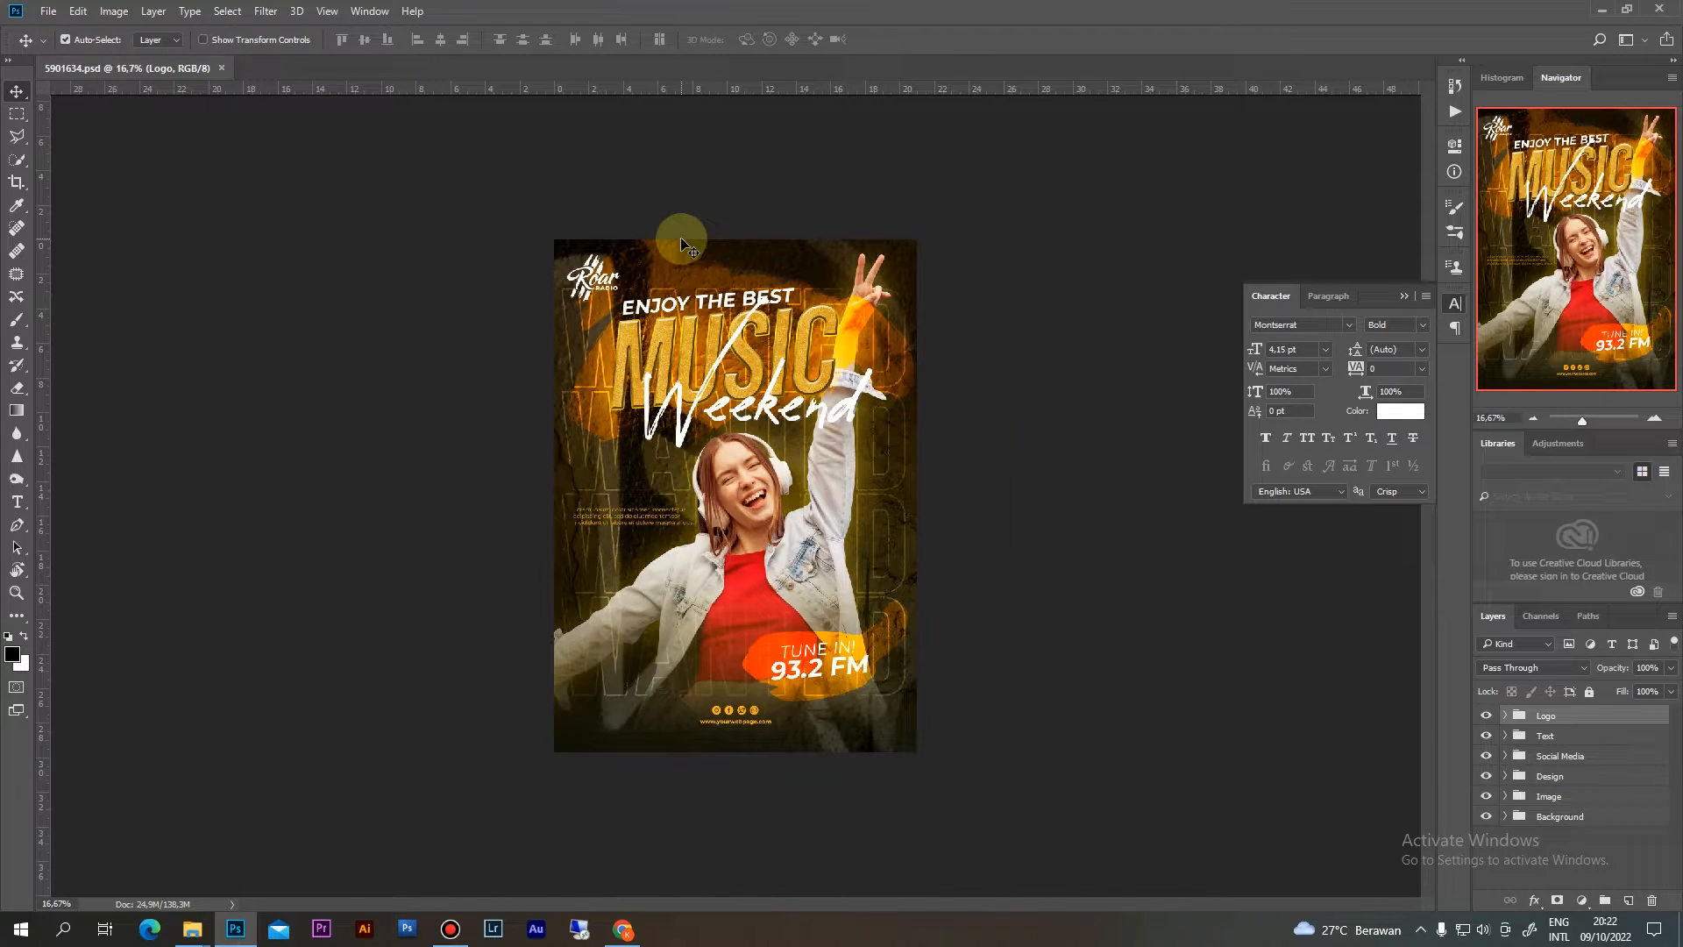
key("ctrl+plus")
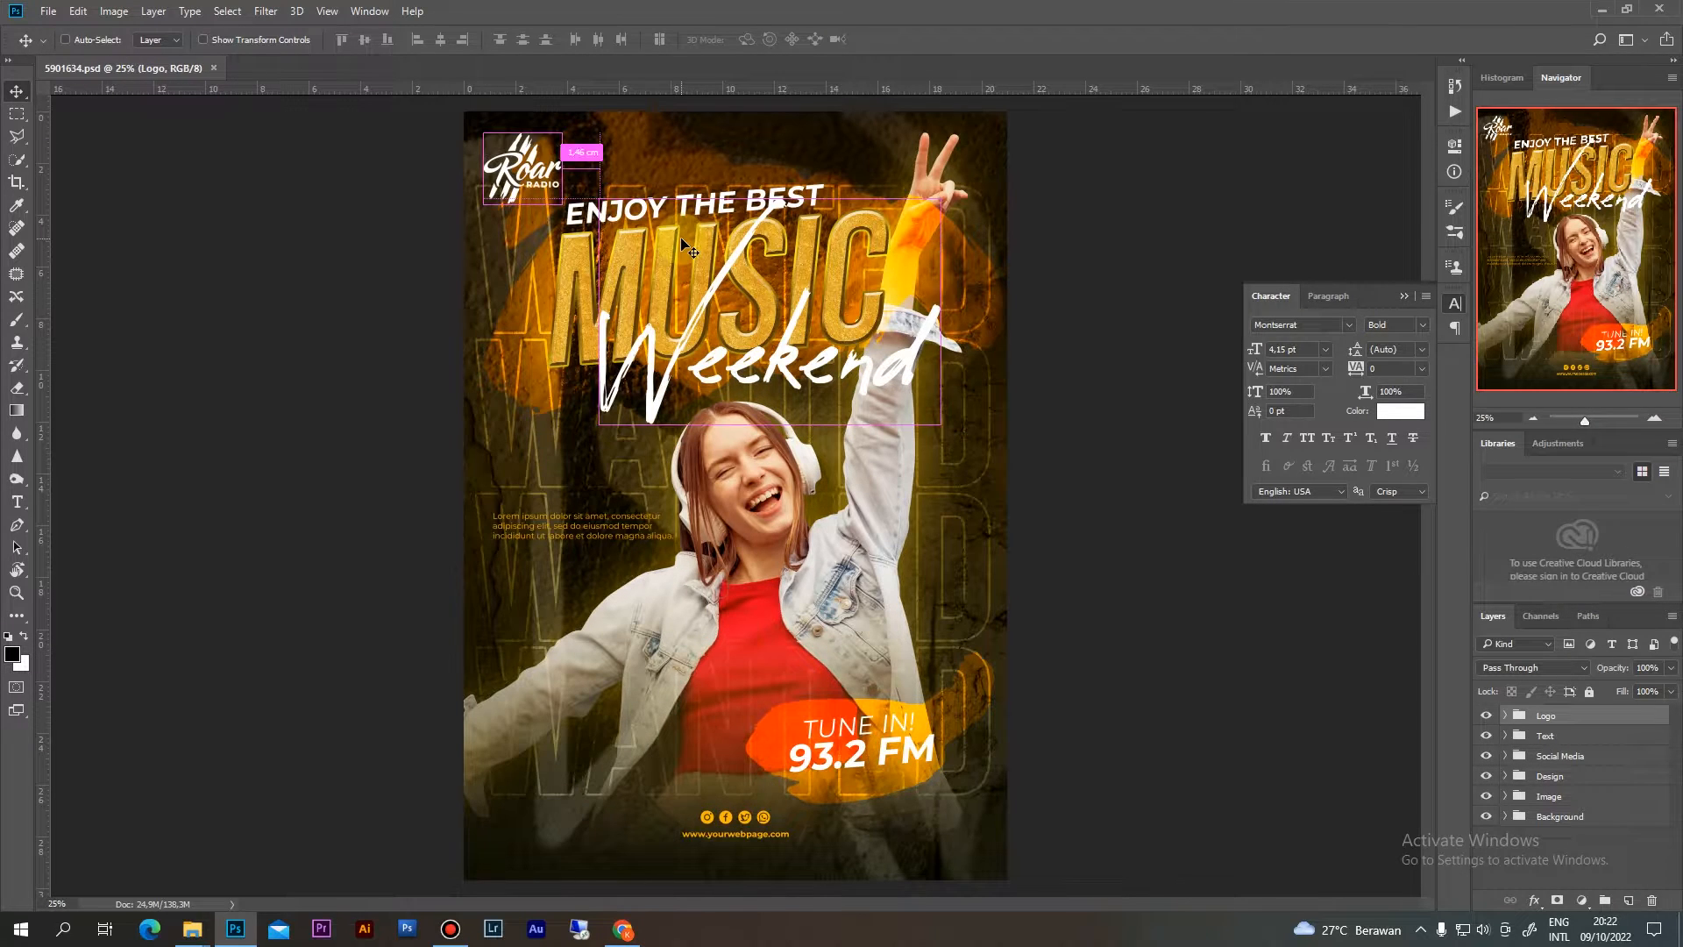
key("ctrl+minus")
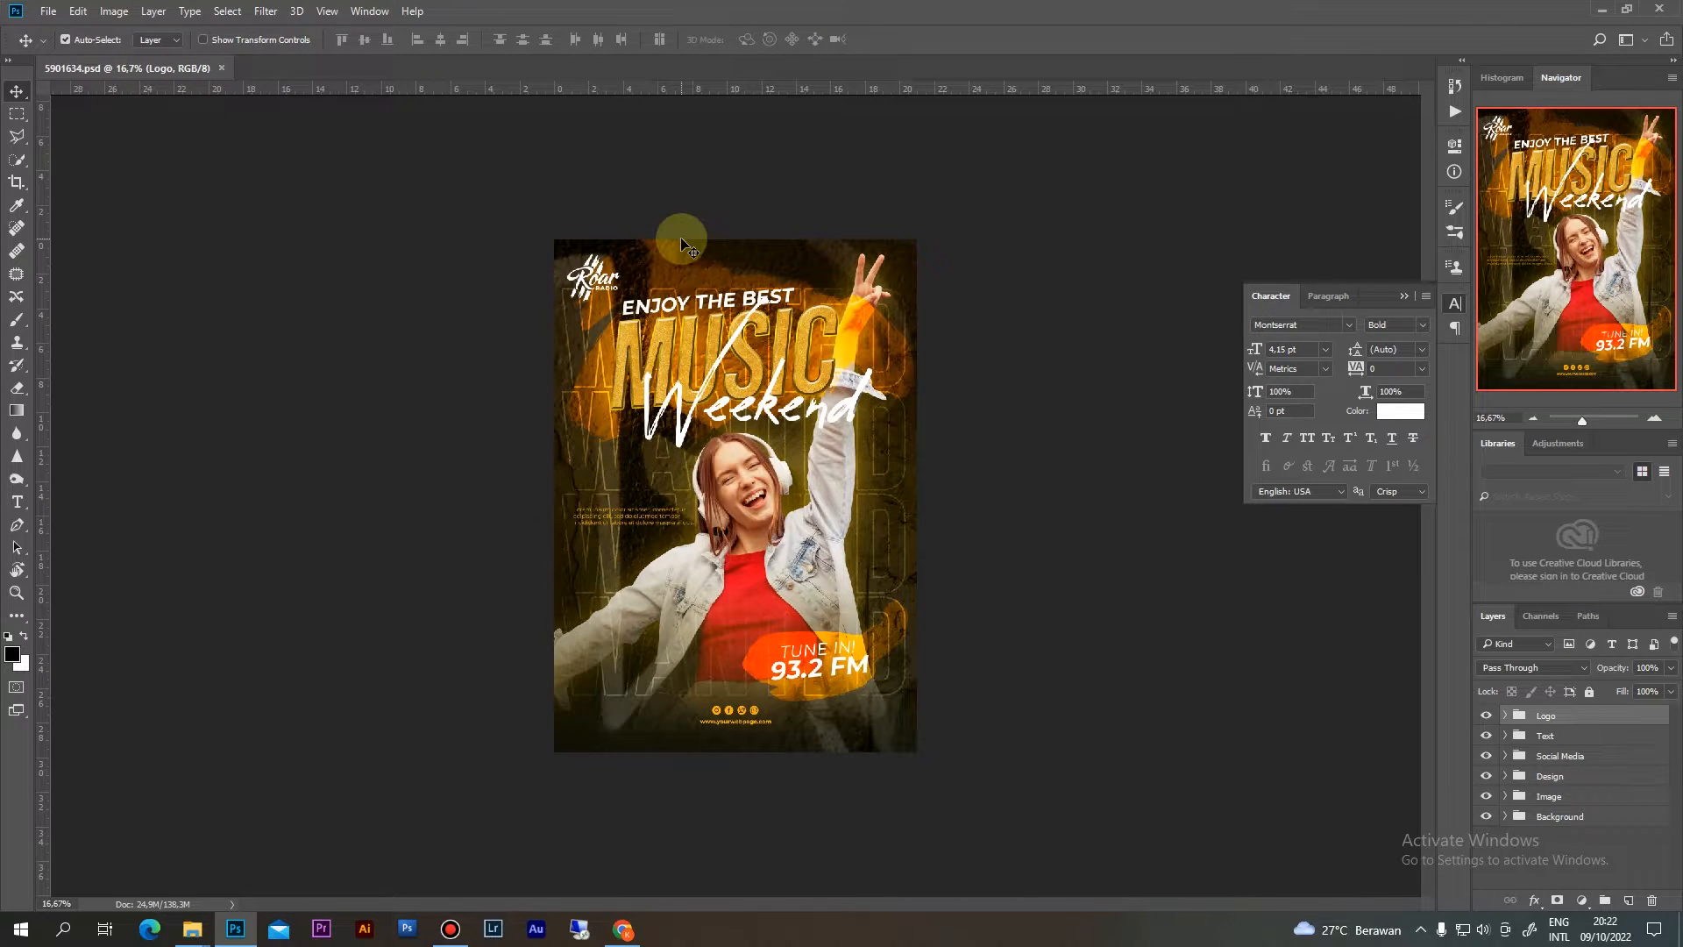
key("ctrl+plus")
key("ctrl+minus")
Examine the Logo group's contents and which part of the poster it controls
left_click(1505, 716)
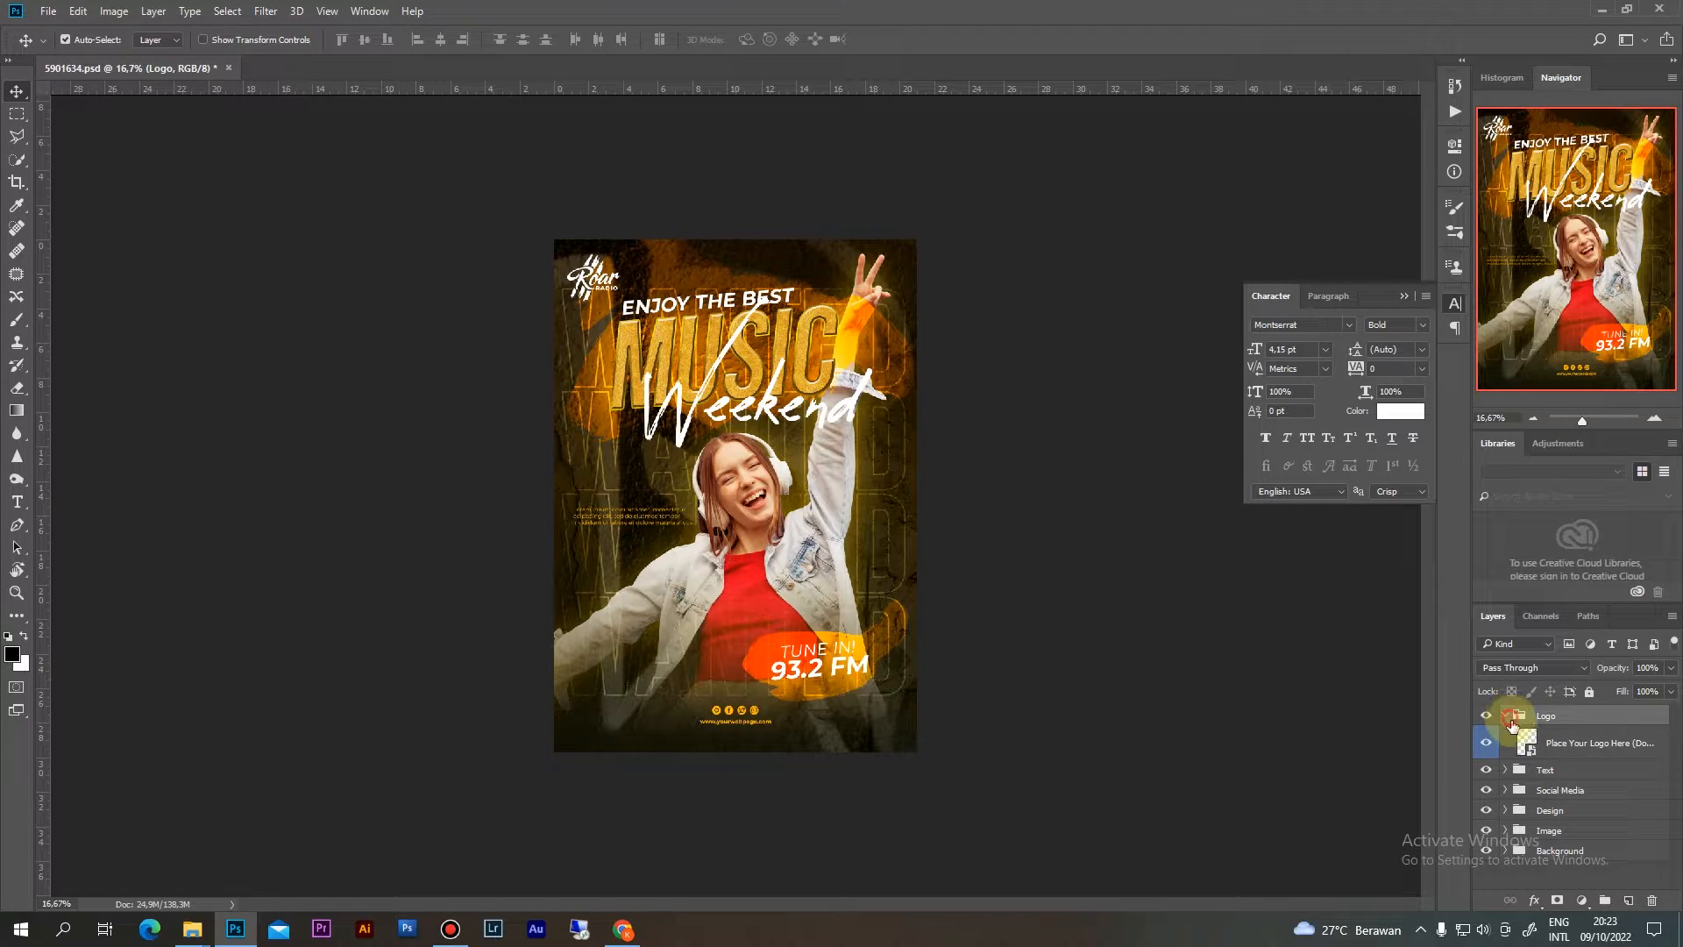
left_click(1505, 717)
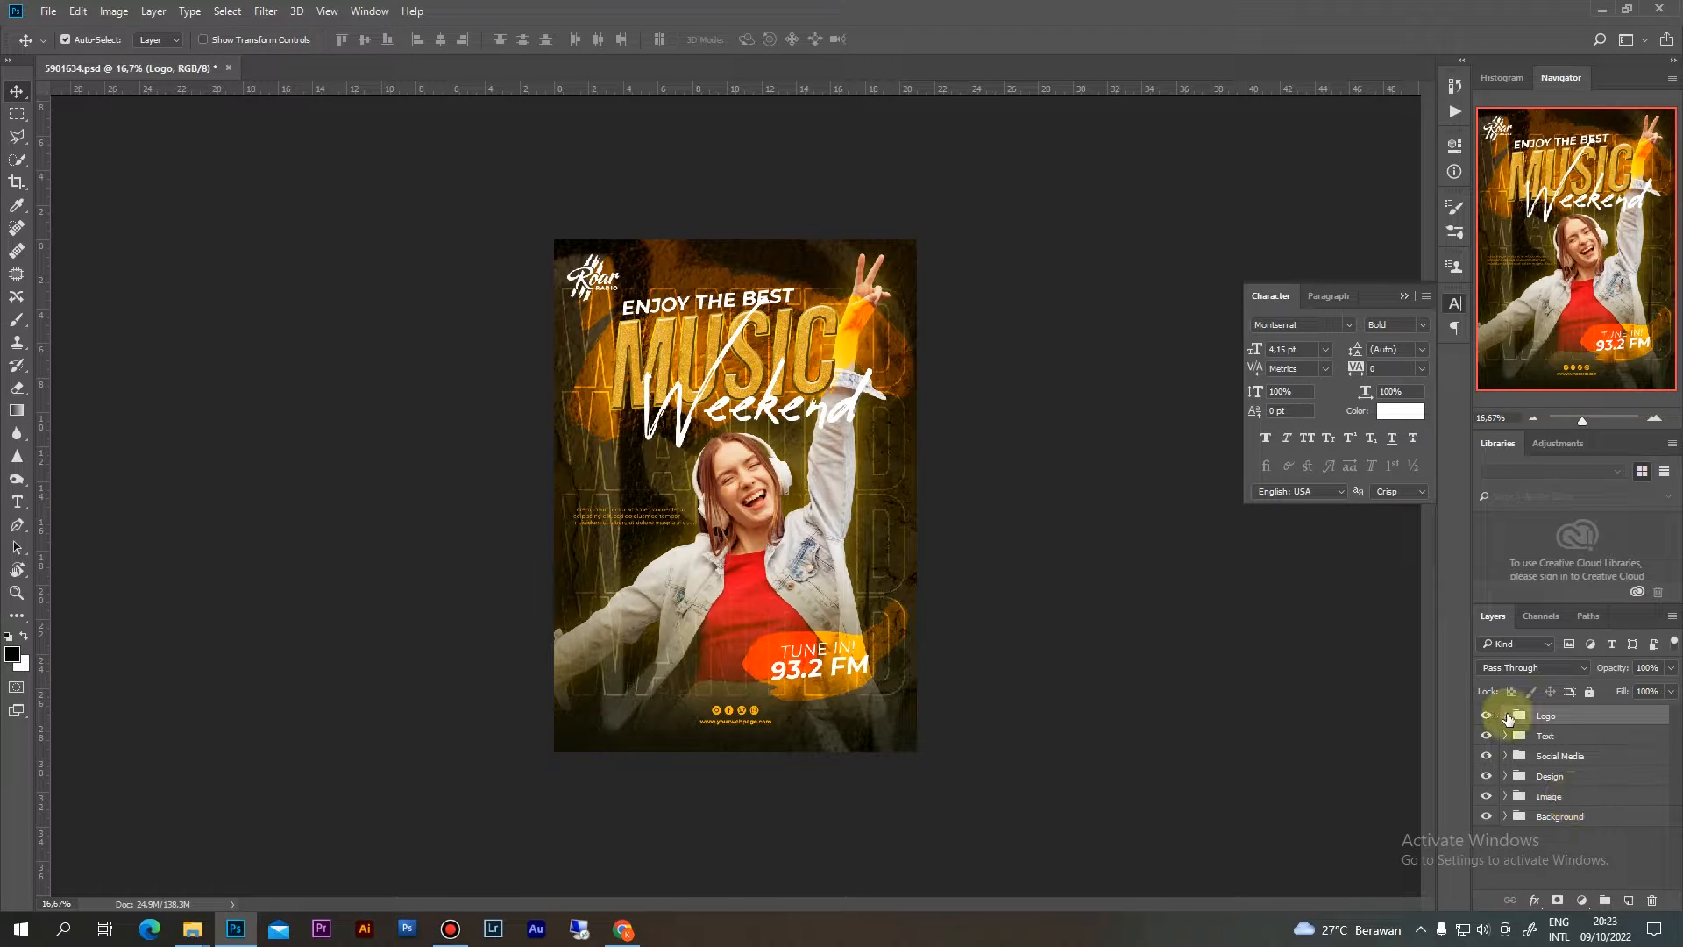
key("ctrl+minus")
key("ctrl+plus")
key("ctrl+plus")
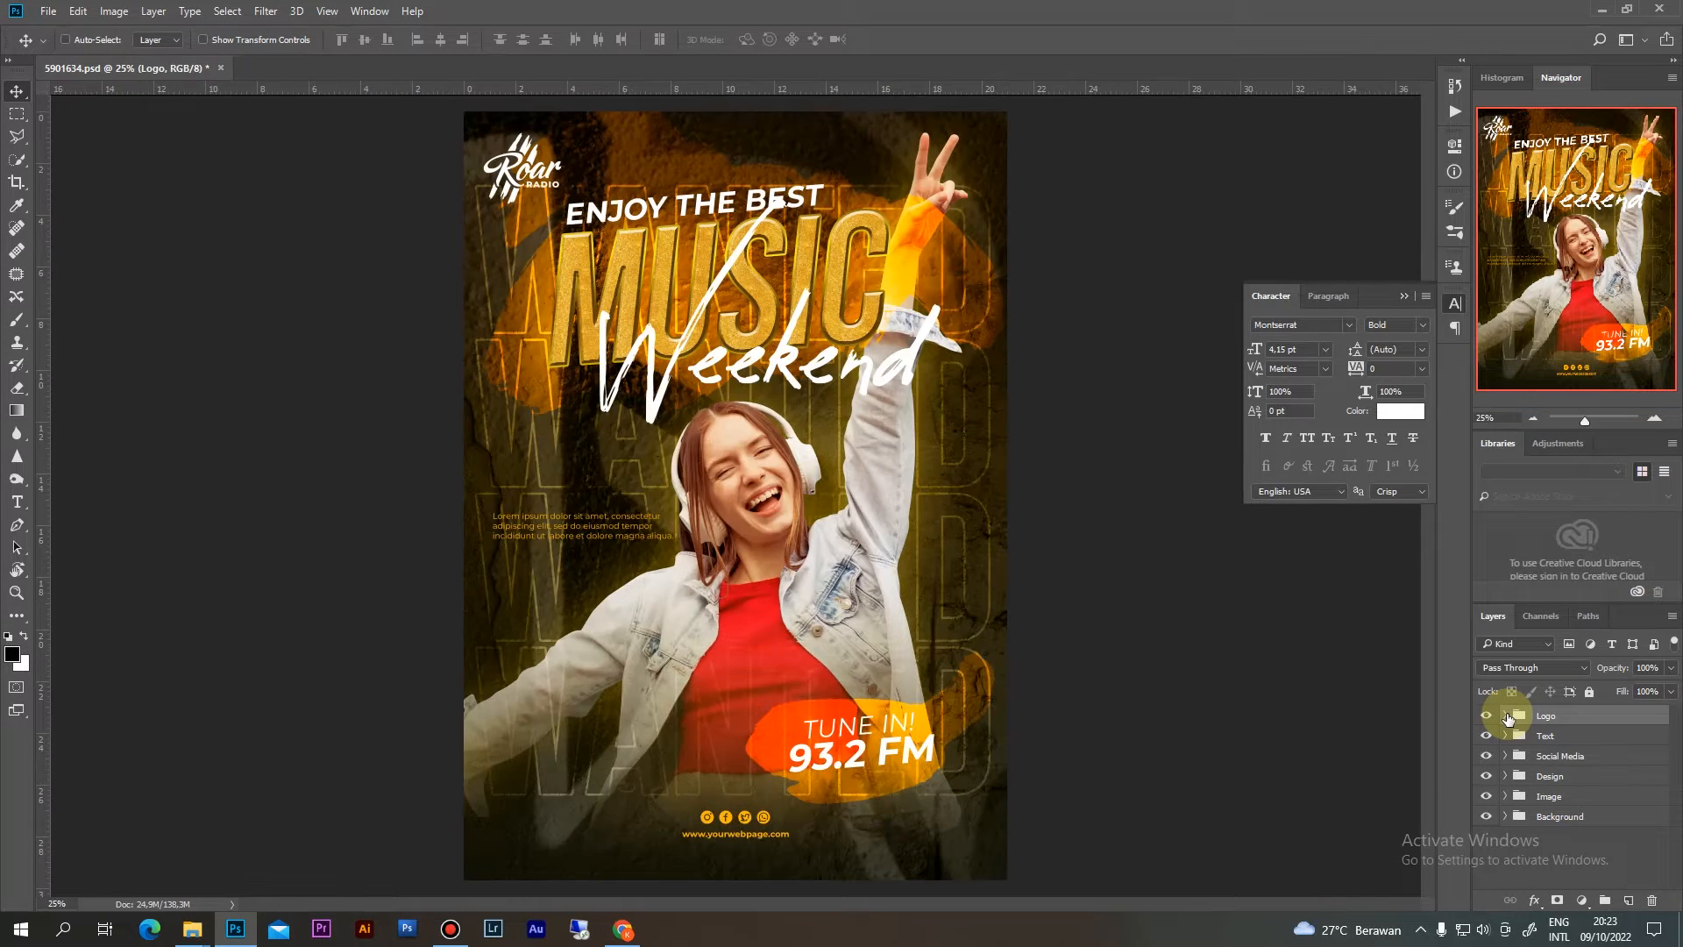
key("ctrl+minus")
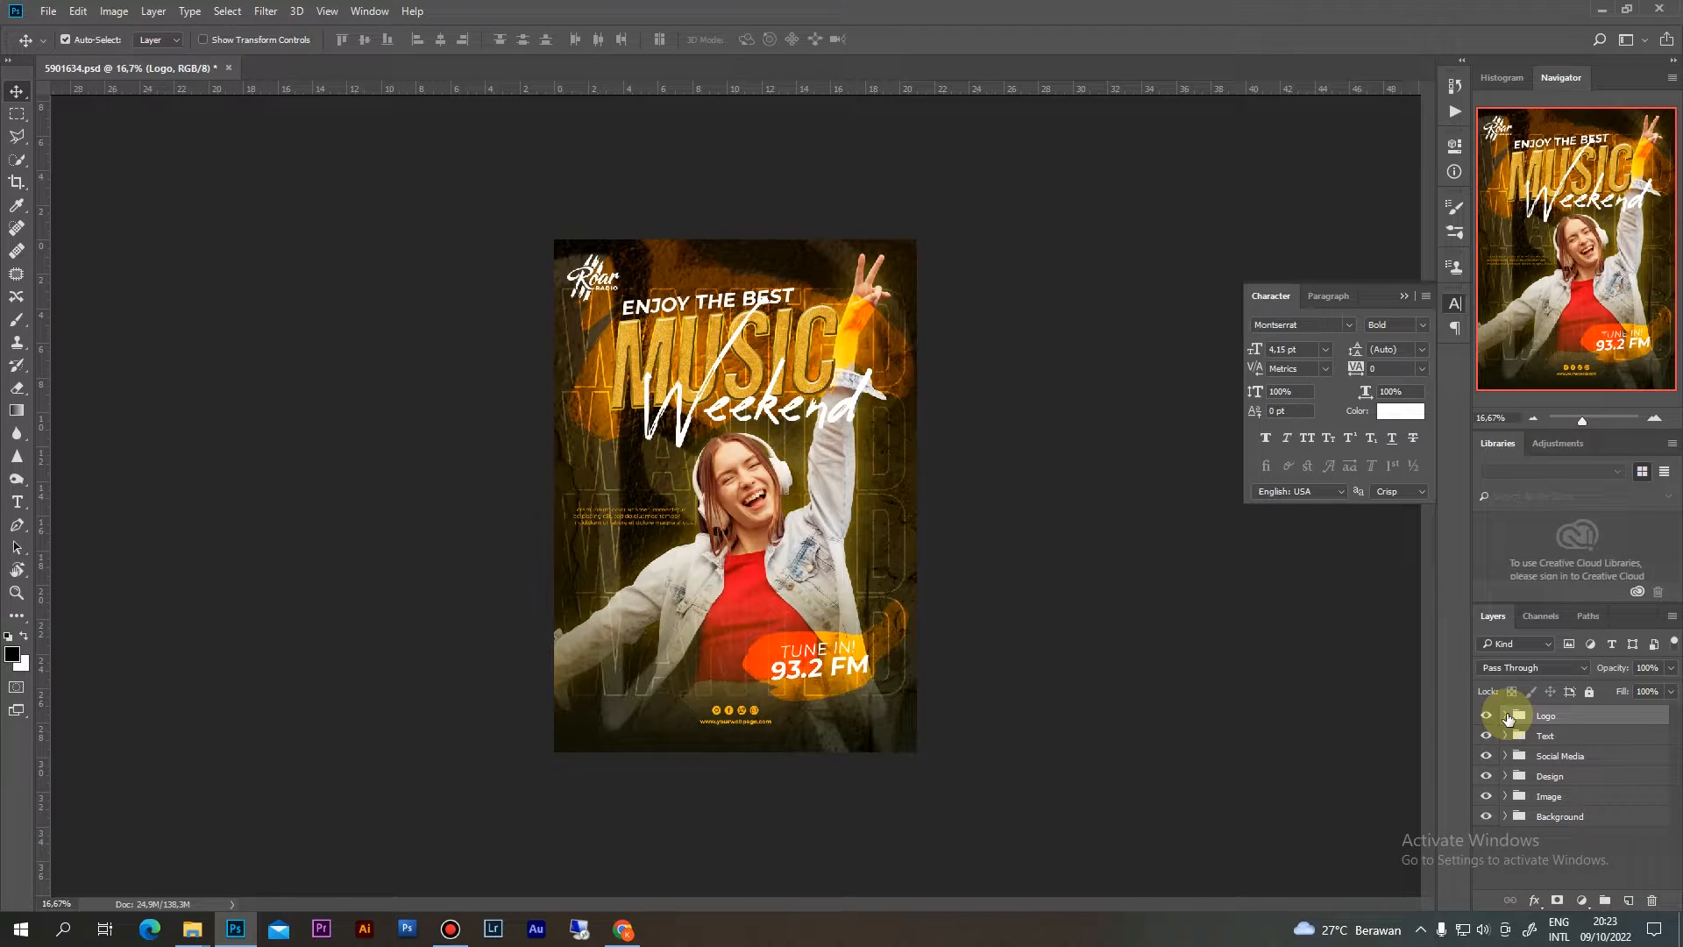
left_click(1487, 717)
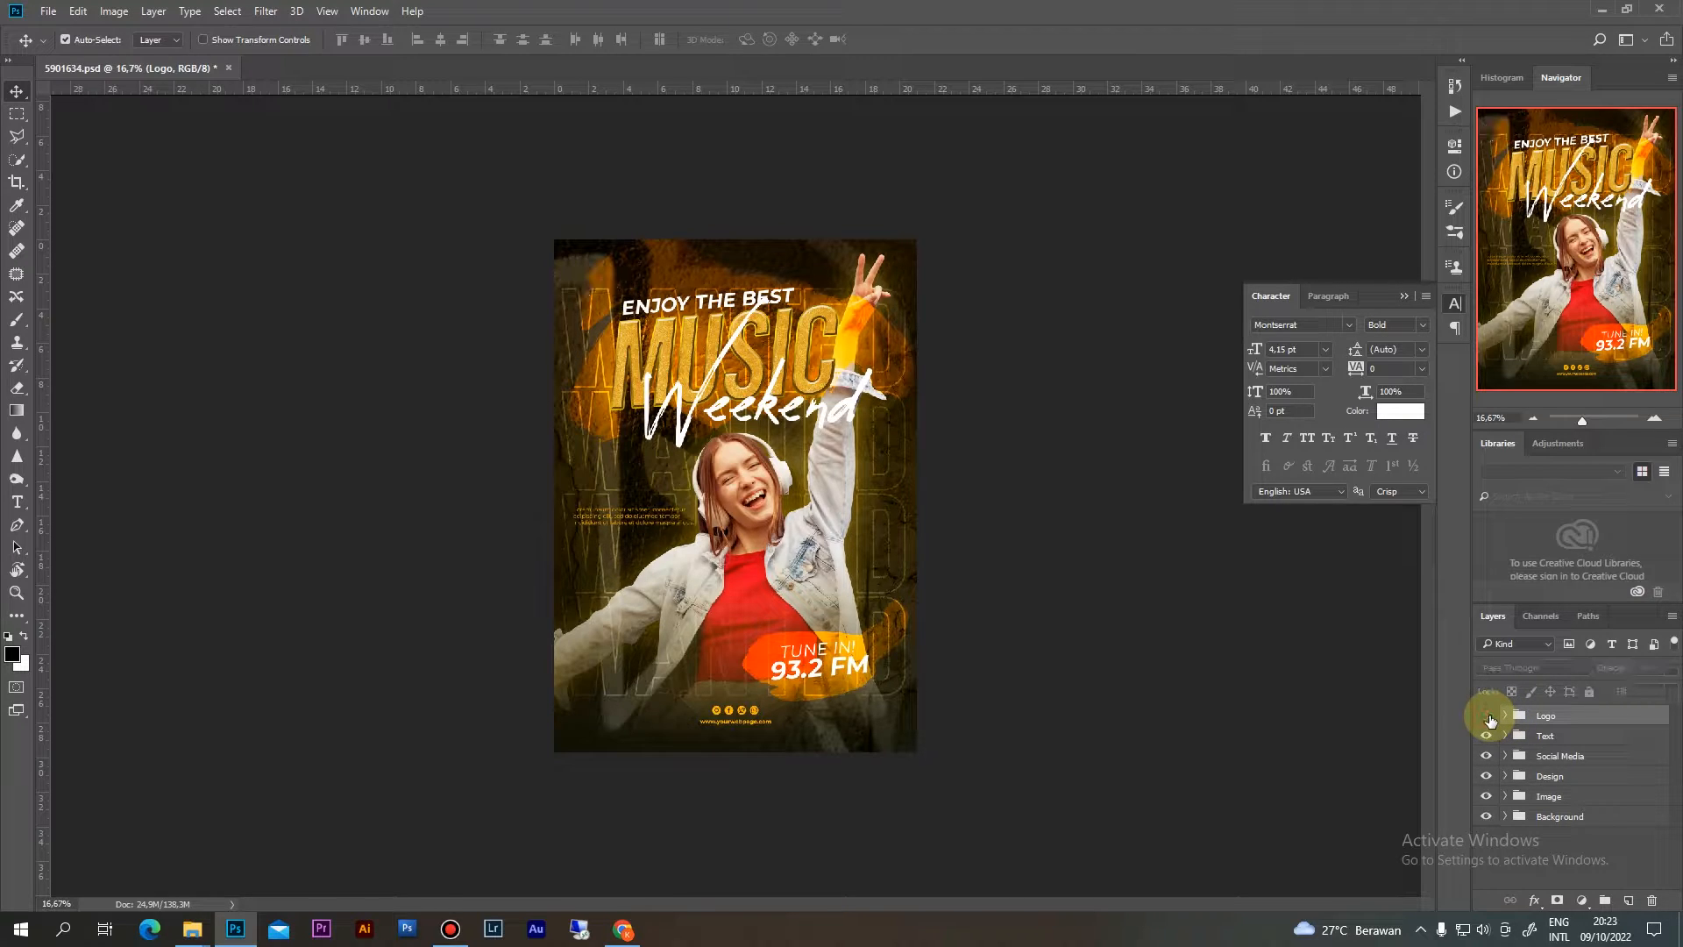
left_click(1489, 718)
Open the Logo group's "Place Your Logo Here" smart object for editing and hide its placeholder layer
left_click(1504, 717)
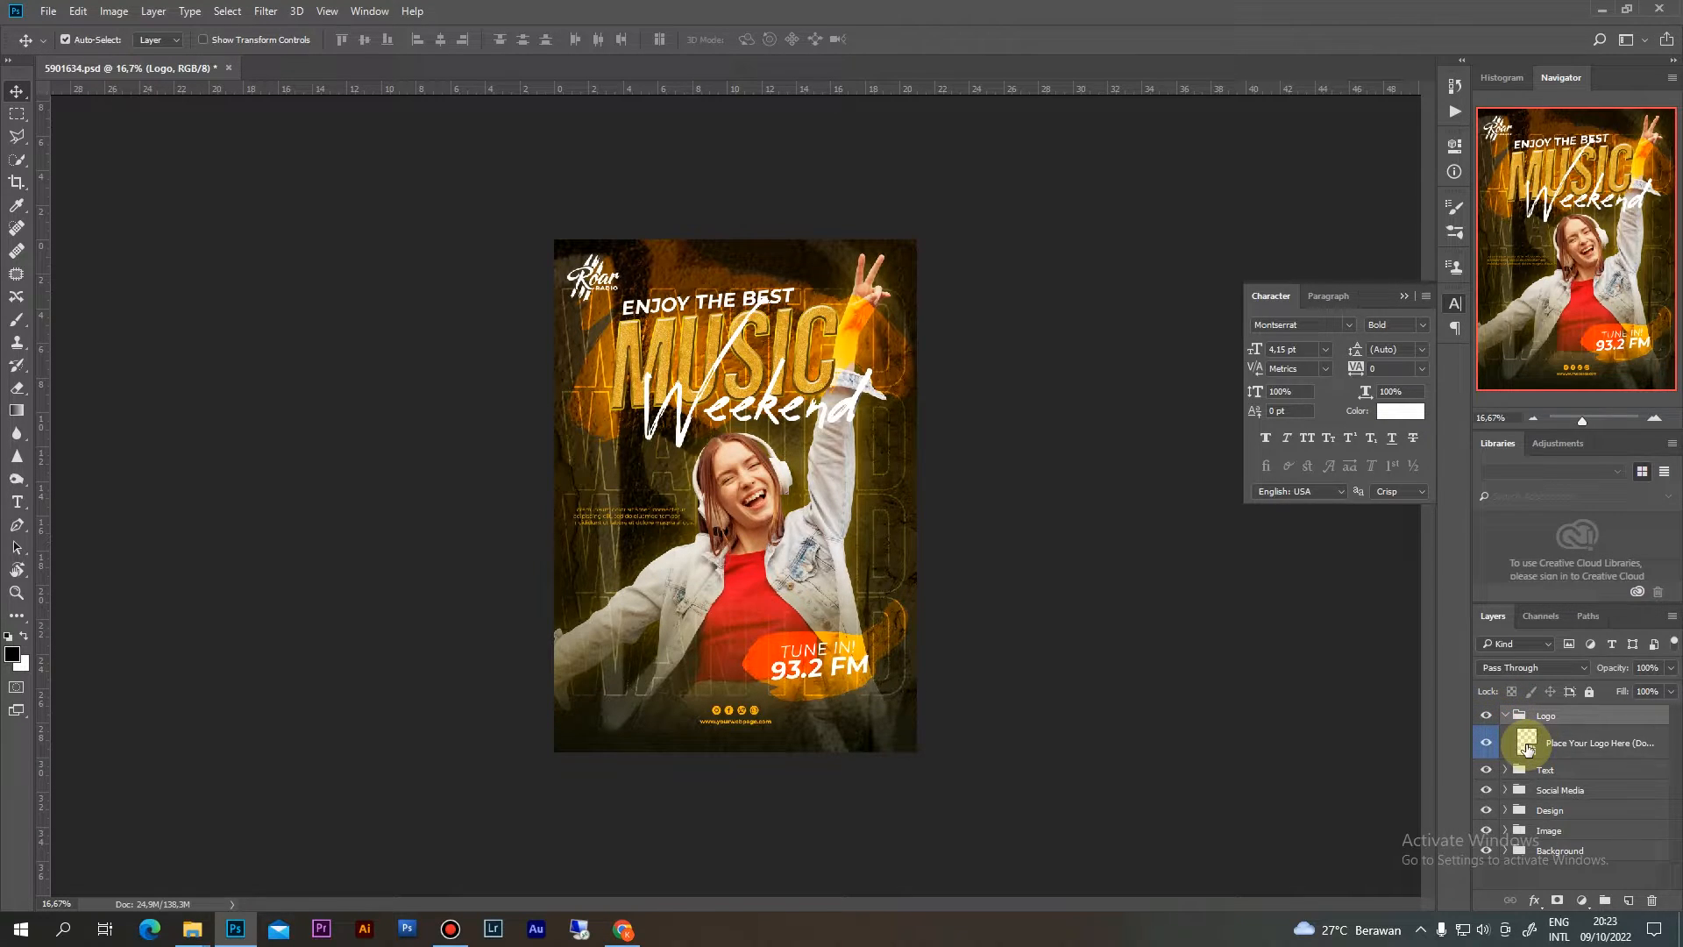
left_click(1525, 744)
double_click(1525, 744)
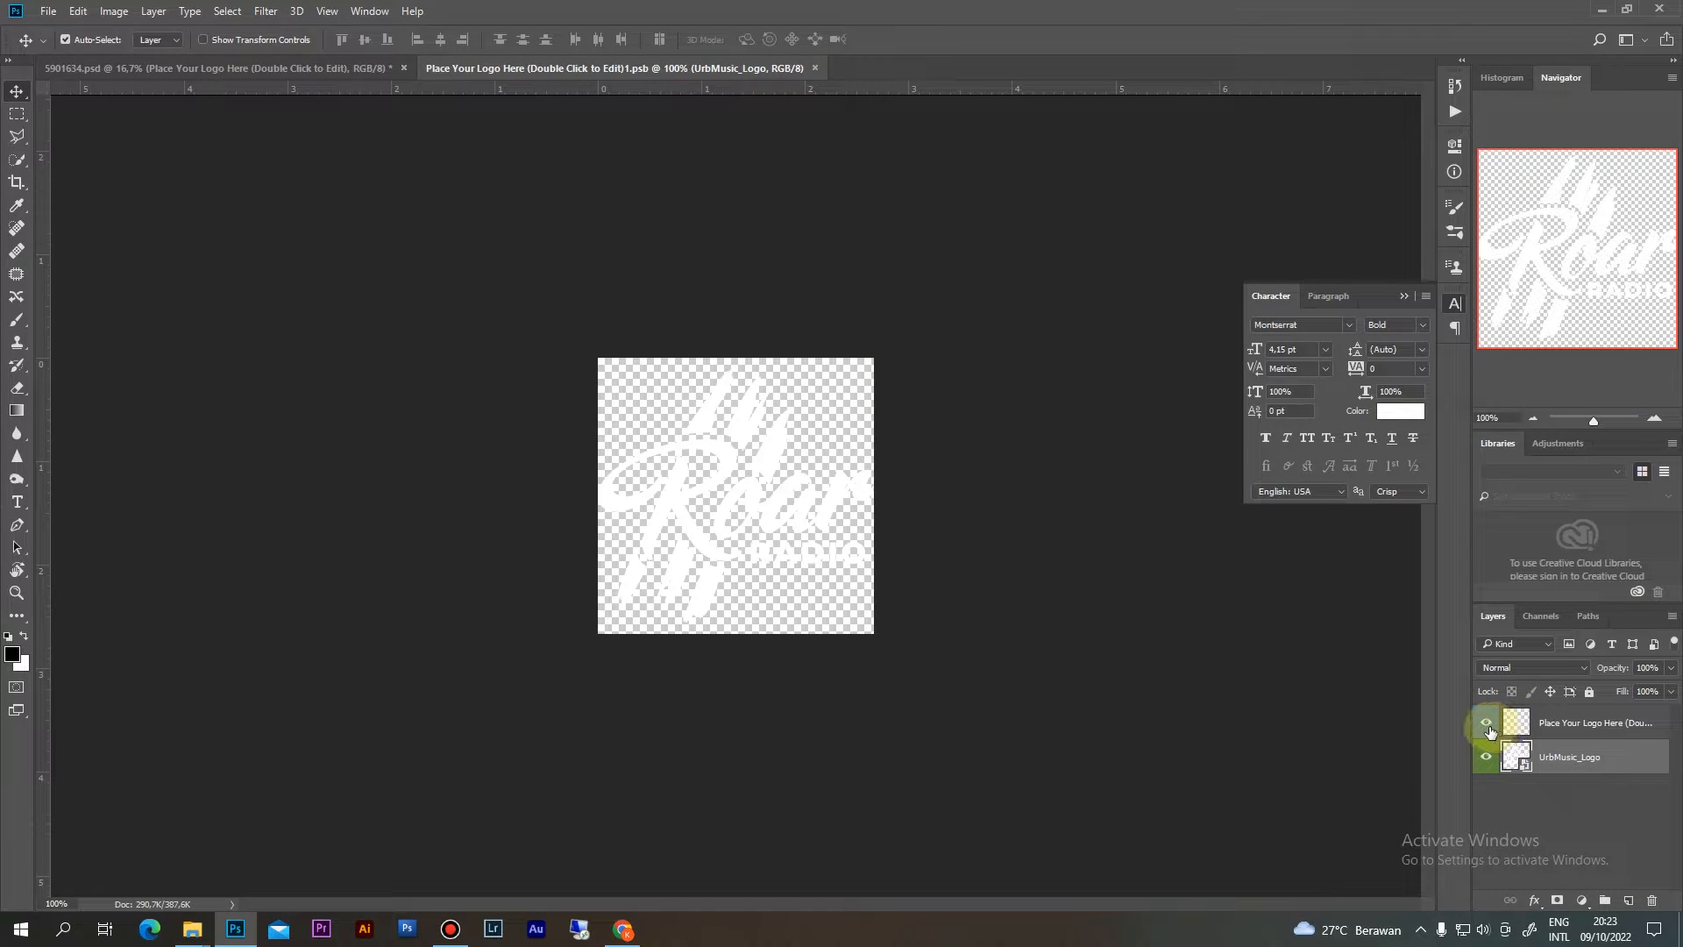
left_click(1485, 722)
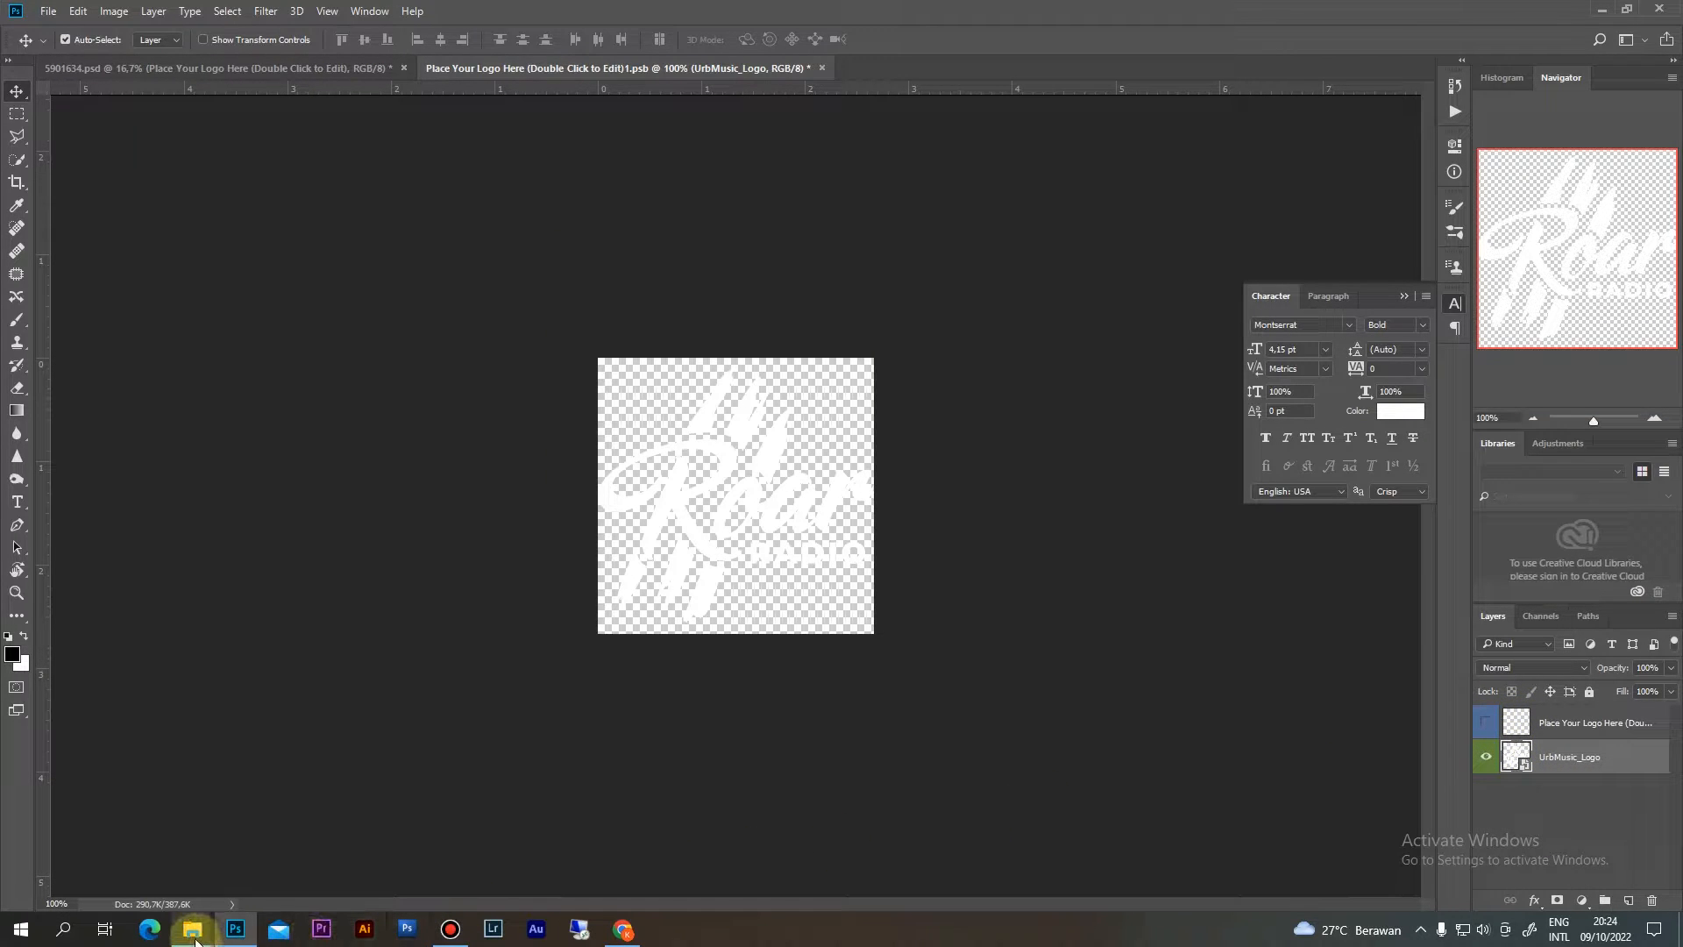
In File Explorer, browse drive D: to PROJECT CLOTHING, LOGO RDP TERBARU 2022, and open the REVISI folder
mouse_move(192, 929)
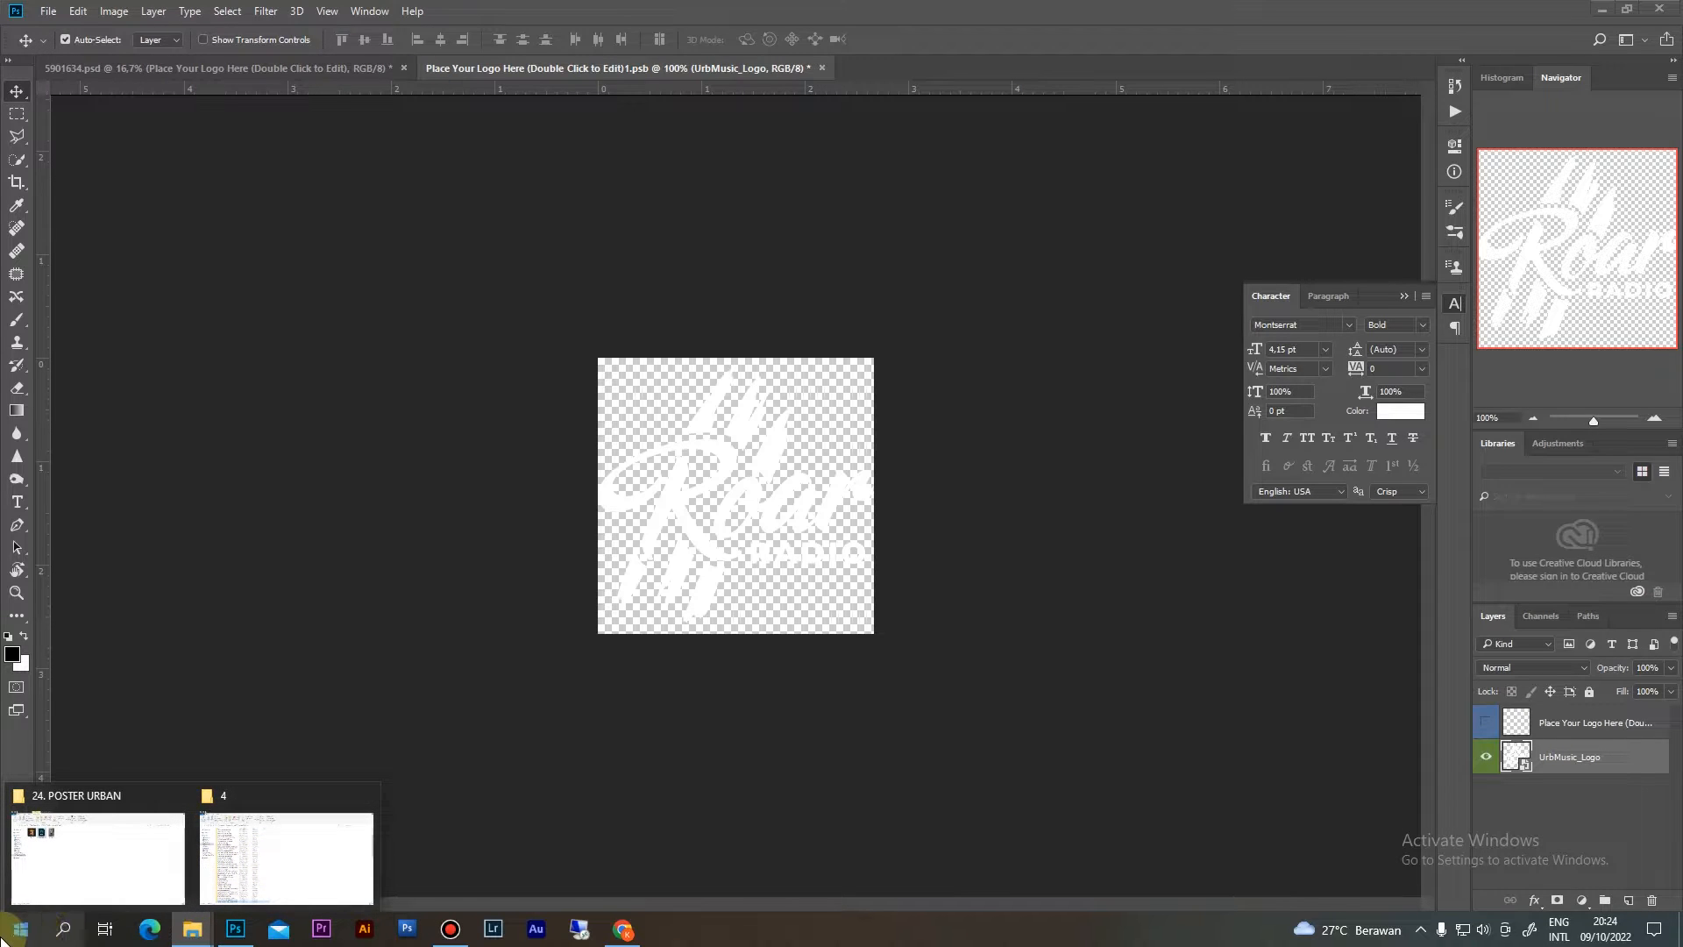
left_click(19, 927)
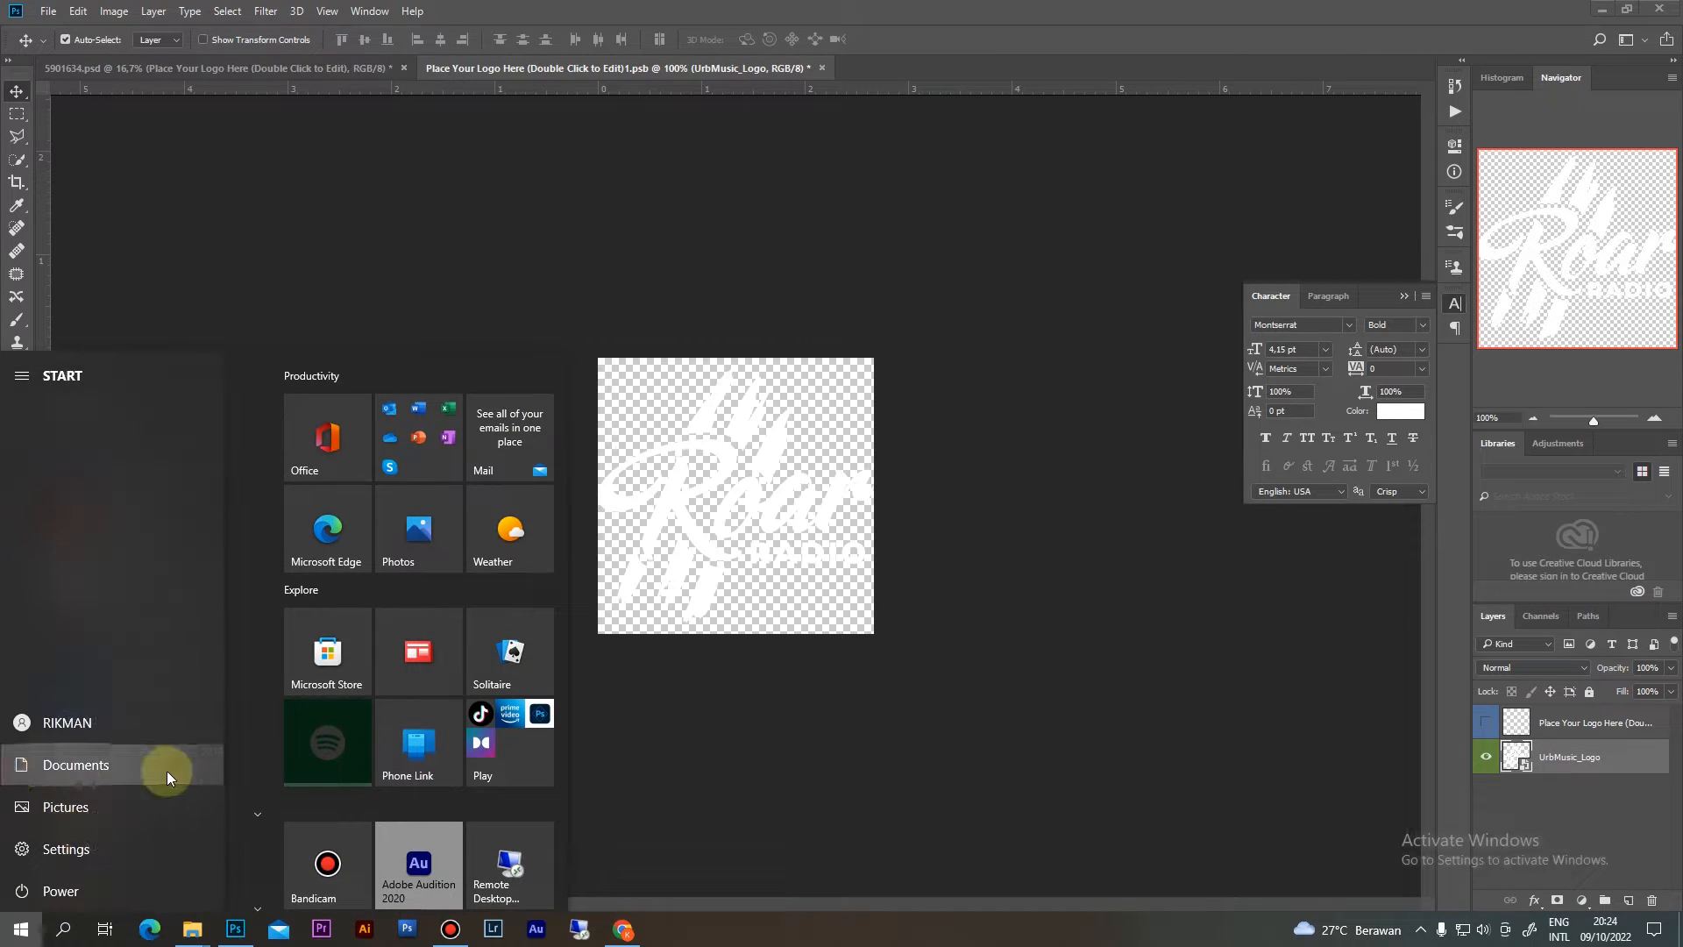
left_click(164, 771)
left_click(70, 429)
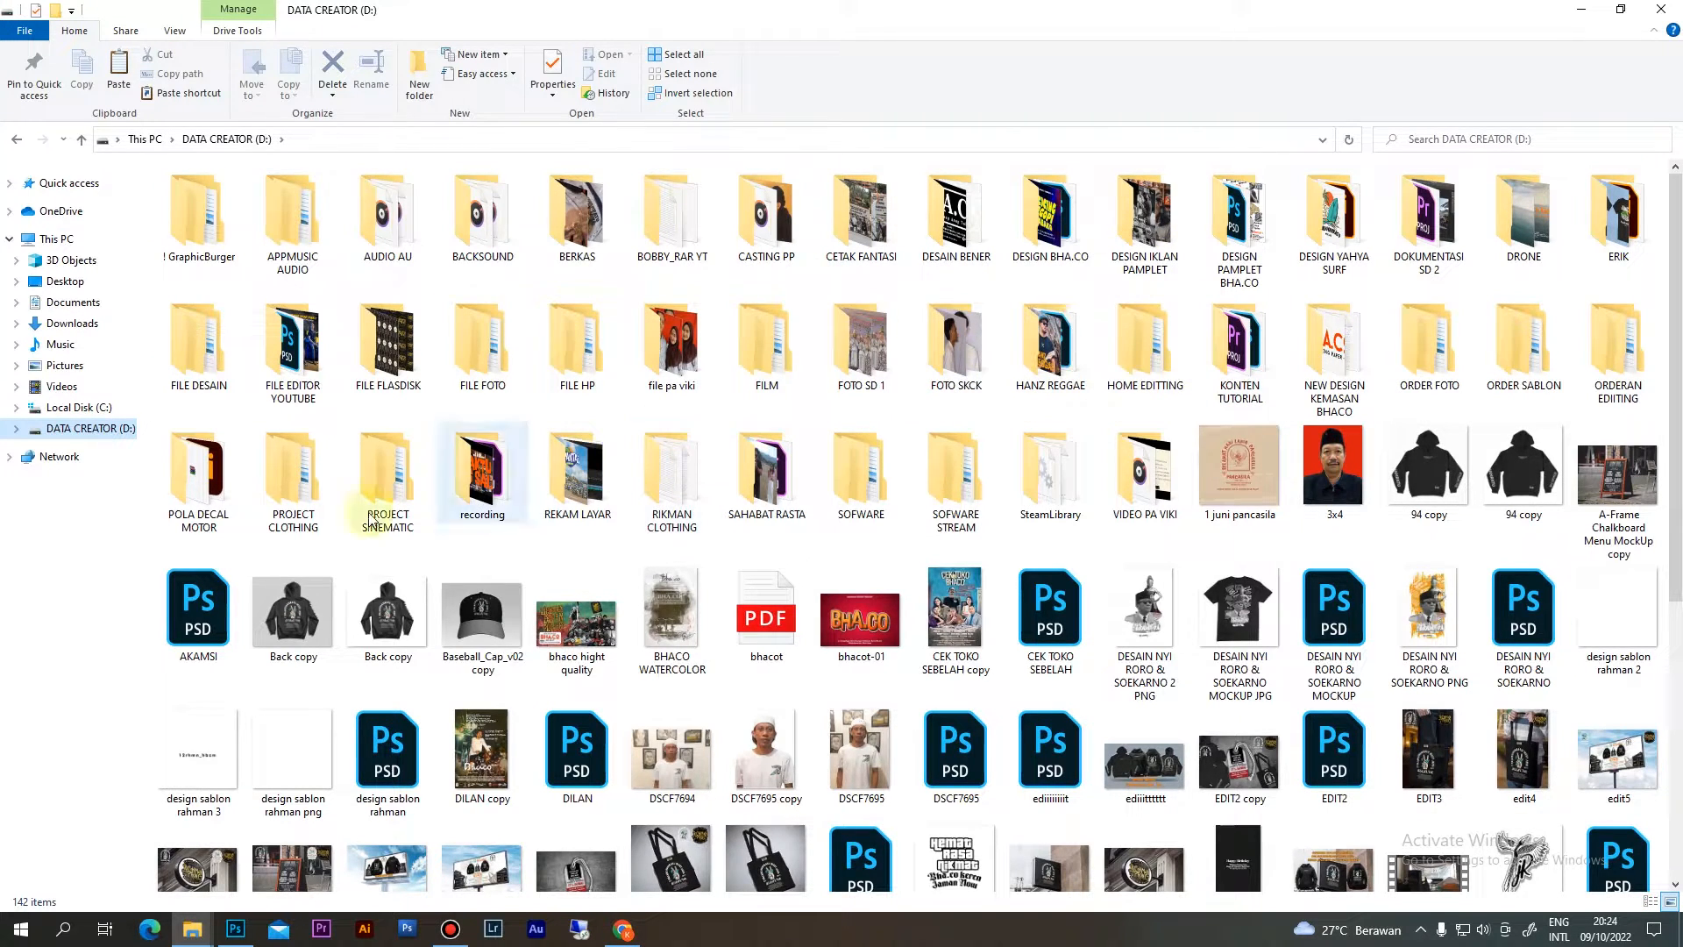
double_click(307, 482)
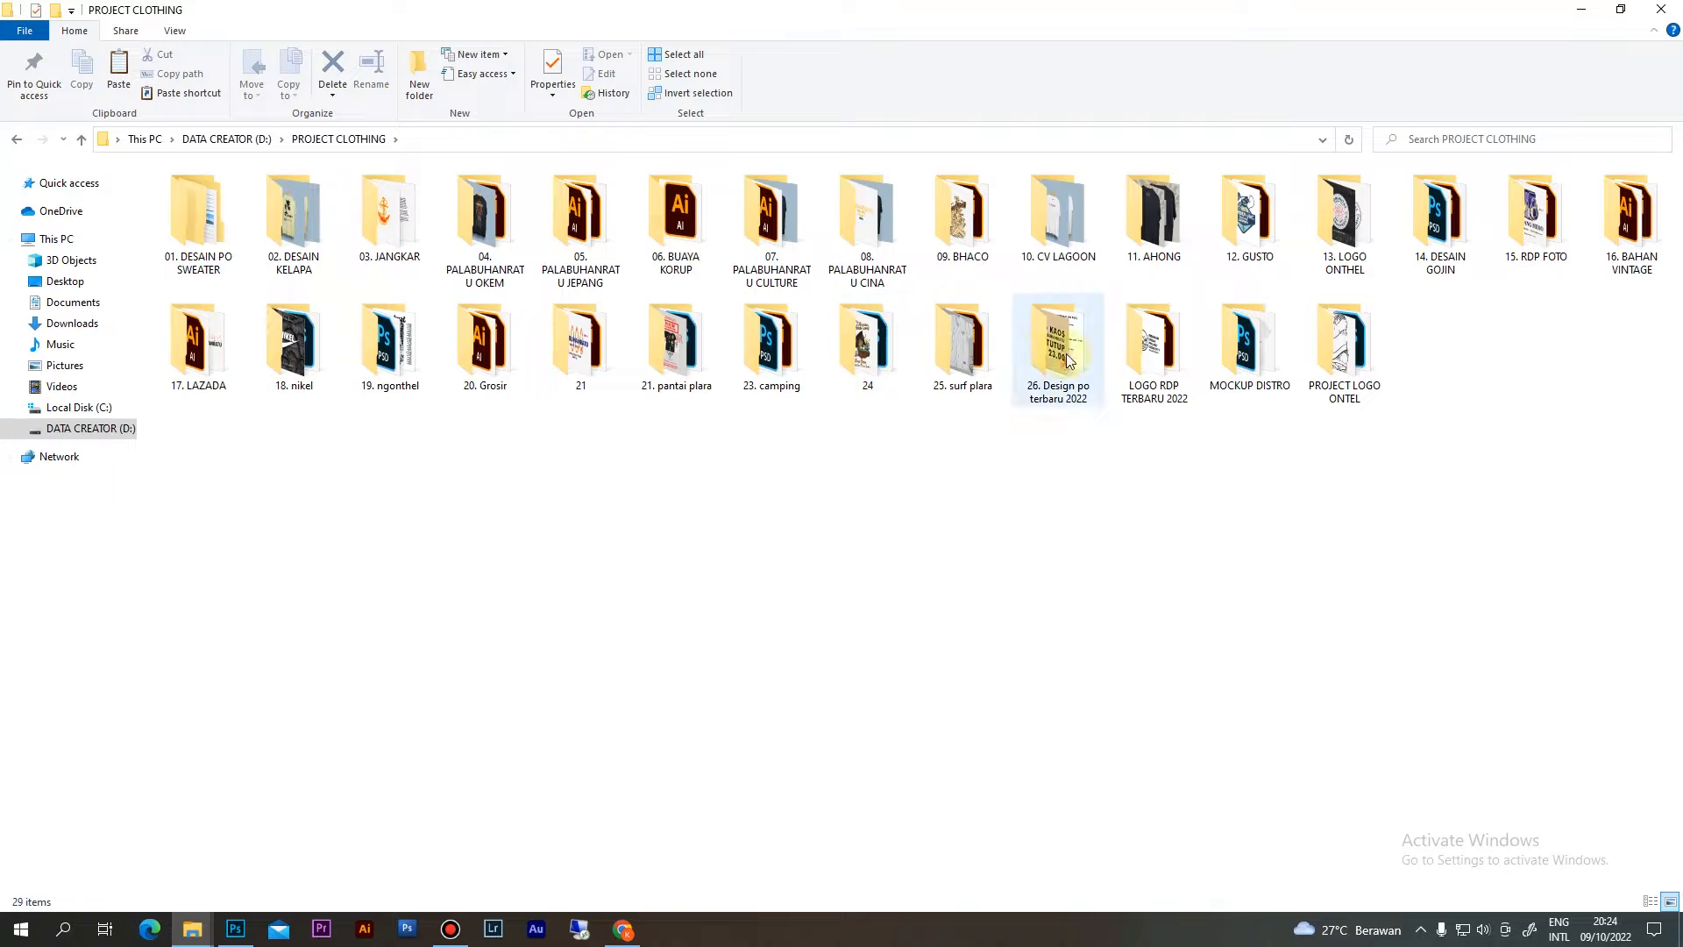
double_click(1153, 348)
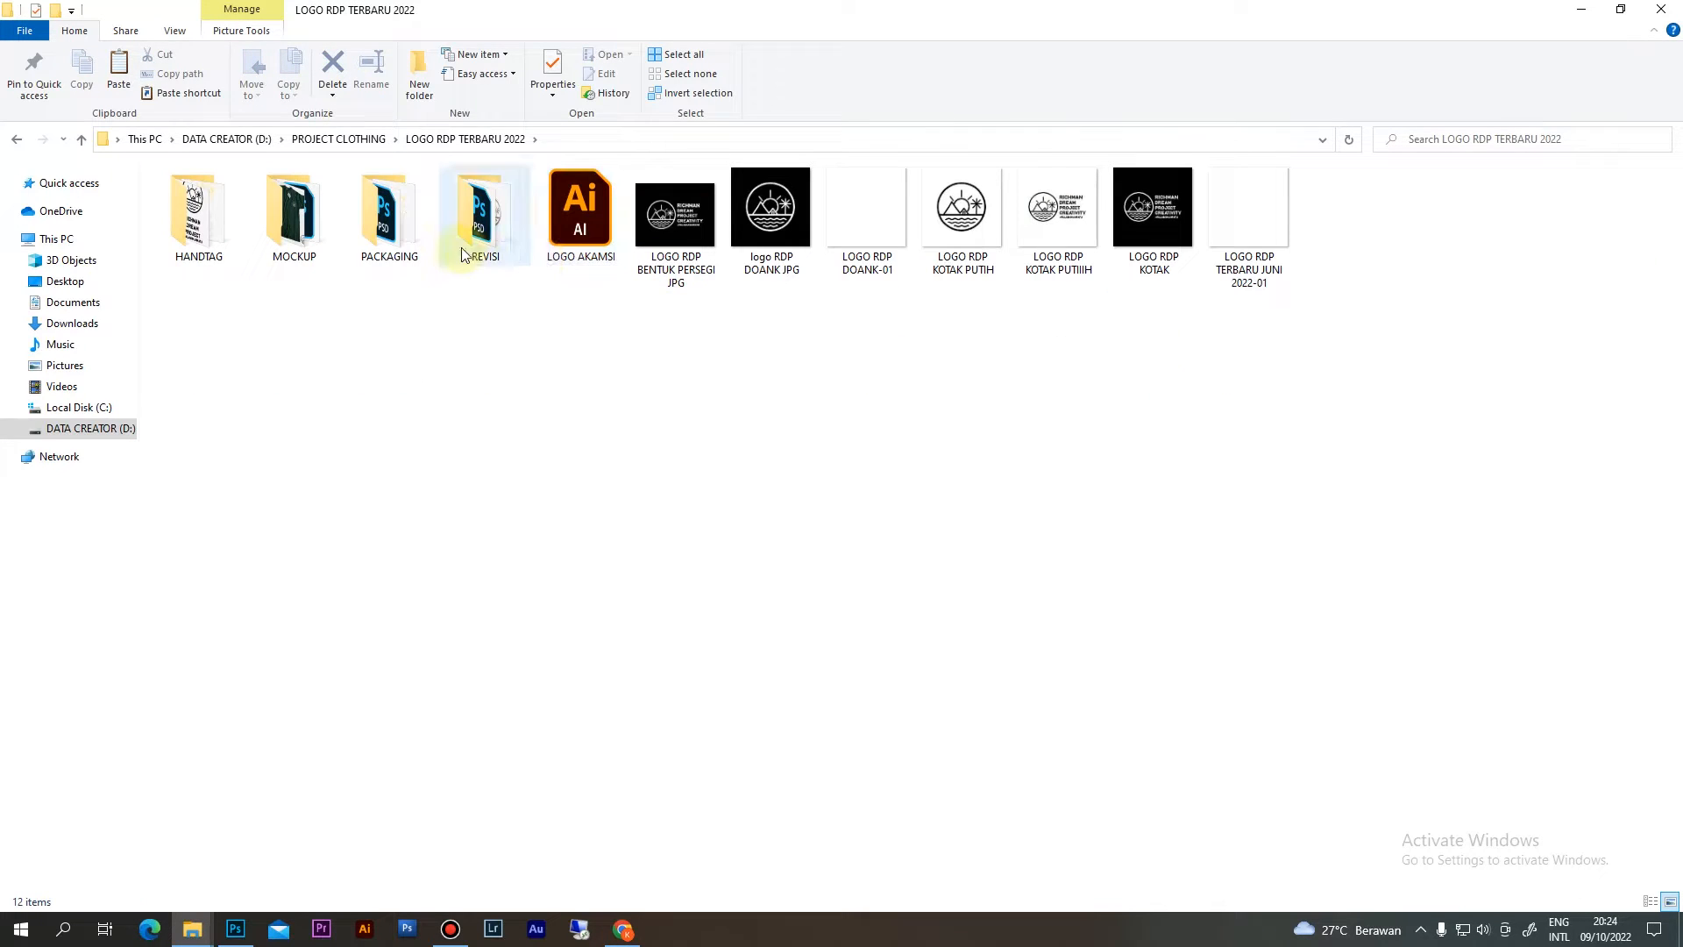
double_click(482, 210)
Place the LOGO RDP DOANK-01 image in the Photoshop logo document and enlarge it beyond the canvas edges
left_click_drag(484, 214, 748, 500)
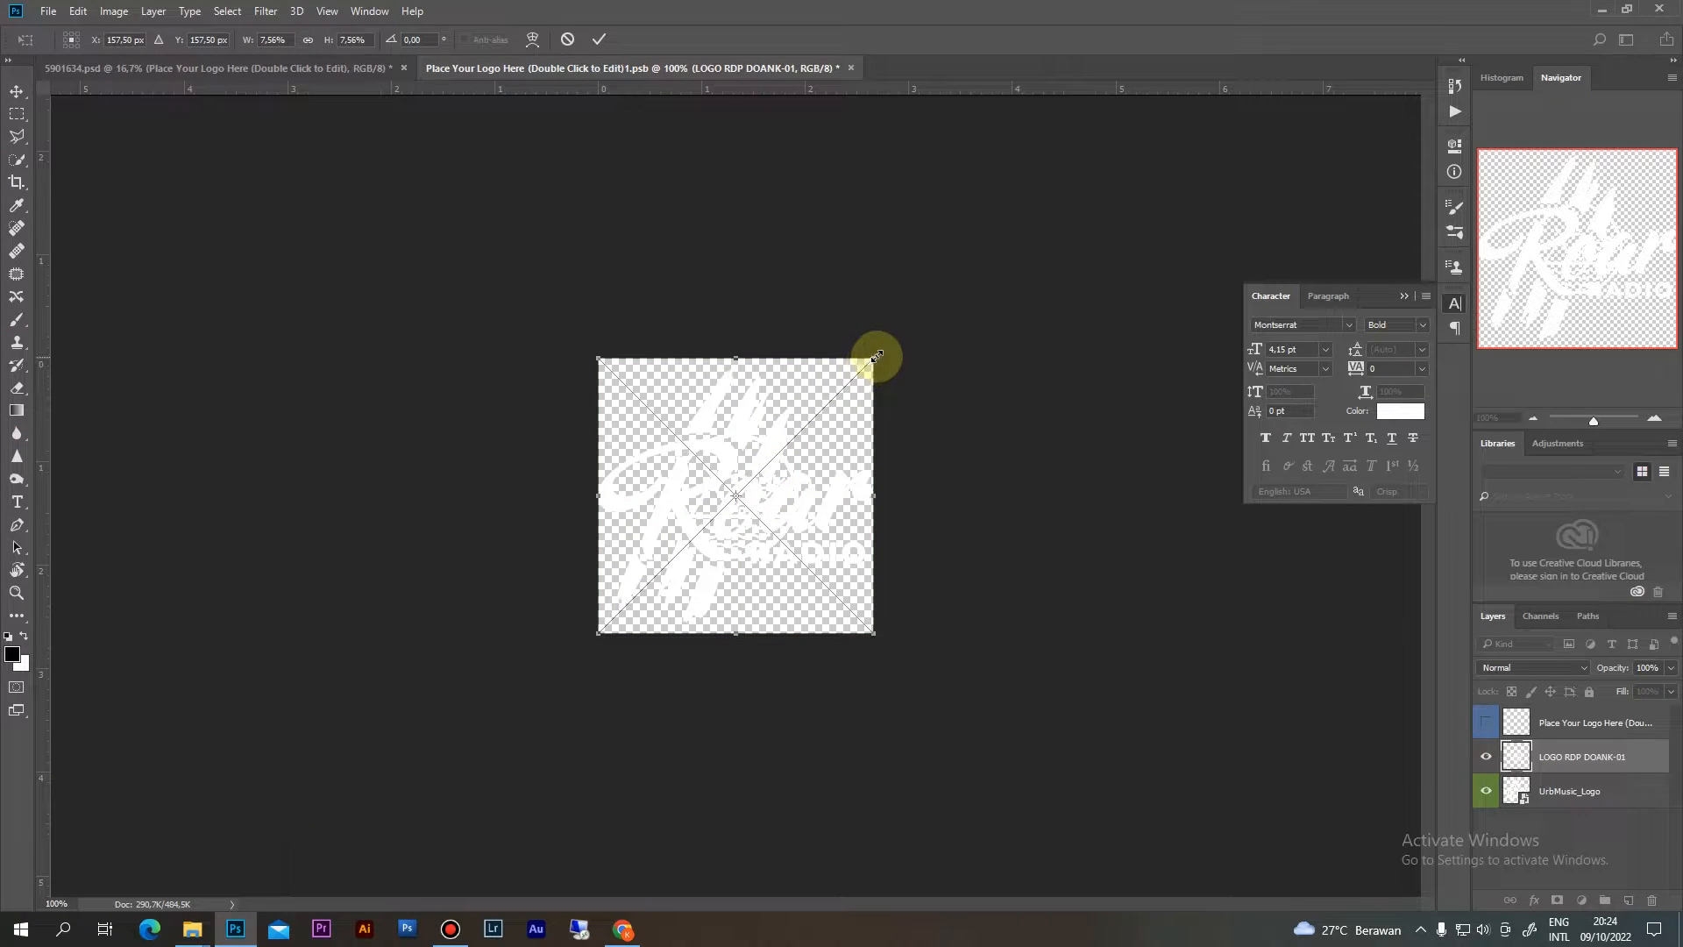
left_click_drag(874, 358, 976, 263)
key("Return")
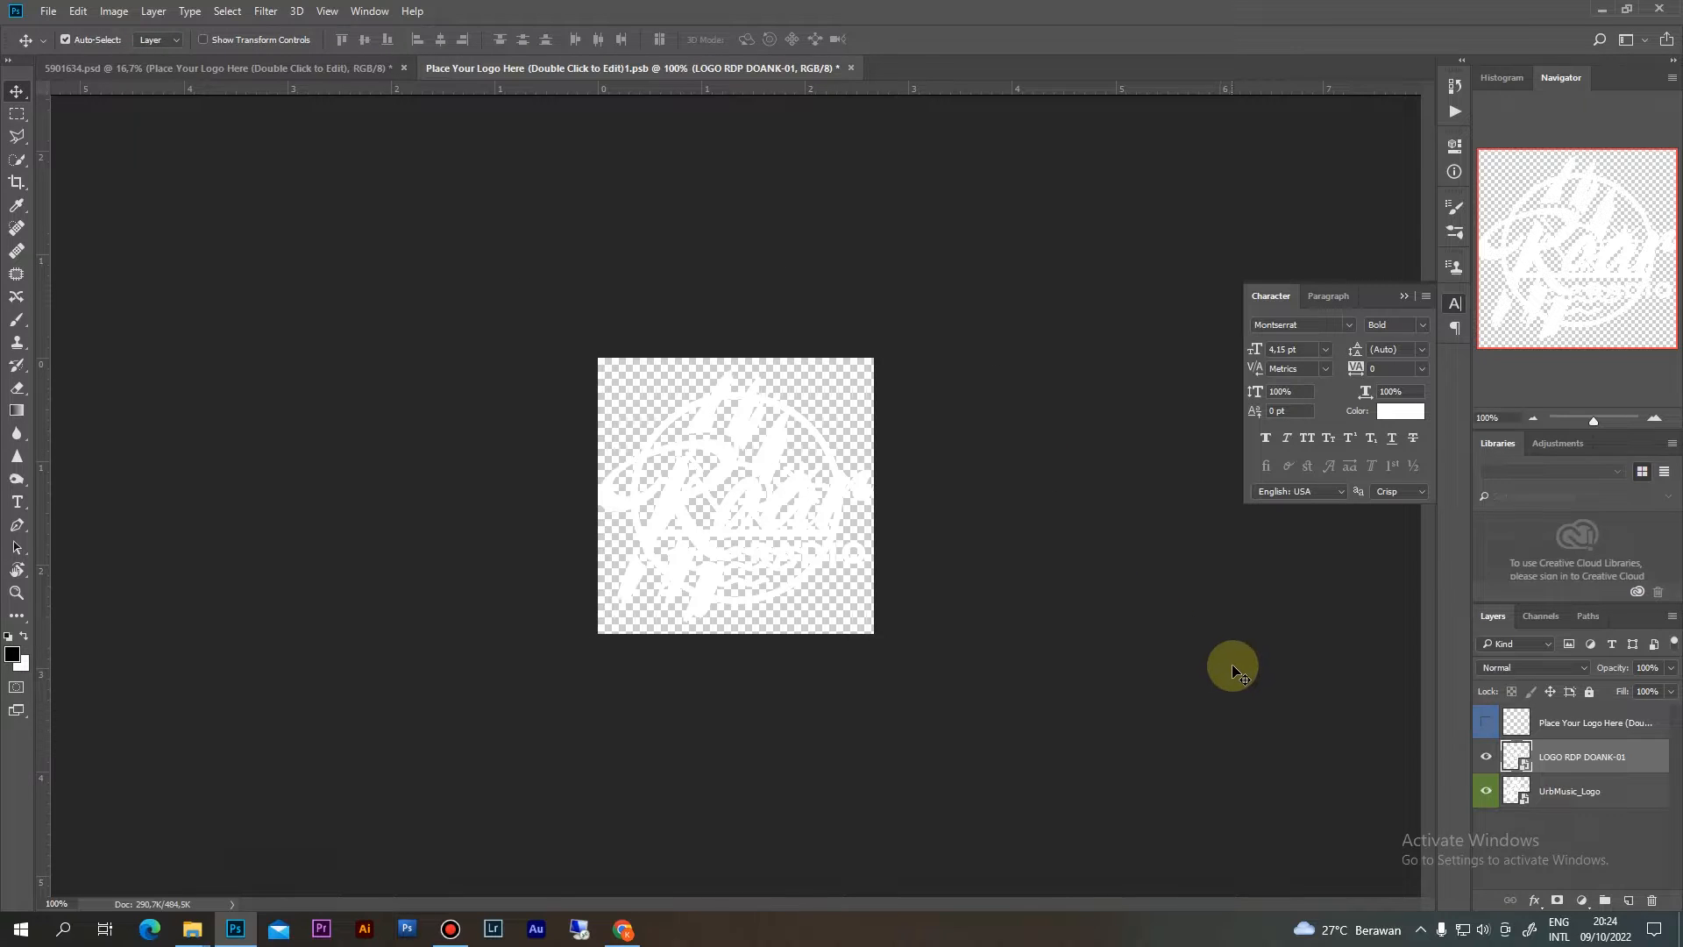
Centre the LOGO RDP DOANK-01 layer horizontally and vertically on the logo canvas, then clear the selection
key("ctrl+a")
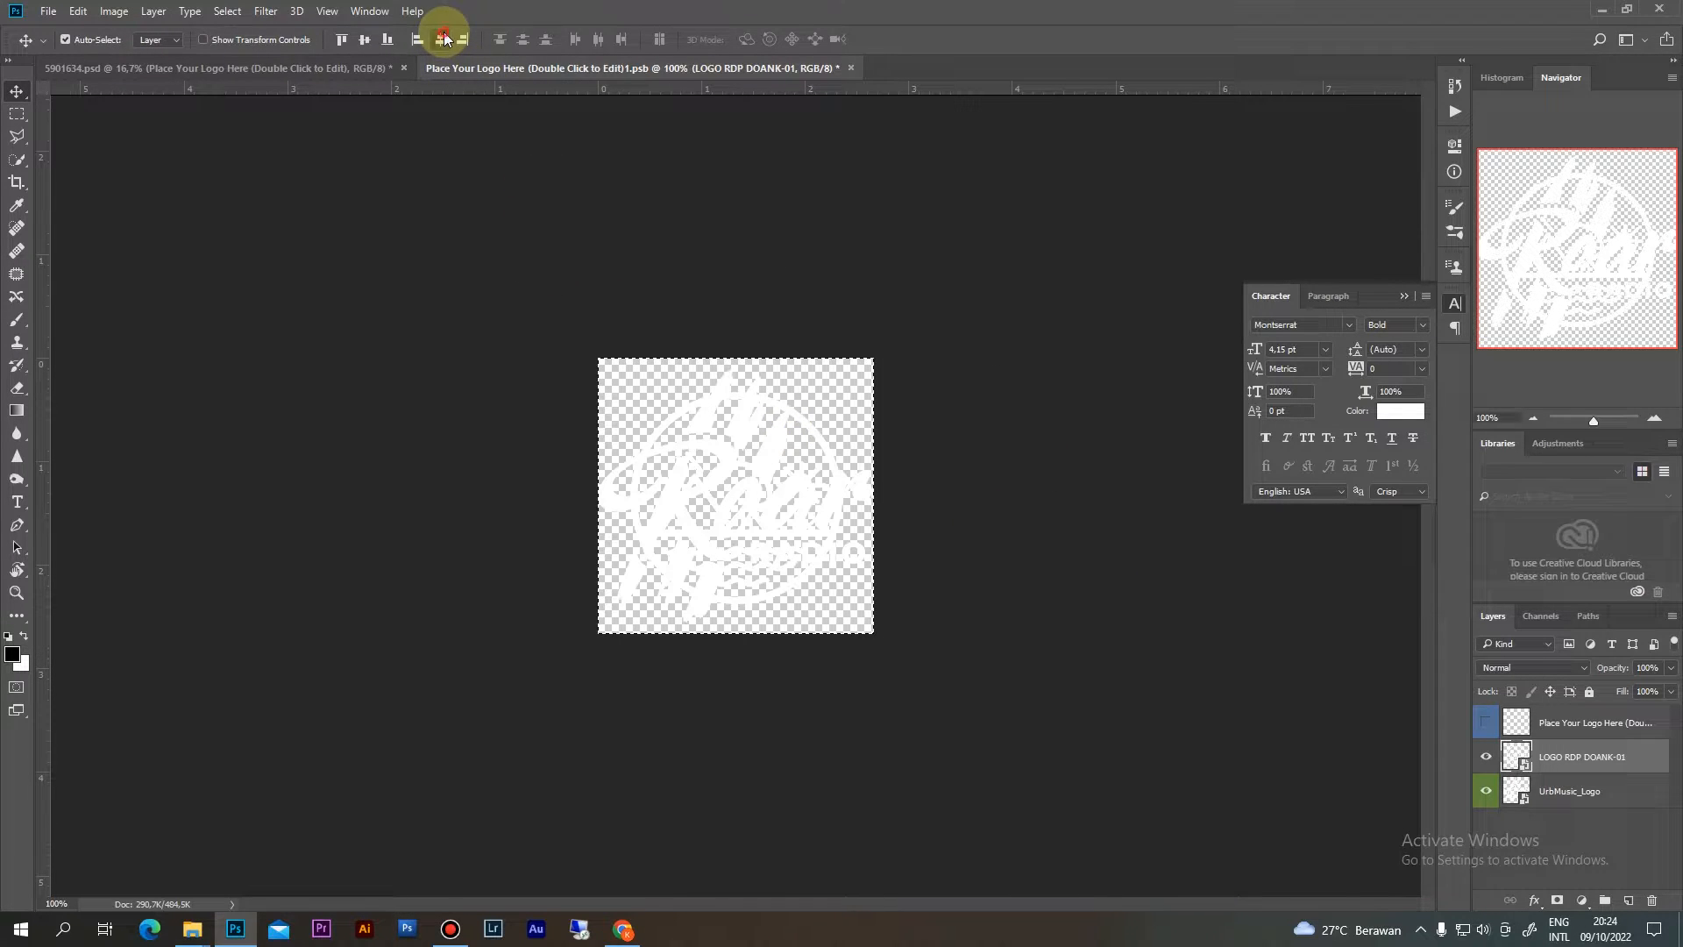
left_click(364, 41)
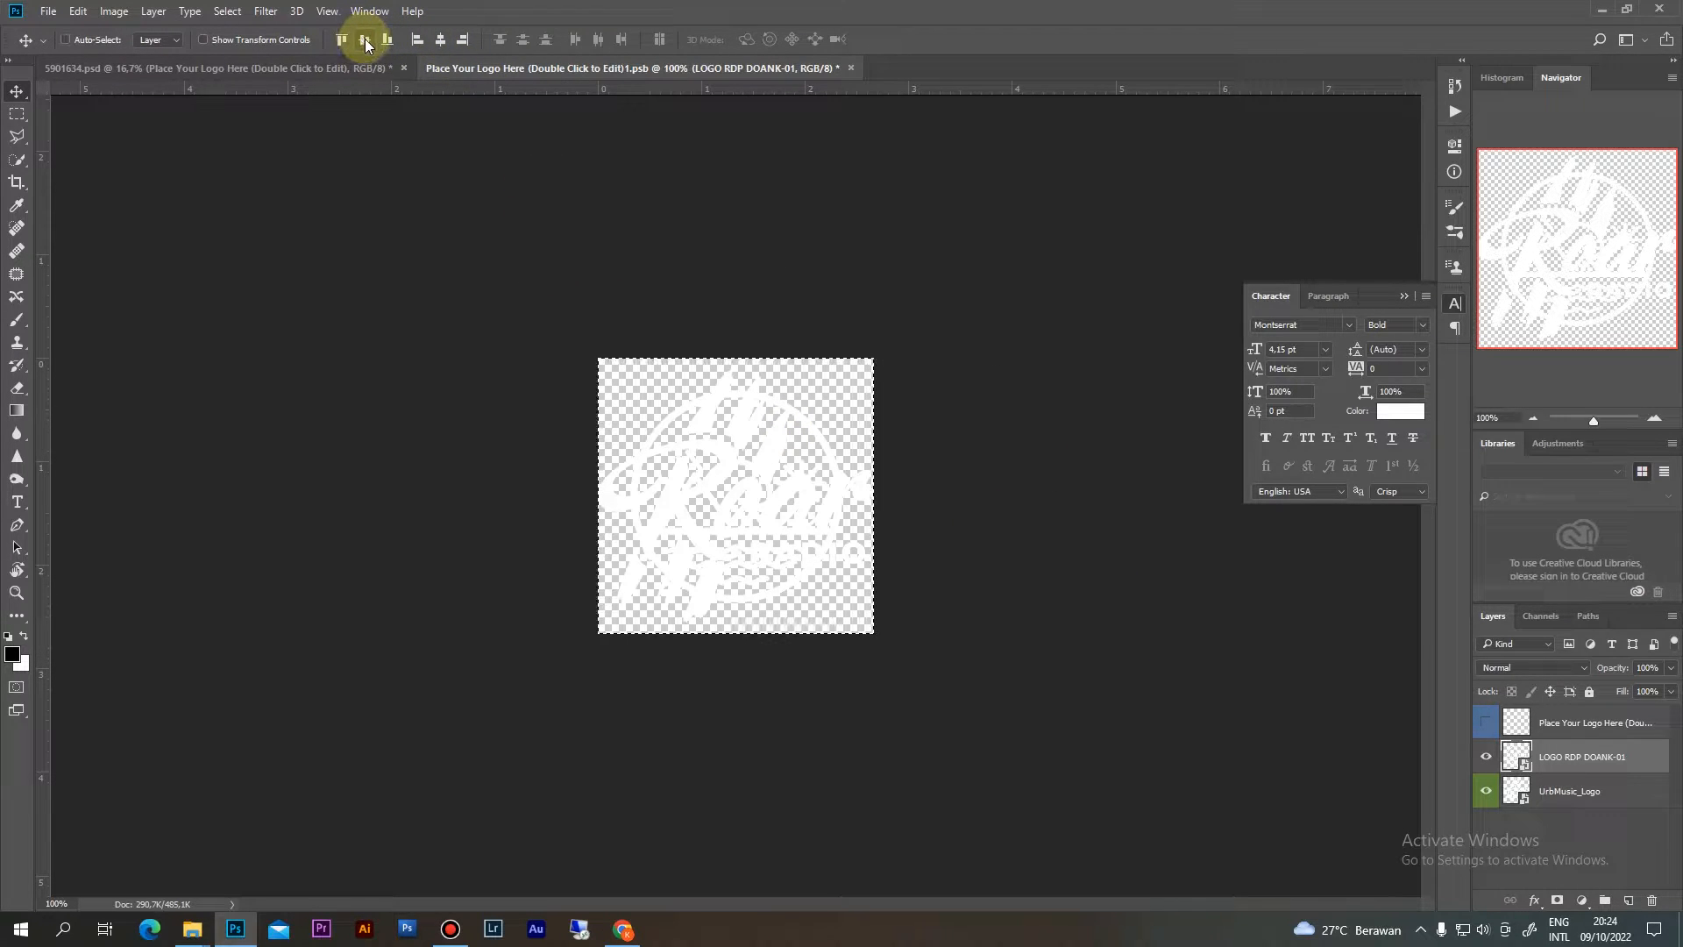
key("ctrl+d")
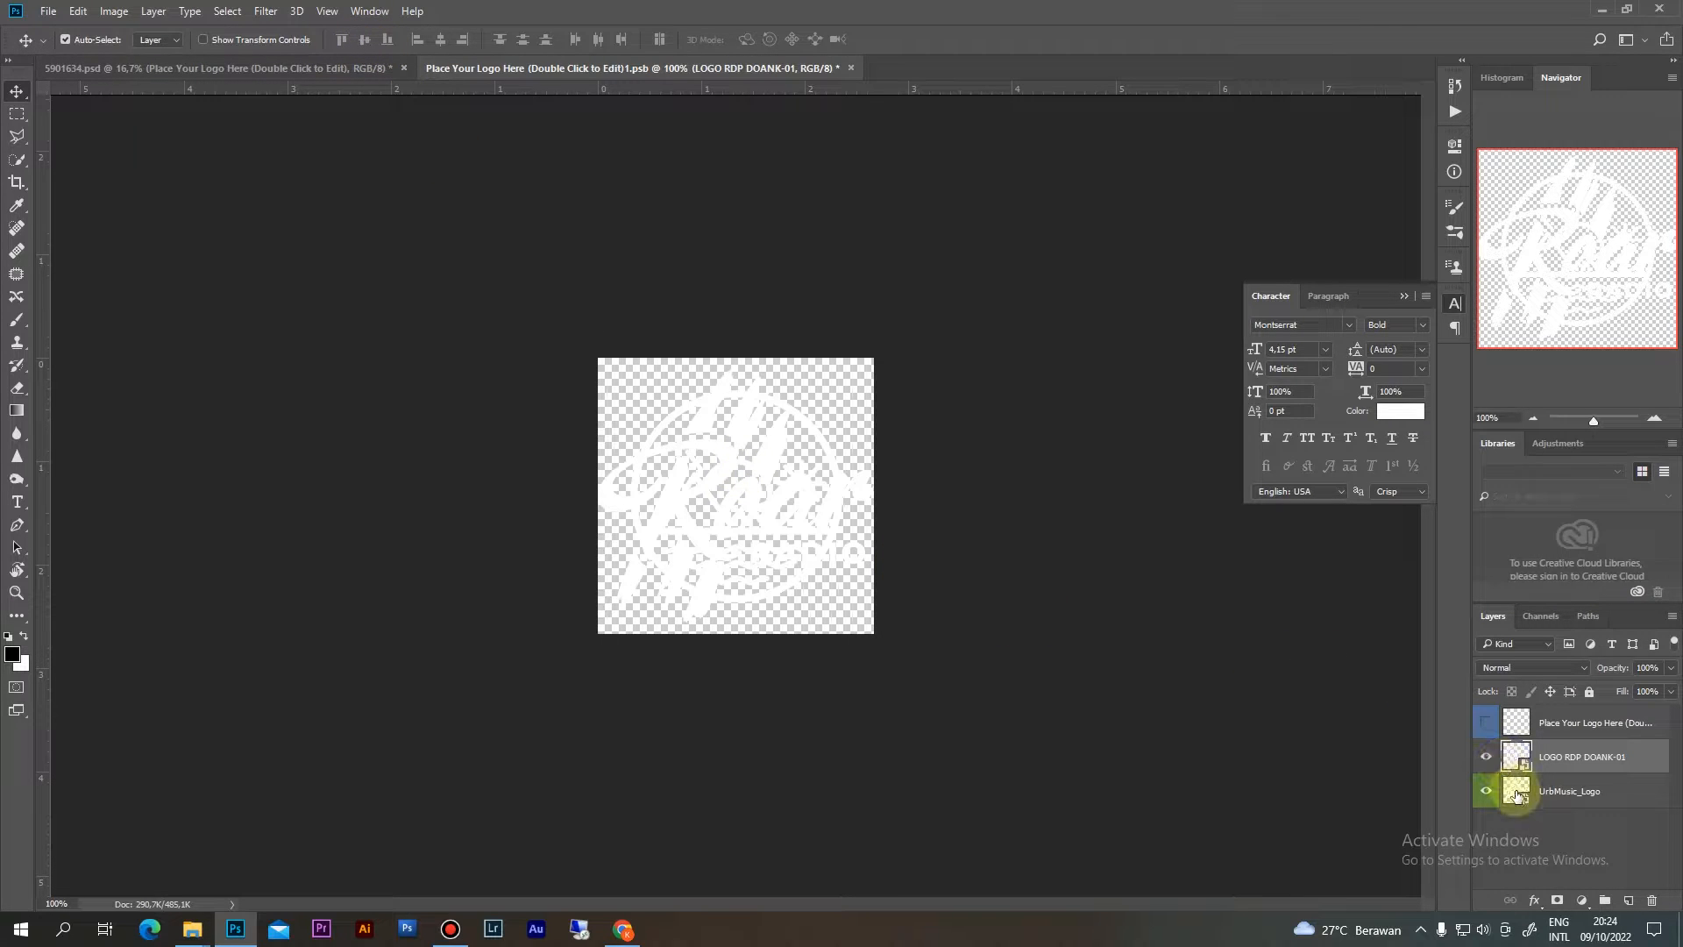
Hide the UrbMusic_Logo layer, save the logo document and return to the poster document 5901634.psd
left_click(1557, 801)
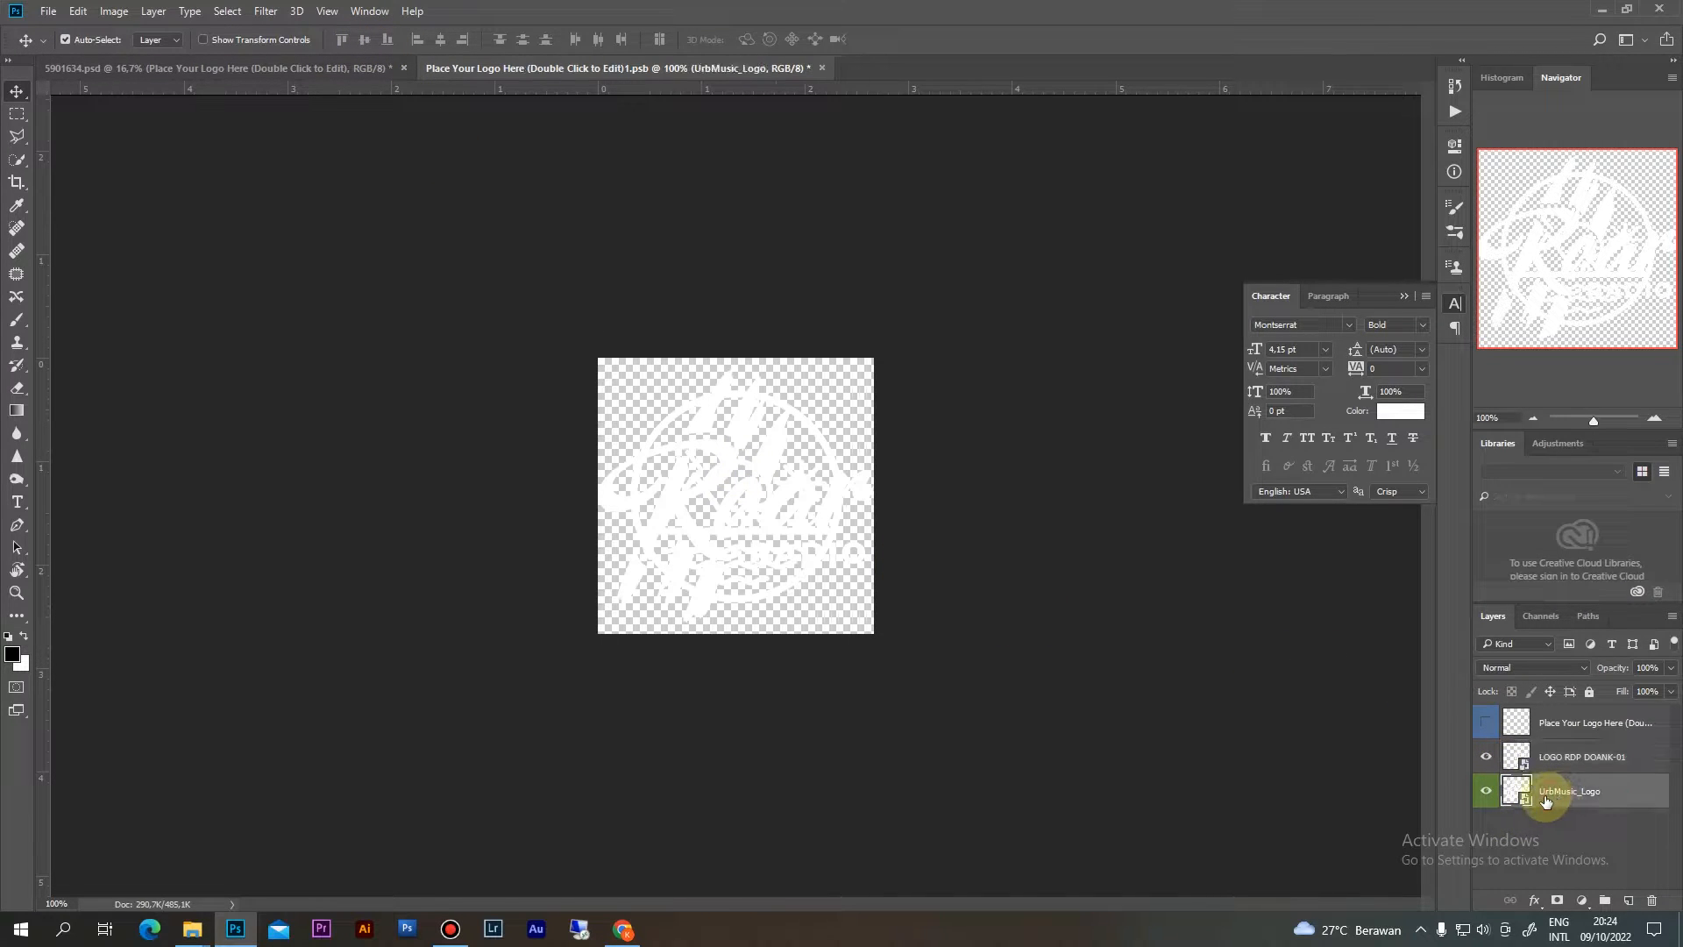
left_click(1486, 794)
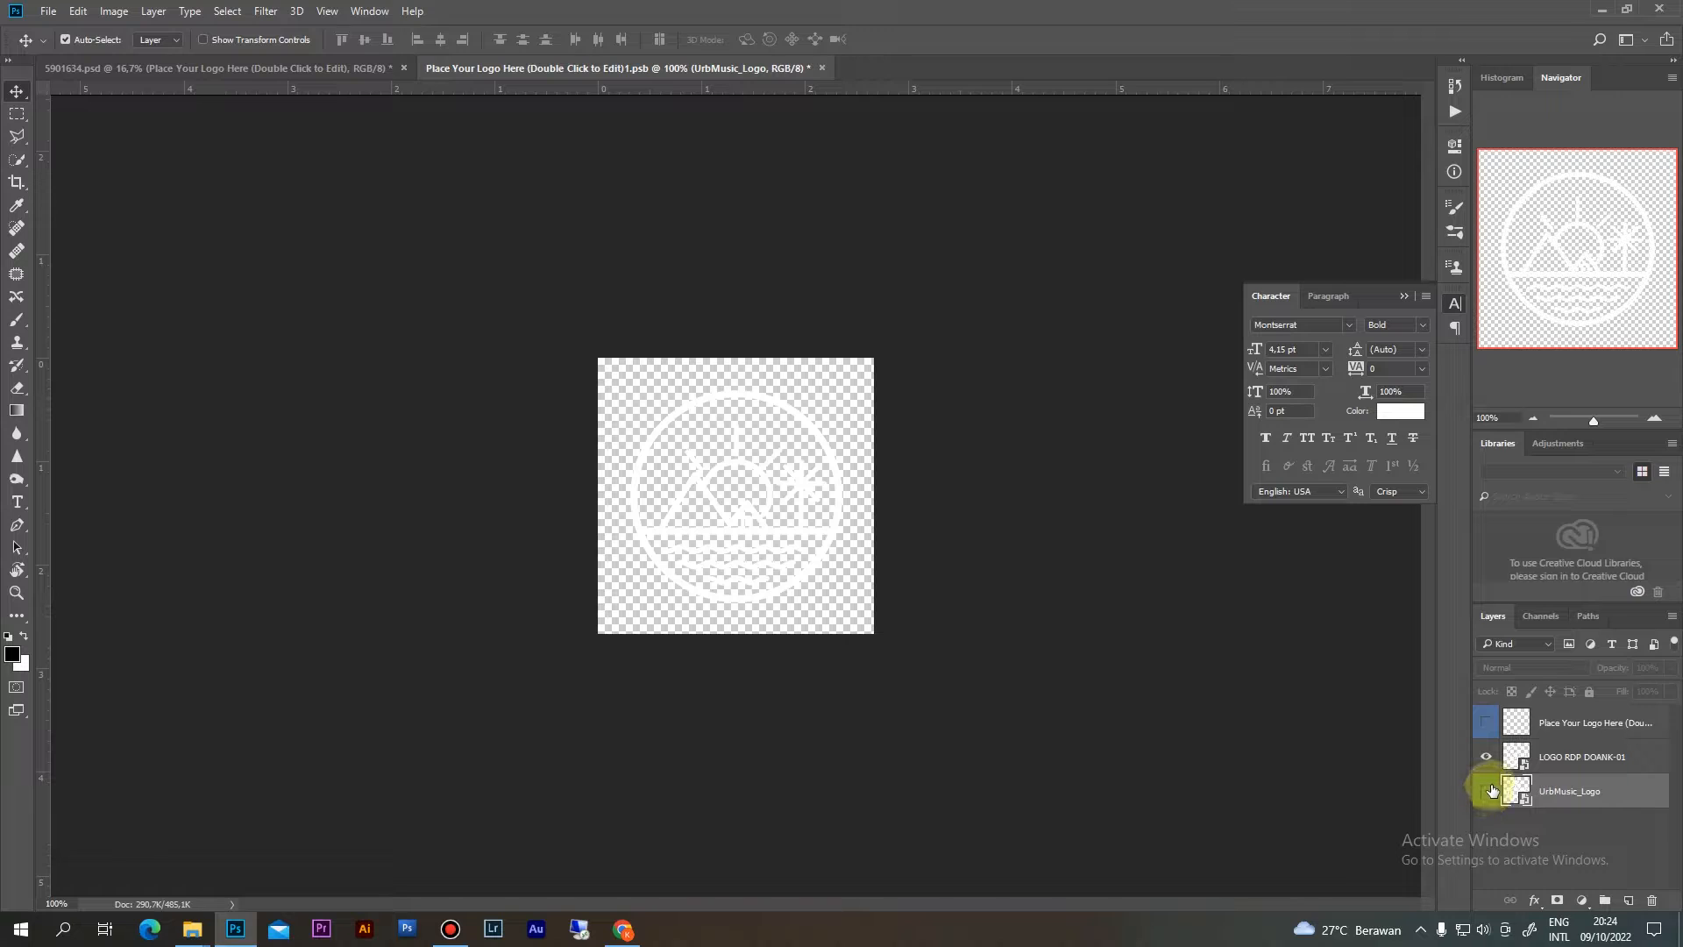
key("ctrl+s")
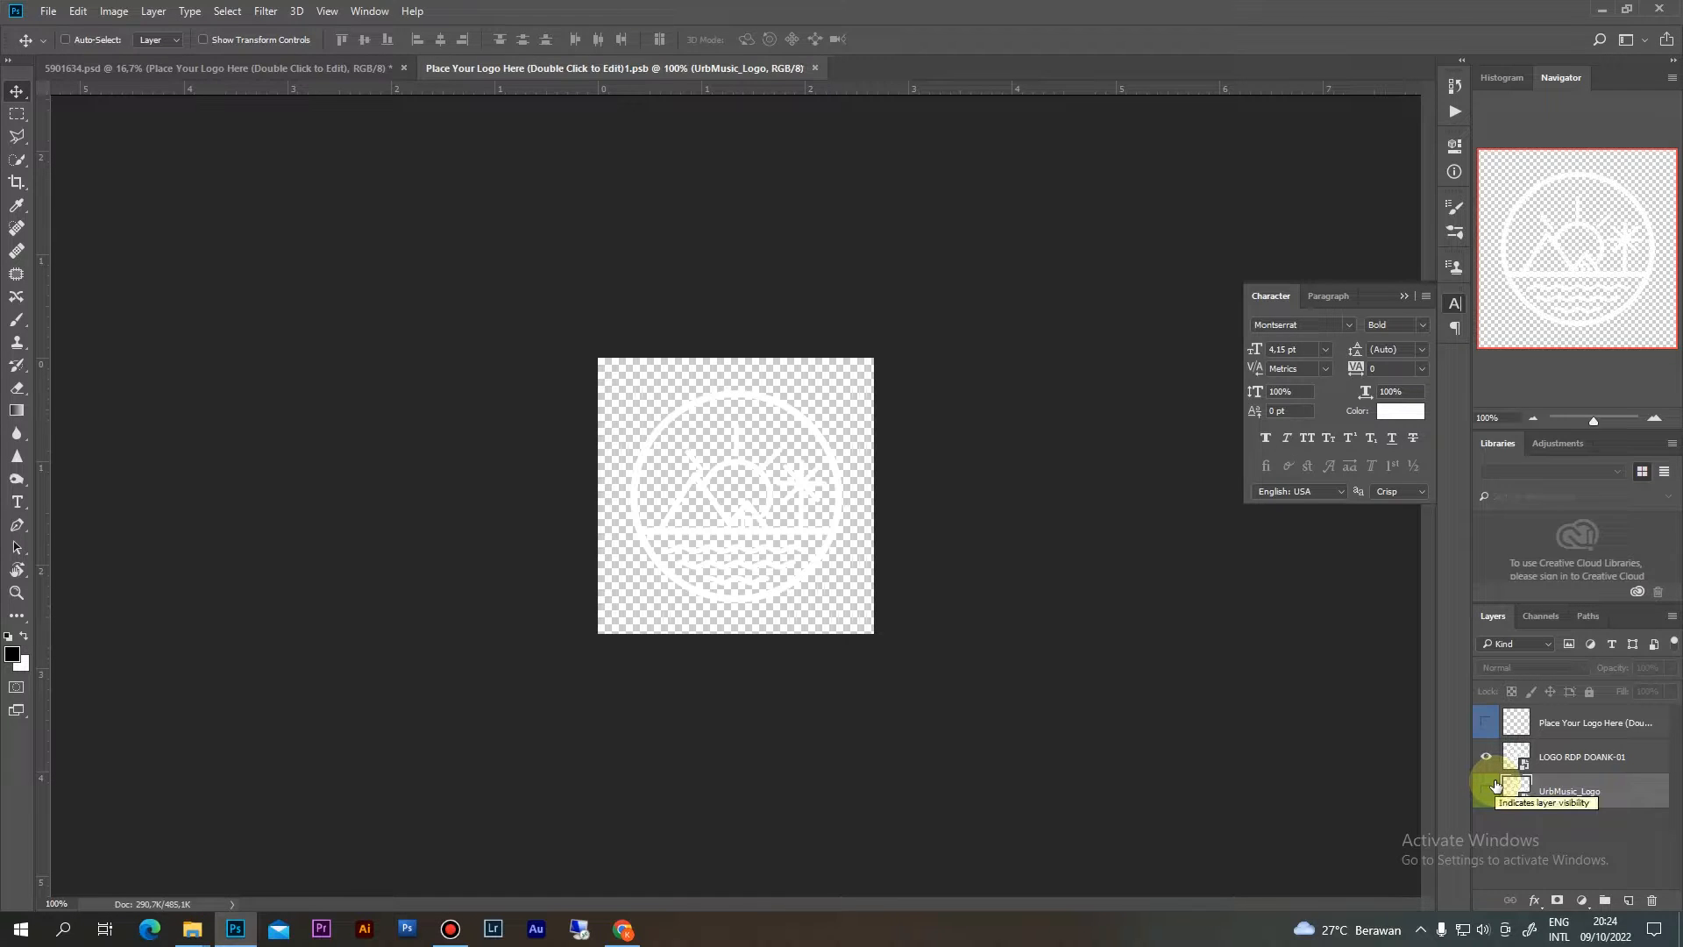
left_click(331, 74)
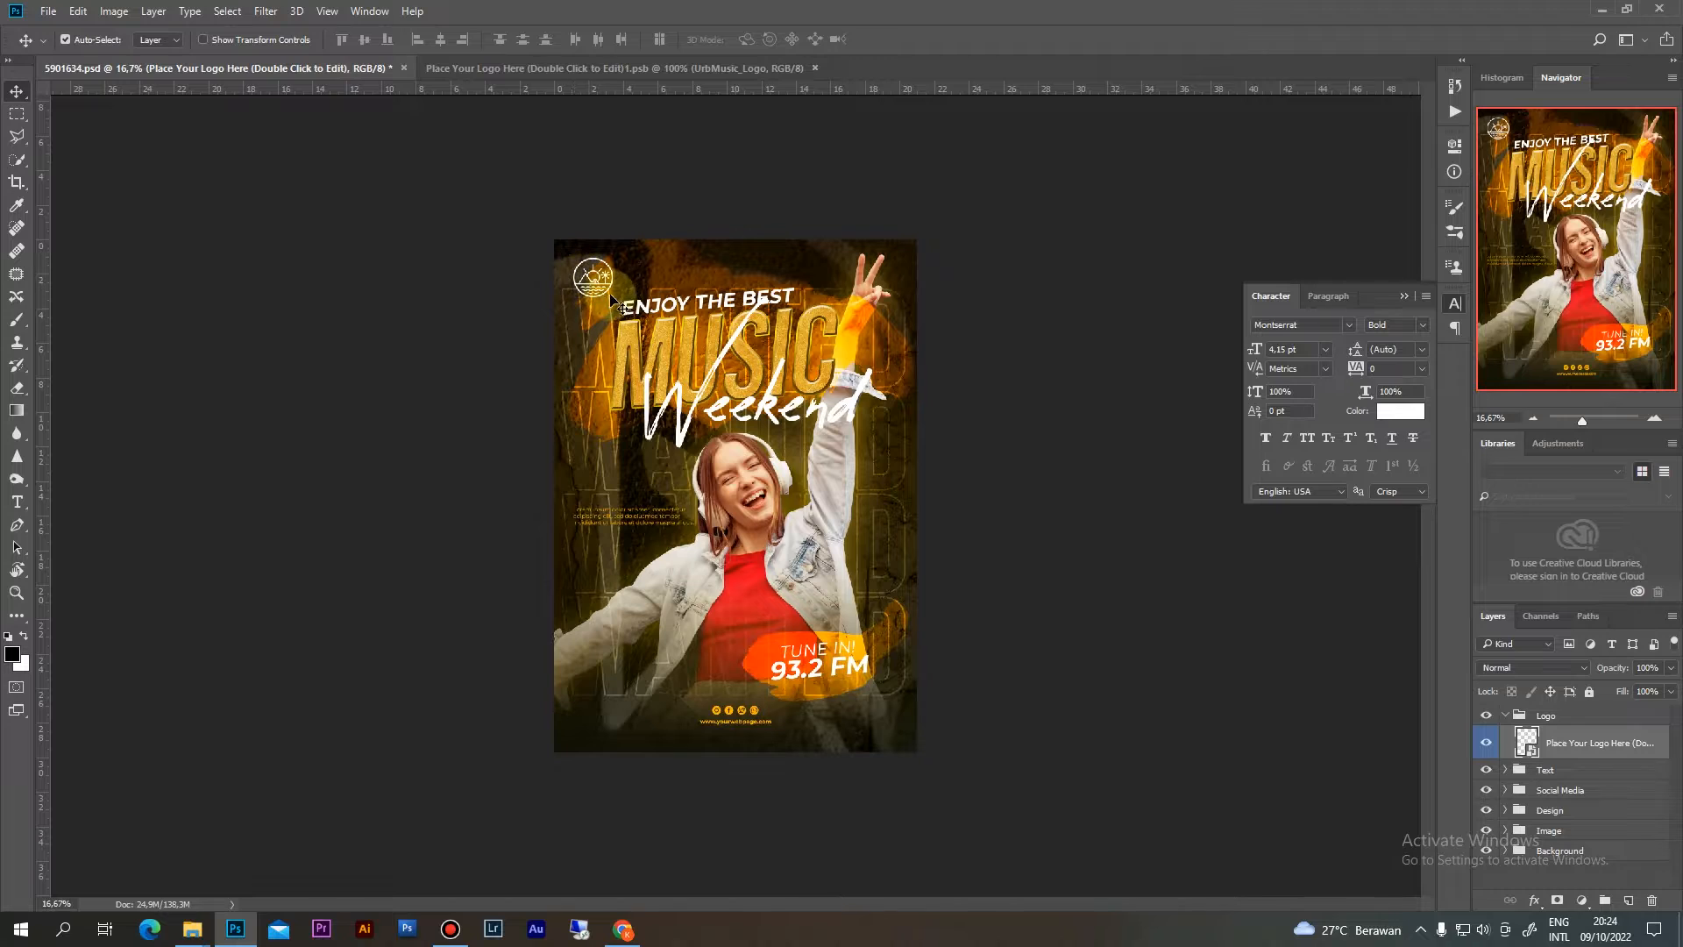
Collapse the Logo group, check which poster elements the Text group controls, and expand it with its Title subgroup
left_click(1506, 717)
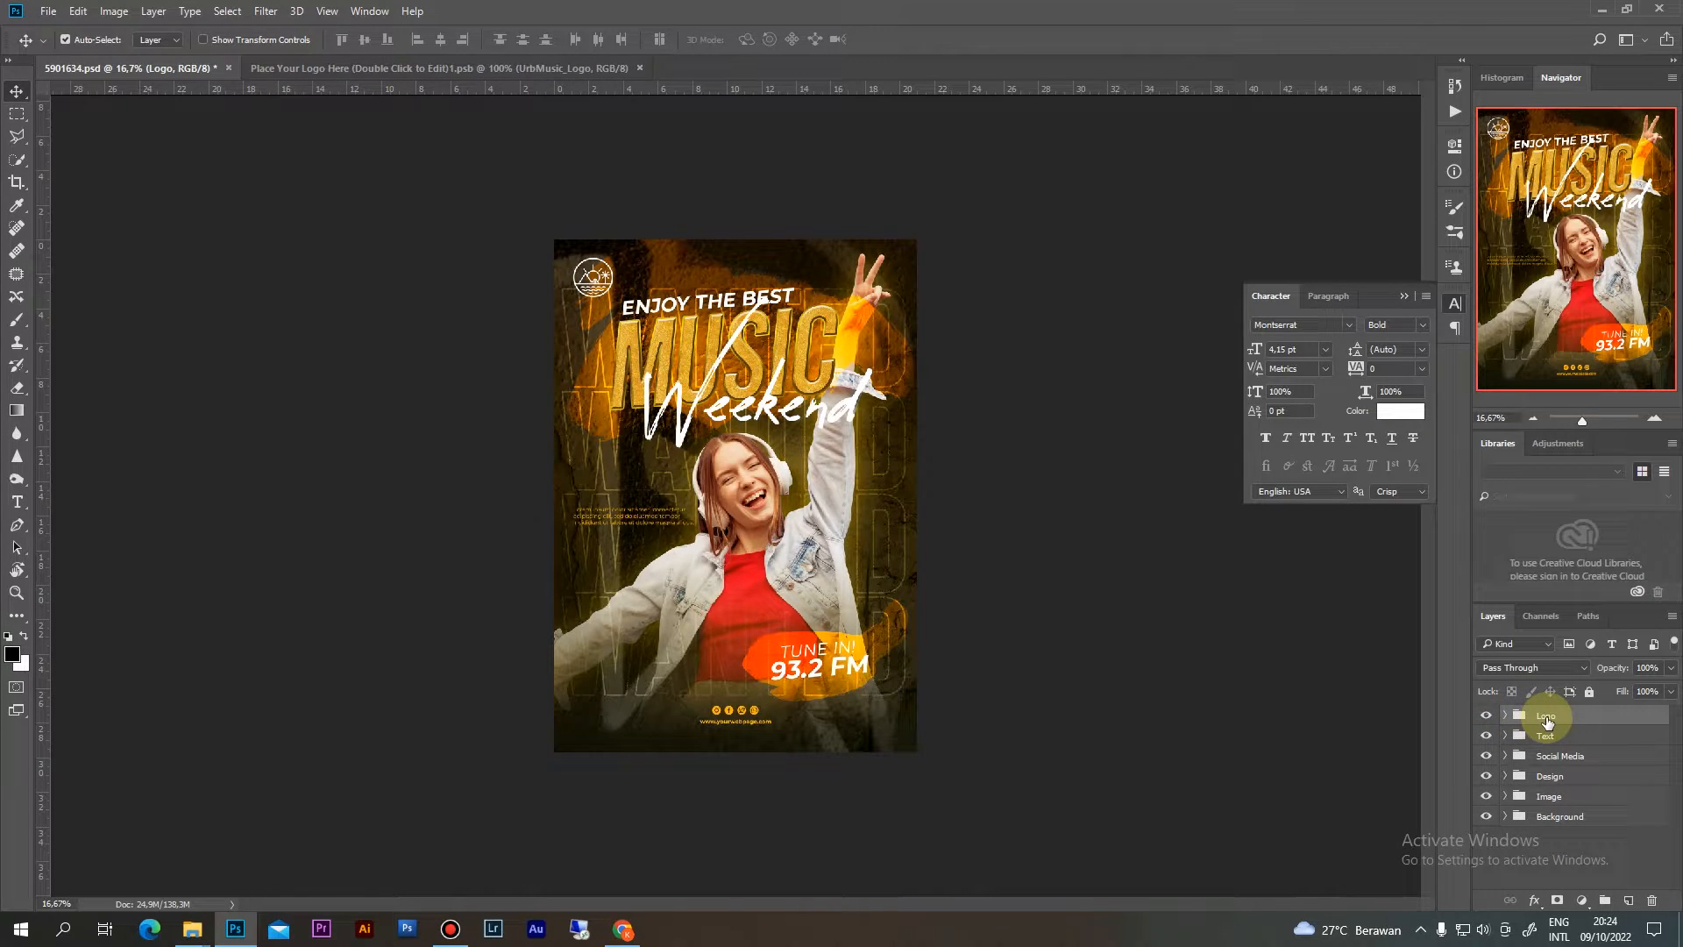
left_click(1487, 737)
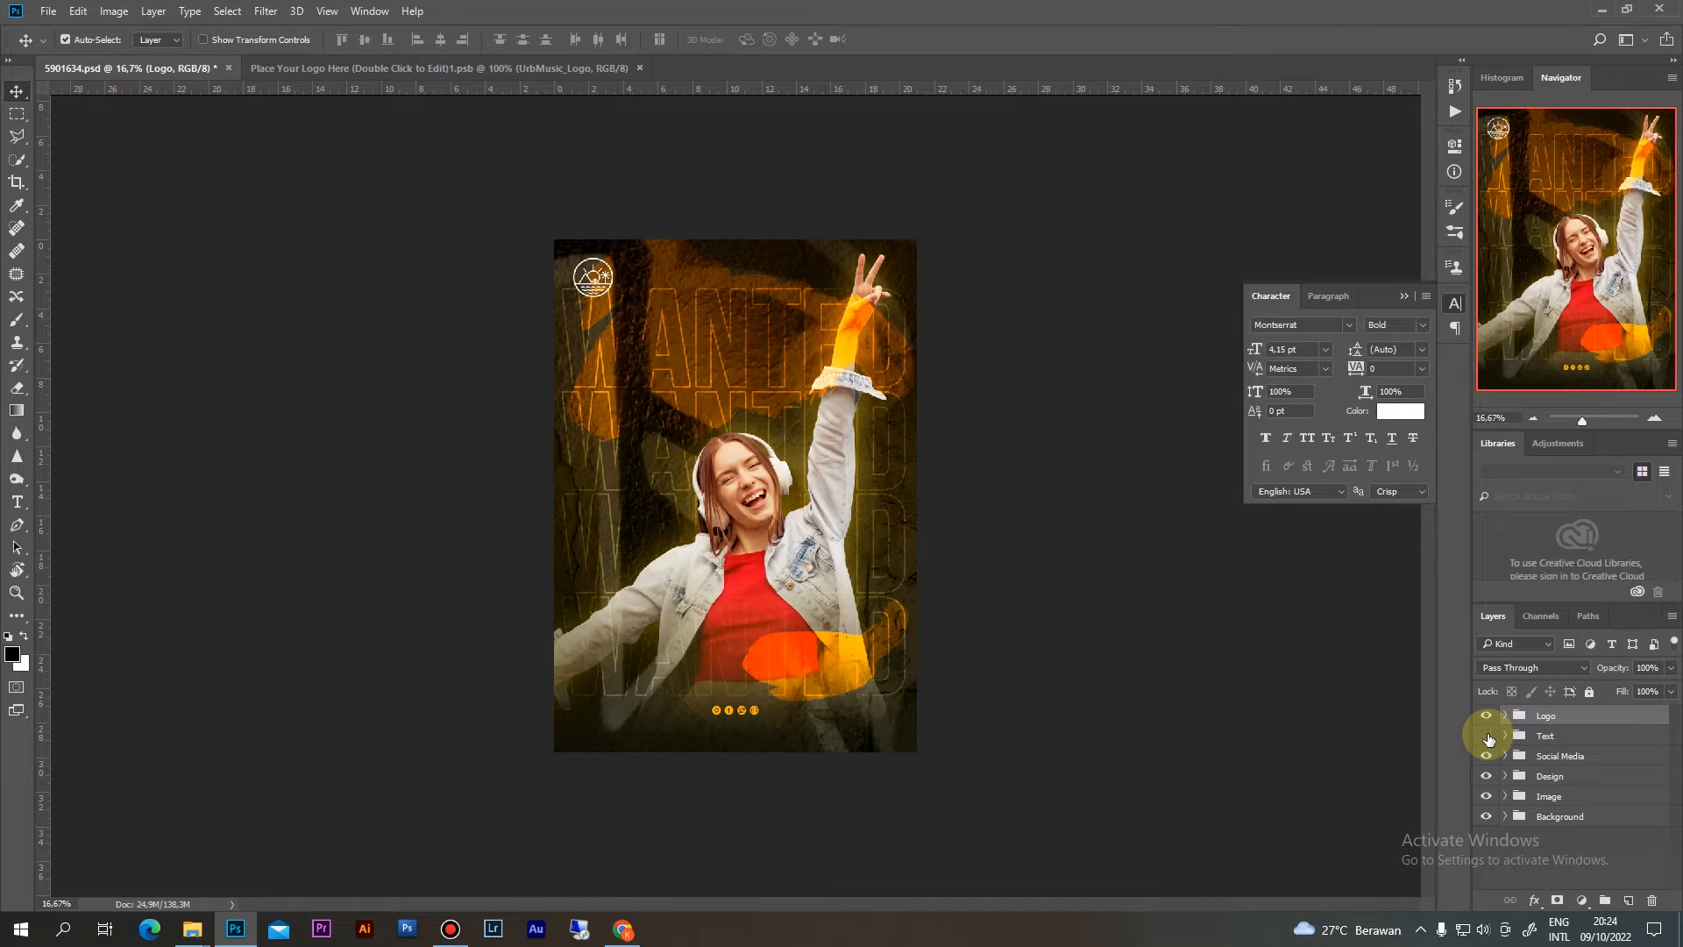
left_click(1488, 737)
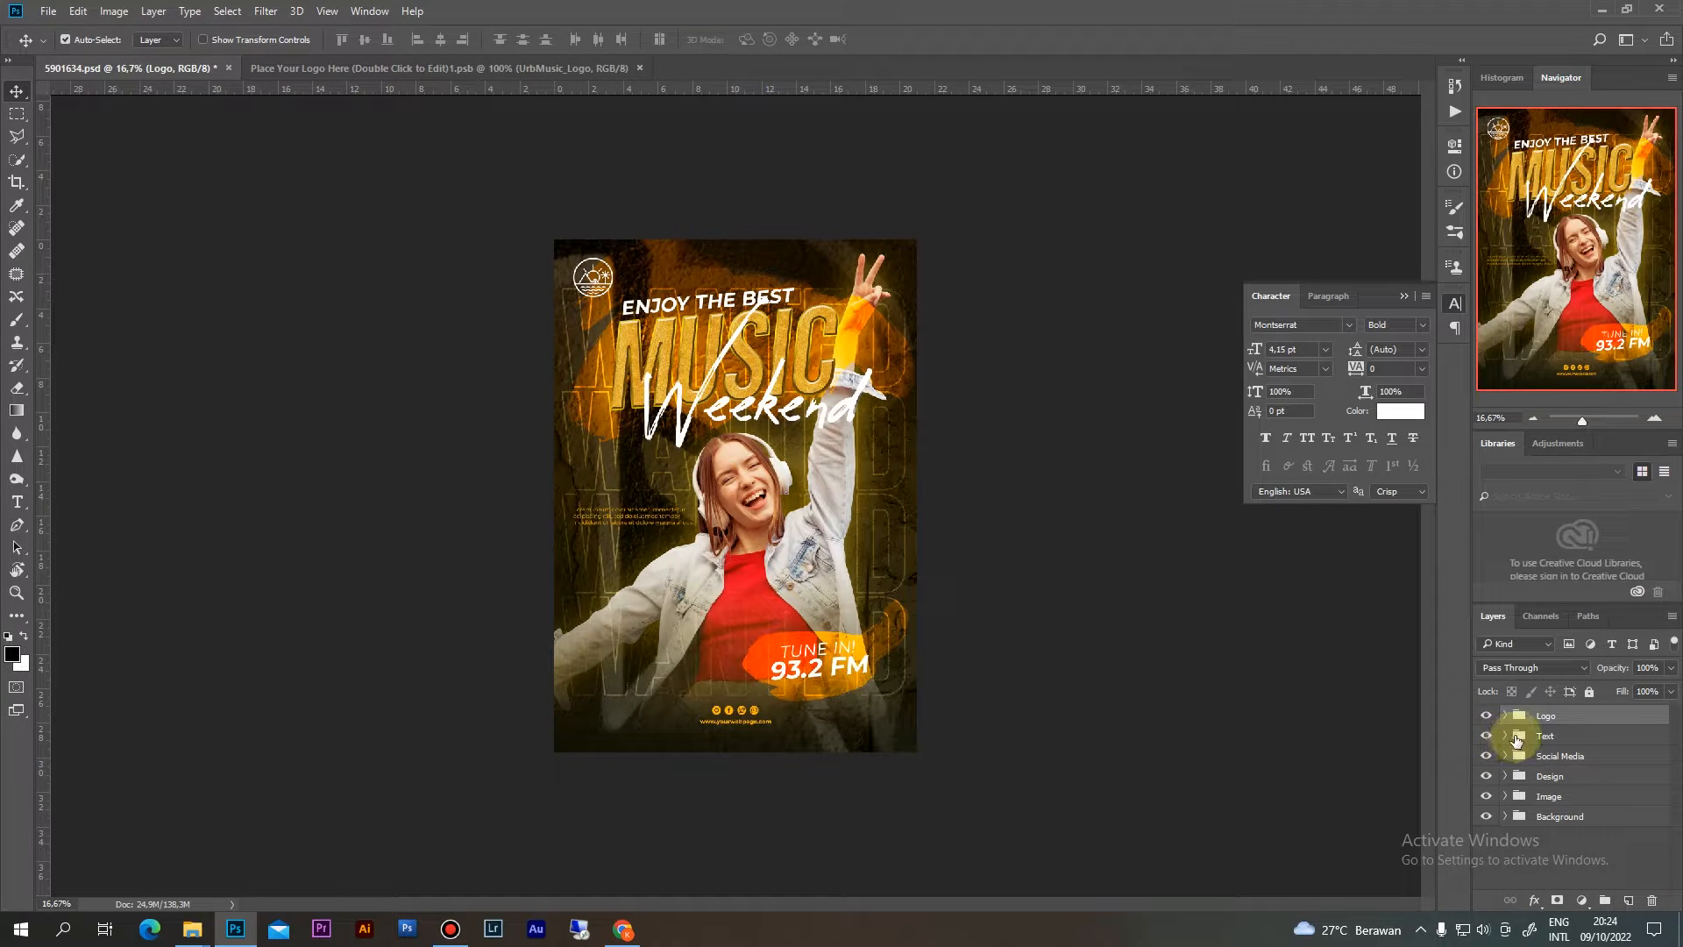
left_click(1517, 740)
left_click(1488, 737)
left_click(1488, 738)
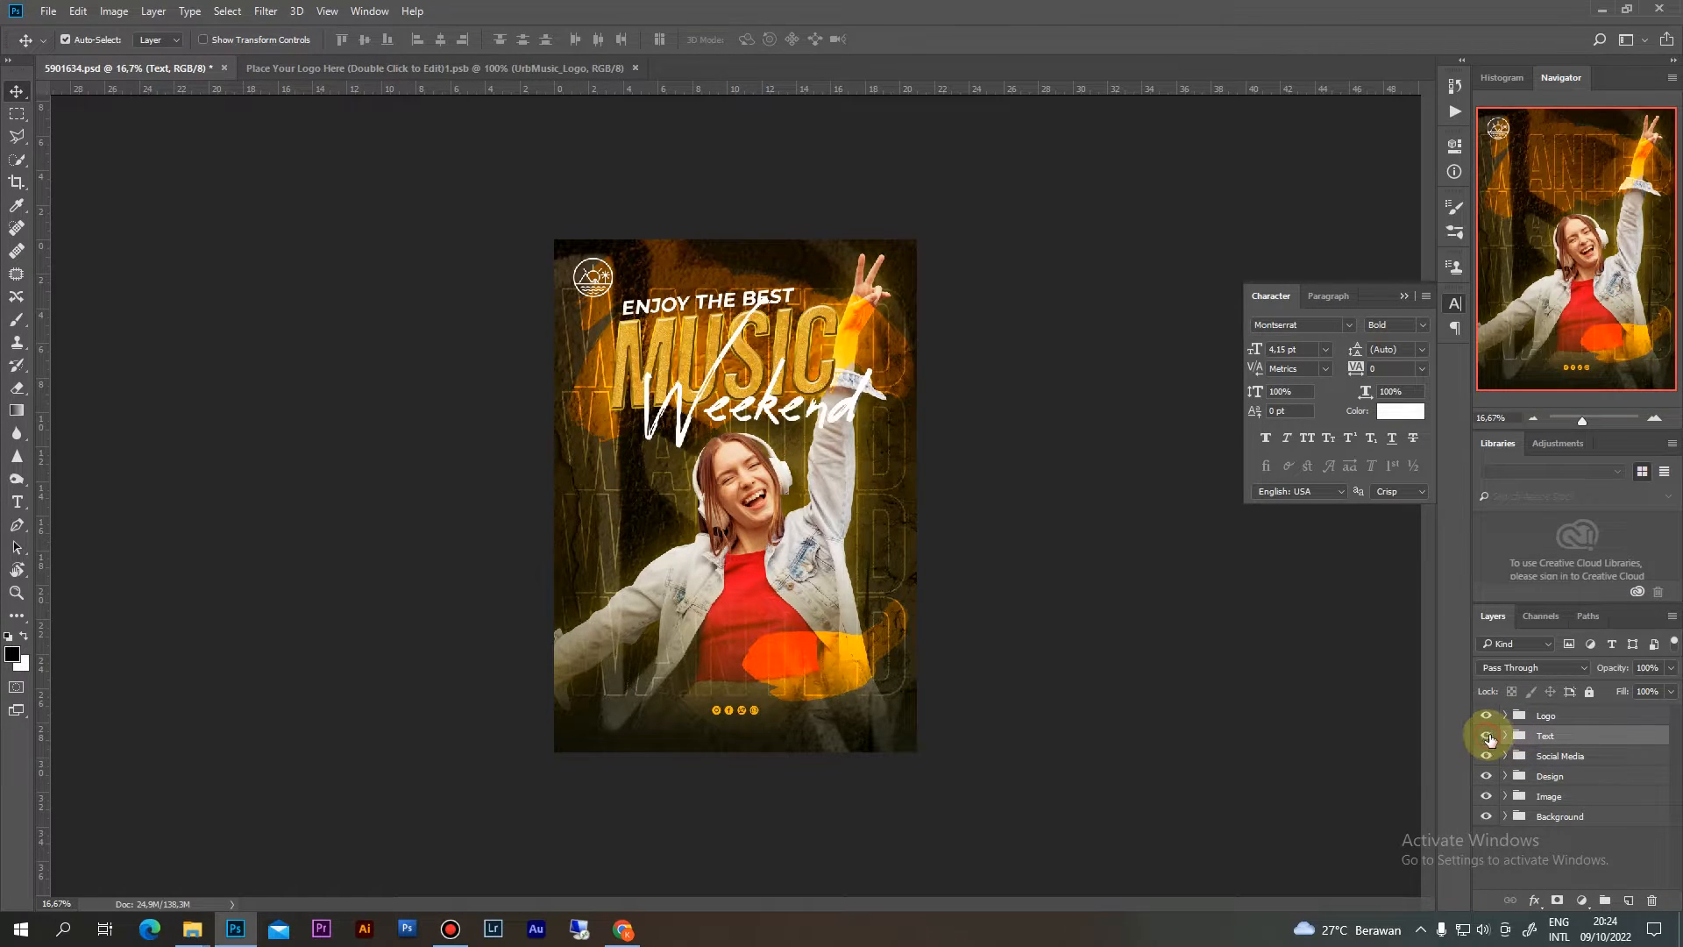
left_click(1505, 735)
left_click(1559, 757)
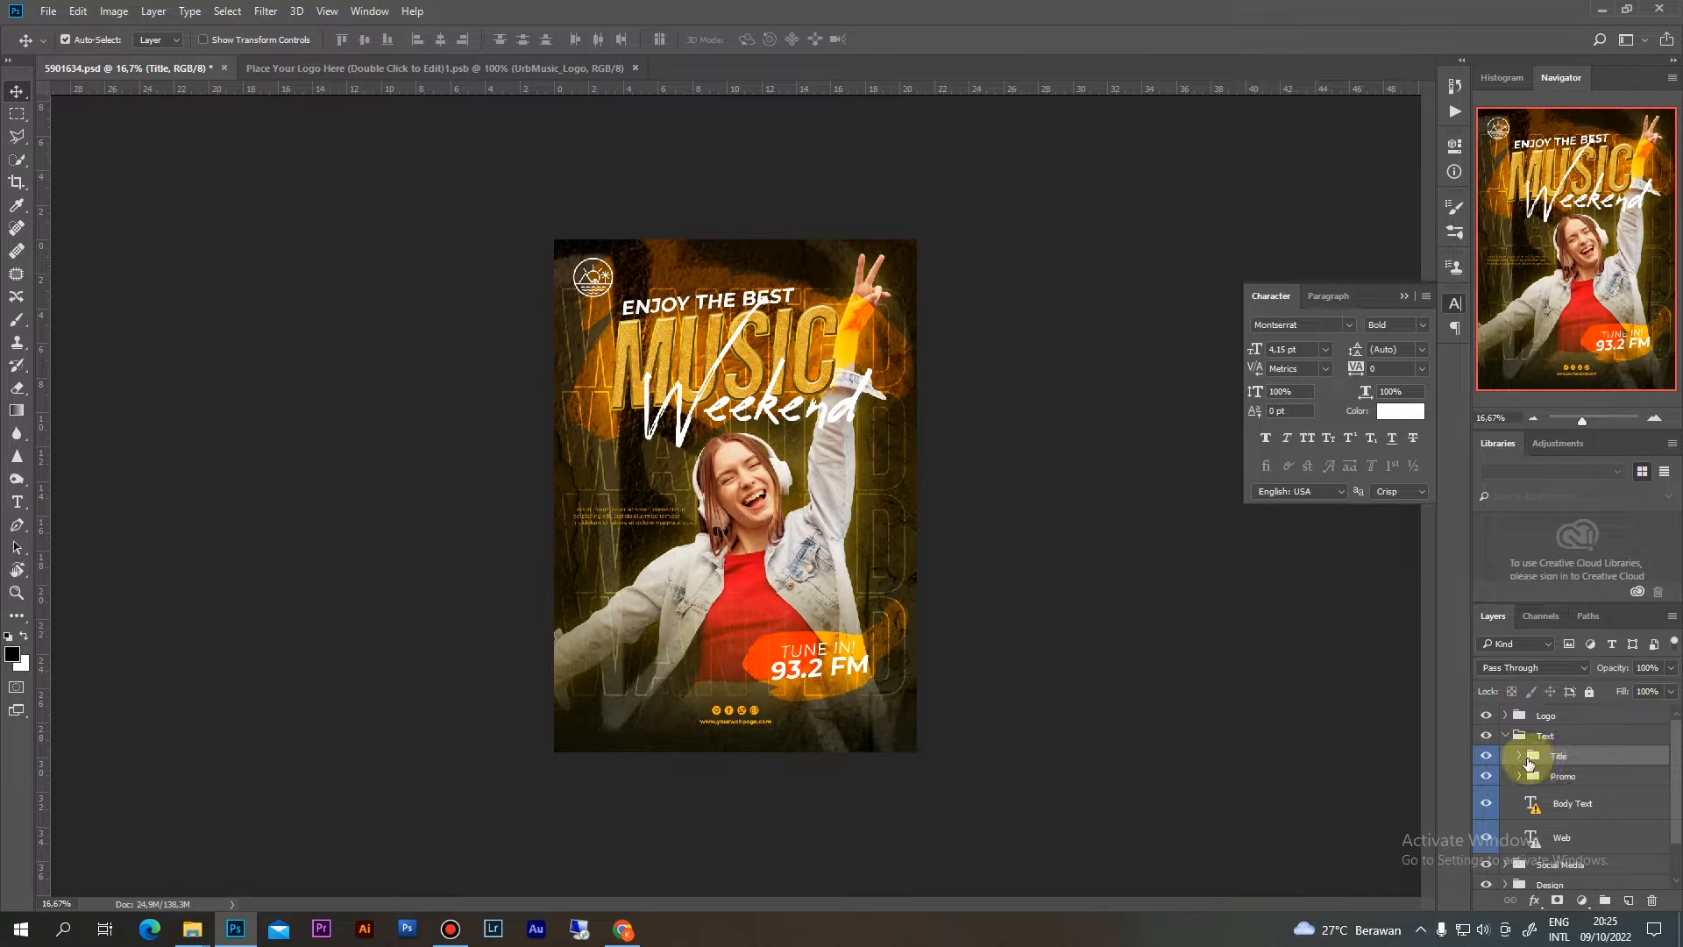
left_click(1519, 756)
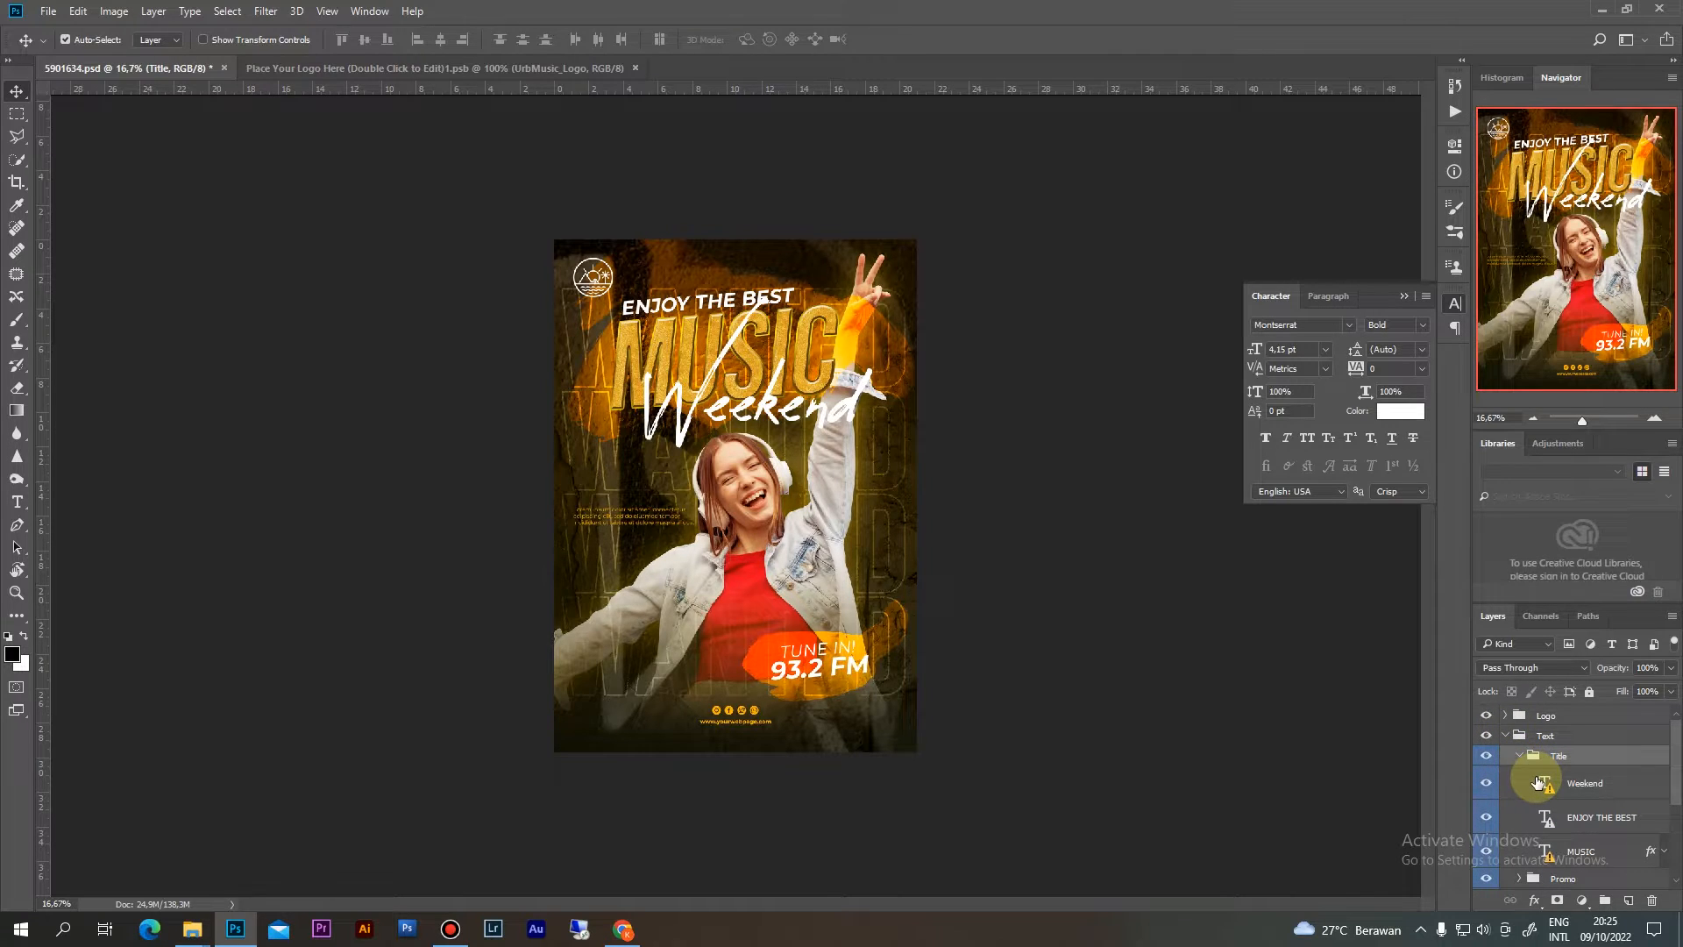
Check which poster words the Weekend and ENJOY THE BEST layers in the Title subgroup control
scroll(1538, 781, "down", 1)
left_click(1556, 770)
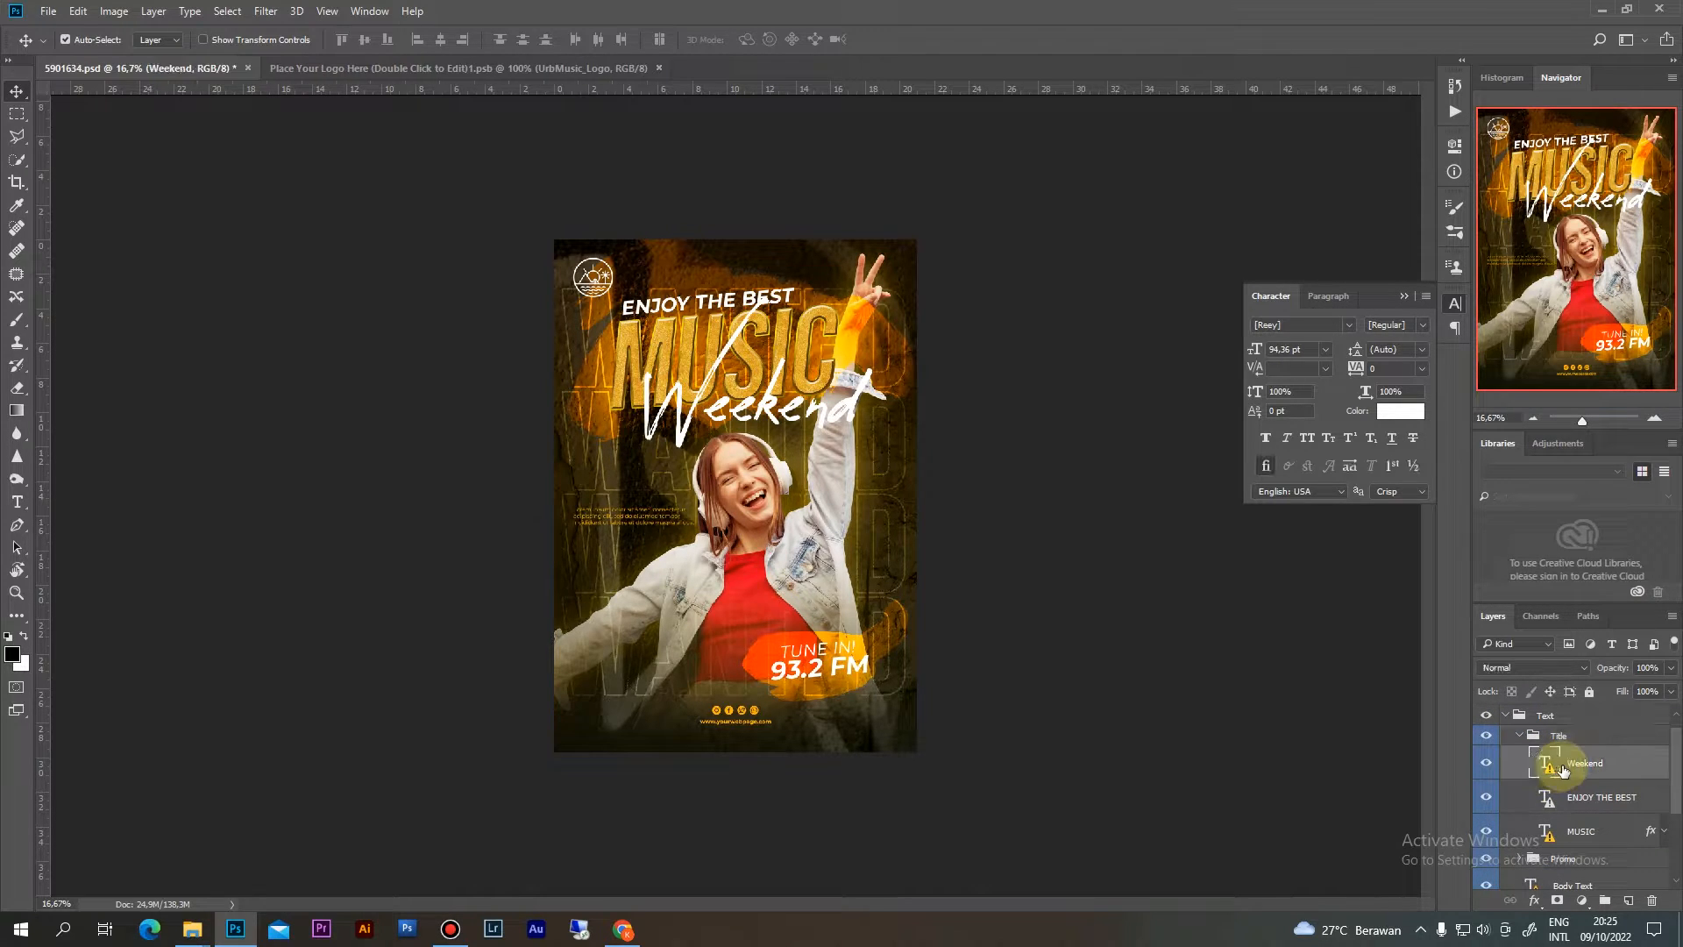
left_click(1484, 764)
left_click(1485, 762)
left_click(1486, 795)
left_click(1486, 796)
Select the ENJOY THE BEST text layer and activate the Horizontal Type tool
left_click(1592, 803)
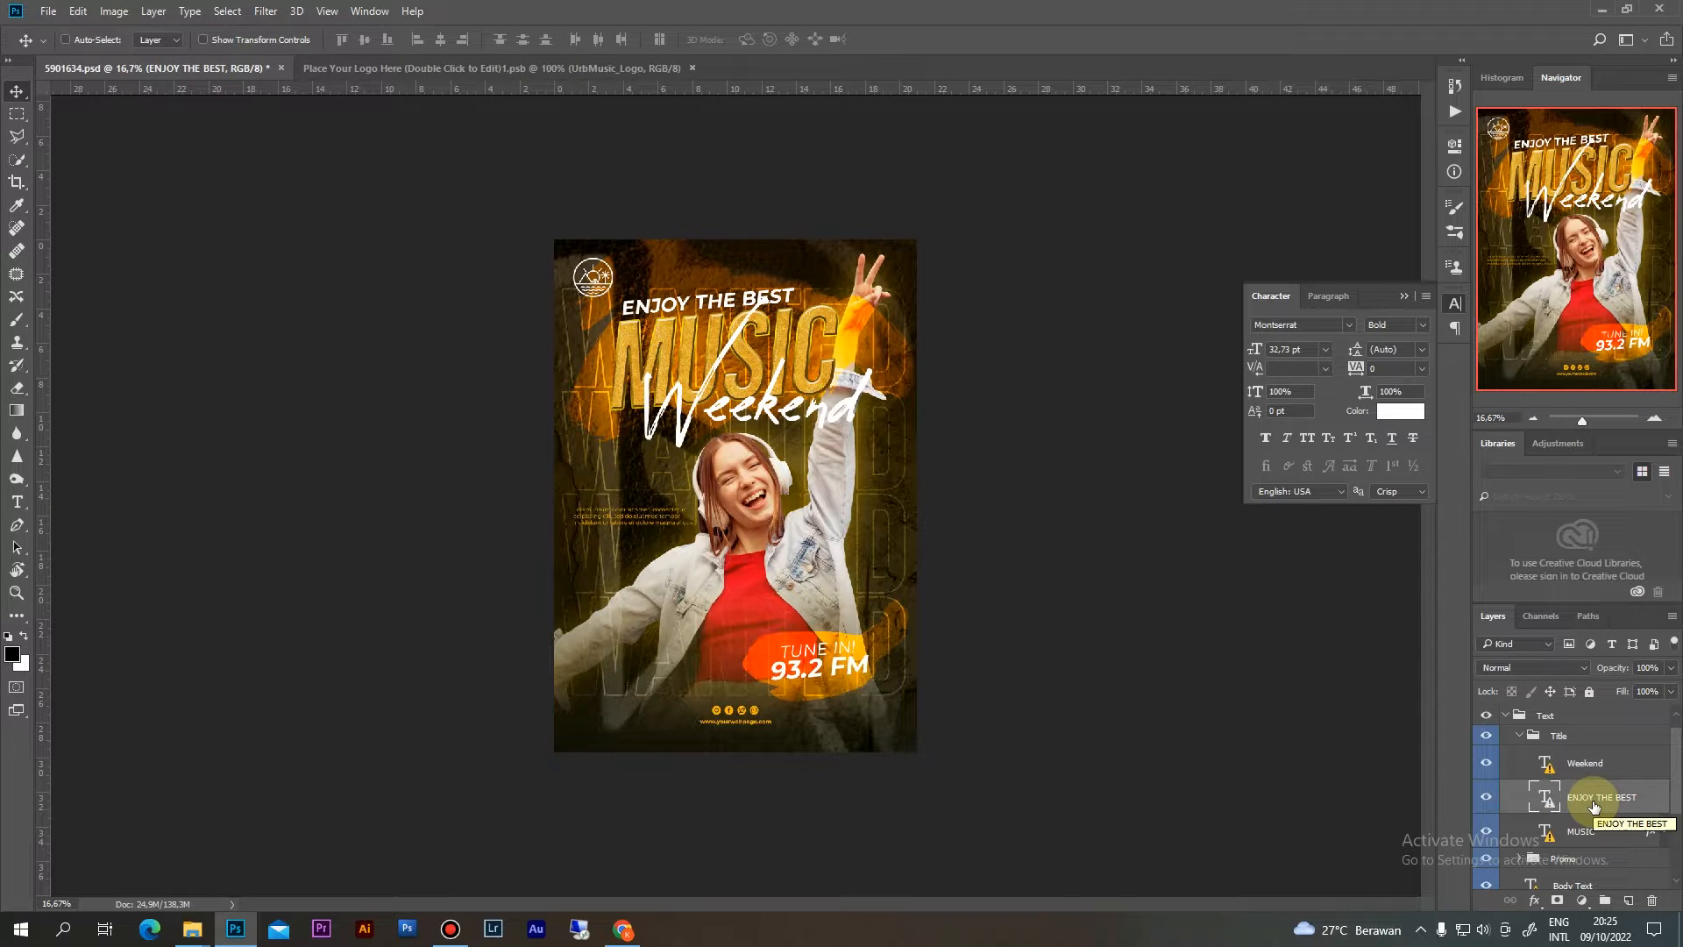
key("ctrl+plus")
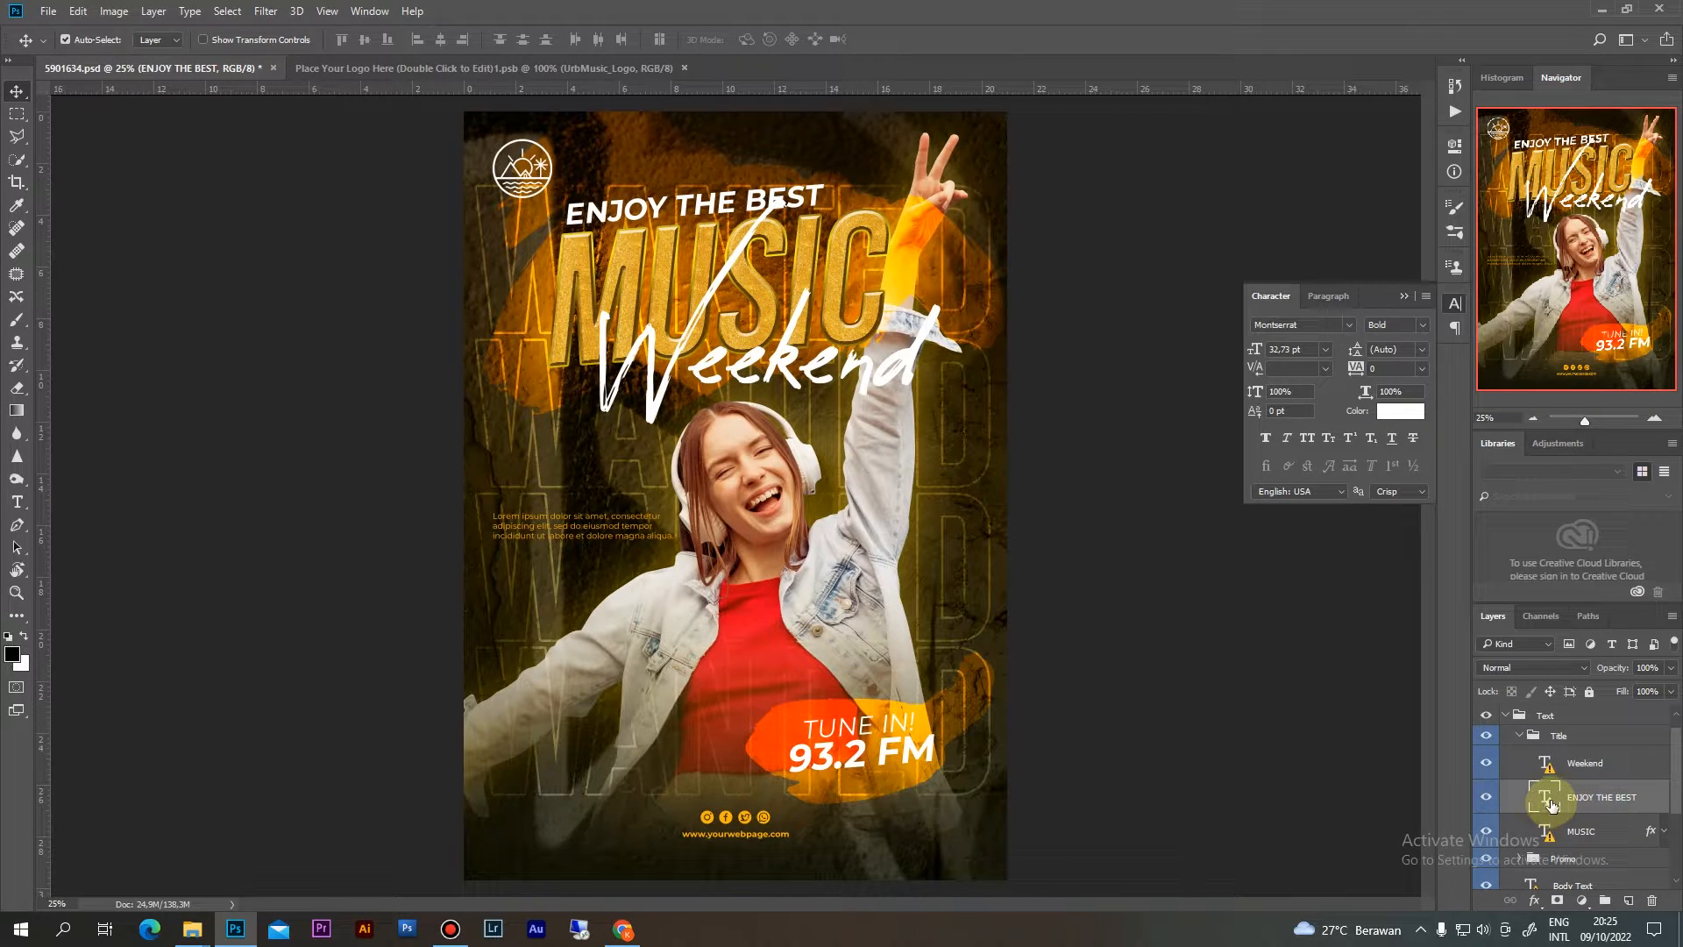
key("t")
left_click(689, 210)
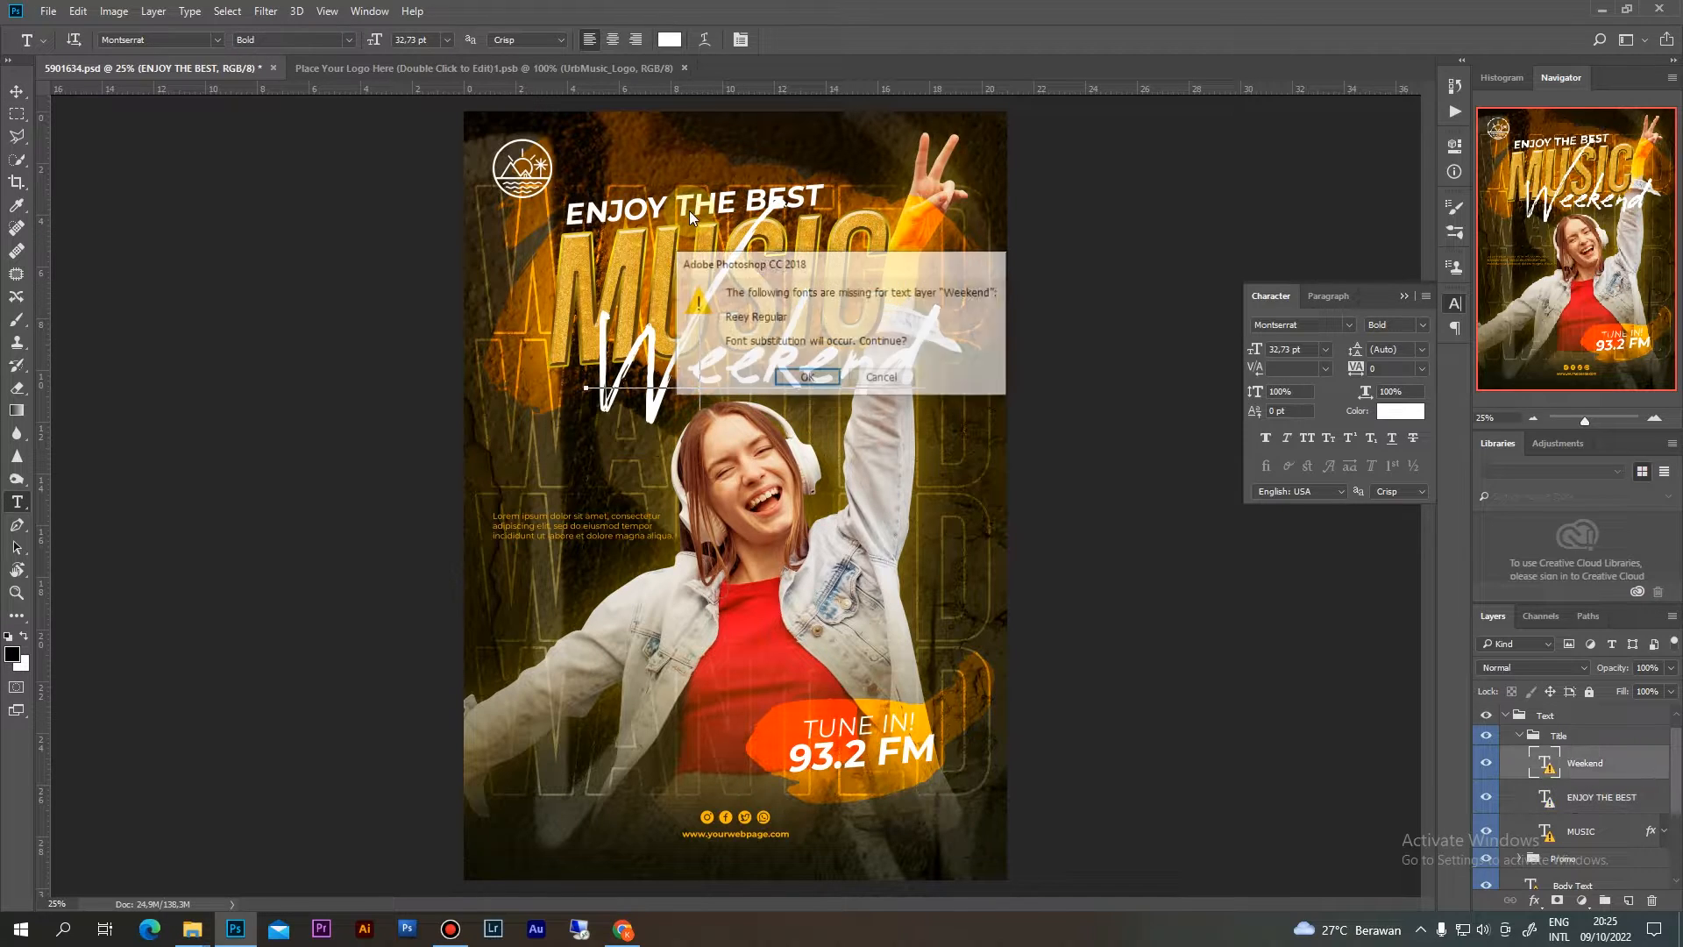
left_click(807, 377)
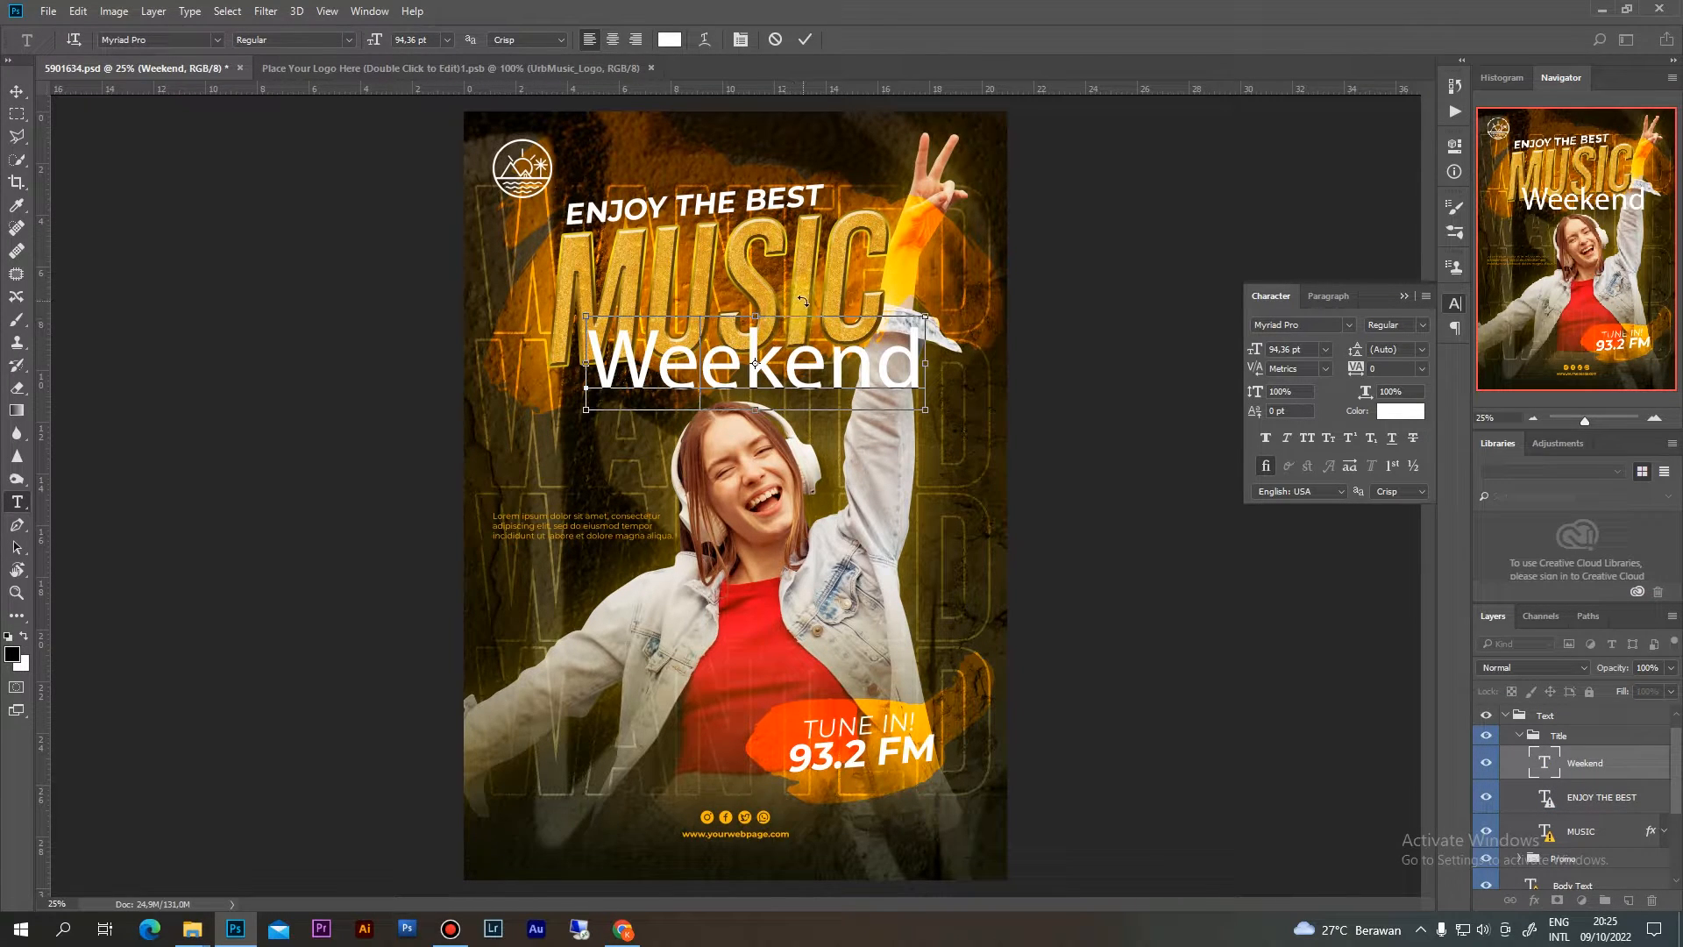
key("Escape")
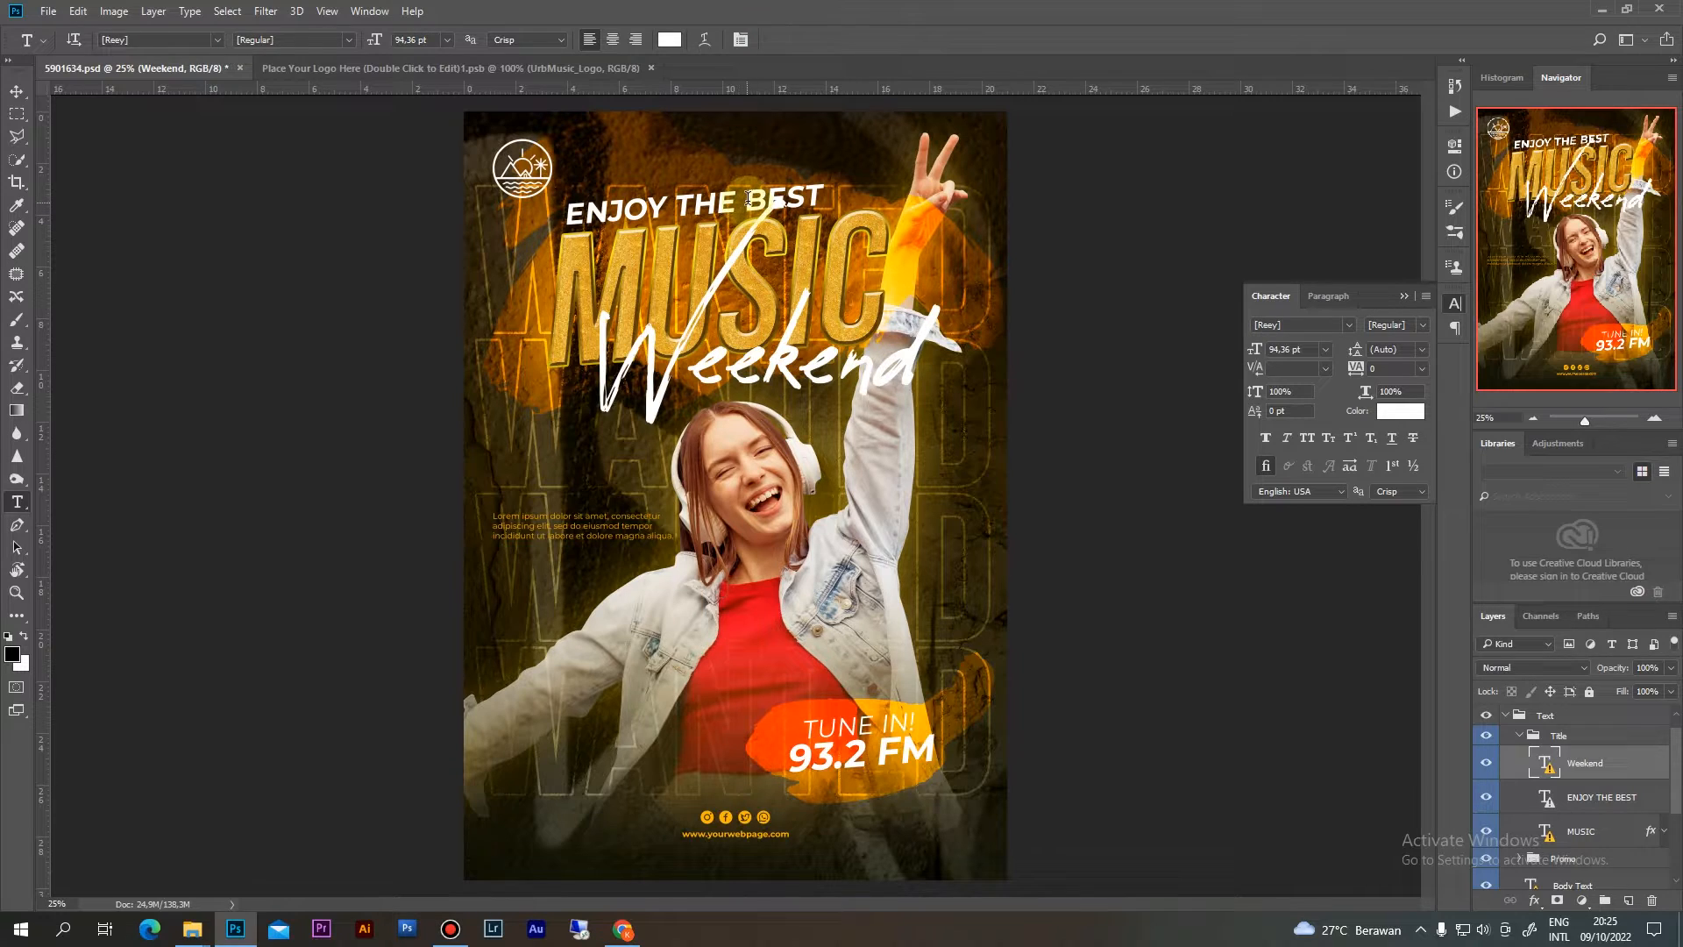
Replace the ENJOY THE BEST text above the poster title with MEMBUAT, accepting the layout update
left_click(752, 192)
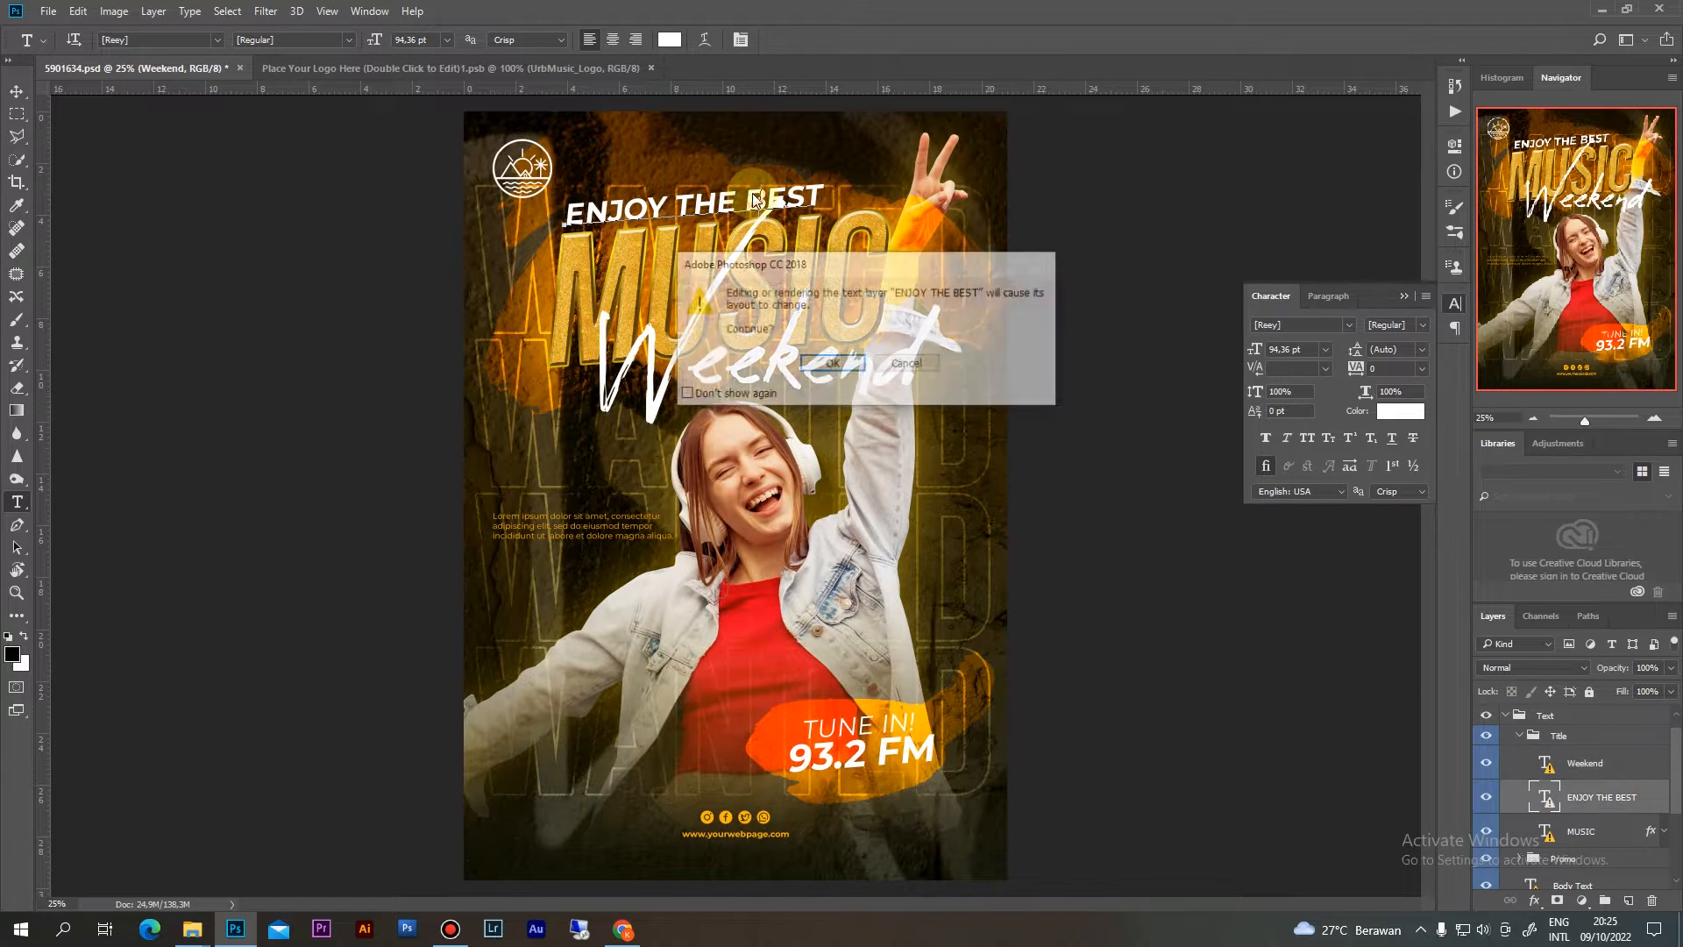
left_click(829, 365)
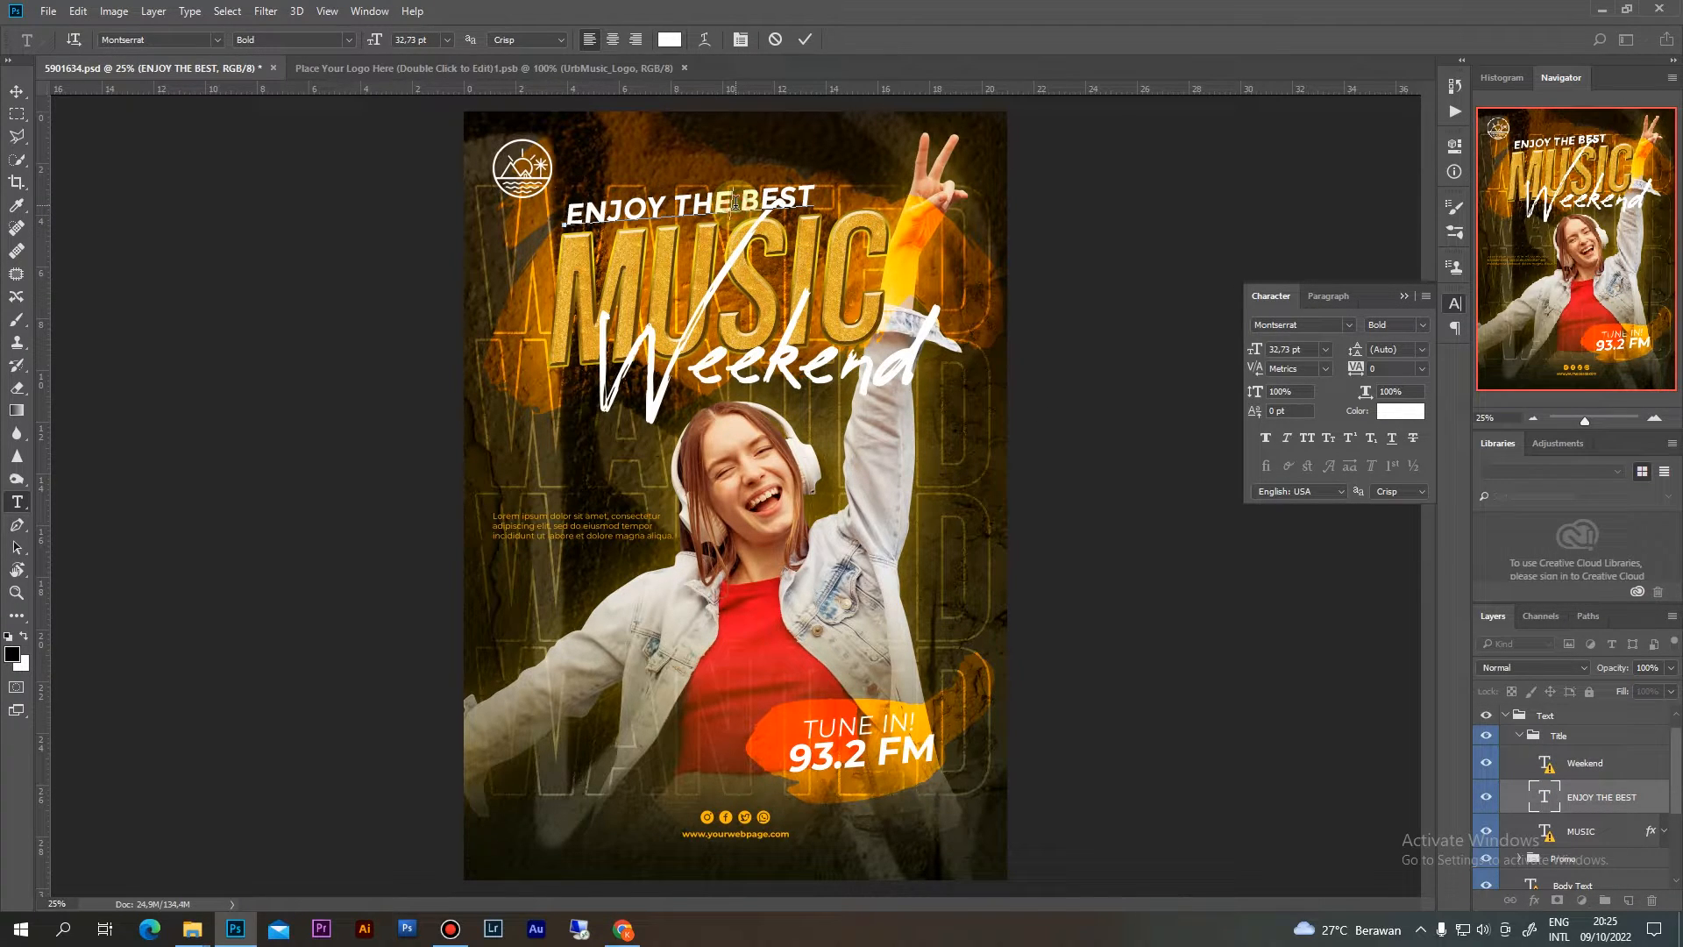
key("ctrl+a")
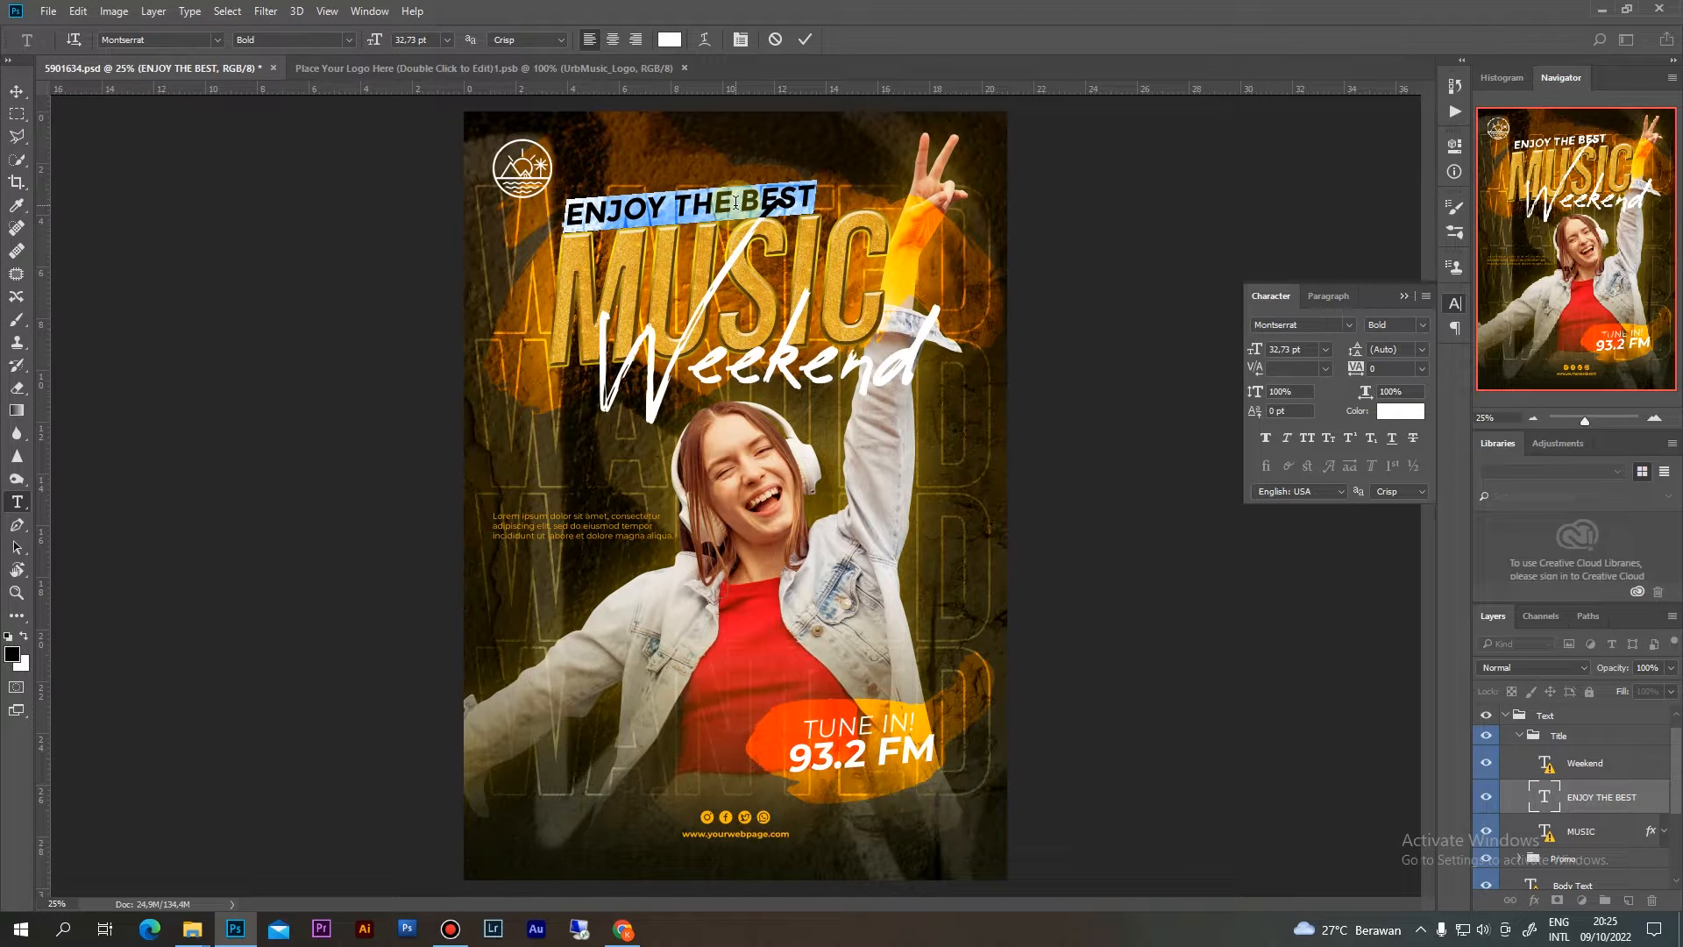
type("MEMBUAT")
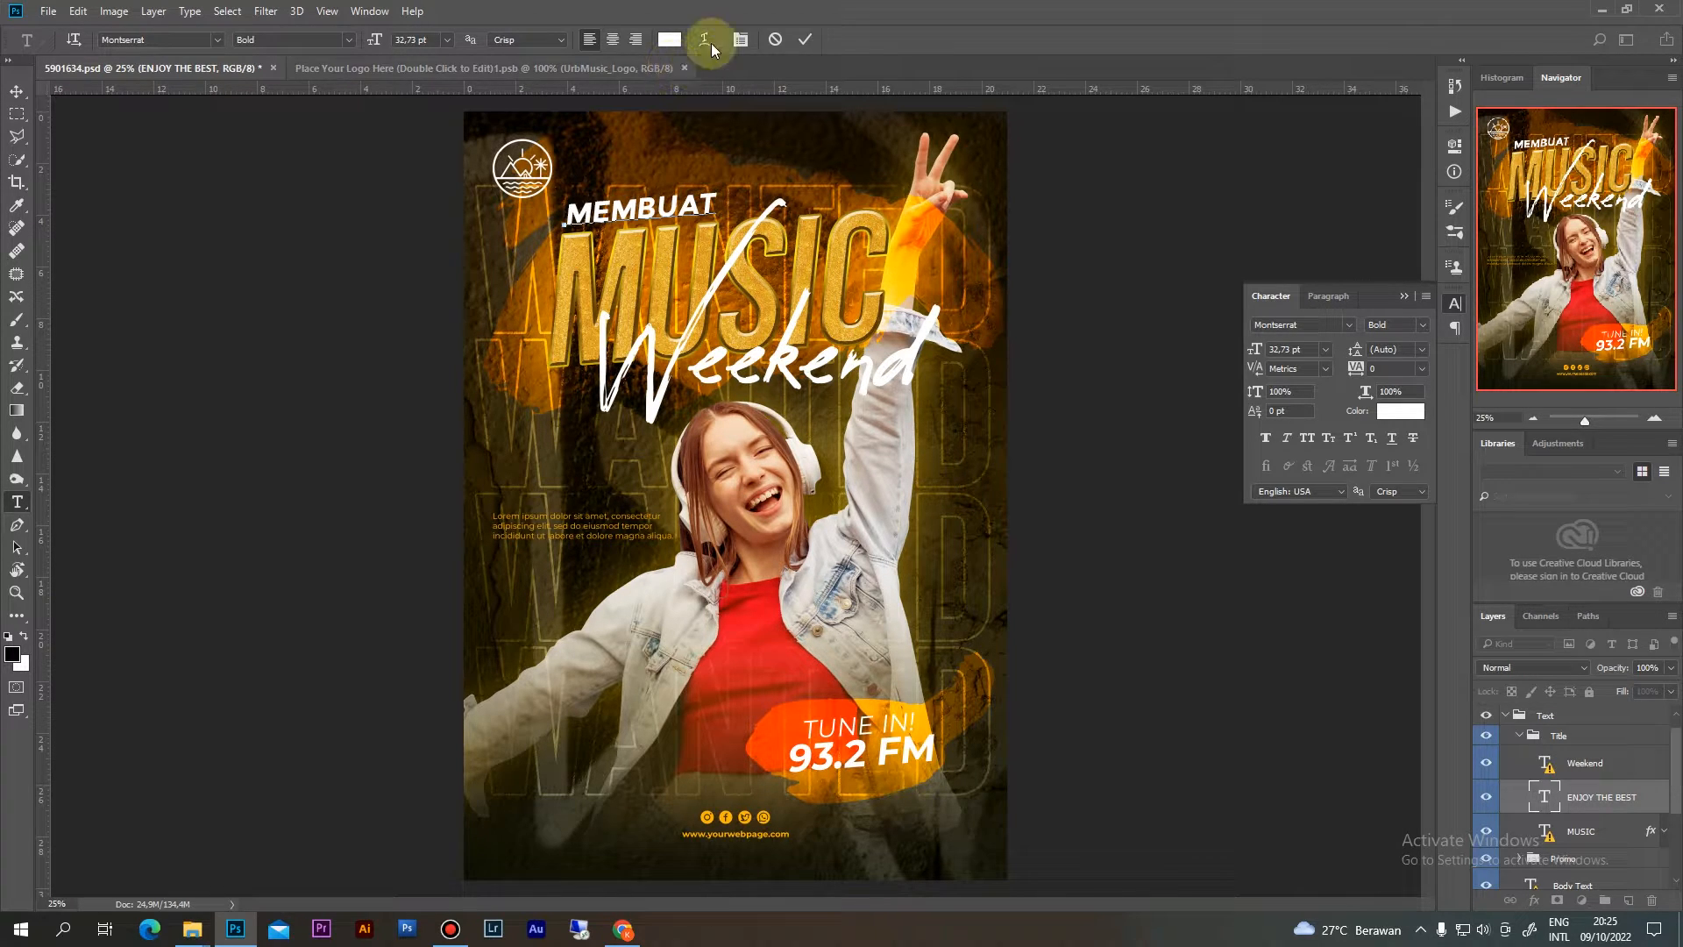
left_click(806, 37)
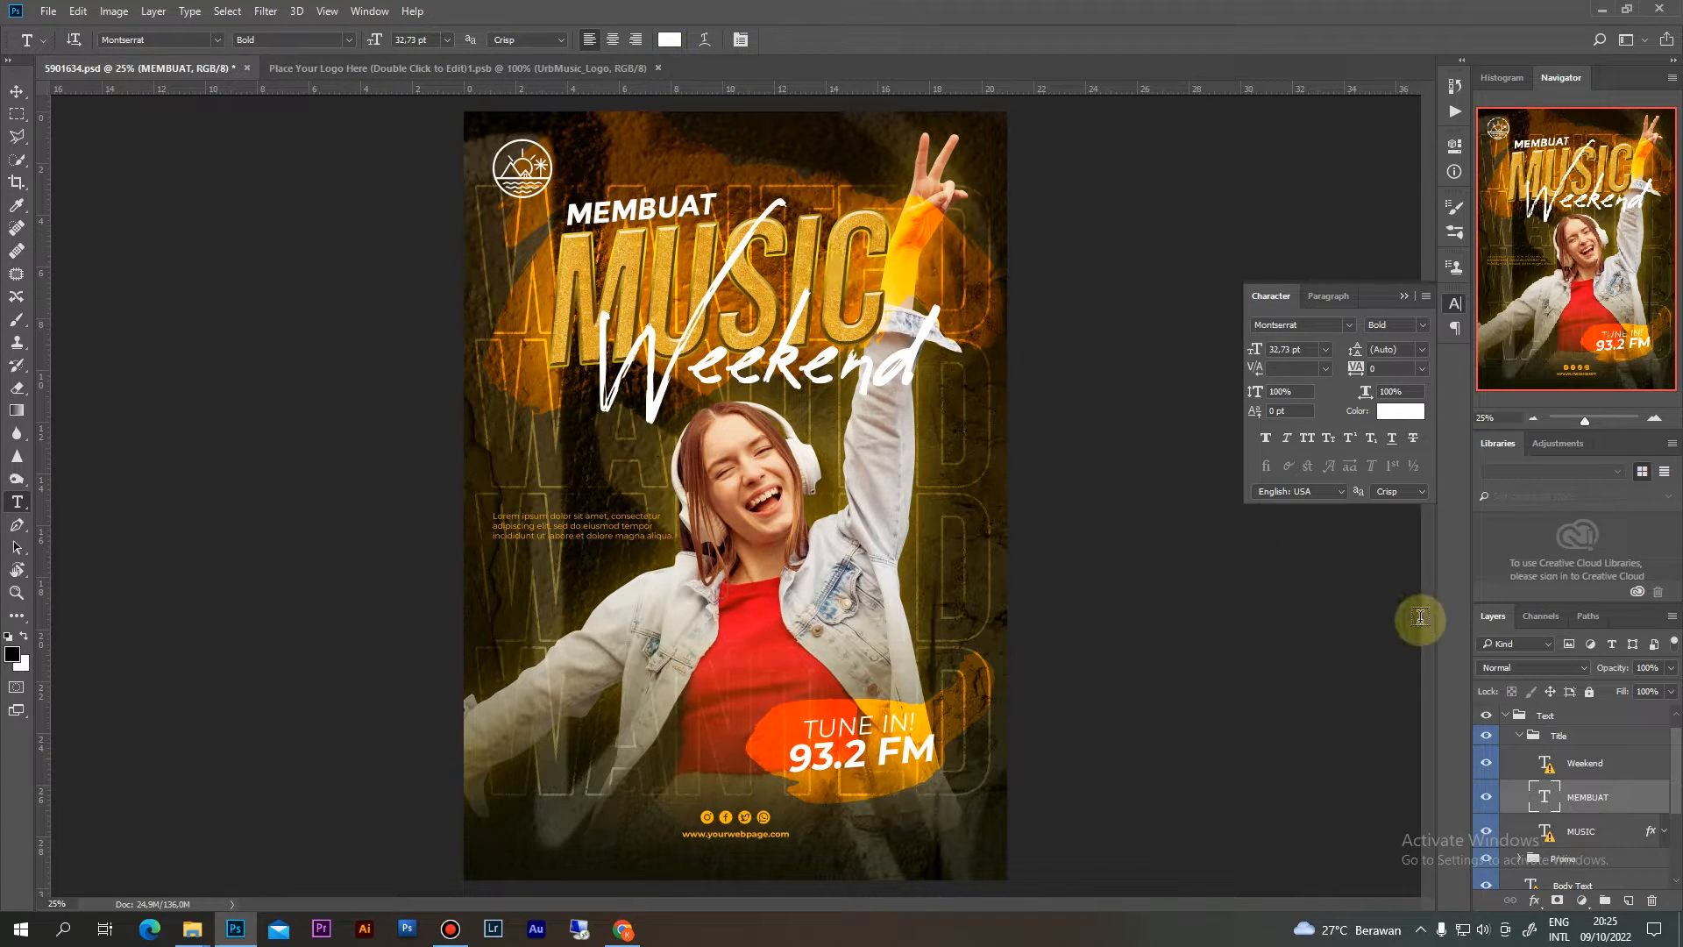
Open the MUSIC title layer's text for editing, accept the font substitution and set its font to Bebas Neue Regular
scroll(1565, 798, "down", 1)
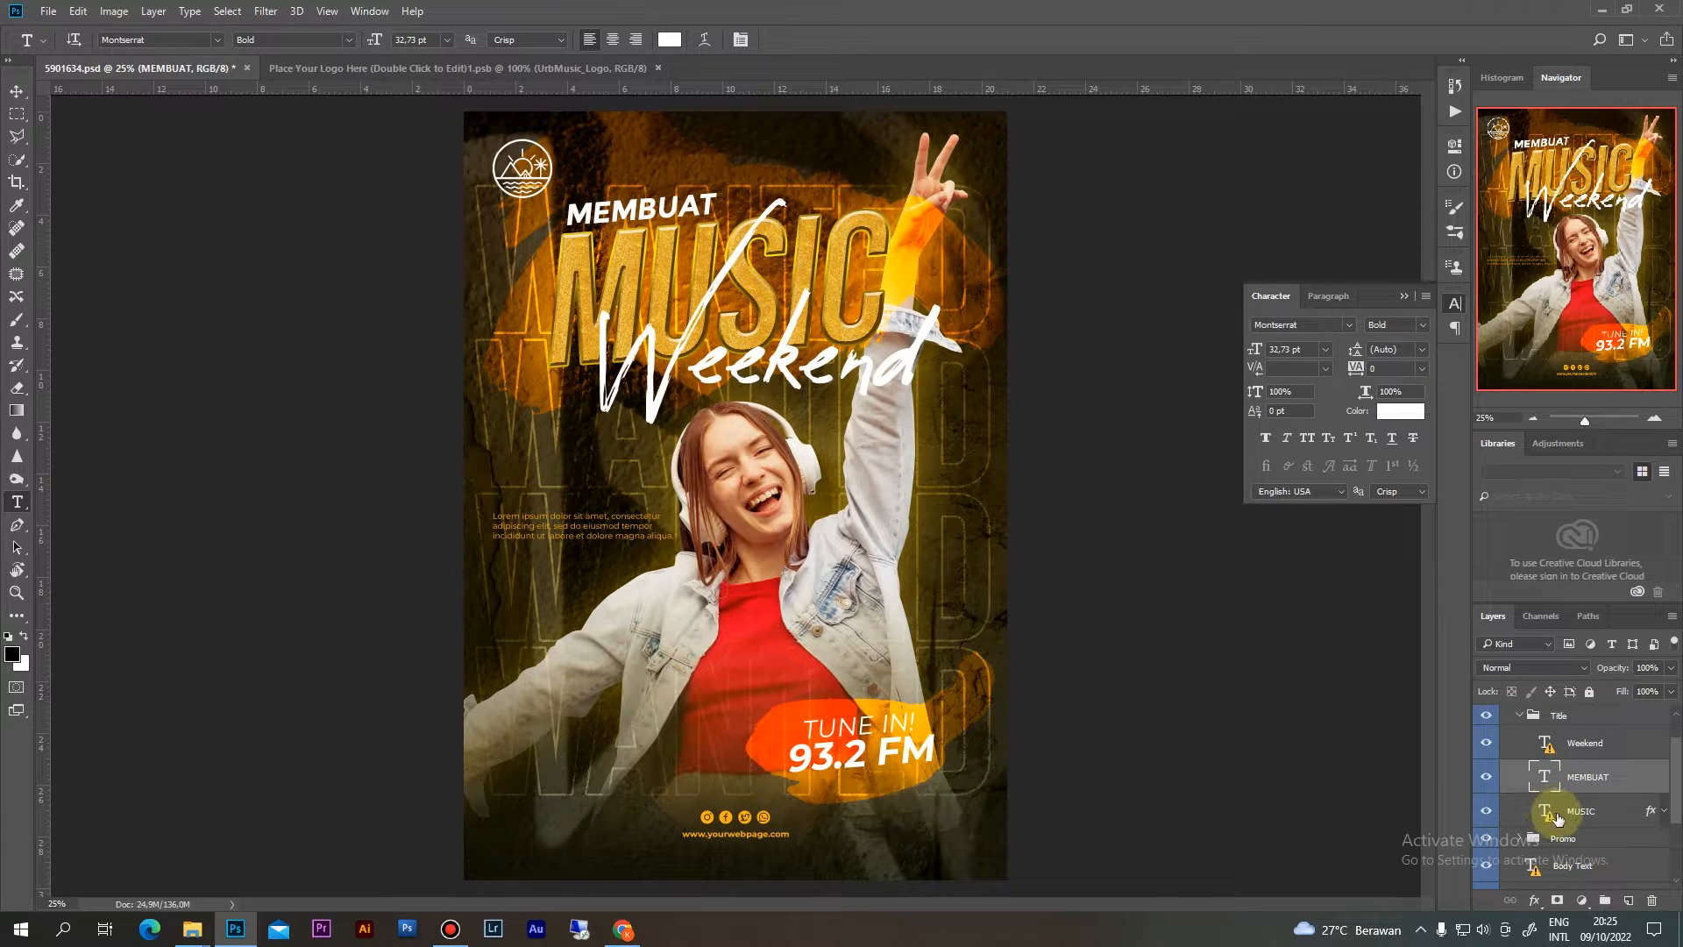
left_click(1551, 811)
left_click(1485, 811)
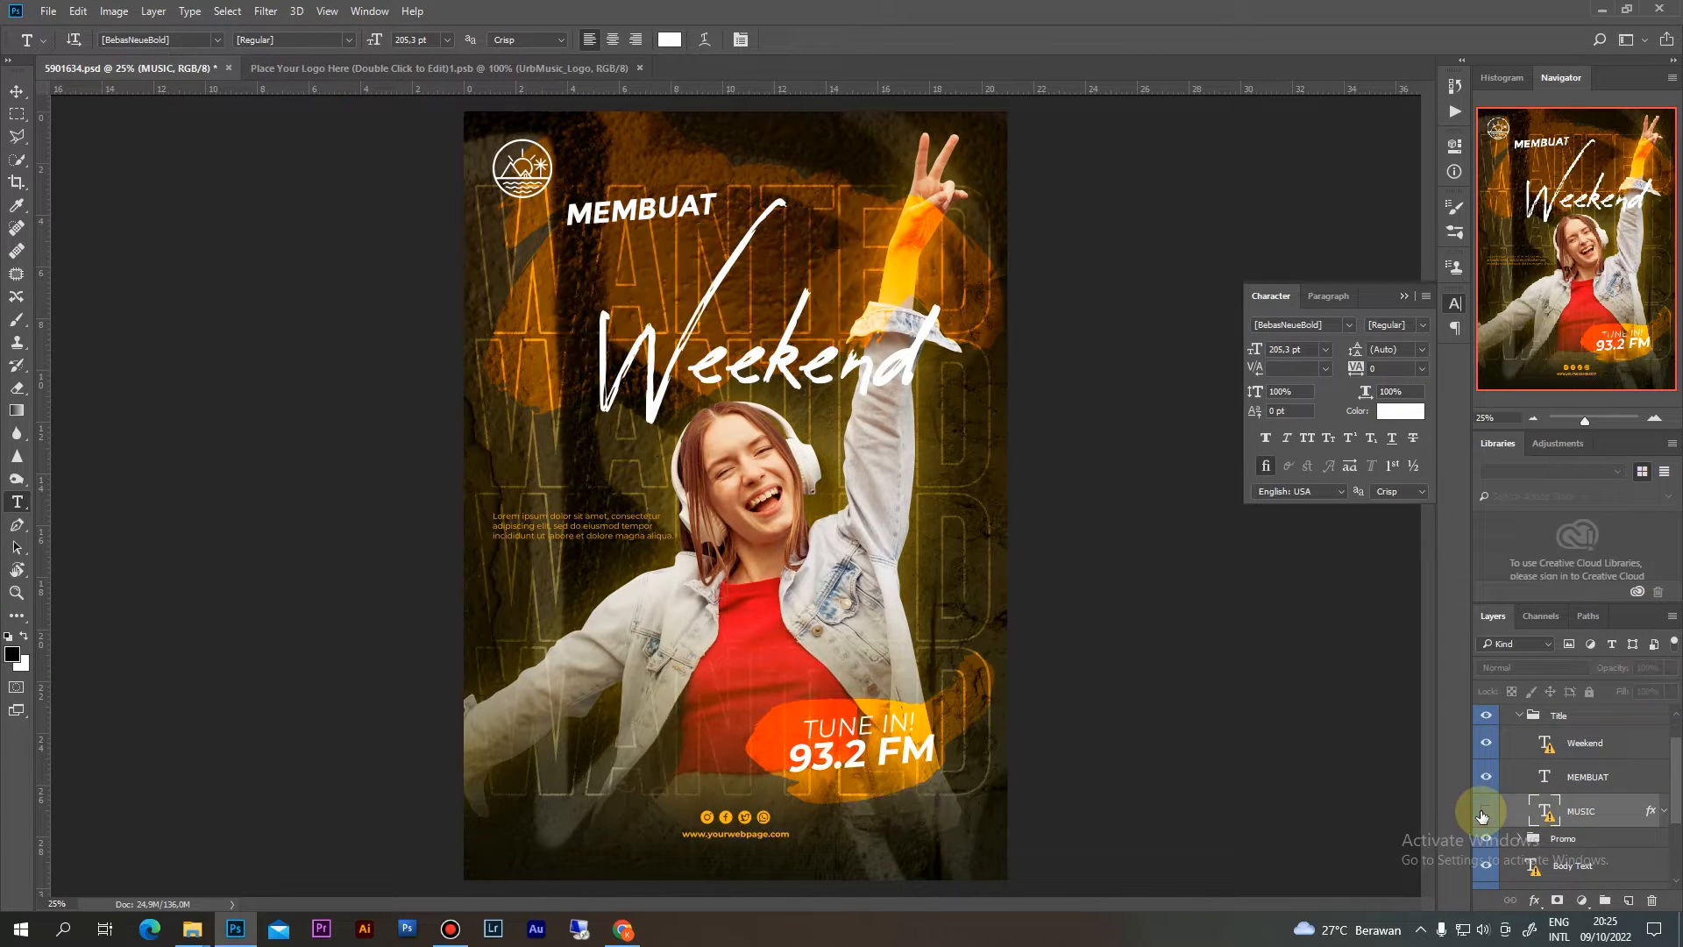
left_click(1484, 813)
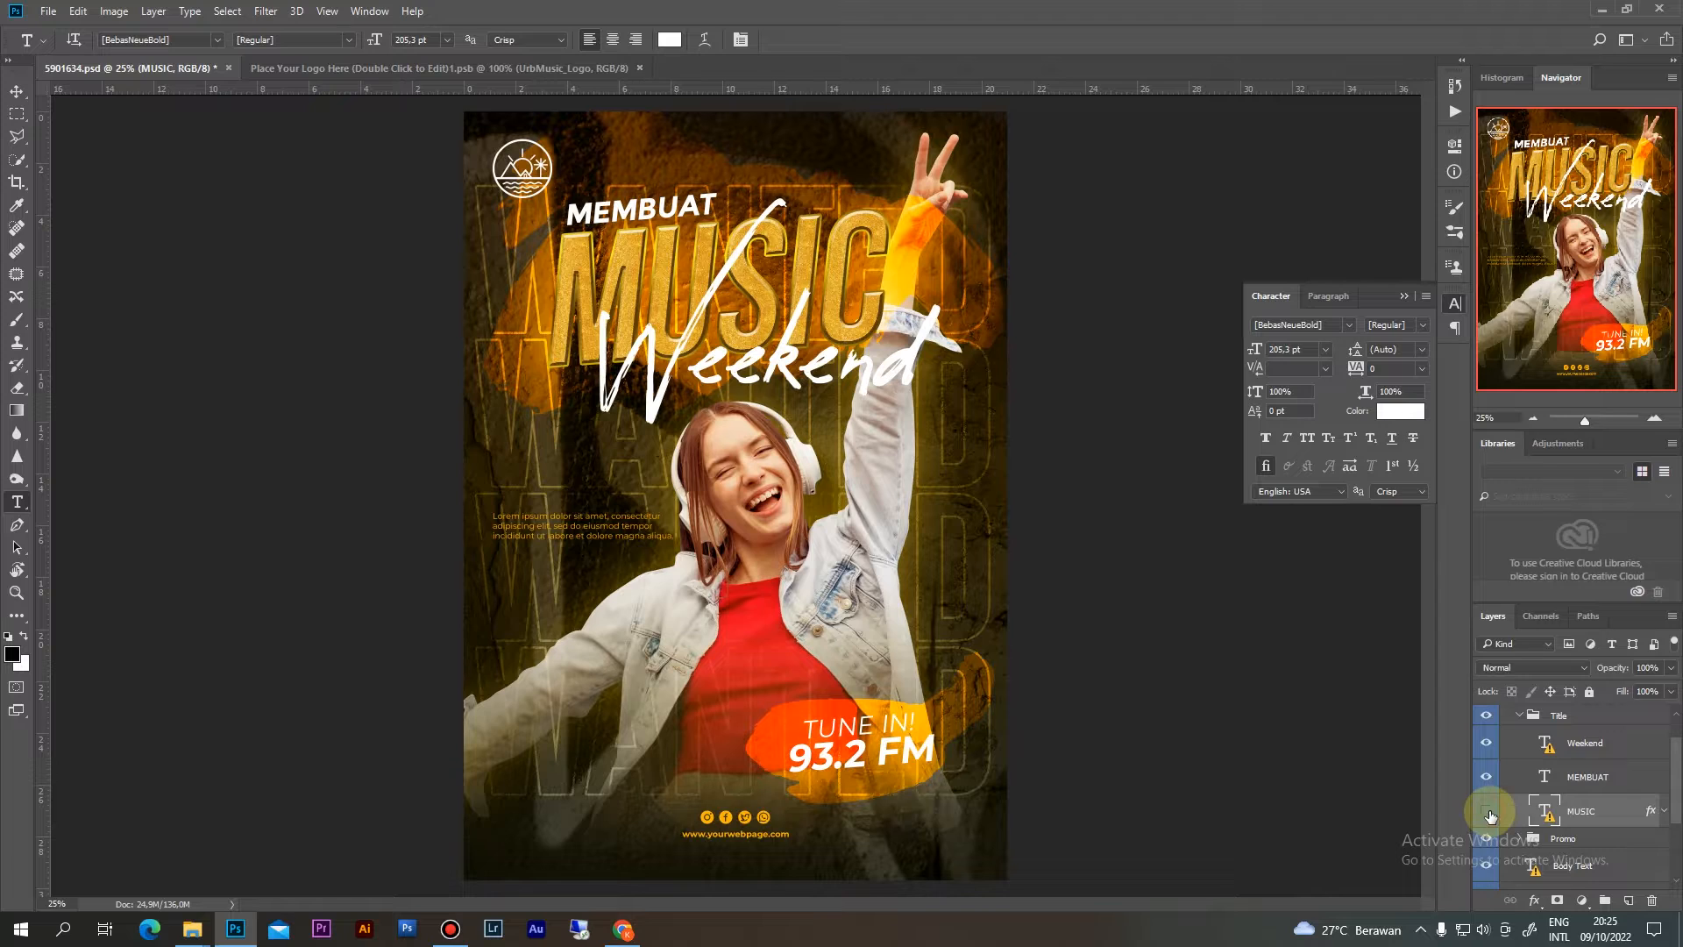
left_click(1487, 812)
left_click(1488, 812)
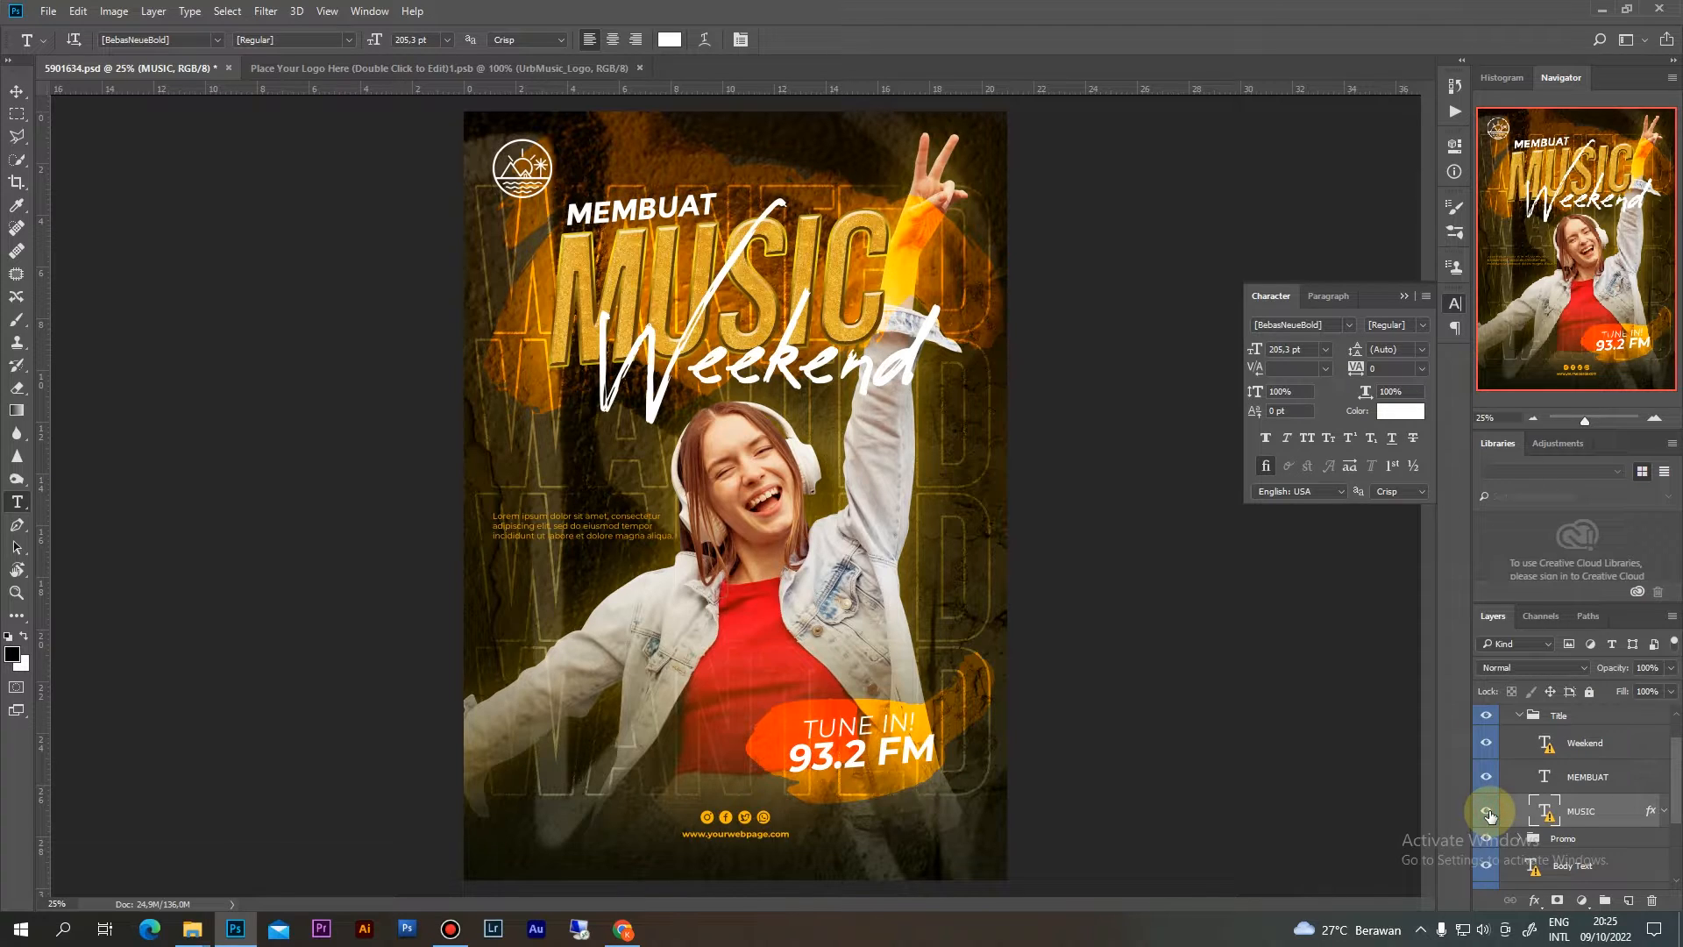
double_click(1546, 821)
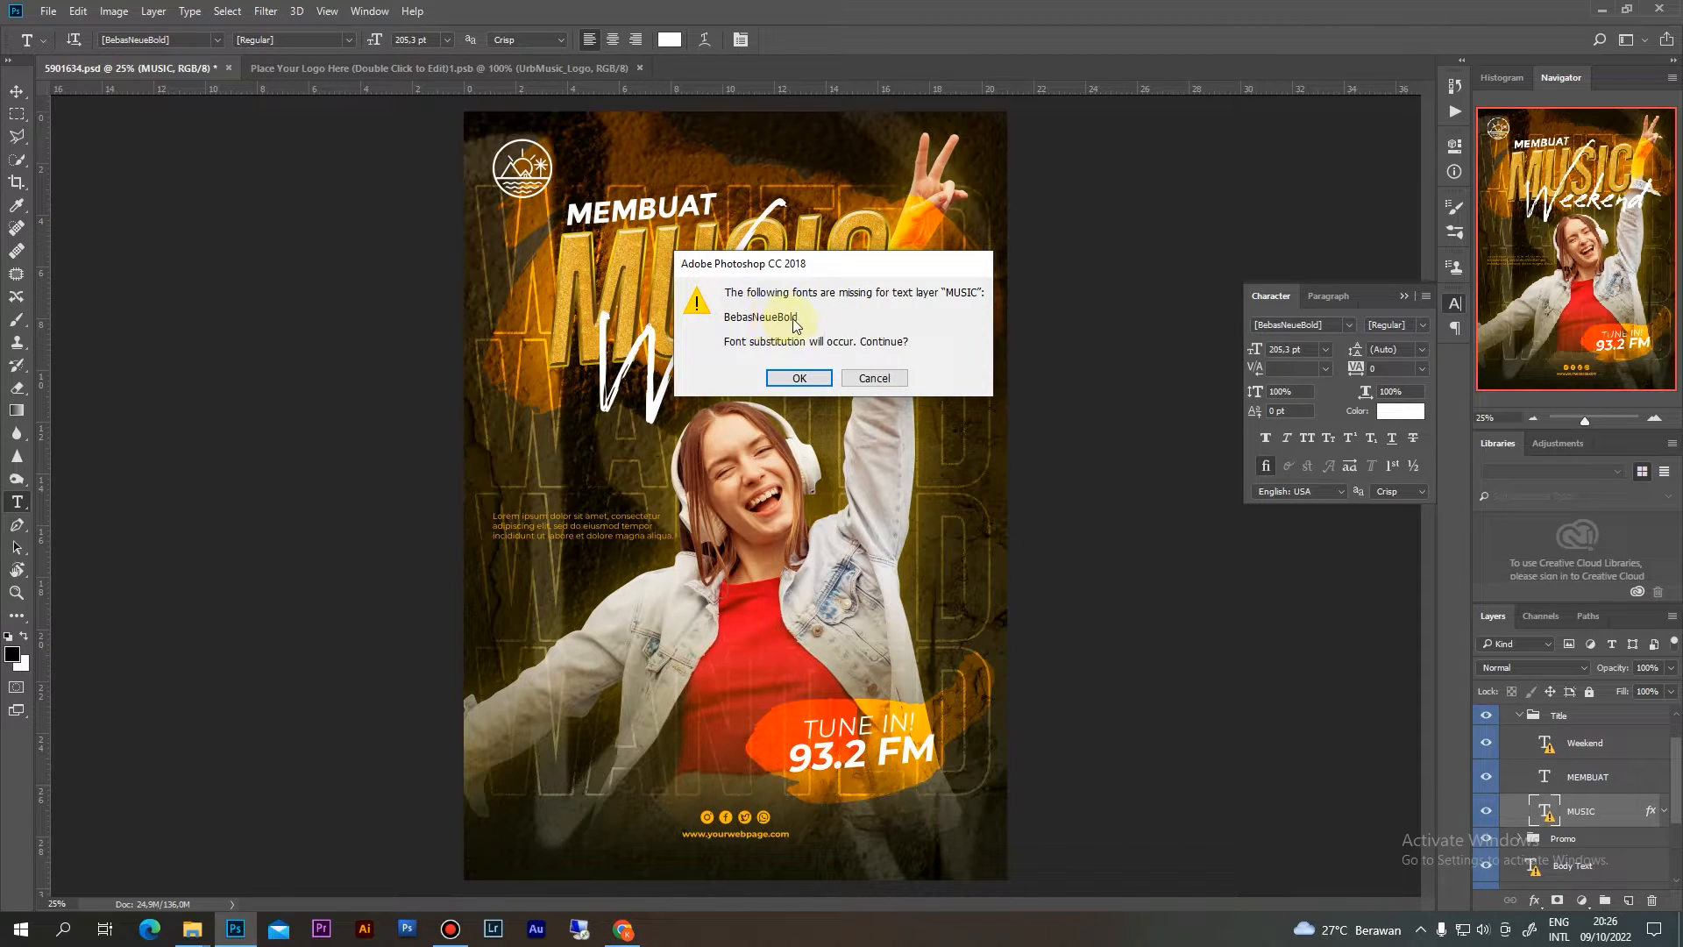
left_click(804, 378)
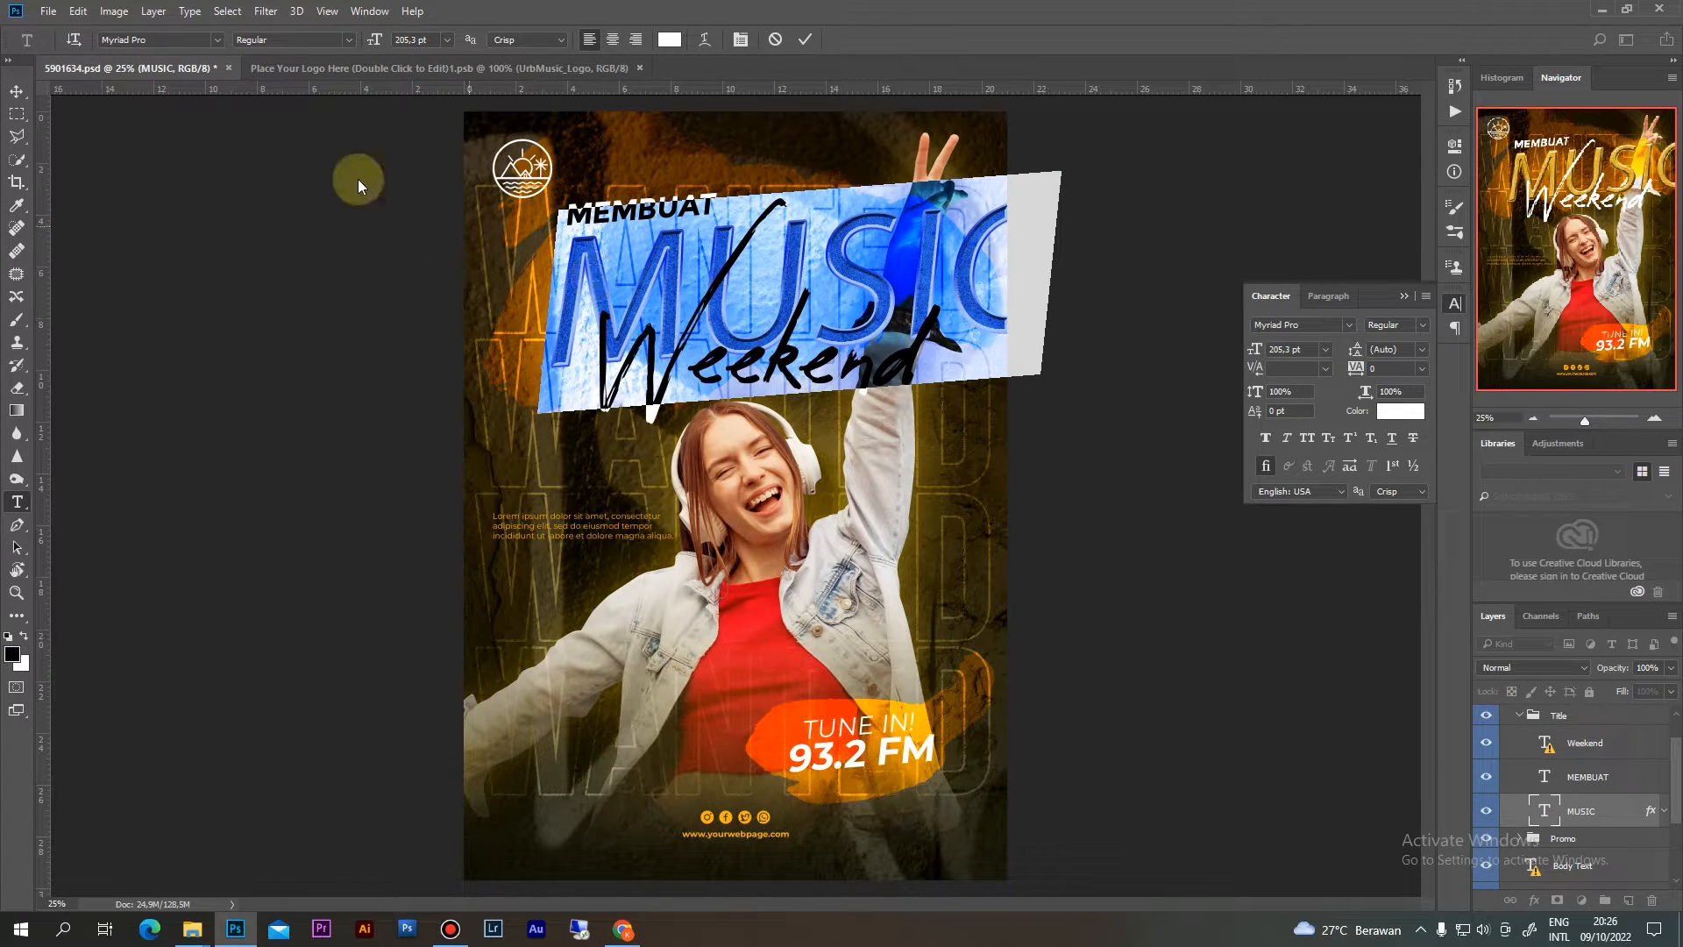
left_click(153, 37)
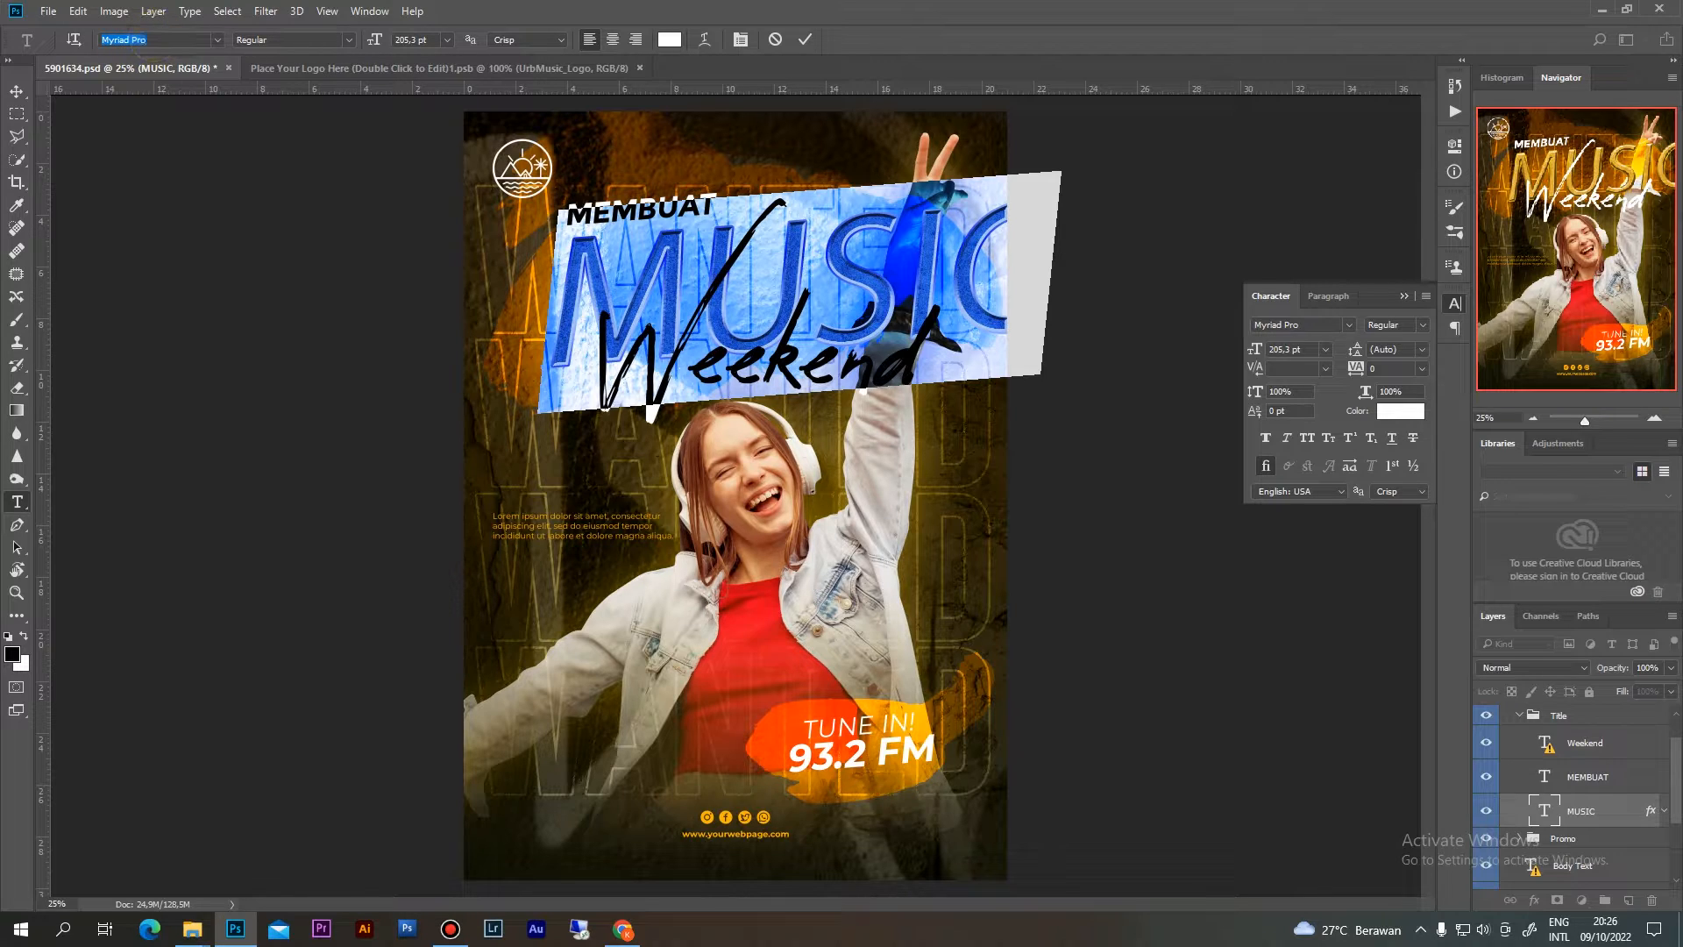
type("bebas")
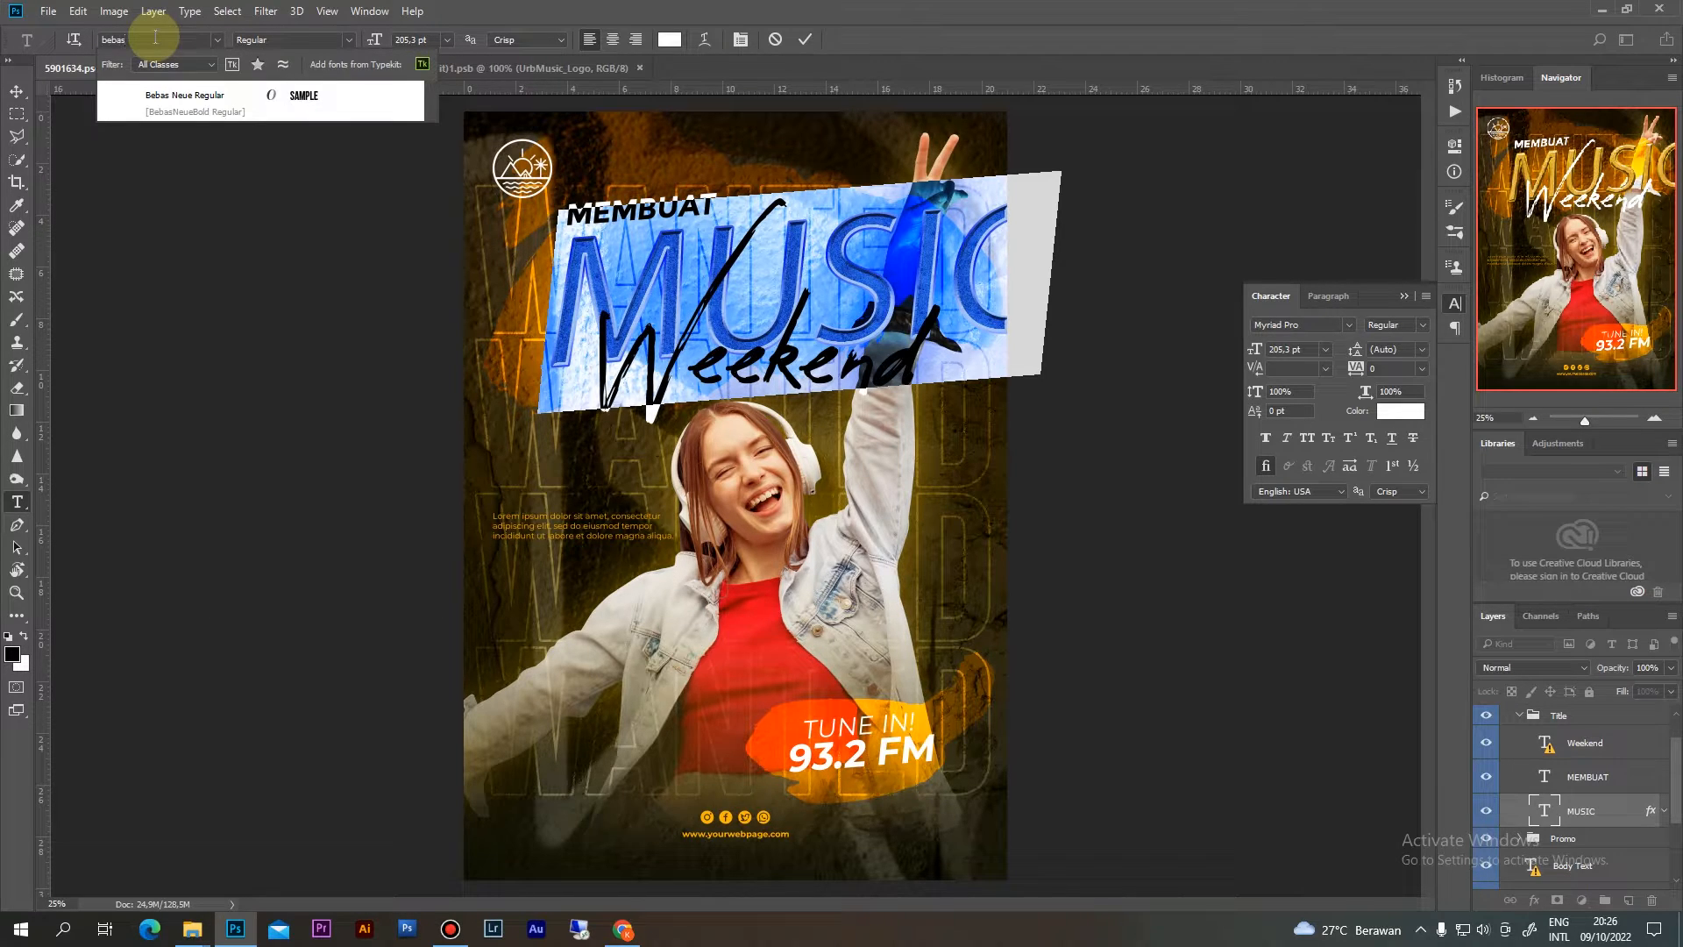
left_click(176, 99)
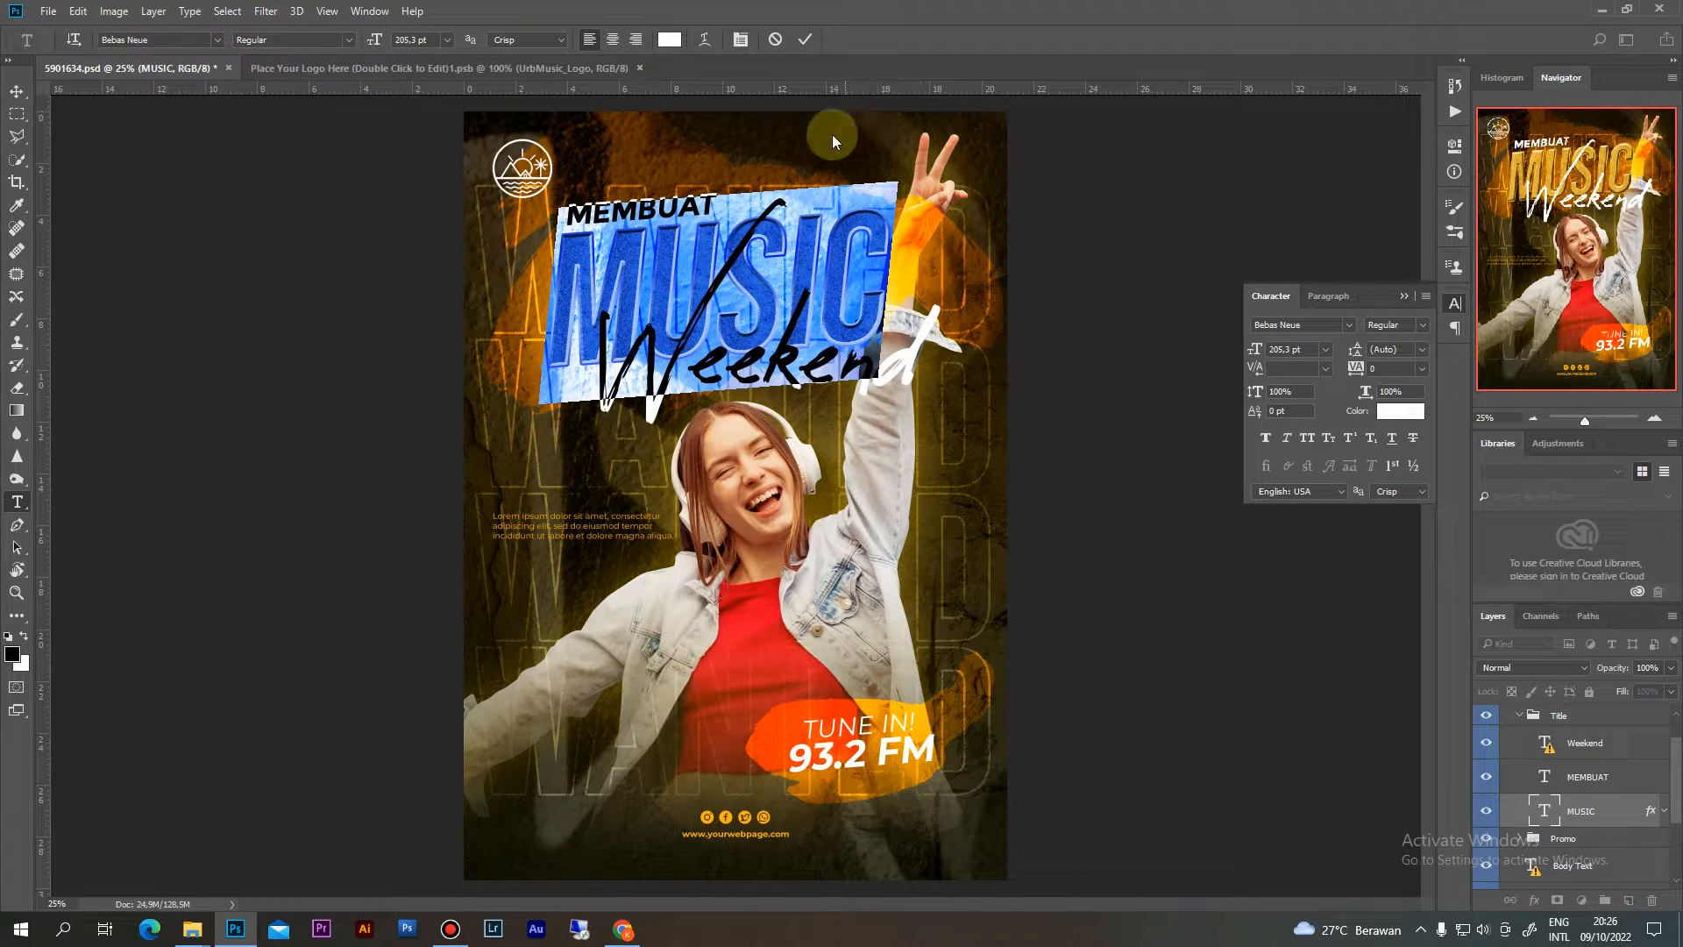
Replace the gold MUSIC title text with POSTER and commit the edit
double_click(795, 255)
type("POSTER")
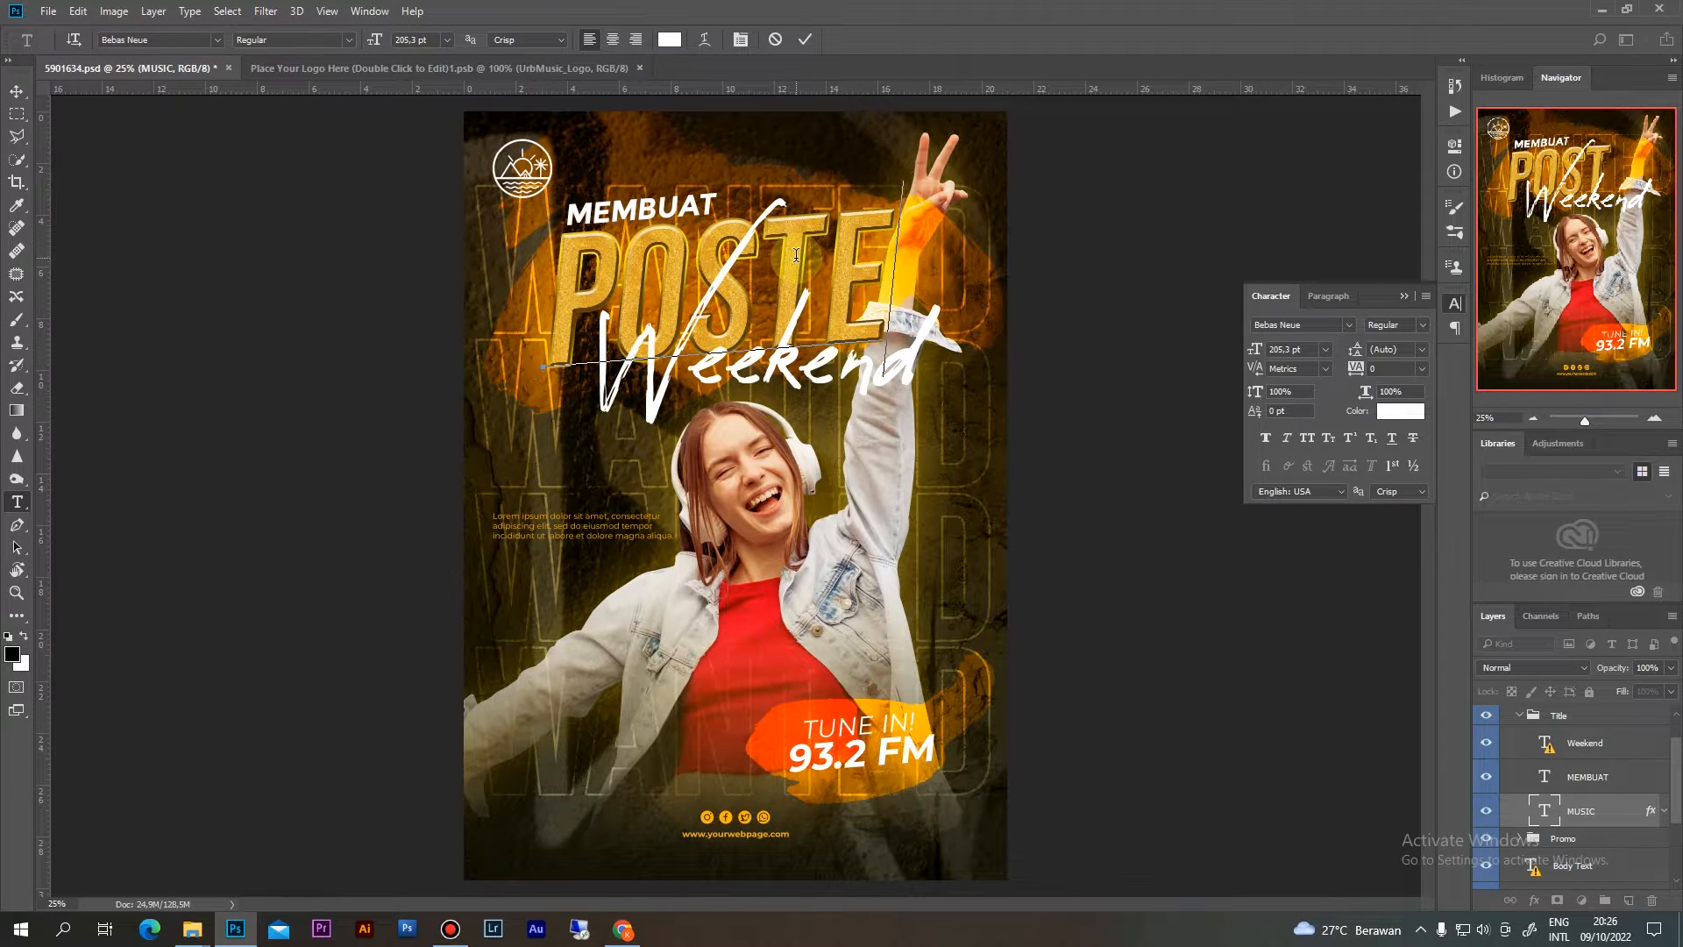
left_click(805, 40)
key("v")
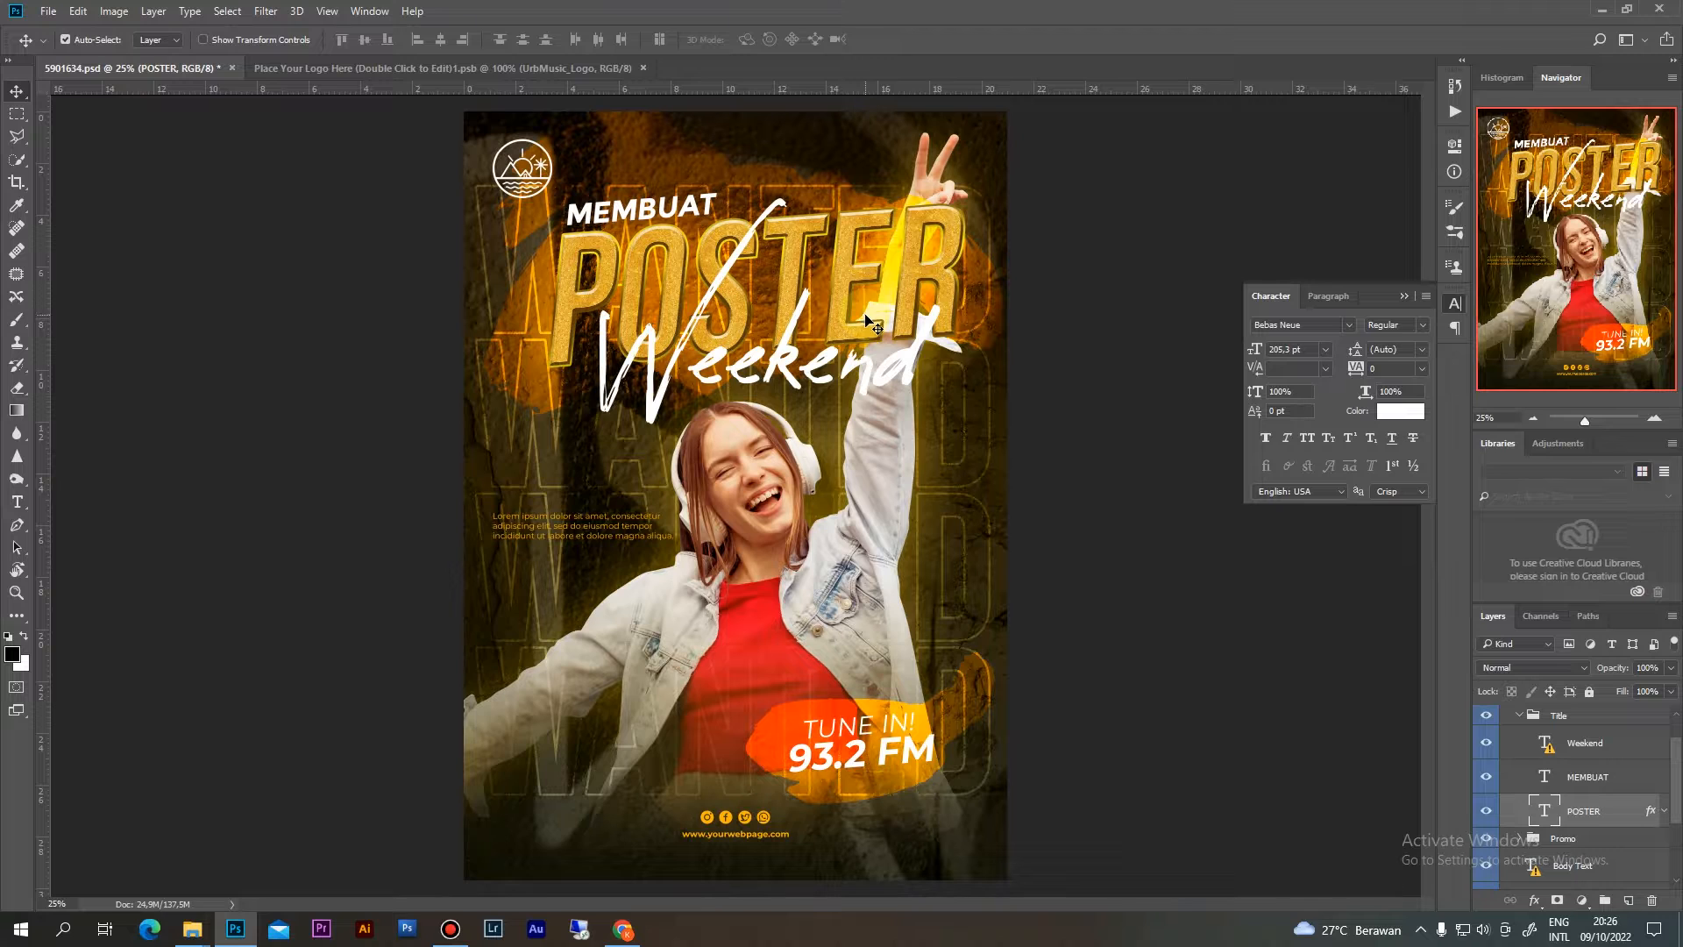
Centre the POSTER title text horizontally on the canvas and clear the selection
key("ctrl+a")
left_click(442, 41)
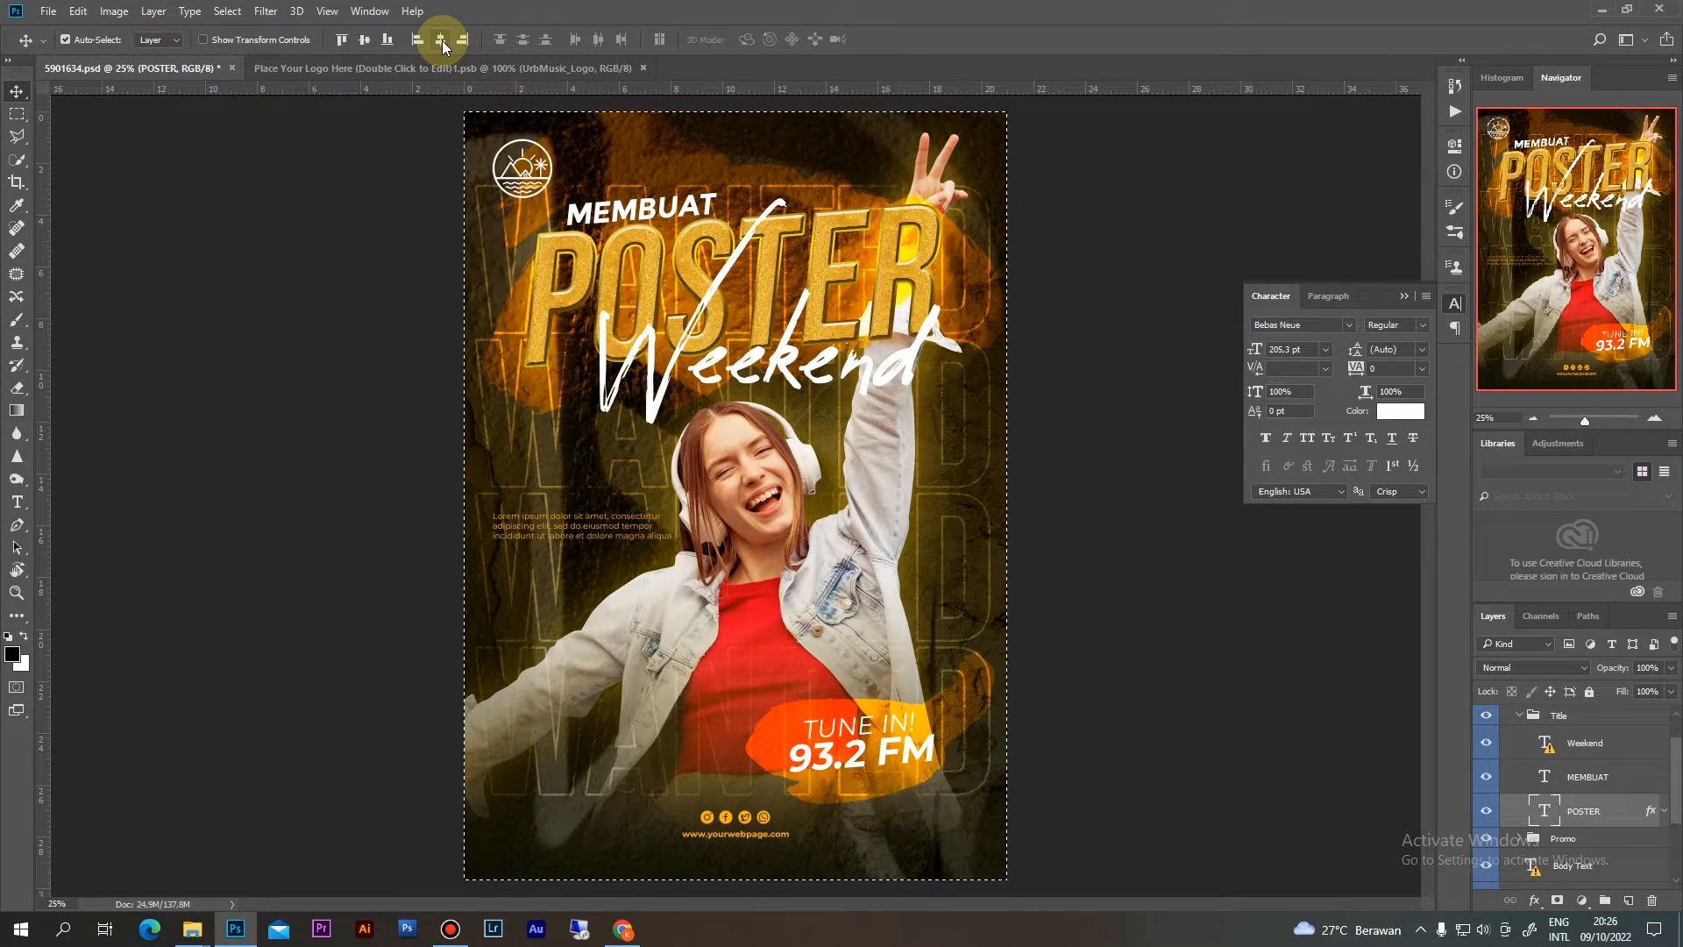
key("ctrl+d")
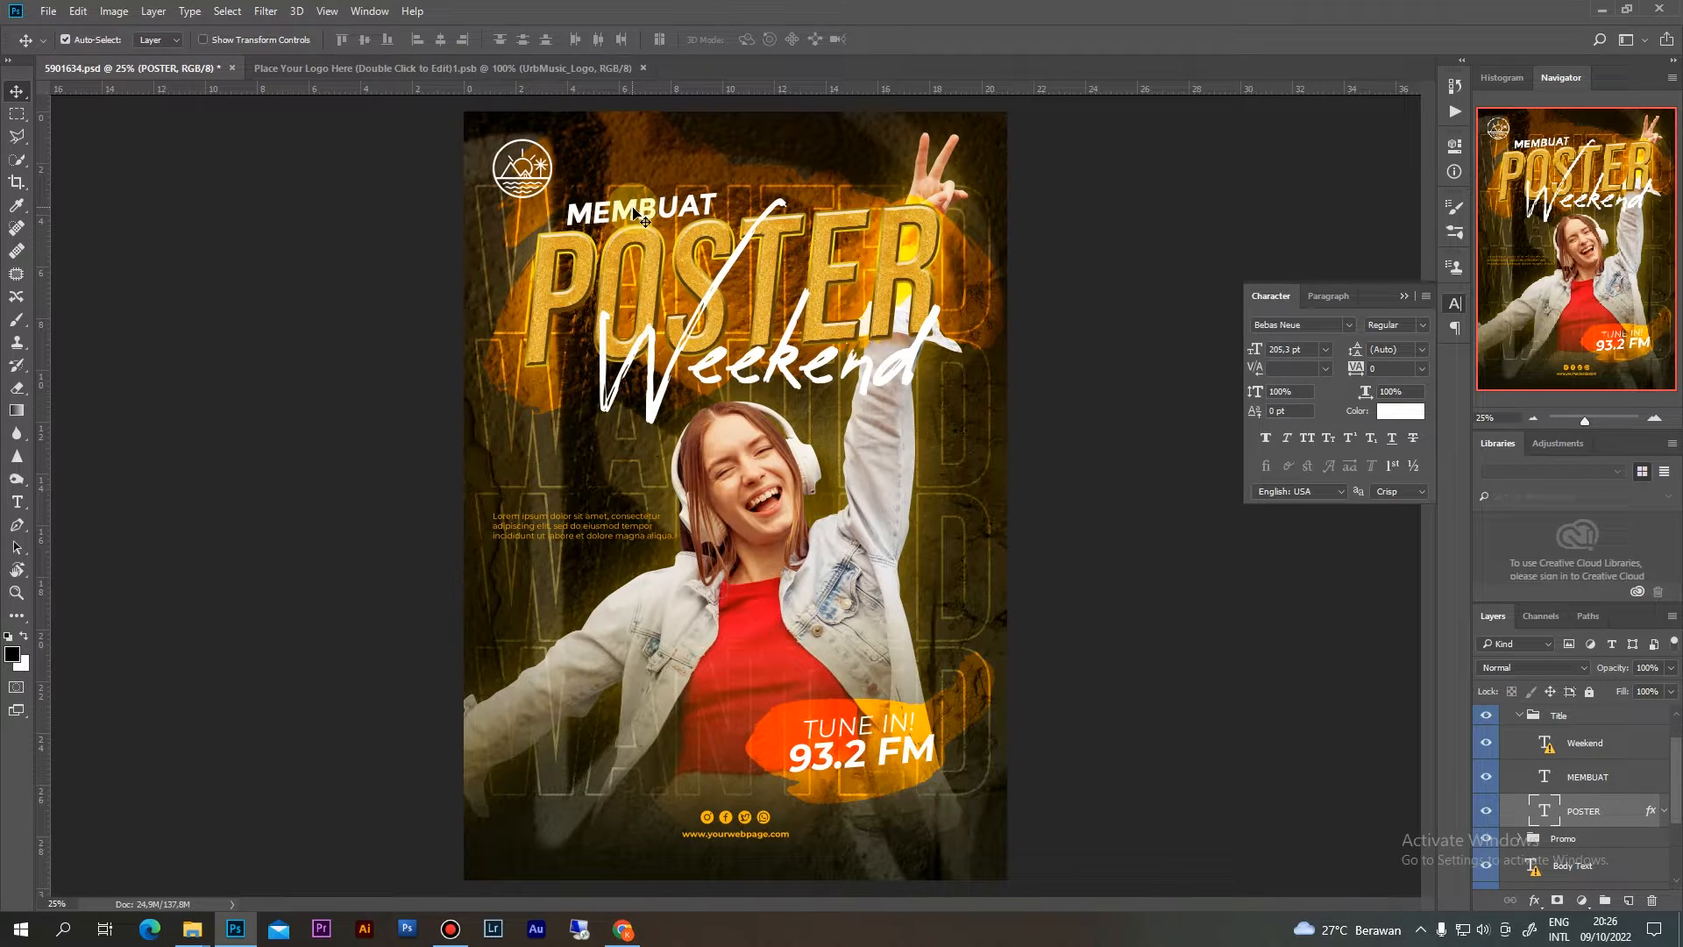
Check the missing font of the Weekend text layer, switch to Chrome and search Google for "reey regular free font"
left_click(1546, 752)
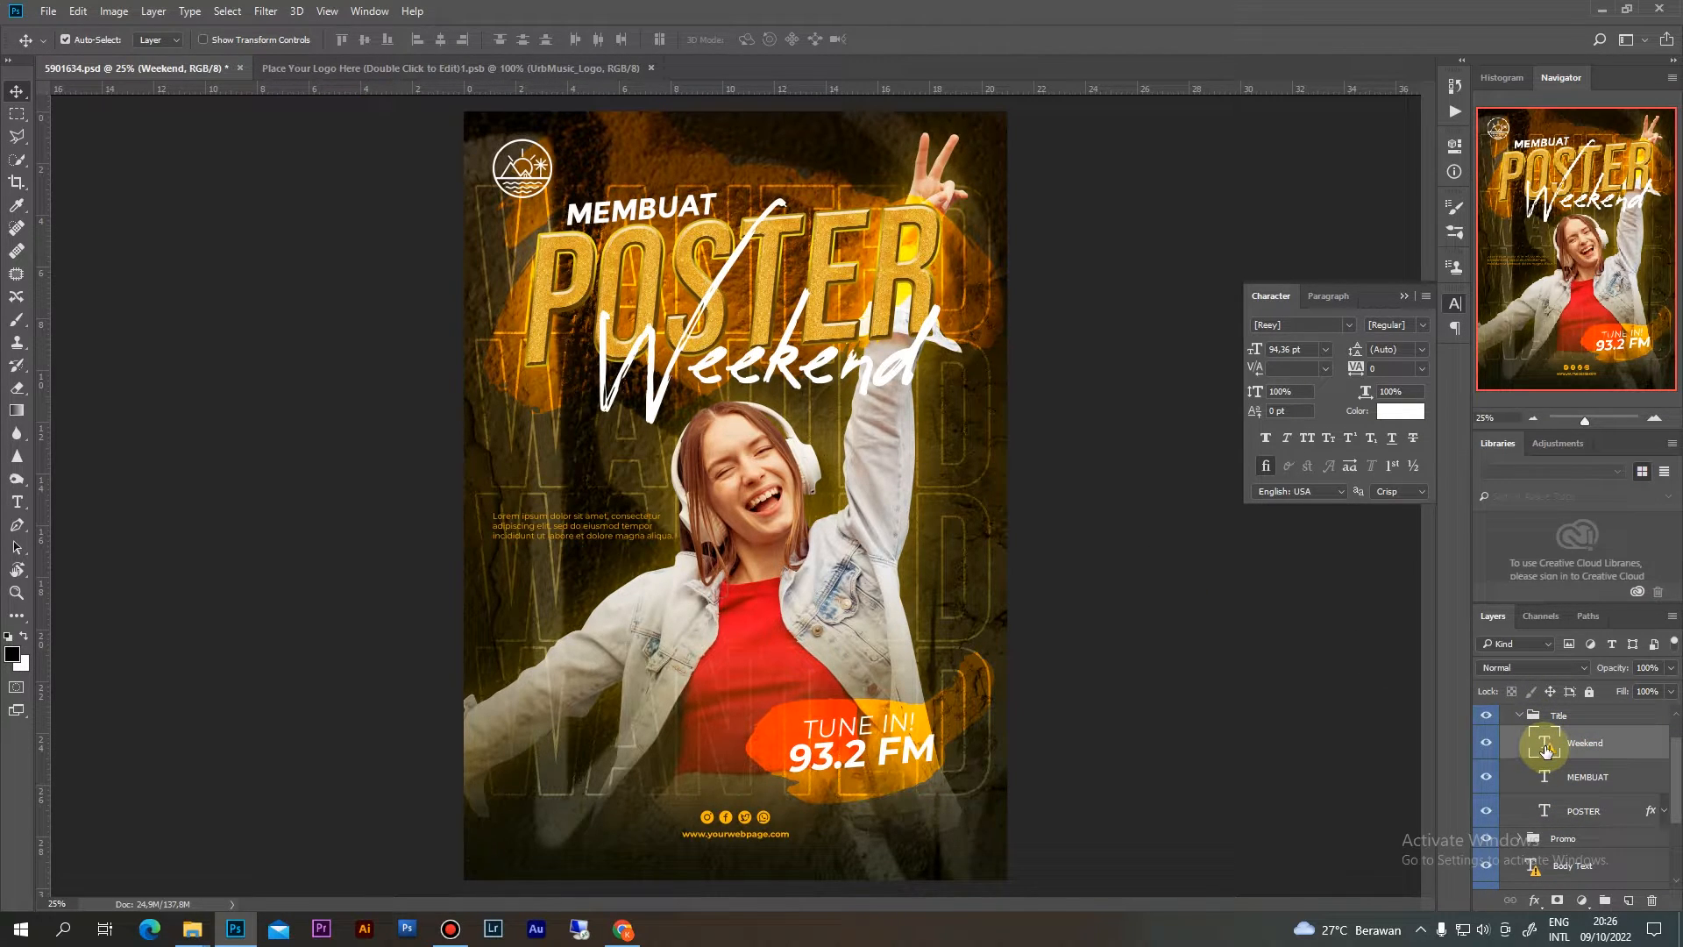
double_click(1546, 747)
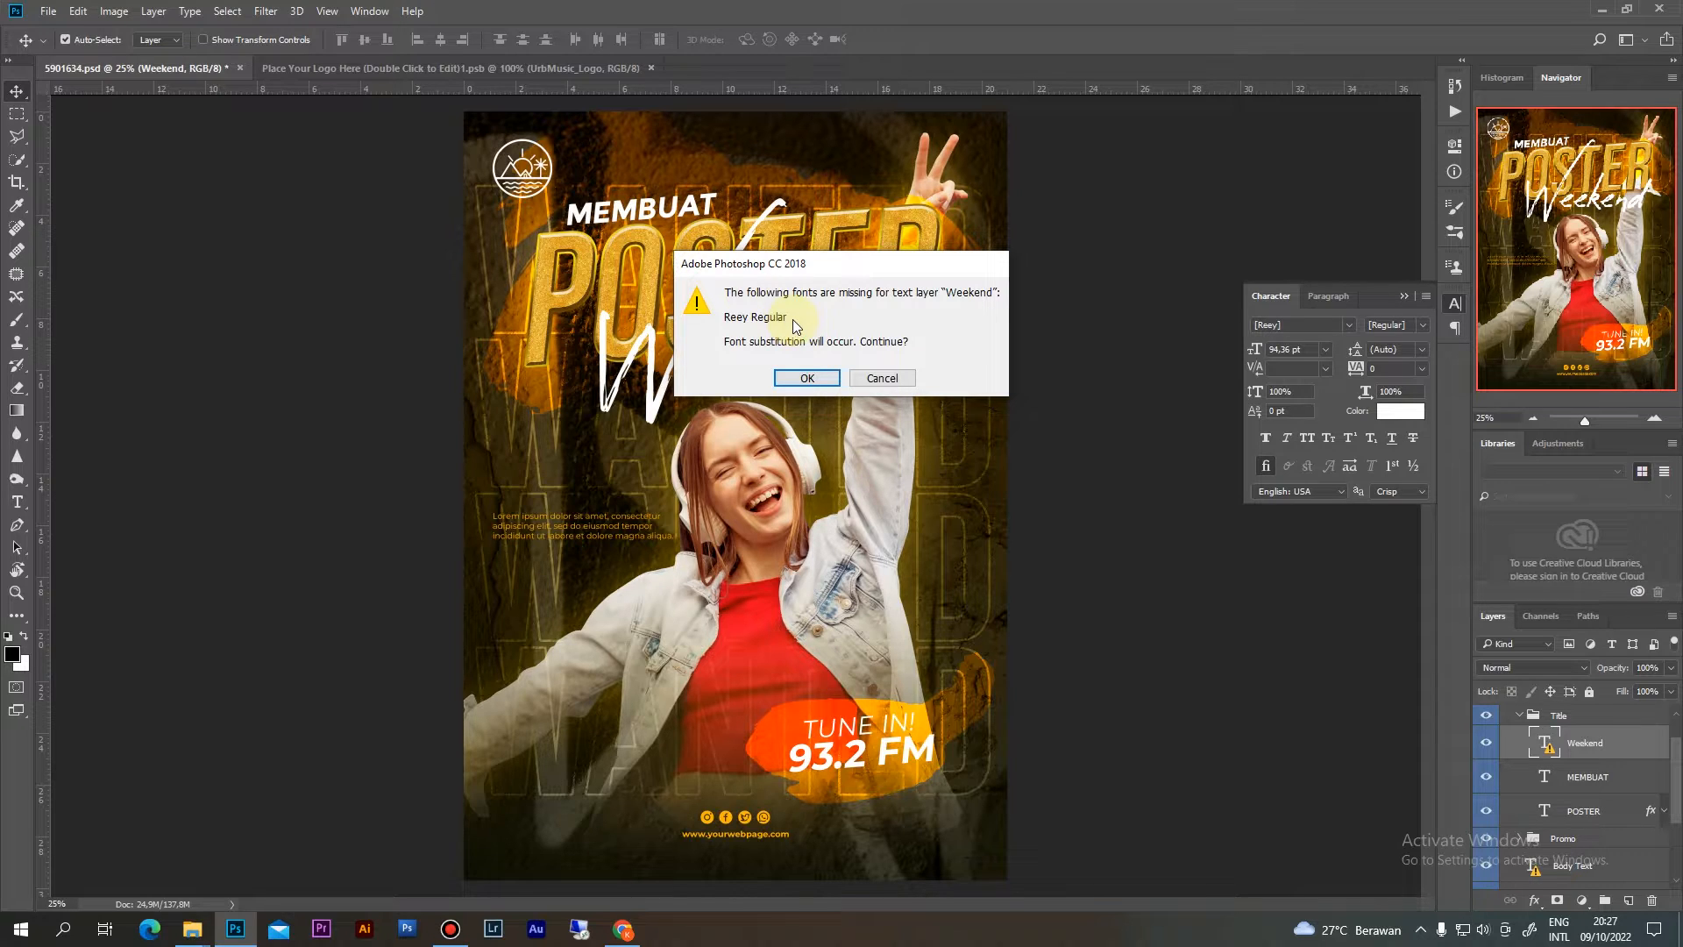
left_click(623, 929)
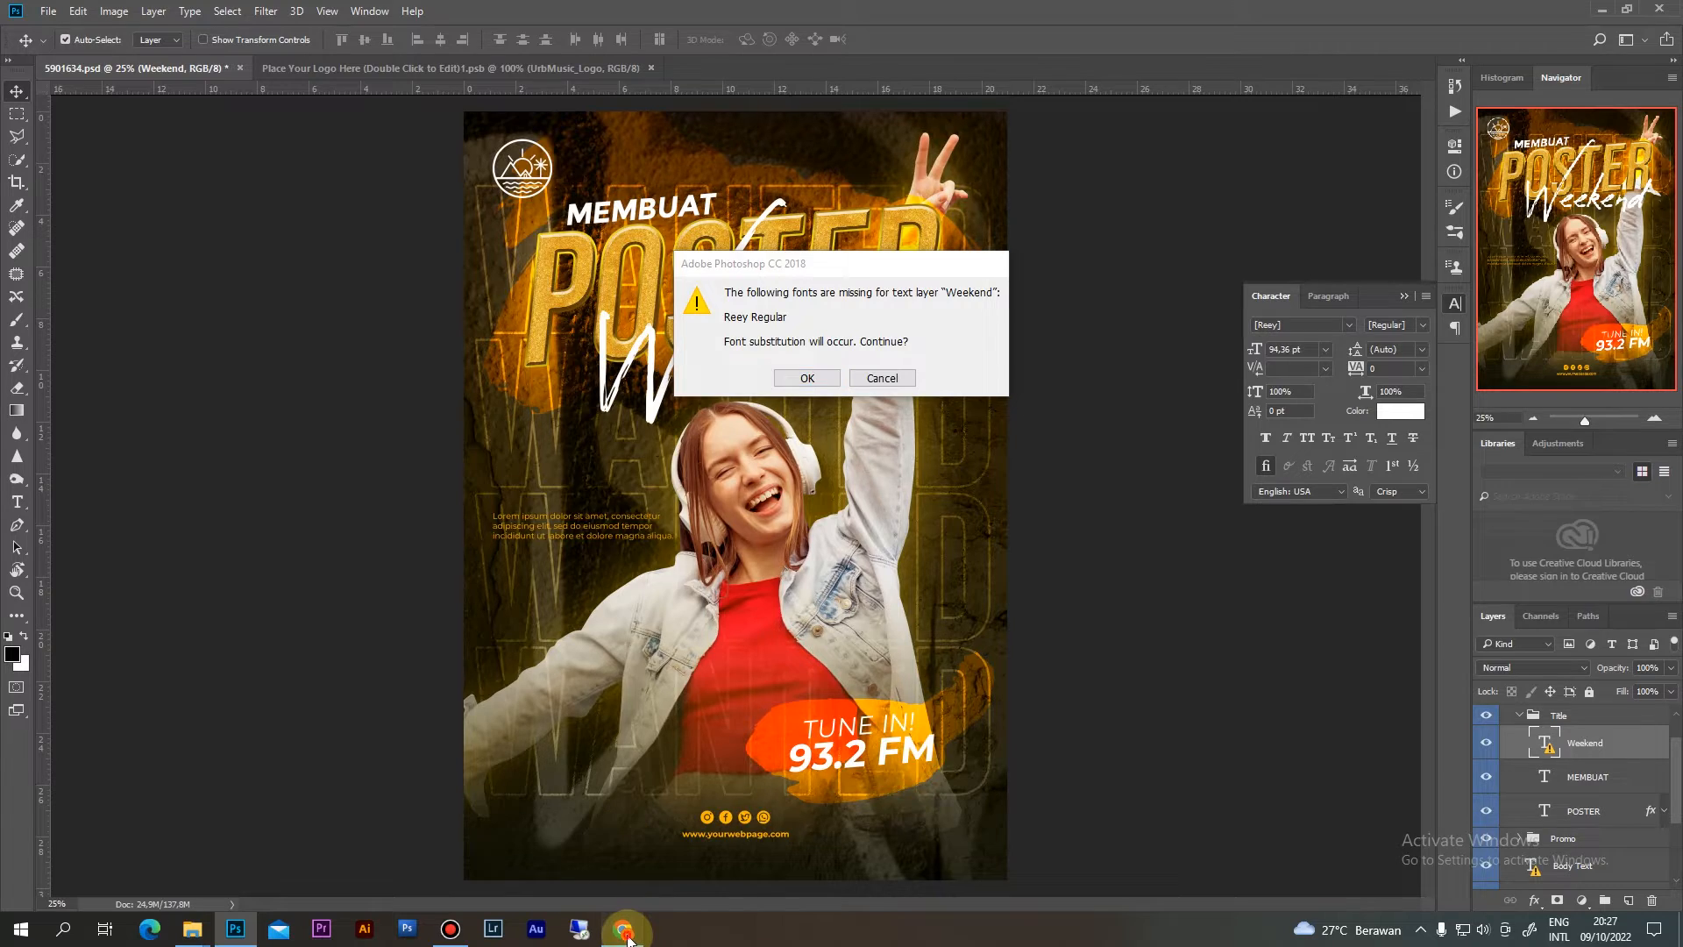
left_click(664, 369)
type("re")
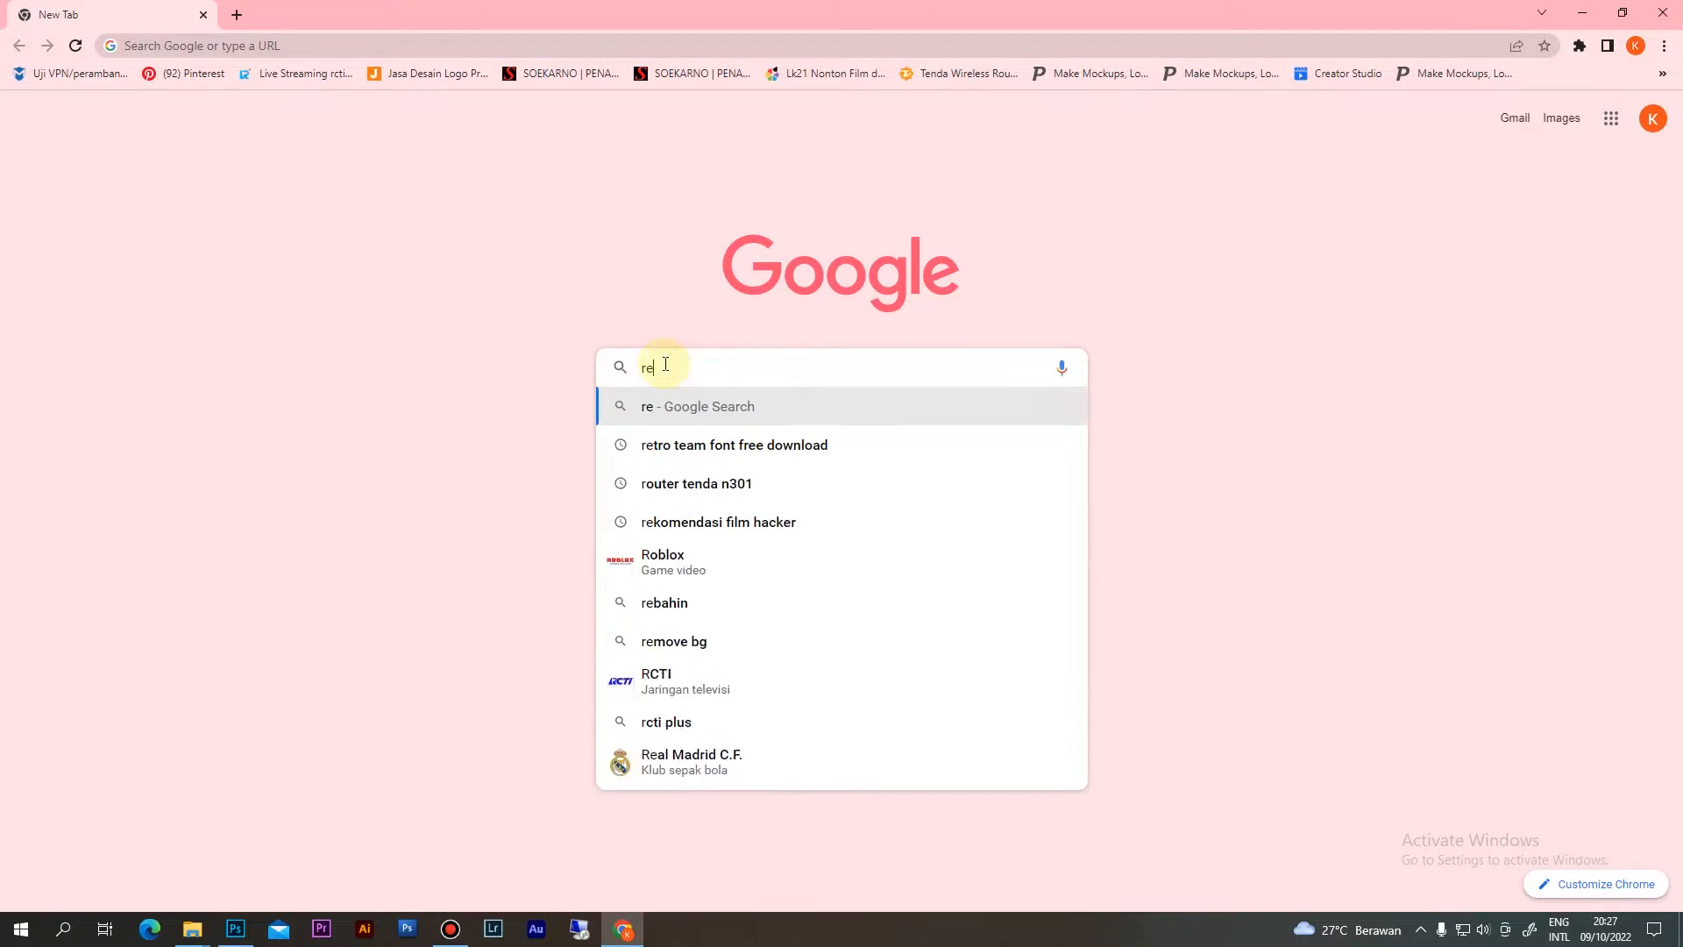
type("ey regul")
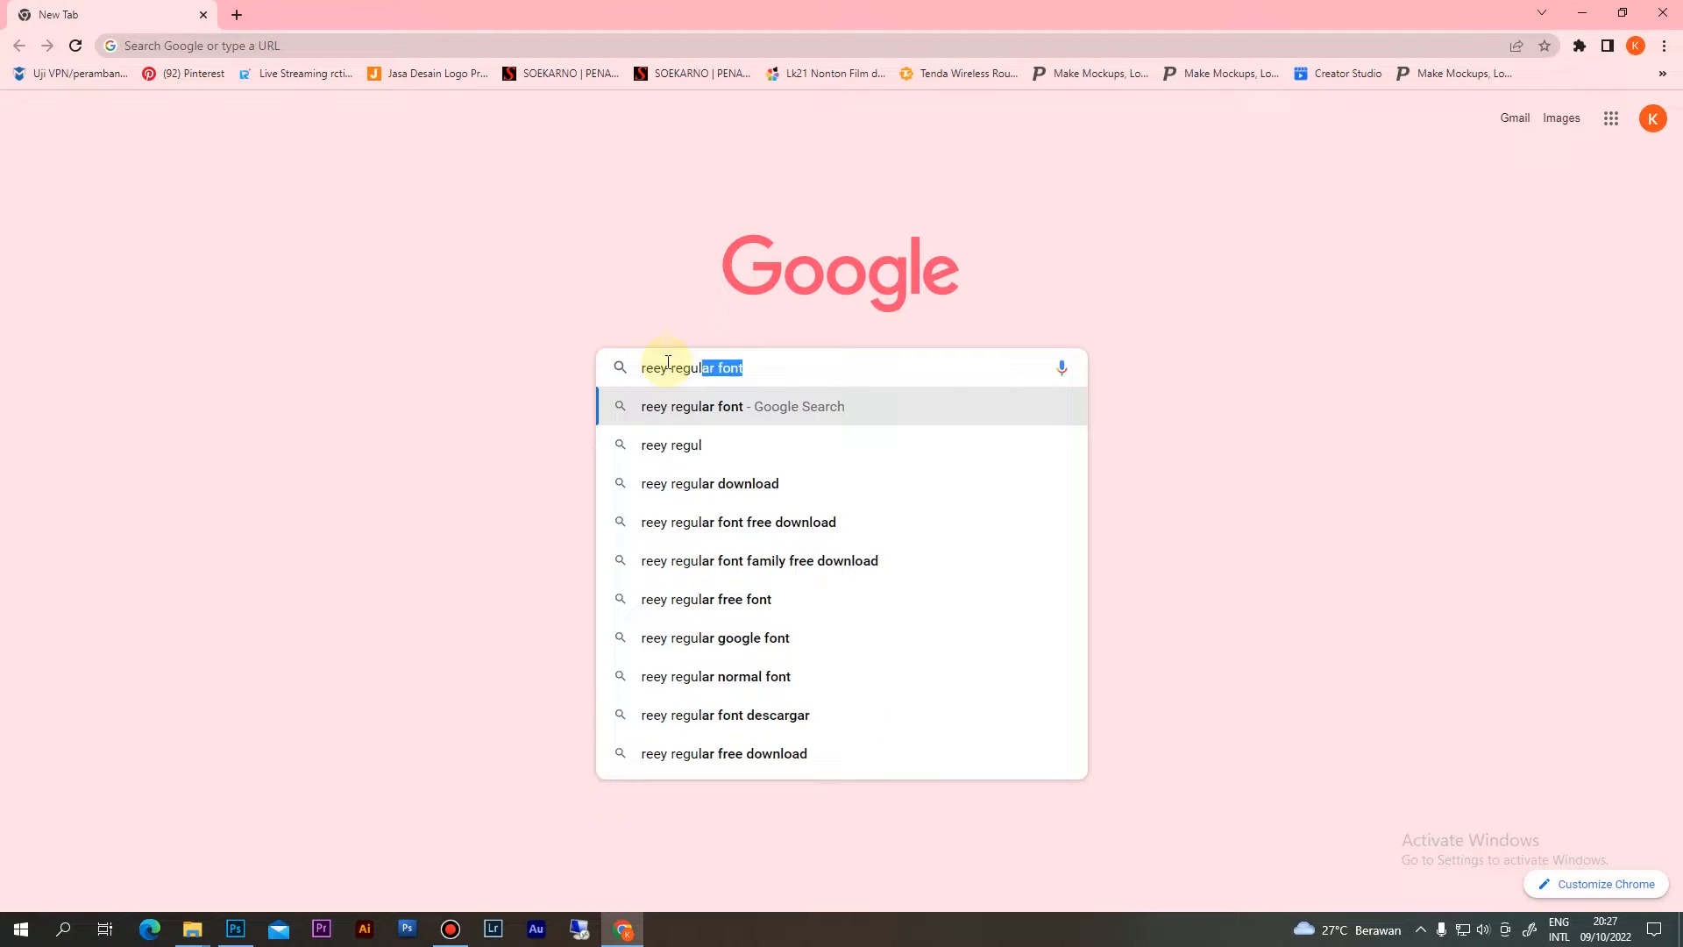
type("ar")
key("BackSpace")
type("fr")
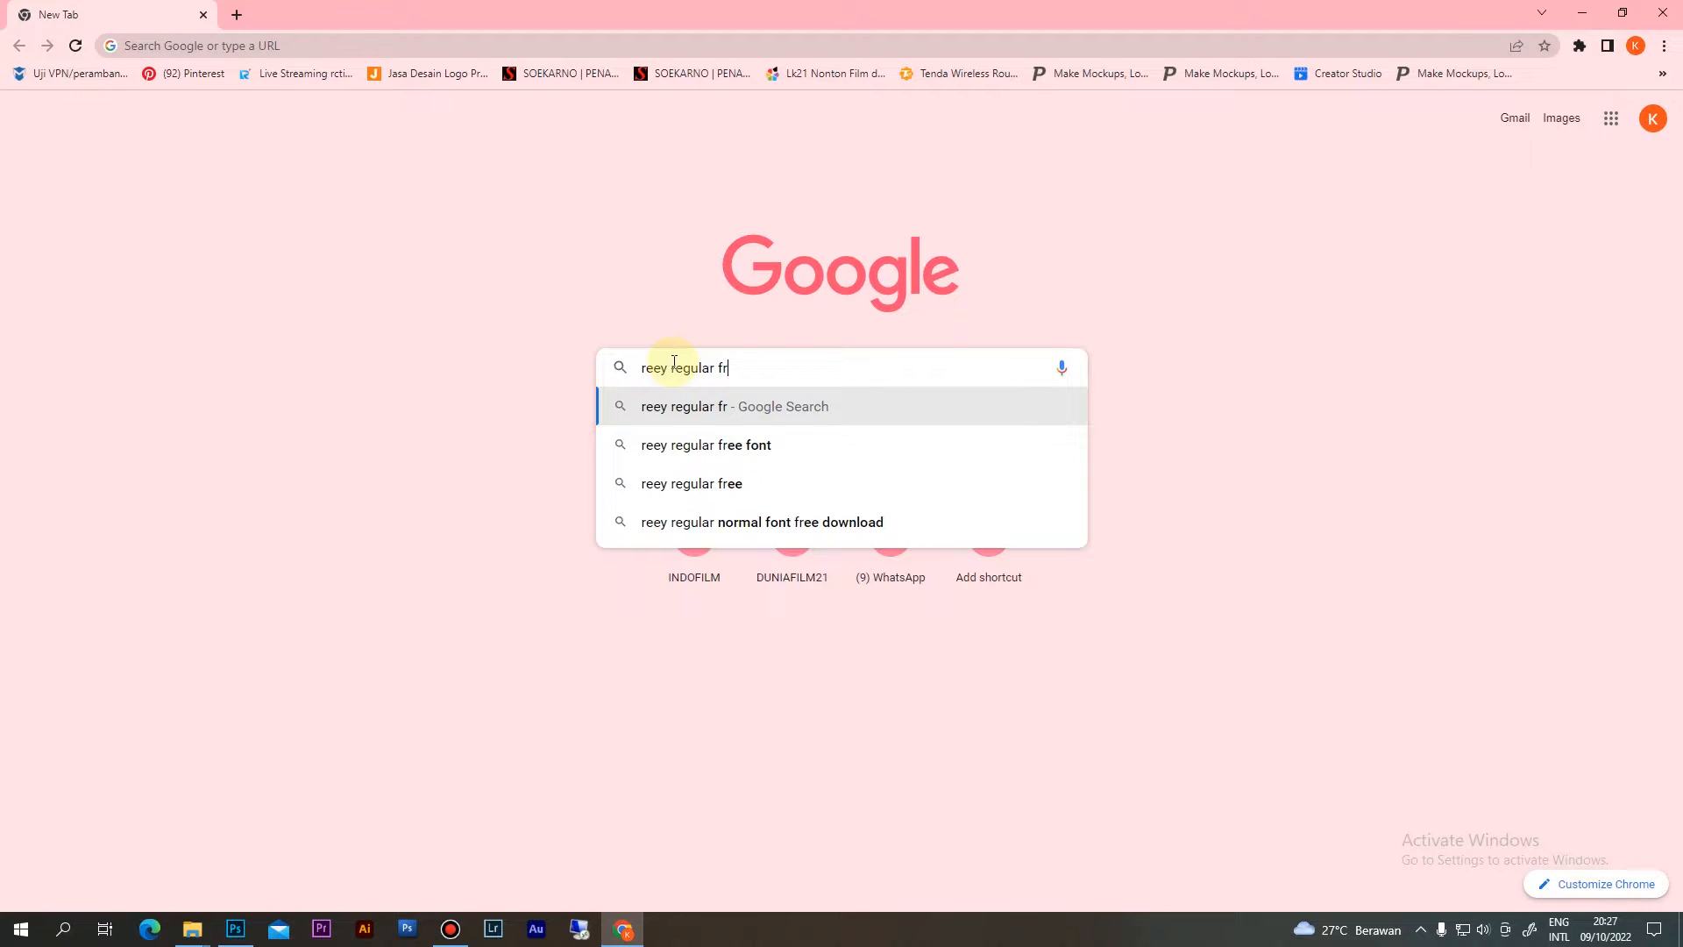
type("ee font")
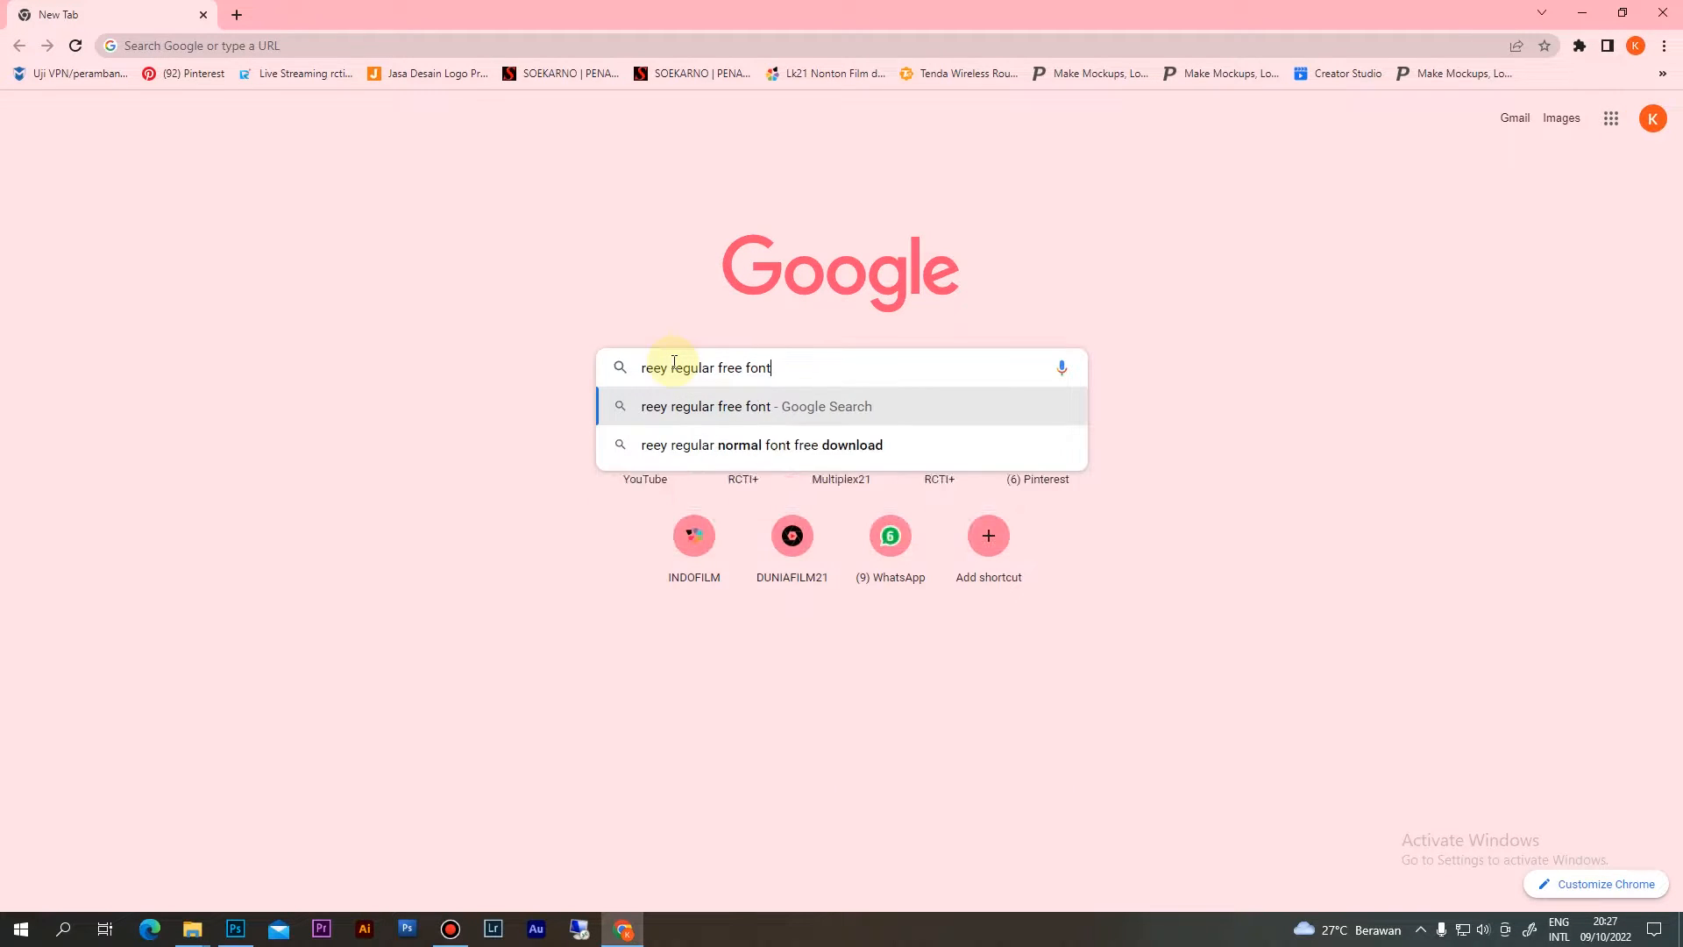
key("Return")
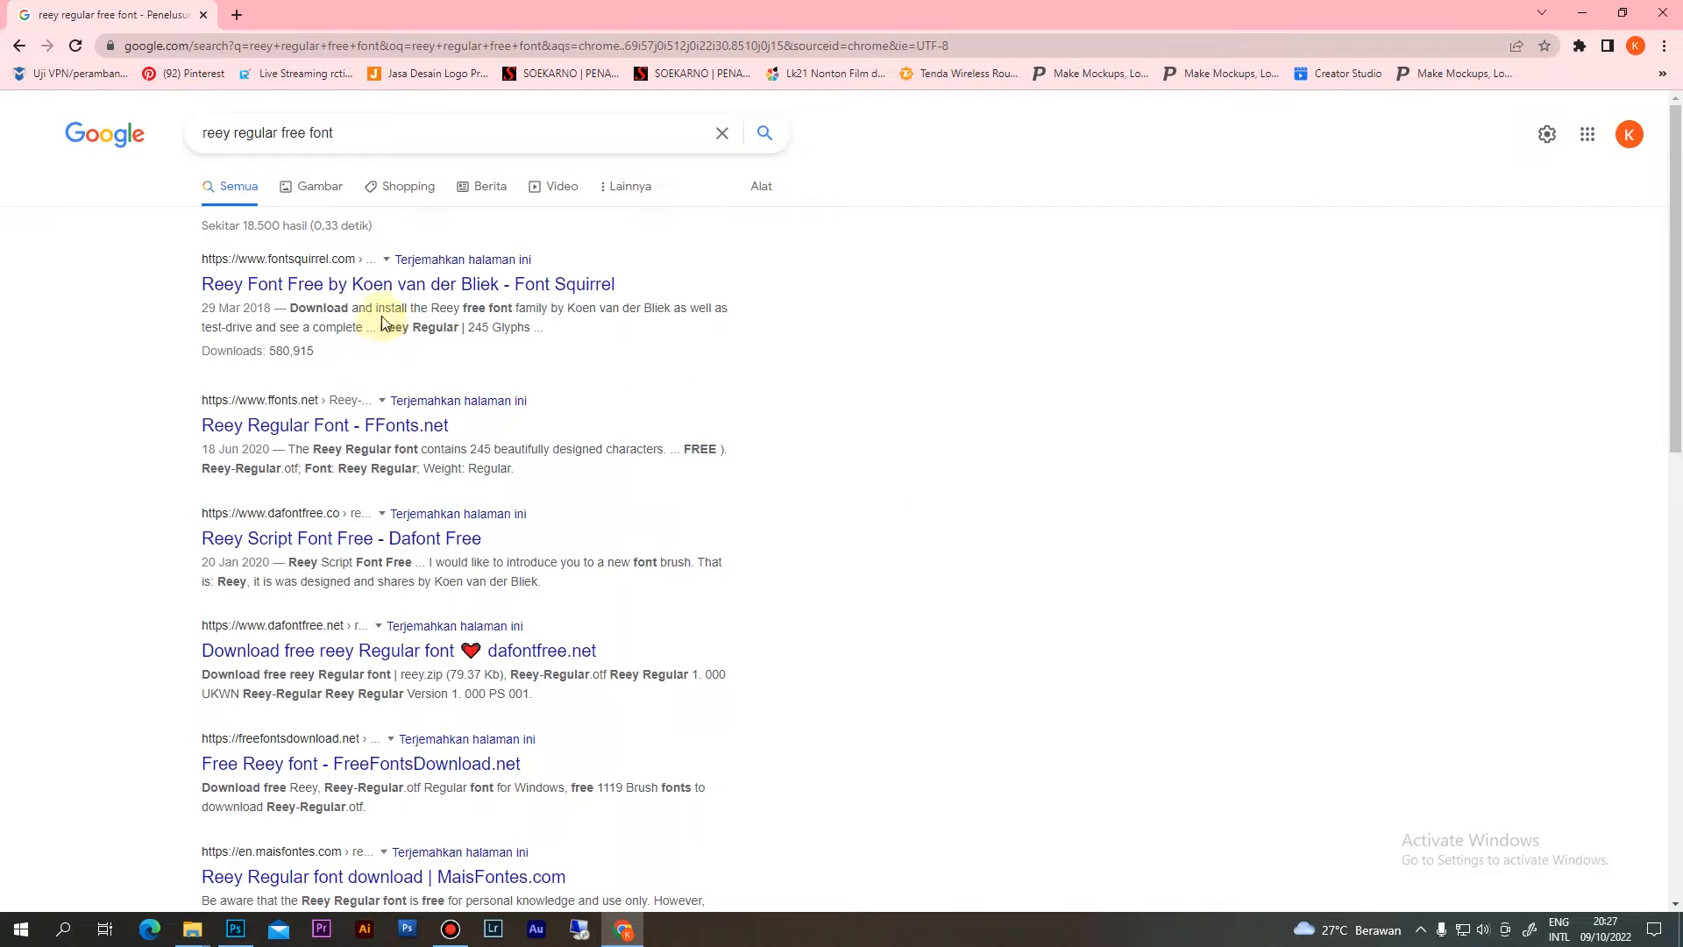
Open the FFonts.net result for Reey Regular in a new tab and download Reey-Regular.zip
right_click(360, 430)
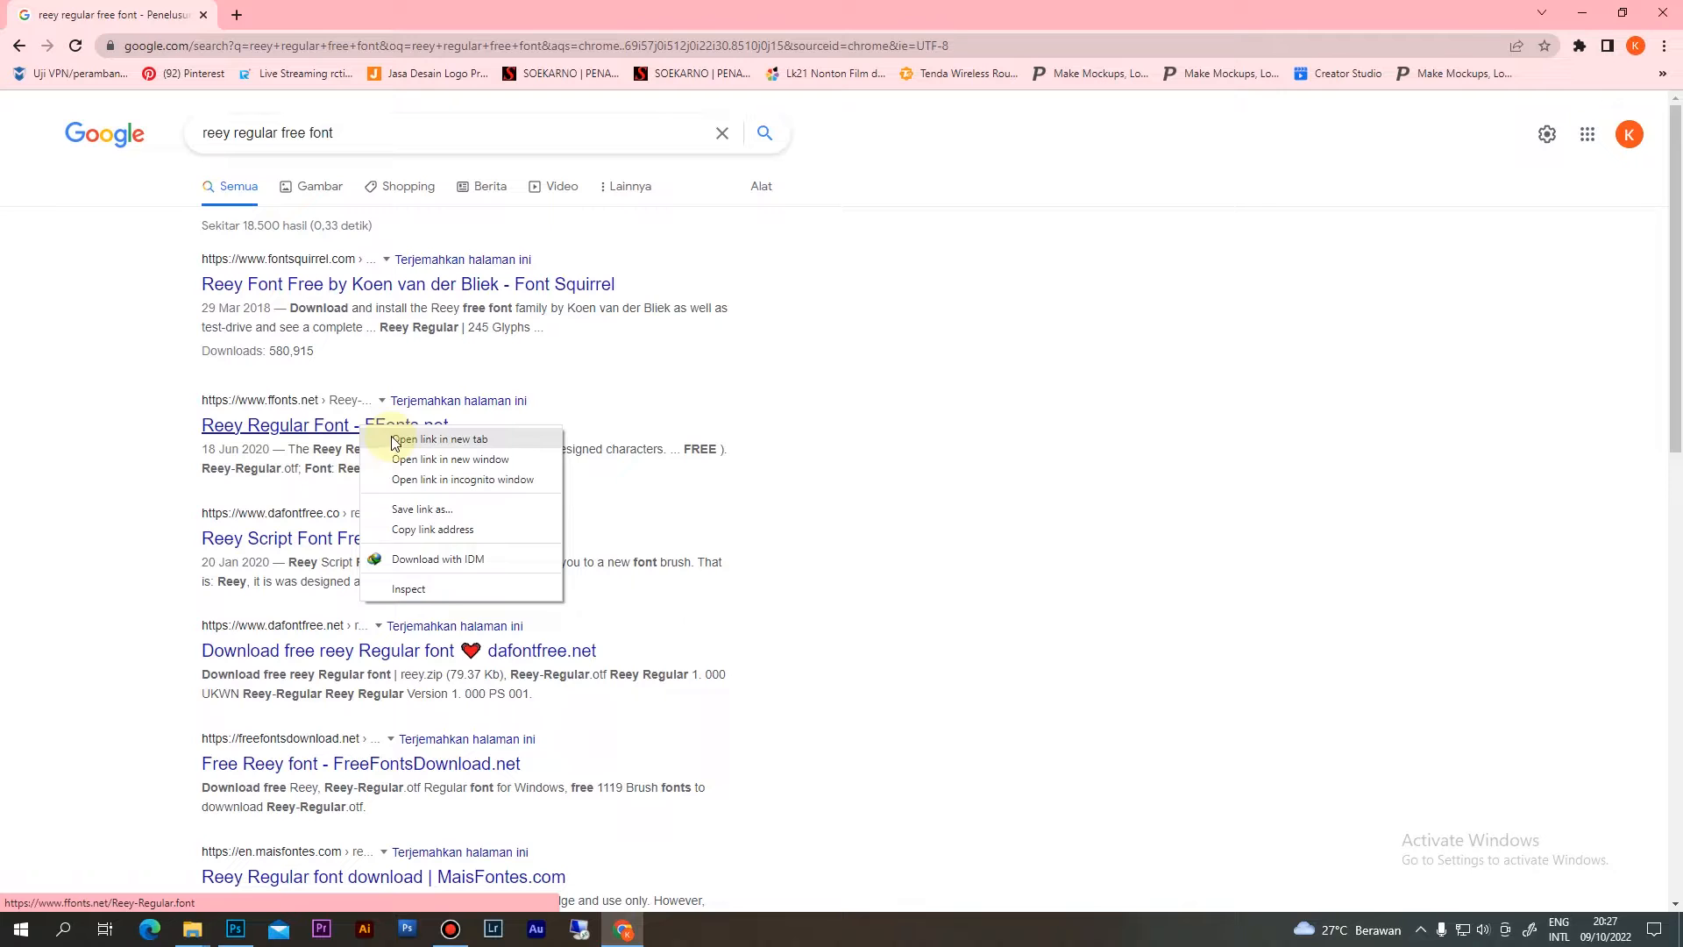
left_click(392, 438)
left_click(292, 14)
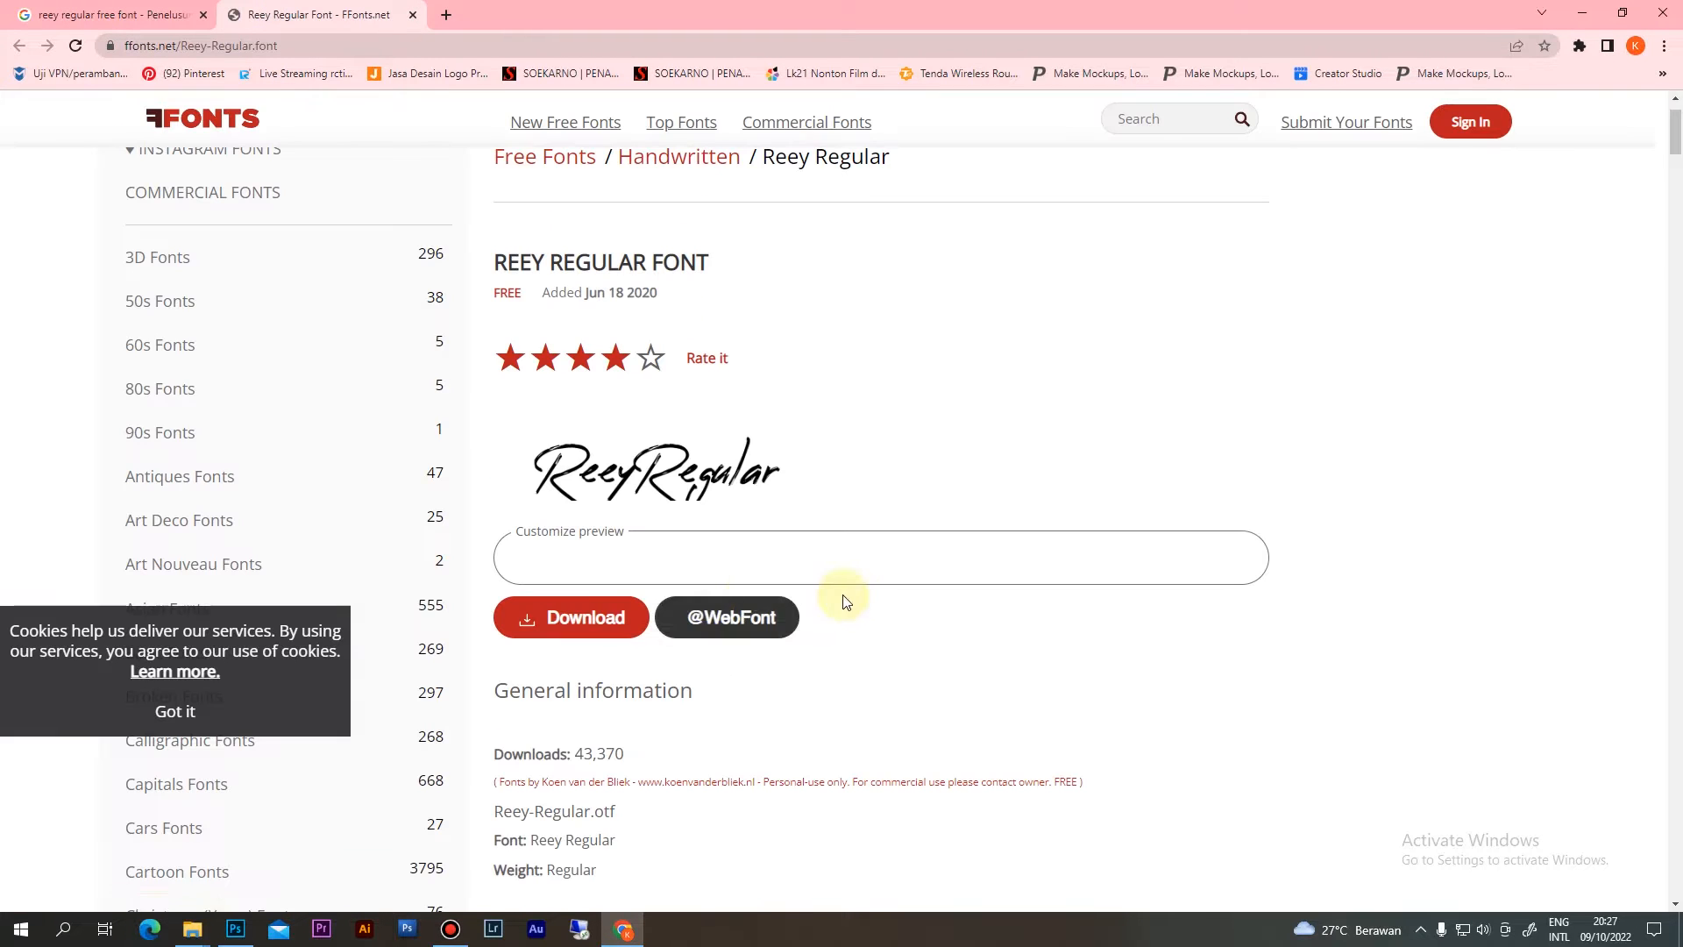
left_click(603, 629)
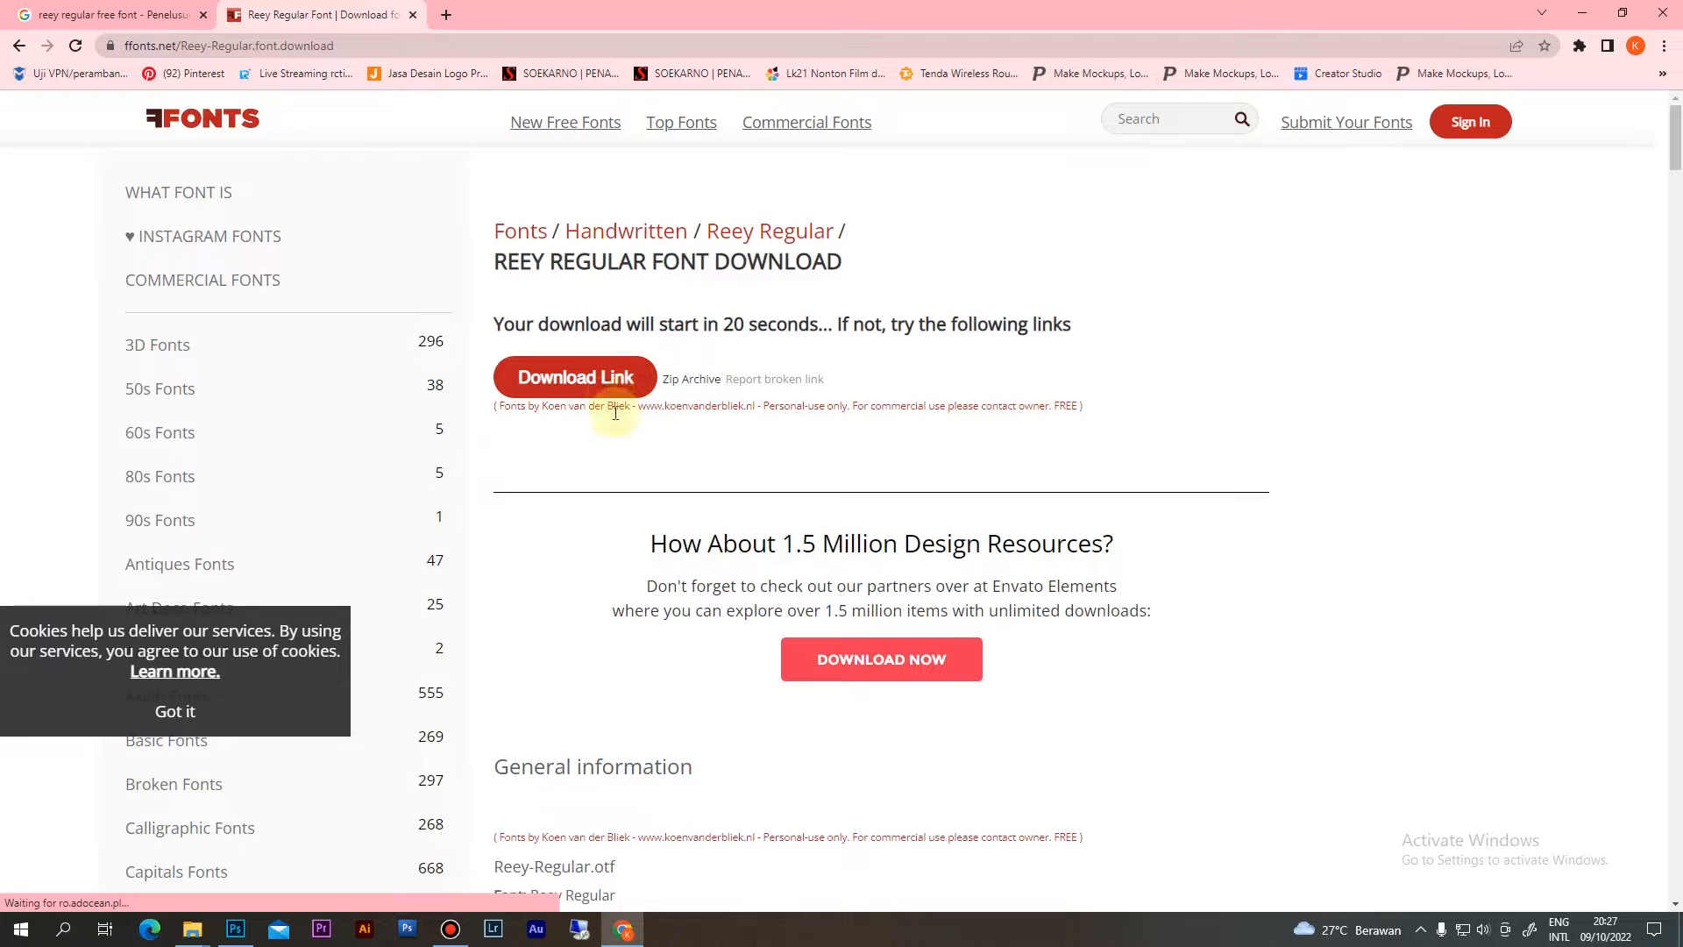
left_click(611, 395)
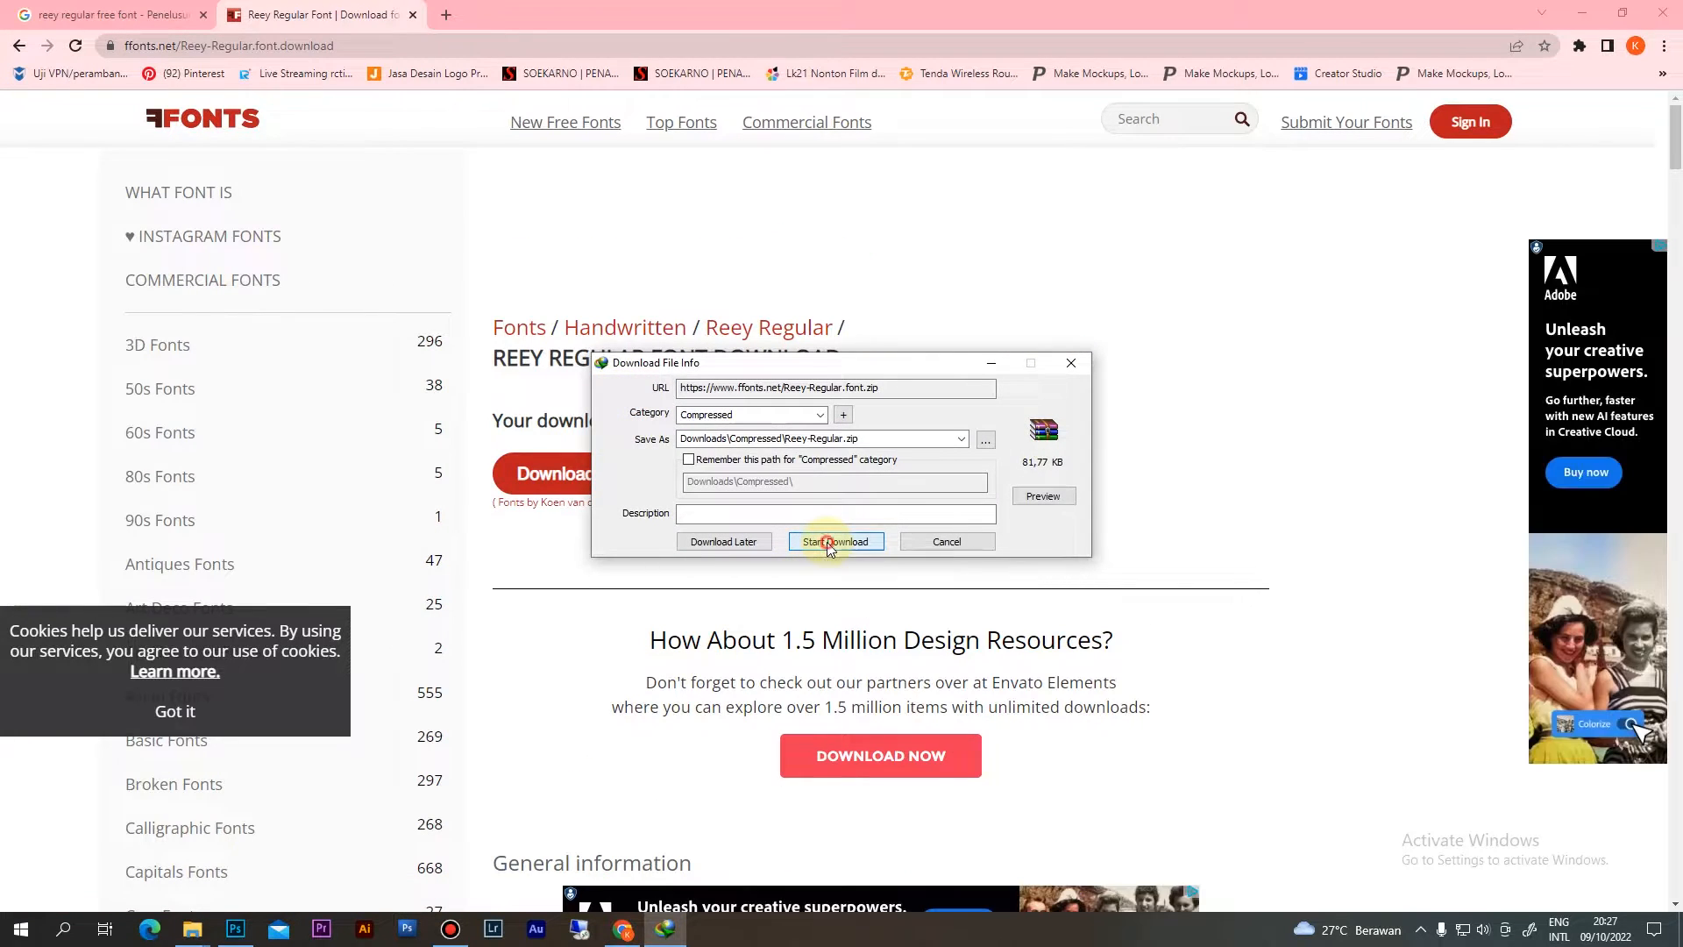
left_click(826, 549)
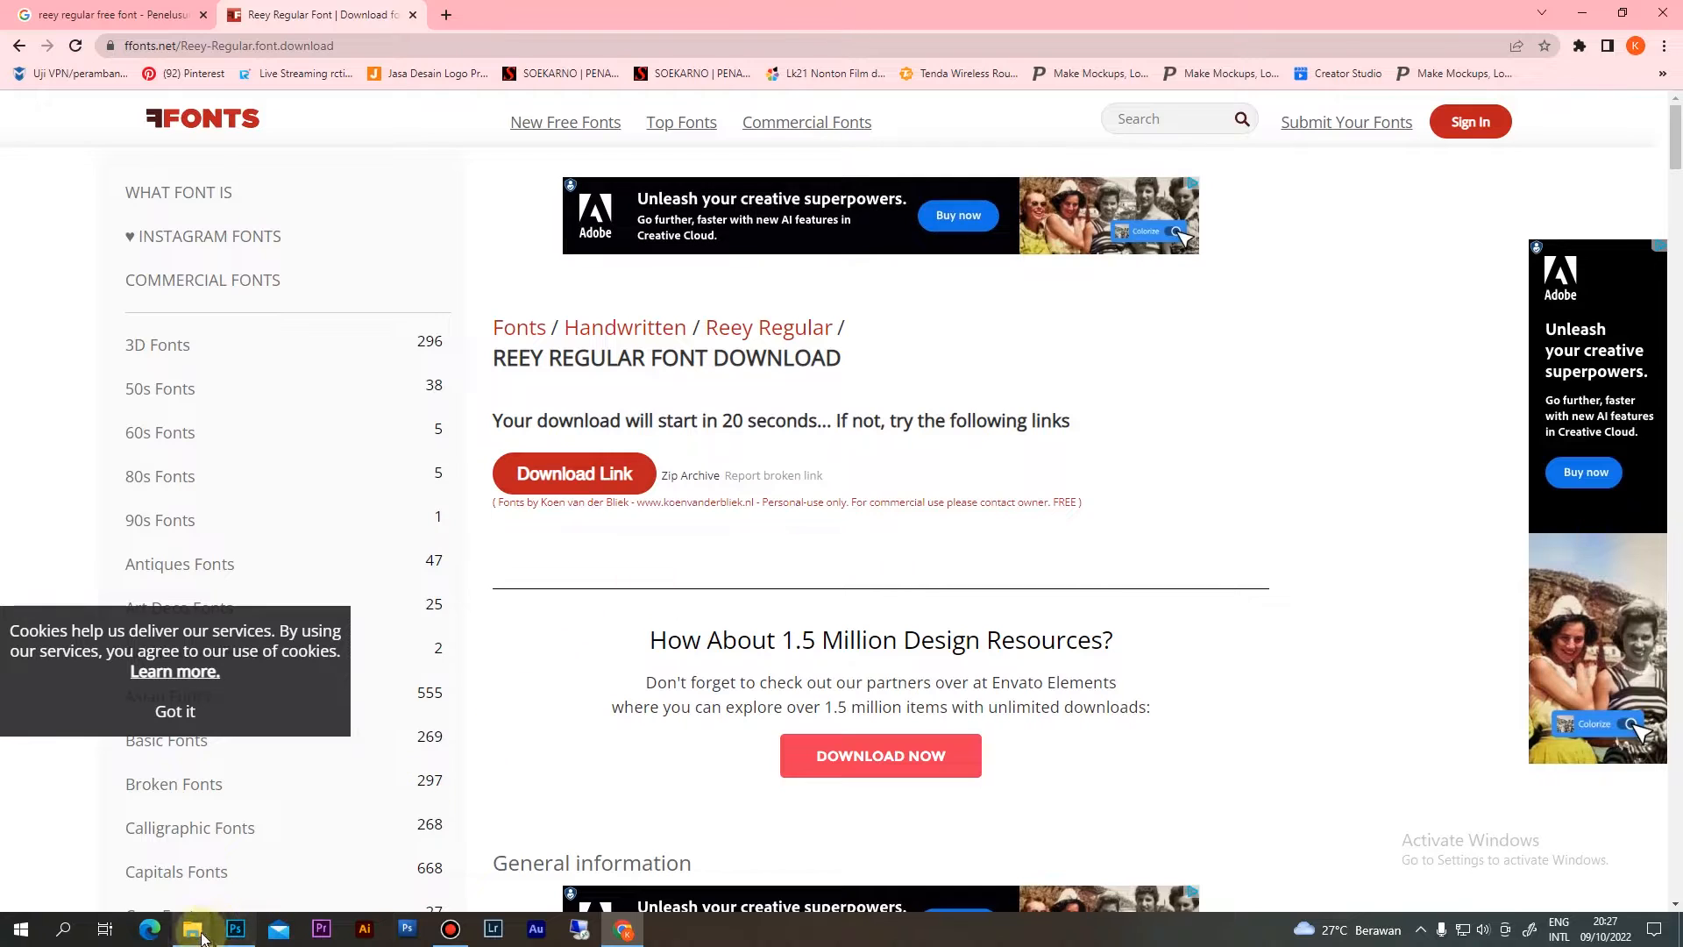
In File Explorer, move the Reey-Regular archive from the Downloads Compressed folder to the 24. POSTER URBAN folder
mouse_move(190, 939)
left_click(456, 863)
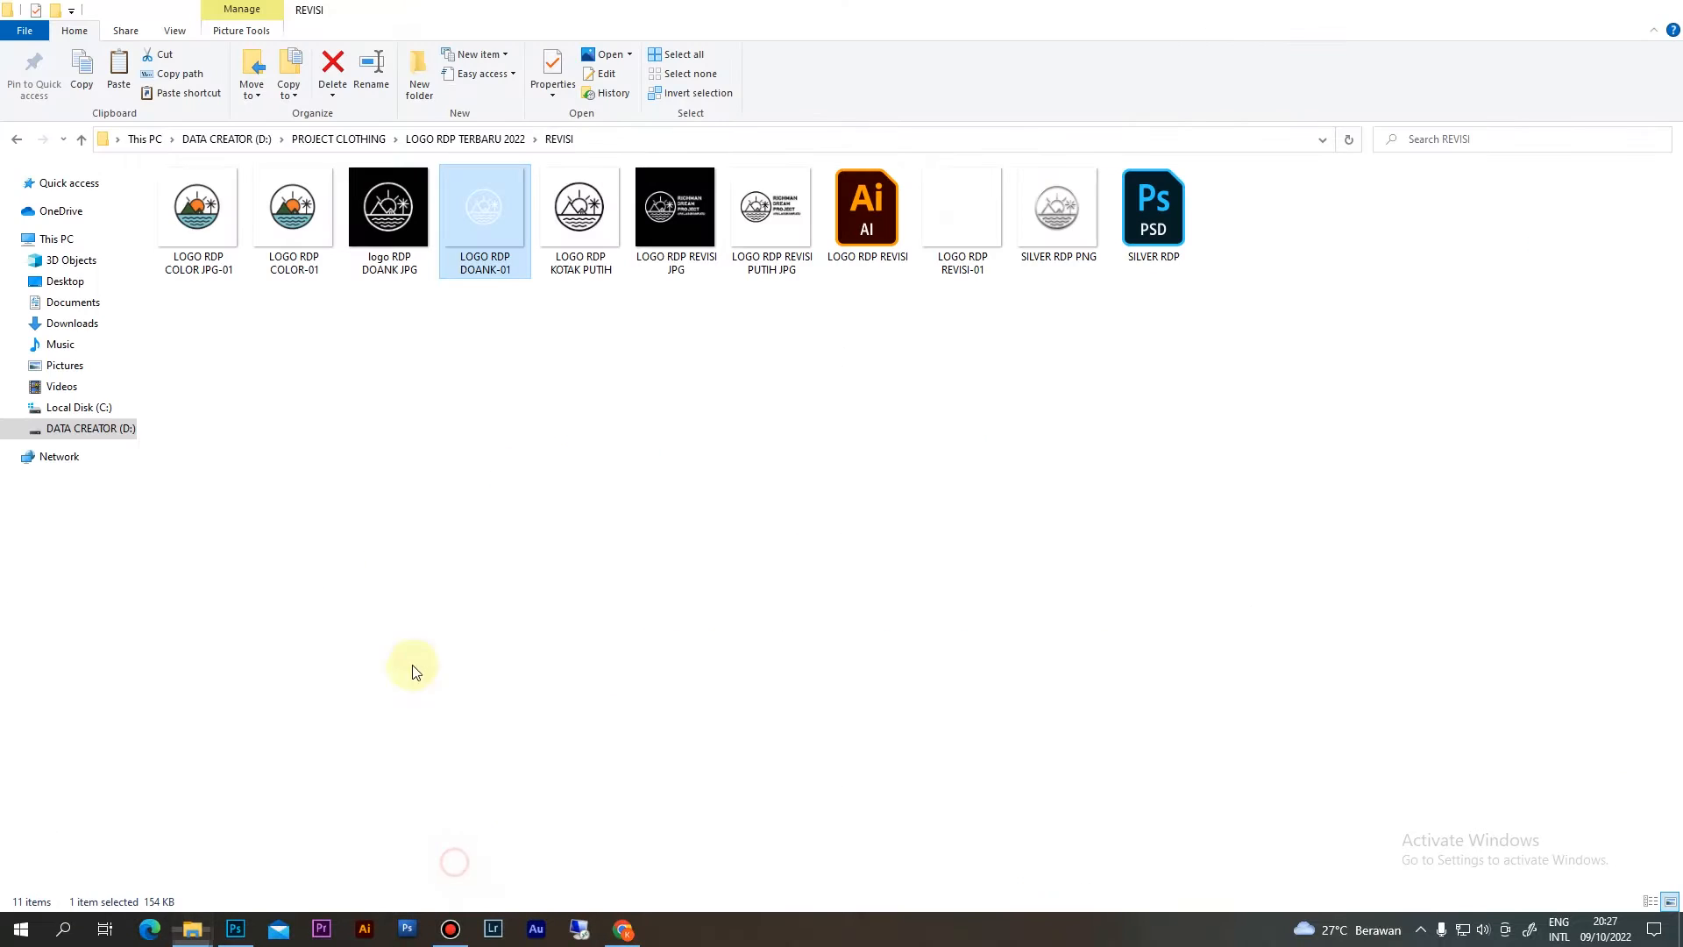
left_click(81, 326)
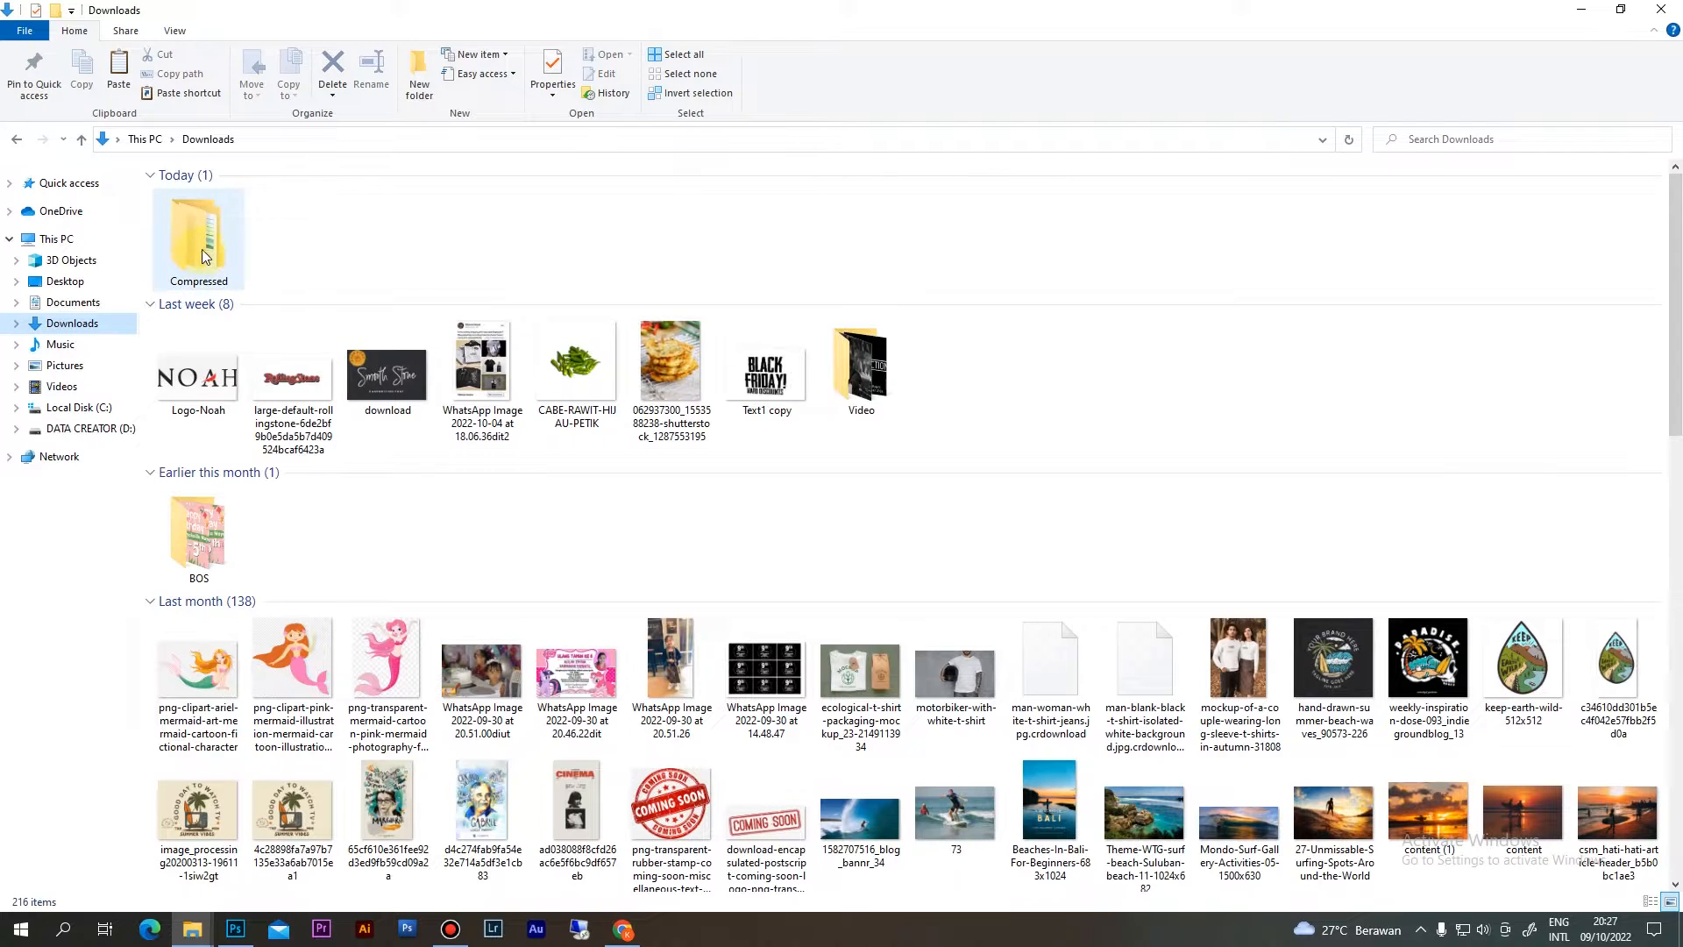
double_click(200, 245)
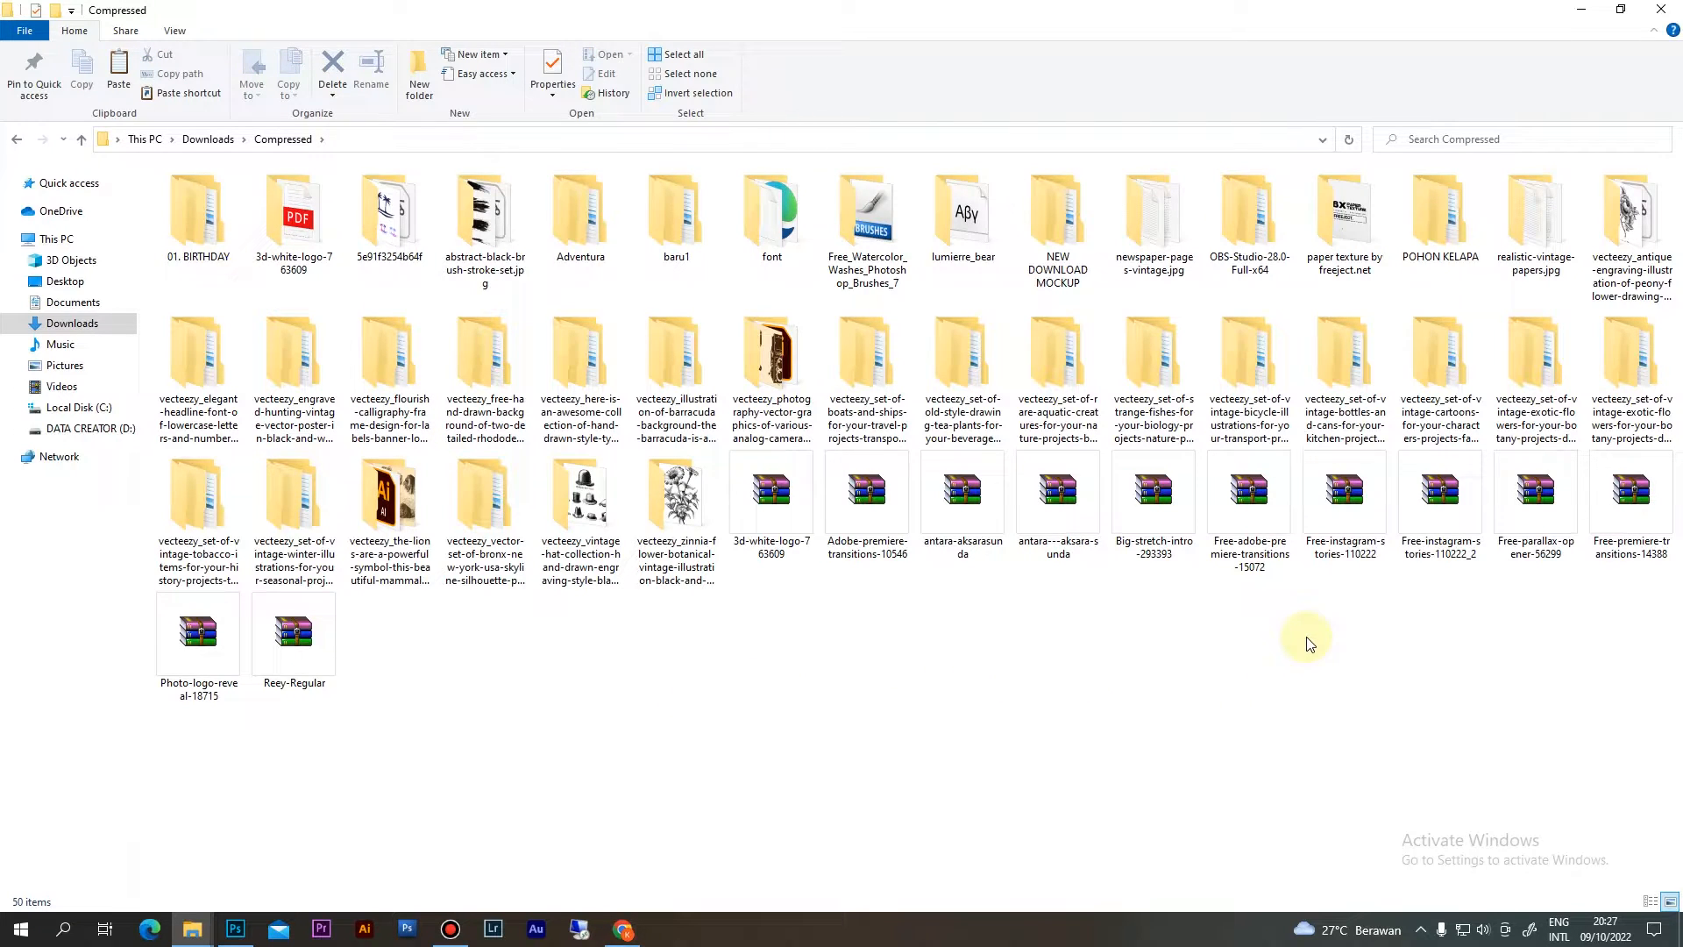
left_click(294, 648)
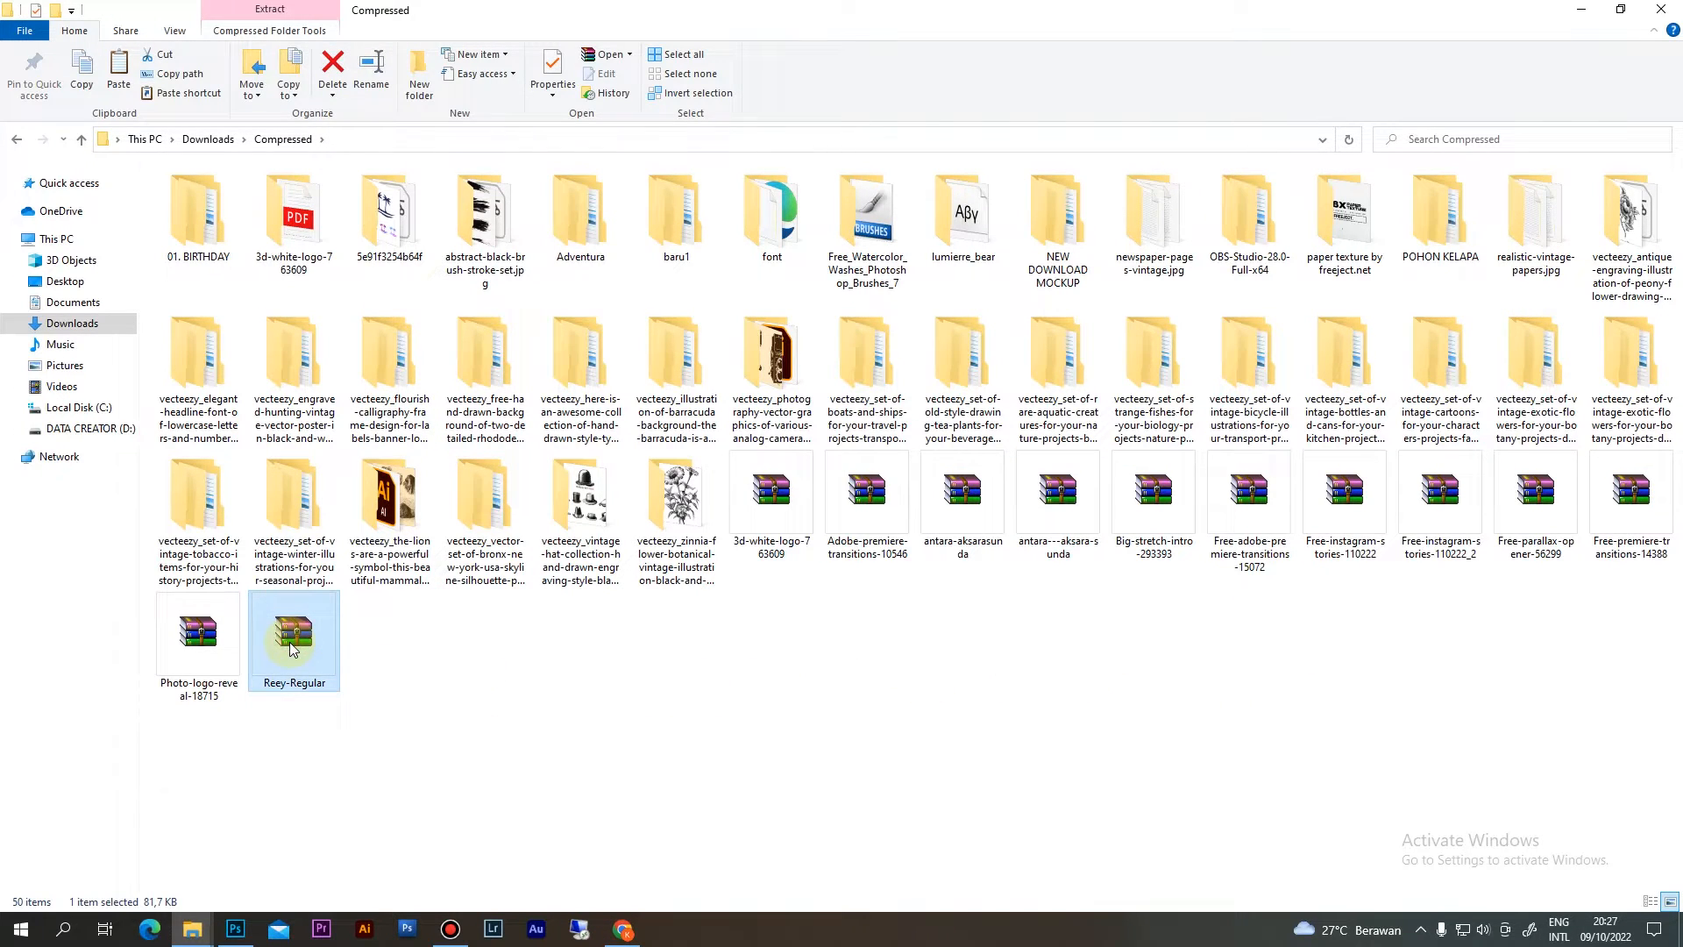
right_click(294, 648)
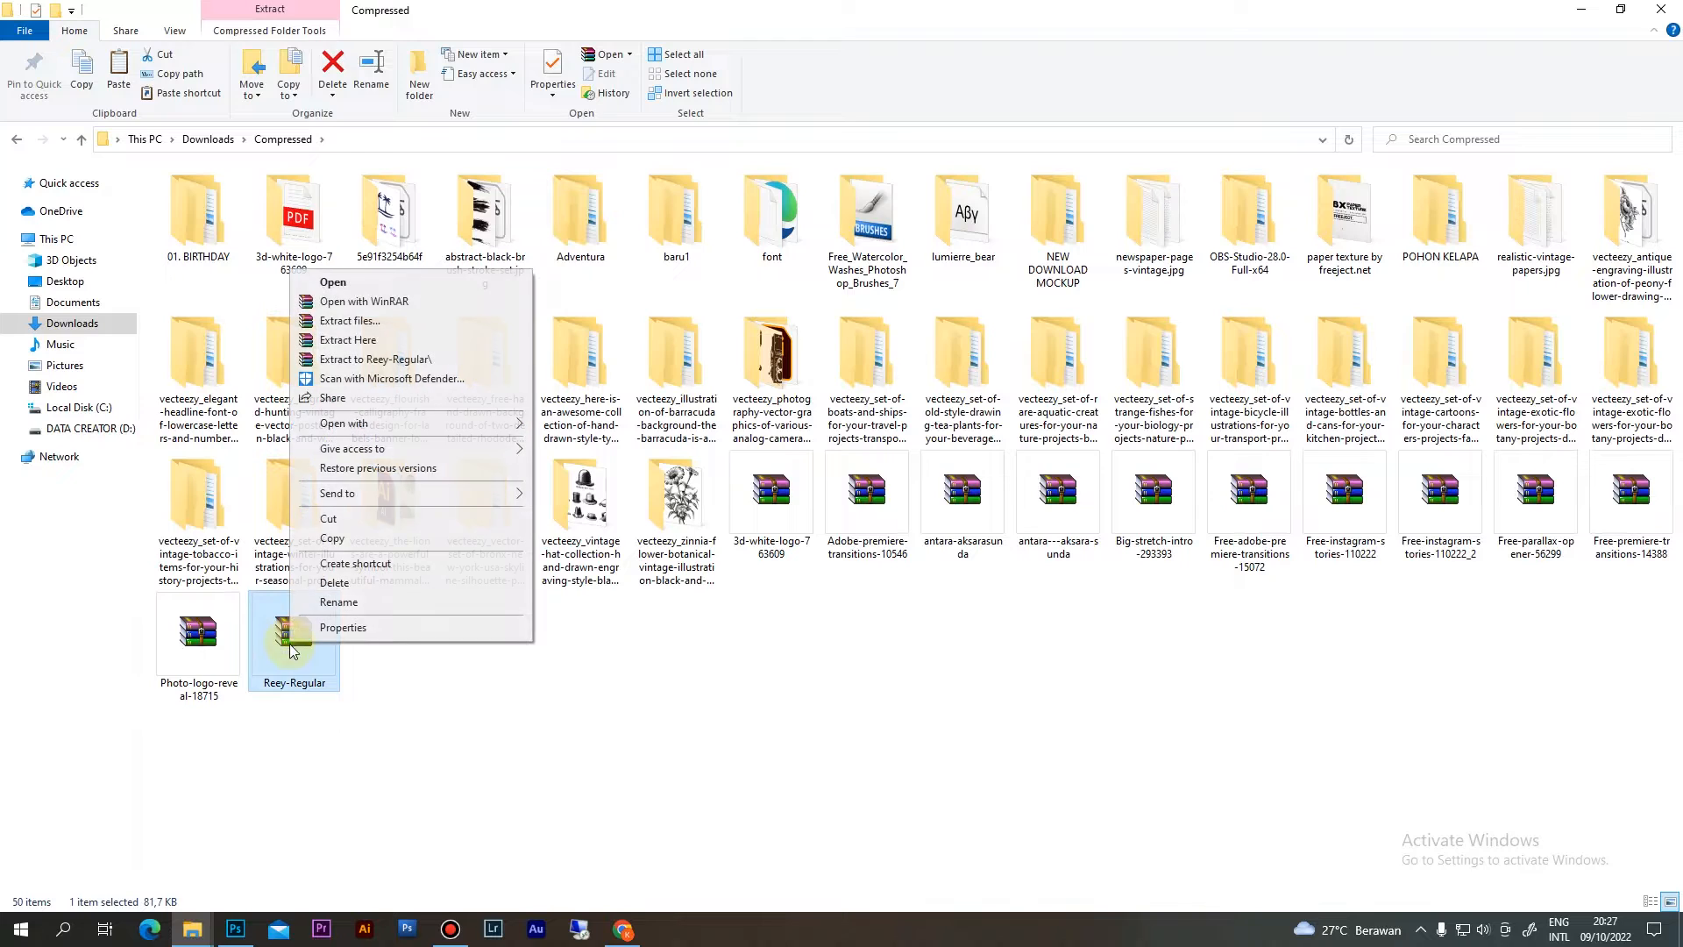
left_click(355, 519)
mouse_move(192, 928)
left_click(113, 871)
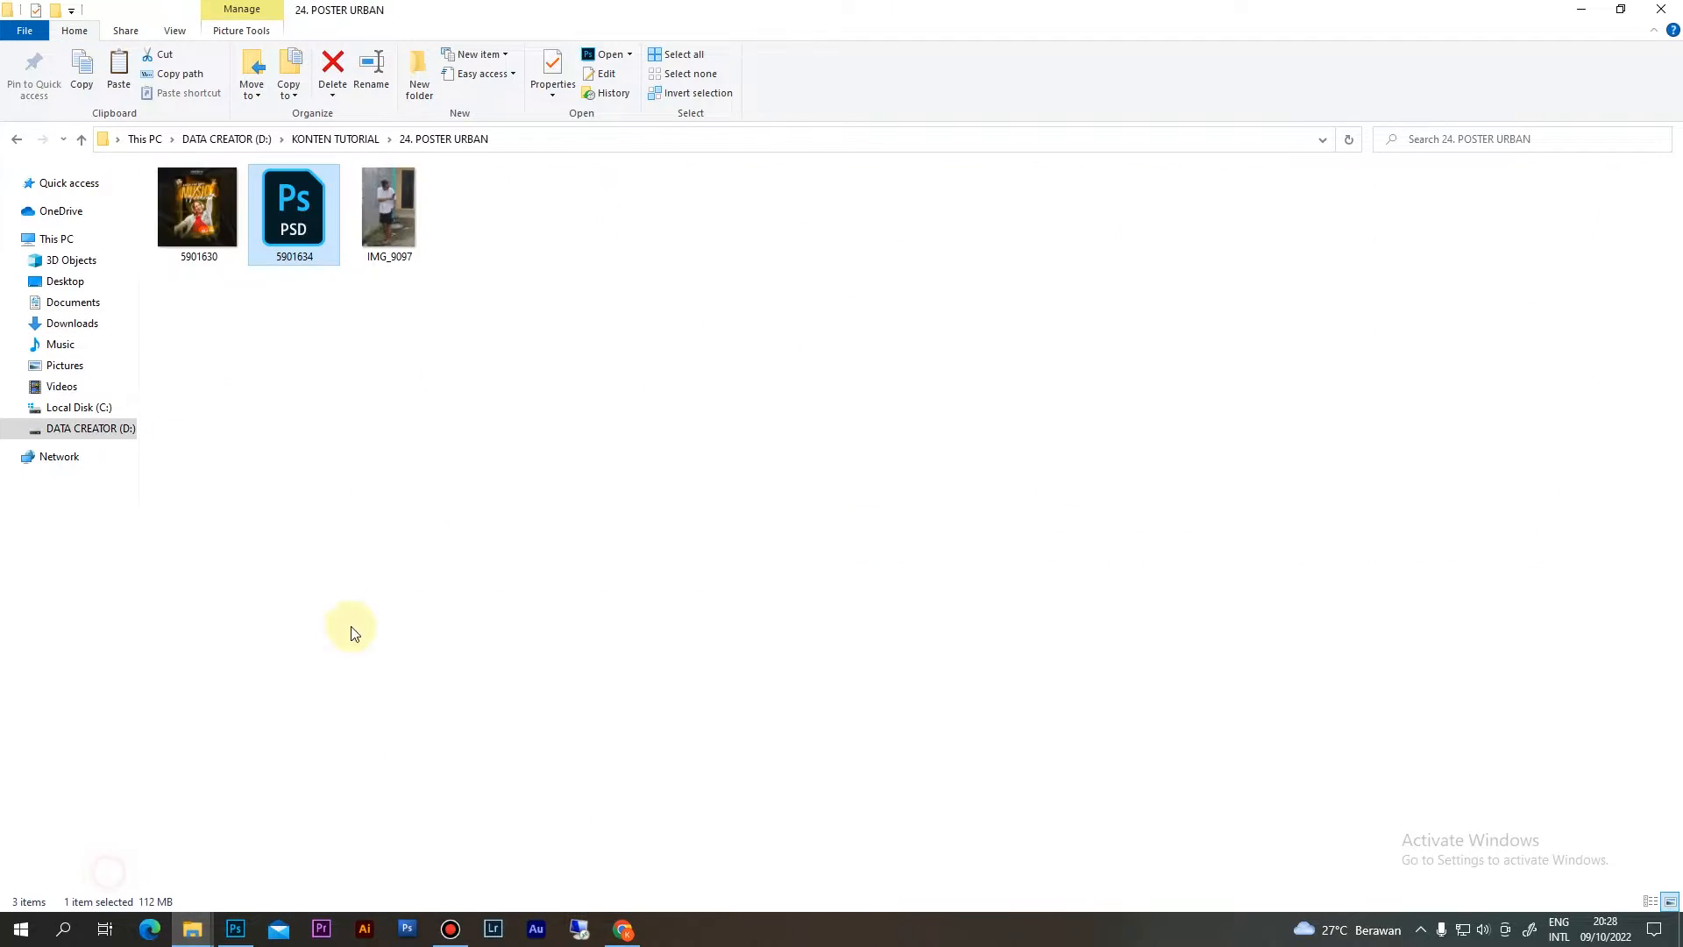
key("ctrl+v")
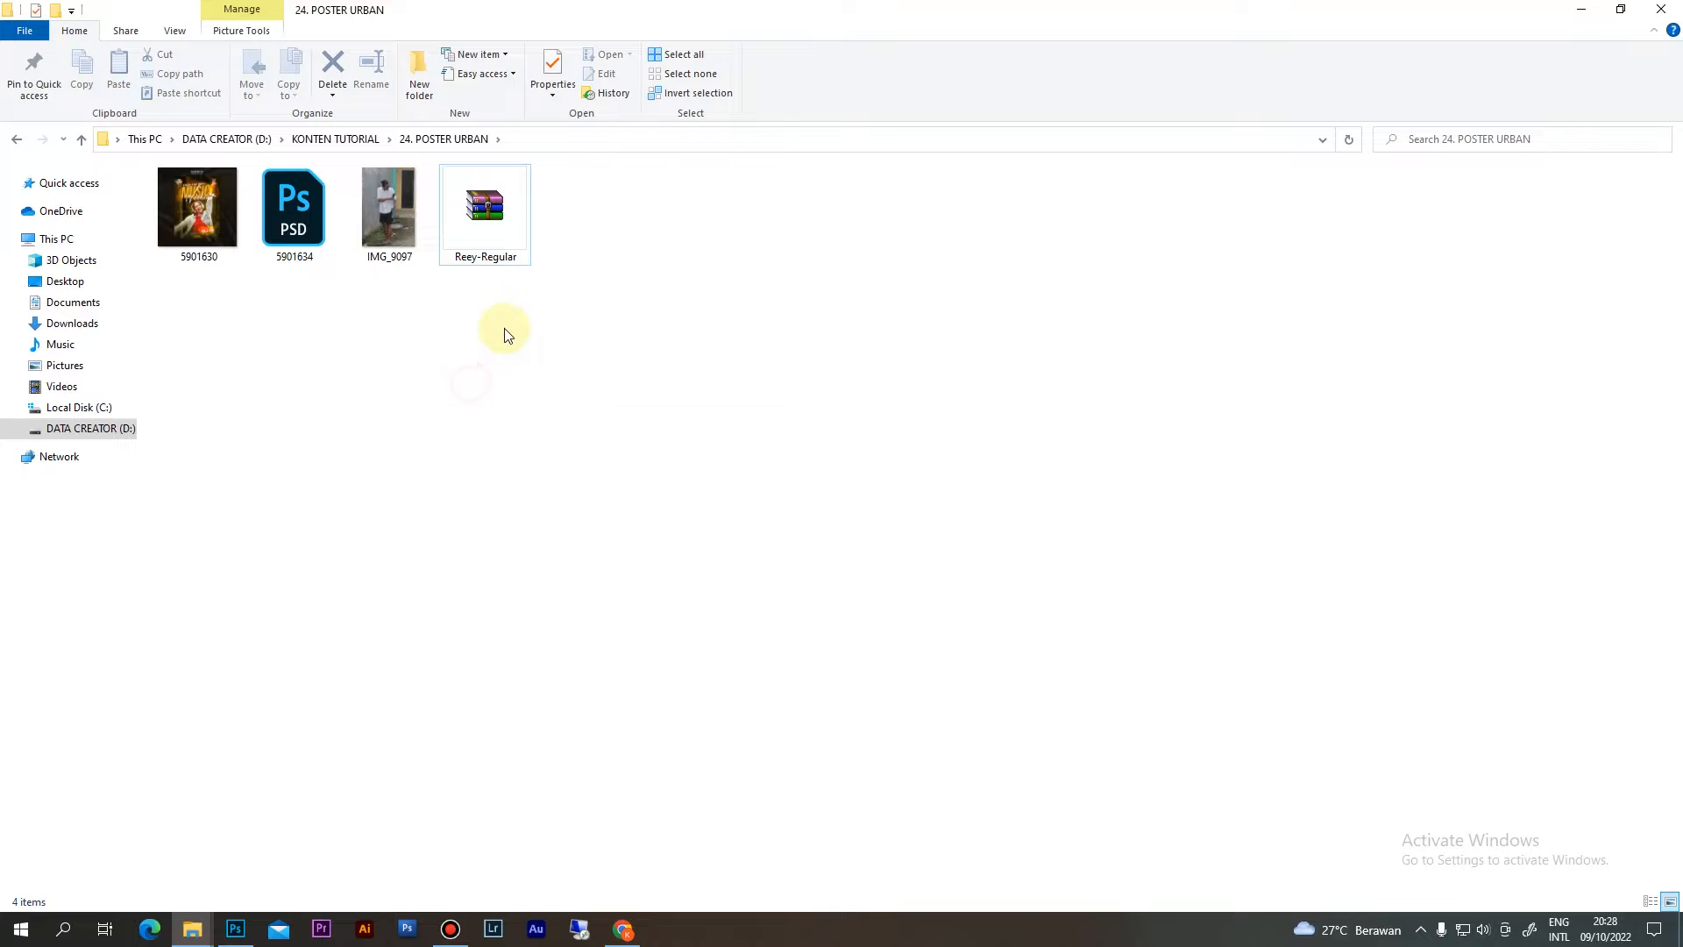
Install the Reey-Regular.otf font from the Reey-Regular archive, closing the font preview and the archive window
left_click(489, 215)
double_click(489, 215)
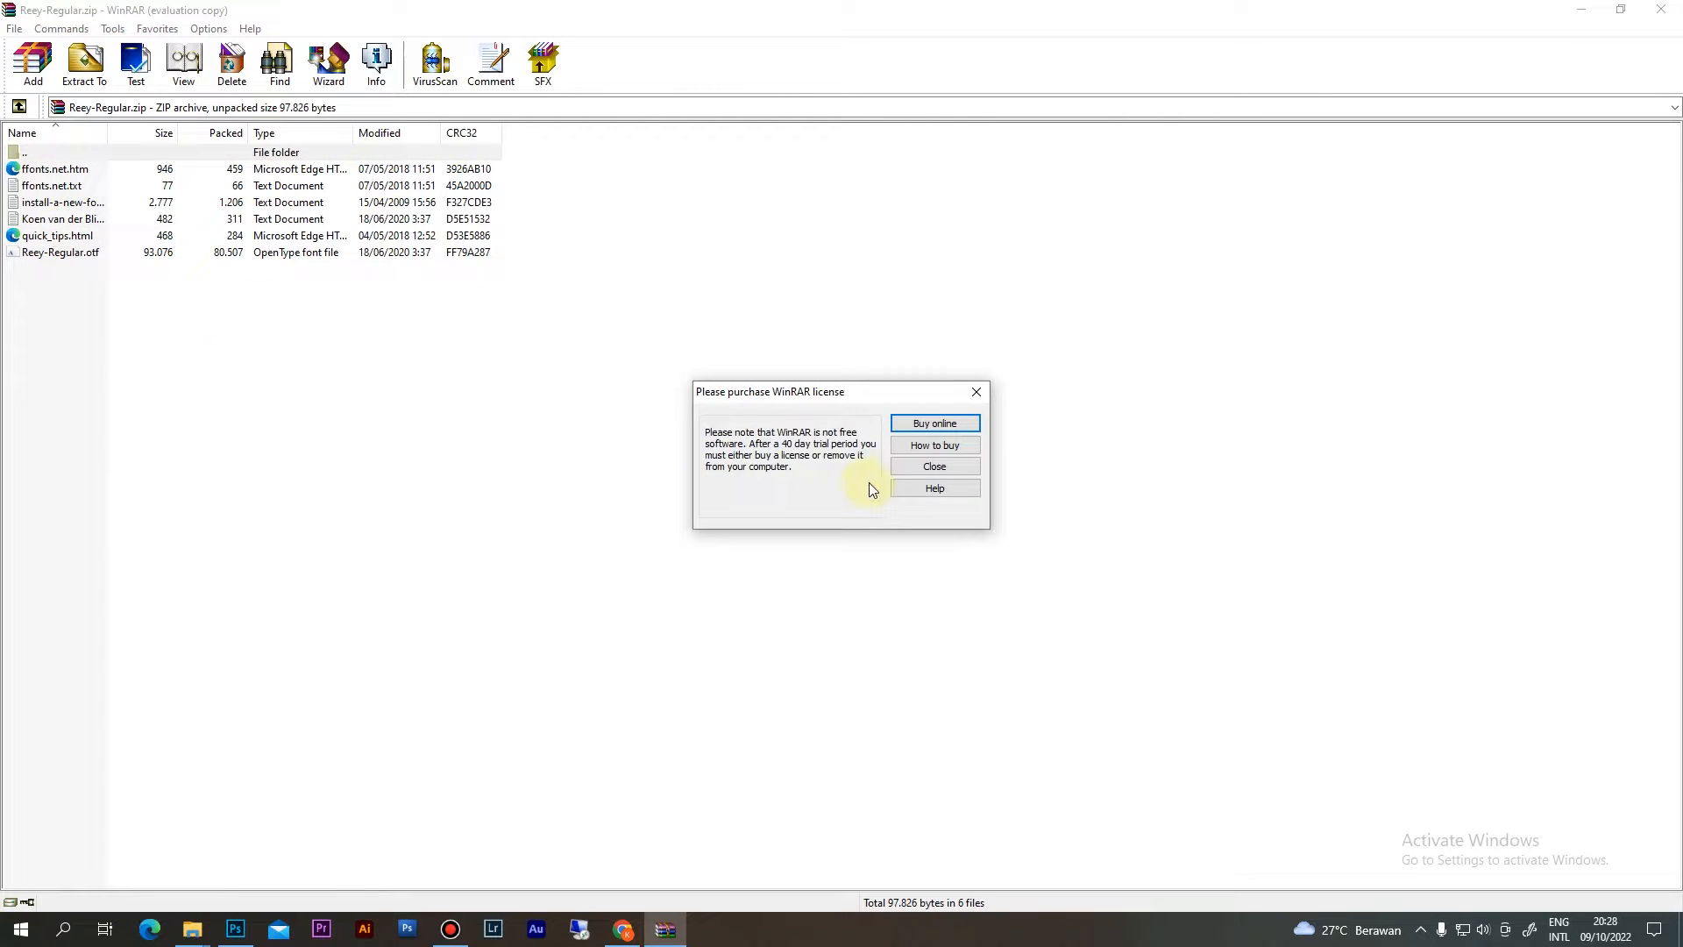
key("Escape")
double_click(62, 252)
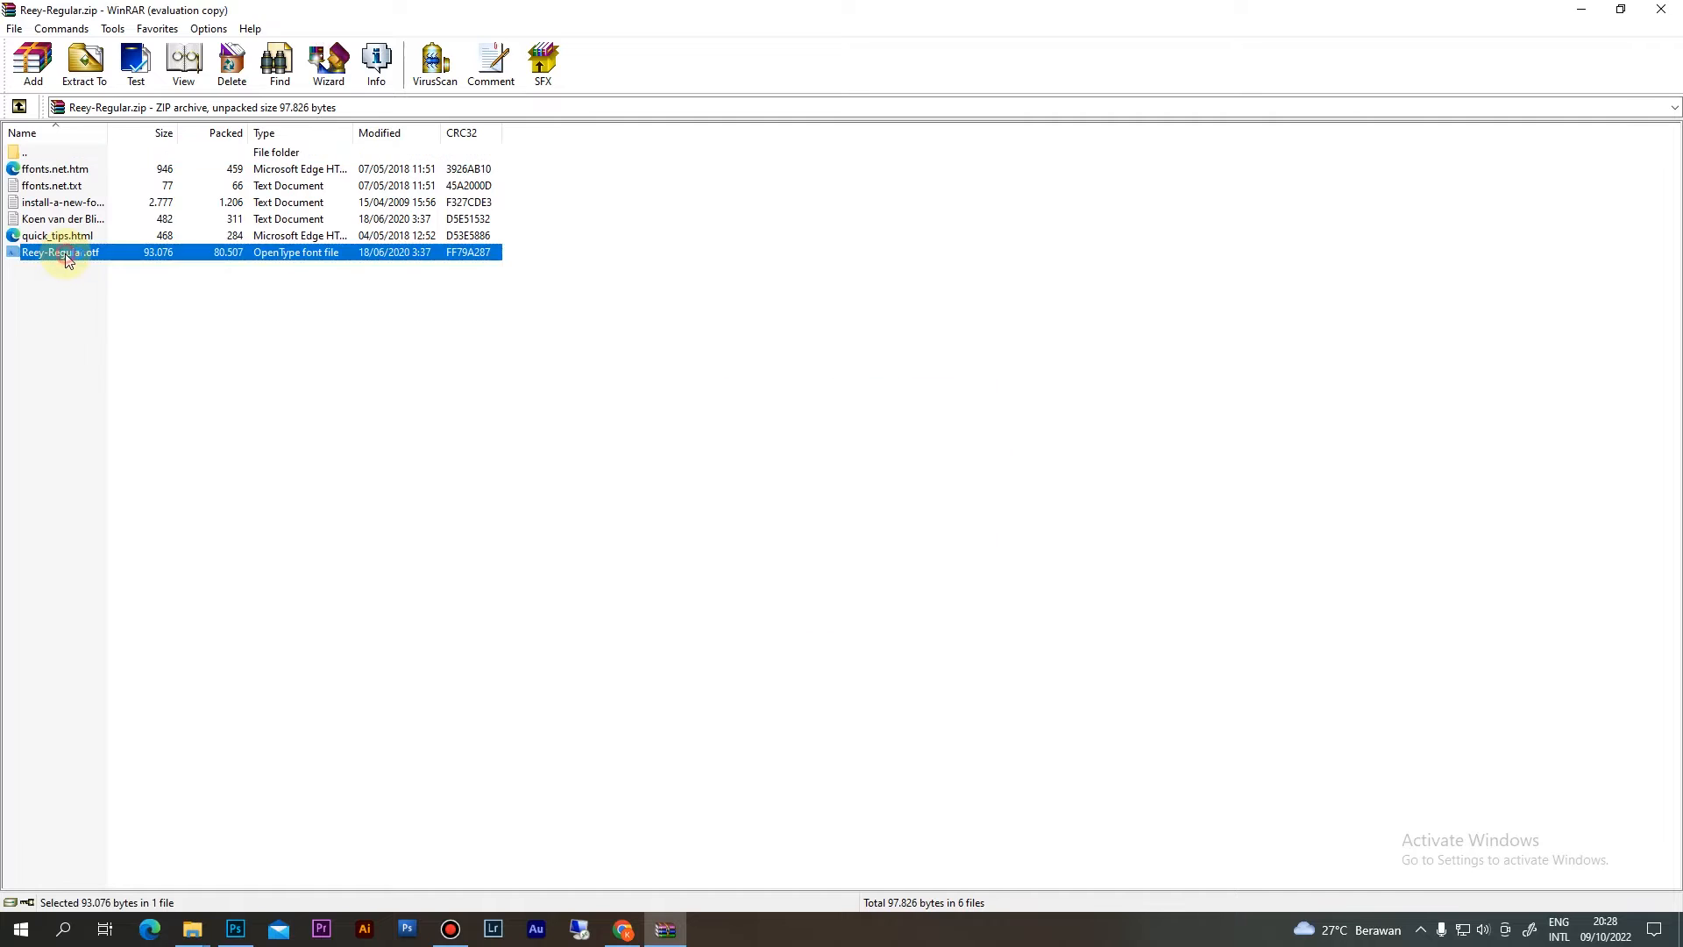
left_click(168, 138)
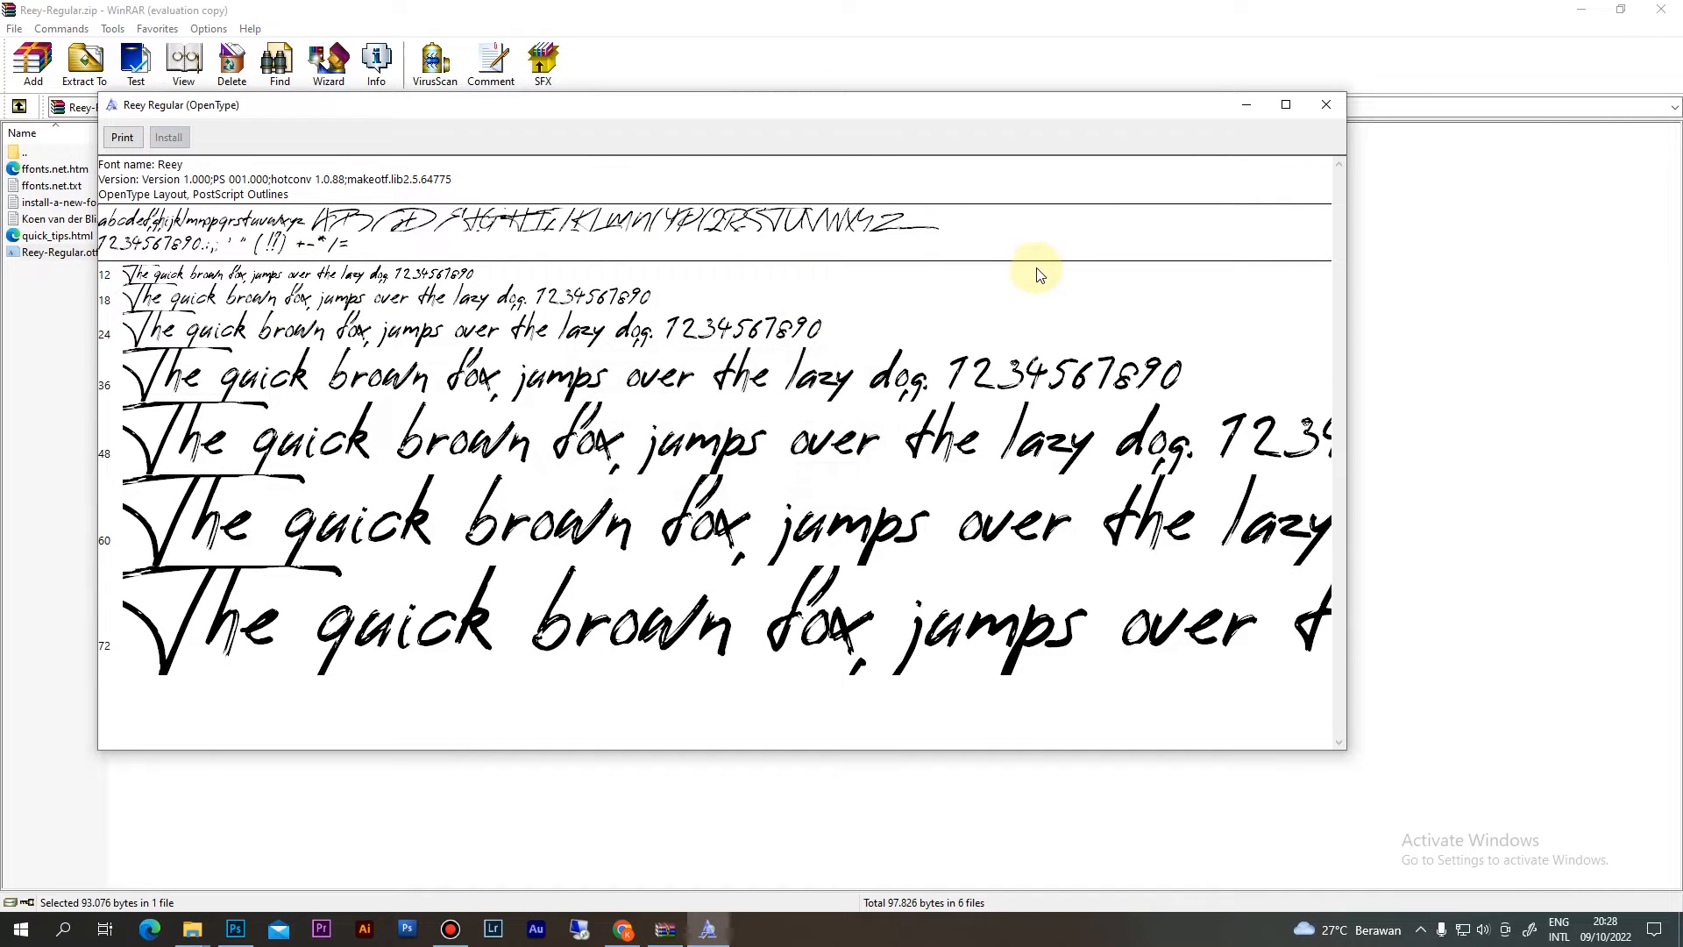
left_click(1326, 105)
left_click(1660, 9)
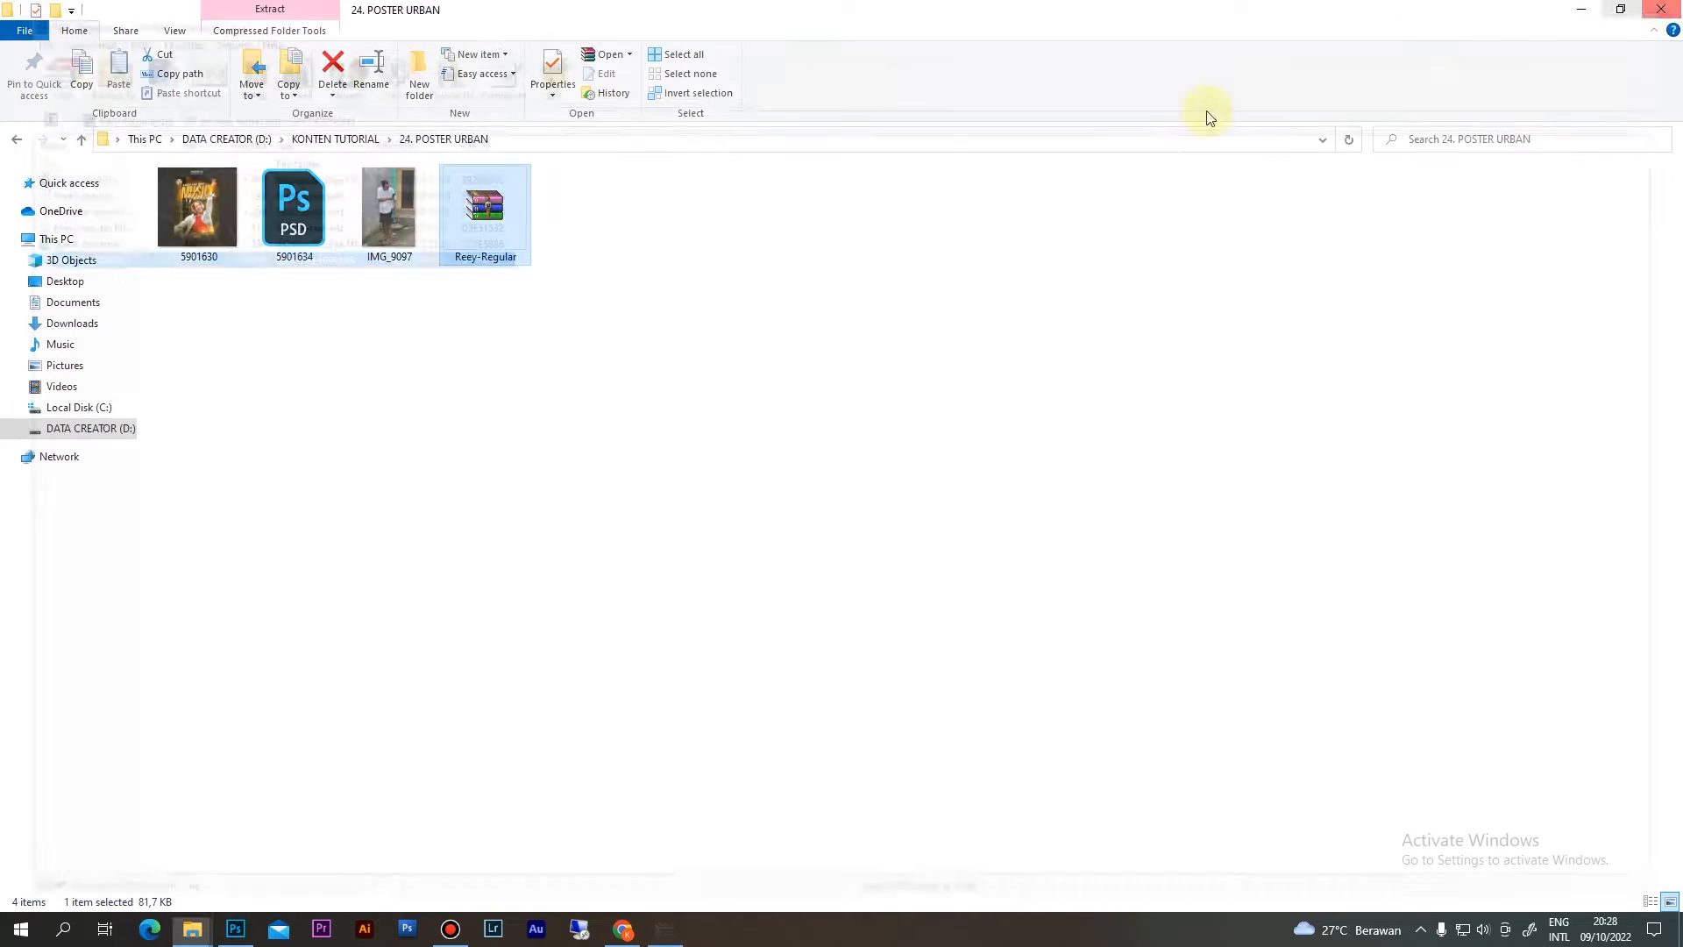
Return to Photoshop, cancel the font substitution and open the Weekend text layer for editing, accepting the layout update
left_click(235, 928)
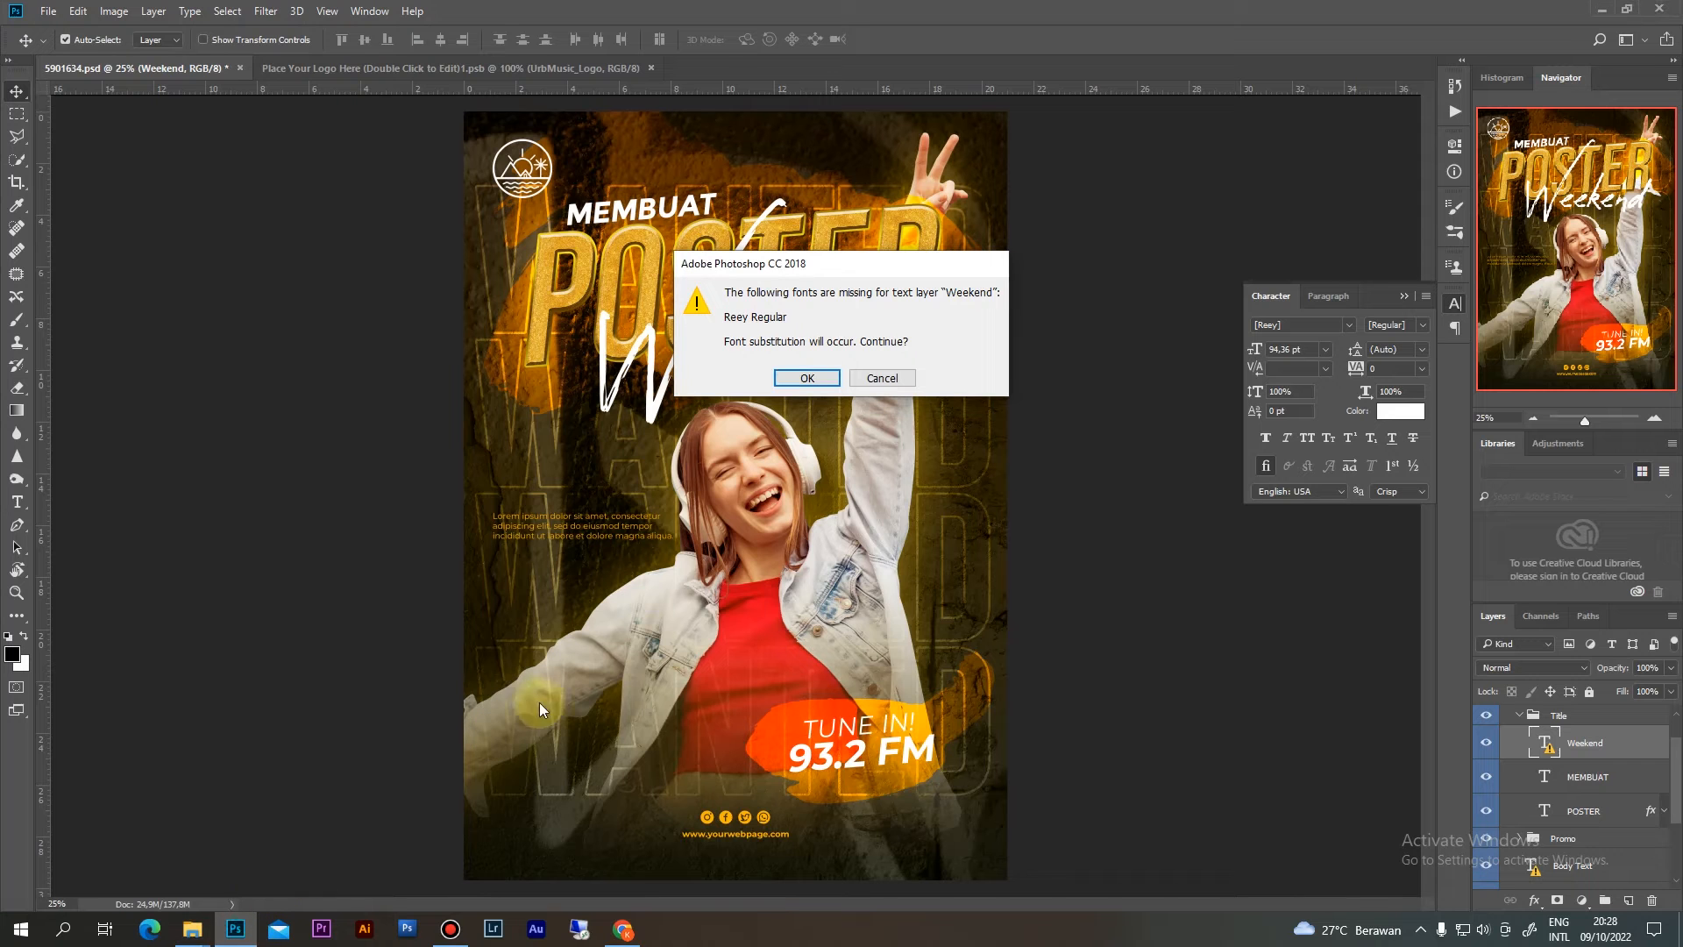
left_click(880, 378)
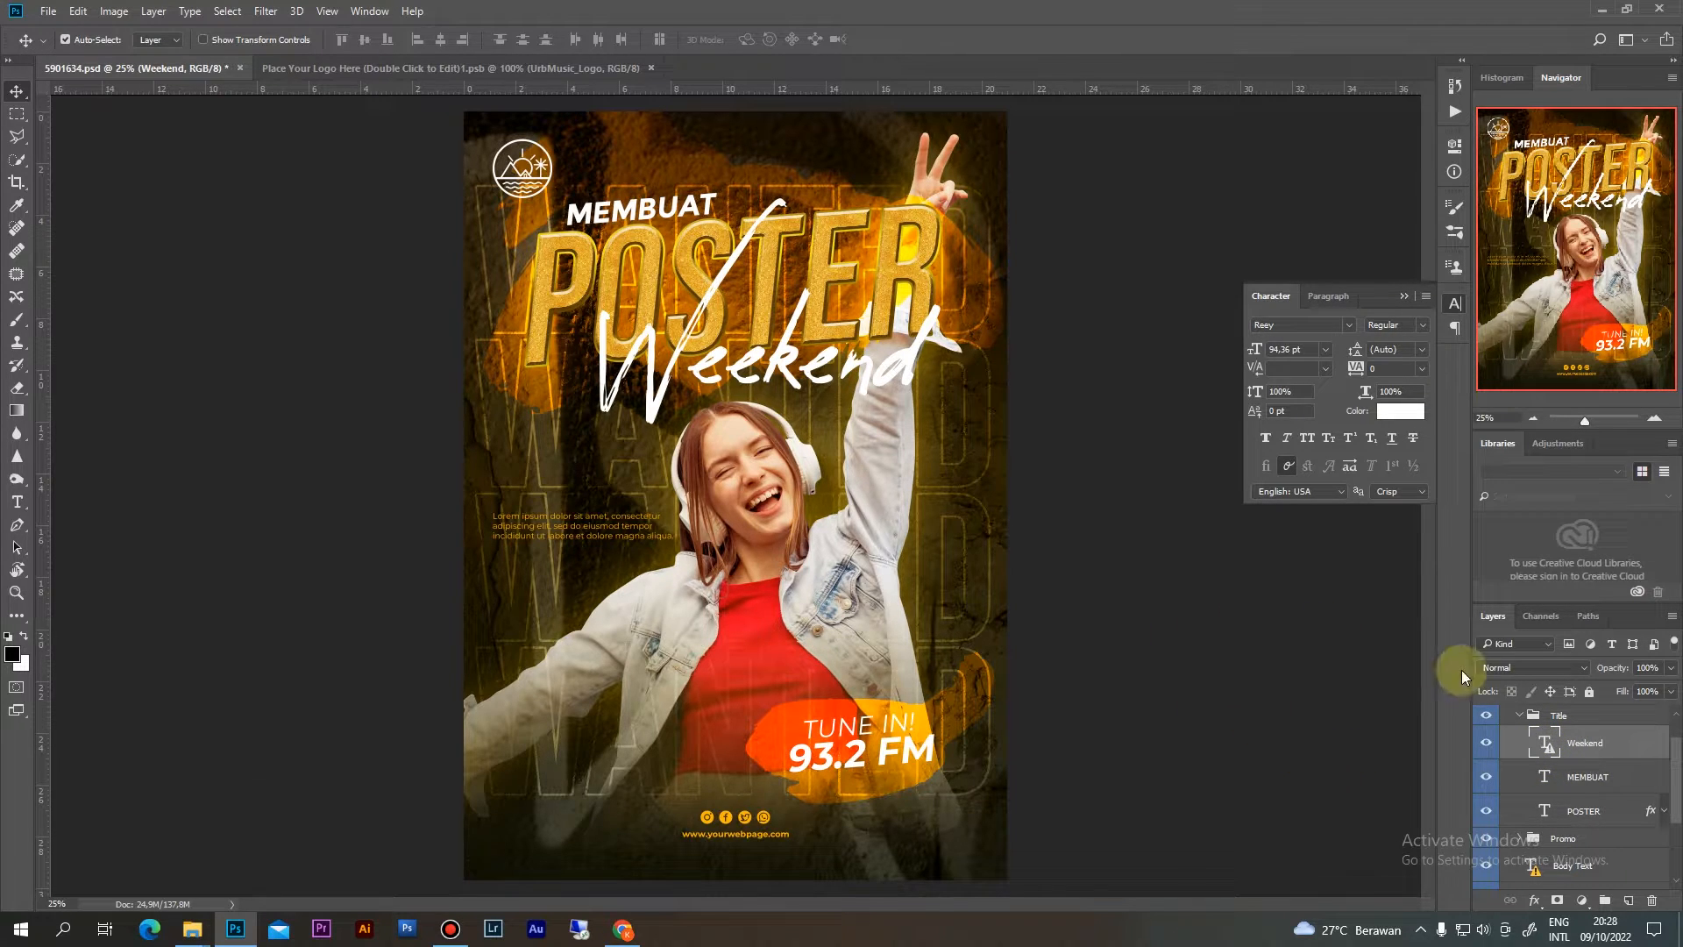
double_click(1545, 745)
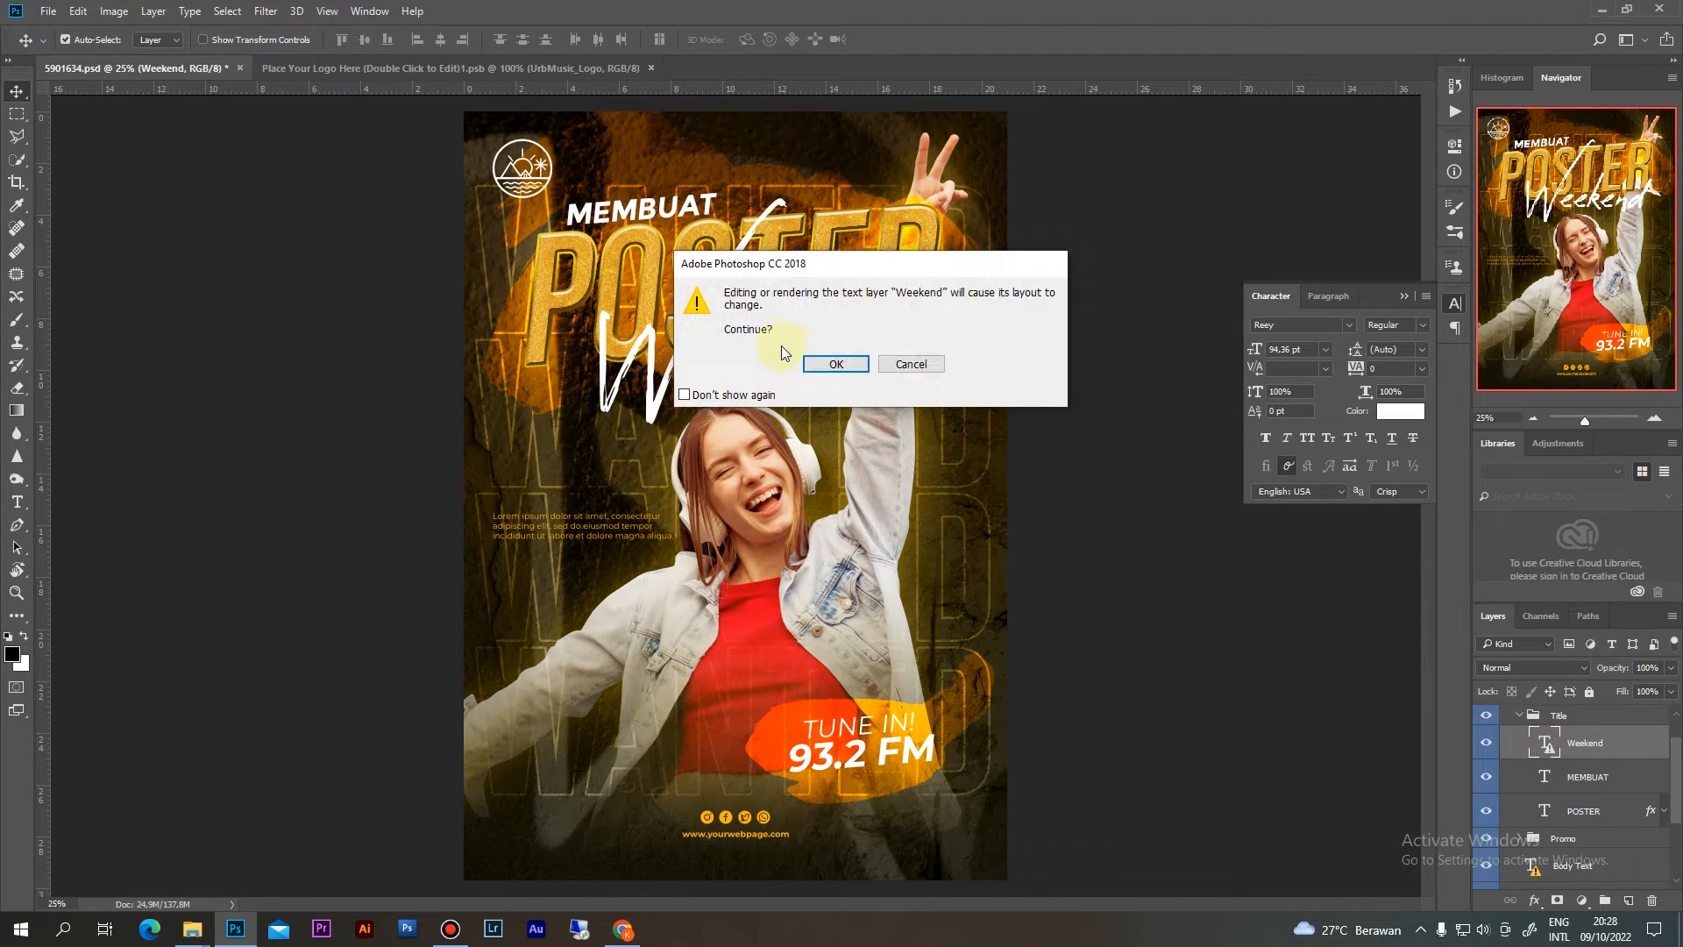
left_click(831, 365)
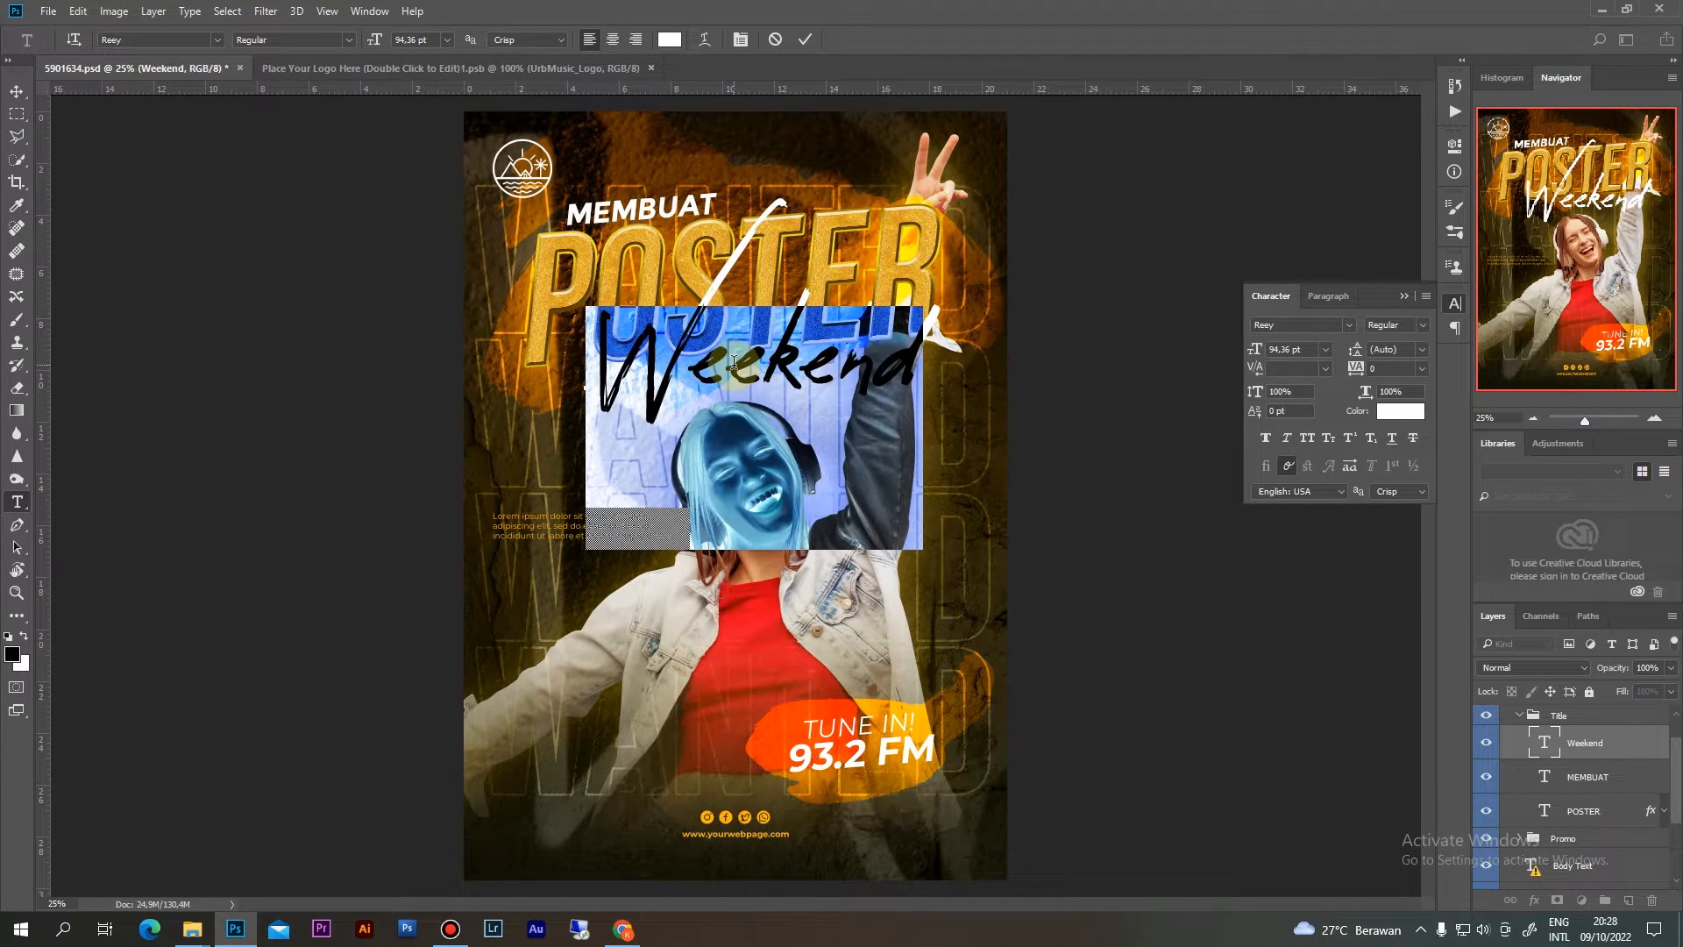
Replace the Weekend text with Urban, commit the edit and collapse the Title layer group
type("Ur")
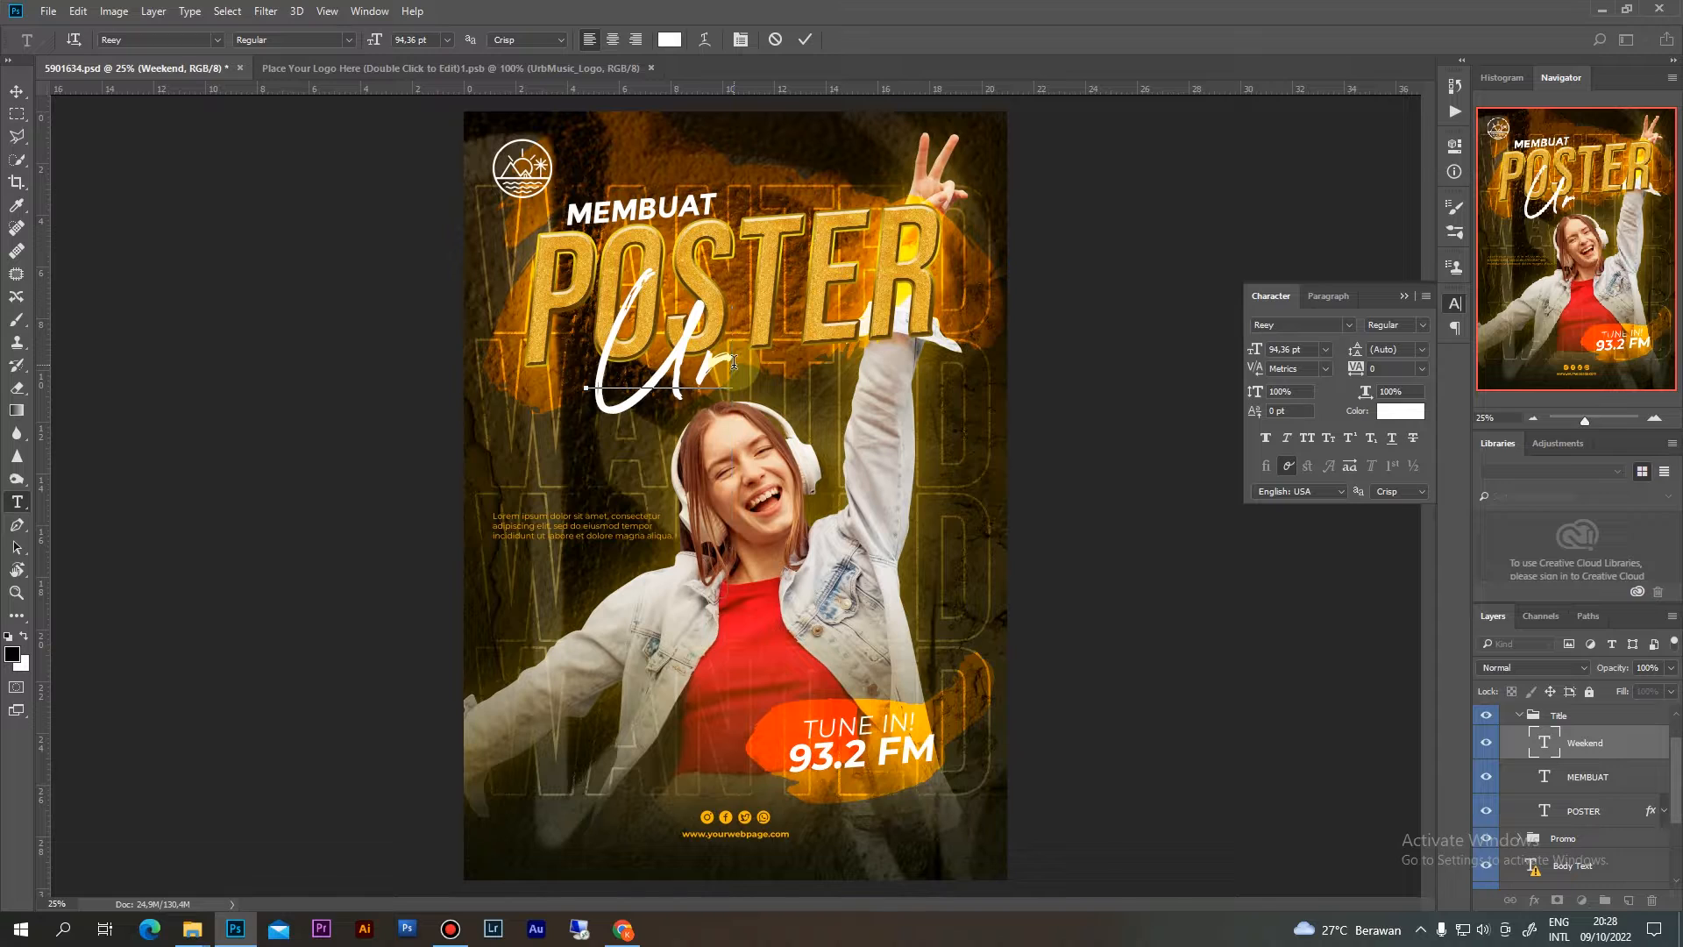
type("ban")
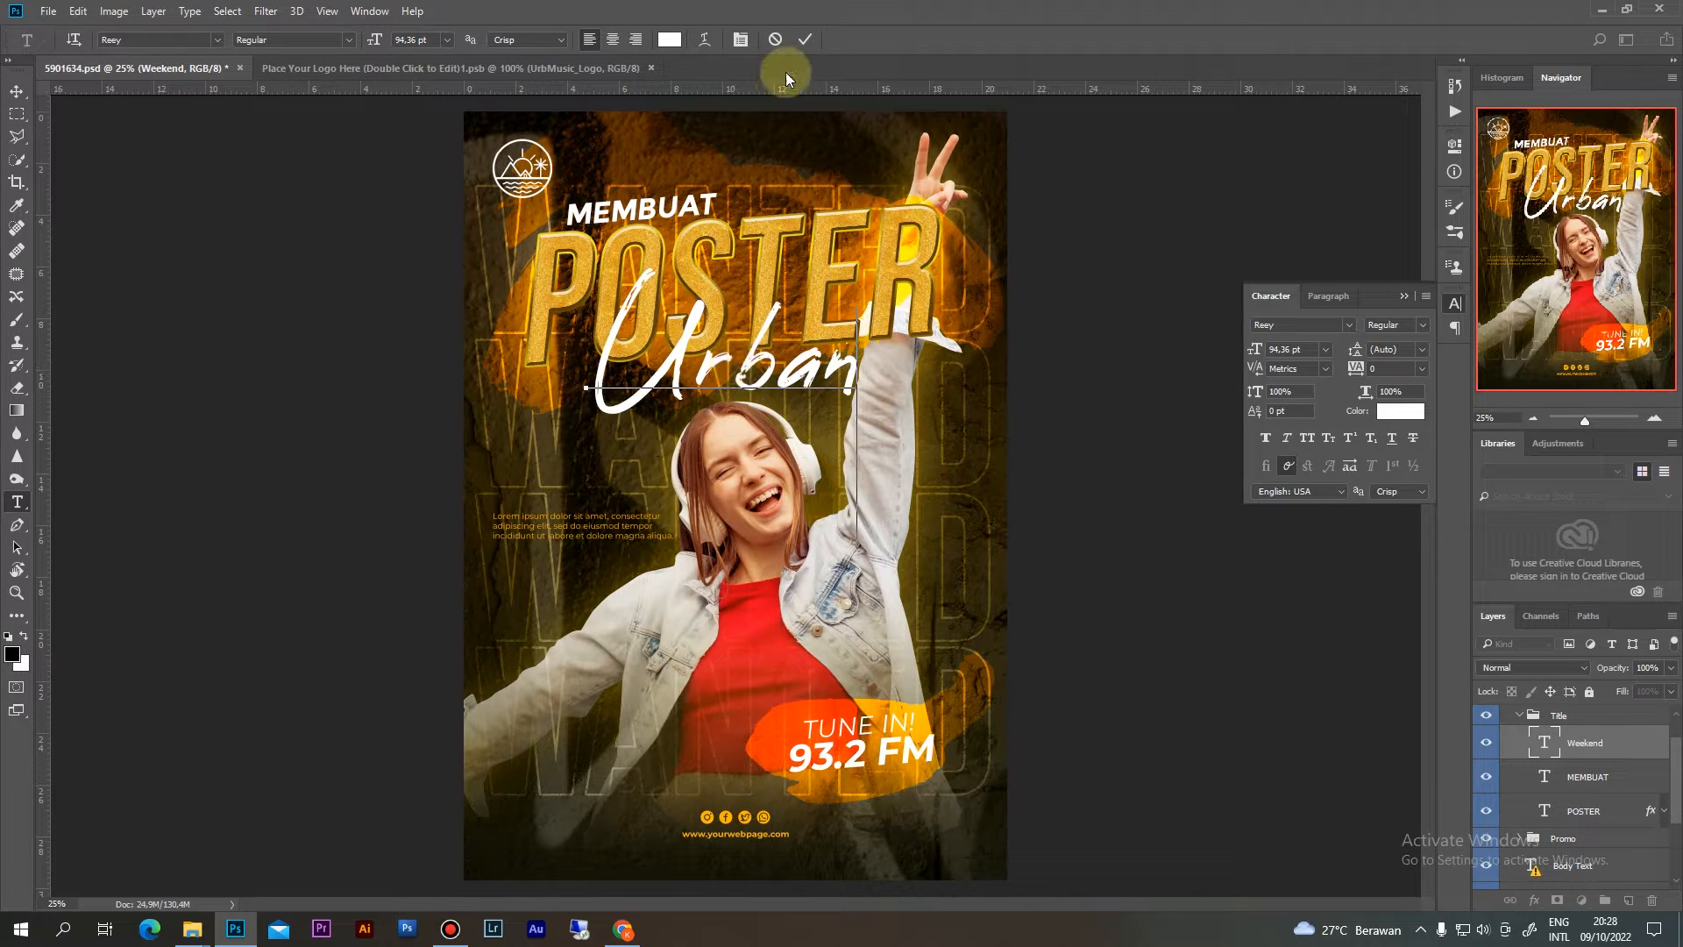
left_click(802, 41)
key("v")
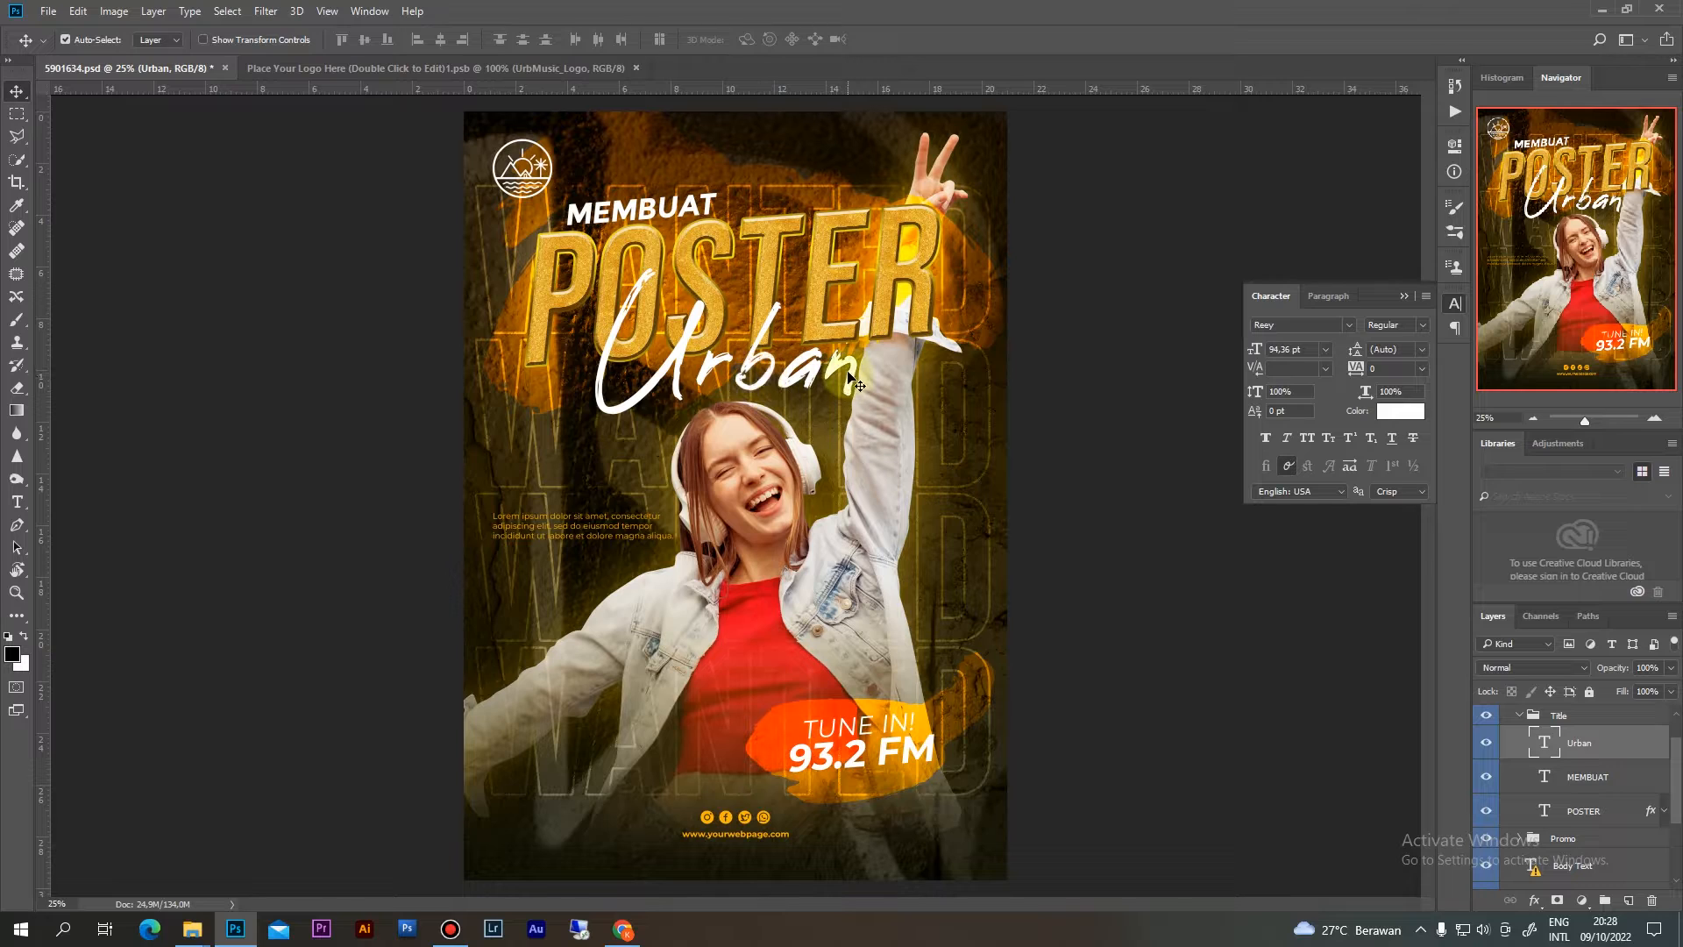
left_click(1519, 719)
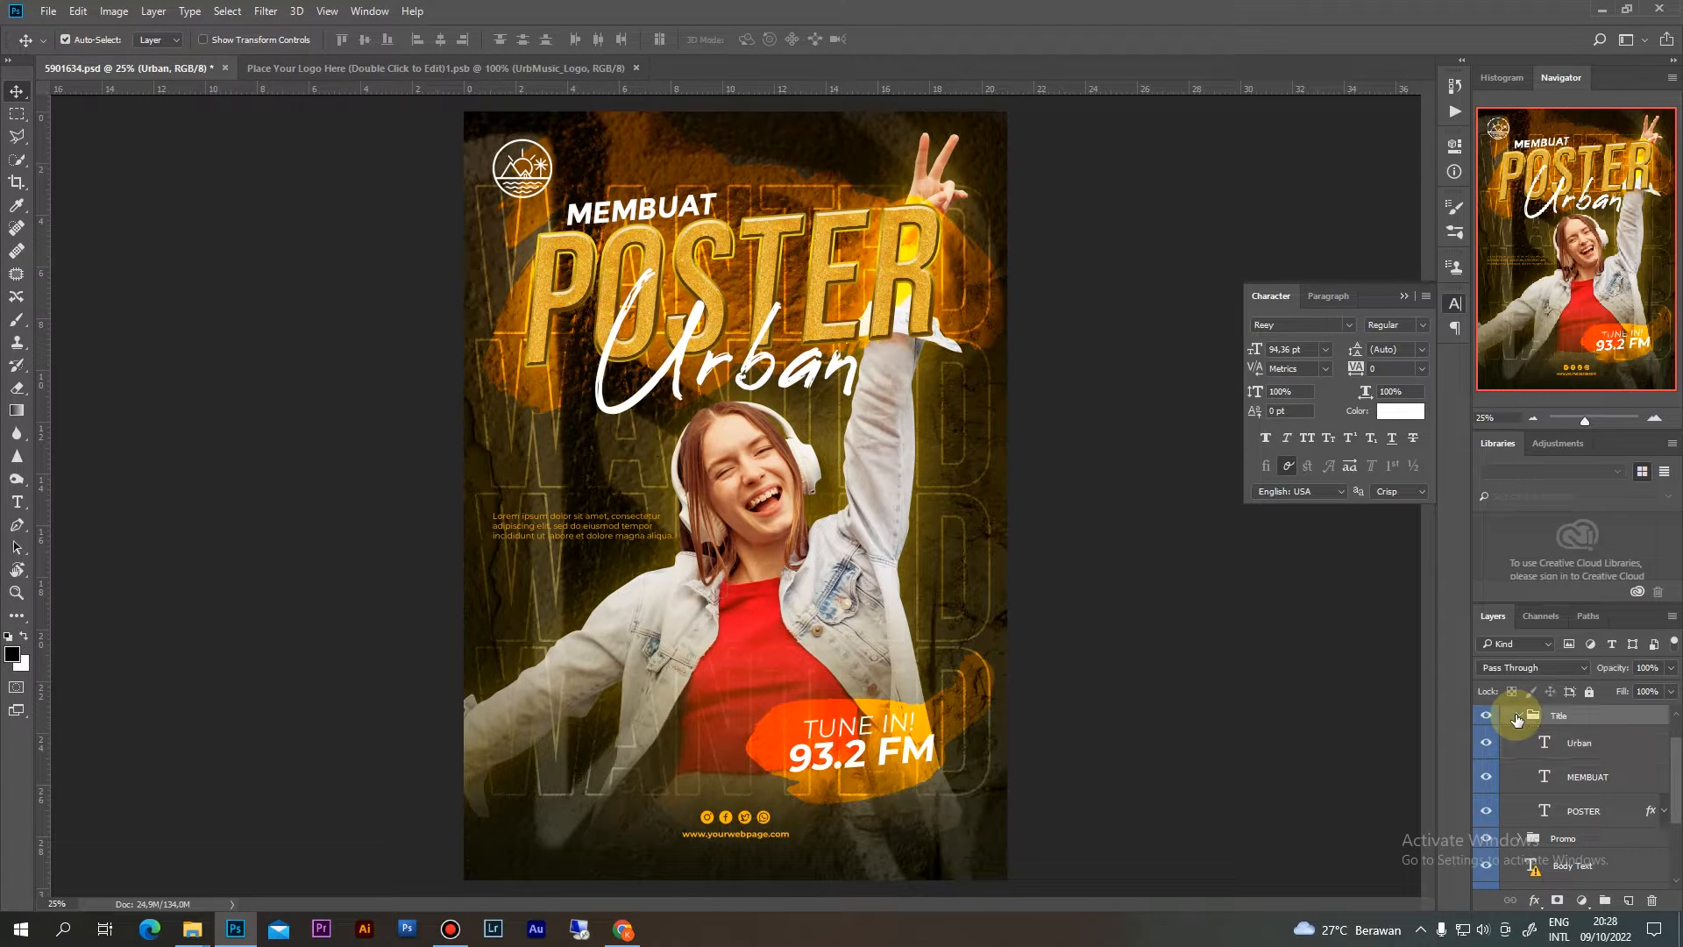
left_click(1520, 717)
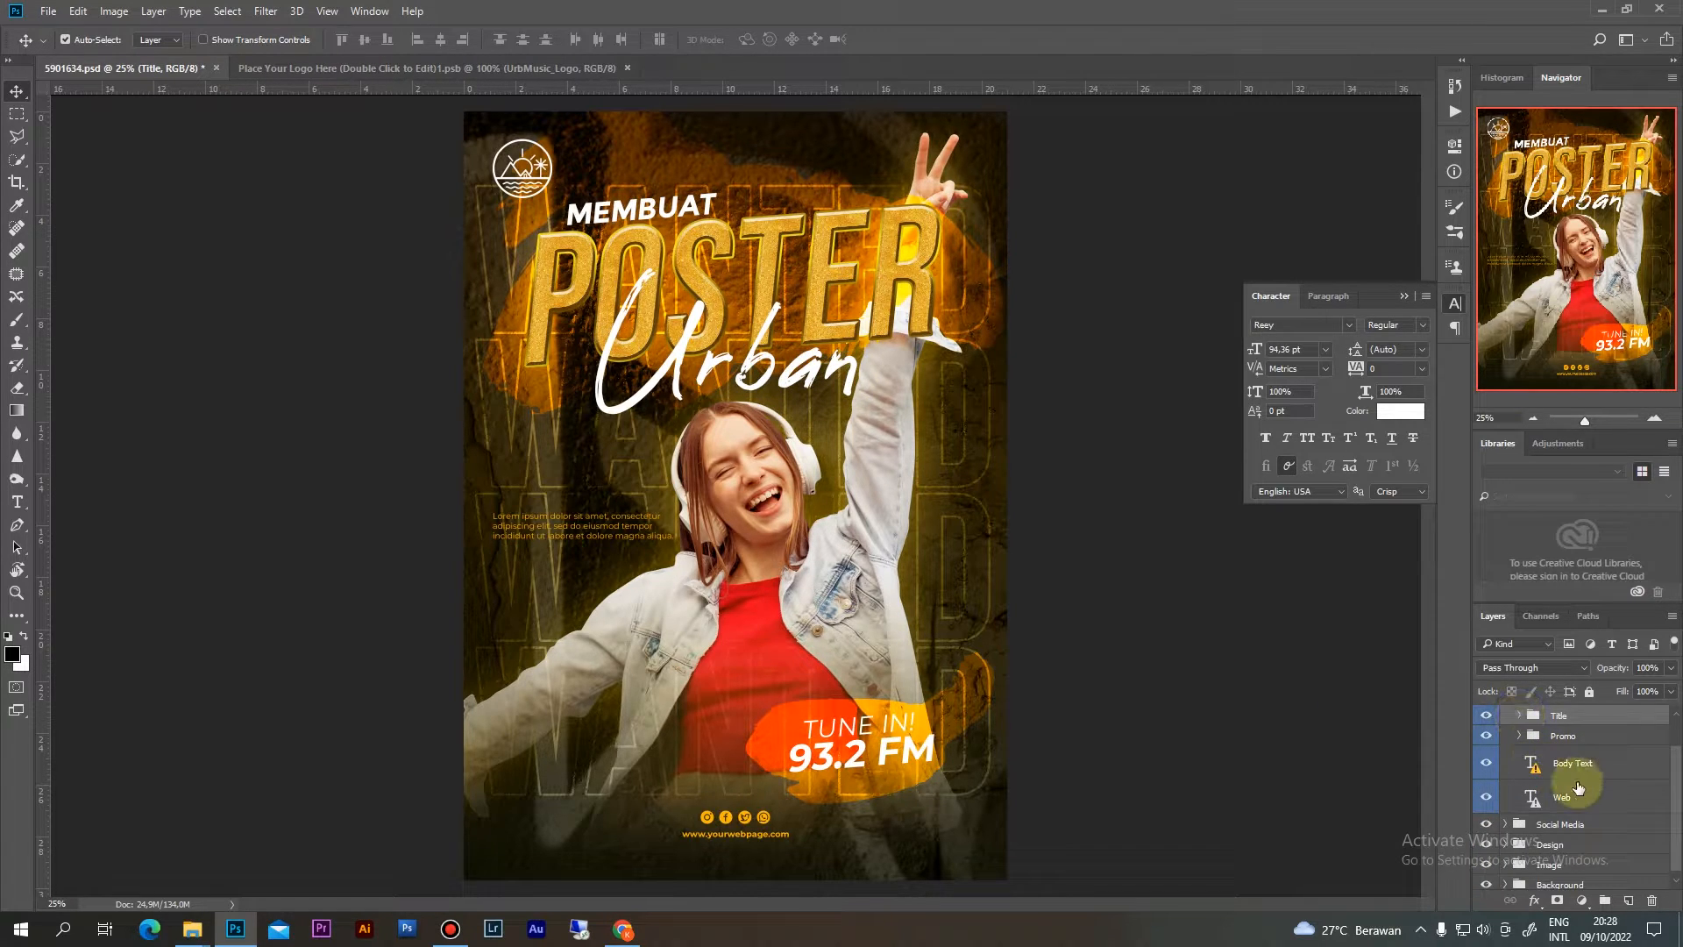
Hide and show the Title and Promo groups in turn to check which poster elements each one contains
scroll(1573, 773, "up", 1)
left_click(1486, 759)
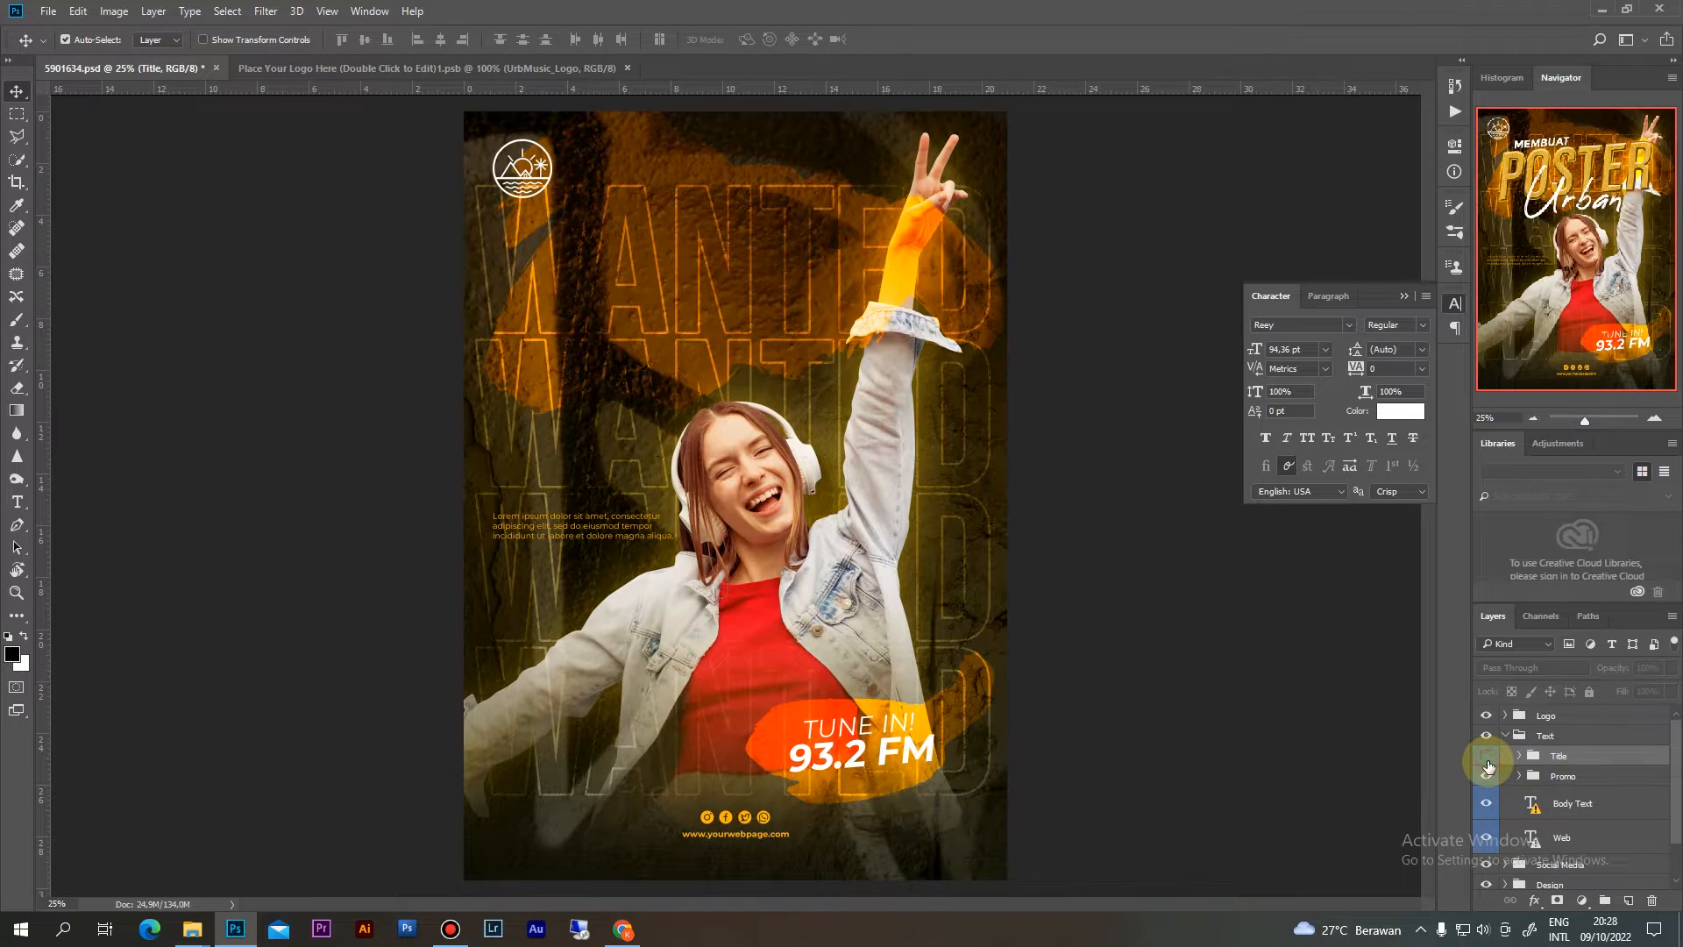
left_click(1487, 759)
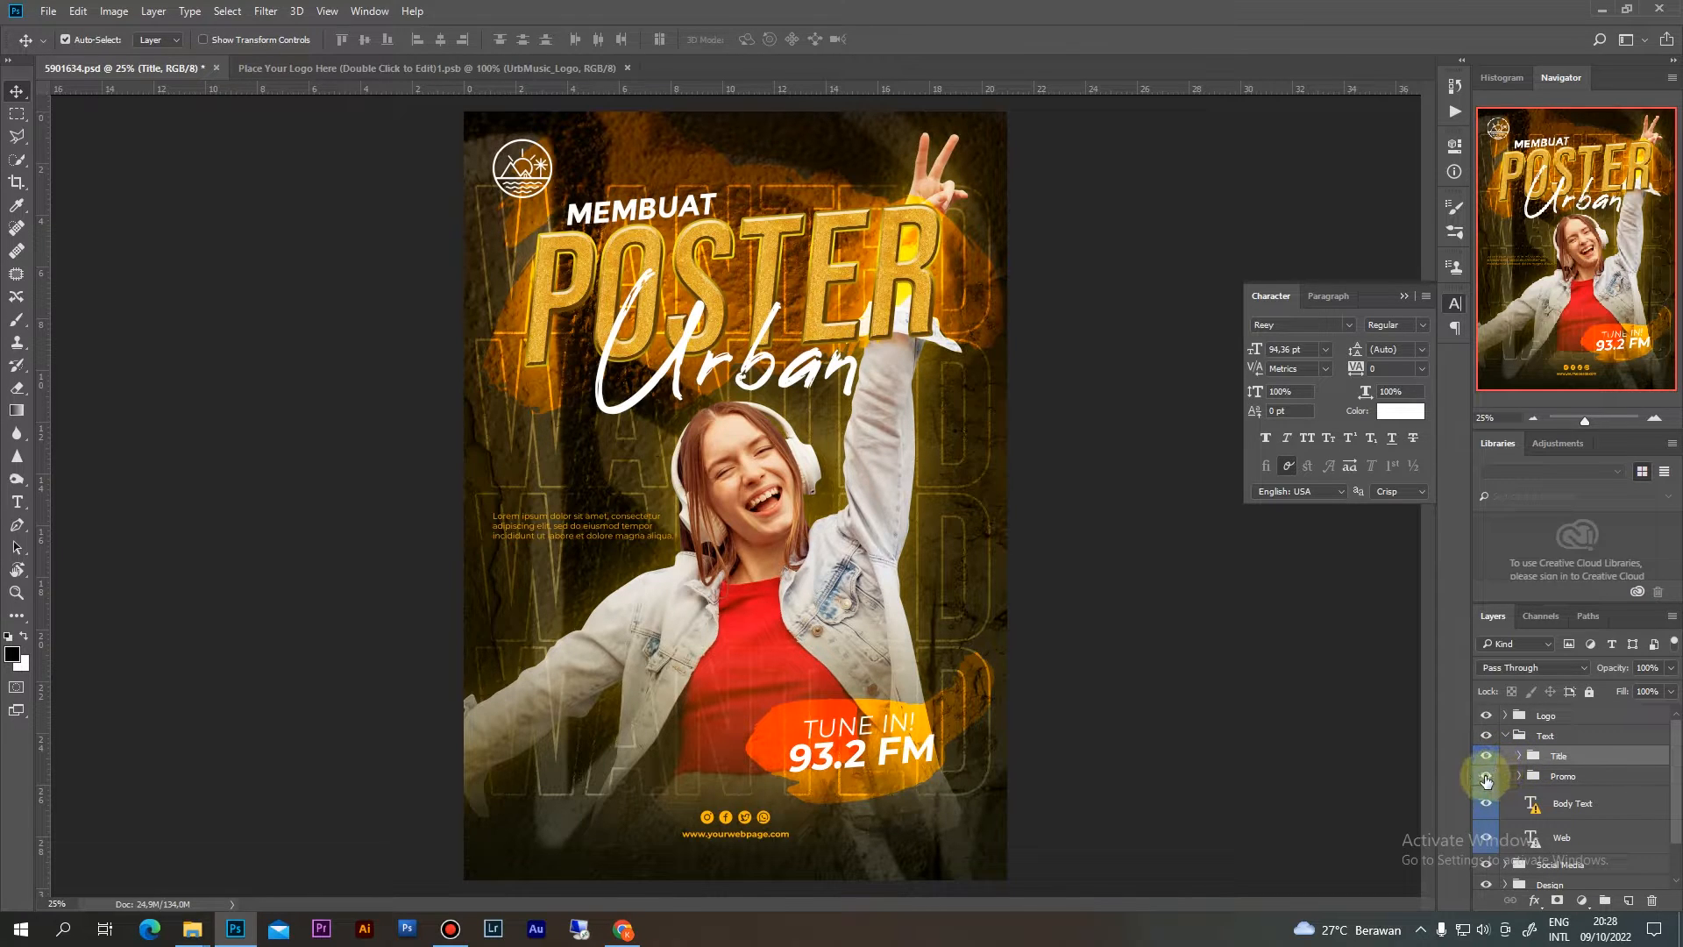
left_click(1486, 779)
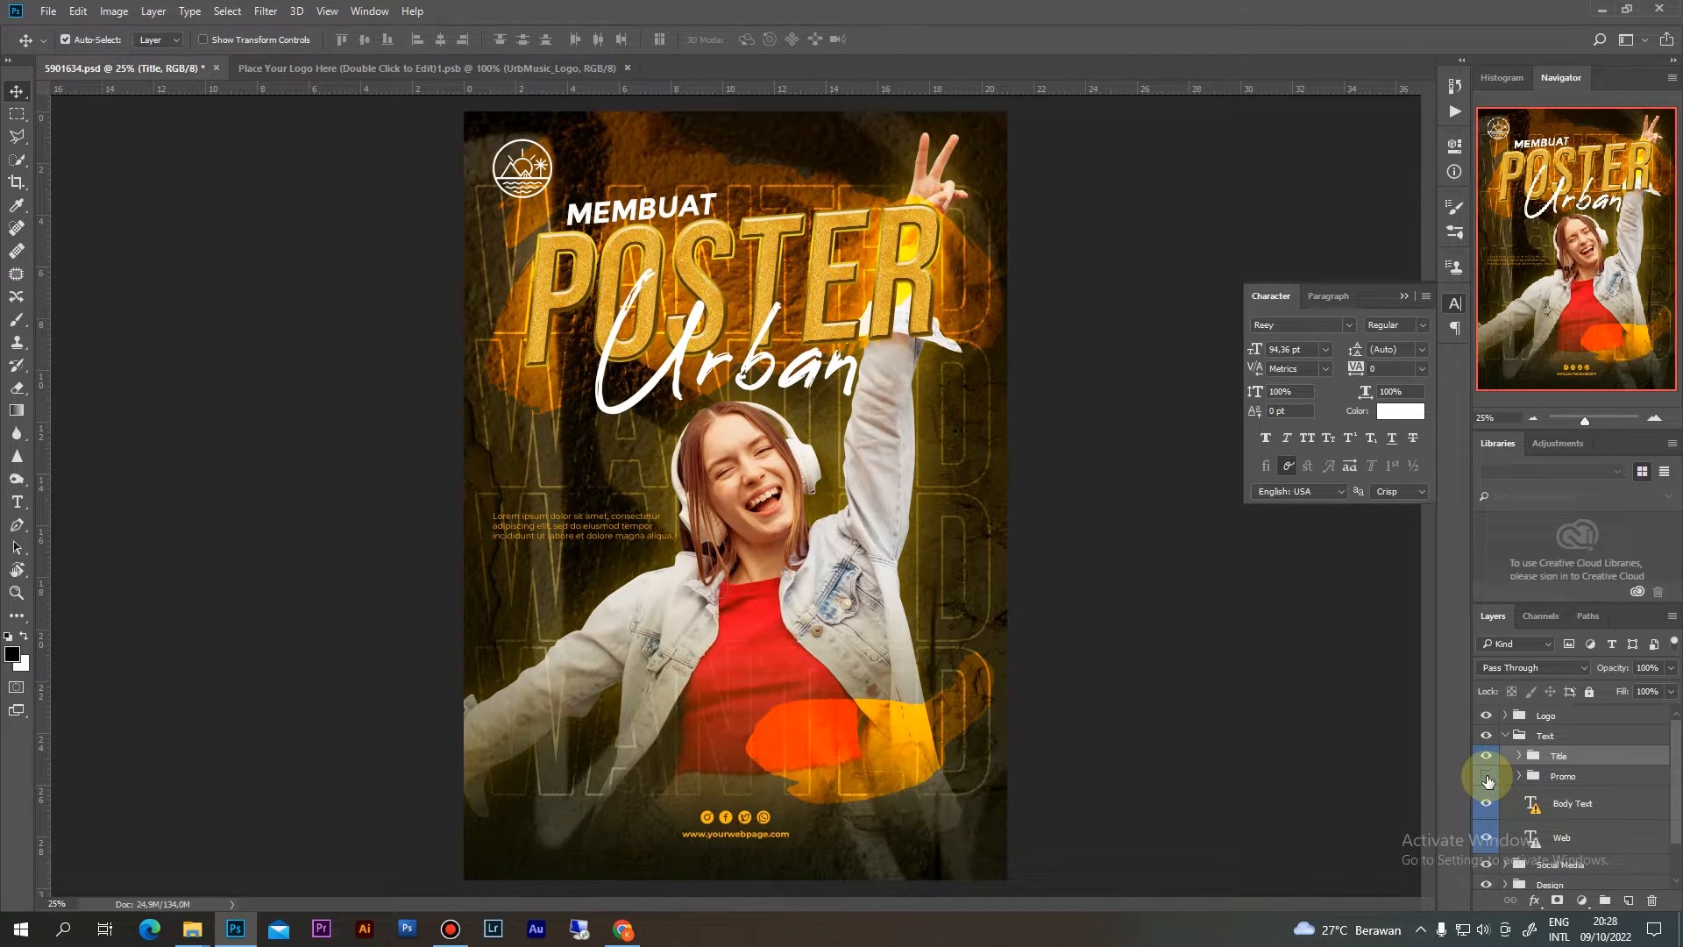
left_click(1486, 779)
Expand the Promo group and replace the TUNE IN! text with RIKMAN CREATOR, accepting the font substitution
left_click(1519, 776)
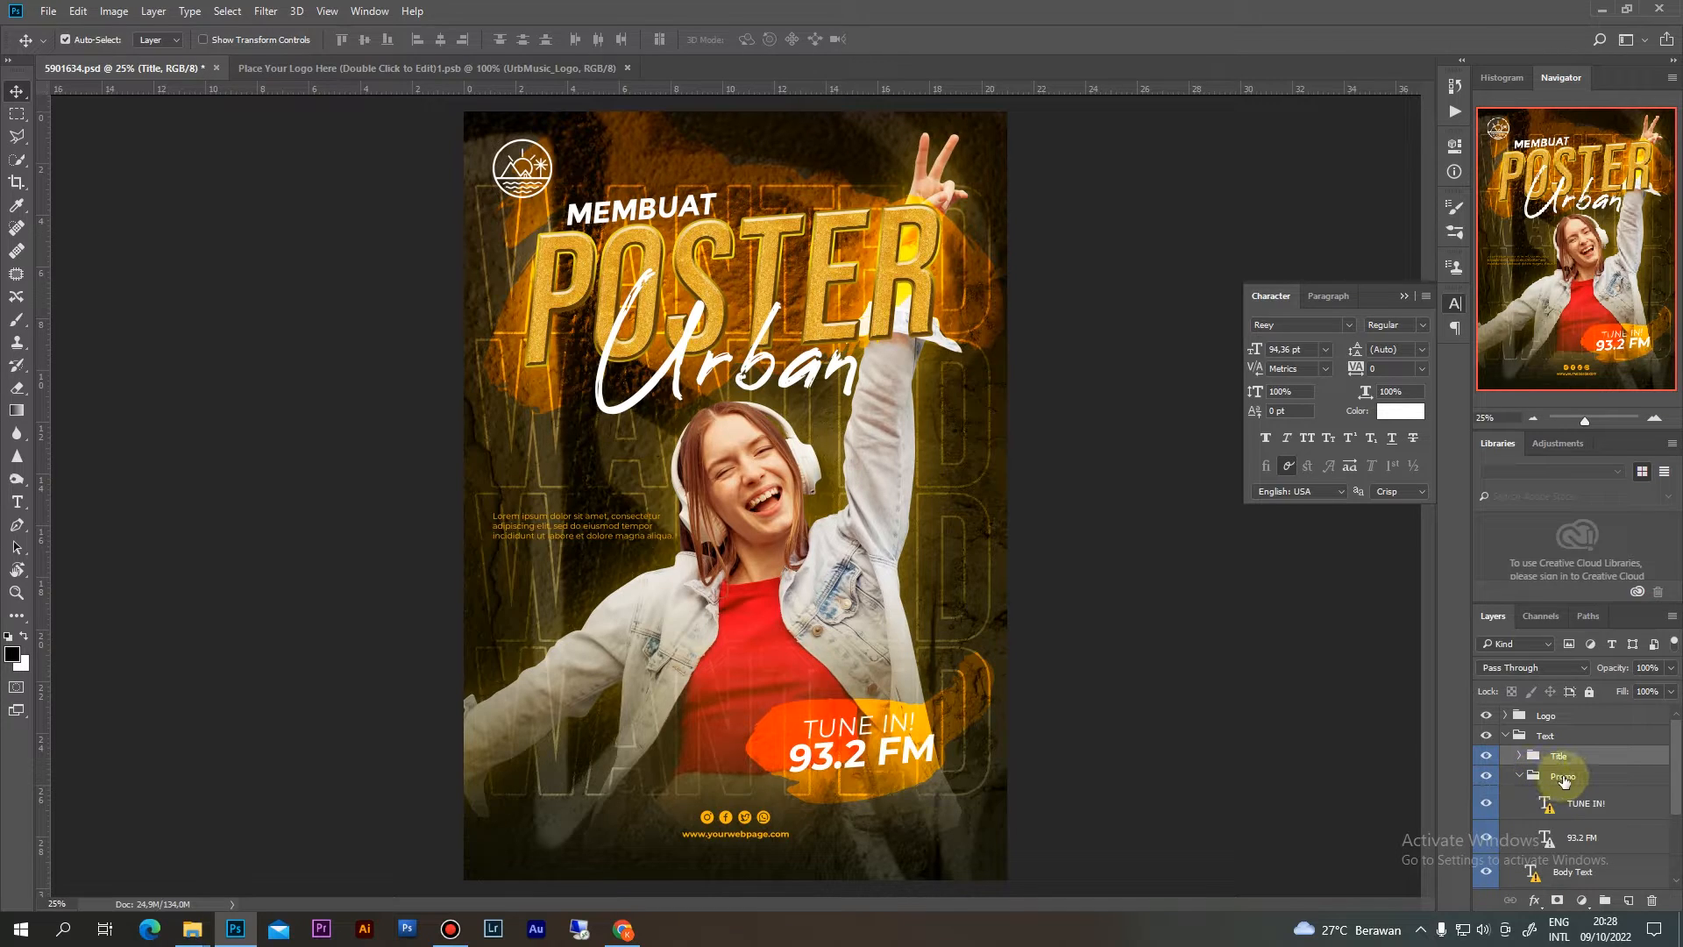
left_click(1564, 777)
scroll(1568, 784, "down", 1)
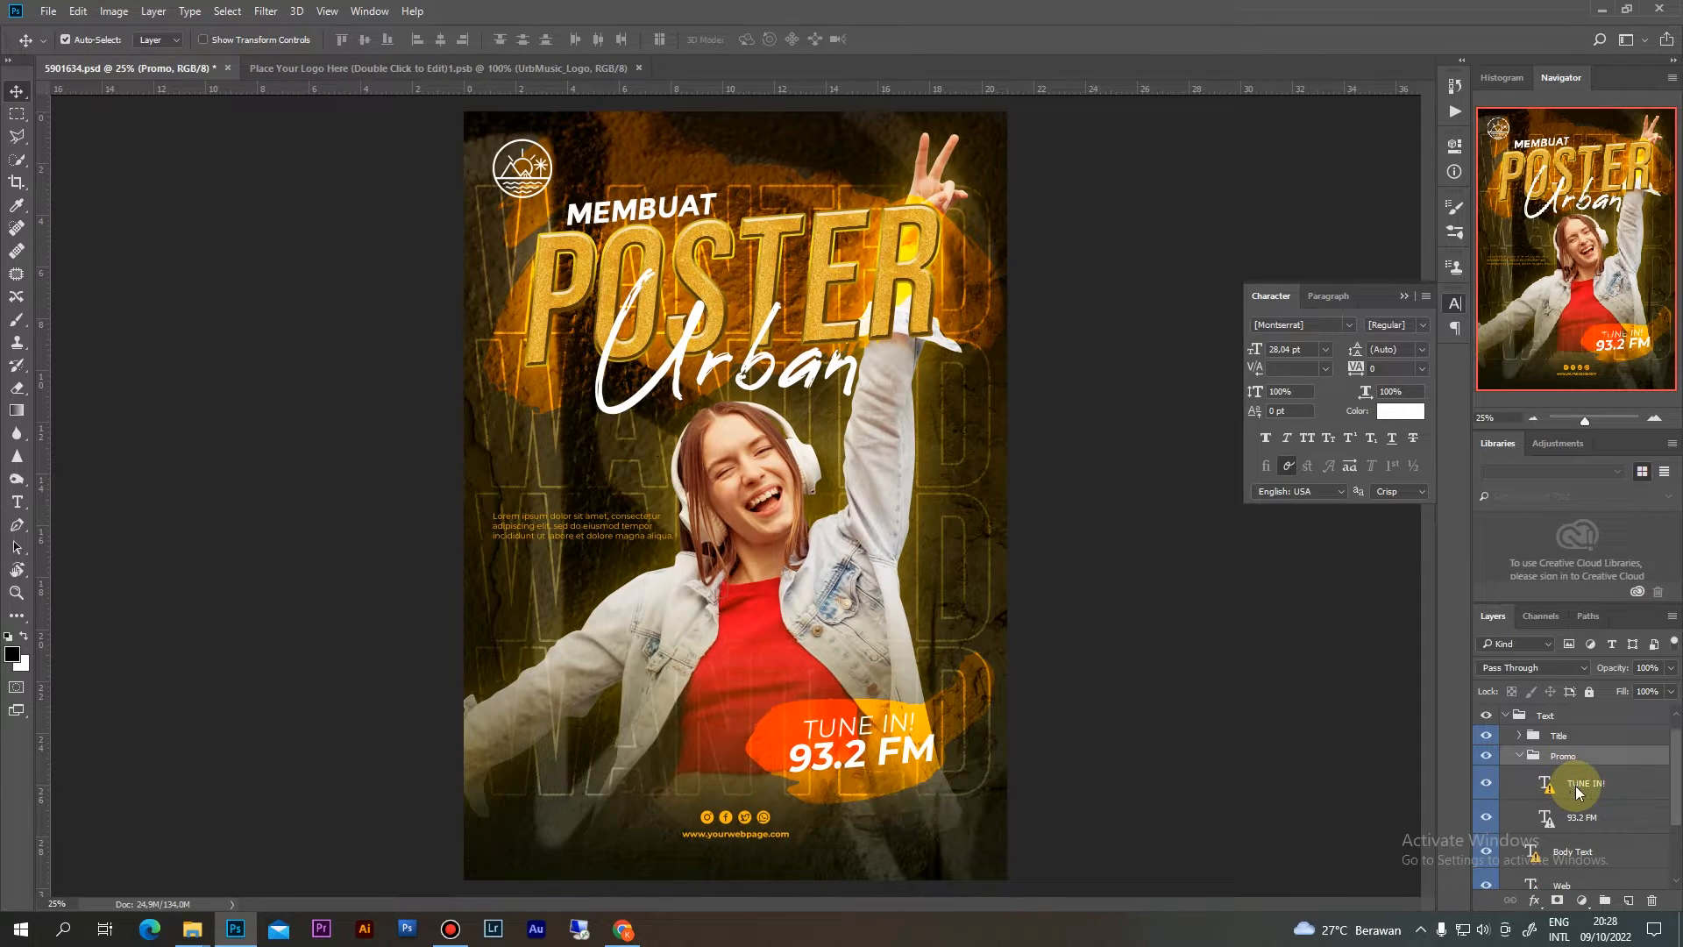
left_click(1578, 787)
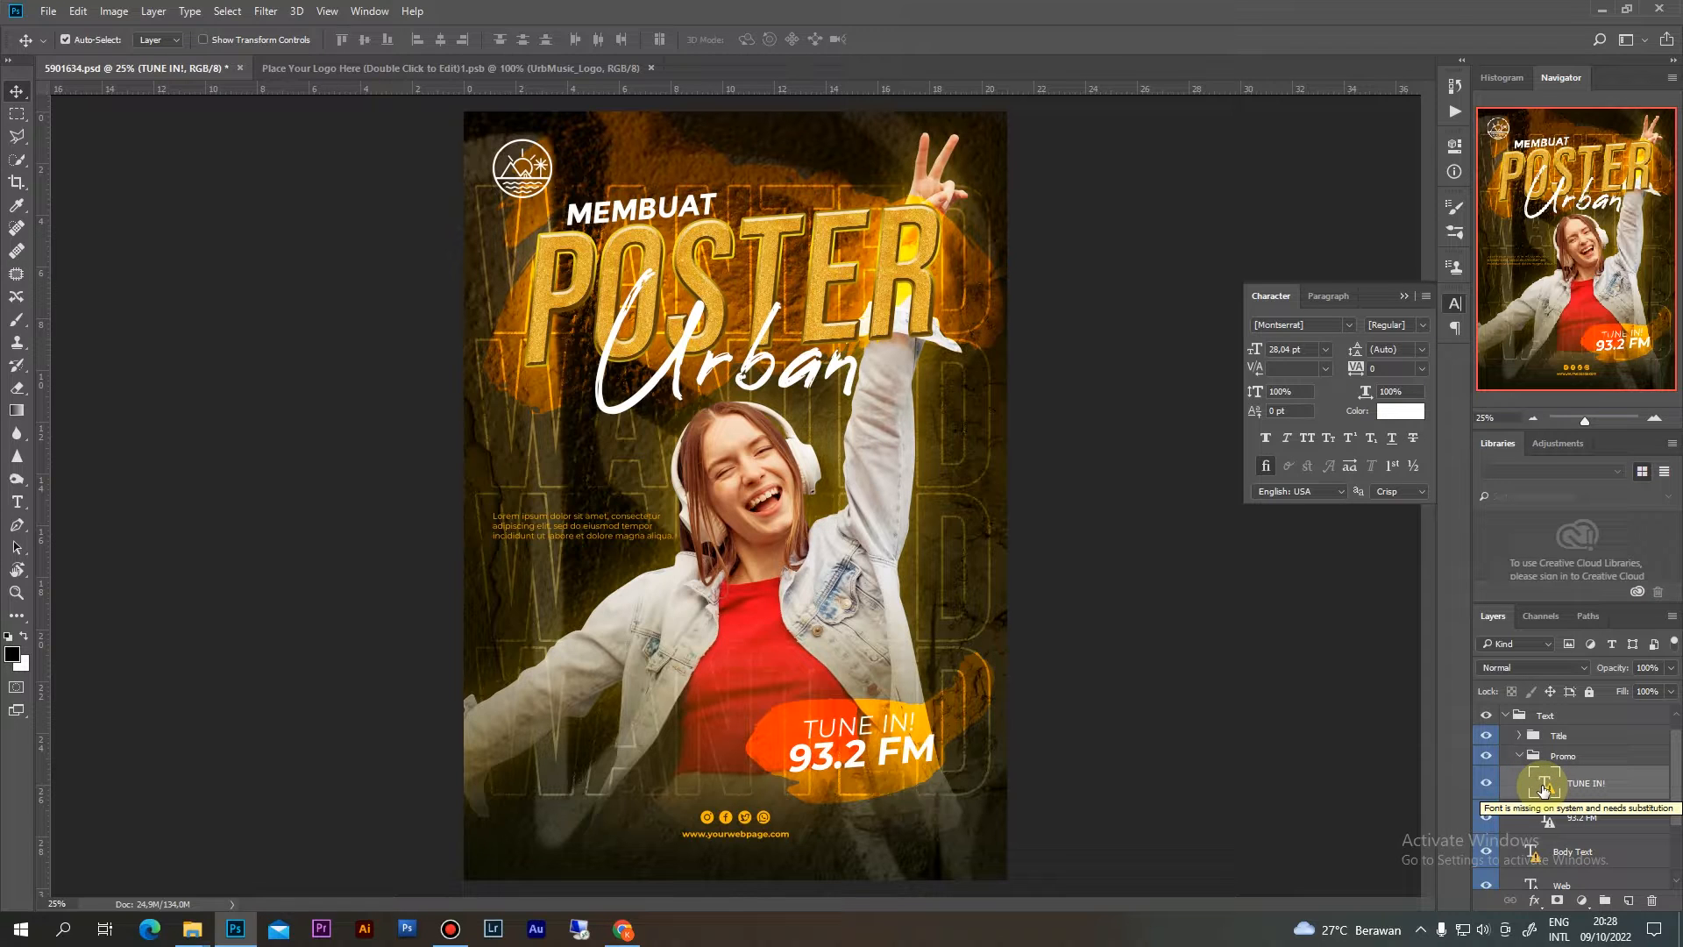
key("t")
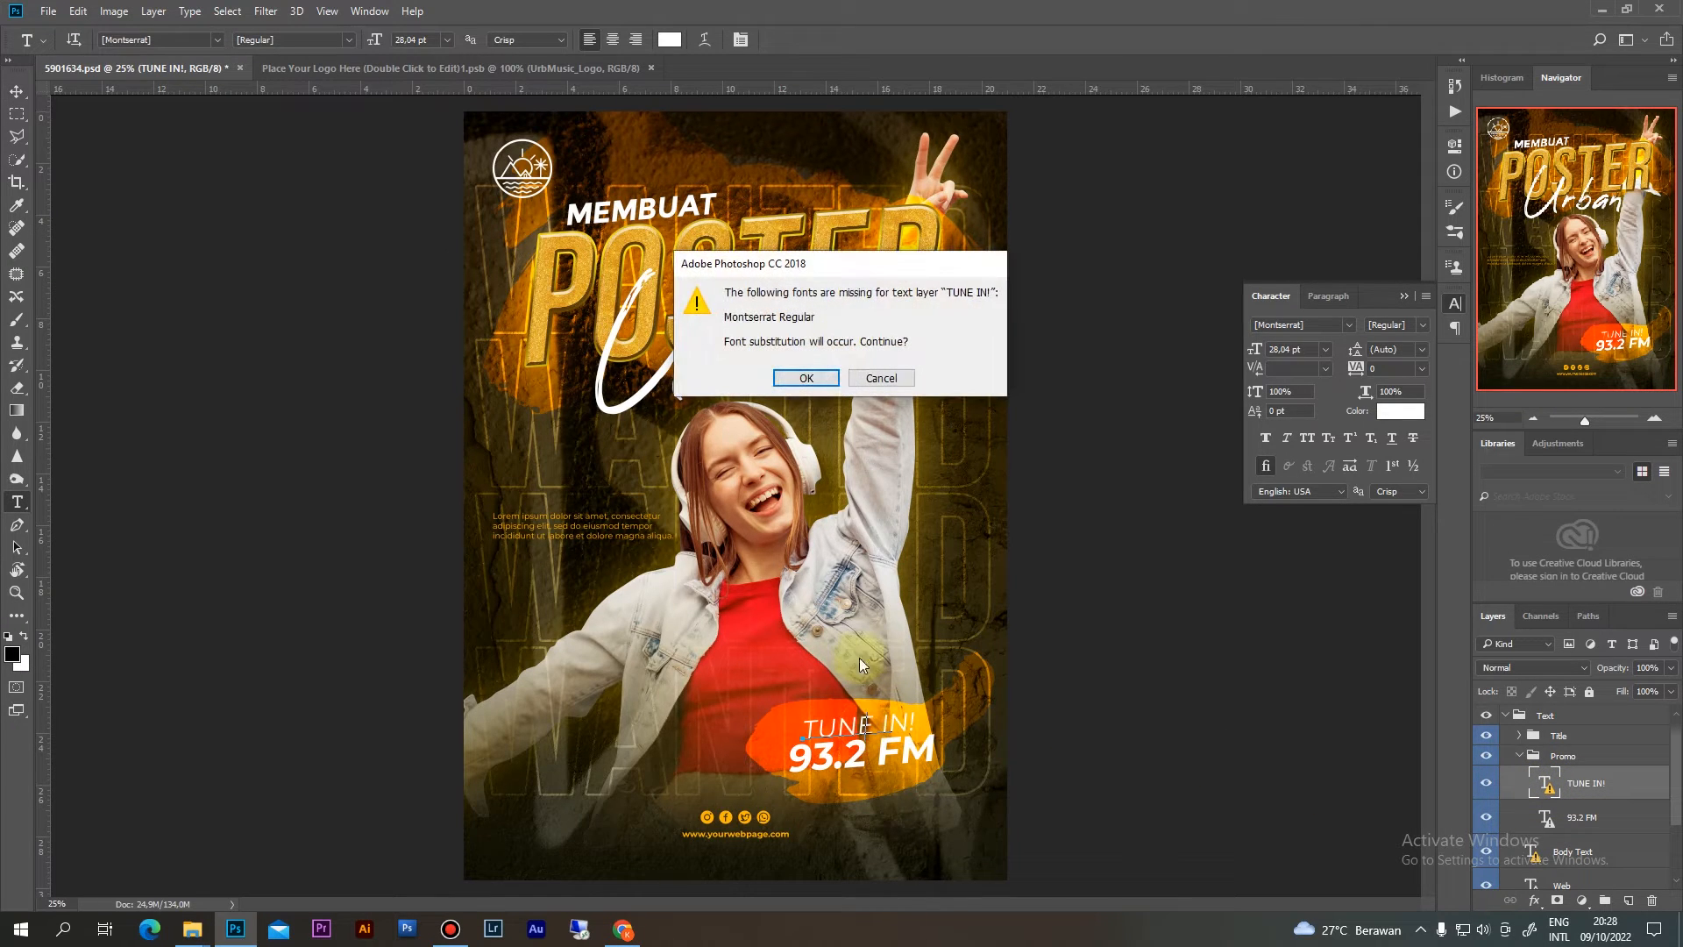
left_click(808, 379)
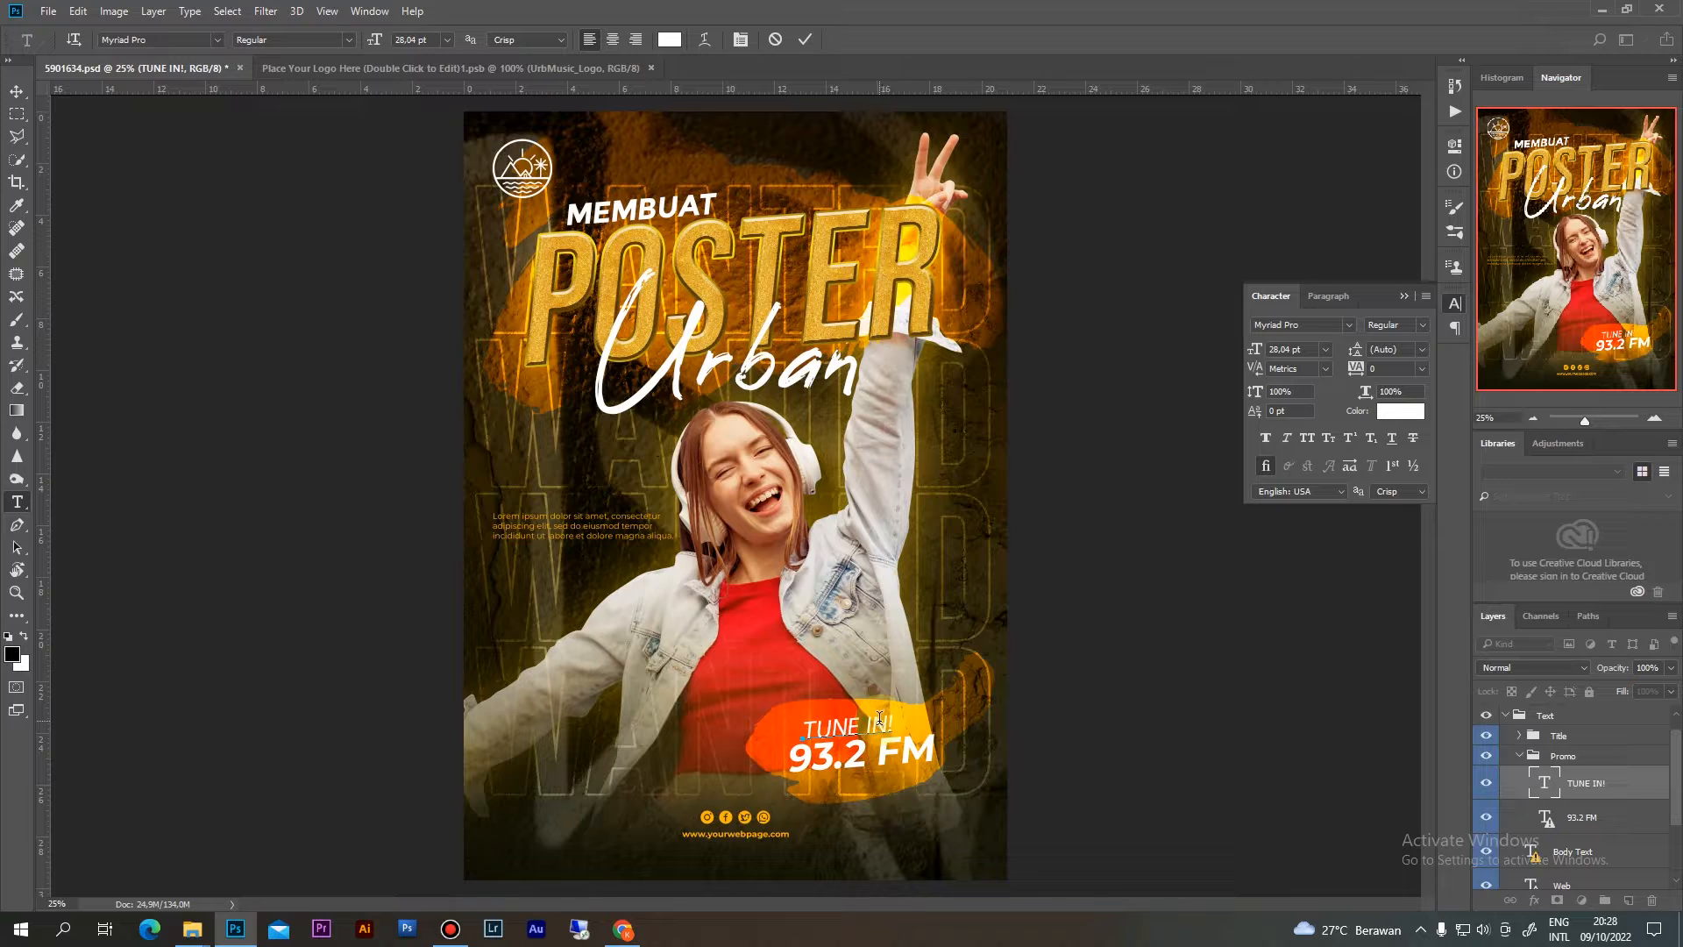
type("RIKMAN CREATOR")
Set the font of the whole RIKMAN CREATOR text to Futura Bold and commit the edit
key("ctrl+a")
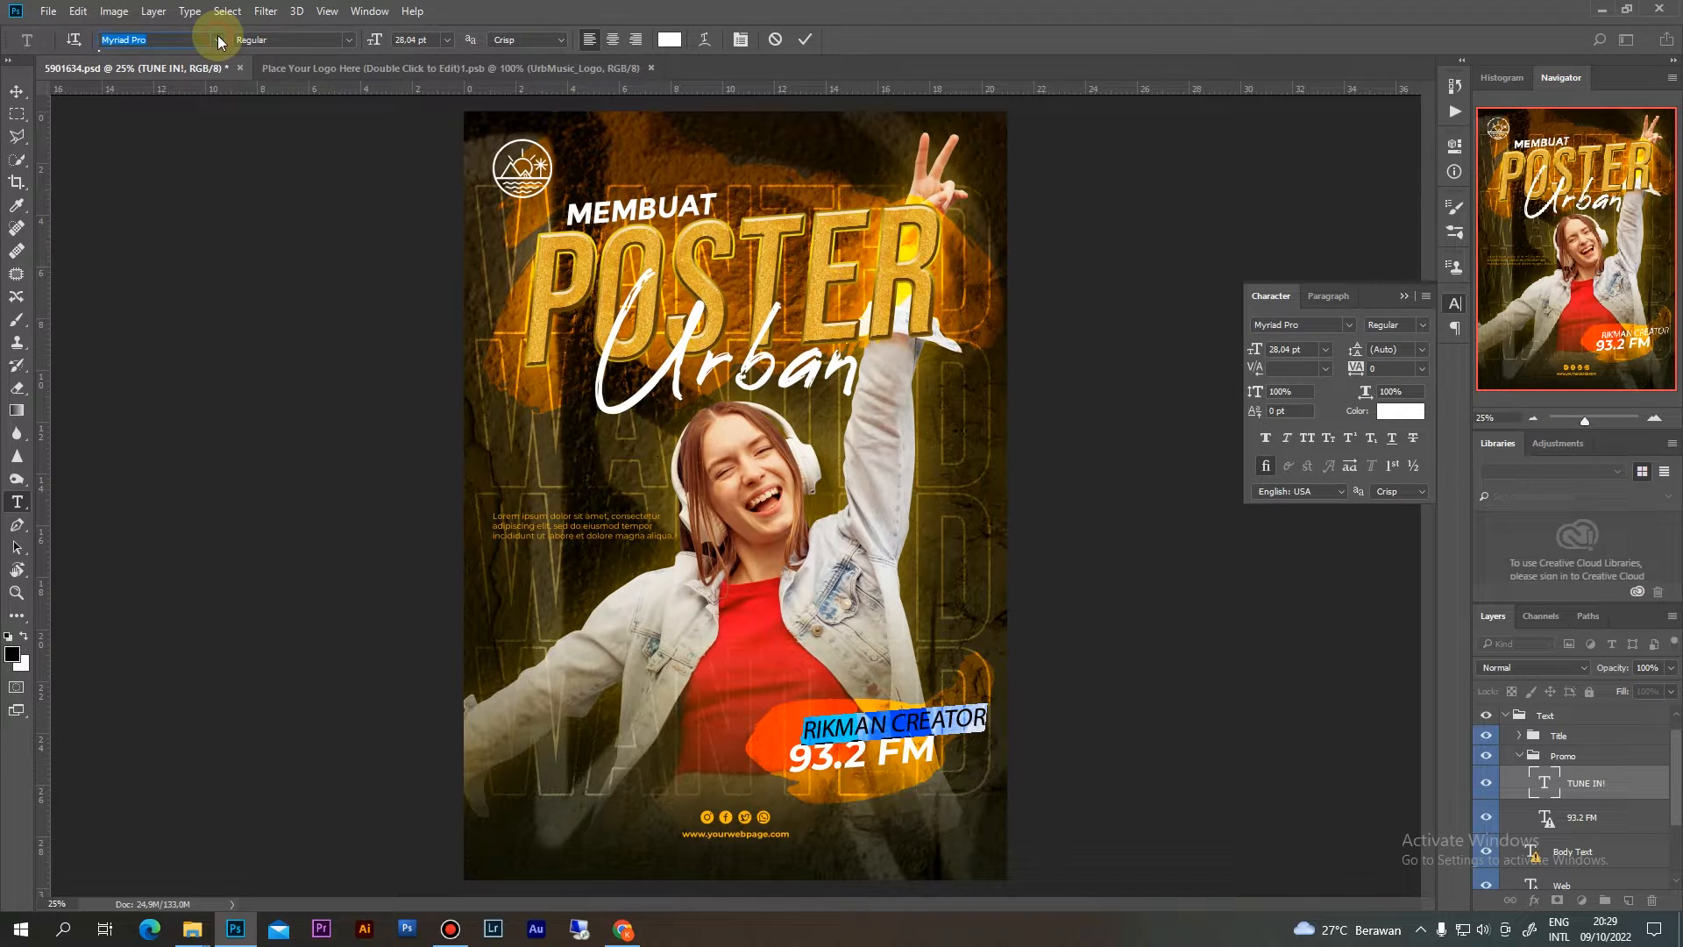
left_click(217, 38)
type("futura")
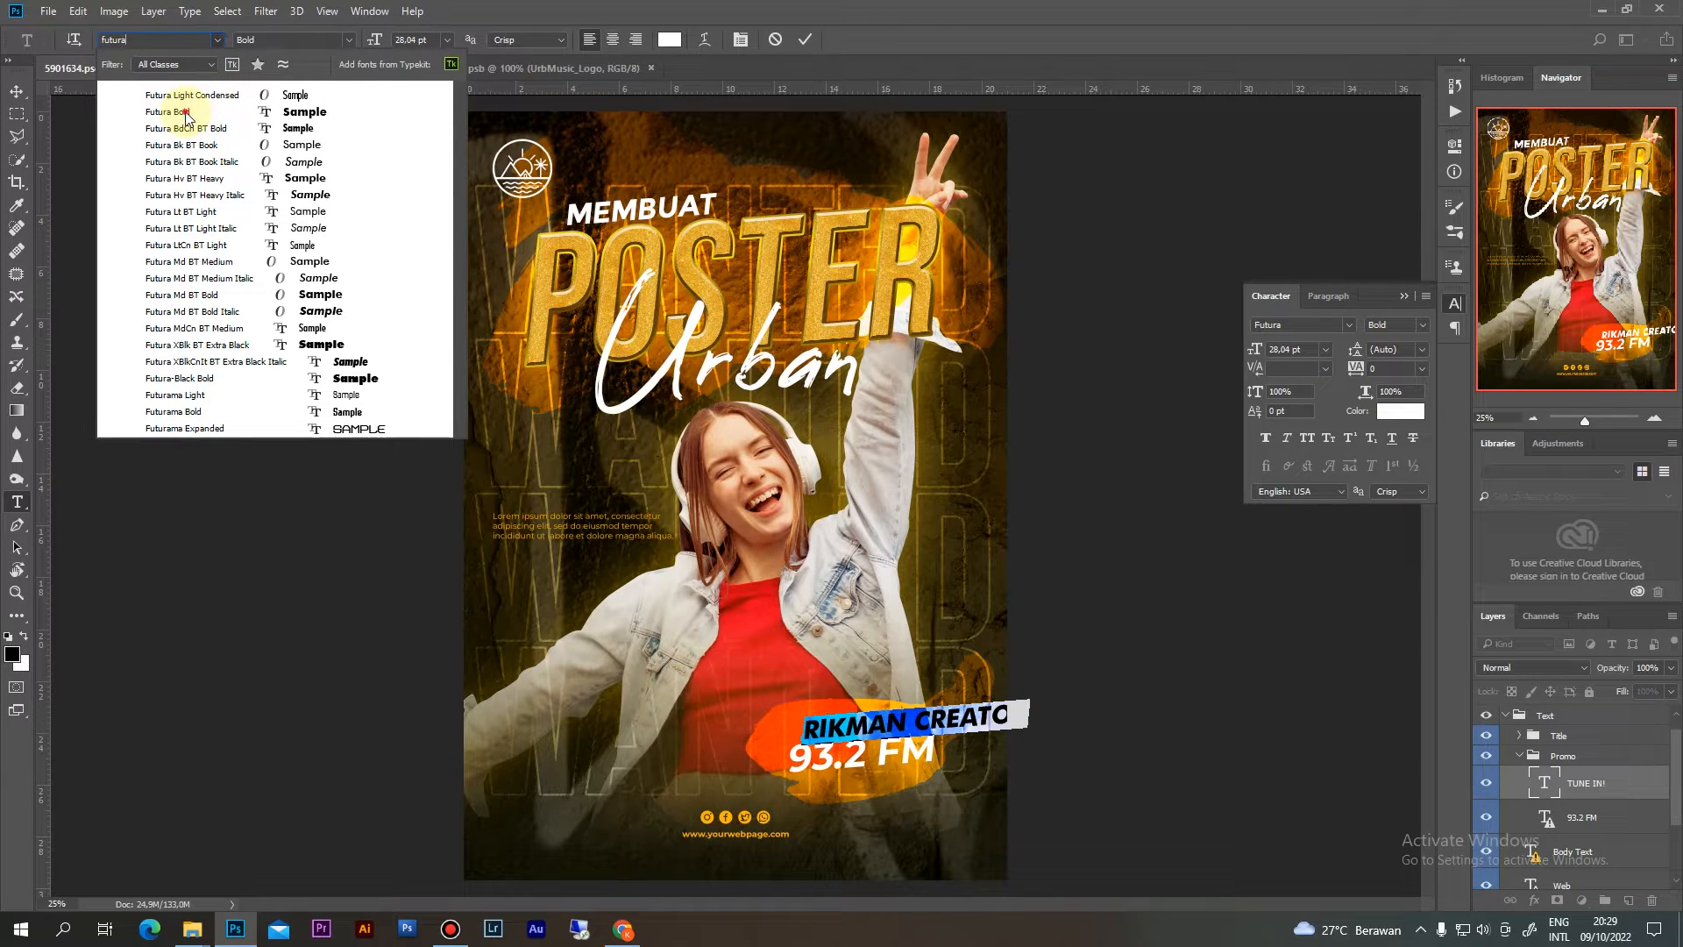
type(" bold")
key("Return")
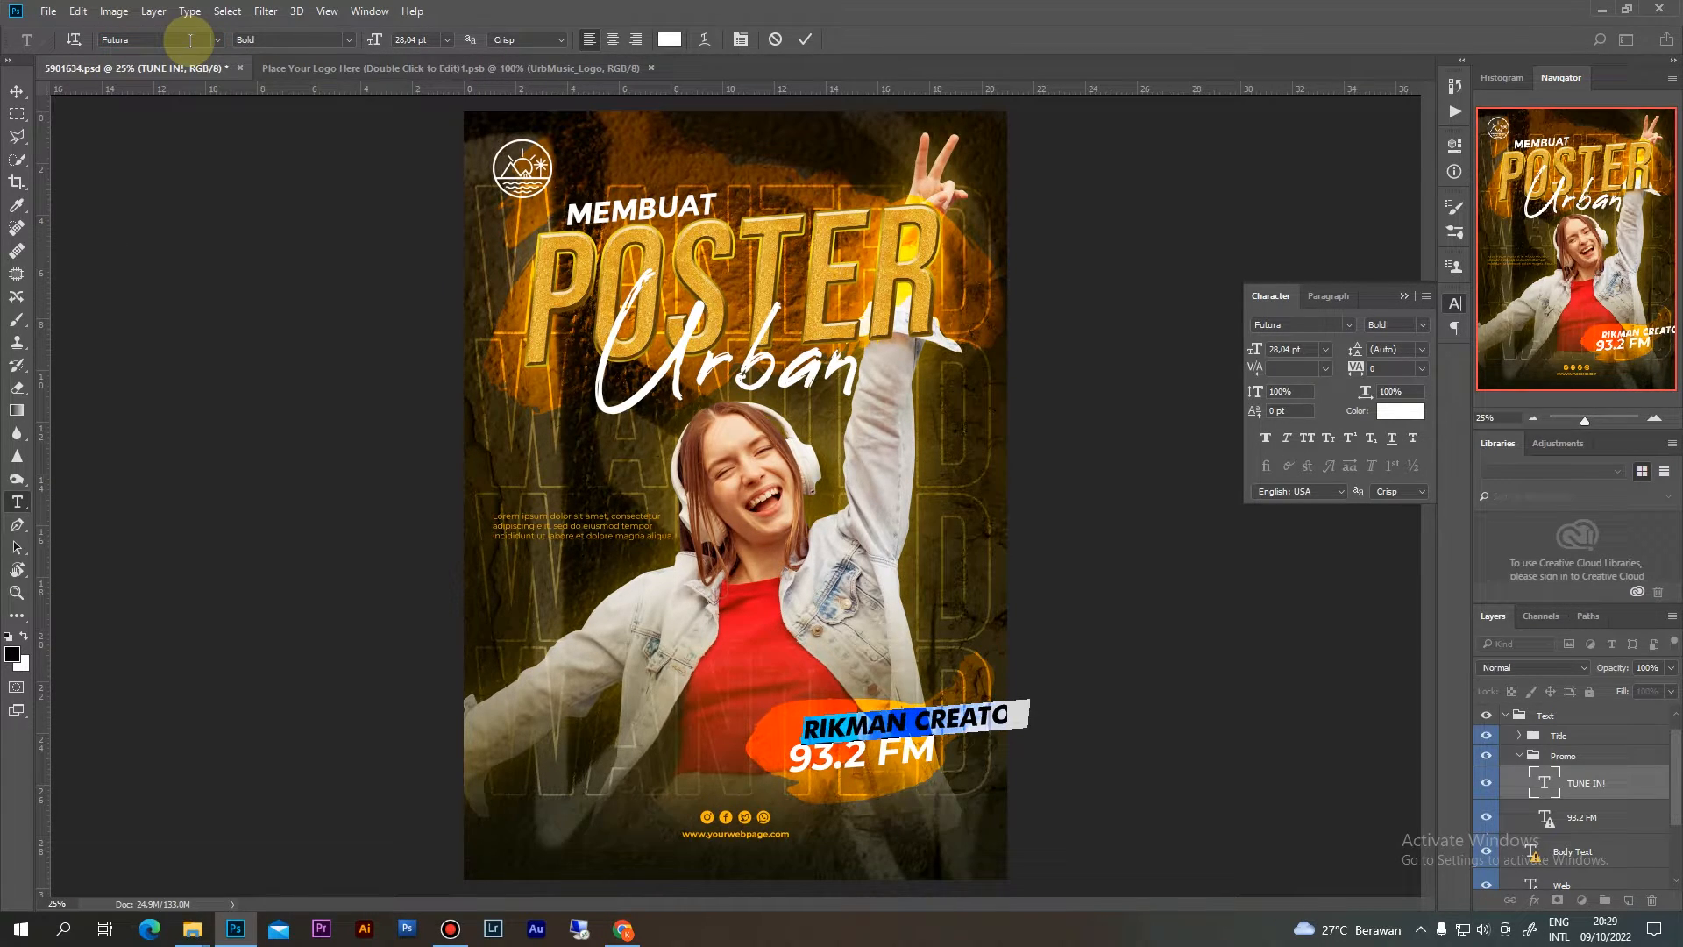
left_click(804, 40)
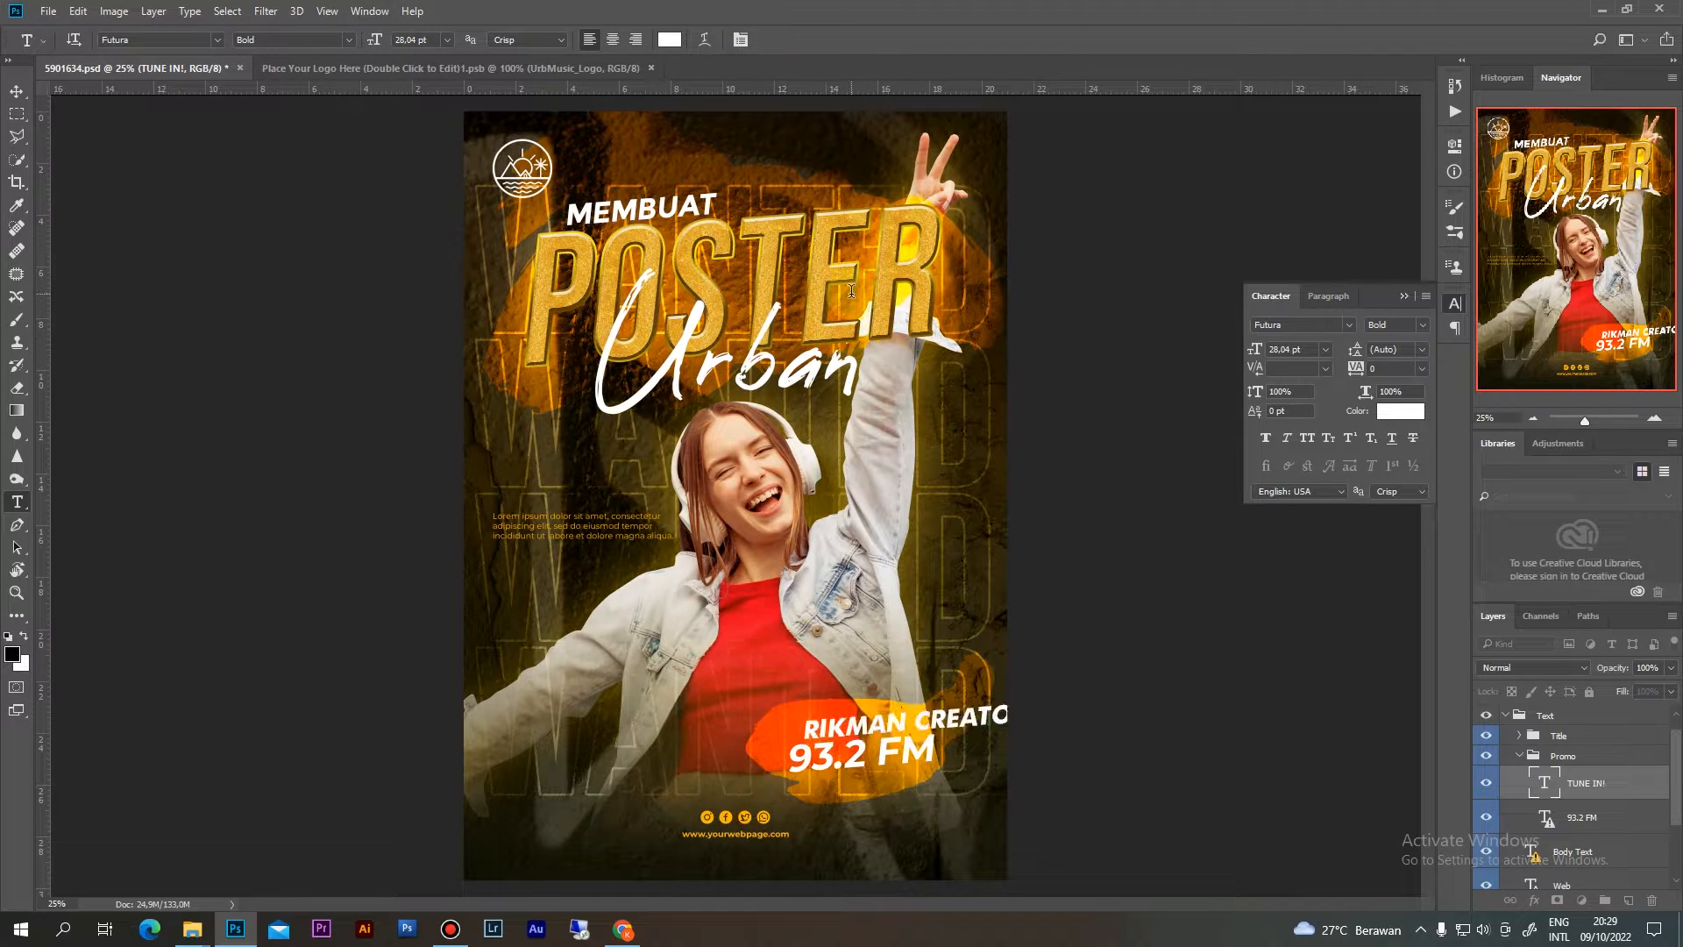
Shift the RIKMAN CREATOR text left with Free Transform so it fits inside the poster edge
key("ctrl+t")
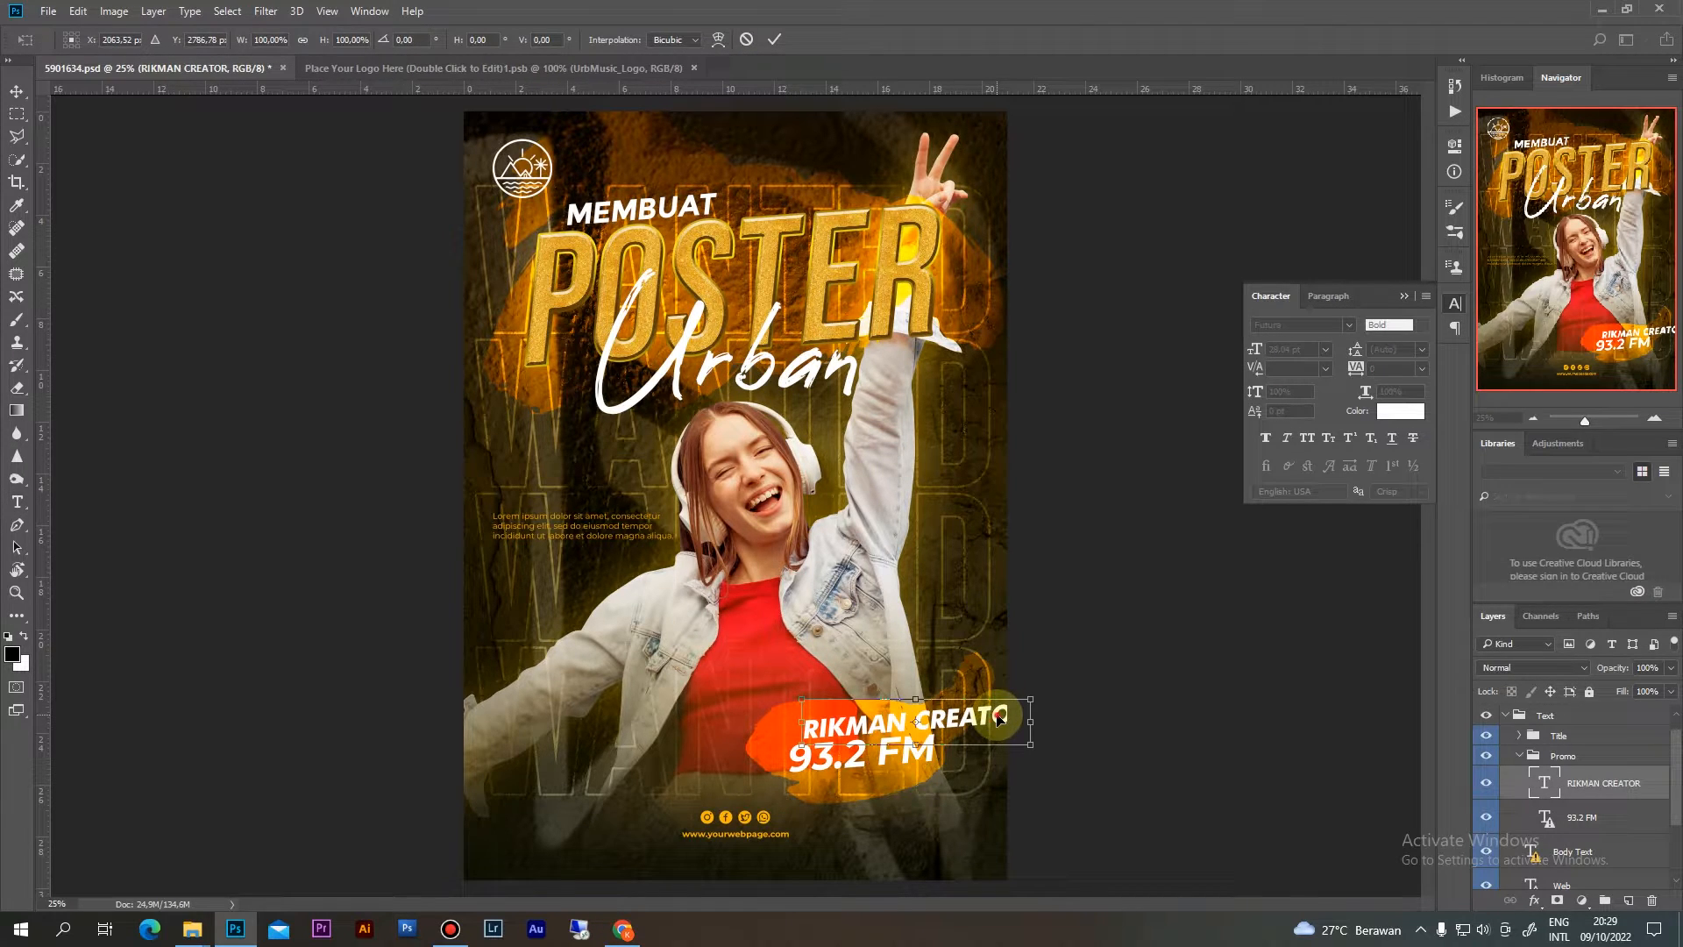
left_click_drag(888, 727, 823, 730)
key("Return")
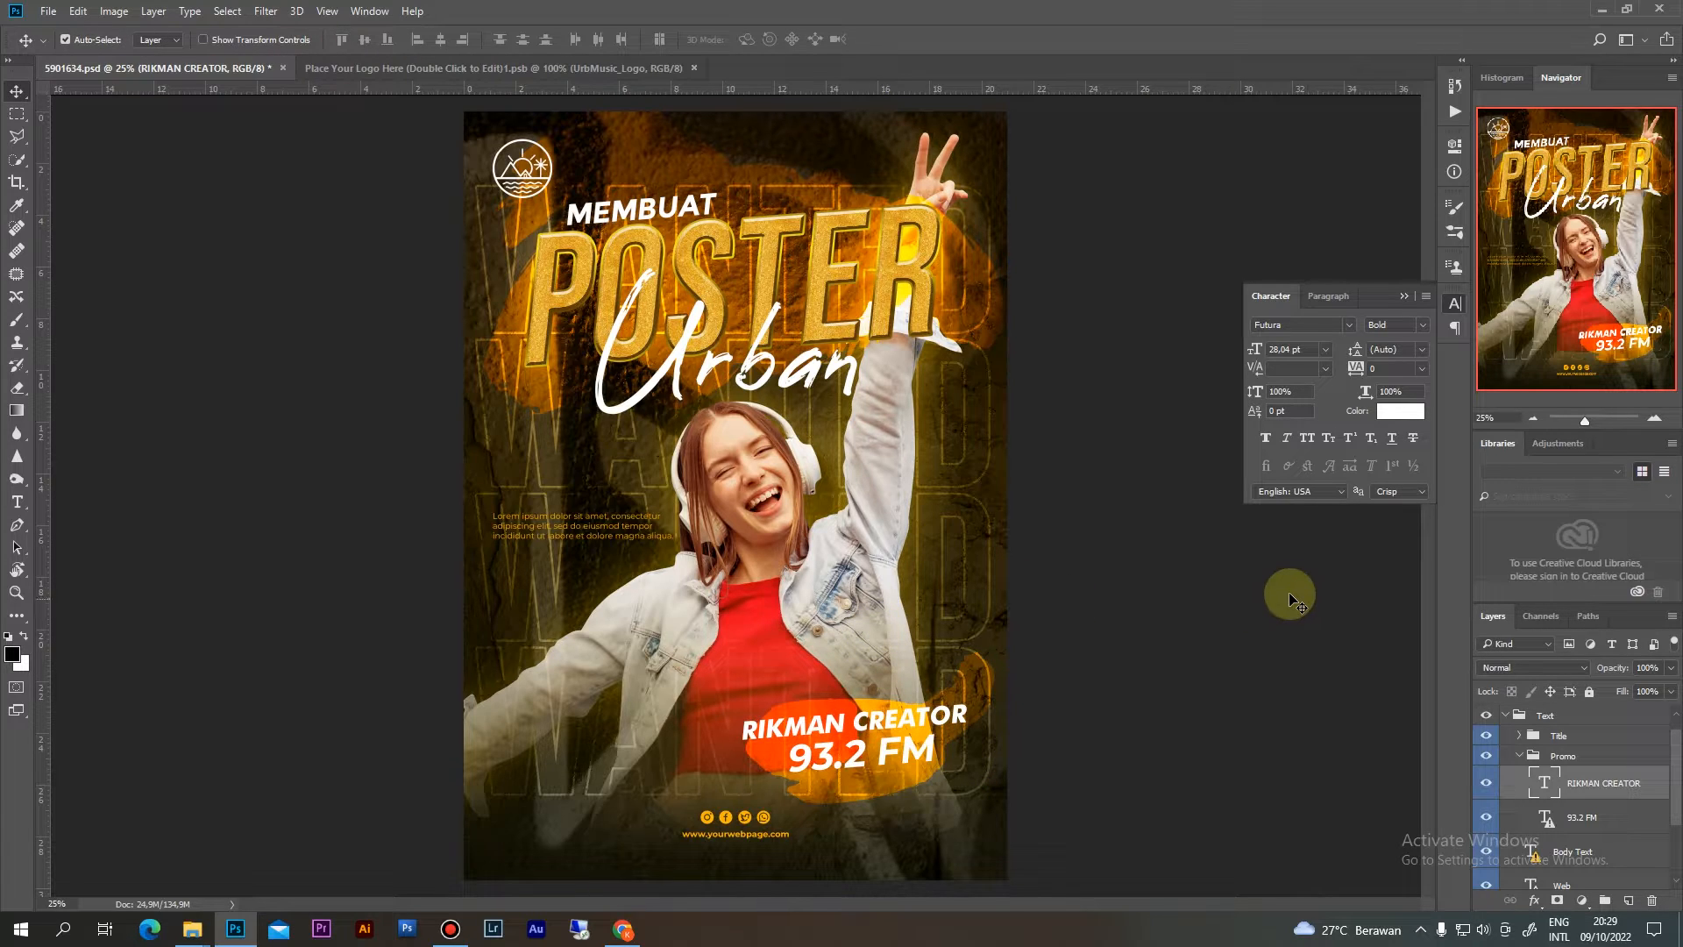
Replace the 93.2 FM text with SUBSCRIBE, accepting the prompt for the text layer, and commit the edit
left_click(1553, 819)
key("t")
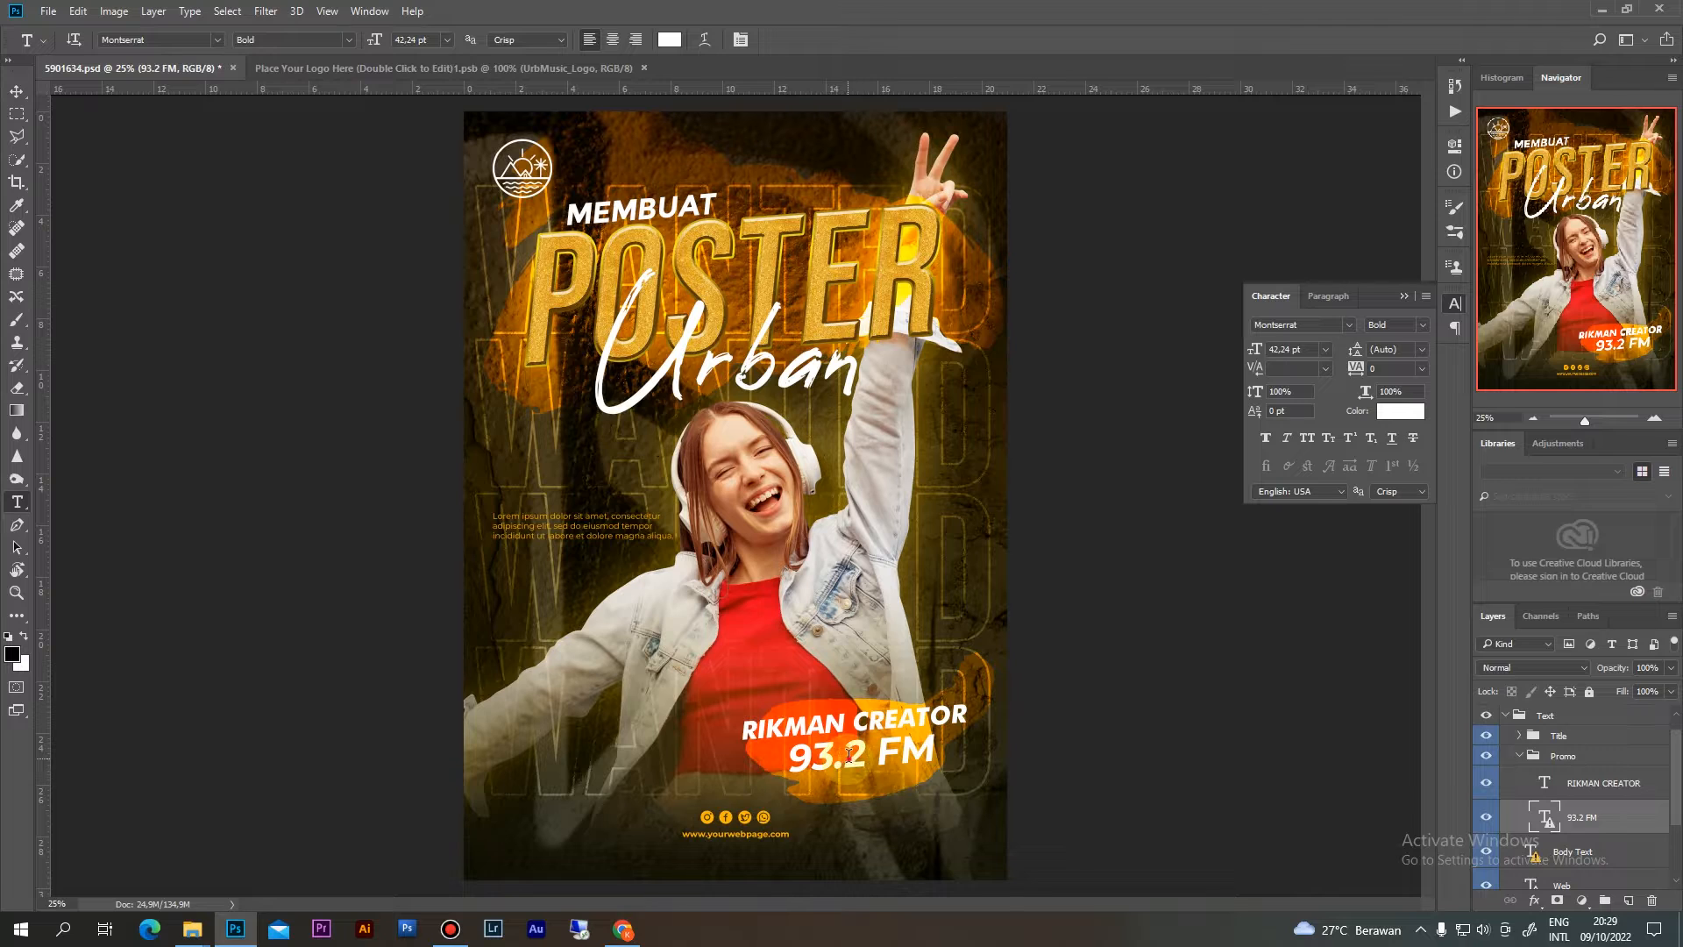
left_click(871, 776)
left_click(831, 363)
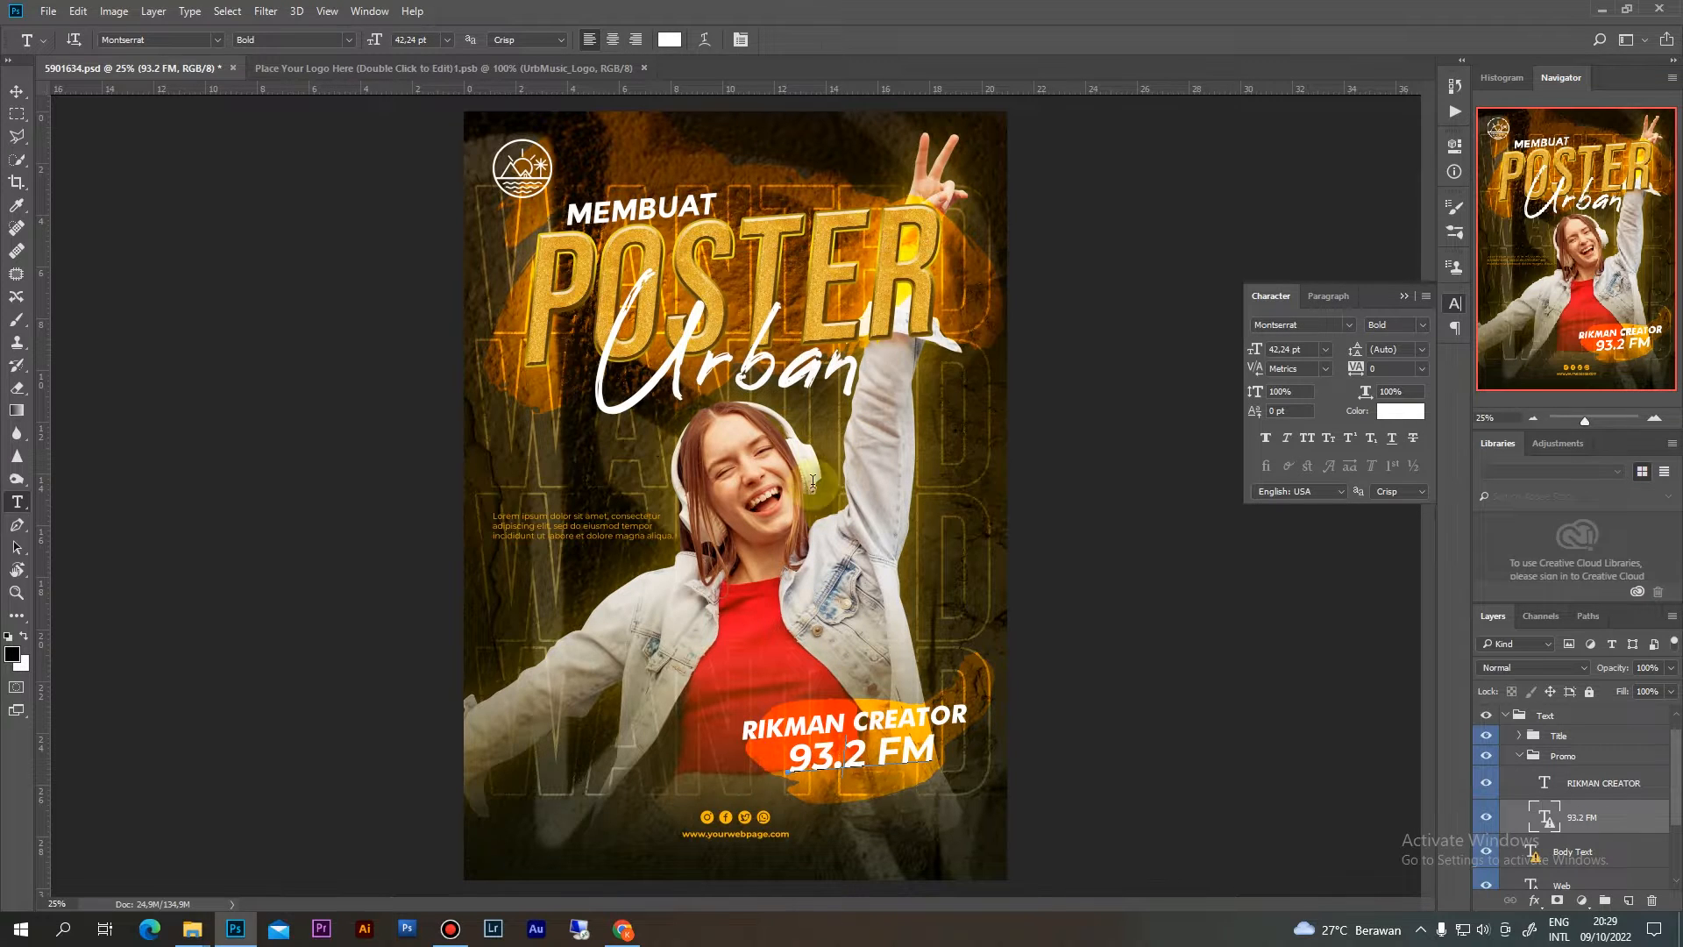
key("ctrl+a")
type("S")
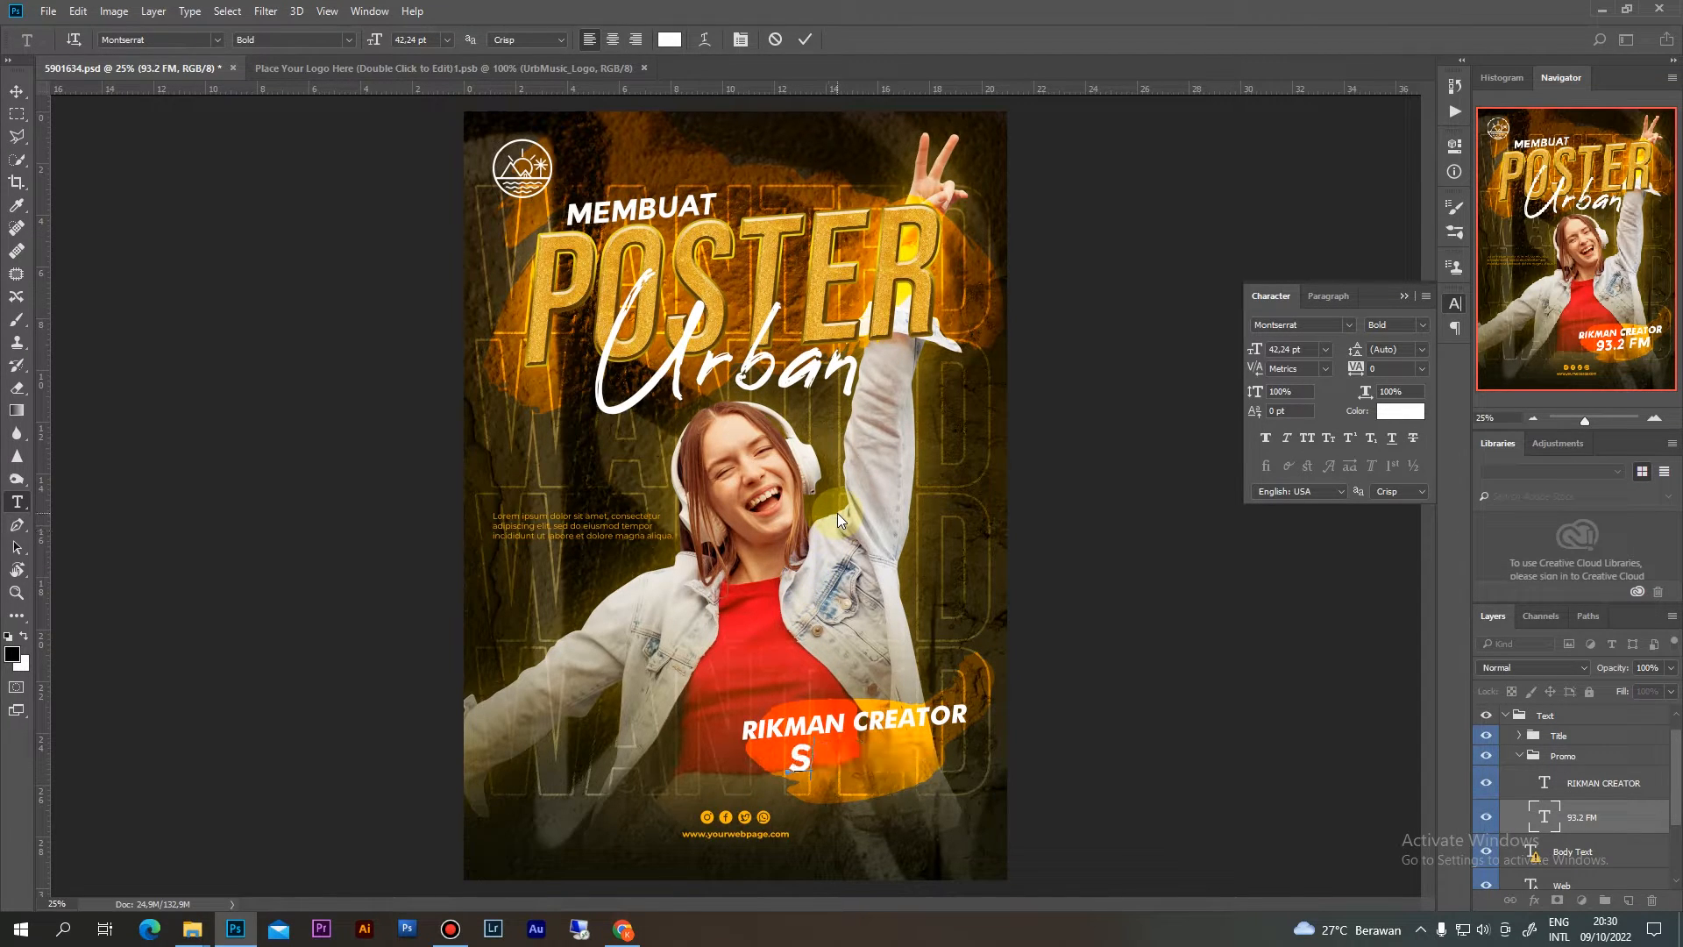
type("UBSC")
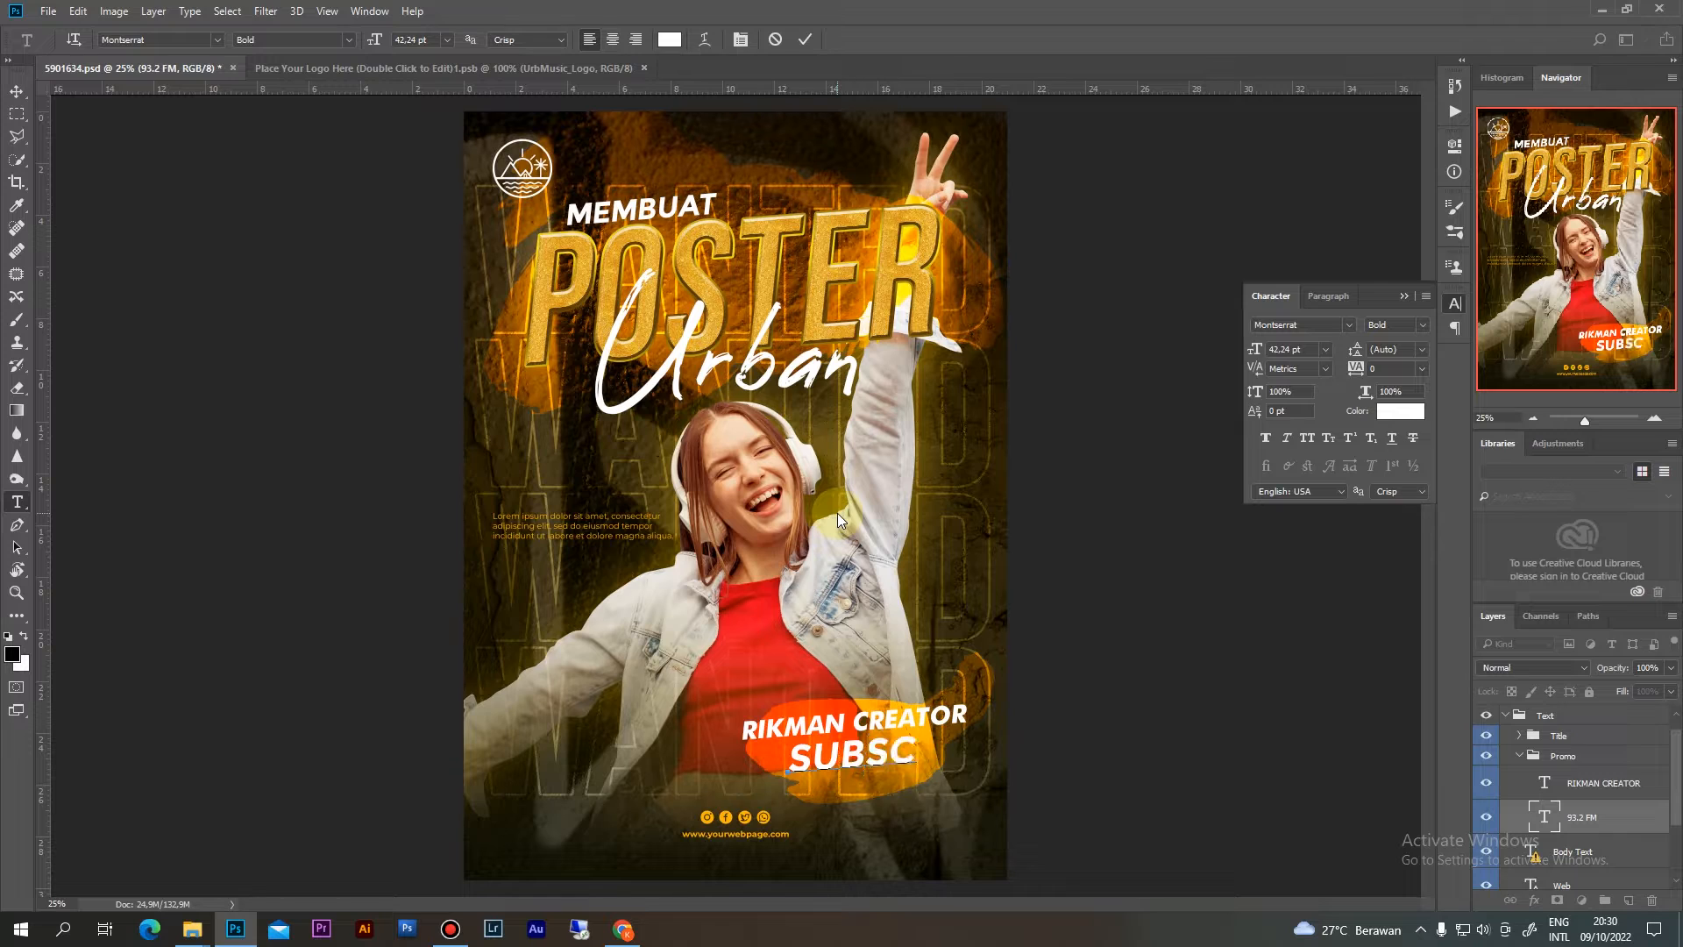
type("RIBE")
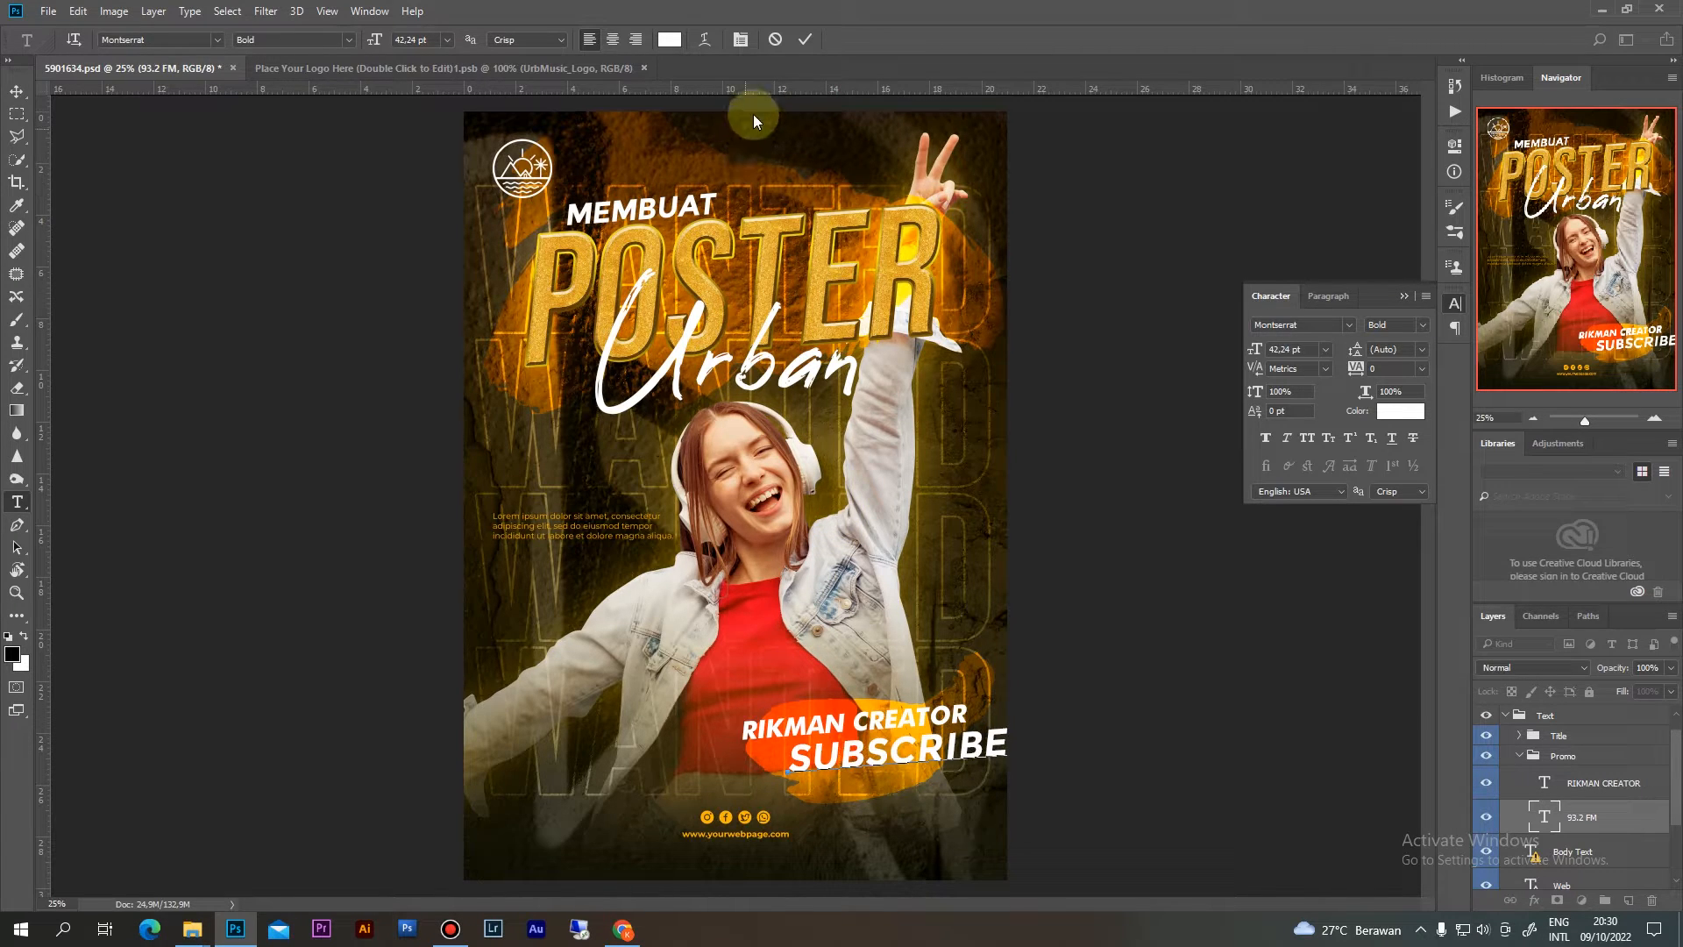
key("ctrl+Return")
Move the SUBSCRIBE text left to sit beneath RIKMAN CREATOR and collapse the Promo group
key("v")
left_click_drag(860, 757, 807, 759)
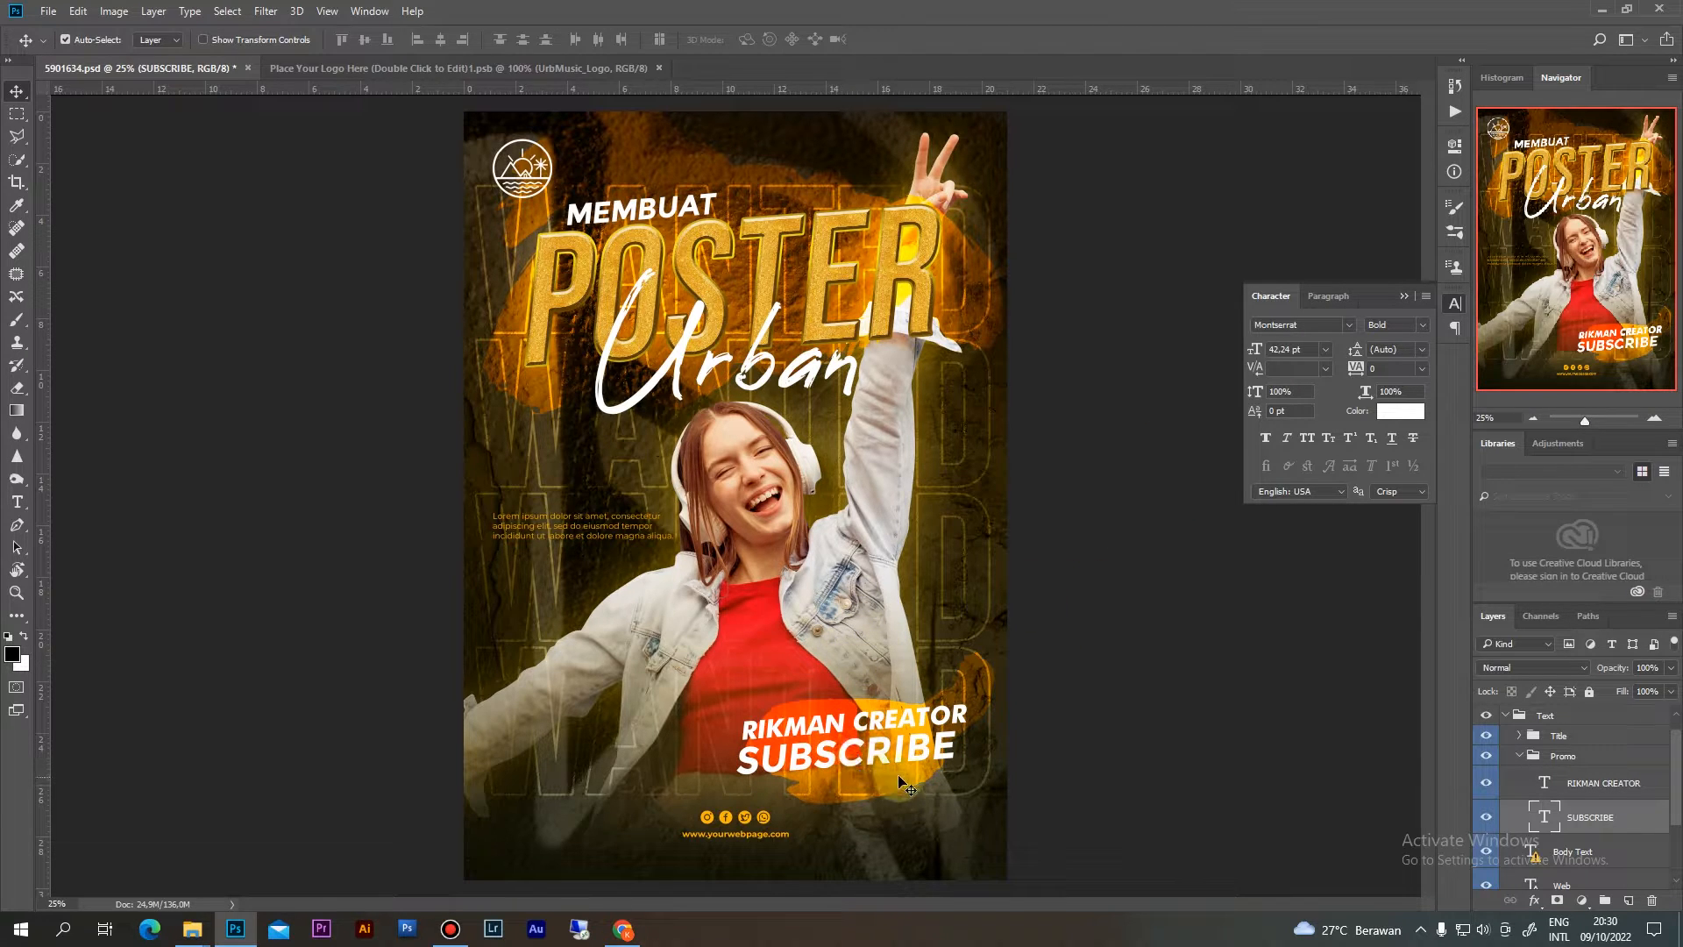
left_click(1520, 756)
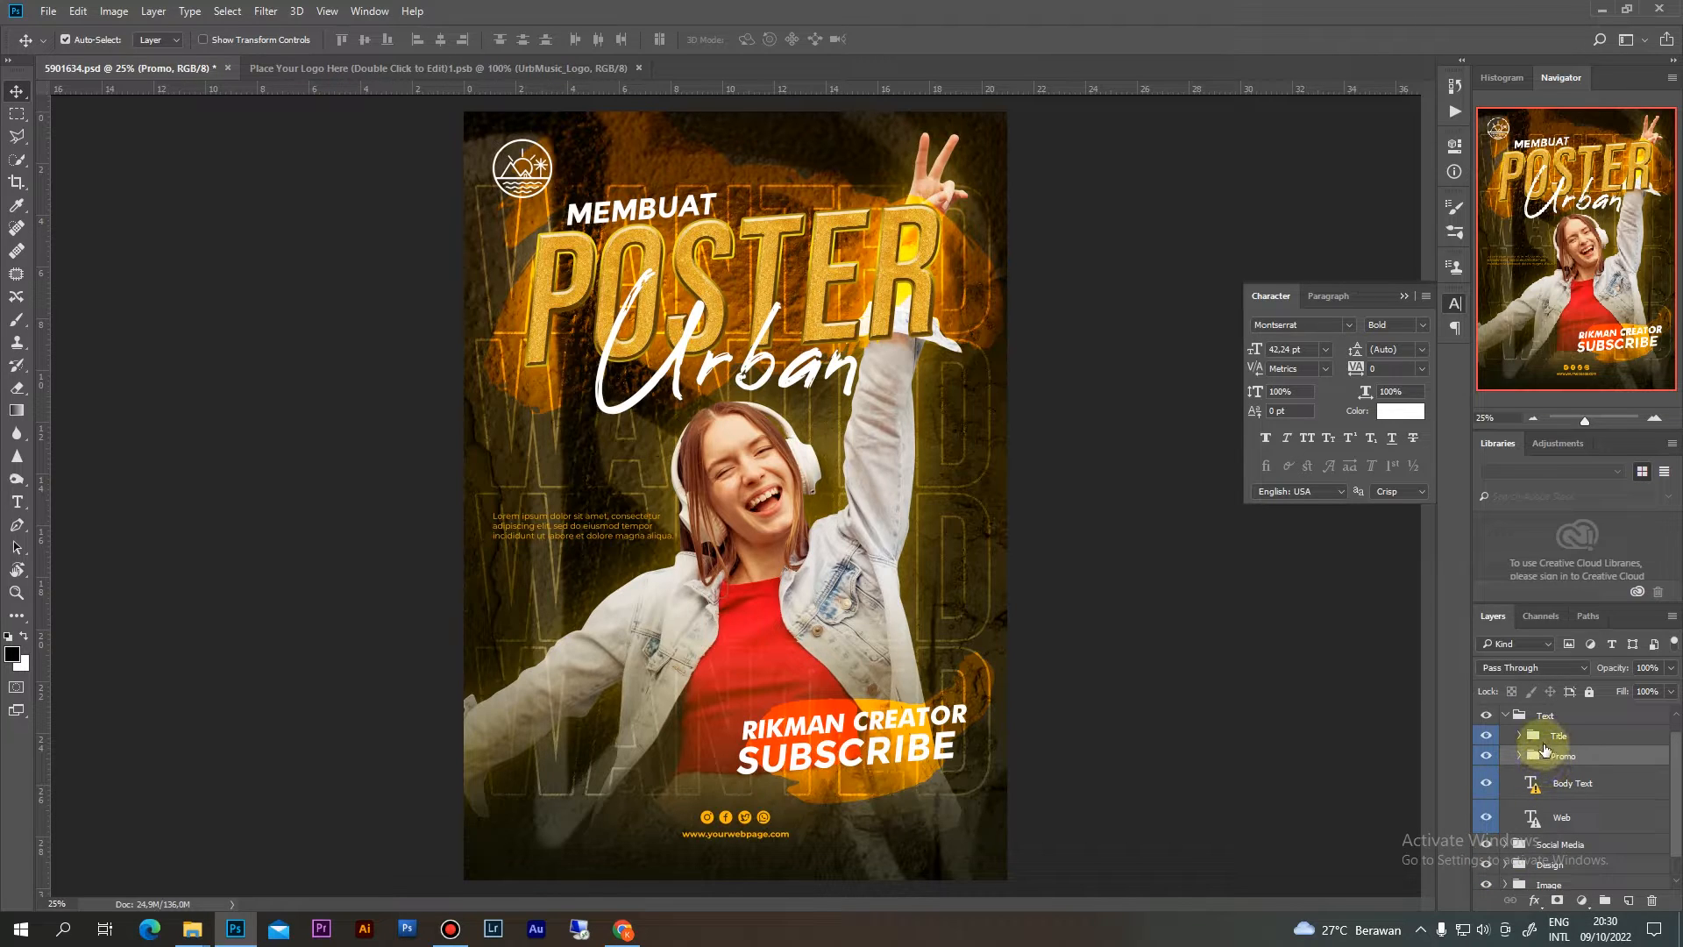
Select the Body Text layer and toggle its visibility to check which text on the poster it holds
left_click(1535, 738)
left_click(1545, 759)
left_click(1547, 783)
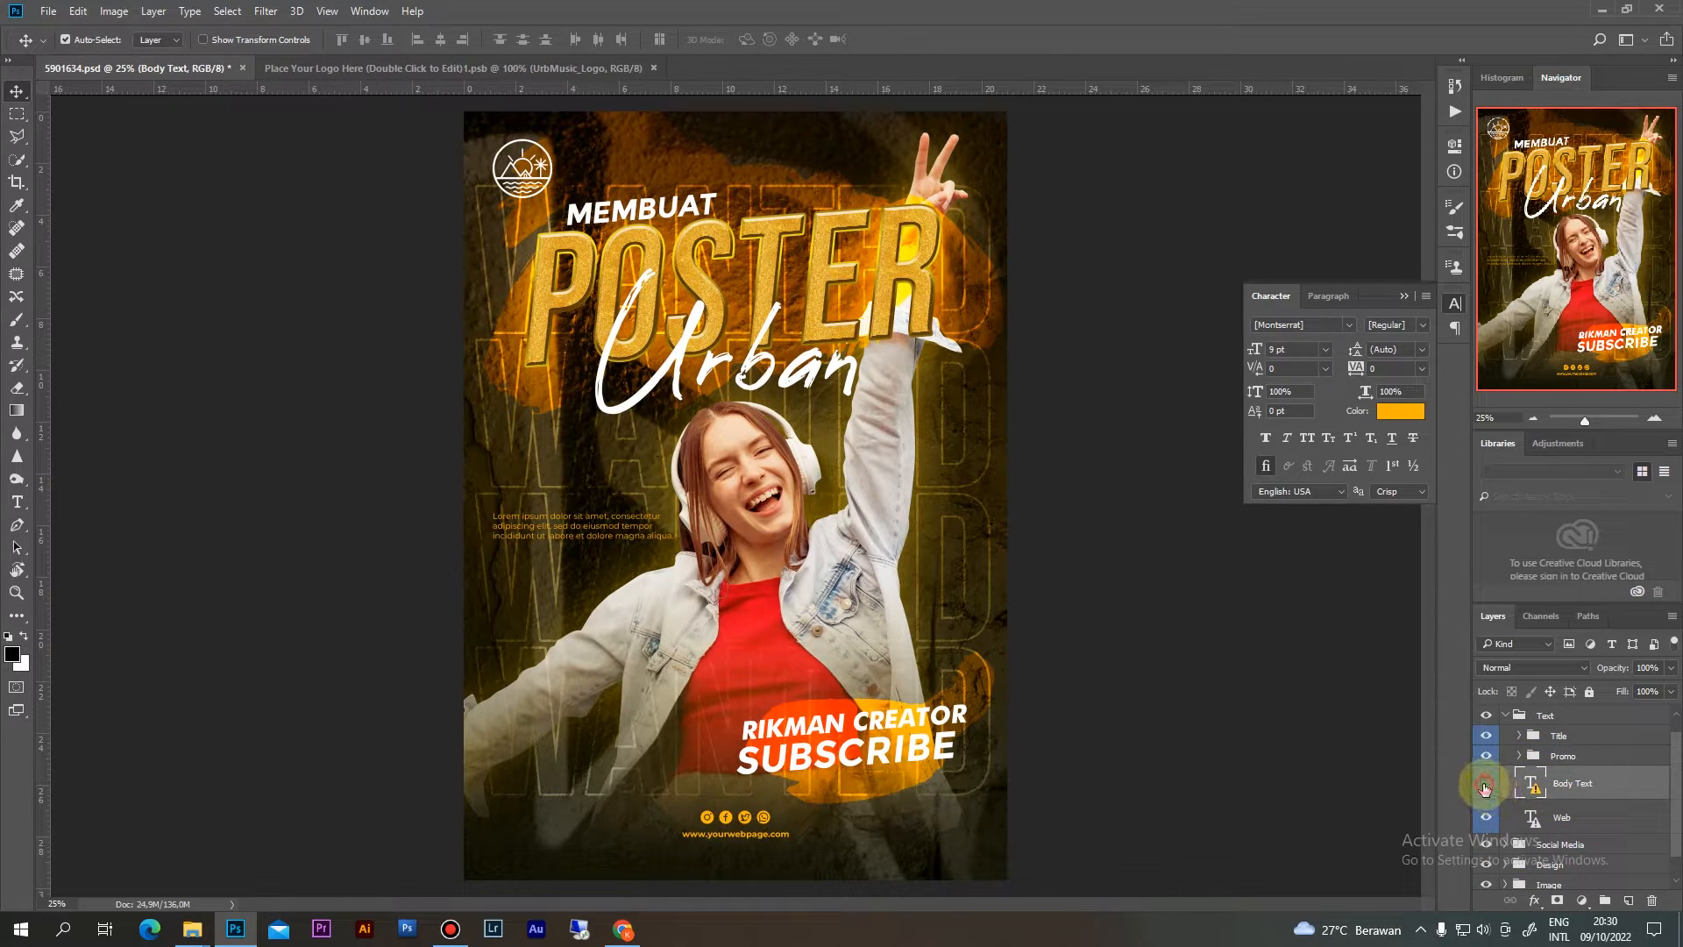
left_click(1487, 784)
left_click(1486, 784)
left_click(1486, 785)
left_click(1487, 785)
Replace the body text with "Membuat desain dengan mudah dan cepat menggunakan photoshop, tutorial untuk pemula yang mau belajar cepat dan mudah menggunakan template, belajar photoshop untuk pemula"
left_click(1559, 782)
double_click(638, 540)
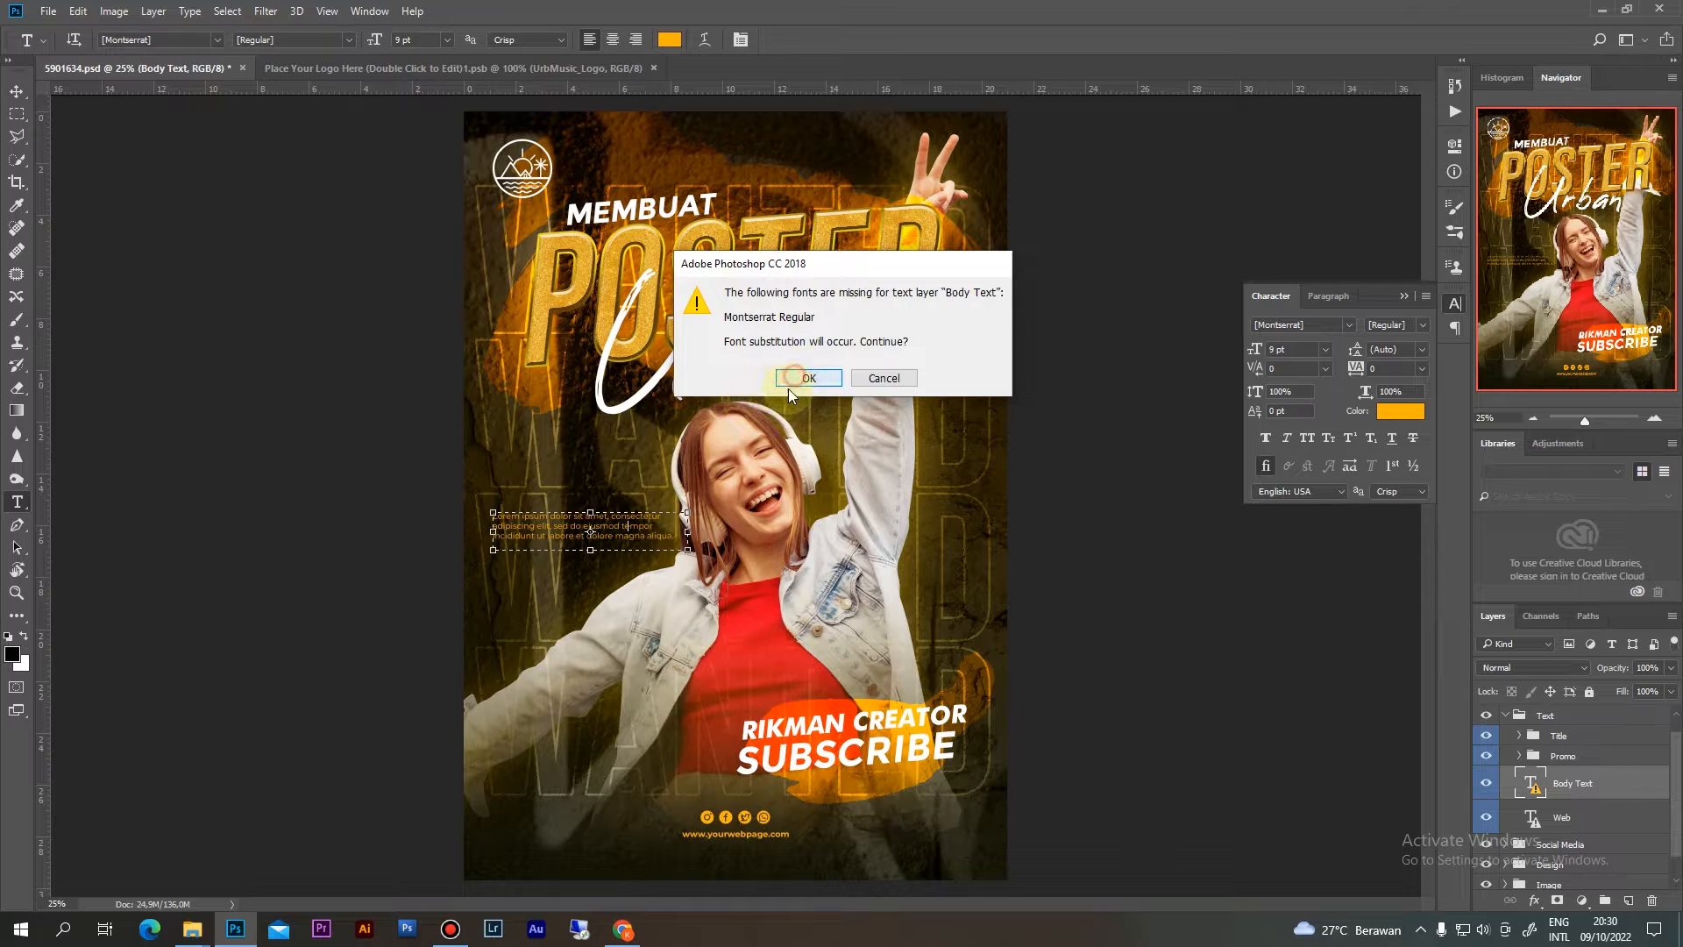
left_click(789, 386)
key("ctrl+a")
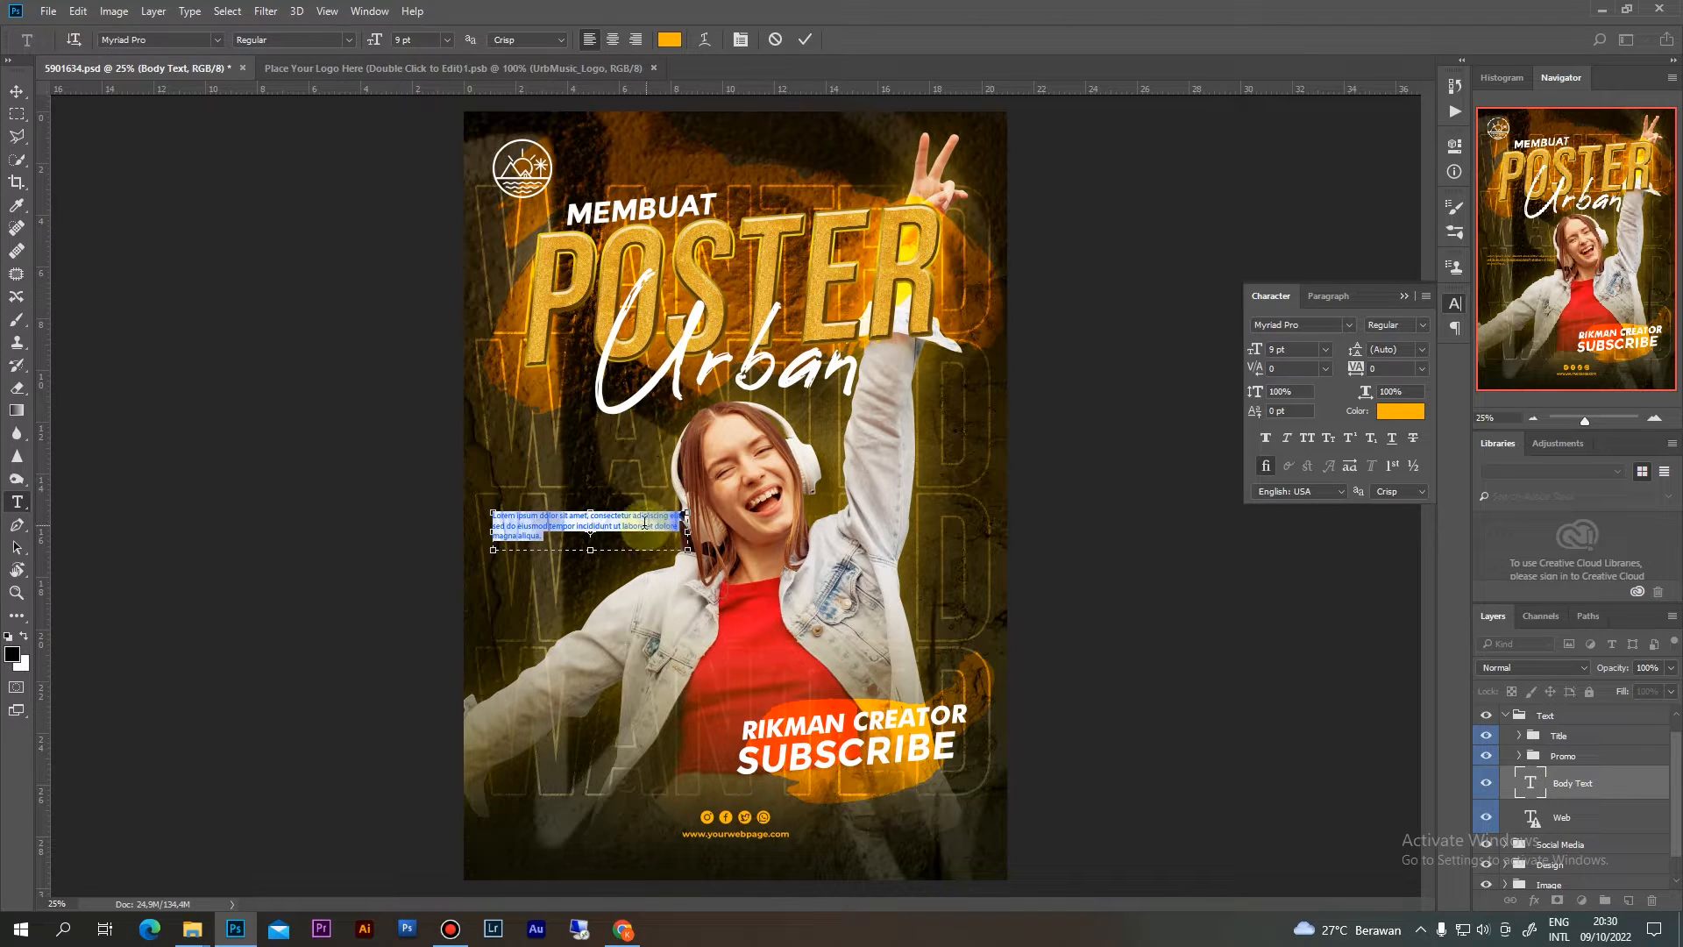
key("BackSpace")
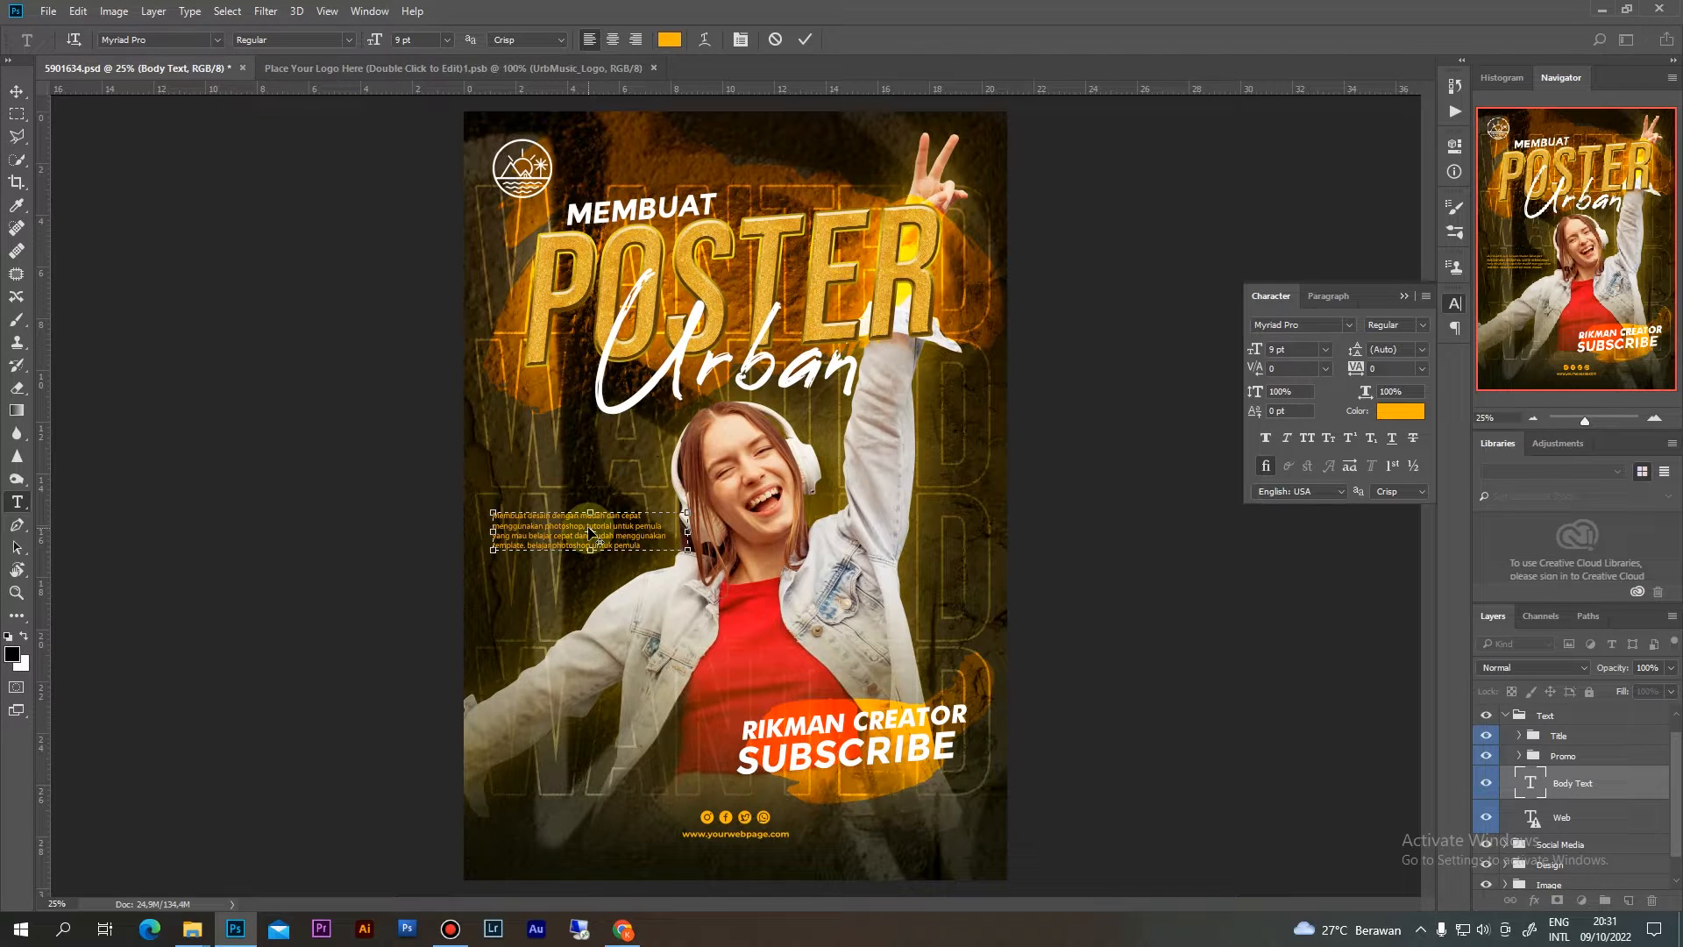
Set the font of the whole body paragraph to Nunito Black Italic and commit the edit
key("ctrl+a")
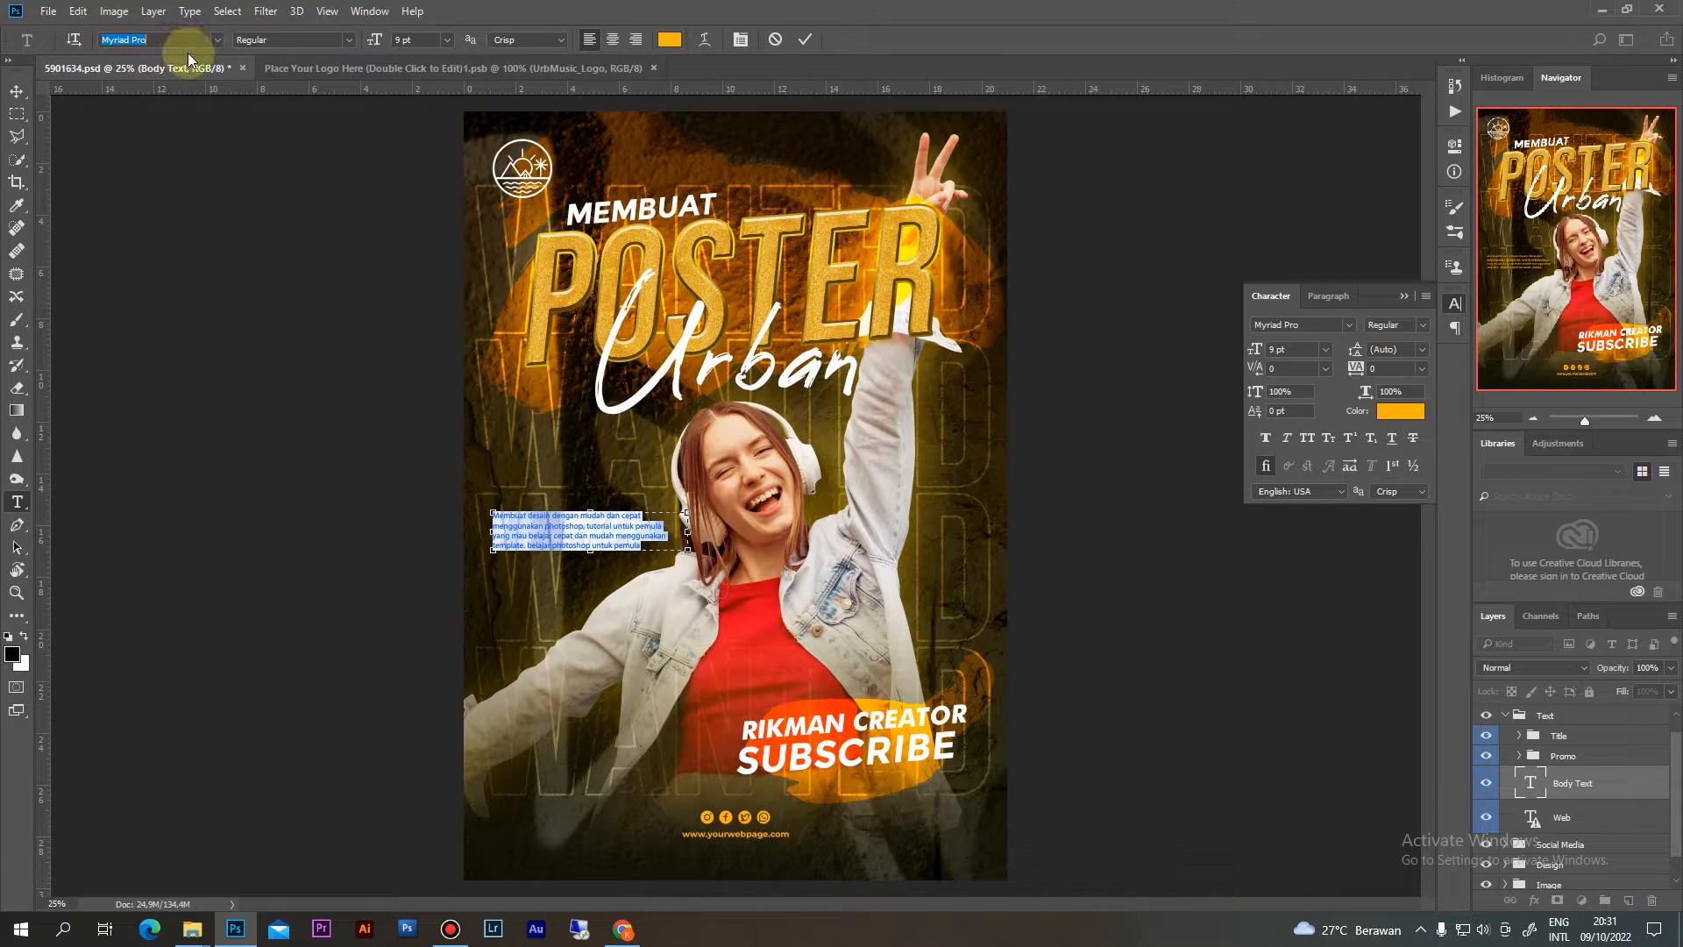
left_click(217, 42)
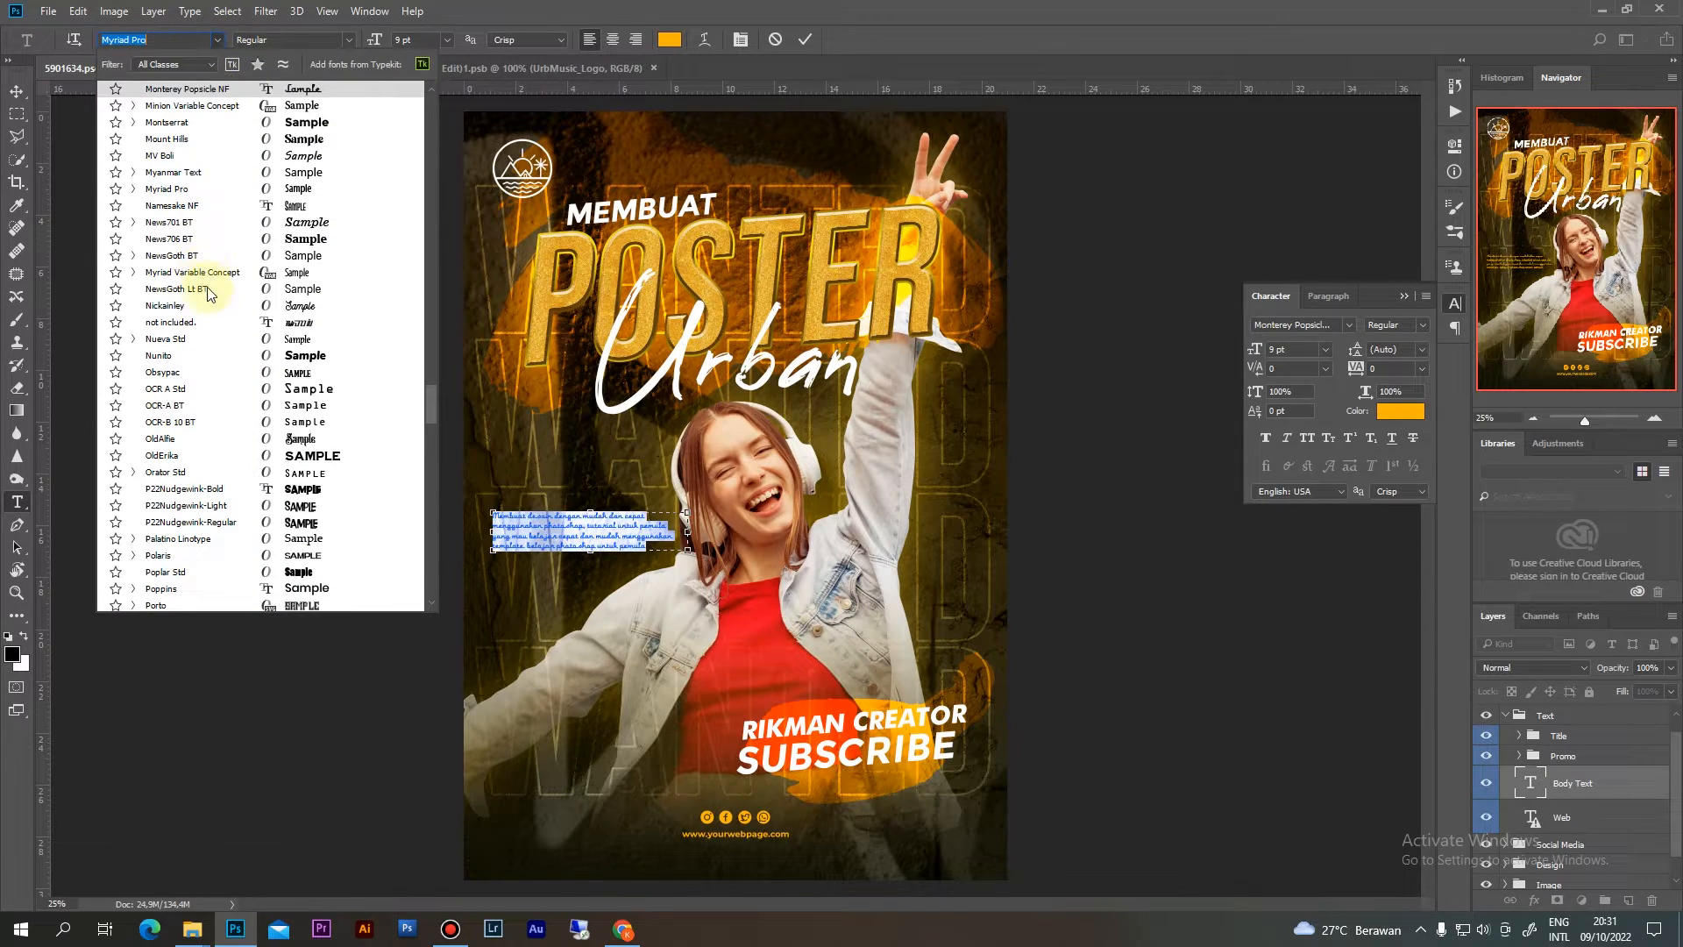
left_click(222, 356)
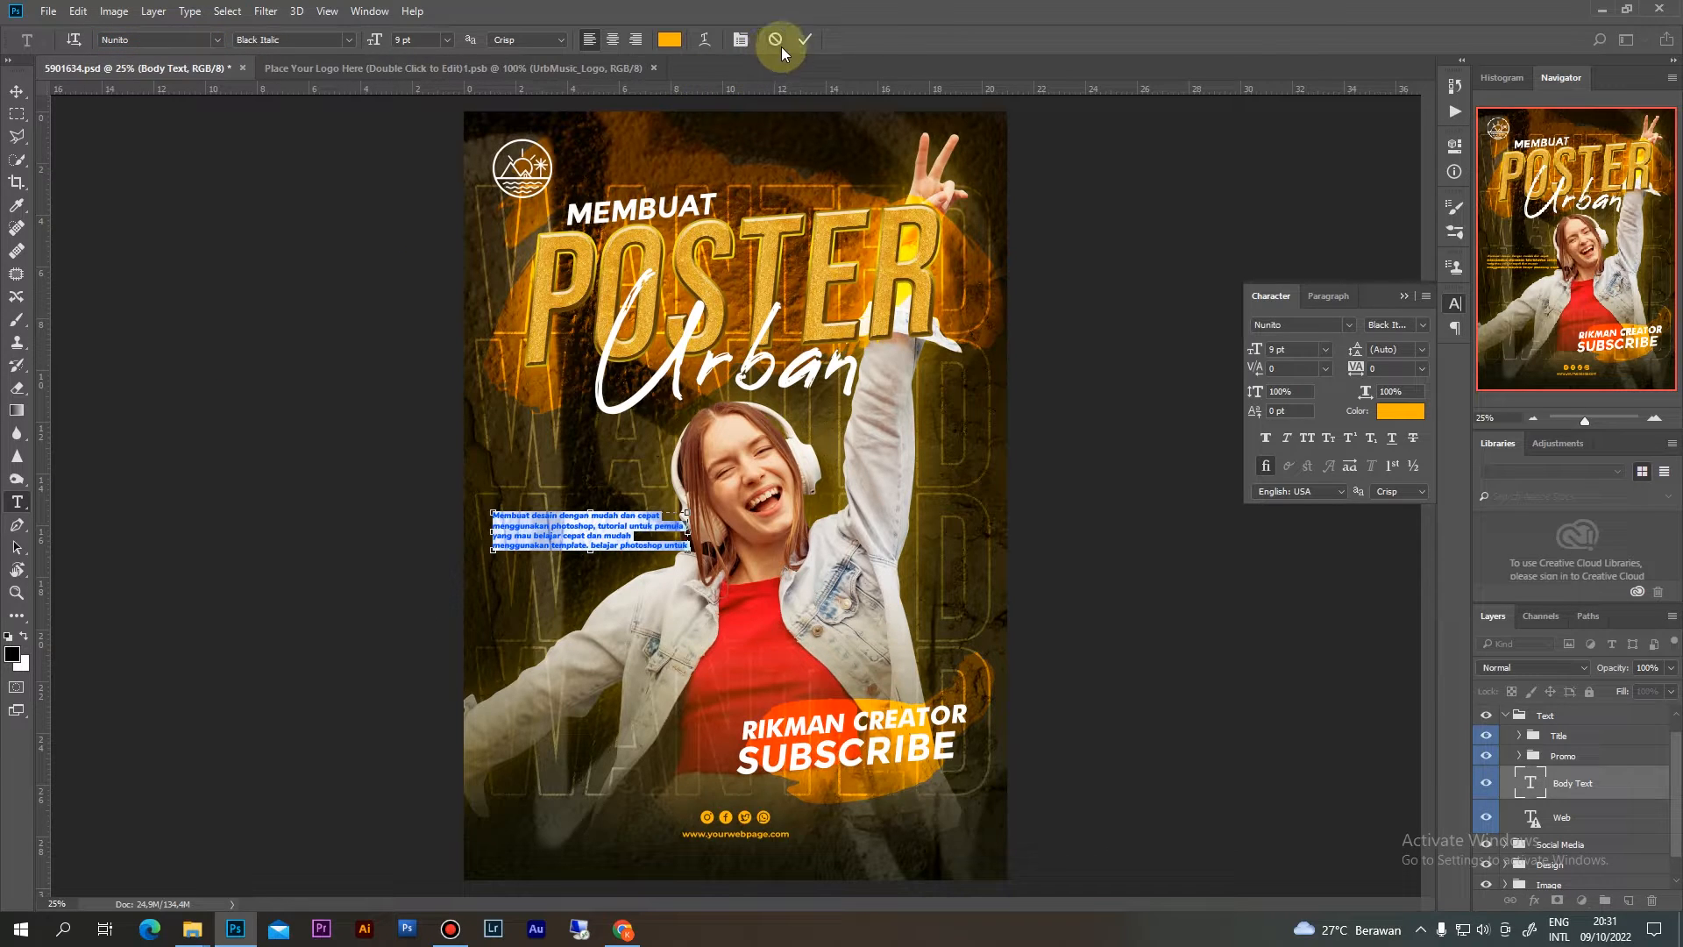
left_click(802, 41)
key("v")
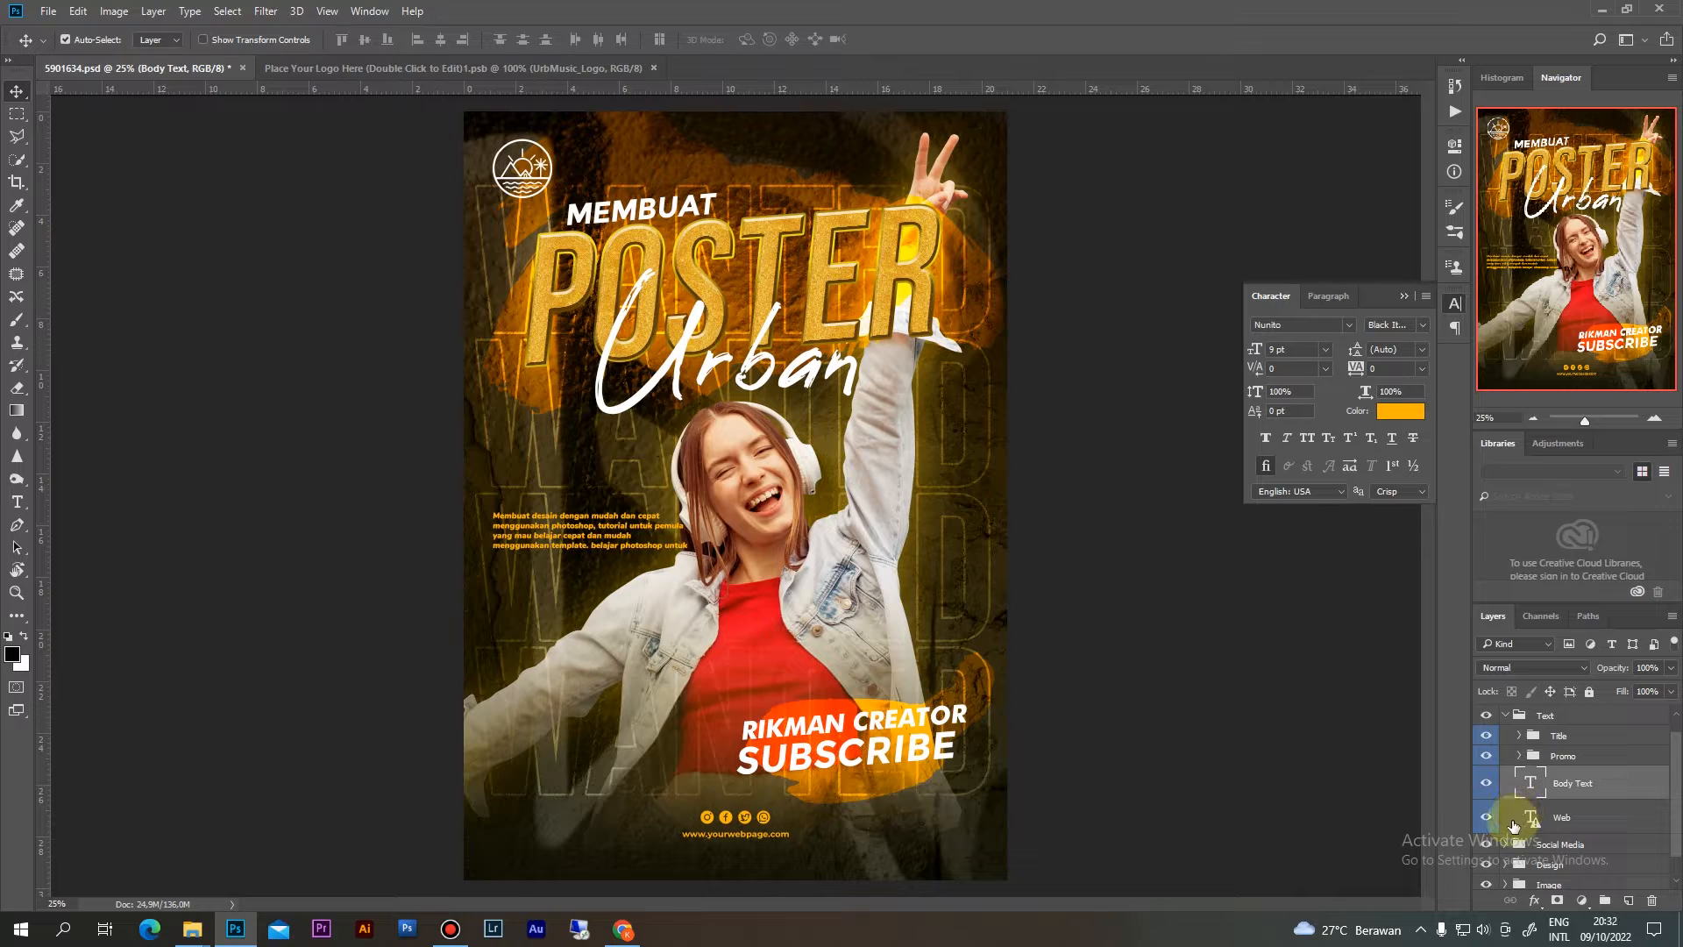
left_click(1487, 819)
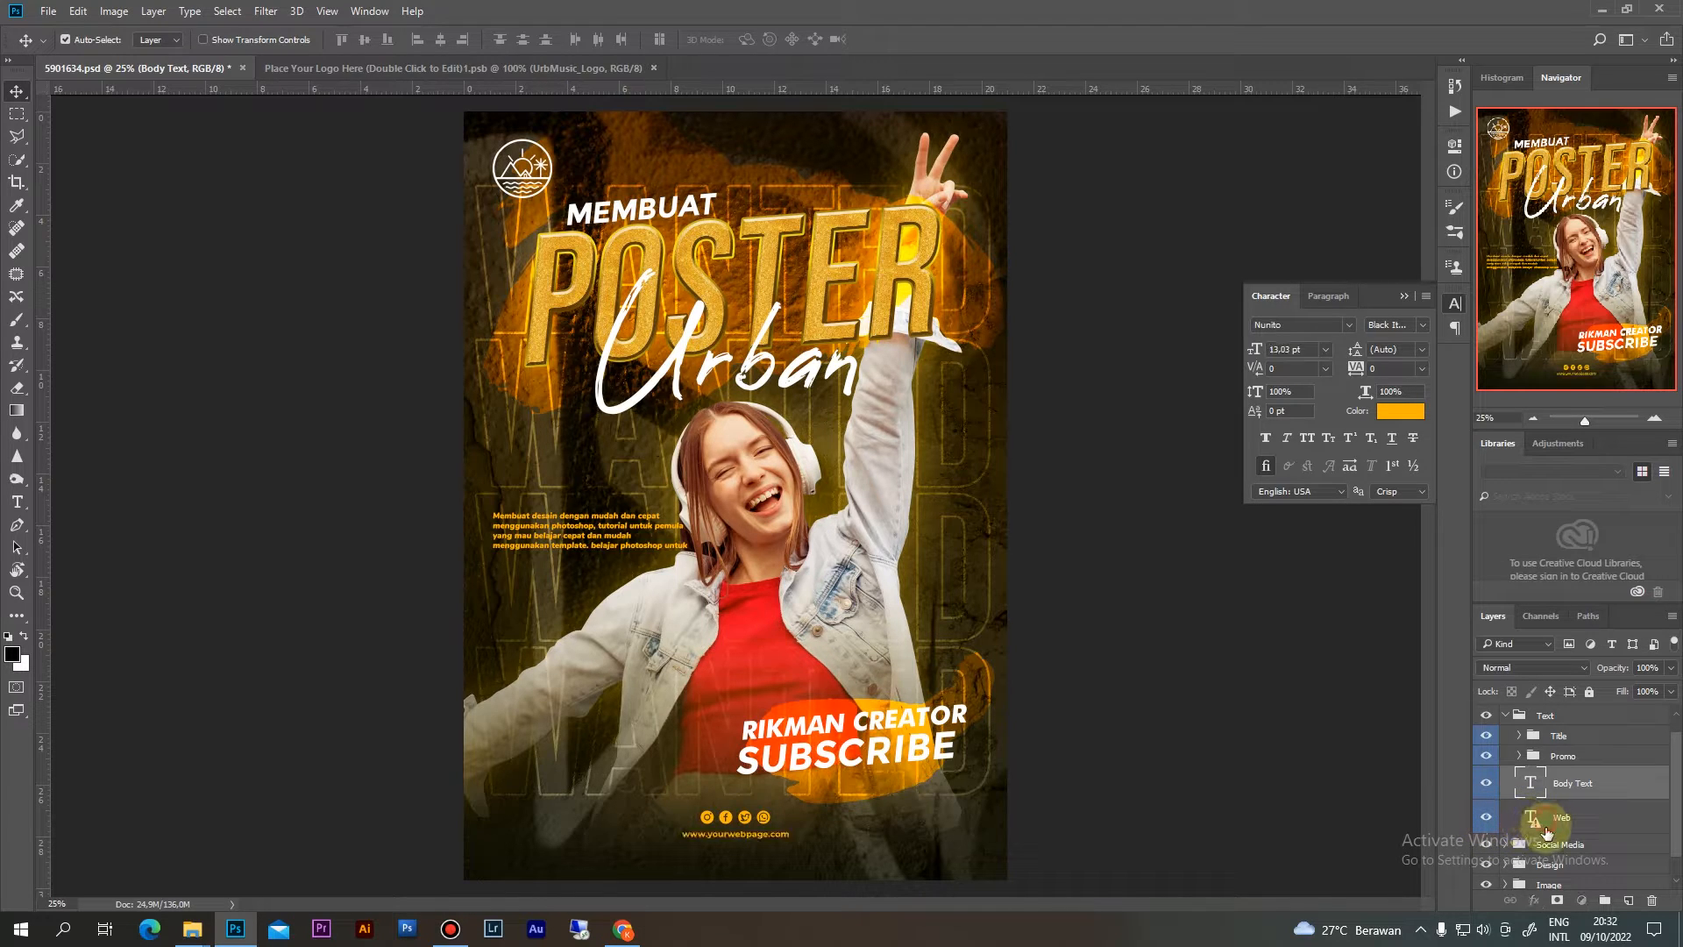
left_click(1543, 822)
key("t")
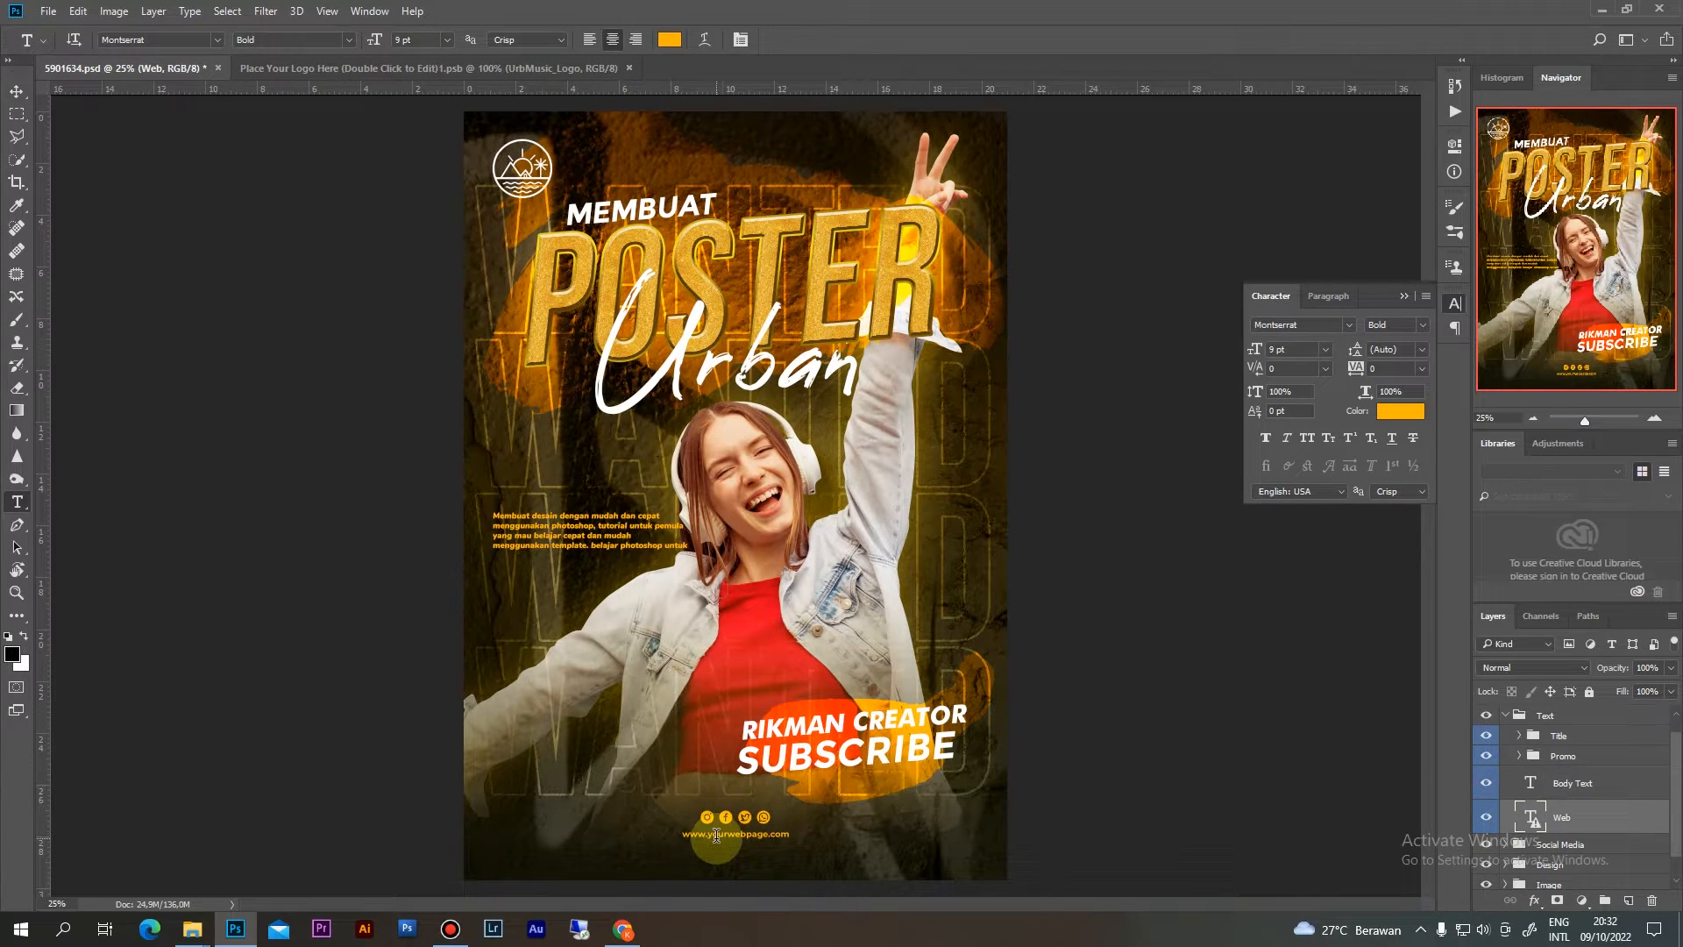
left_click(721, 839)
left_click(824, 364)
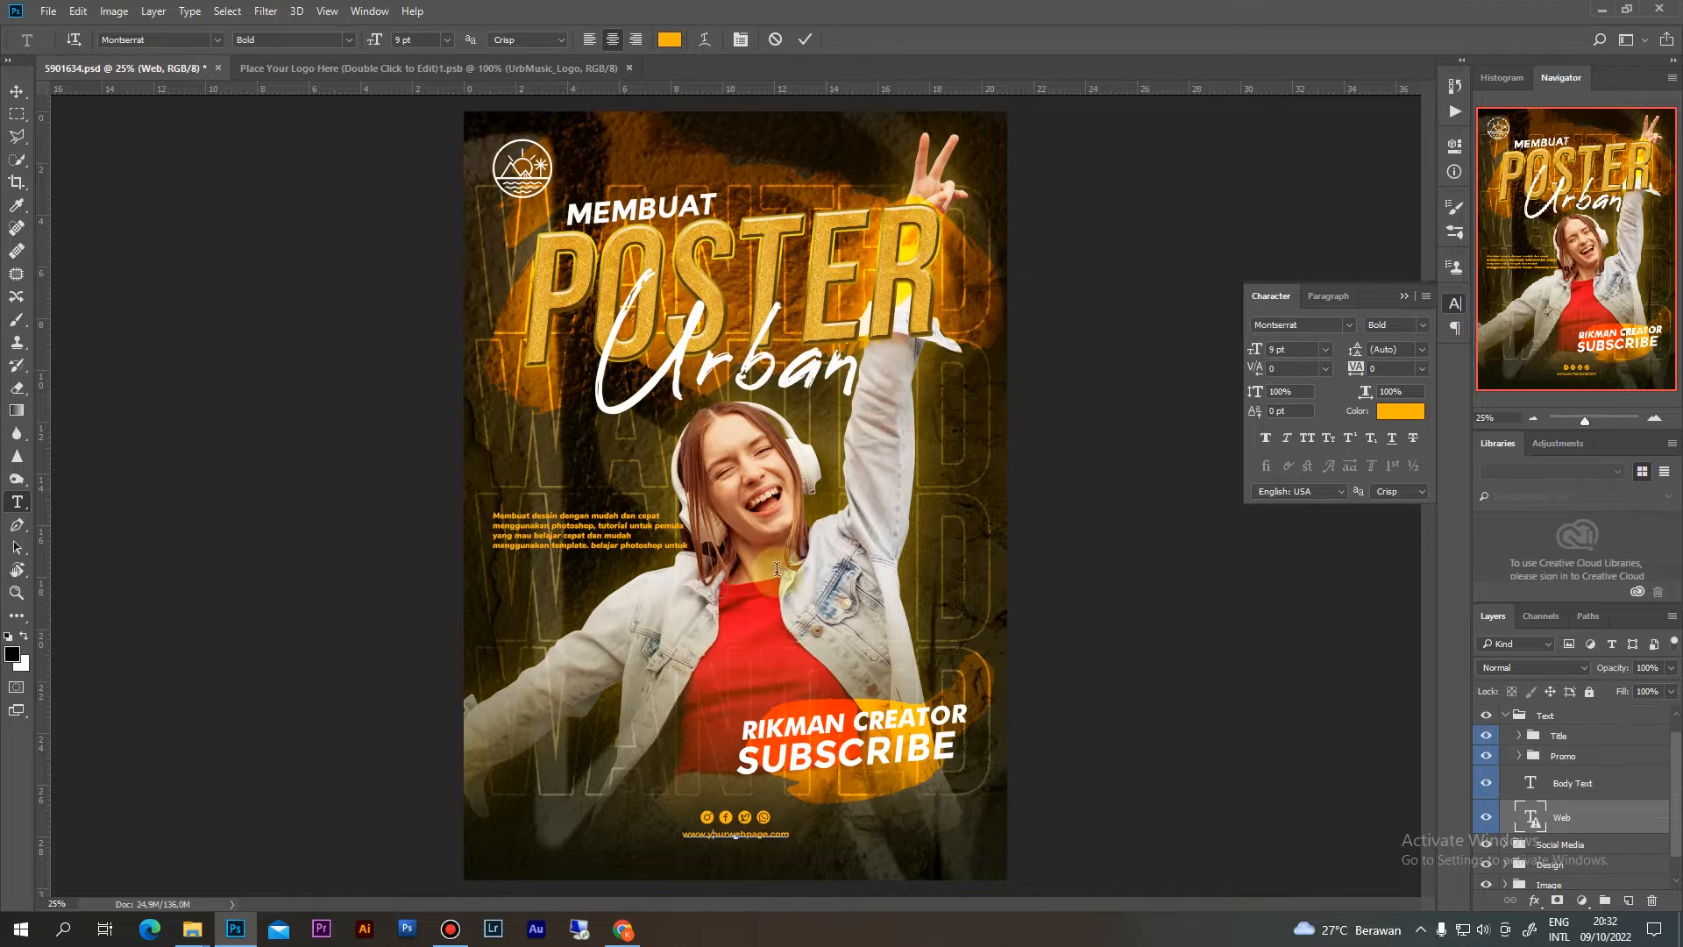
type("www.rikman")
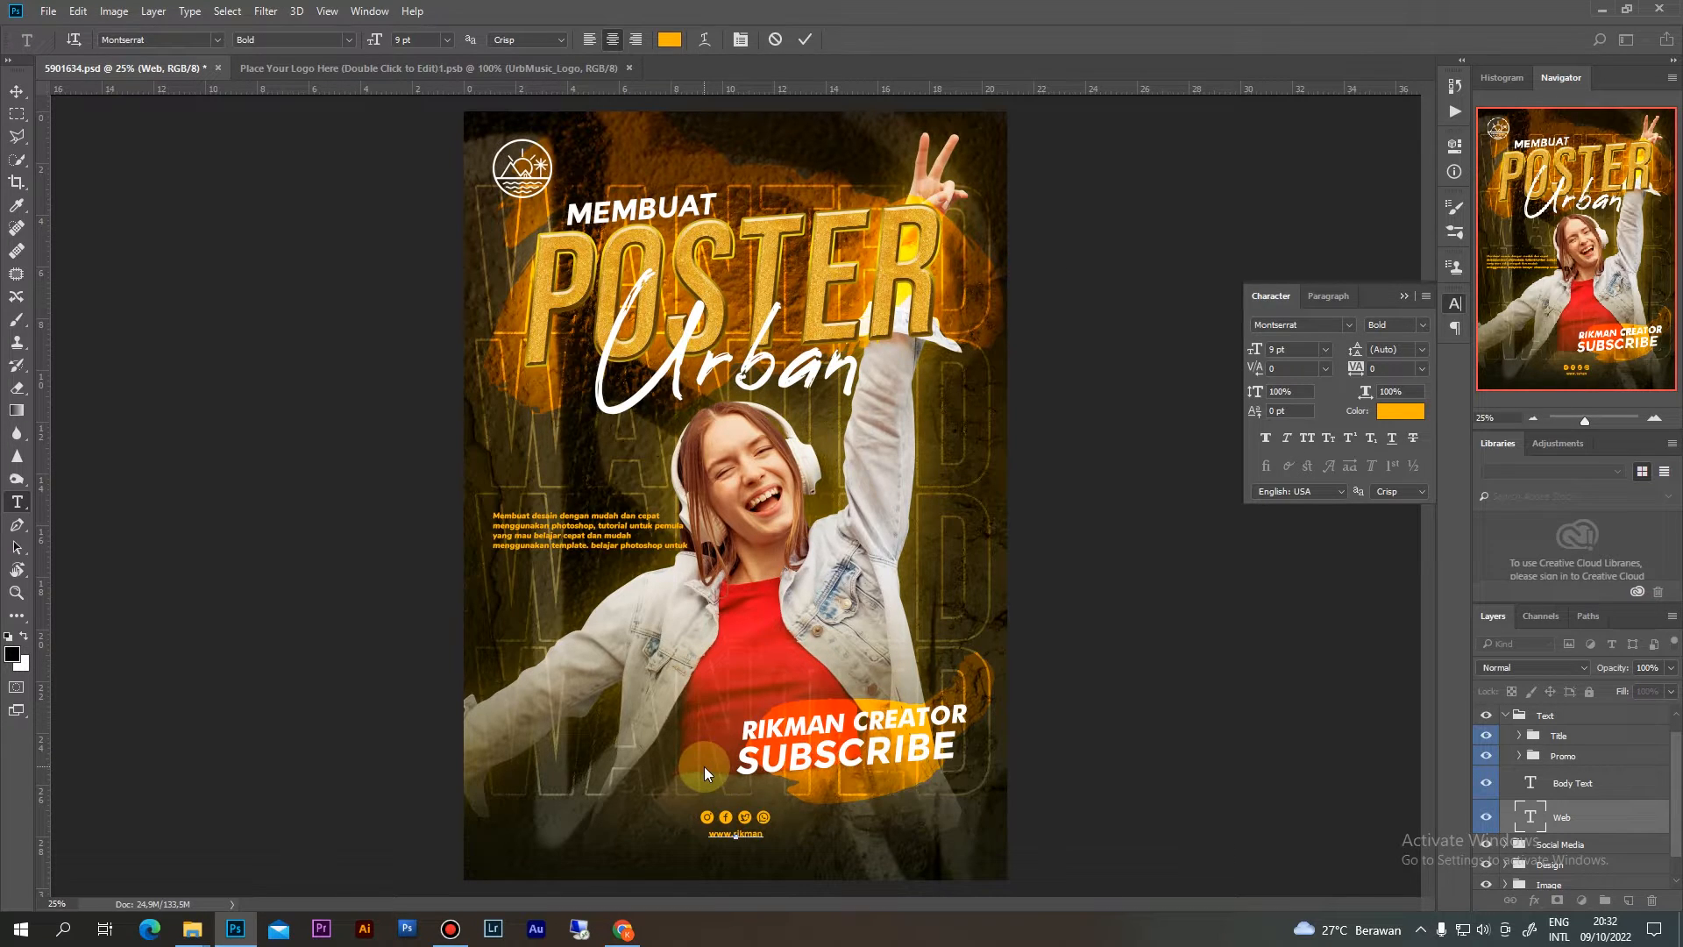
type("_creto")
type("or")
type(".com")
left_click(800, 45)
key("v")
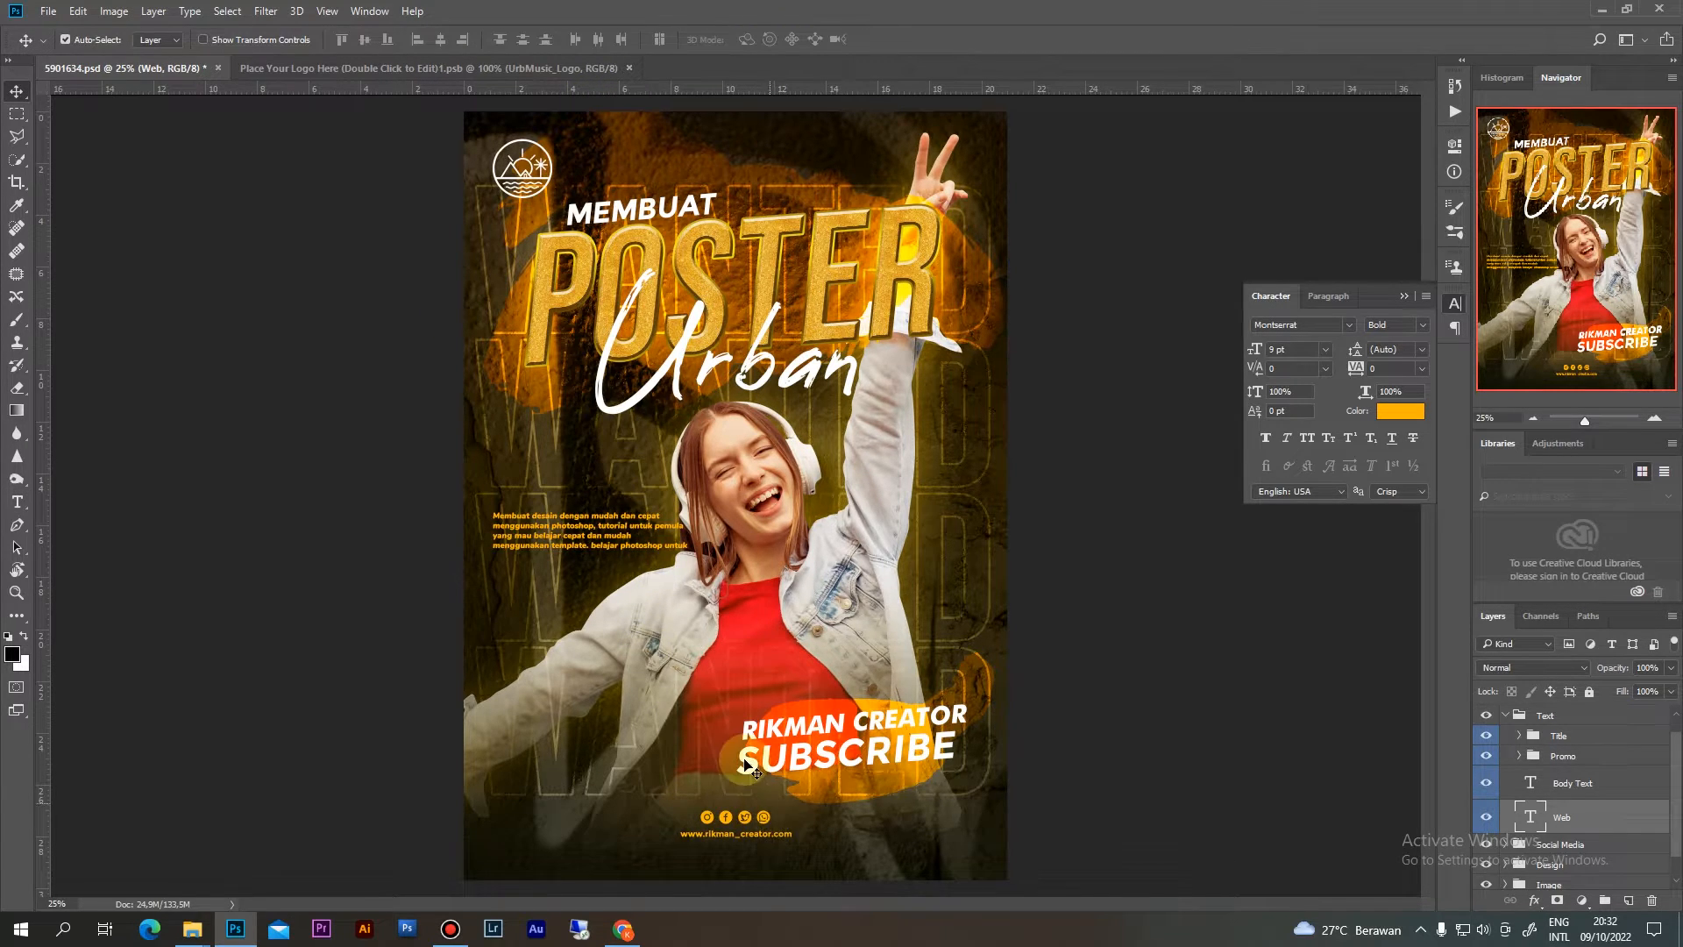
key("ctrl+plus")
key("ctrl+minus")
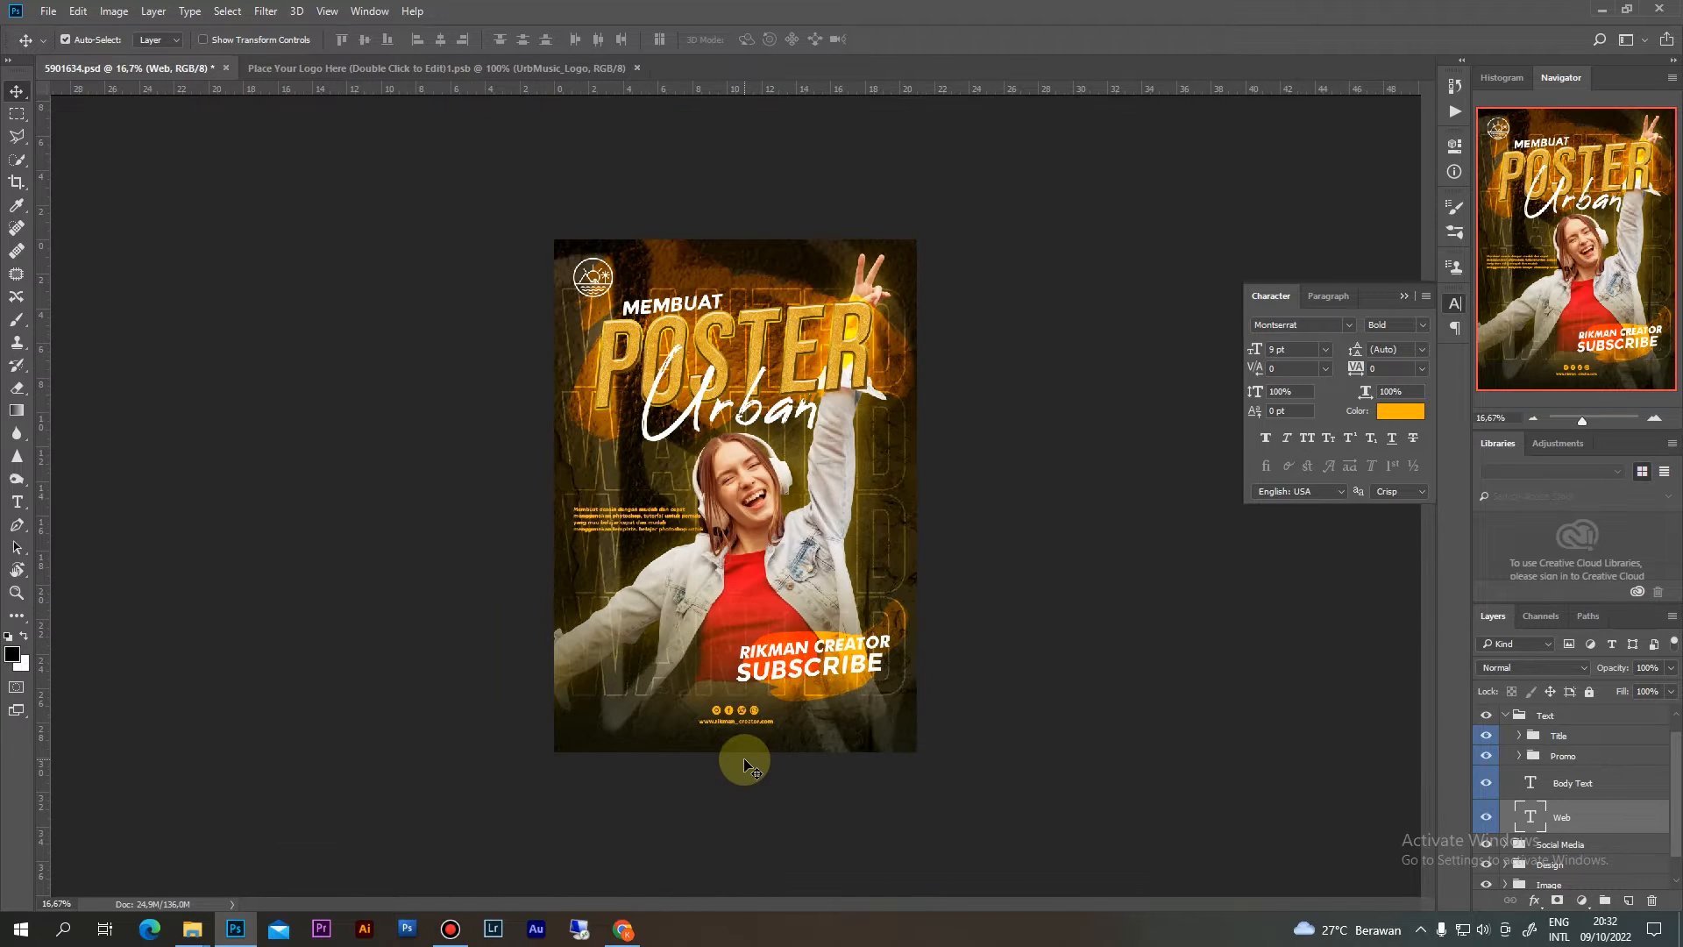
Select the Social Media group and toggle its visibility to check which poster elements it holds
key("ctrl+plus")
key("ctrl+minus")
left_click_drag(1674, 783, 1671, 823)
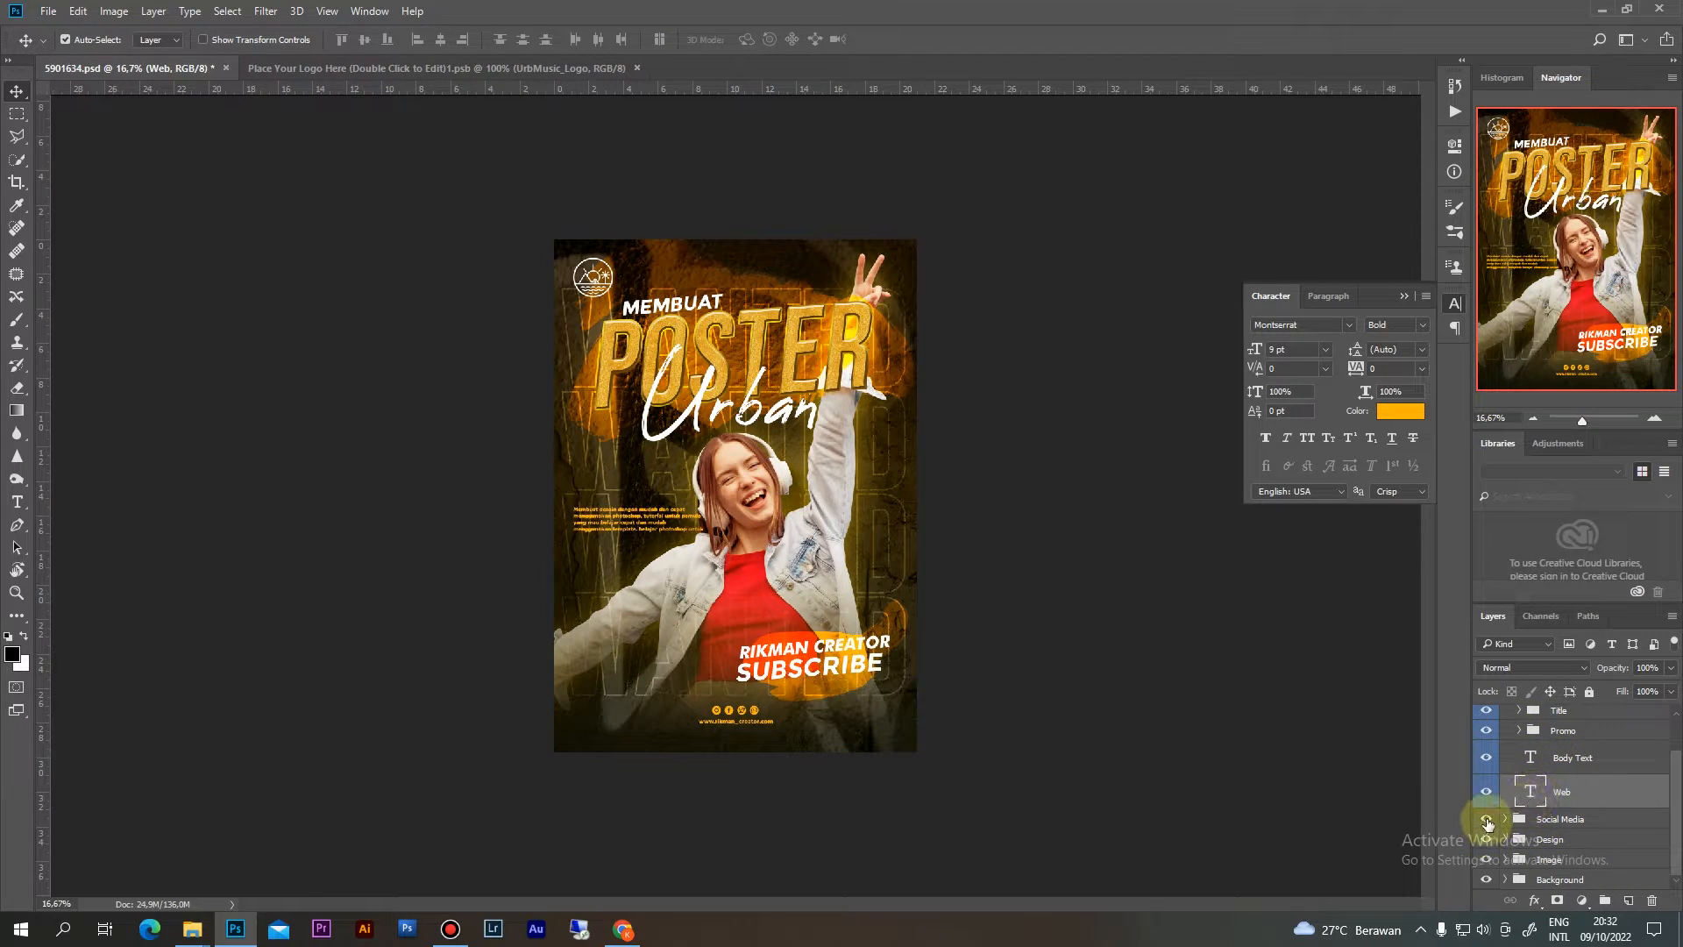
left_click(1546, 821)
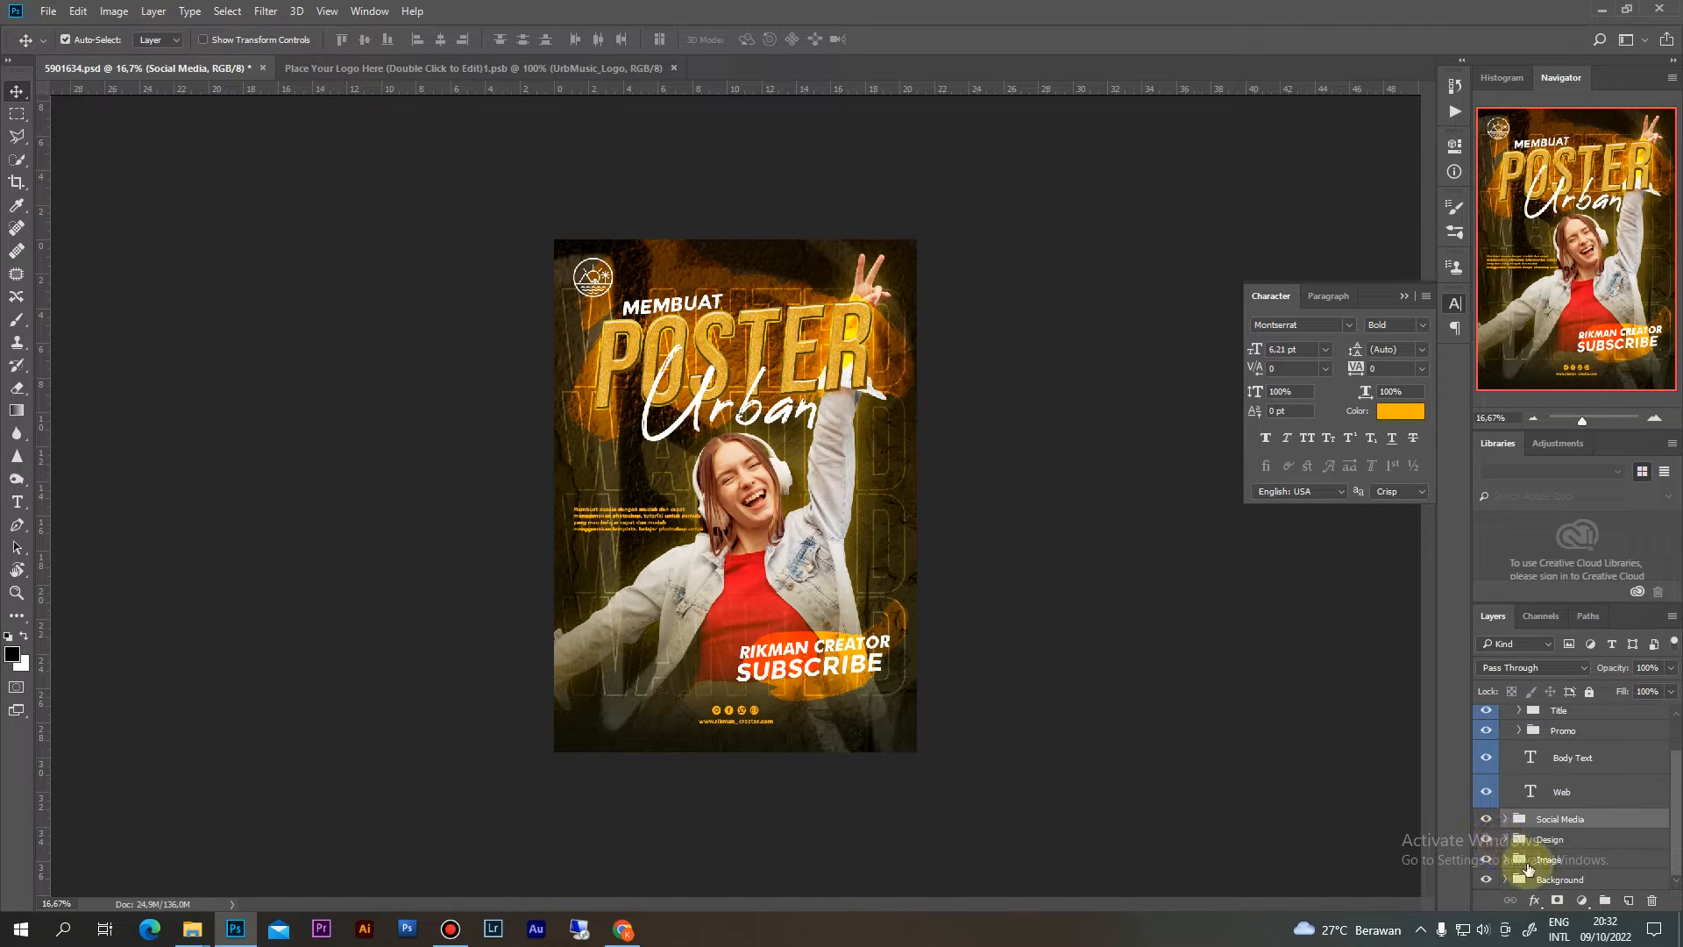
left_click(1483, 821)
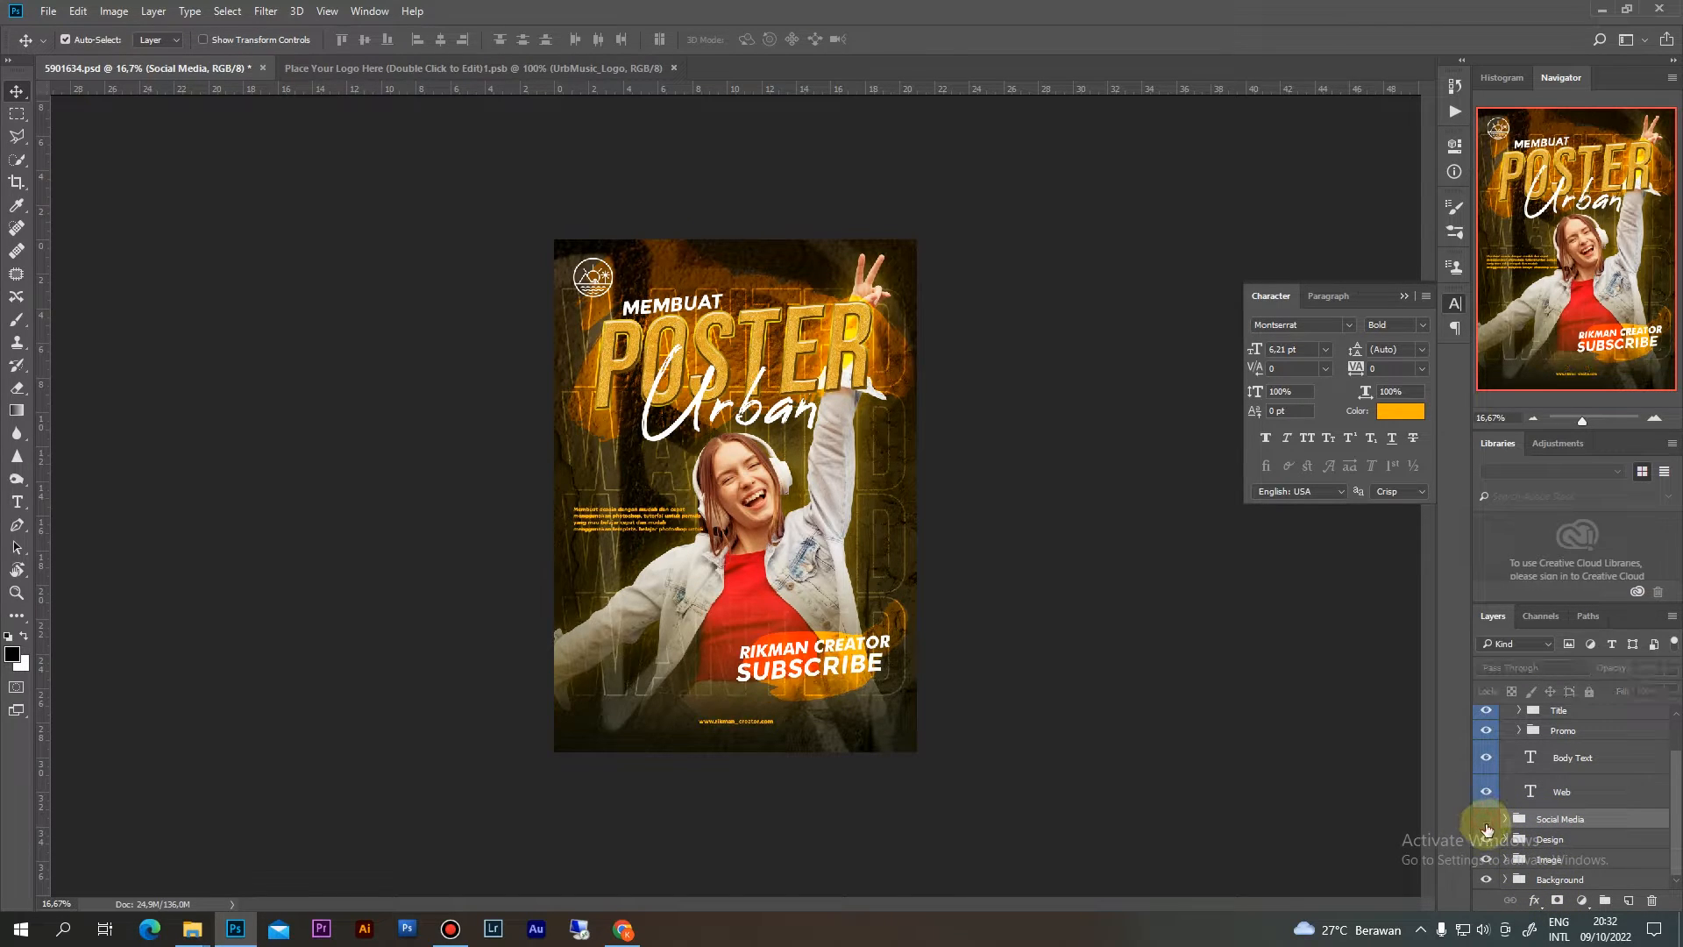
left_click(1483, 821)
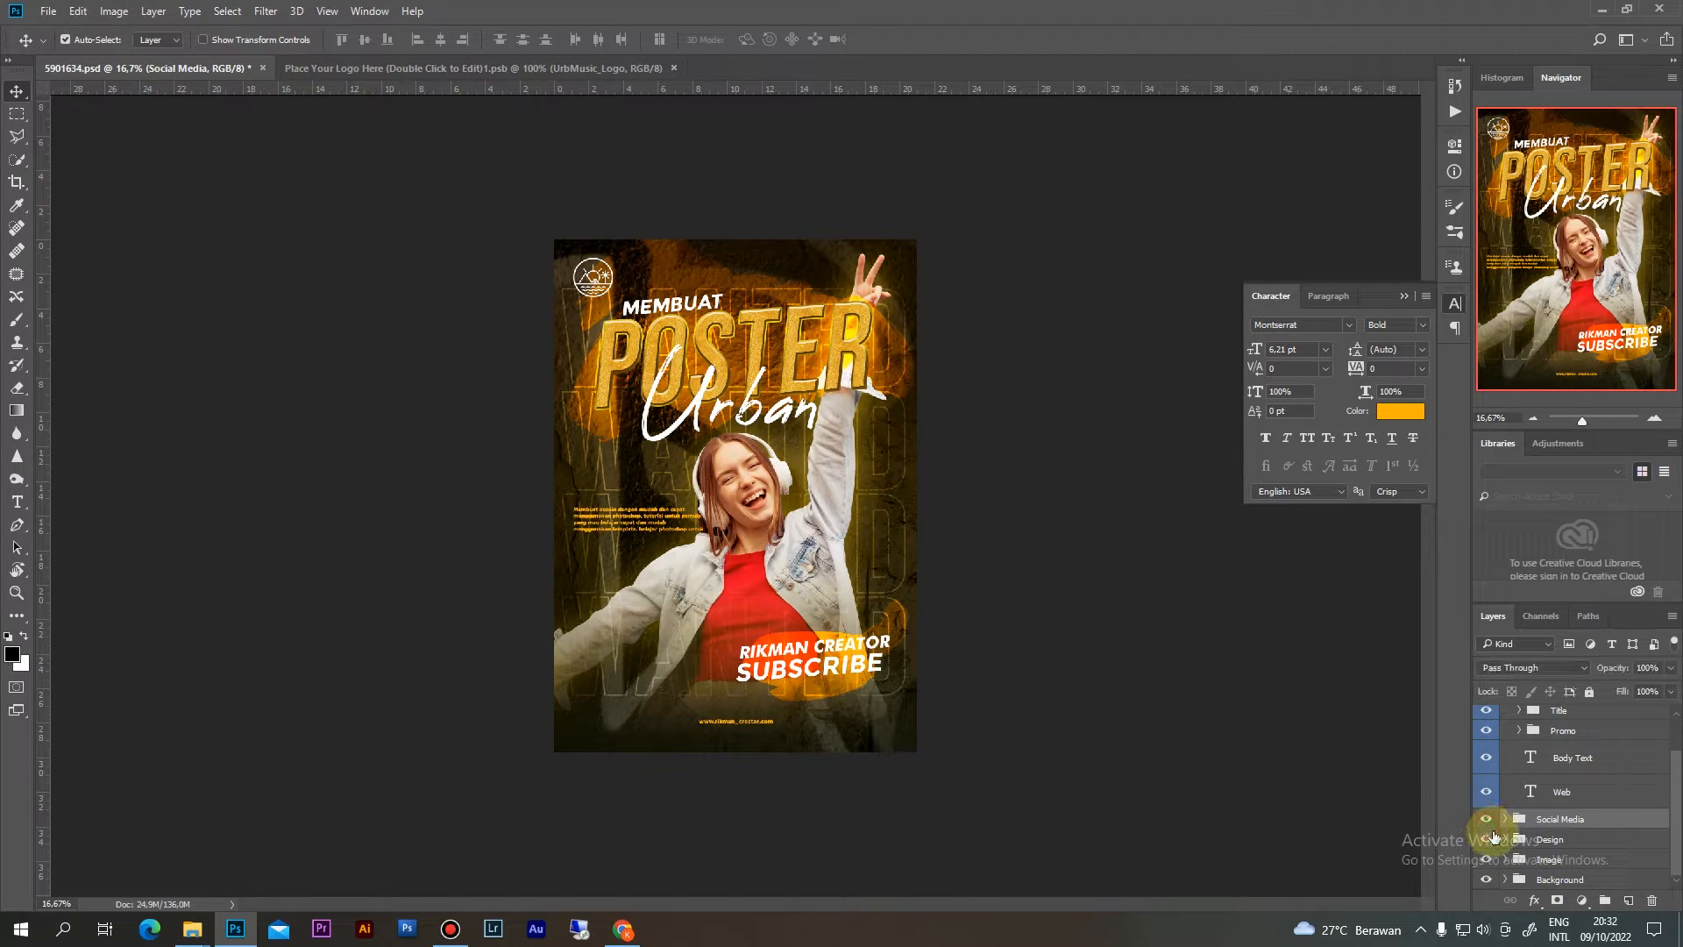
Select the Design group and toggle its visibility to check which poster elements it contains
left_click(1547, 839)
key("ctrl+plus")
key("ctrl+plus")
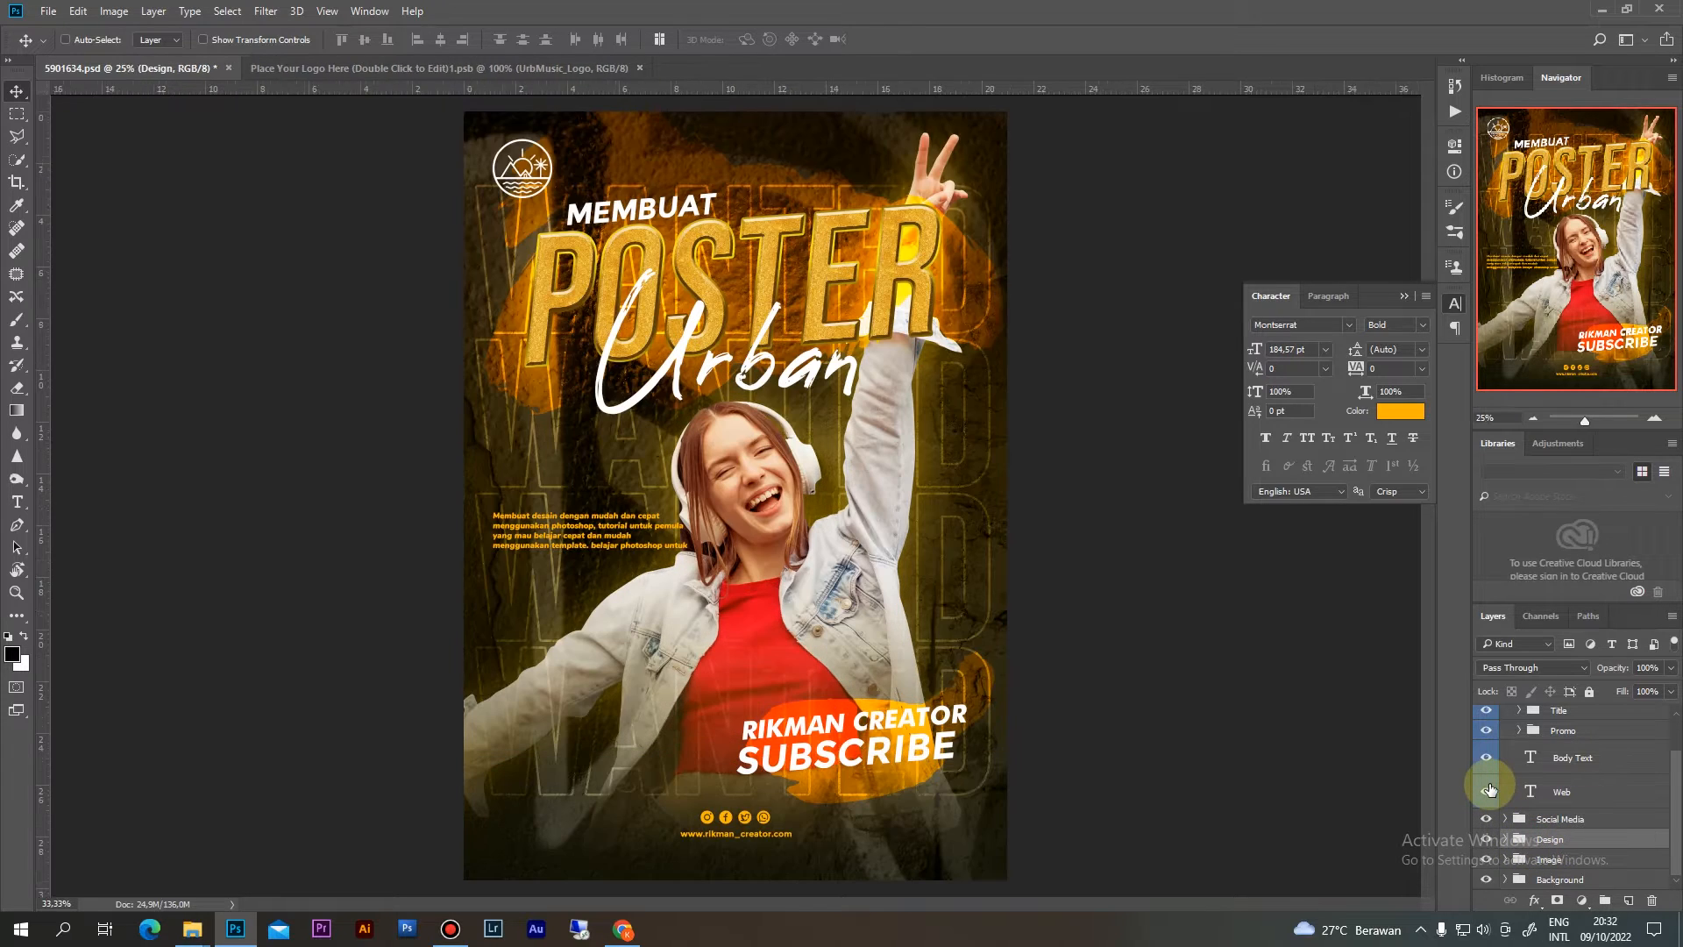
left_click_drag(929, 729, 902, 527)
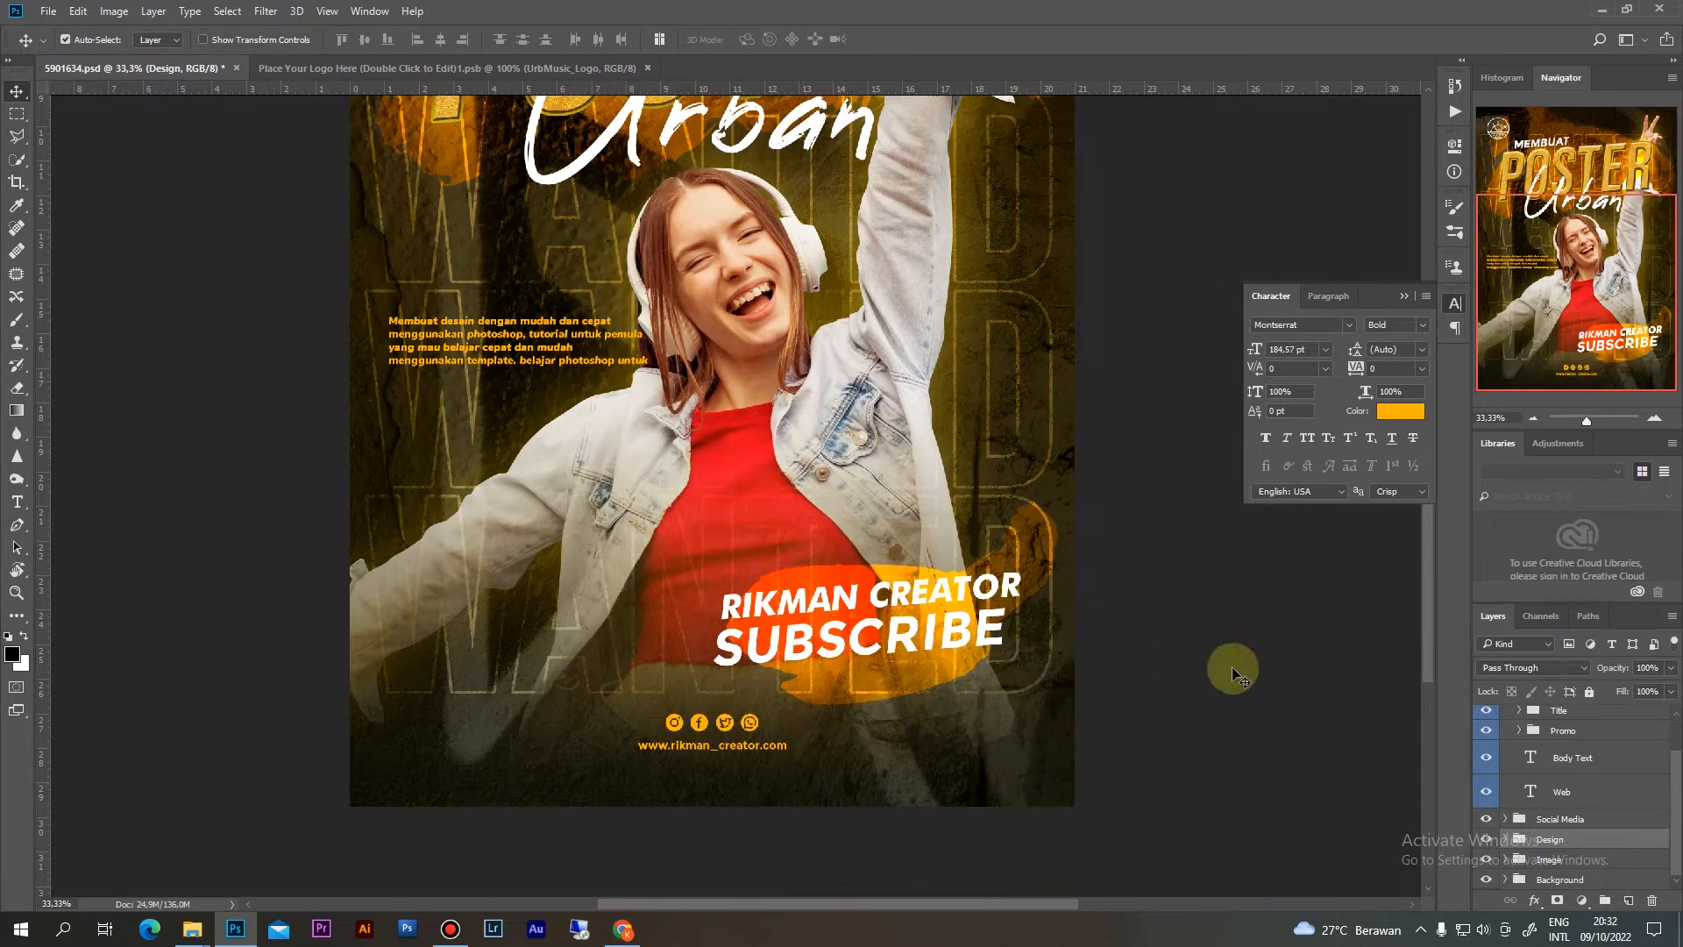
left_click(1486, 839)
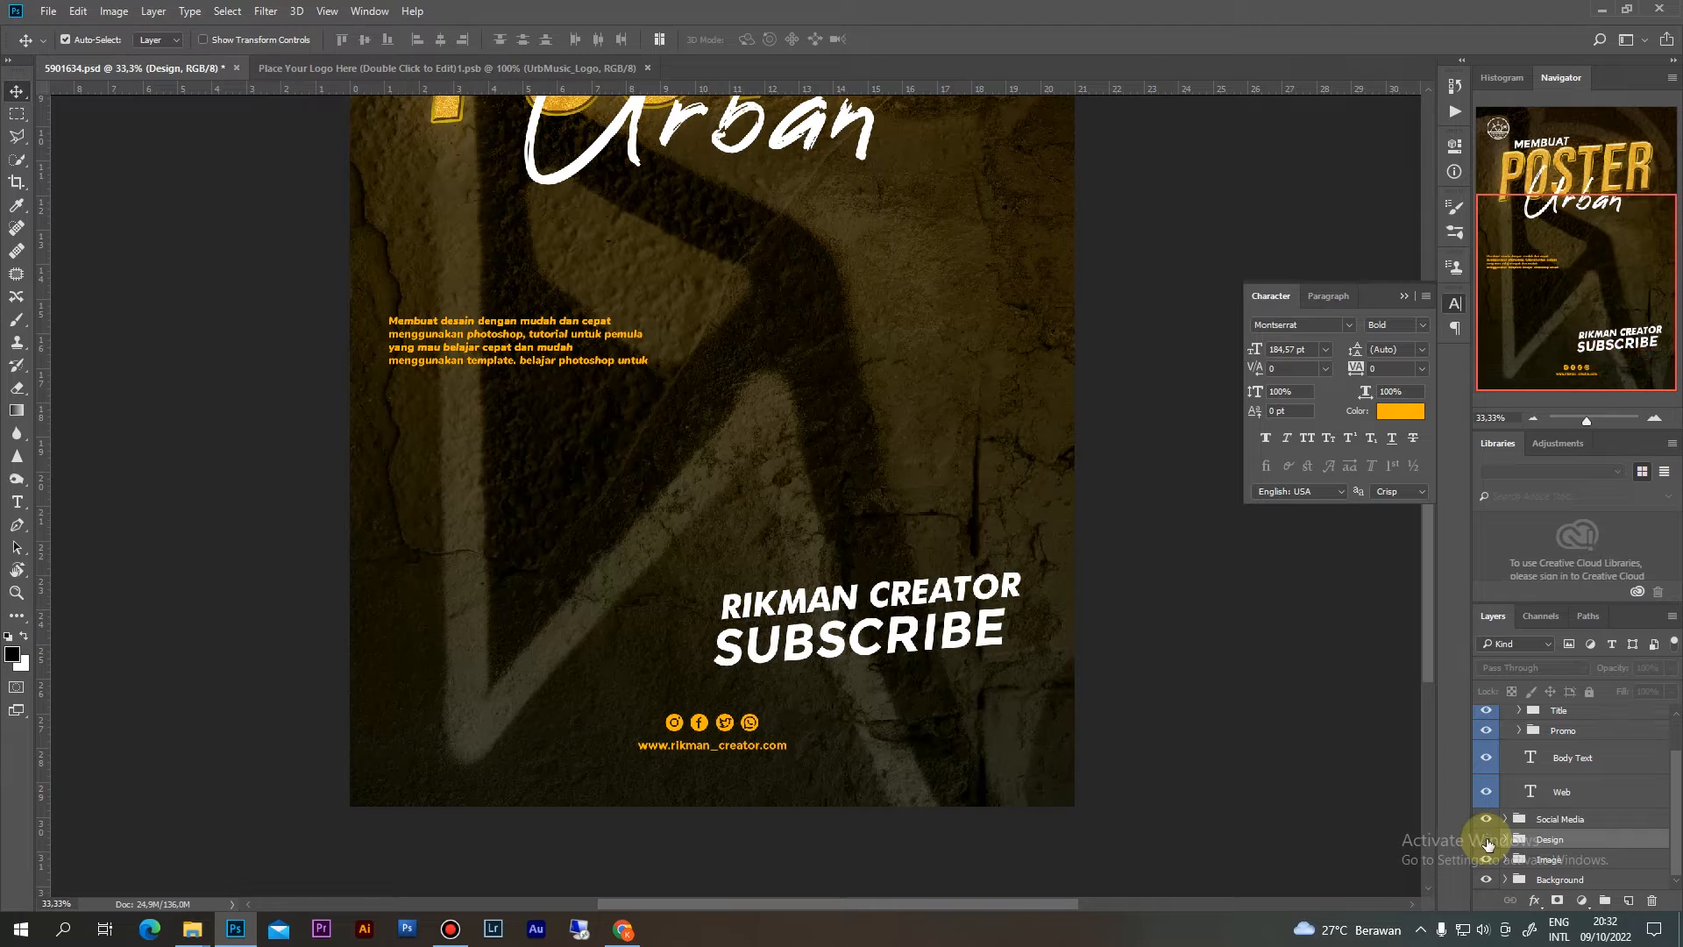
left_click(1486, 840)
Expand the Design group and toggle each of the two Brush layers to identify their paint strokes on the poster
left_click(1505, 840)
left_click(1547, 754)
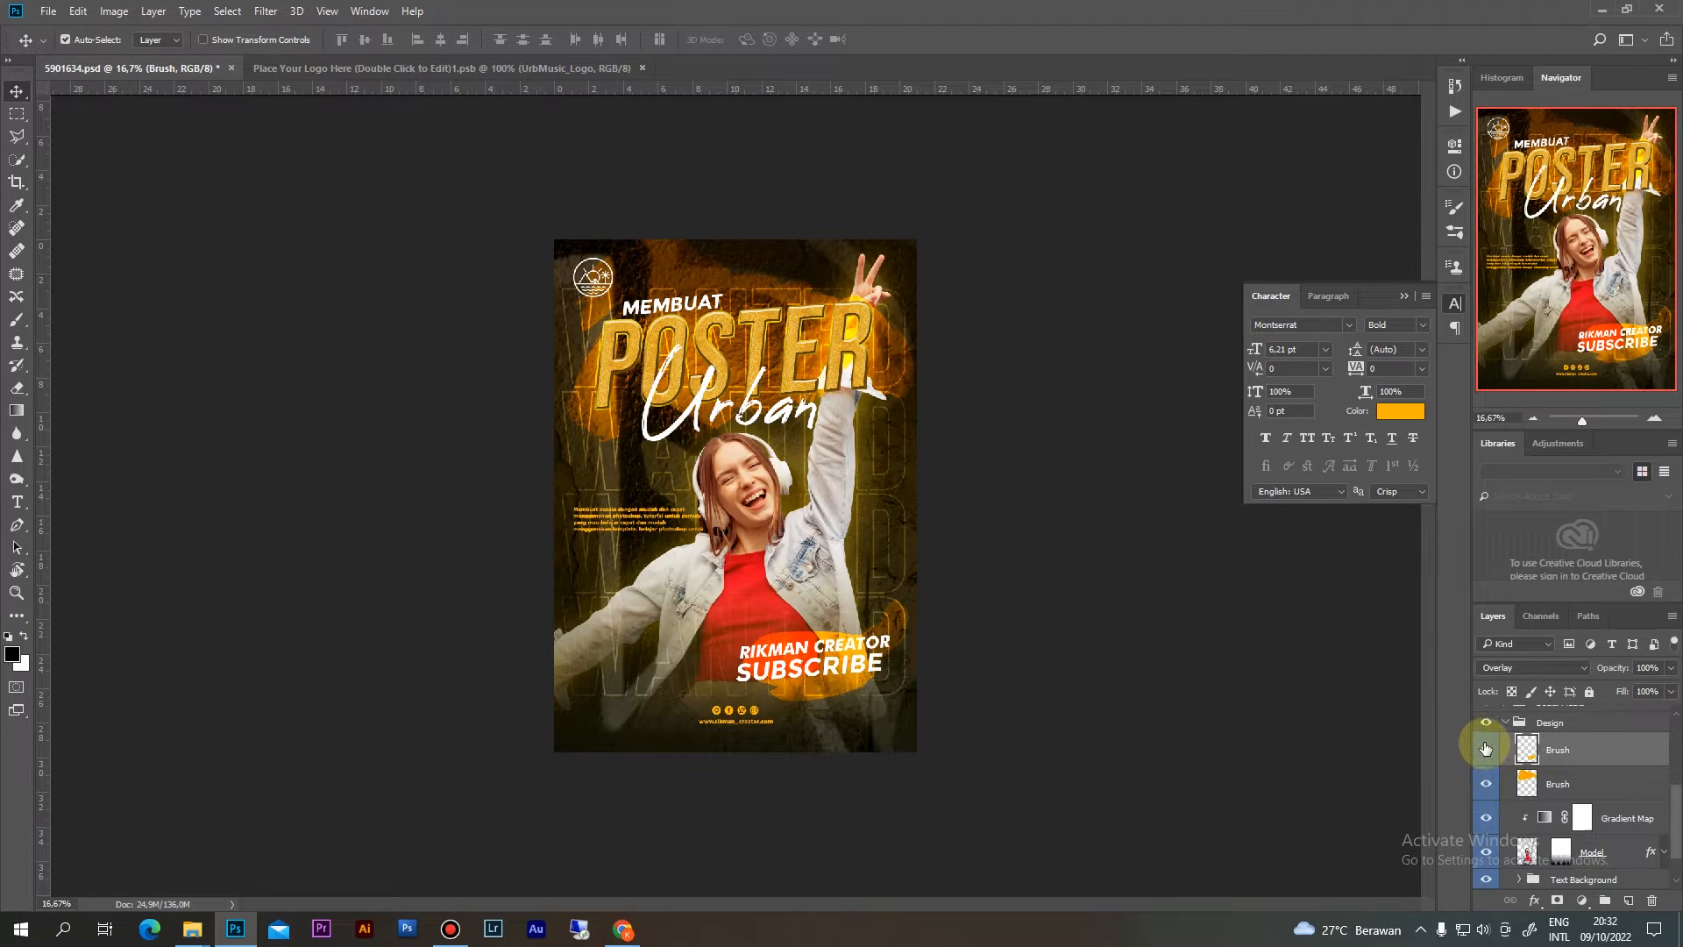
left_click(1486, 752)
left_click(1486, 752)
left_click(1485, 784)
left_click(1485, 783)
Select the Model layer in the Design group and toggle its visibility to check the poster's figure
scroll(1586, 815, "down", 1)
left_click(1580, 813)
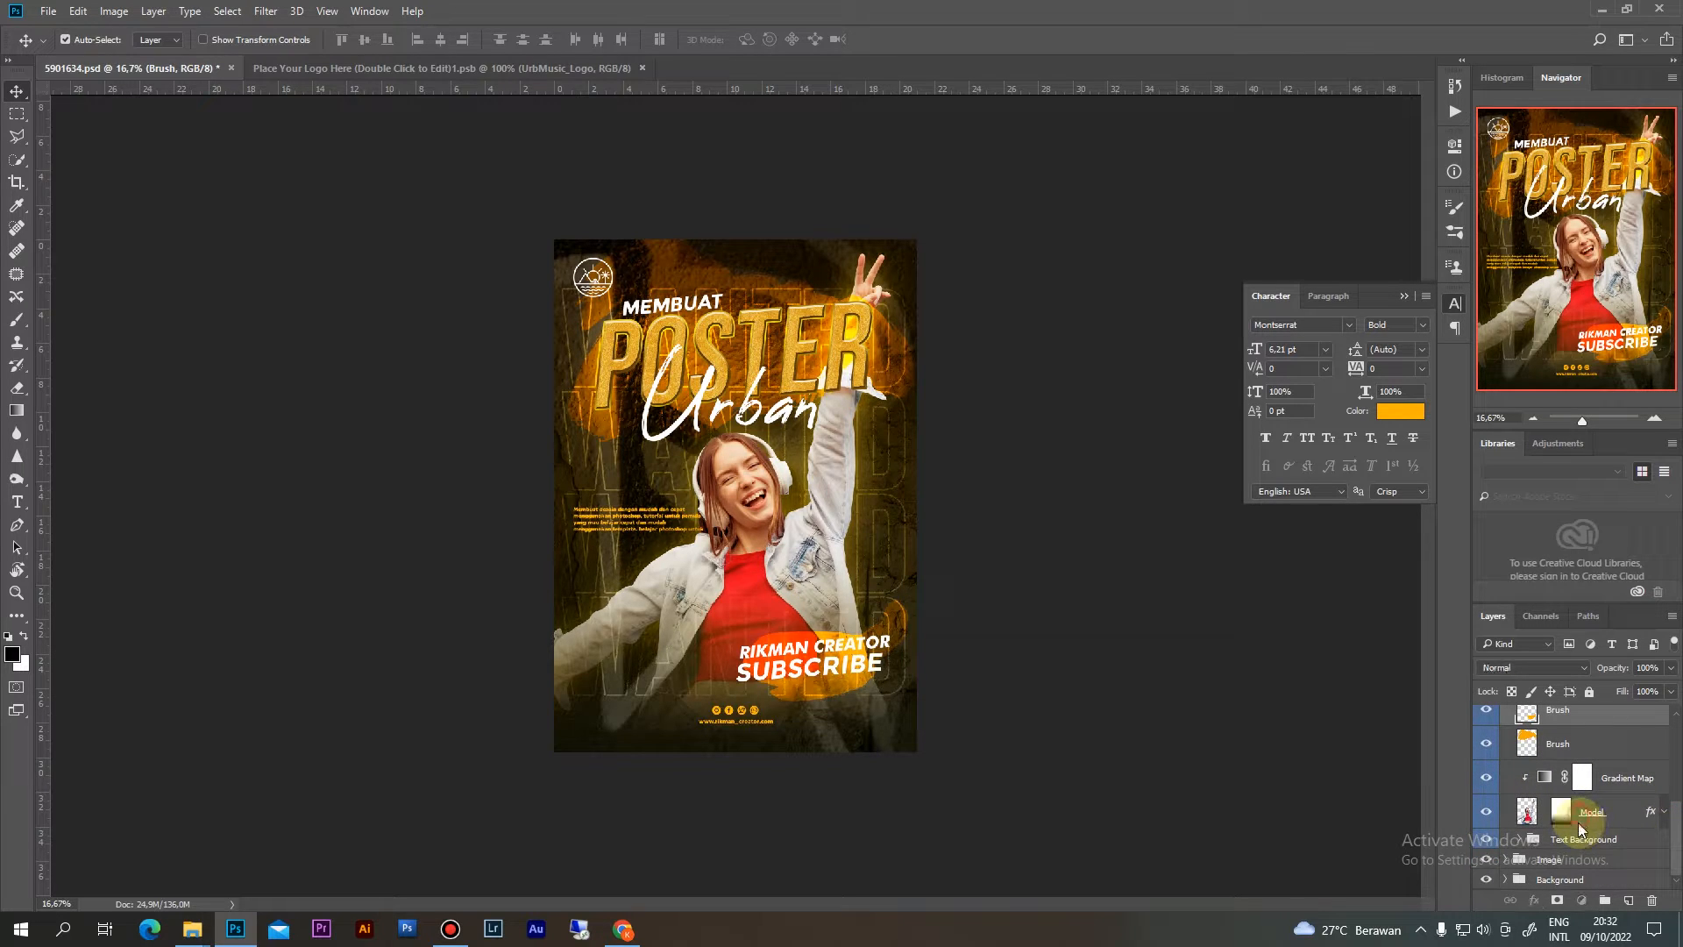
left_click(1524, 814)
left_click(1485, 813)
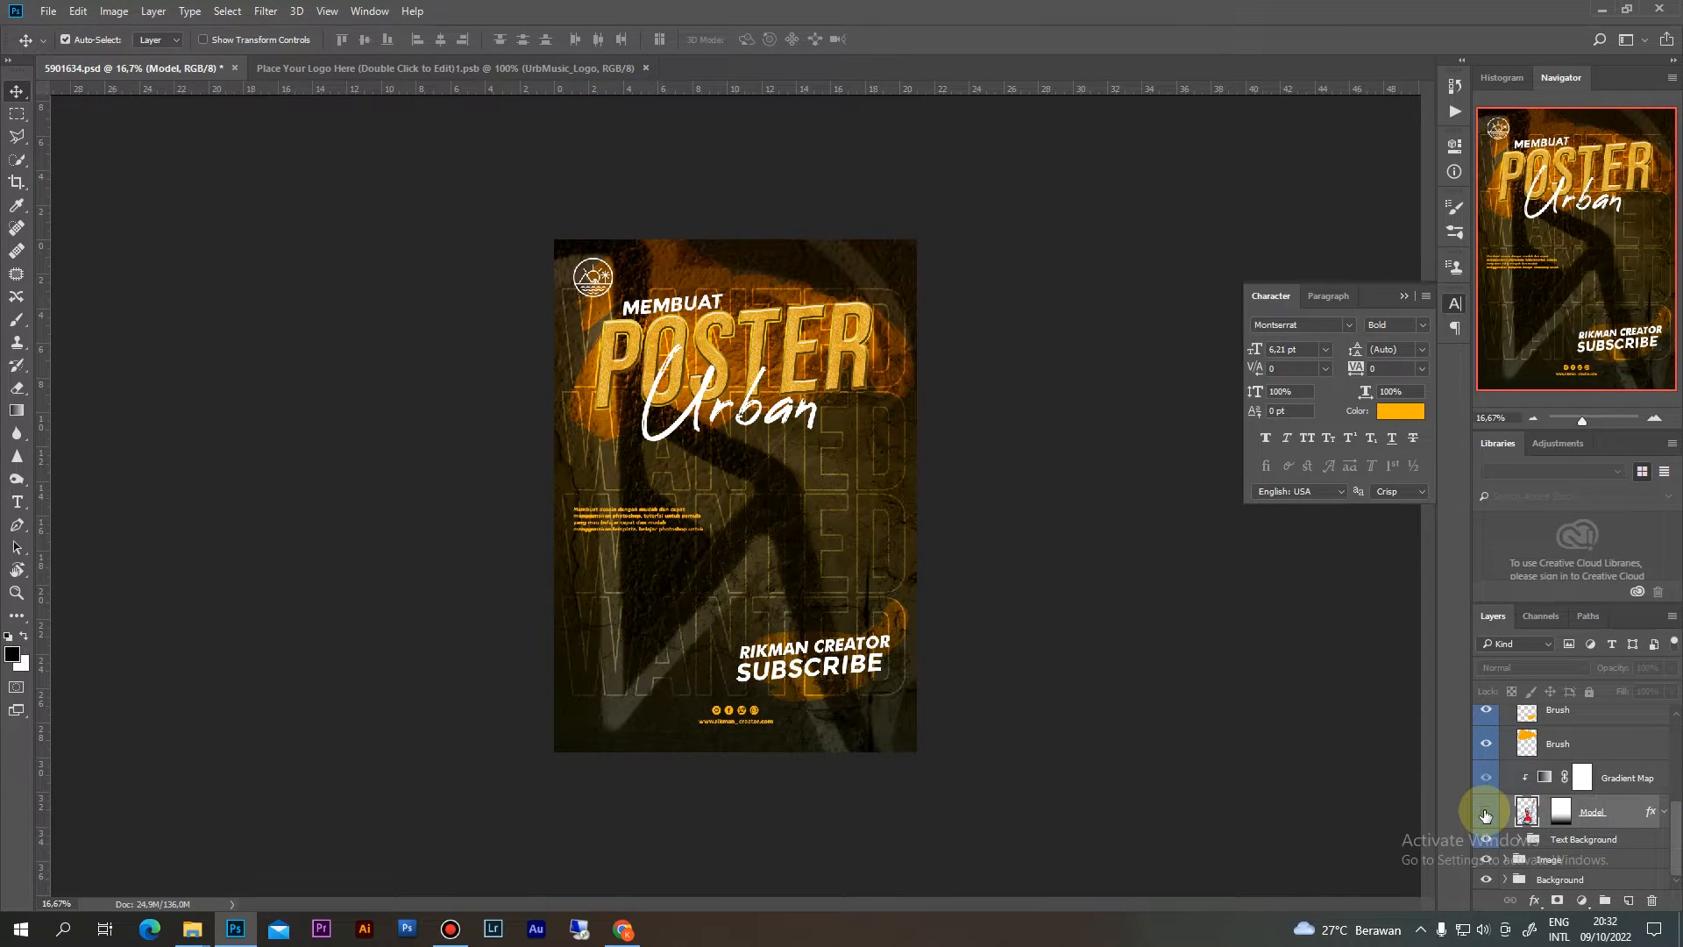
left_click(1484, 813)
left_click(1485, 813)
left_click(1485, 813)
left_click(1525, 815)
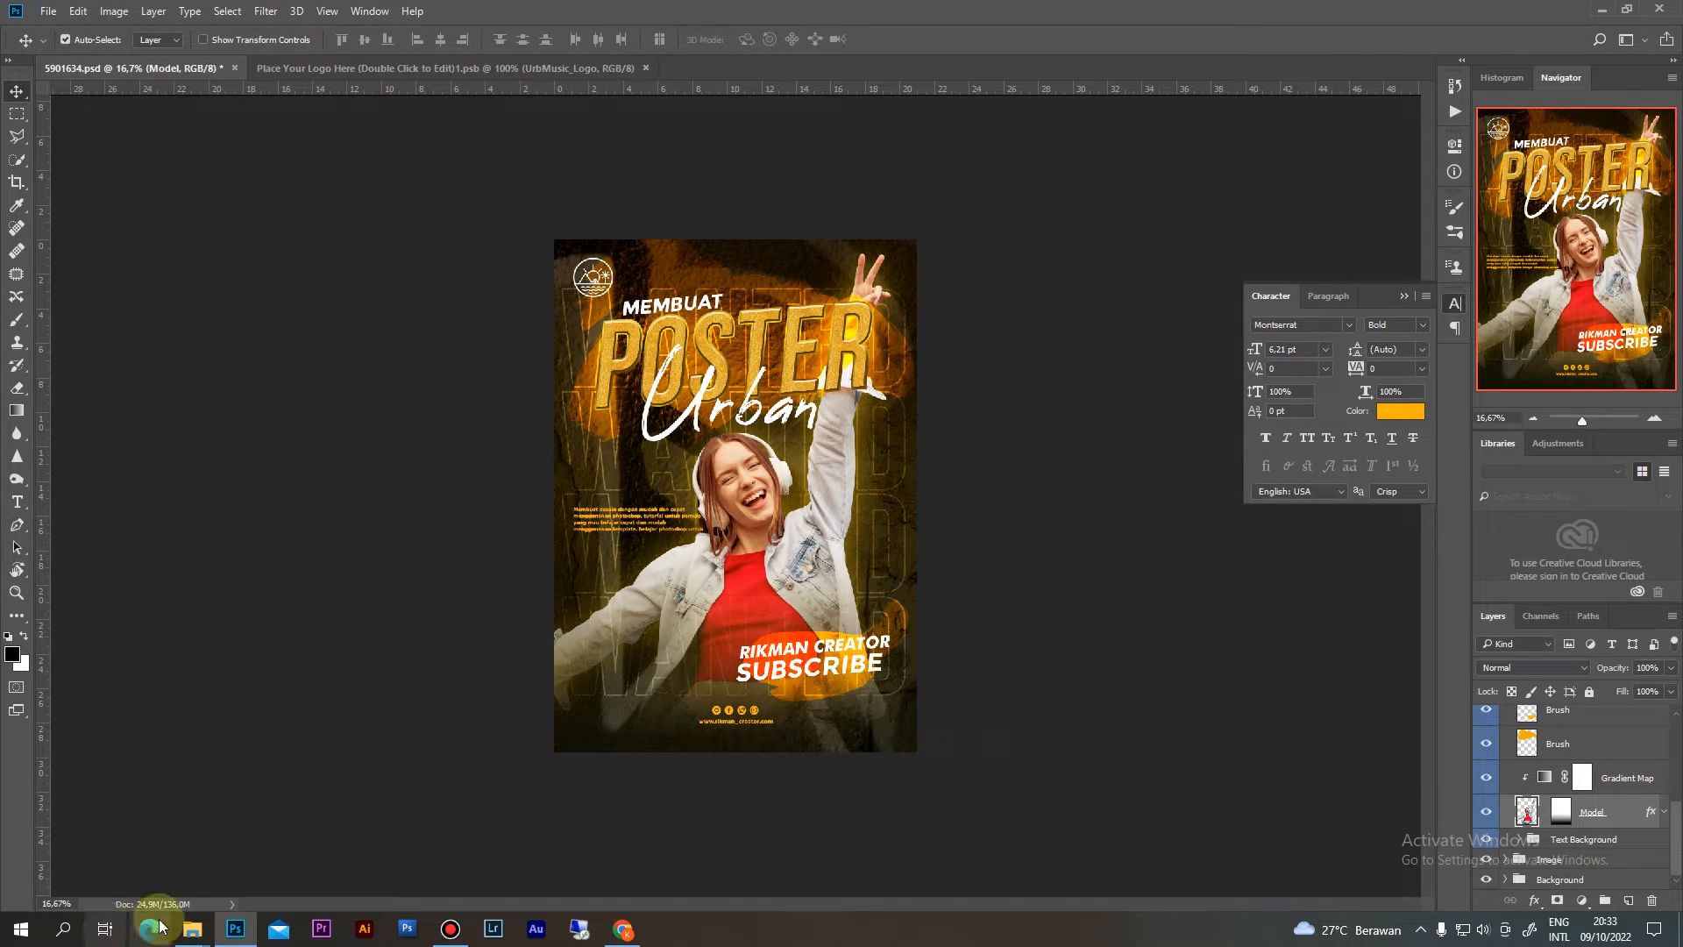
Switch to File Explorer and open the photo IMG_9097 from the 24. POSTER URBAN folder with Adobe Photoshop CC 2018
mouse_move(195, 936)
left_click(113, 859)
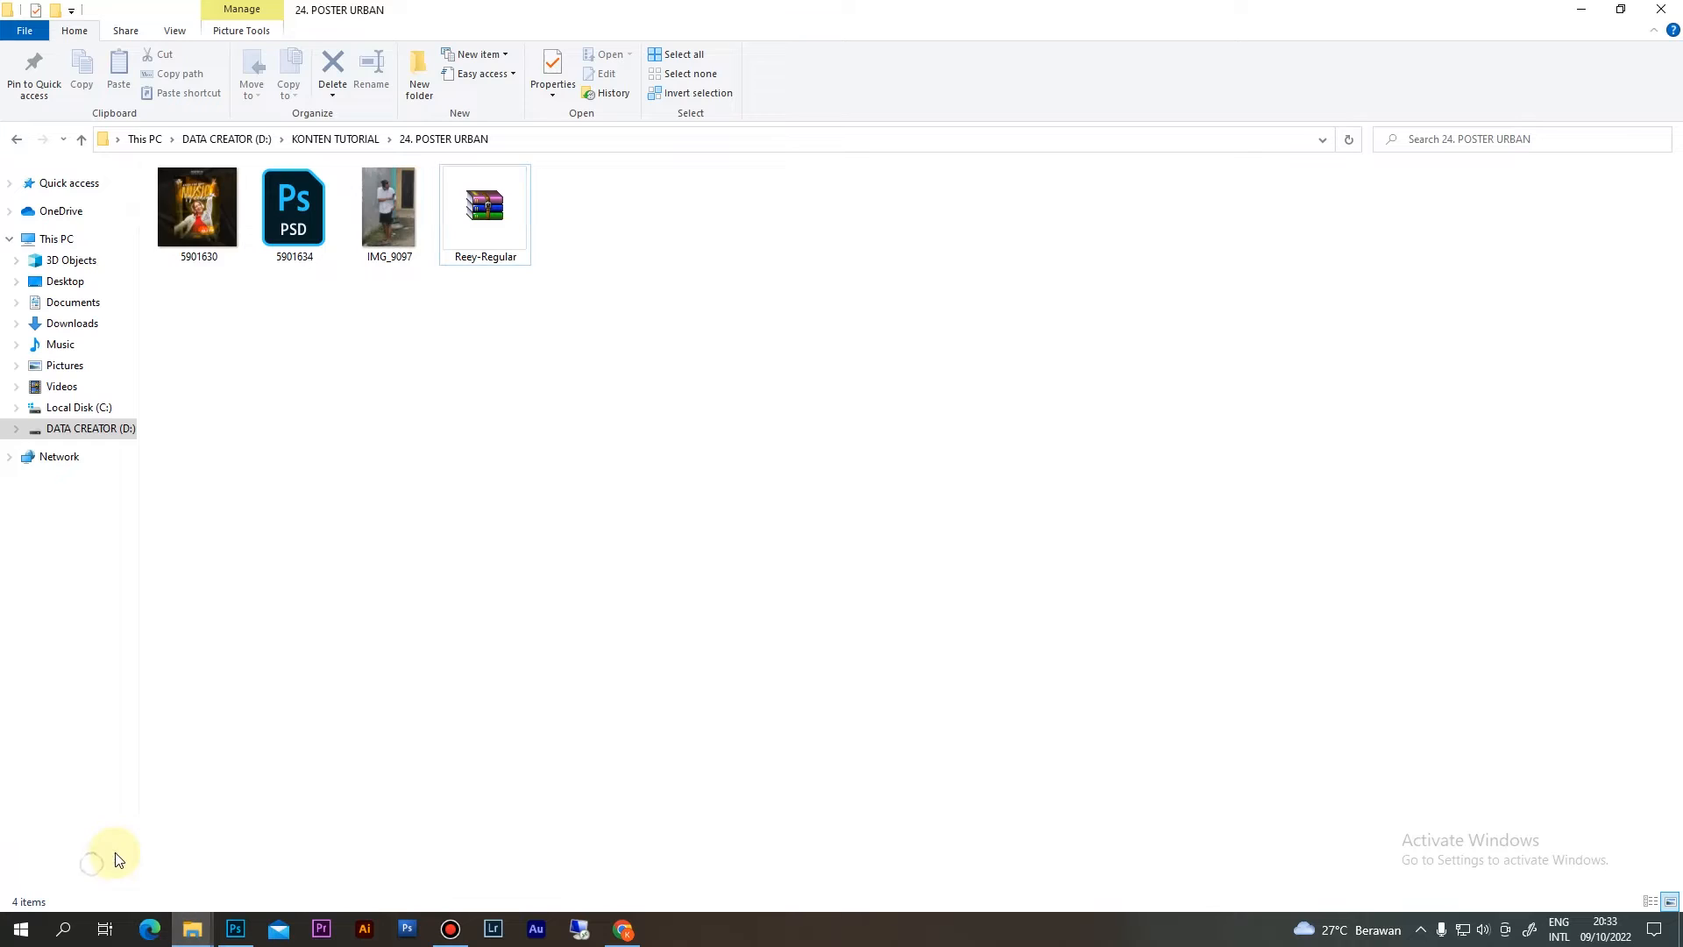
left_click(370, 242)
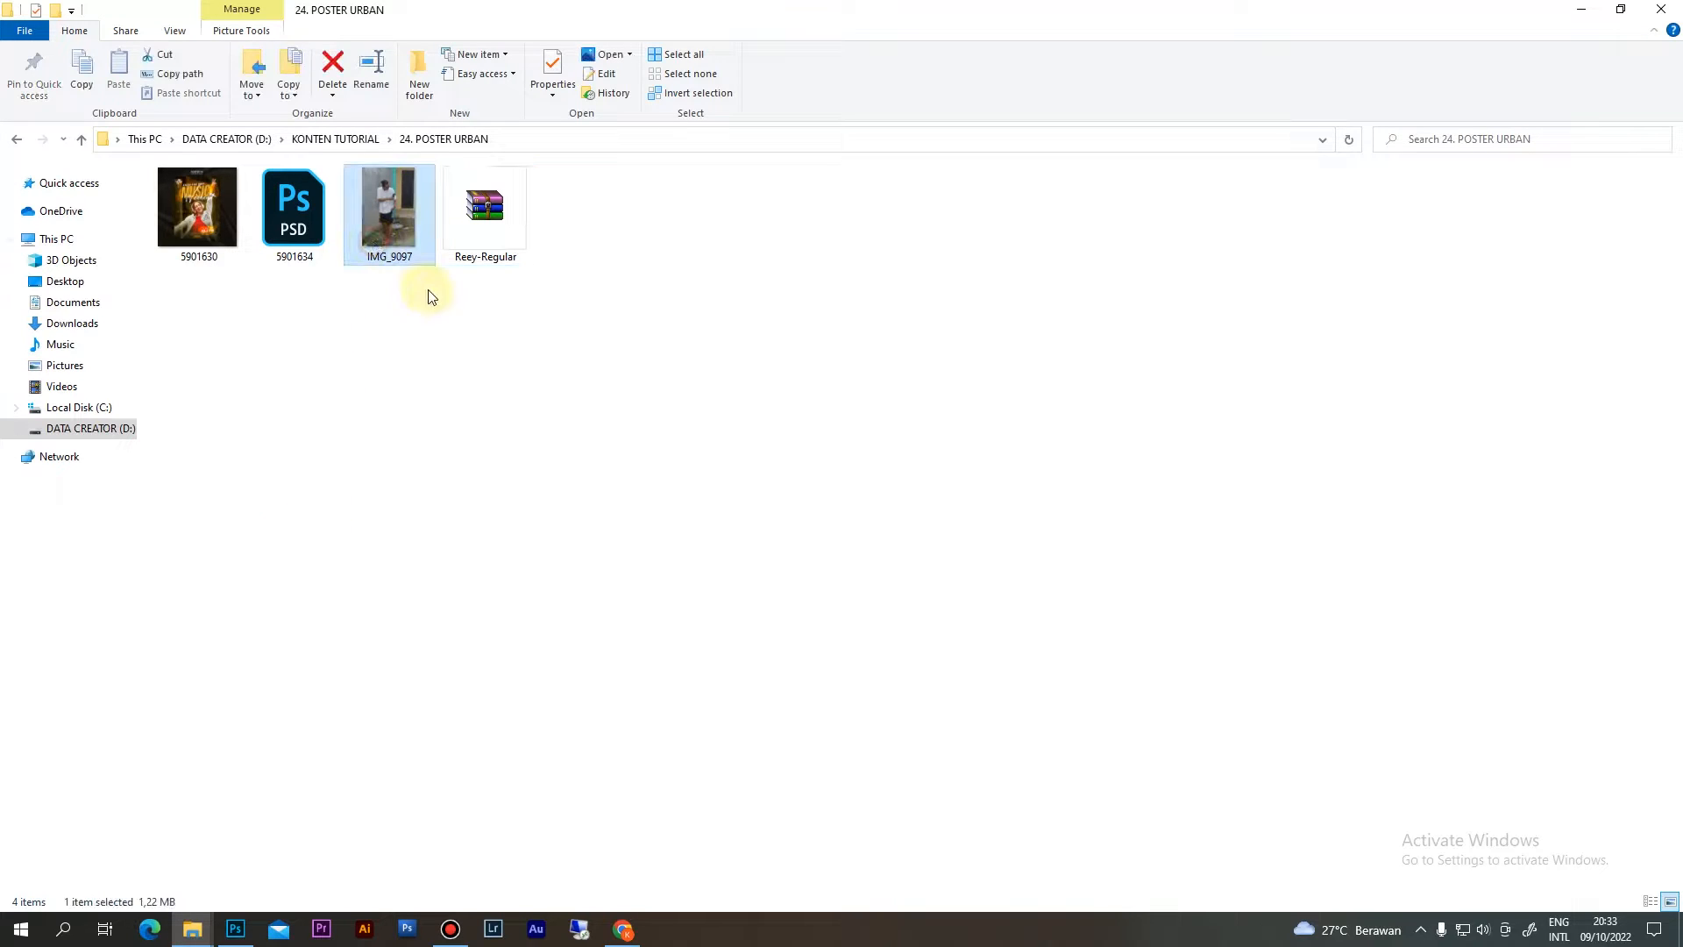
right_click(387, 227)
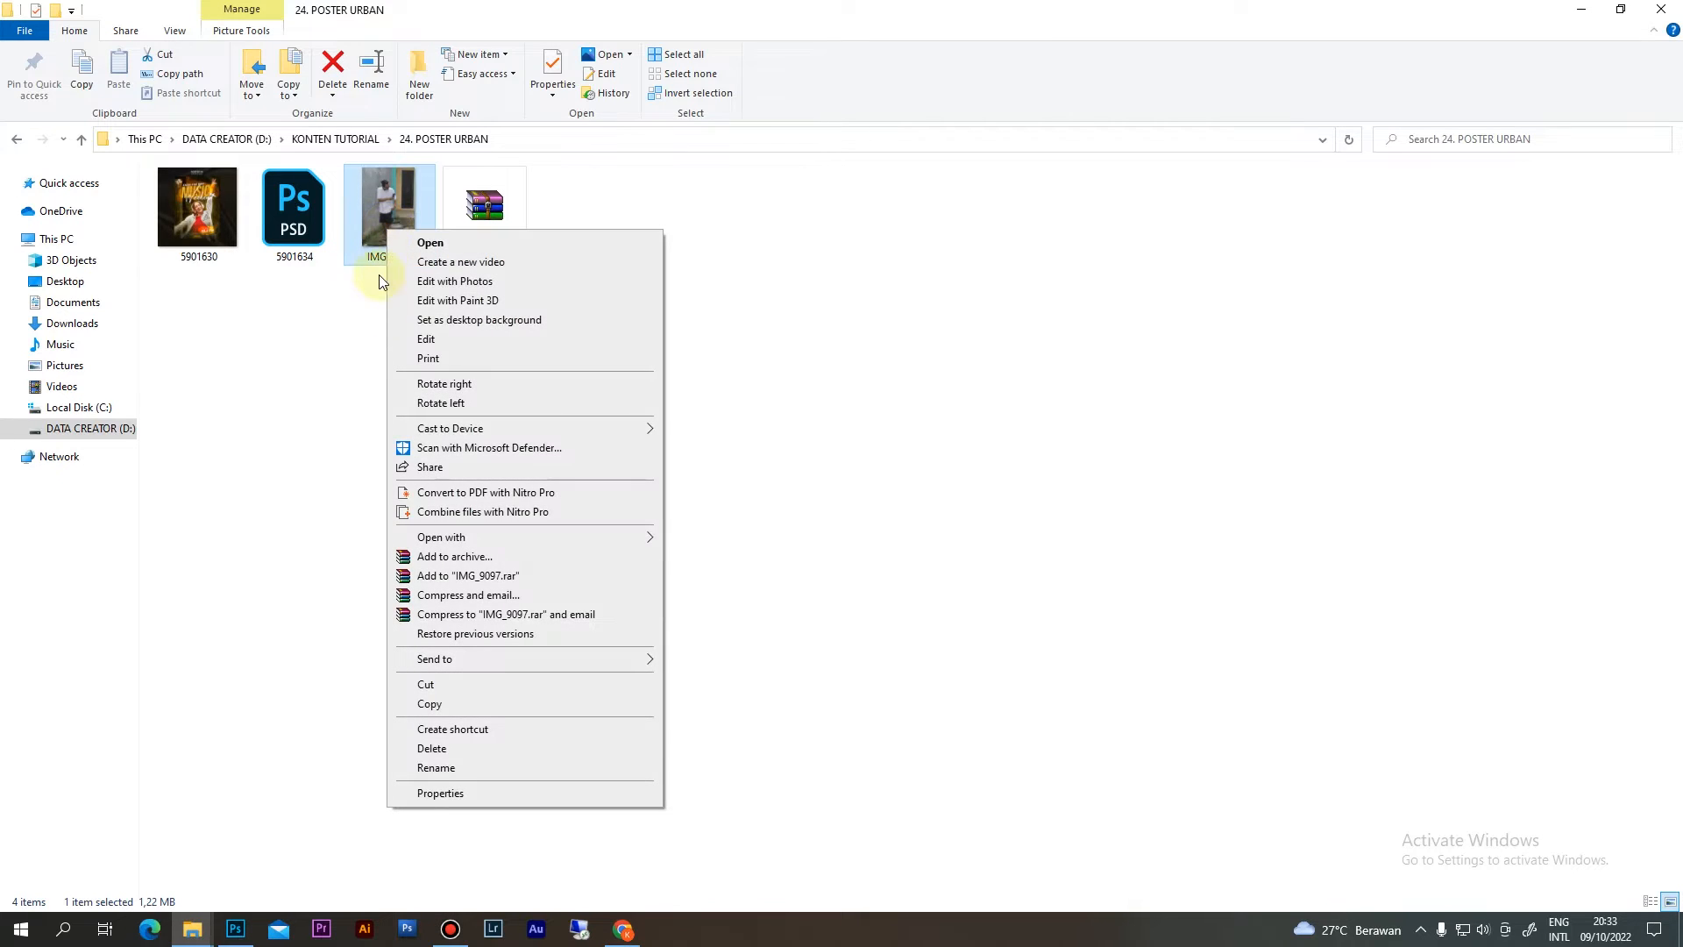
mouse_move(447, 538)
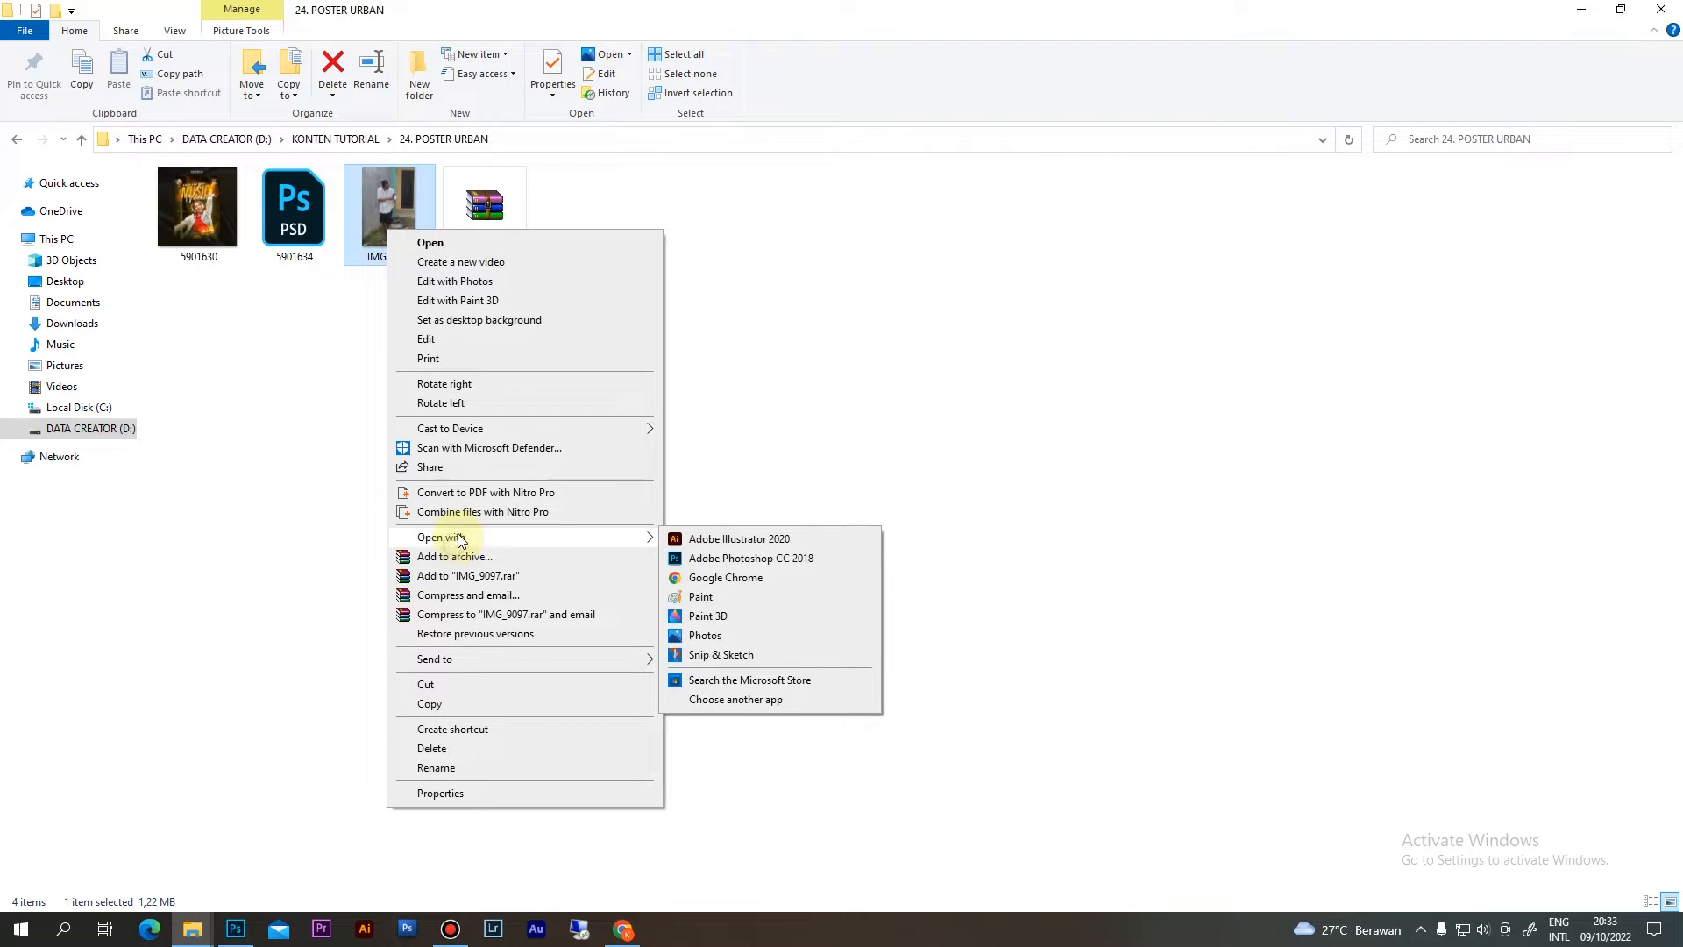
left_click(736, 559)
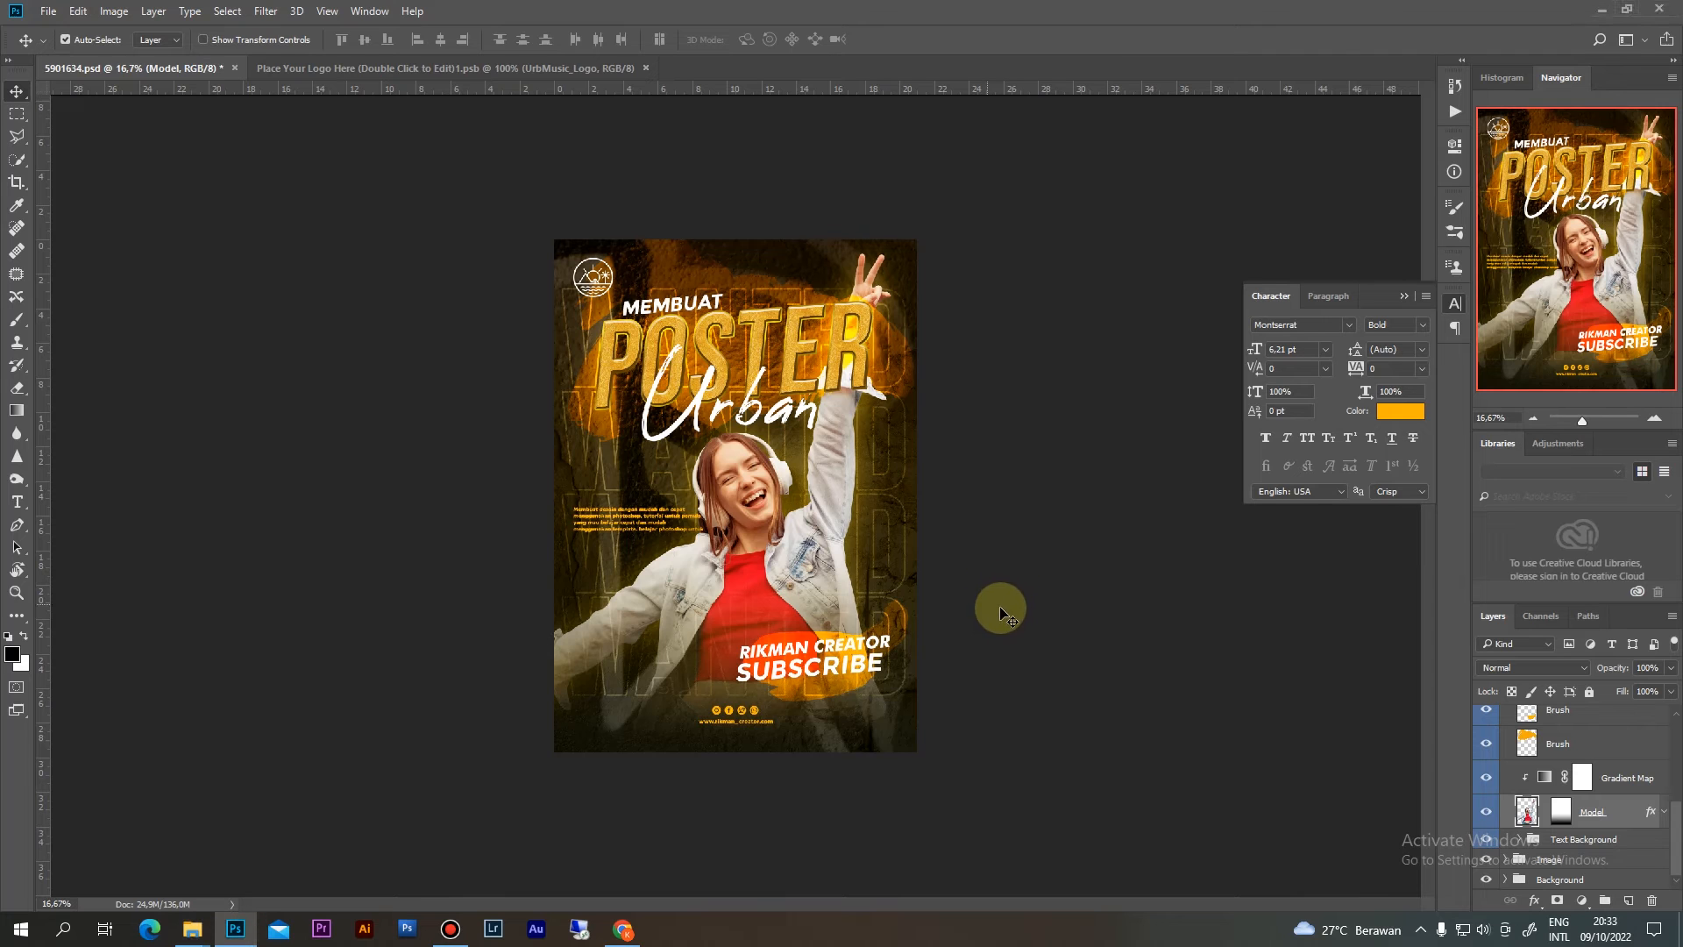
Unlock the Background layer of the IMG_9097 photo so it becomes a regular layer
key("ctrl+plus")
key("ctrl+plus")
key("ctrl+plus")
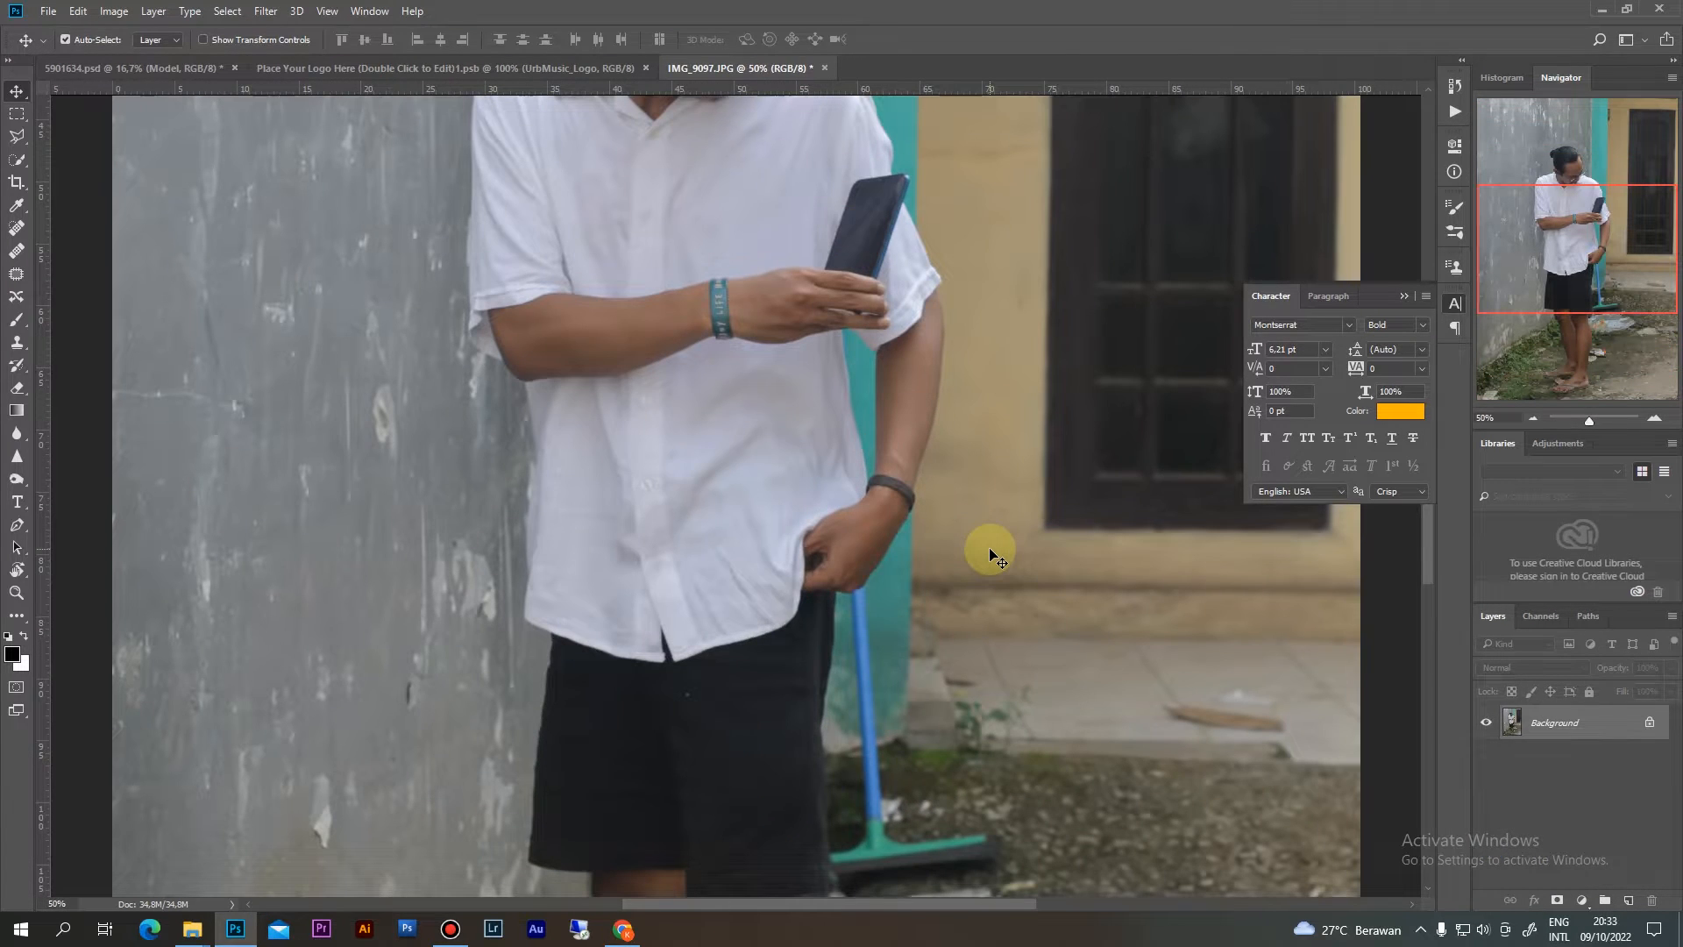
left_click_drag(991, 552, 658, 687)
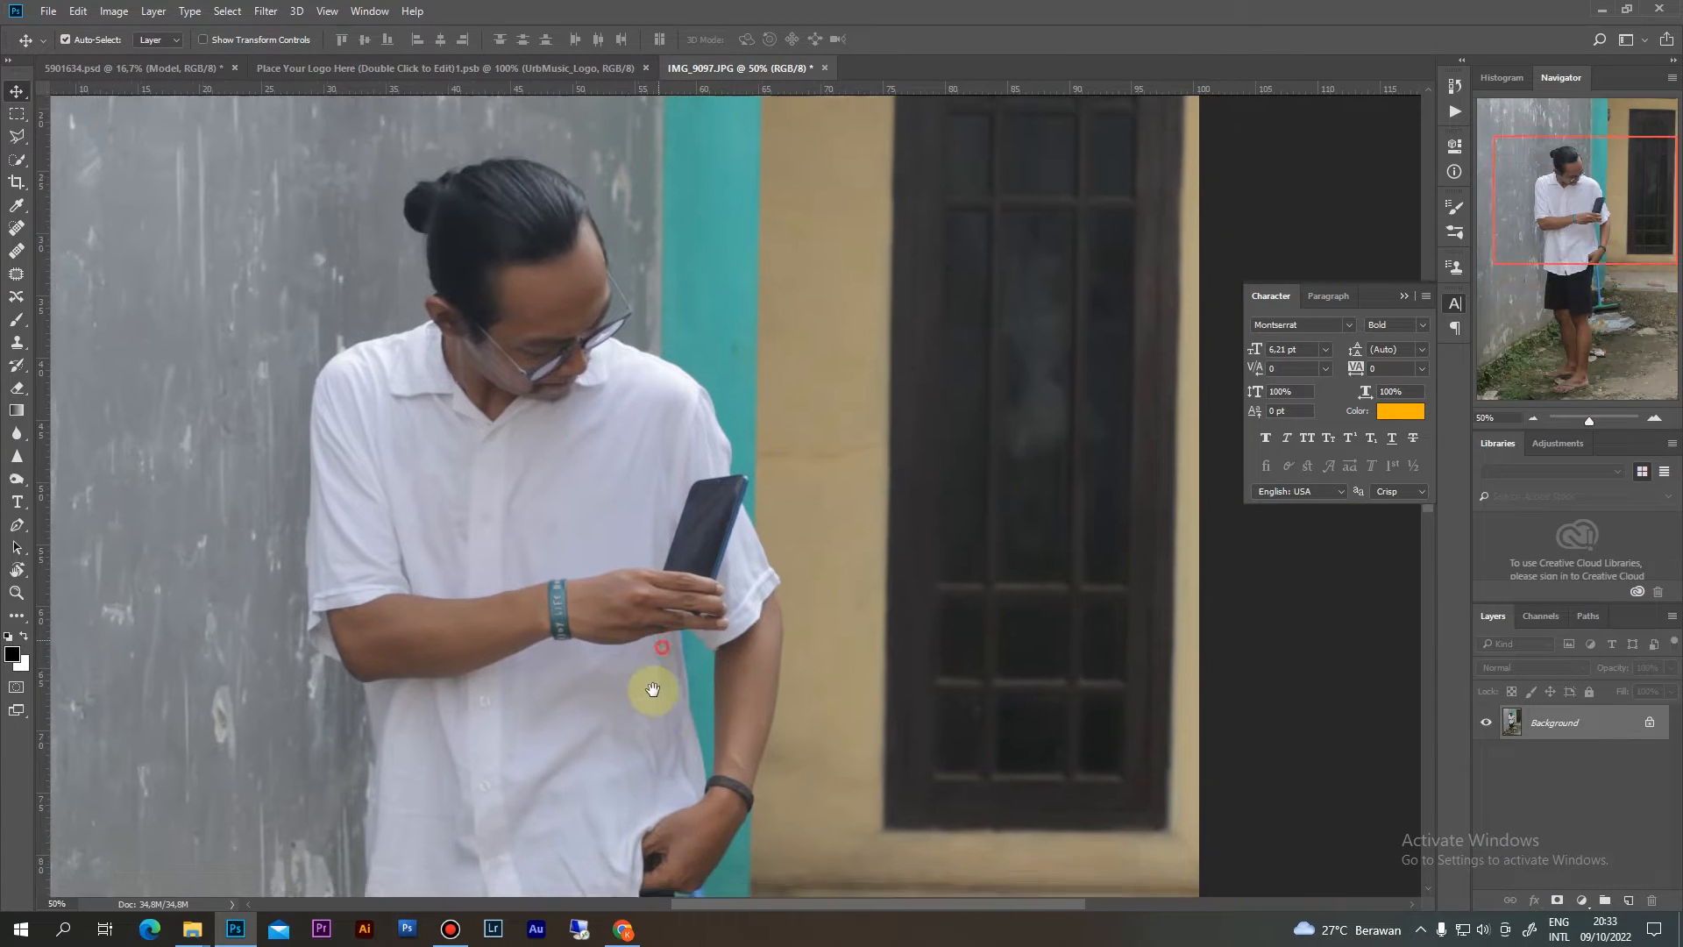
left_click(1647, 723)
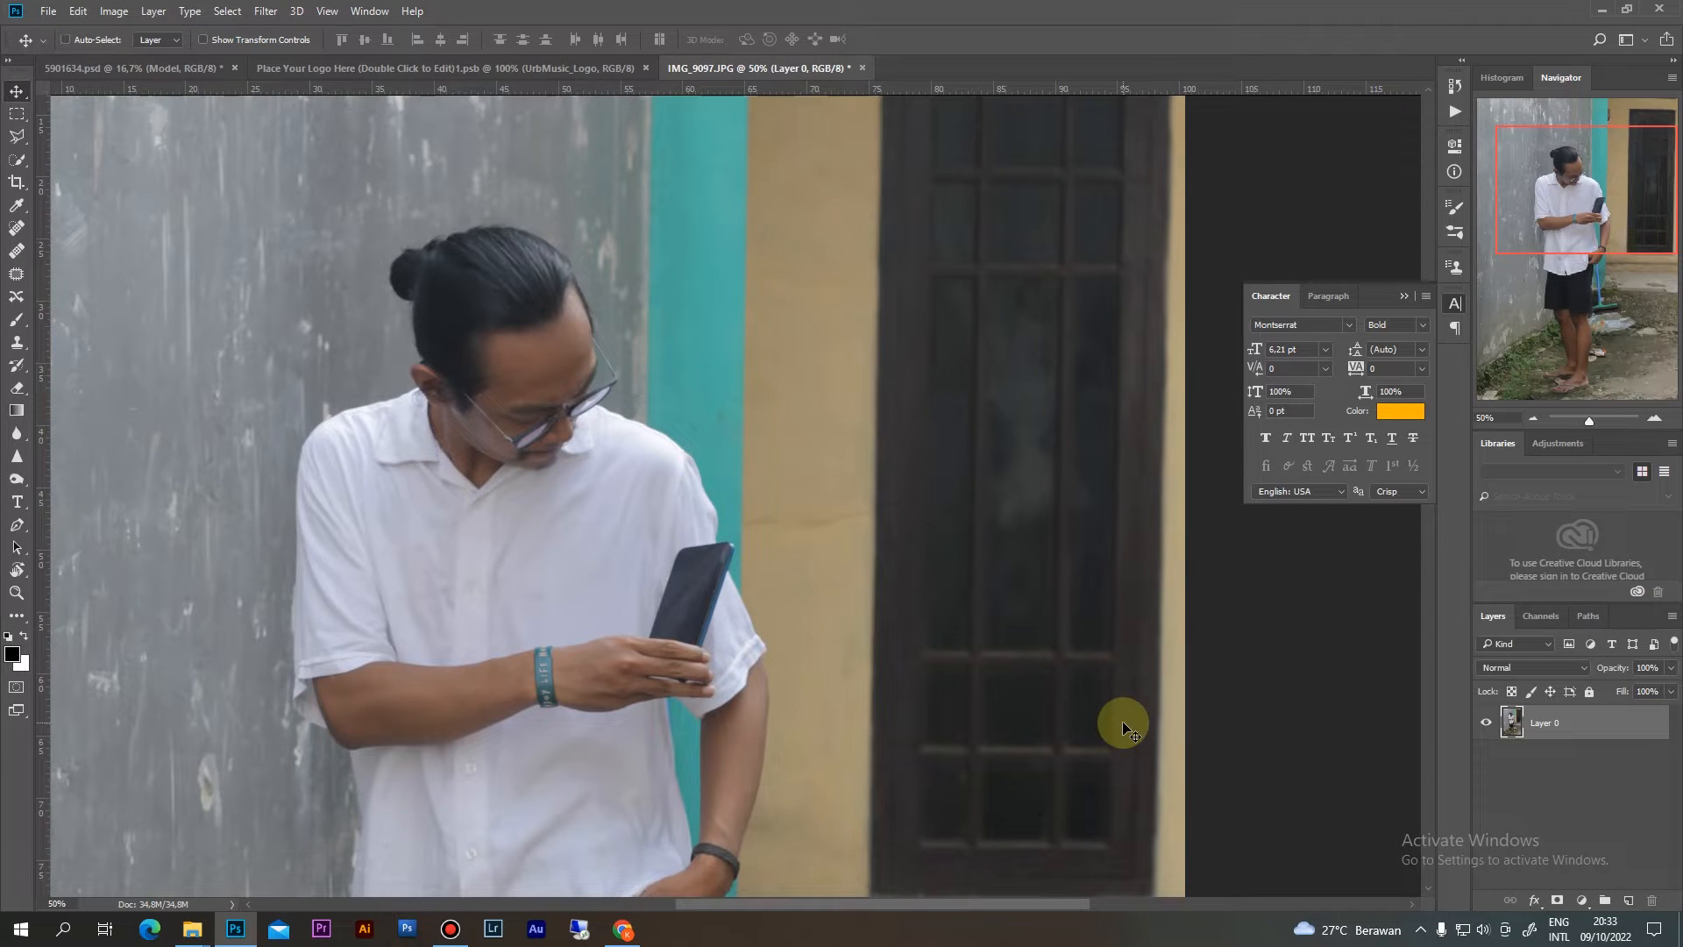
Start a Pen tool path behind the man's ear and trace up the back of his head and around the hair bun
key("ctrl+plus")
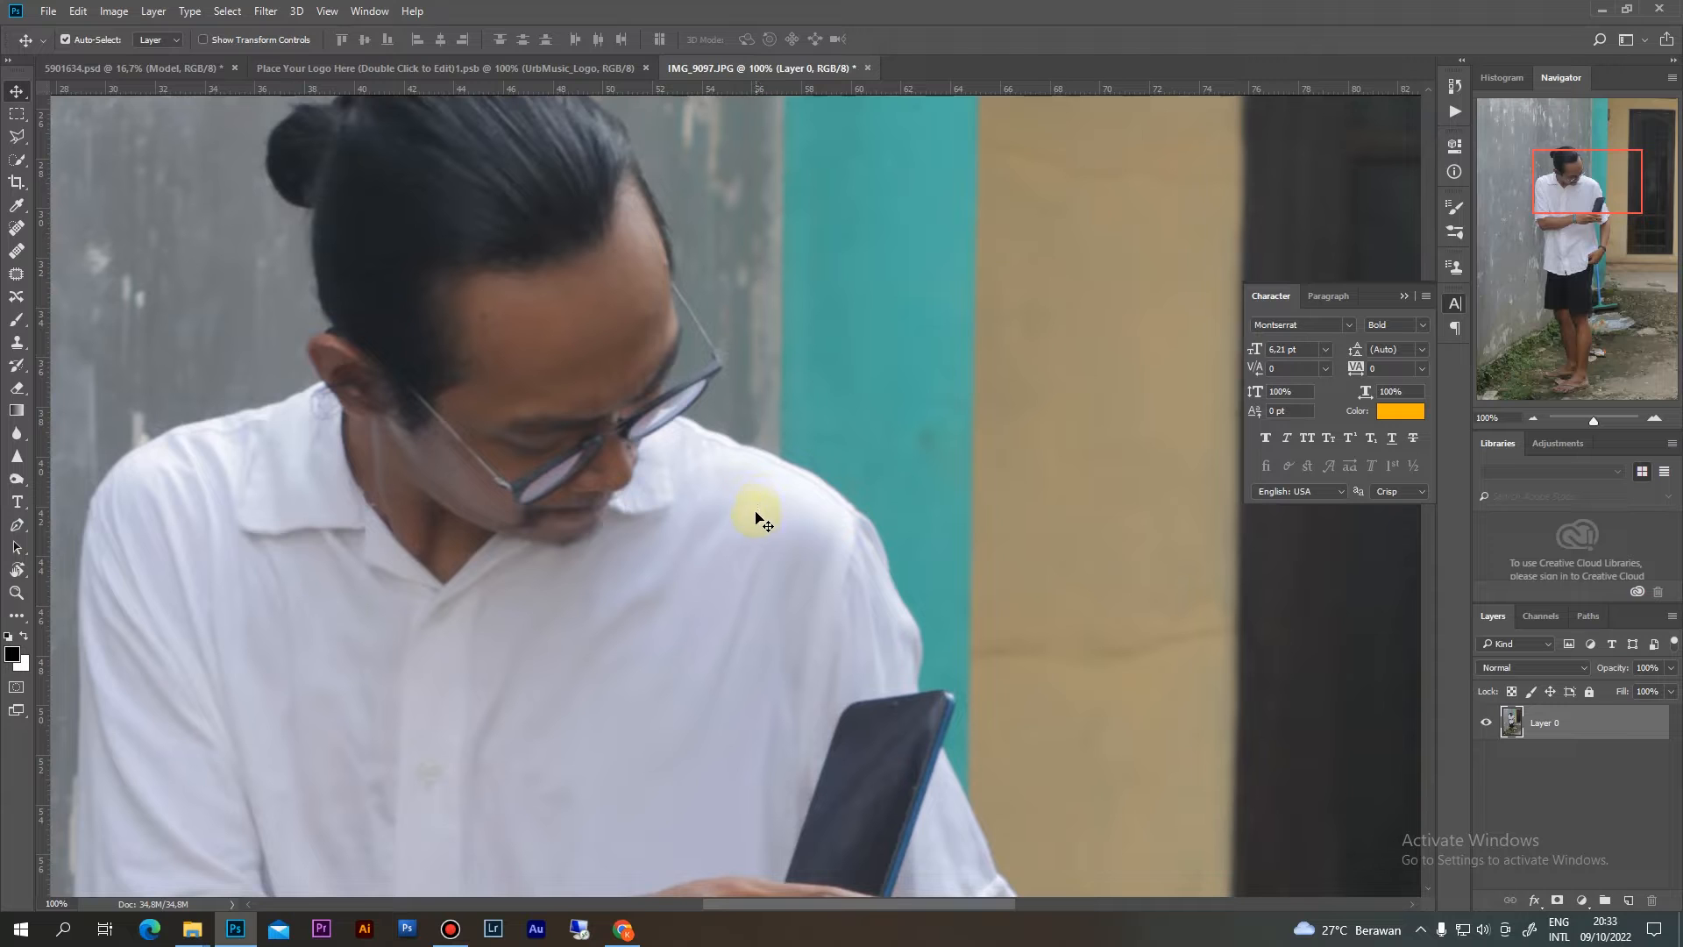
key("p")
key("ctrl+plus")
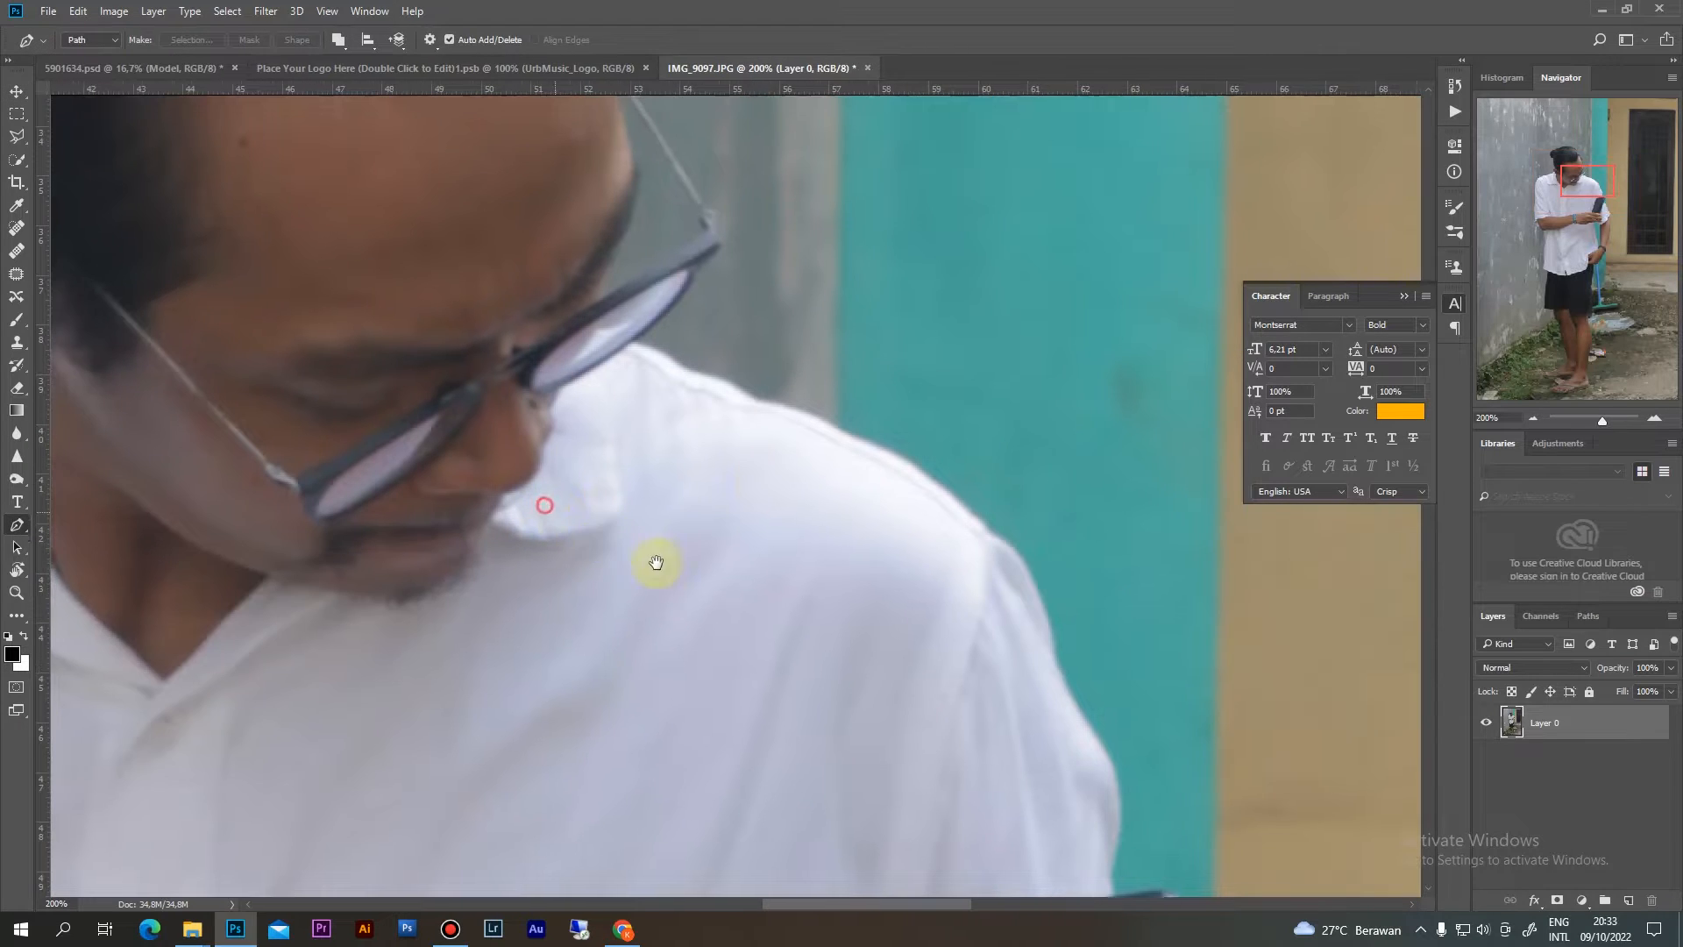
left_click_drag(655, 561, 803, 736)
left_click(419, 562)
left_click_drag(385, 454, 387, 347)
left_click_drag(378, 333, 368, 329)
left_click_drag(334, 321, 290, 227)
left_click_drag(303, 182, 314, 167)
left_click_drag(334, 149, 343, 141)
left_click_drag(367, 133, 349, 288)
left_click_drag(377, 286, 416, 259)
left_click_drag(449, 245, 464, 240)
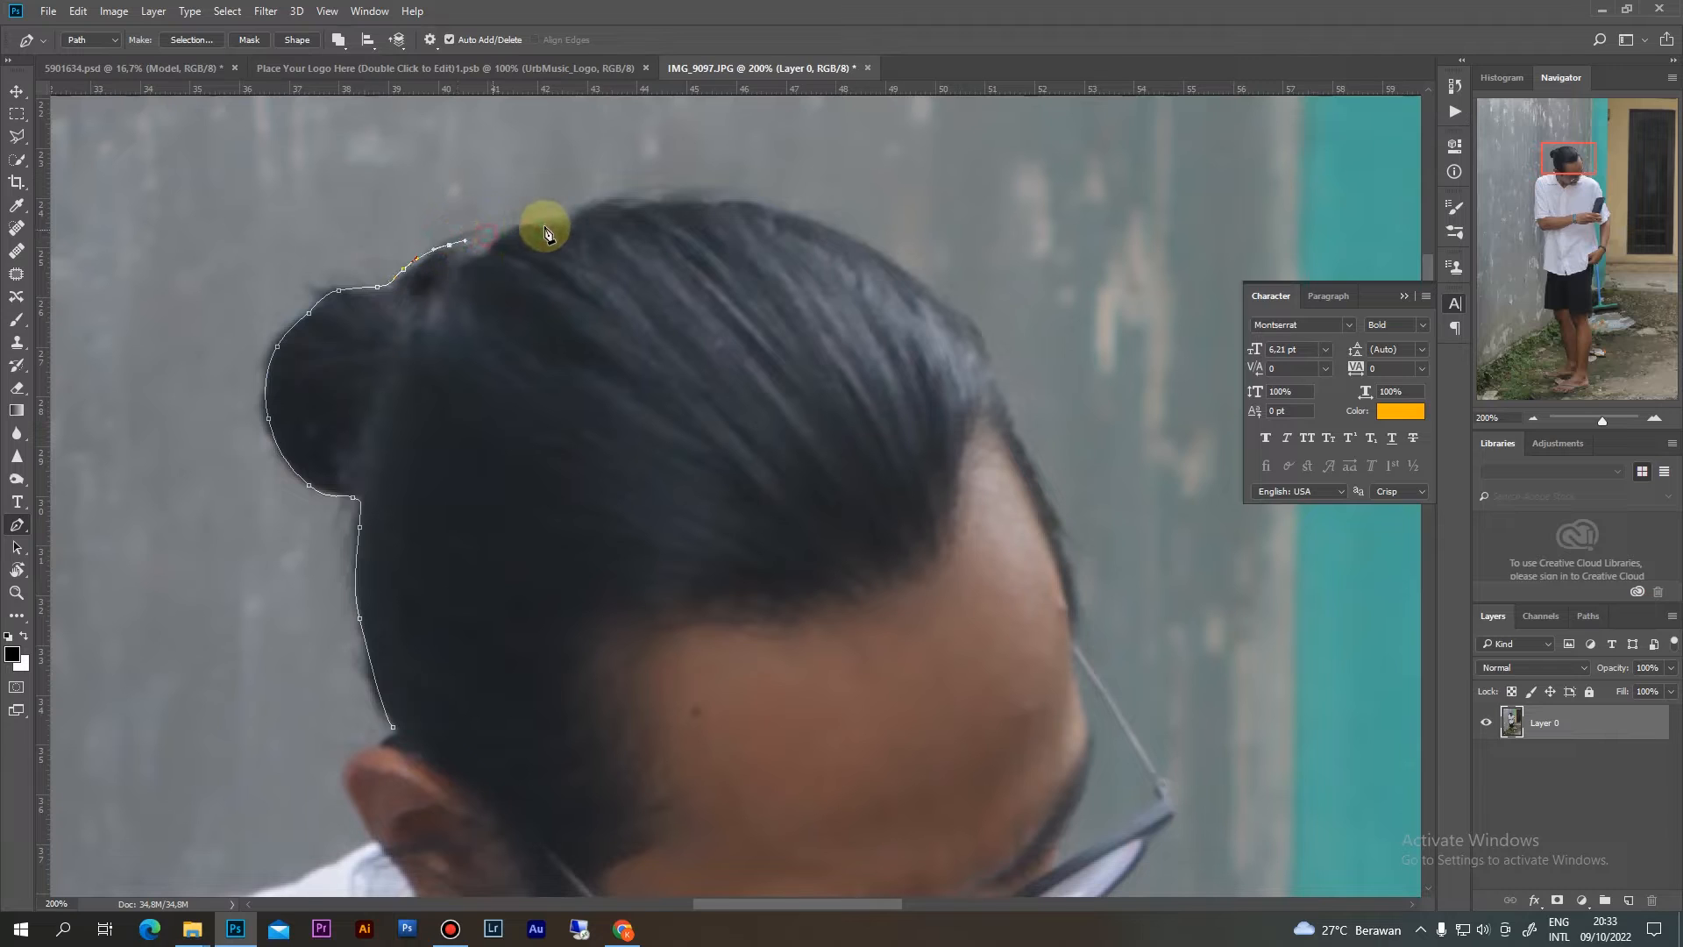
Continue the path over the top of the hair and down the hairline to the forehead
left_click_drag(577, 213, 593, 205)
left_click_drag(643, 195, 744, 202)
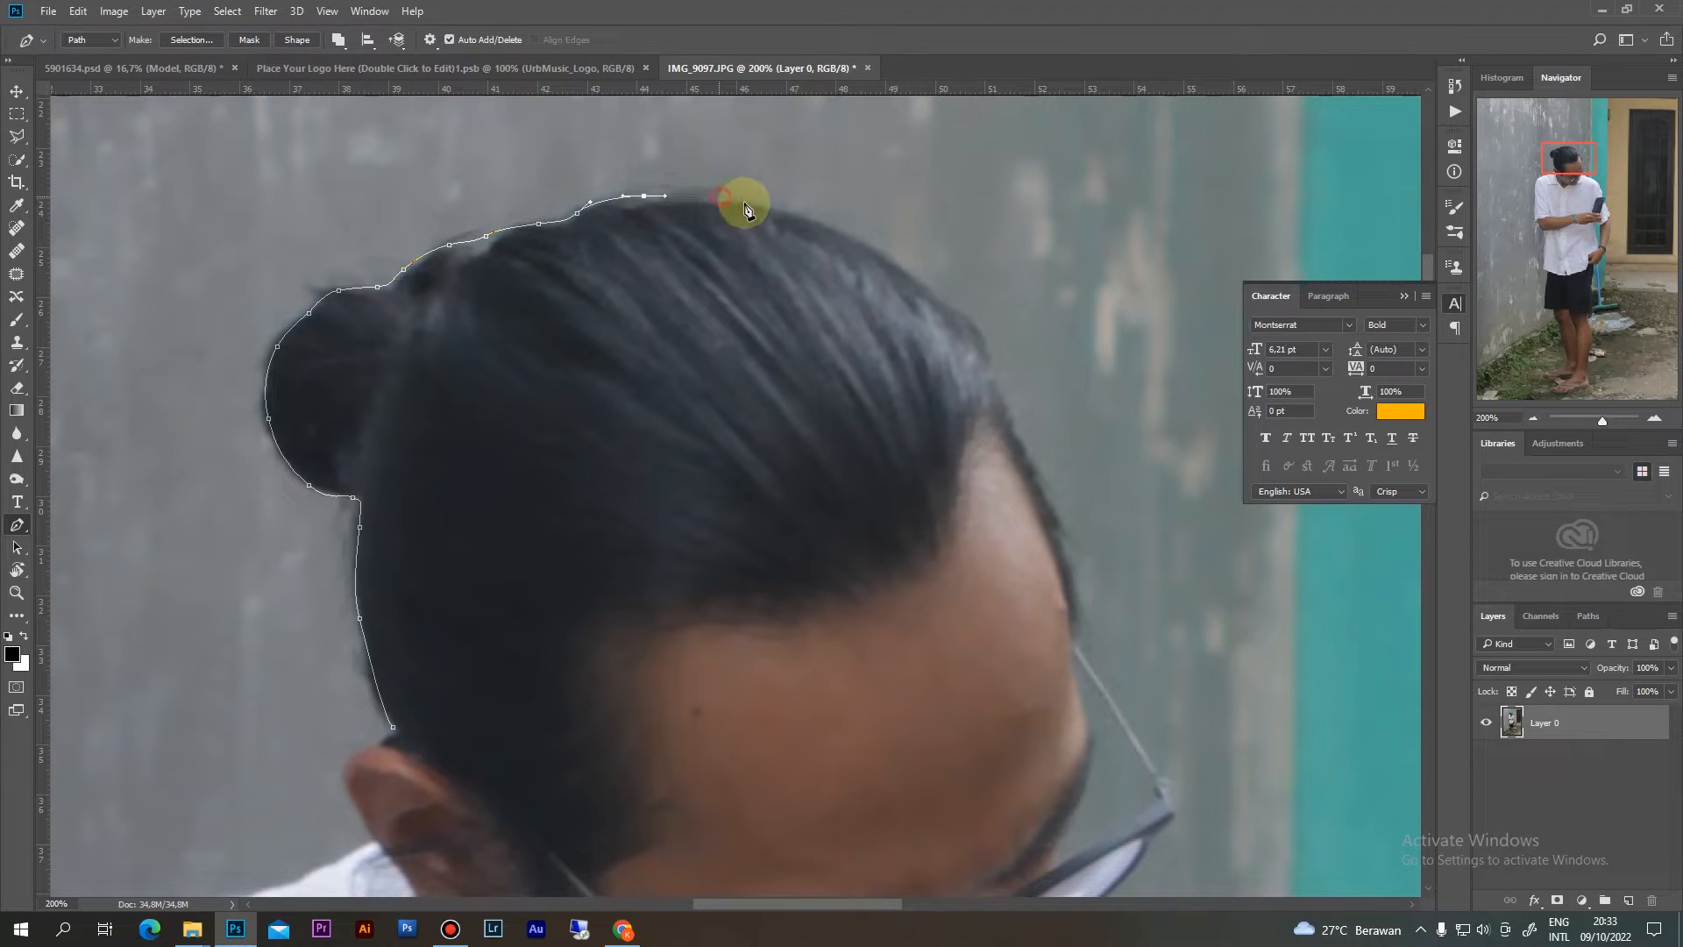
left_click_drag(874, 250, 969, 313)
left_click_drag(976, 327, 981, 343)
left_click_drag(1022, 439, 1033, 457)
left_click(1065, 546)
left_click(1073, 583)
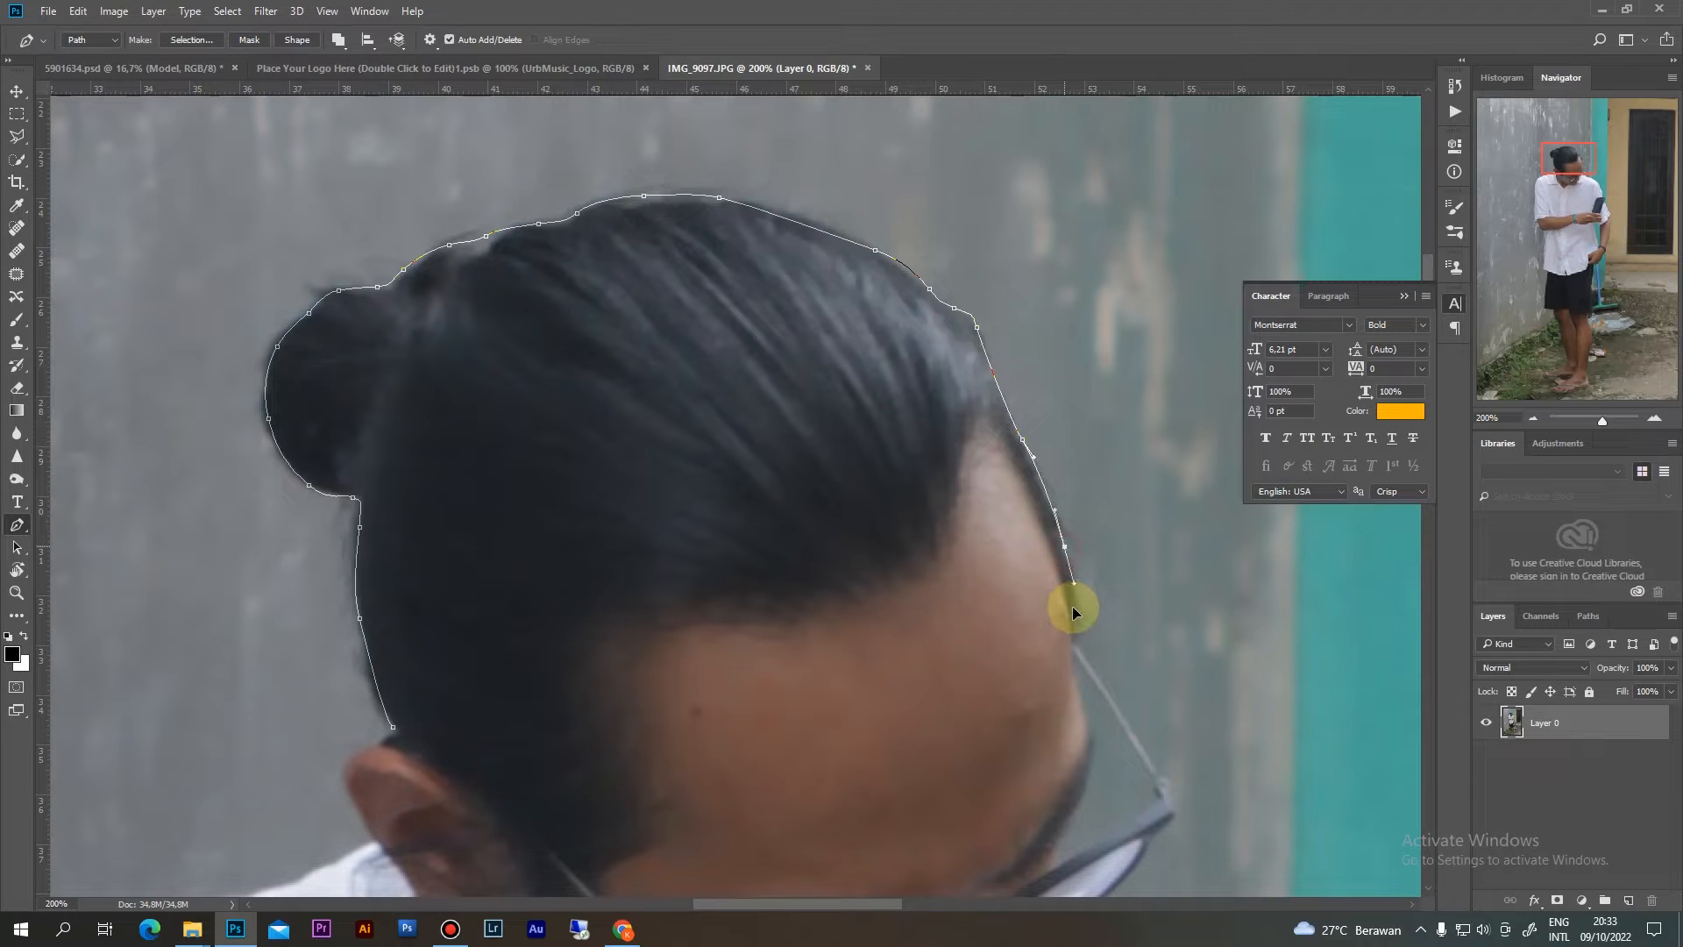
left_click(1079, 625)
Extend the path around the outer edge of the glasses and along the shirt collar onto the shoulder
left_click_drag(812, 526, 659, 413)
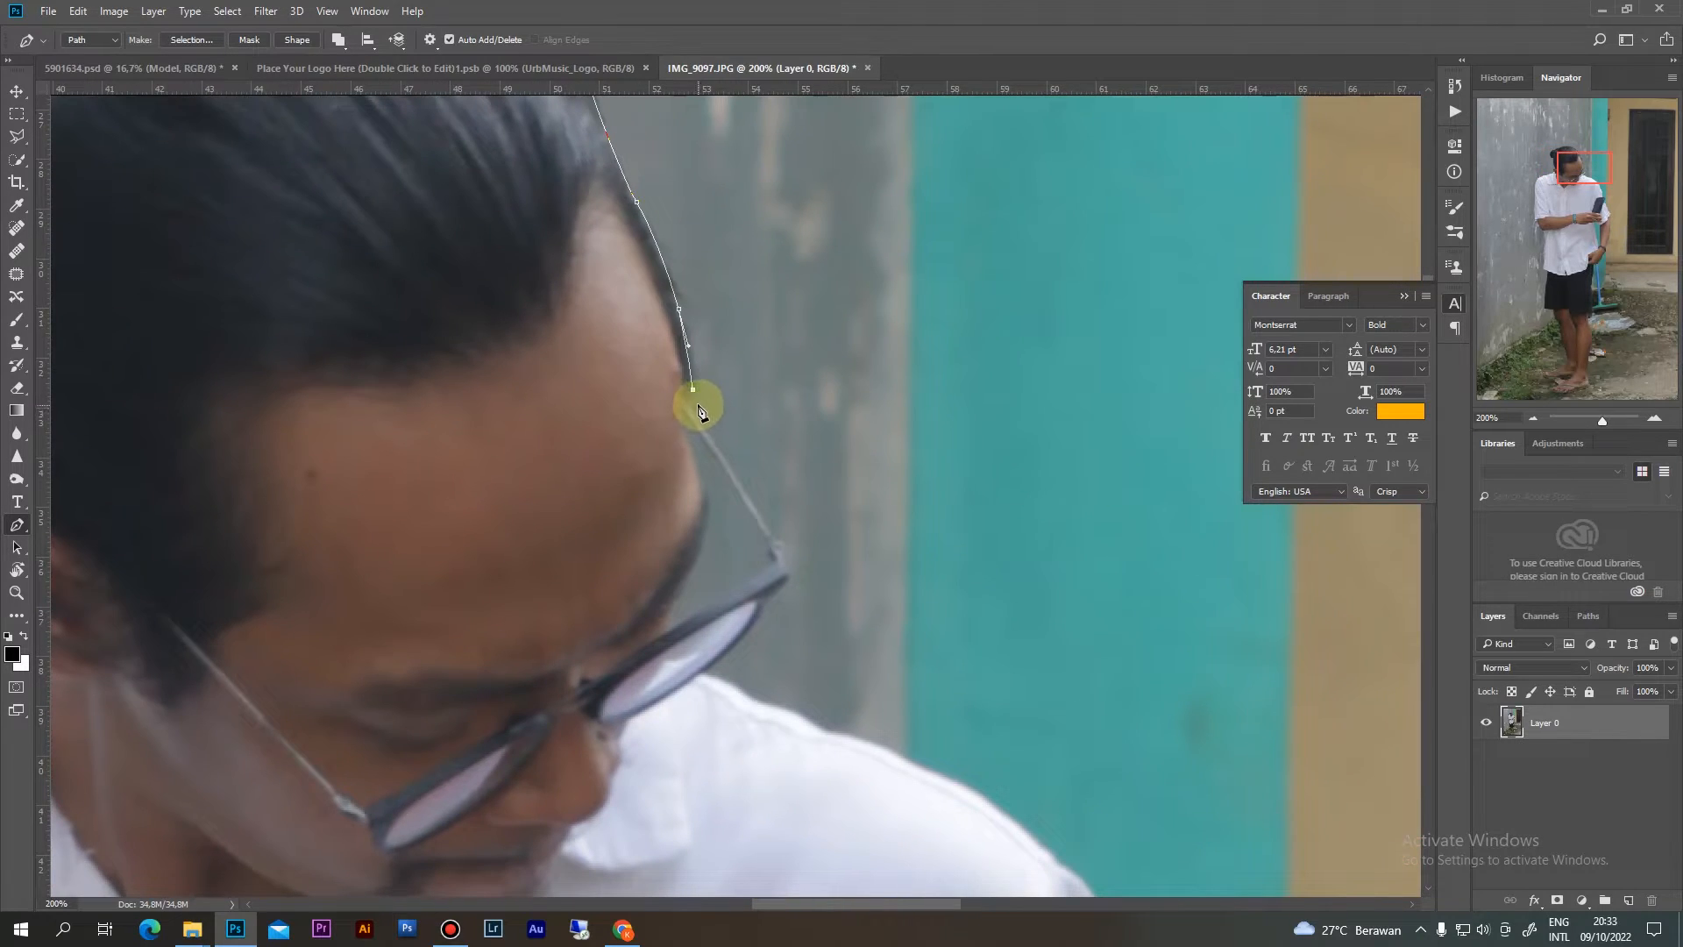
left_click(697, 409)
left_click(772, 535)
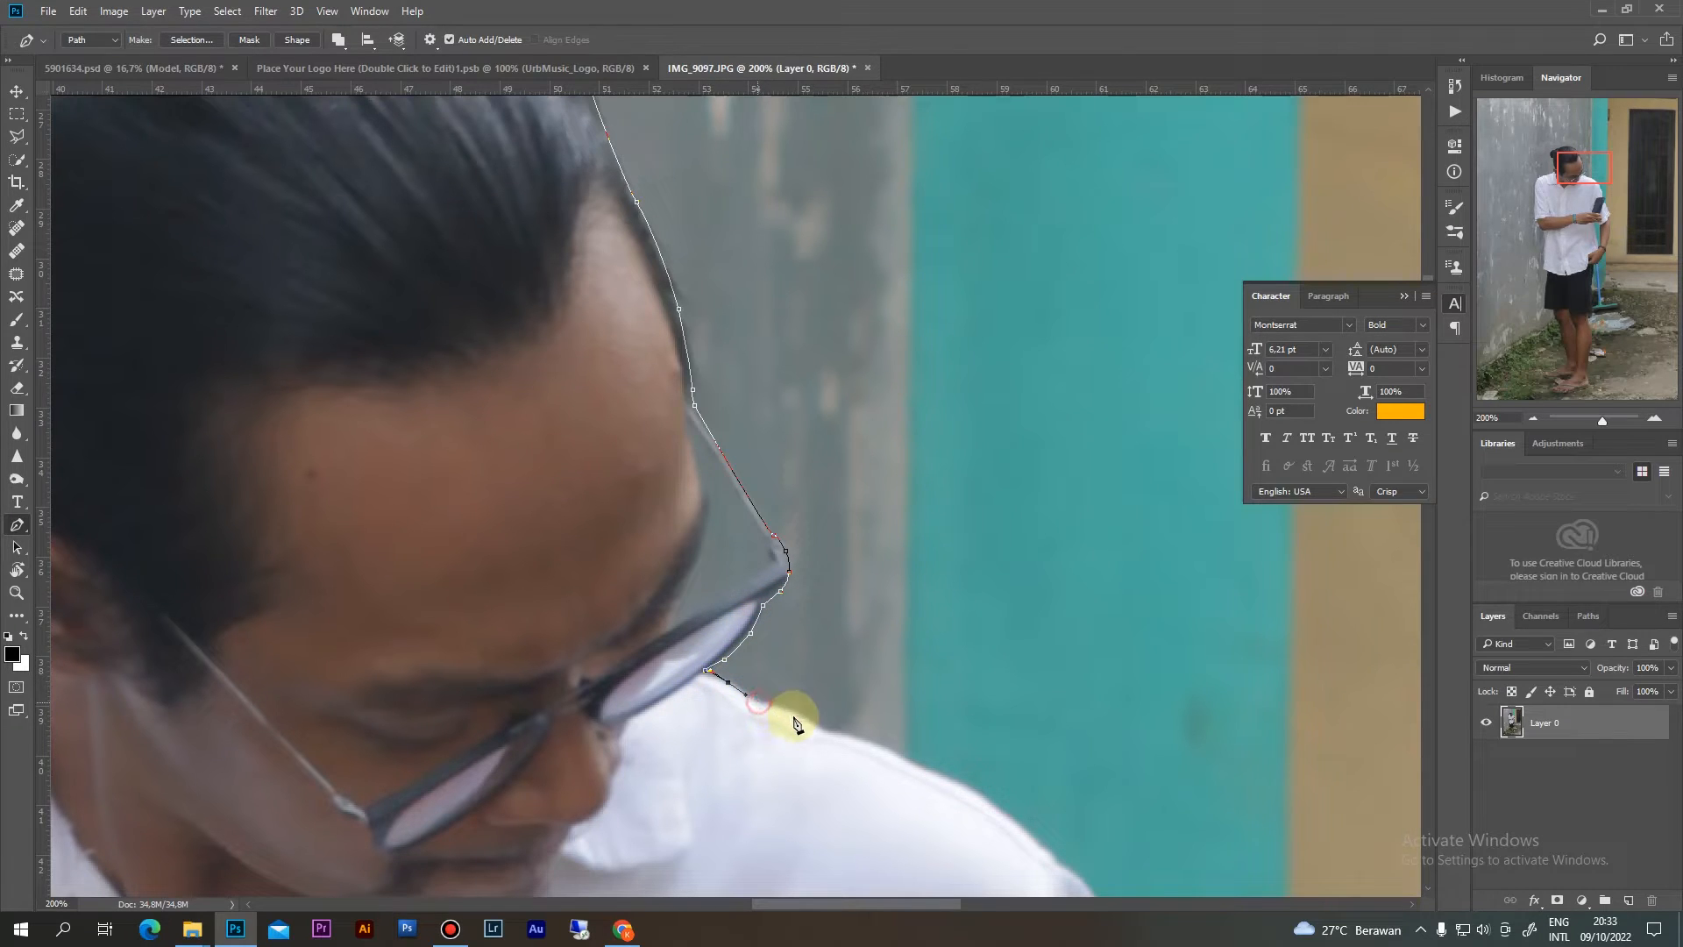
left_click(920, 764)
left_click_drag(973, 780, 989, 797)
left_click_drag(1041, 816, 748, 555)
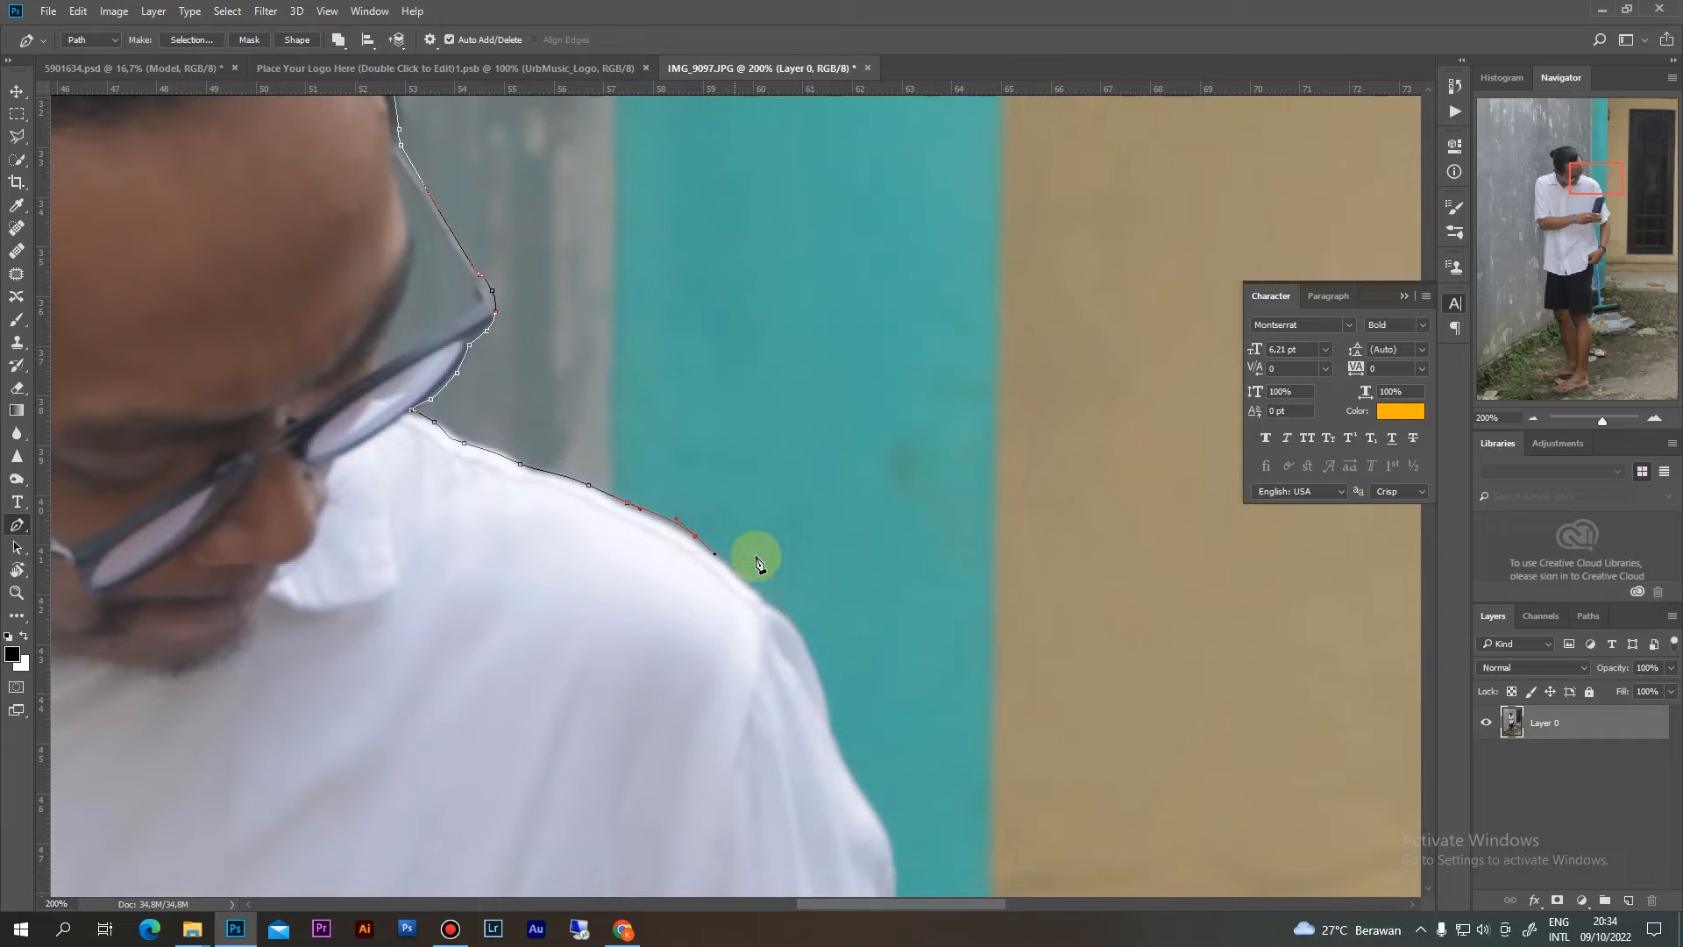
Trace the path from the shoulder down the outer edge of the shirt sleeve to the top of the phone
left_click(781, 617)
left_click(811, 658)
left_click_drag(827, 711, 834, 747)
left_click(863, 800)
left_click_drag(871, 829, 796, 582)
left_click_drag(816, 614, 821, 661)
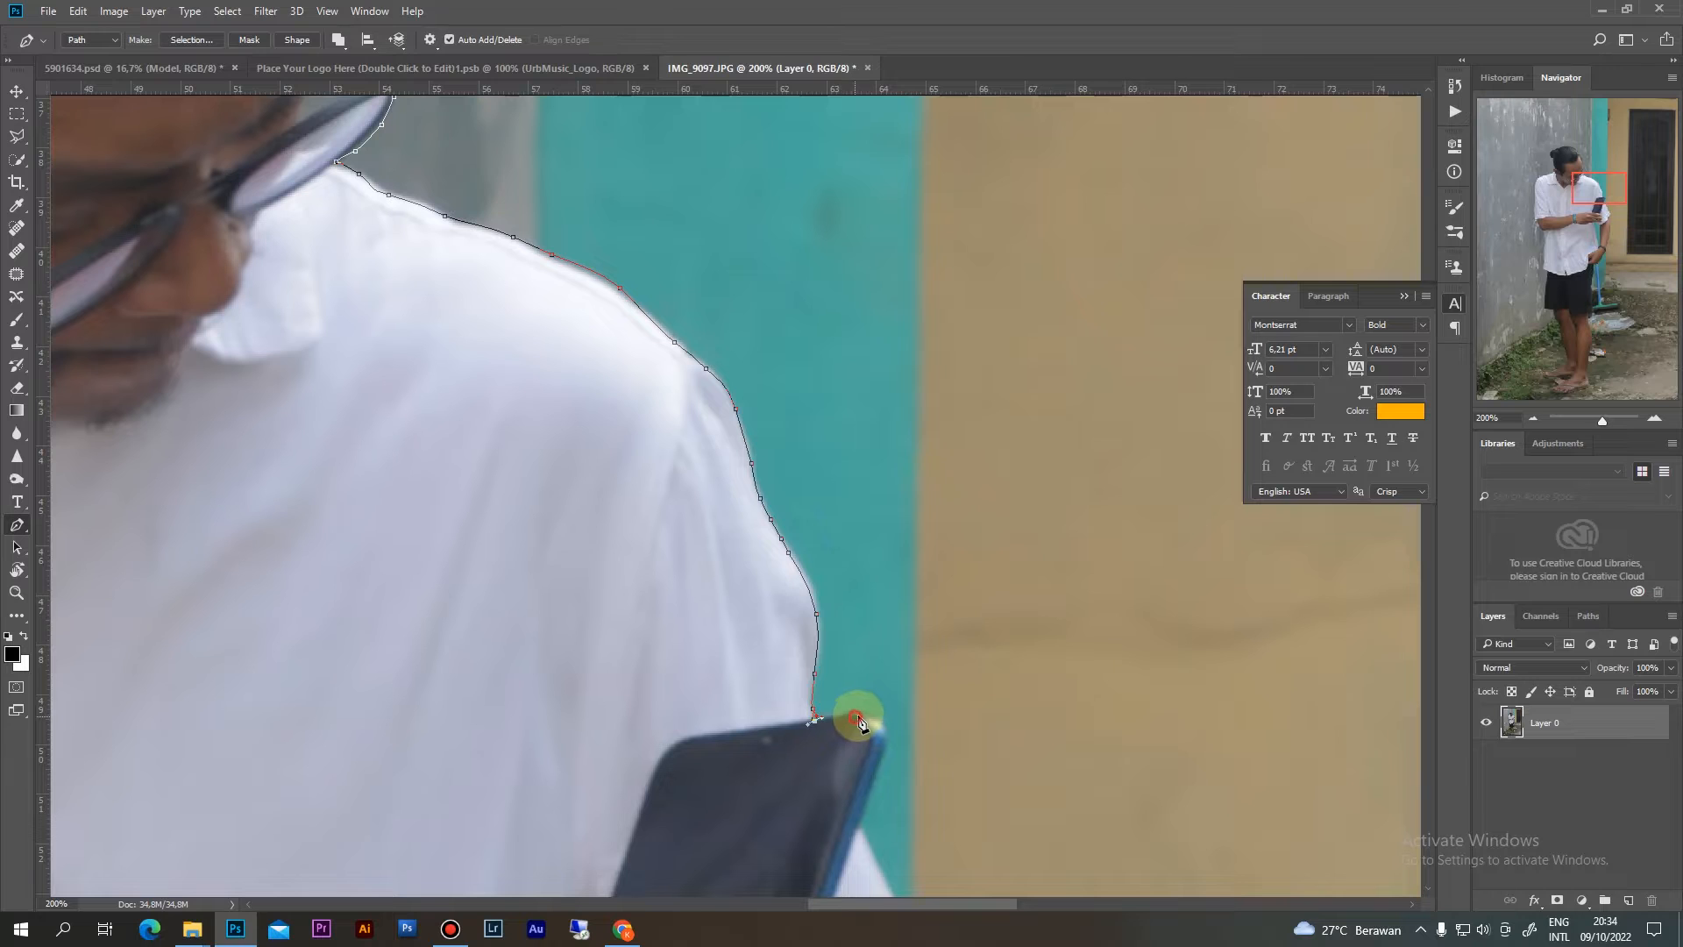
Trace the path around the phone's upper corner and down the lower sleeve edge to the sleeve hem
left_click(878, 771)
left_click(862, 822)
left_click_drag(879, 840, 768, 556)
left_click_drag(808, 667, 829, 706)
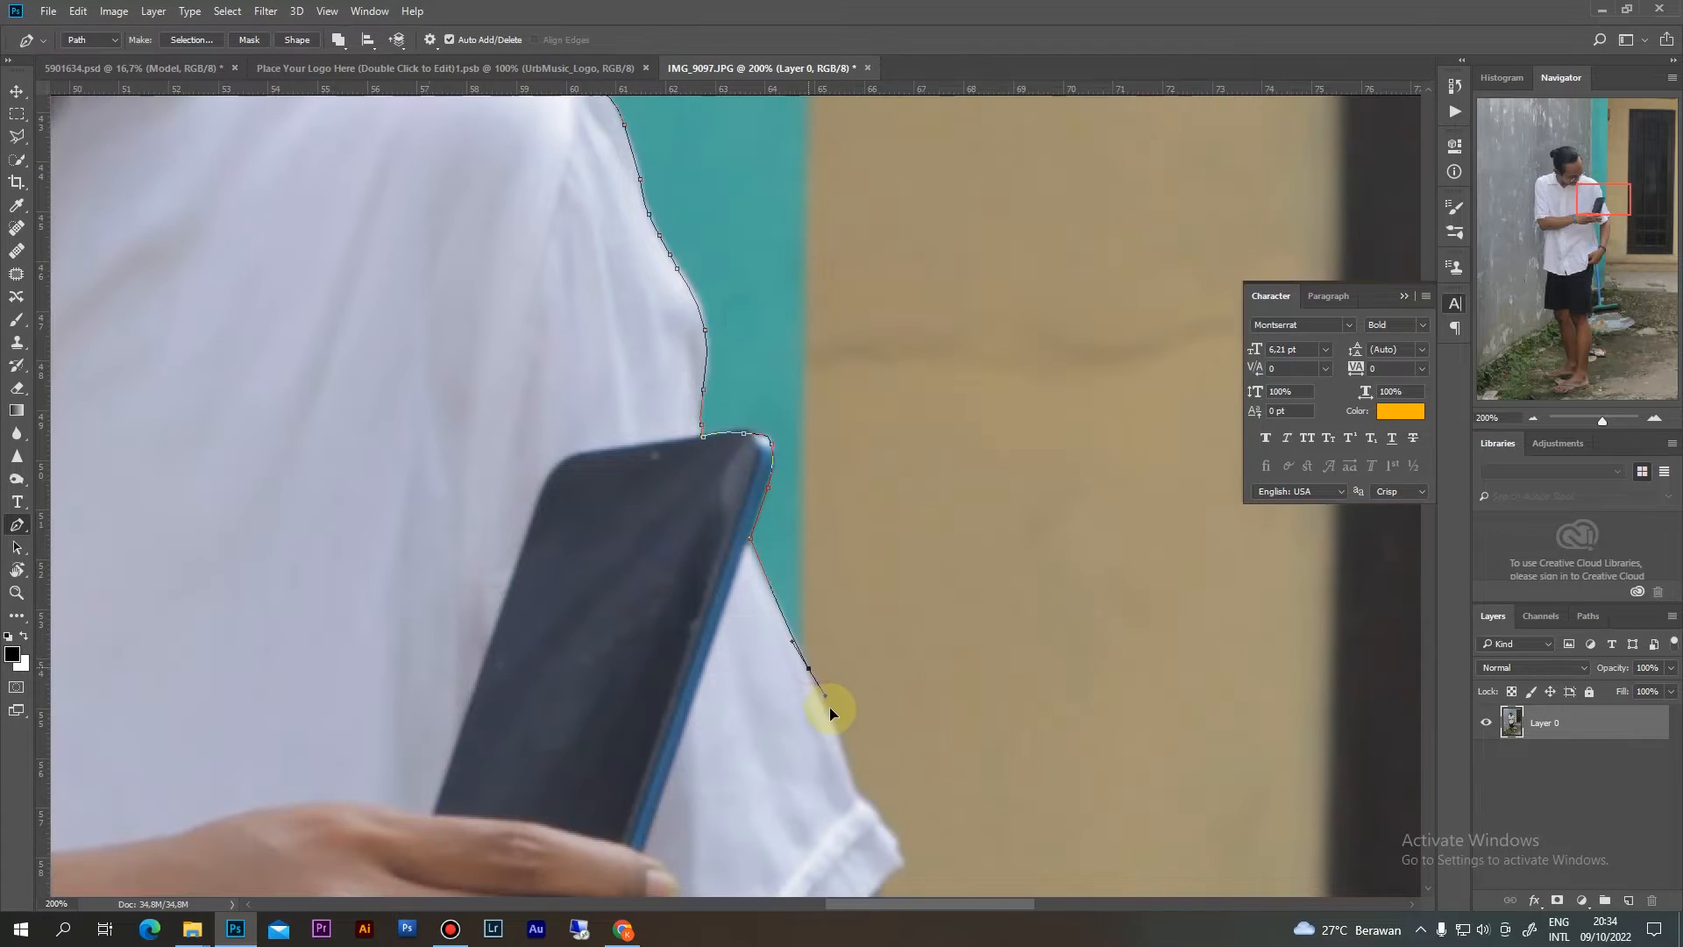
left_click(856, 787)
left_click_drag(874, 812, 801, 648)
left_click(903, 859)
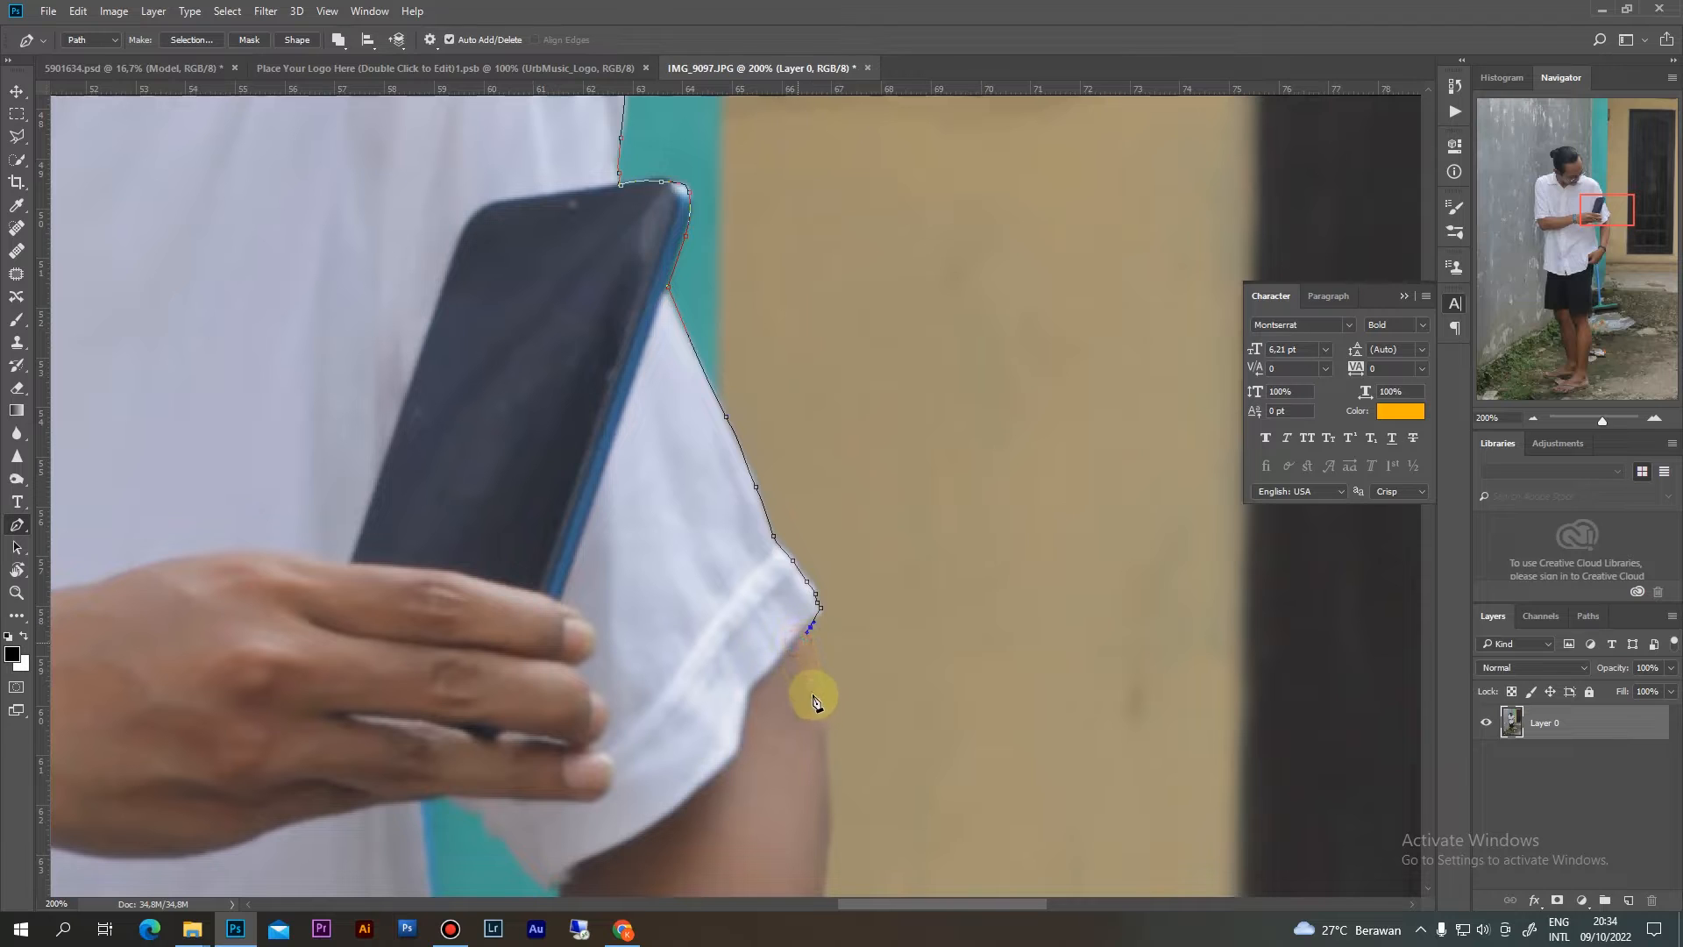
Continue the path down the outer edge of the arm, past the black wristband and along the hand
left_click(822, 714)
left_click_drag(829, 805, 828, 827)
left_click_drag(829, 863, 799, 618)
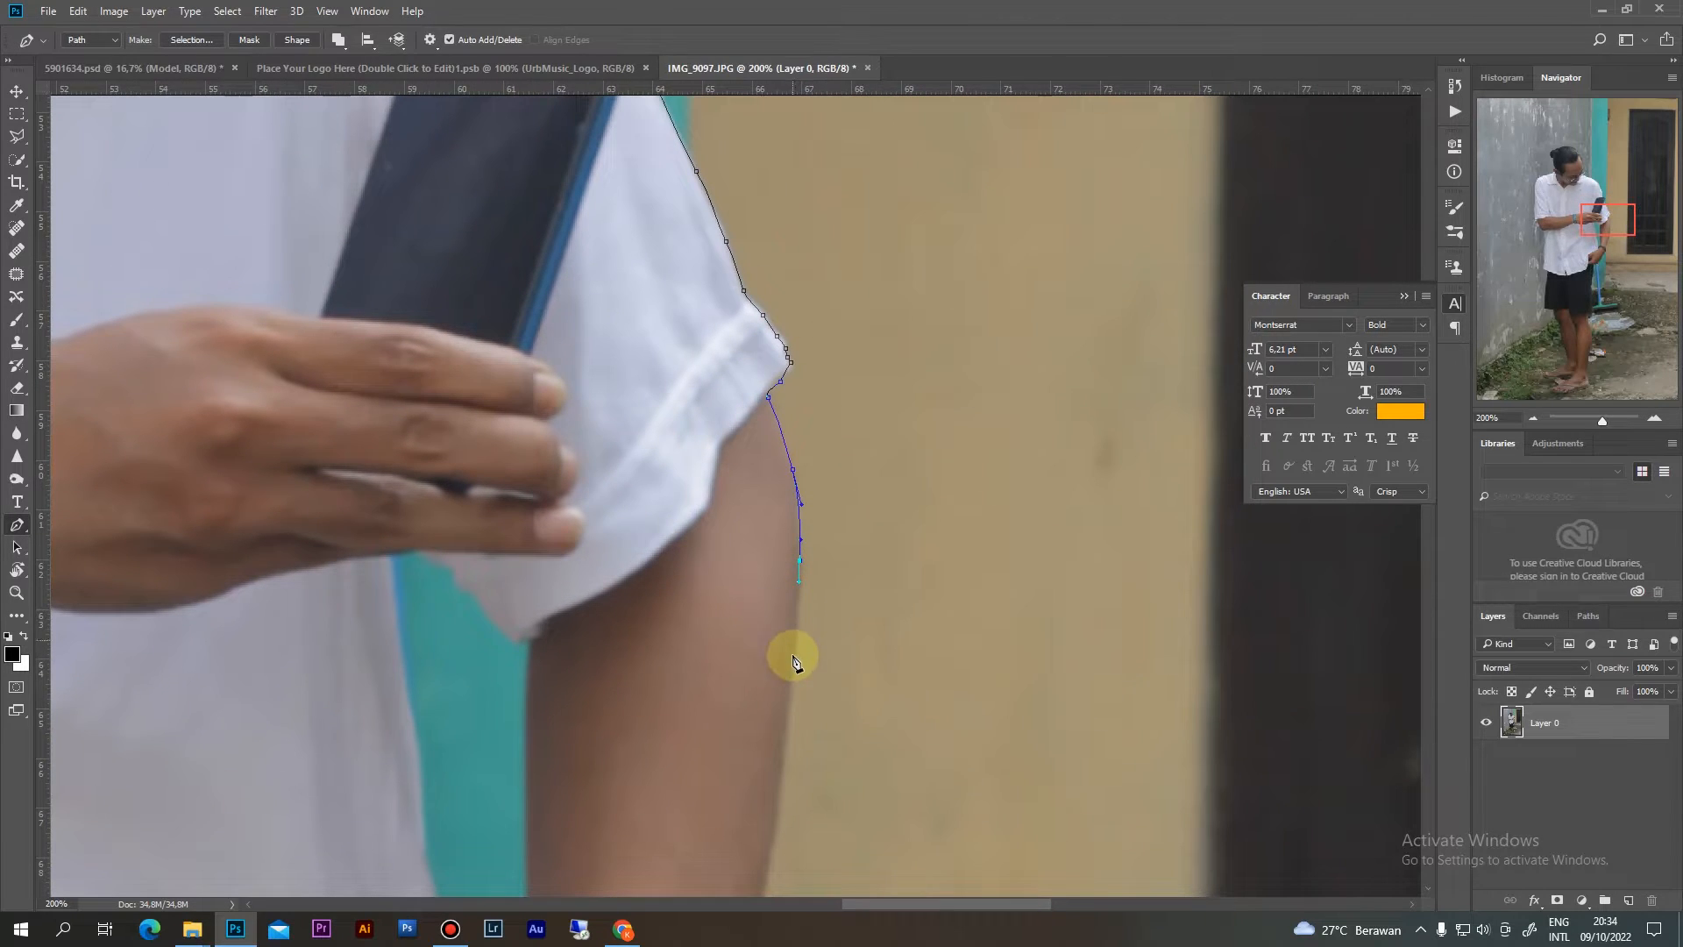
left_click(787, 714)
left_click_drag(787, 716, 783, 744)
left_click(773, 841)
left_click_drag(760, 849, 760, 354)
left_click_drag(737, 506, 728, 543)
mouse_move(692, 635)
left_mouse_down()
mouse_move(675, 639)
mouse_move(685, 663)
left_mouse_up()
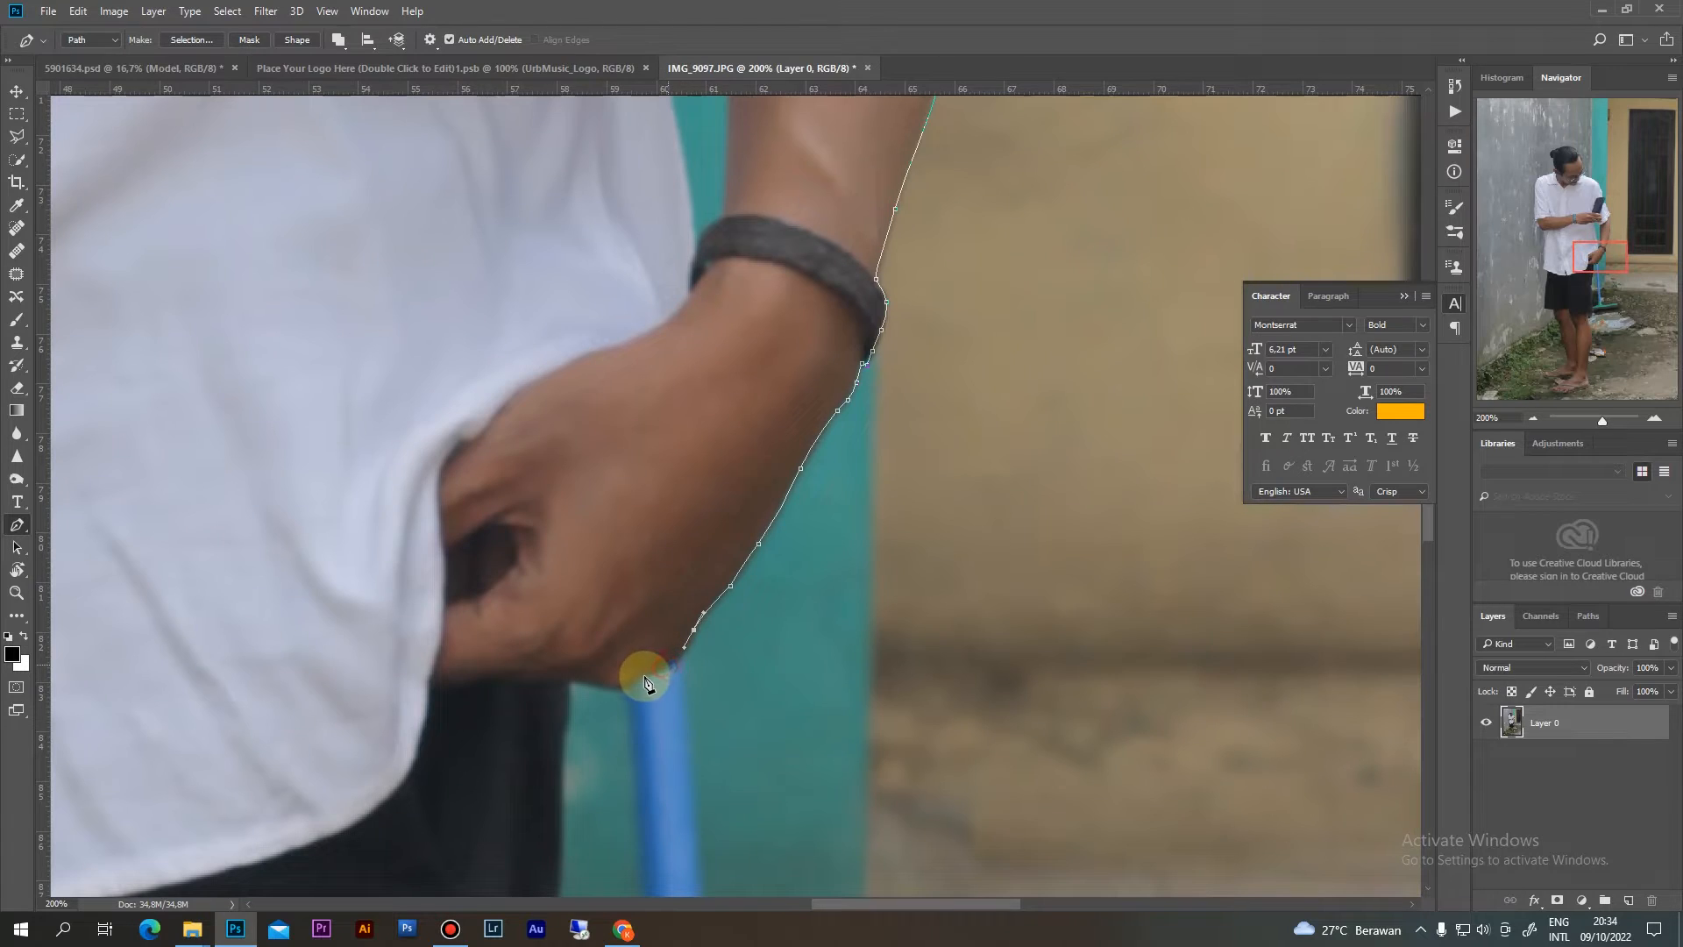
Trace the path around the underside of the hand and down the upper outer edge of the black shorts
left_click_drag(639, 675, 566, 727)
left_click(561, 745)
left_click_drag(562, 769, 736, 405)
left_click(562, 794)
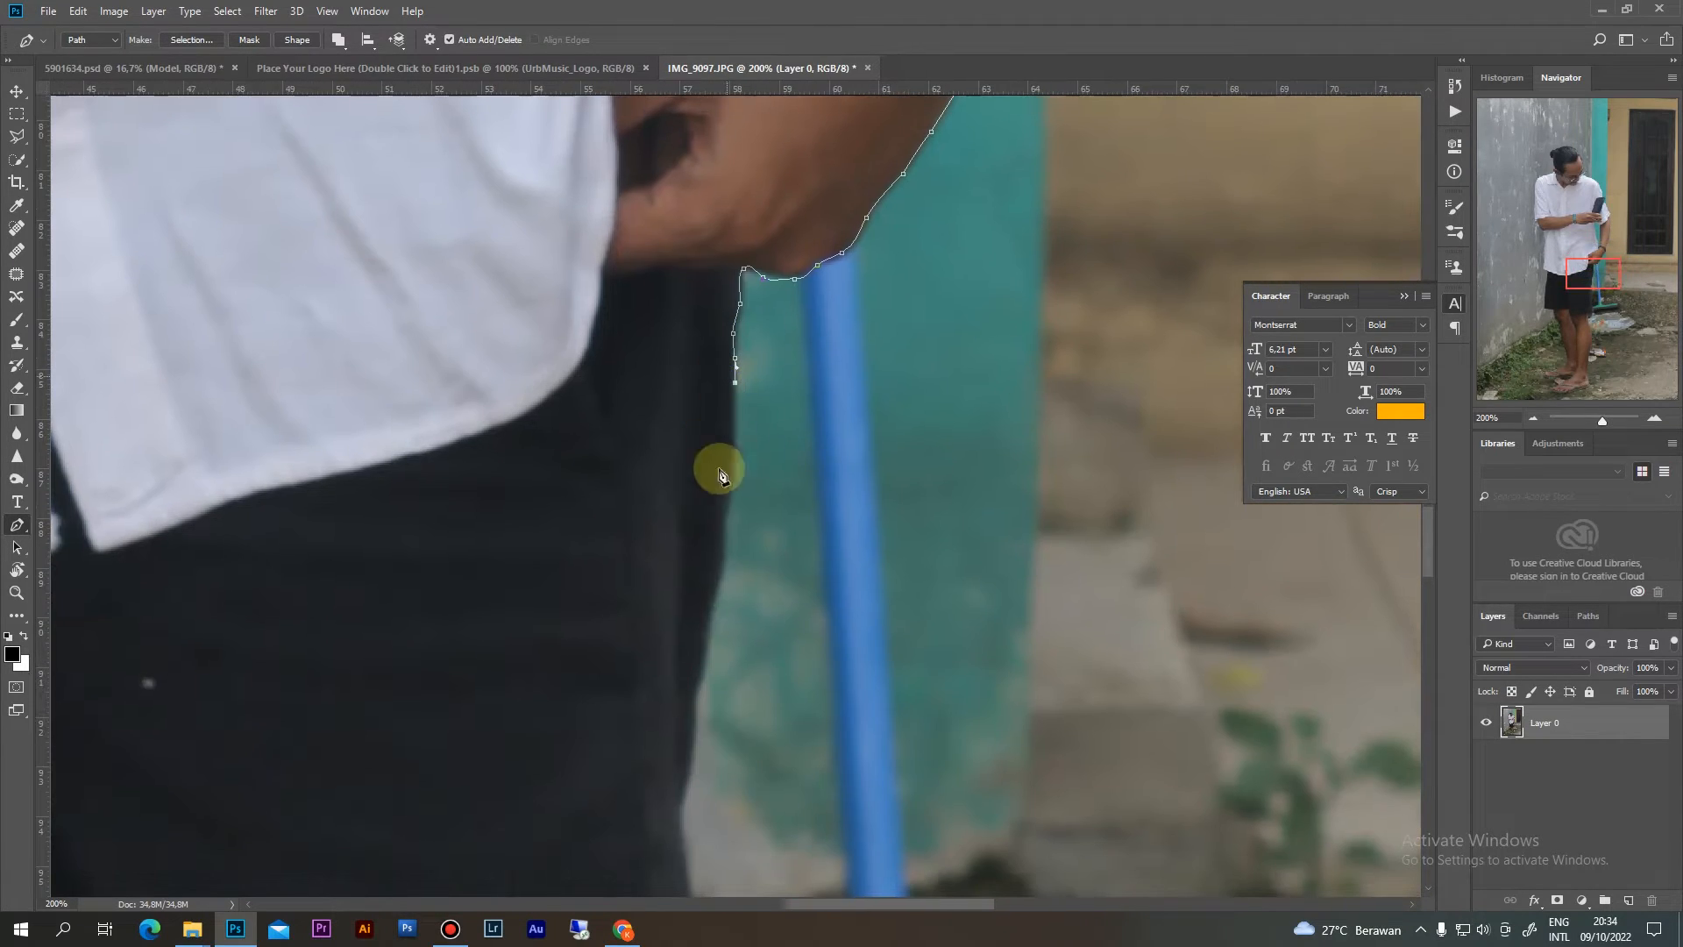
left_click(709, 621)
left_click(694, 724)
left_click(687, 776)
left_click(678, 805)
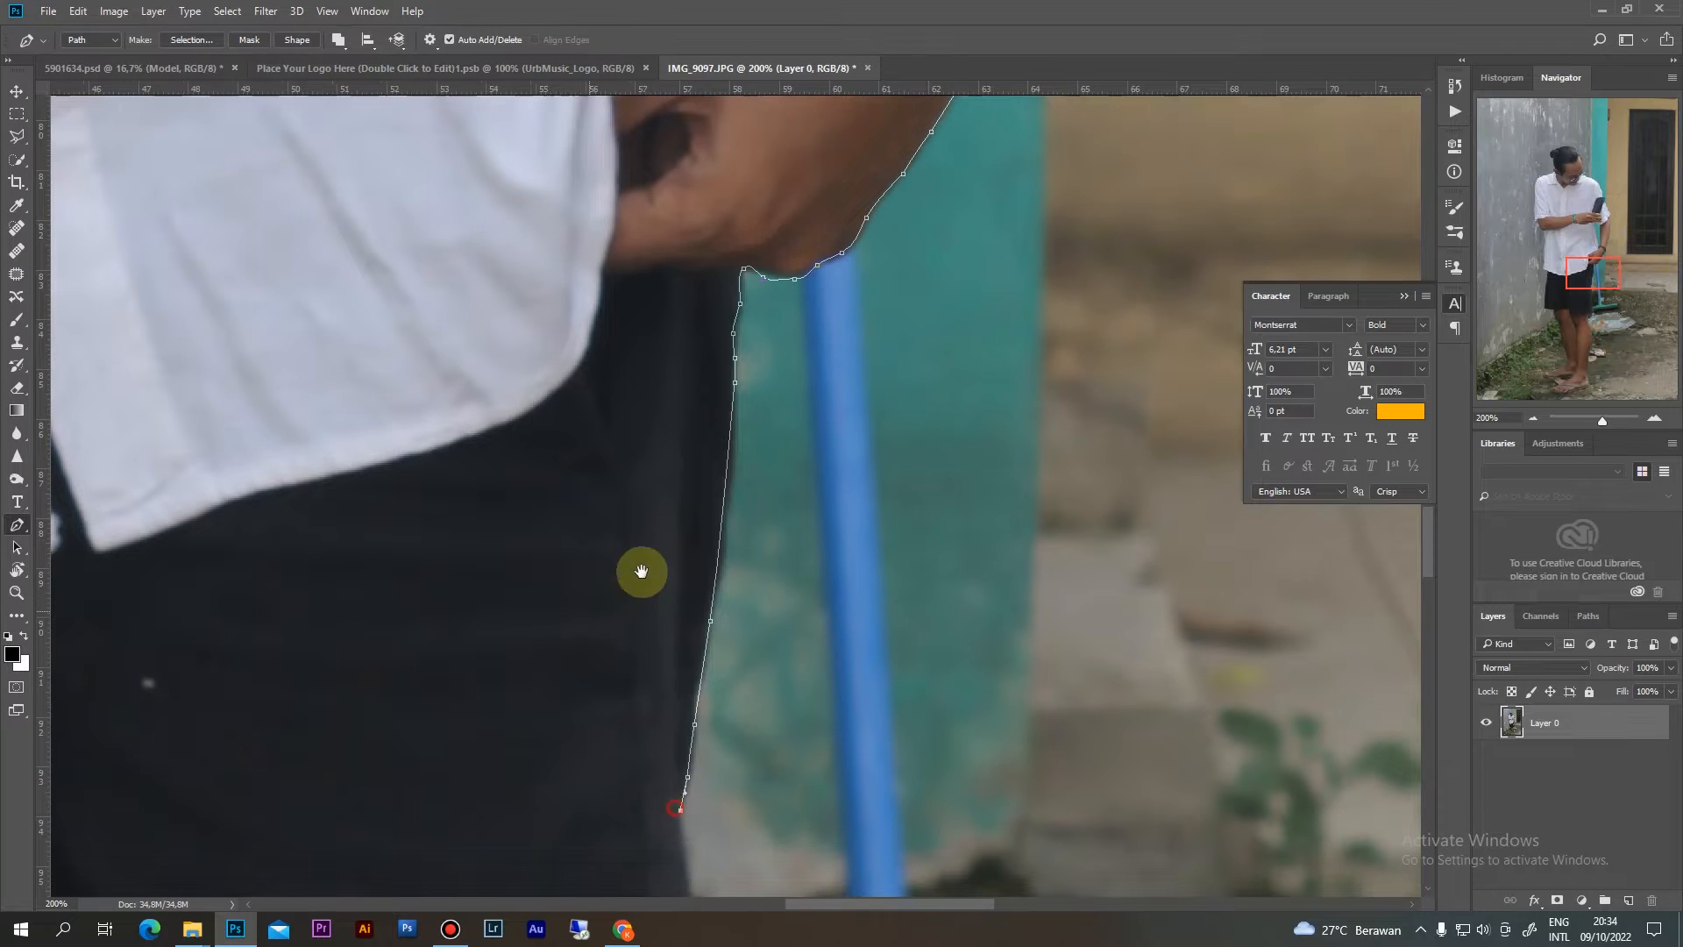
Trace the path down the outer edge of the black shorts towards the hem
left_click_drag(641, 571, 610, 283)
left_click(673, 783)
left_click_drag(675, 686, 669, 393)
left_click_drag(664, 629, 666, 681)
left_click(671, 760)
left_click_drag(688, 517, 708, 294)
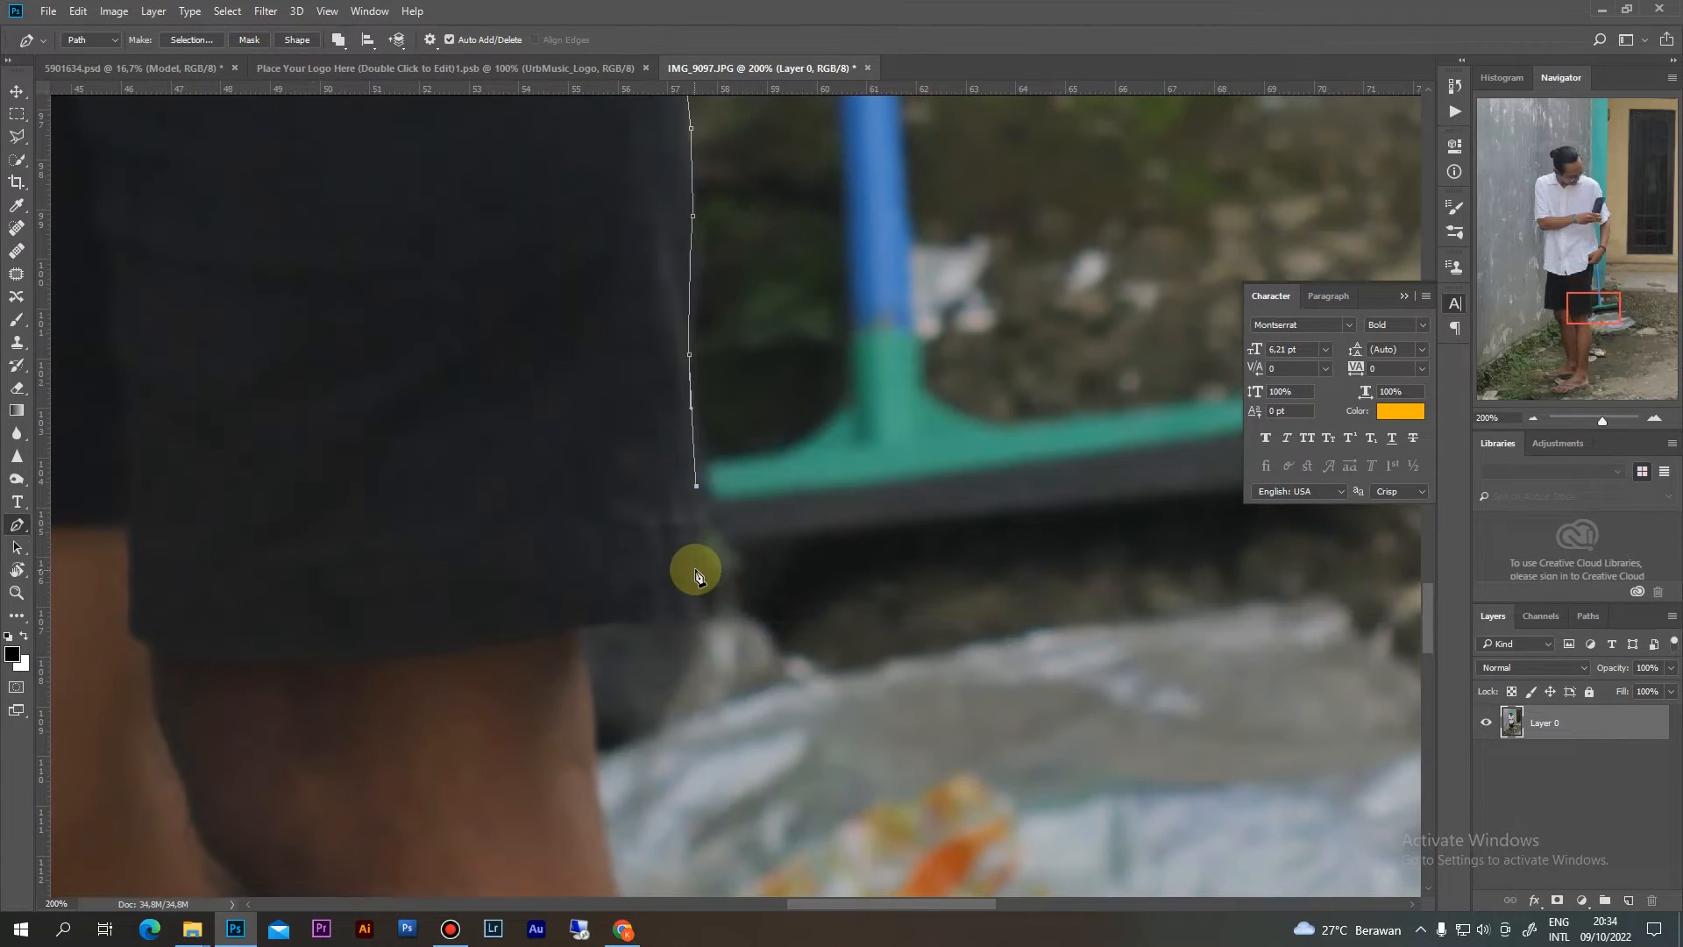
Continue the path around the corner of the shorts, along the hem and onto the edge of the knee
left_click(699, 582)
left_click_drag(690, 622, 615, 619)
left_click(585, 633)
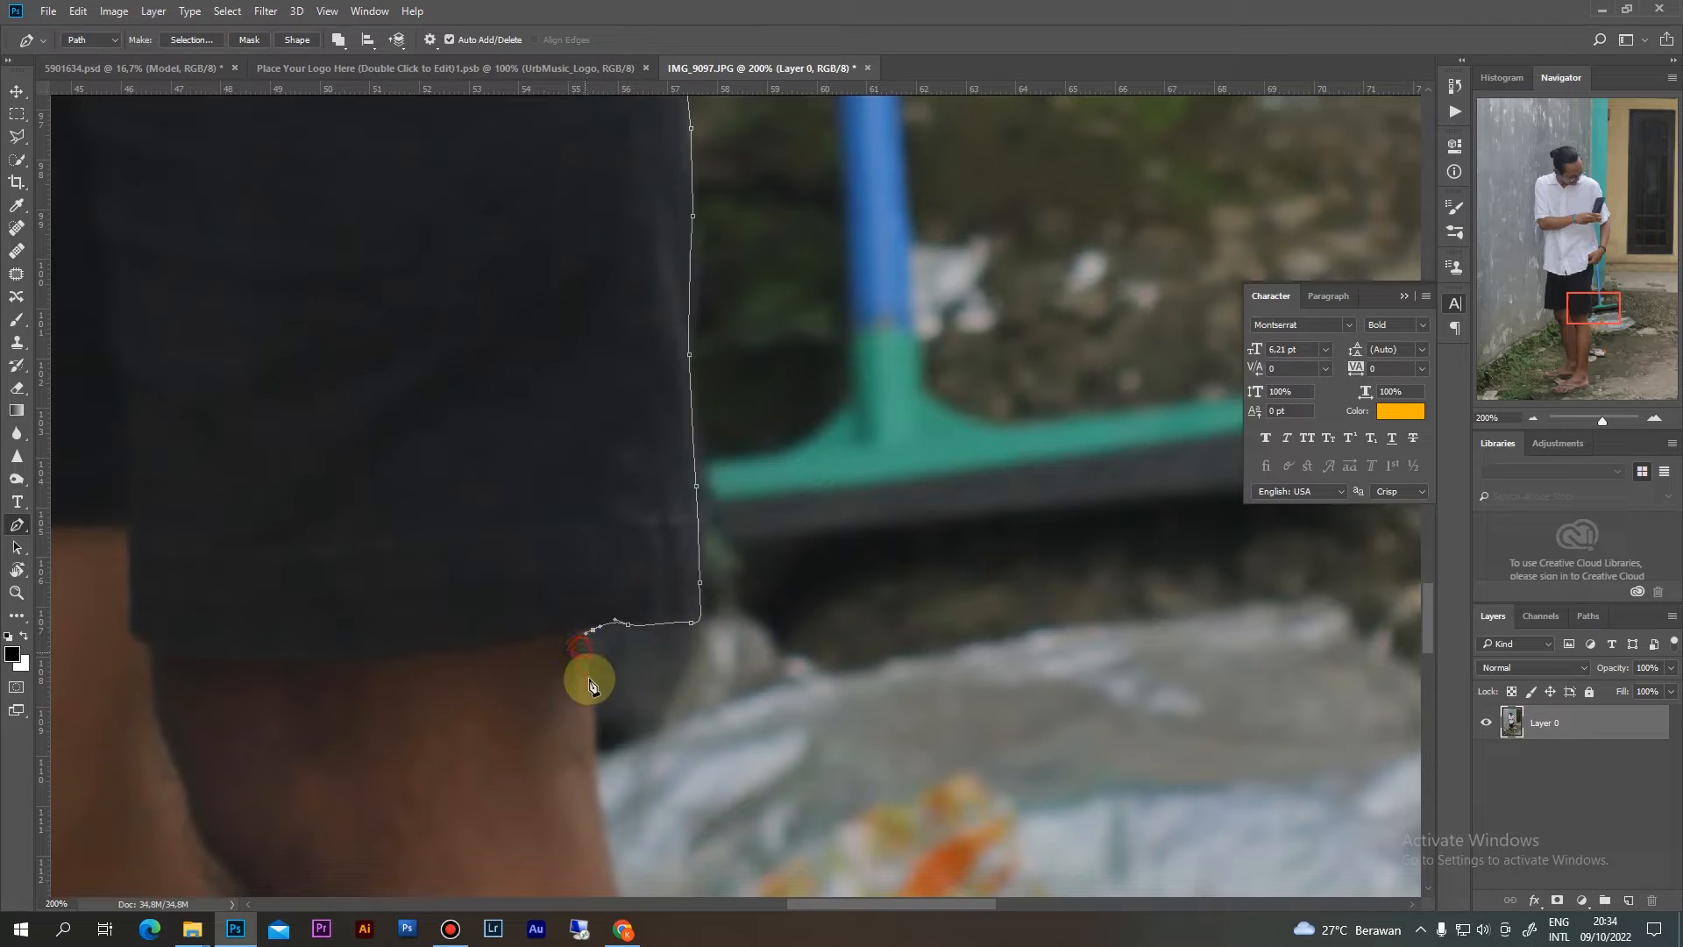
left_click_drag(594, 710, 595, 737)
left_click(596, 762)
left_click_drag(602, 805, 611, 591)
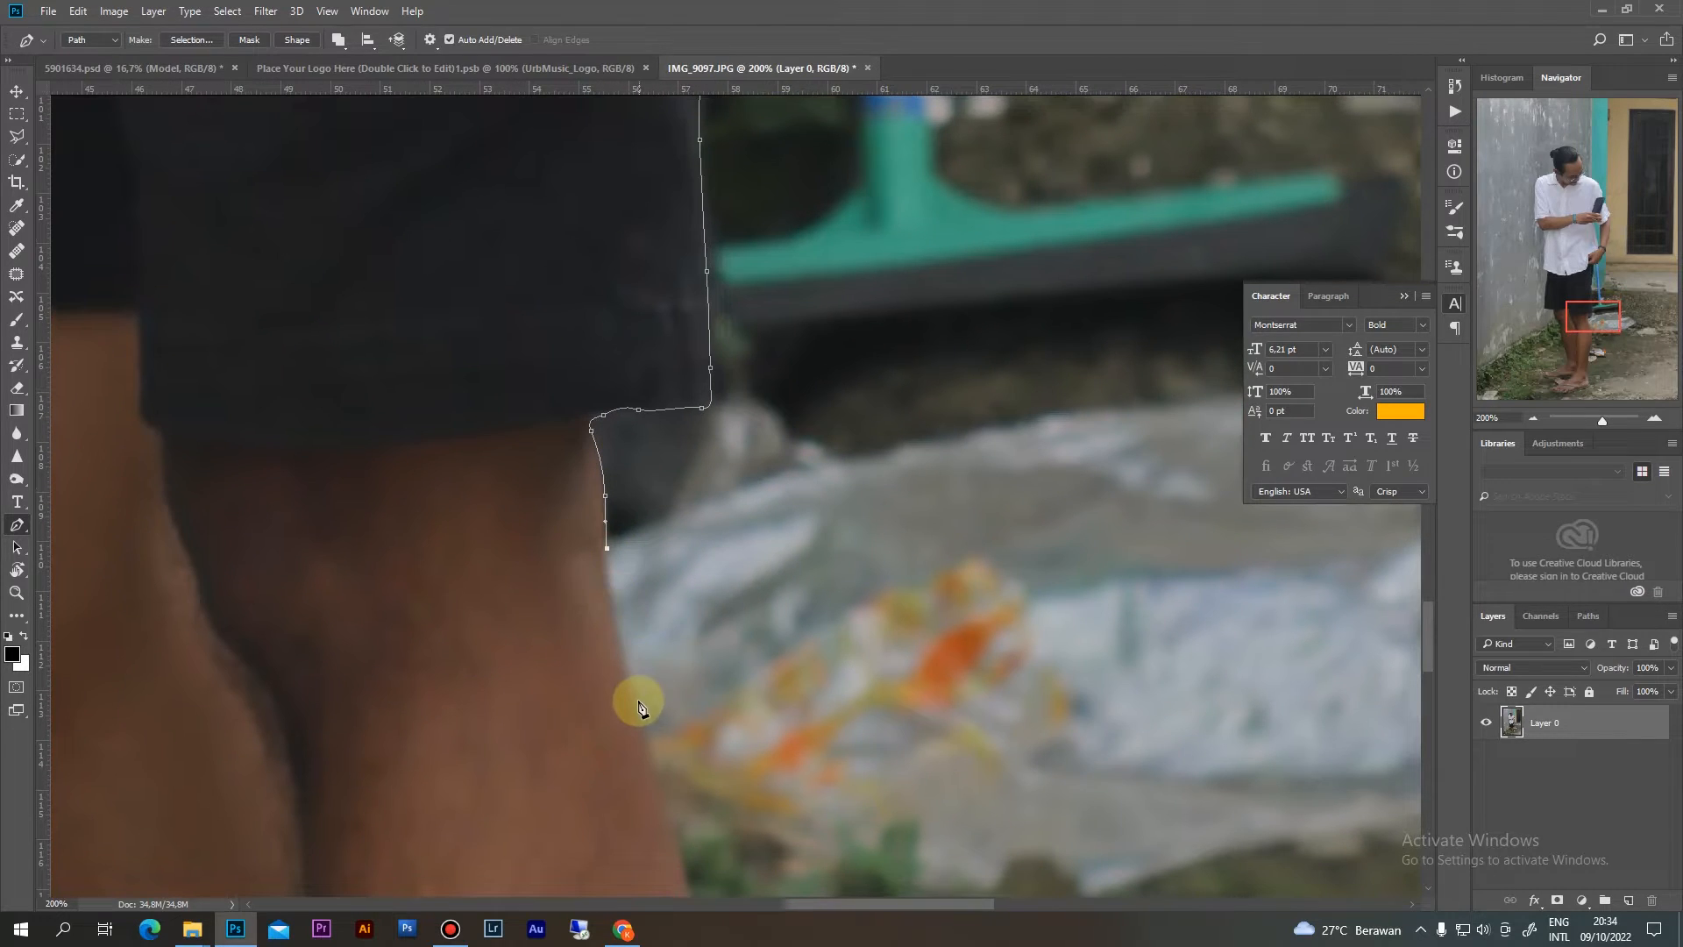
Trace the path from below the knee down the outer curve of the calf
left_click_drag(636, 714, 646, 752)
left_click_drag(667, 814, 673, 839)
left_click_drag(654, 748, 642, 783)
left_click_drag(634, 788, 660, 506)
left_click_drag(638, 694, 628, 735)
left_click_drag(614, 748, 653, 556)
left_click_drag(635, 724, 628, 751)
left_click_drag(624, 754, 657, 525)
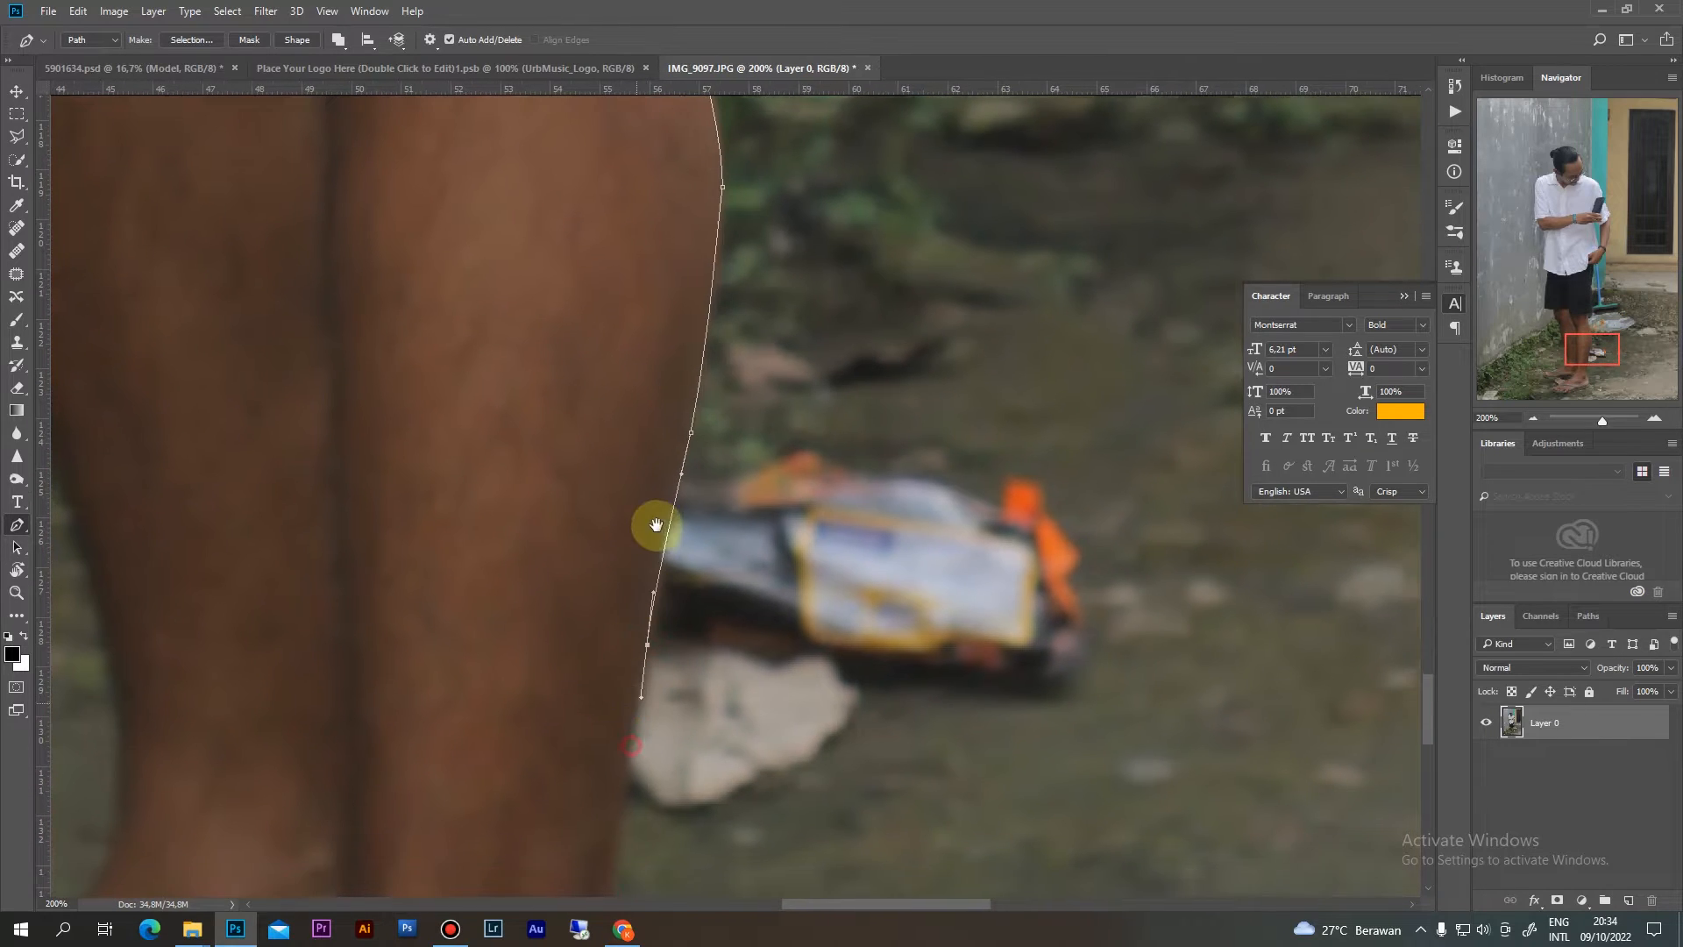
Continue the path down the lower leg and ankle to the back of the heel
left_click_drag(636, 717, 631, 762)
left_click(624, 822)
left_click_drag(617, 792, 635, 490)
left_click_drag(642, 562, 641, 569)
left_click_drag(647, 693, 658, 762)
left_click_drag(666, 780, 671, 794)
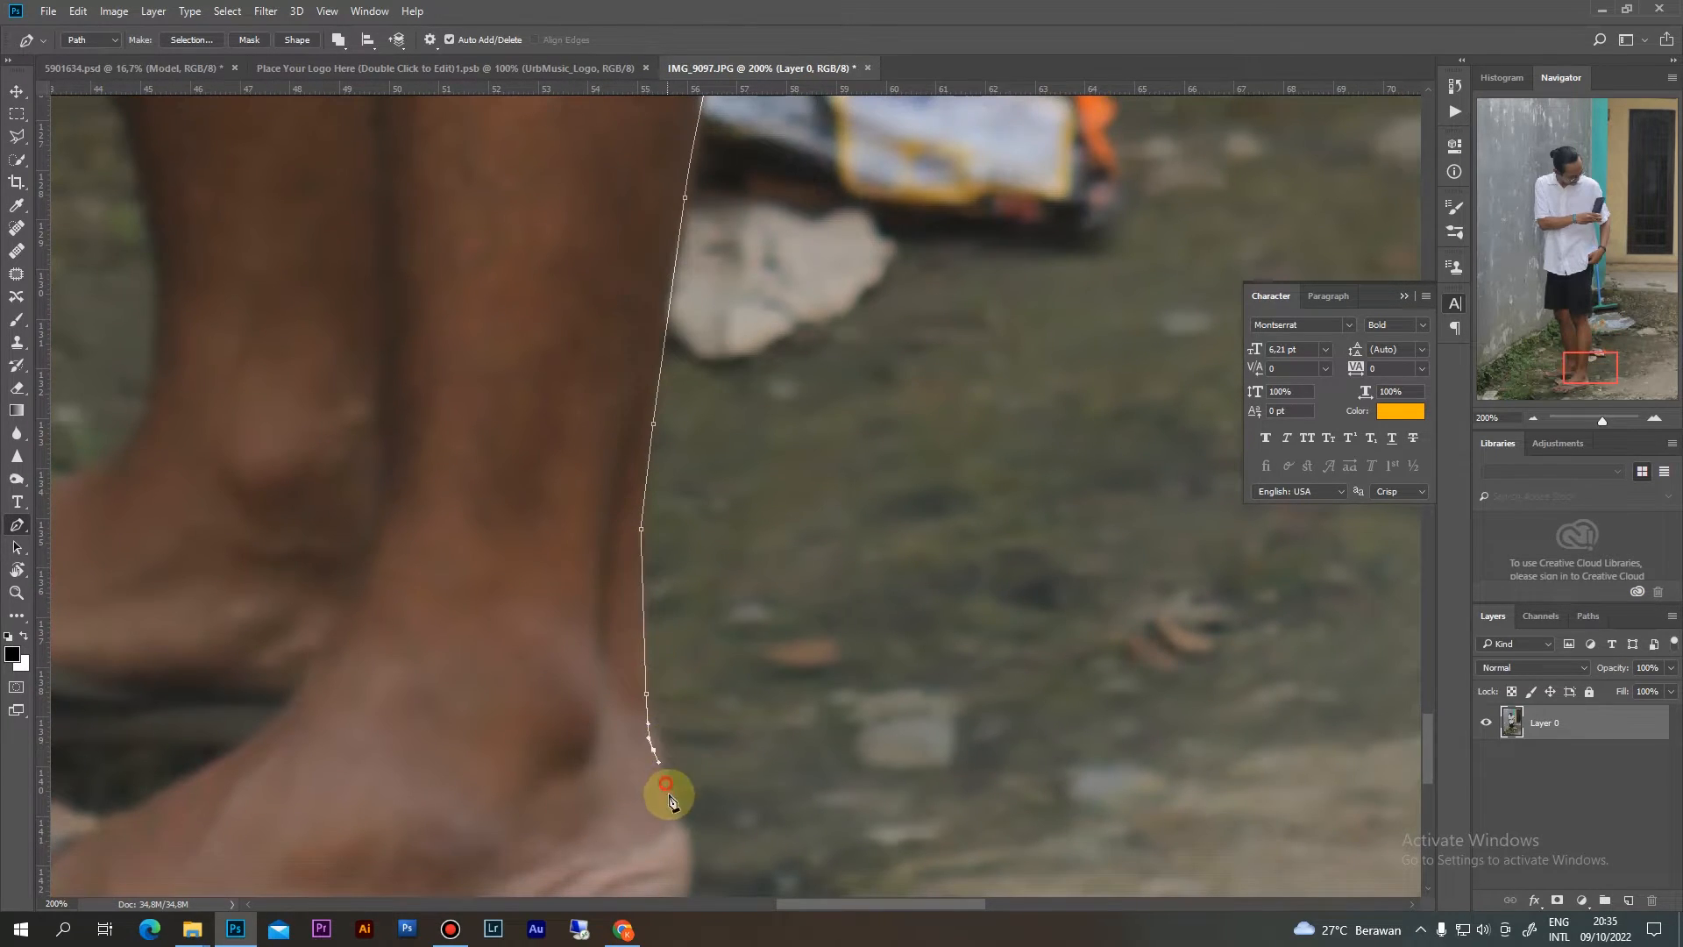
left_click(673, 804)
left_click(680, 821)
left_click(689, 846)
Trace the path around the front sandal, over the toes and up the instep to the rear sandal
left_click_drag(682, 859, 985, 547)
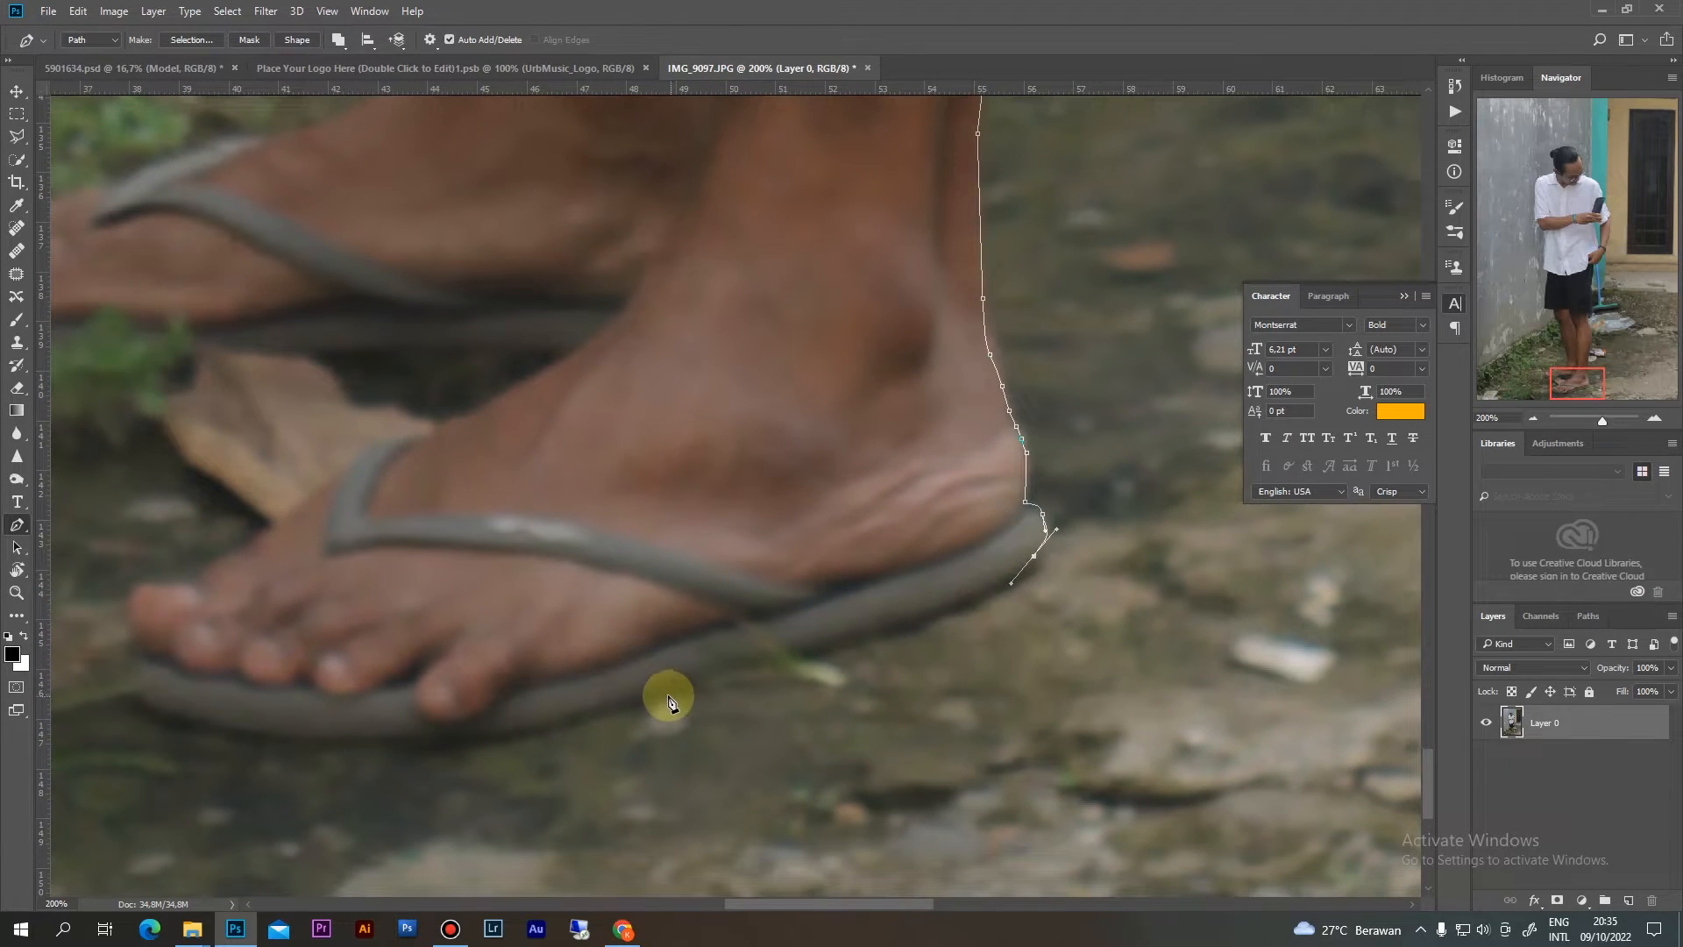
left_click_drag(668, 693, 634, 703)
left_click_drag(403, 739, 810, 527)
left_click(745, 505)
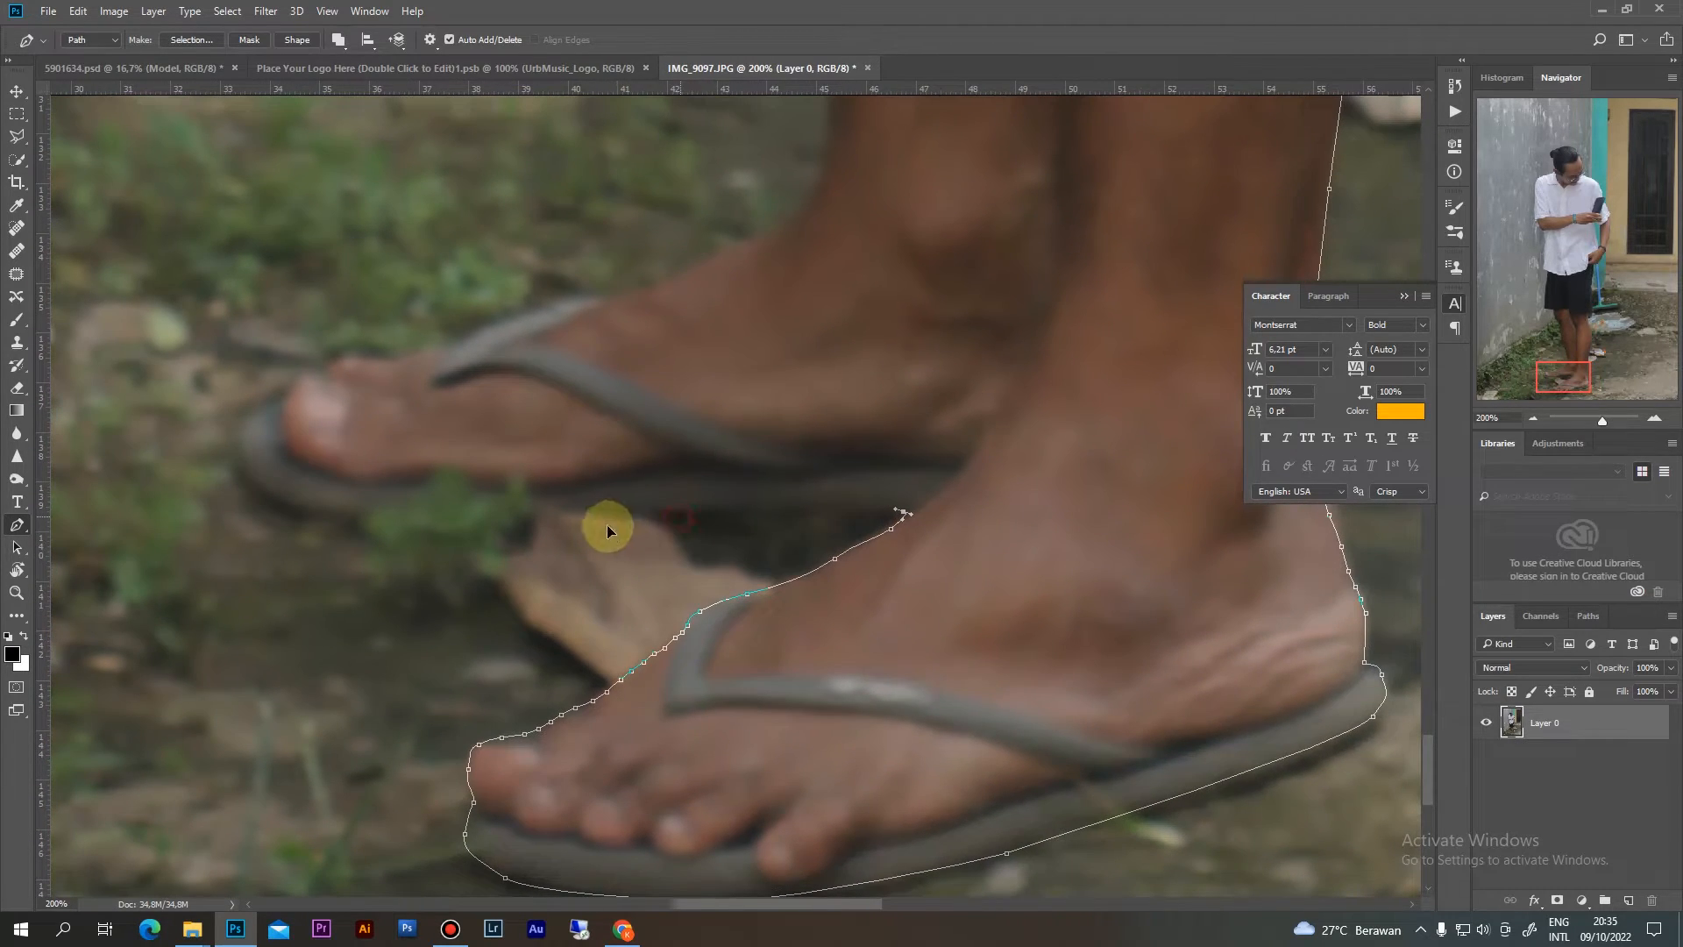
Trace the path along the underside of the rear sandal and around its tip
left_click_drag(681, 516, 638, 517)
left_click_drag(571, 532, 764, 545)
left_click_drag(550, 532, 487, 524)
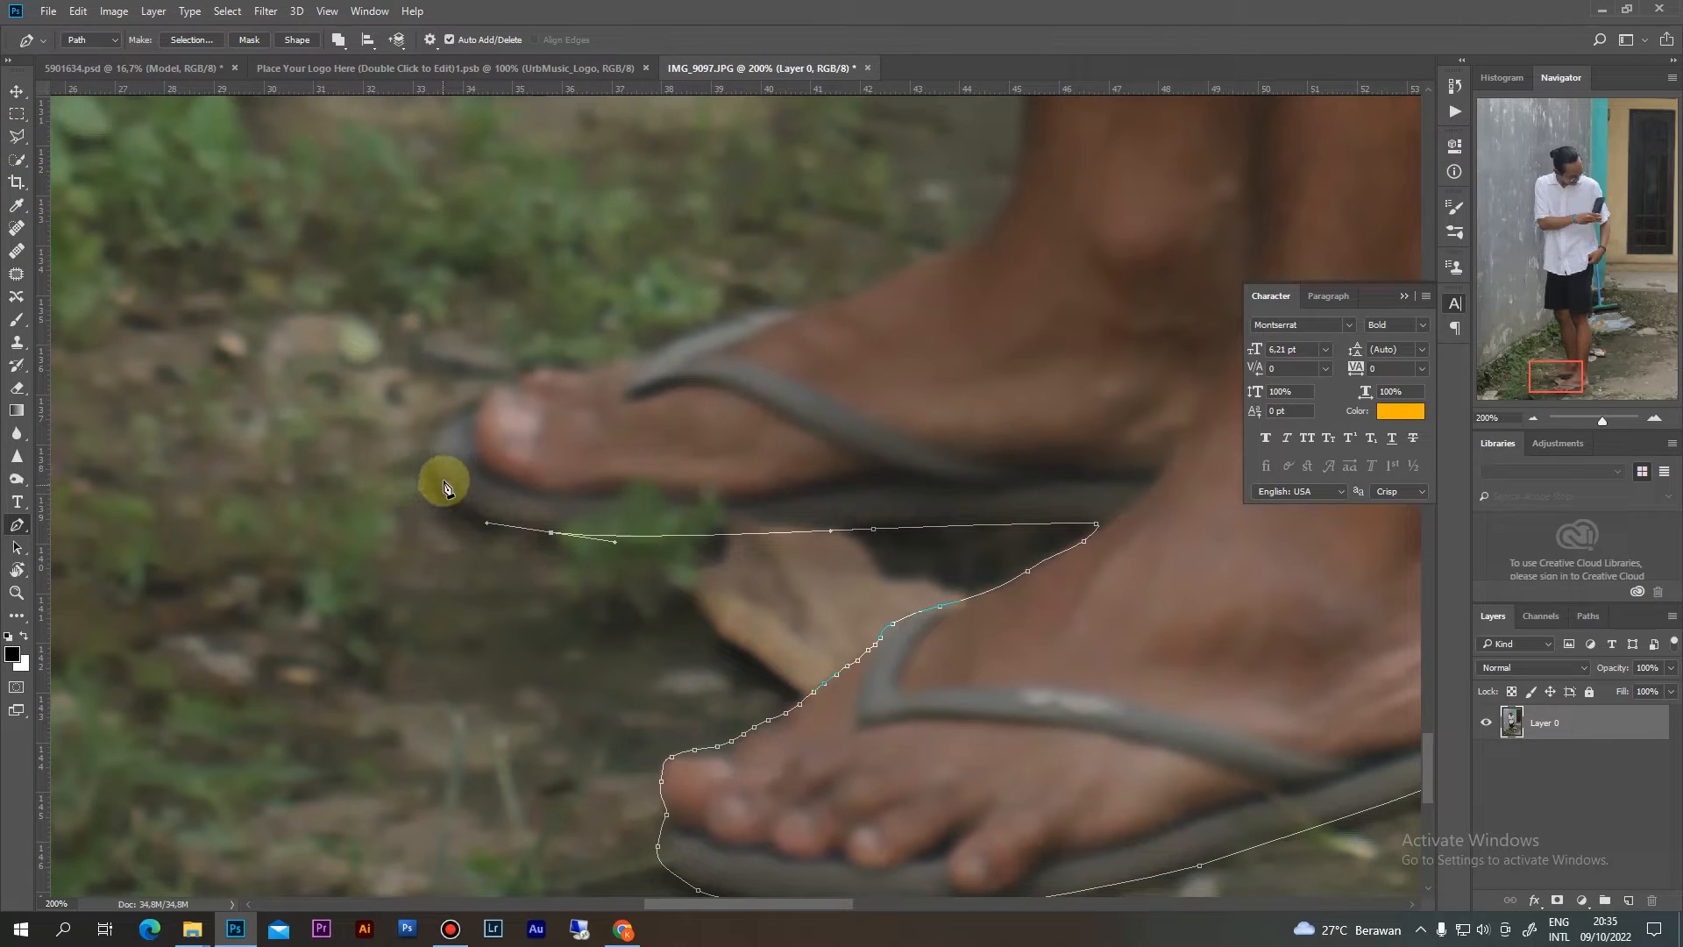
left_click_drag(435, 467, 470, 411)
Trace the path over the rear foot's toes and sandal strap up to the front of the ankle
mouse_move(480, 406)
left_mouse_down()
mouse_move(544, 368)
mouse_move(872, 292)
left_mouse_up()
left_click_drag(907, 272, 615, 511)
left_click_drag(697, 470, 725, 434)
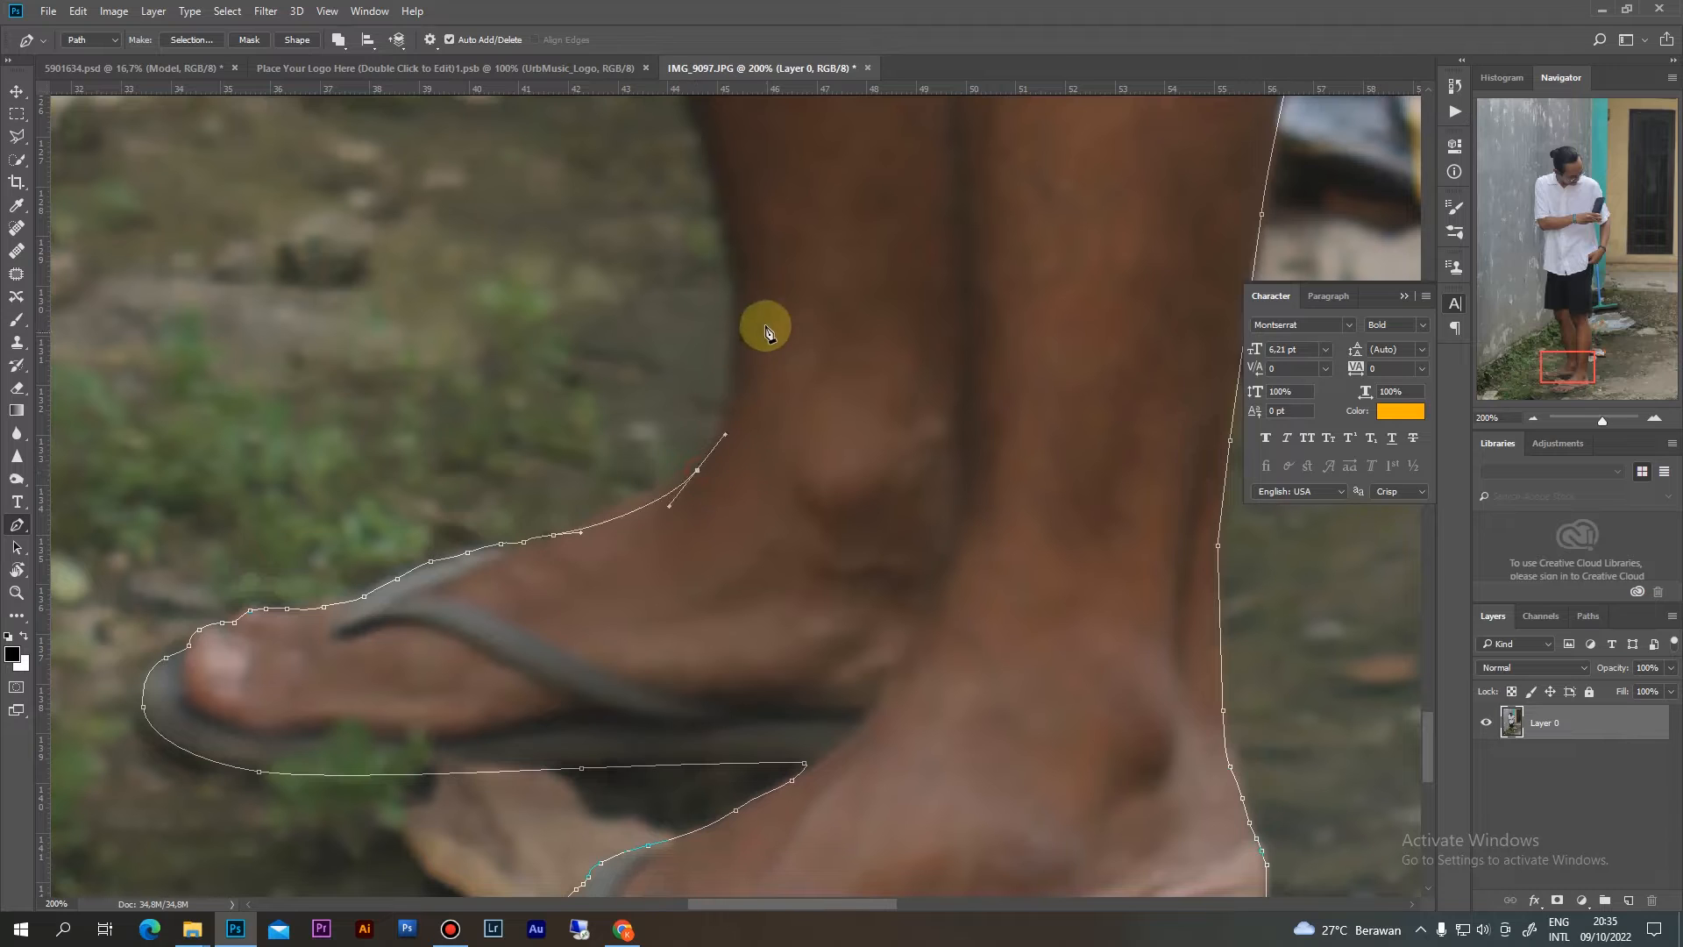
Trace the path from the ankle up the outer edge of the rear leg to the knee
left_click_drag(732, 269, 635, 608)
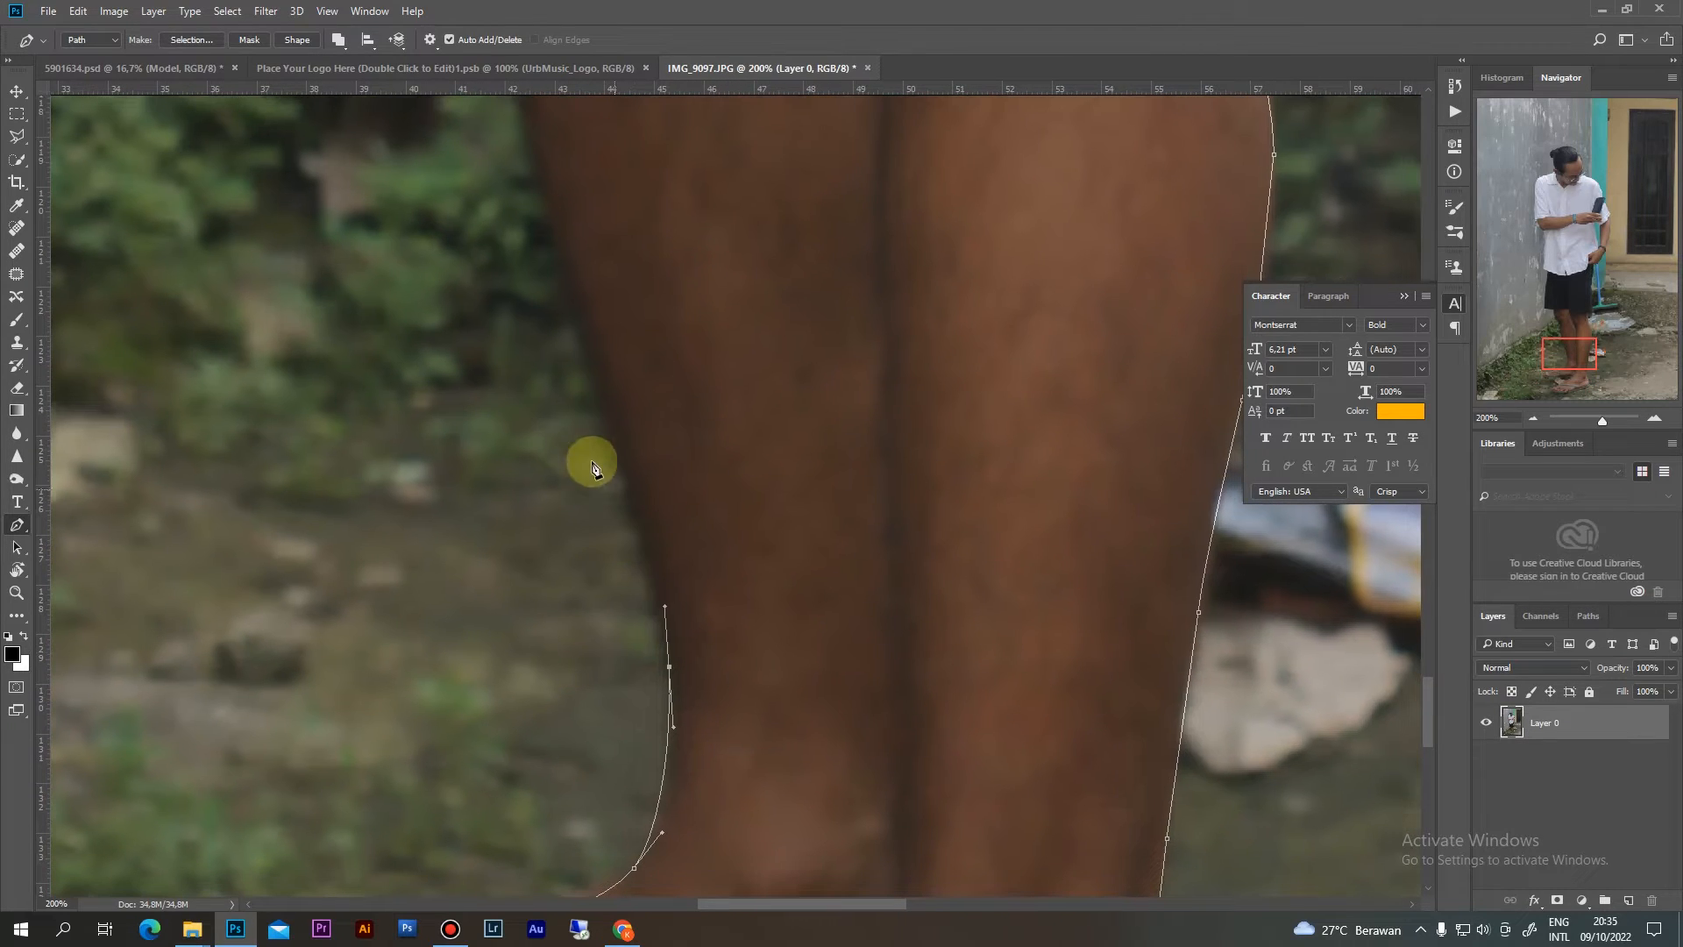
left_click_drag(584, 351, 534, 466)
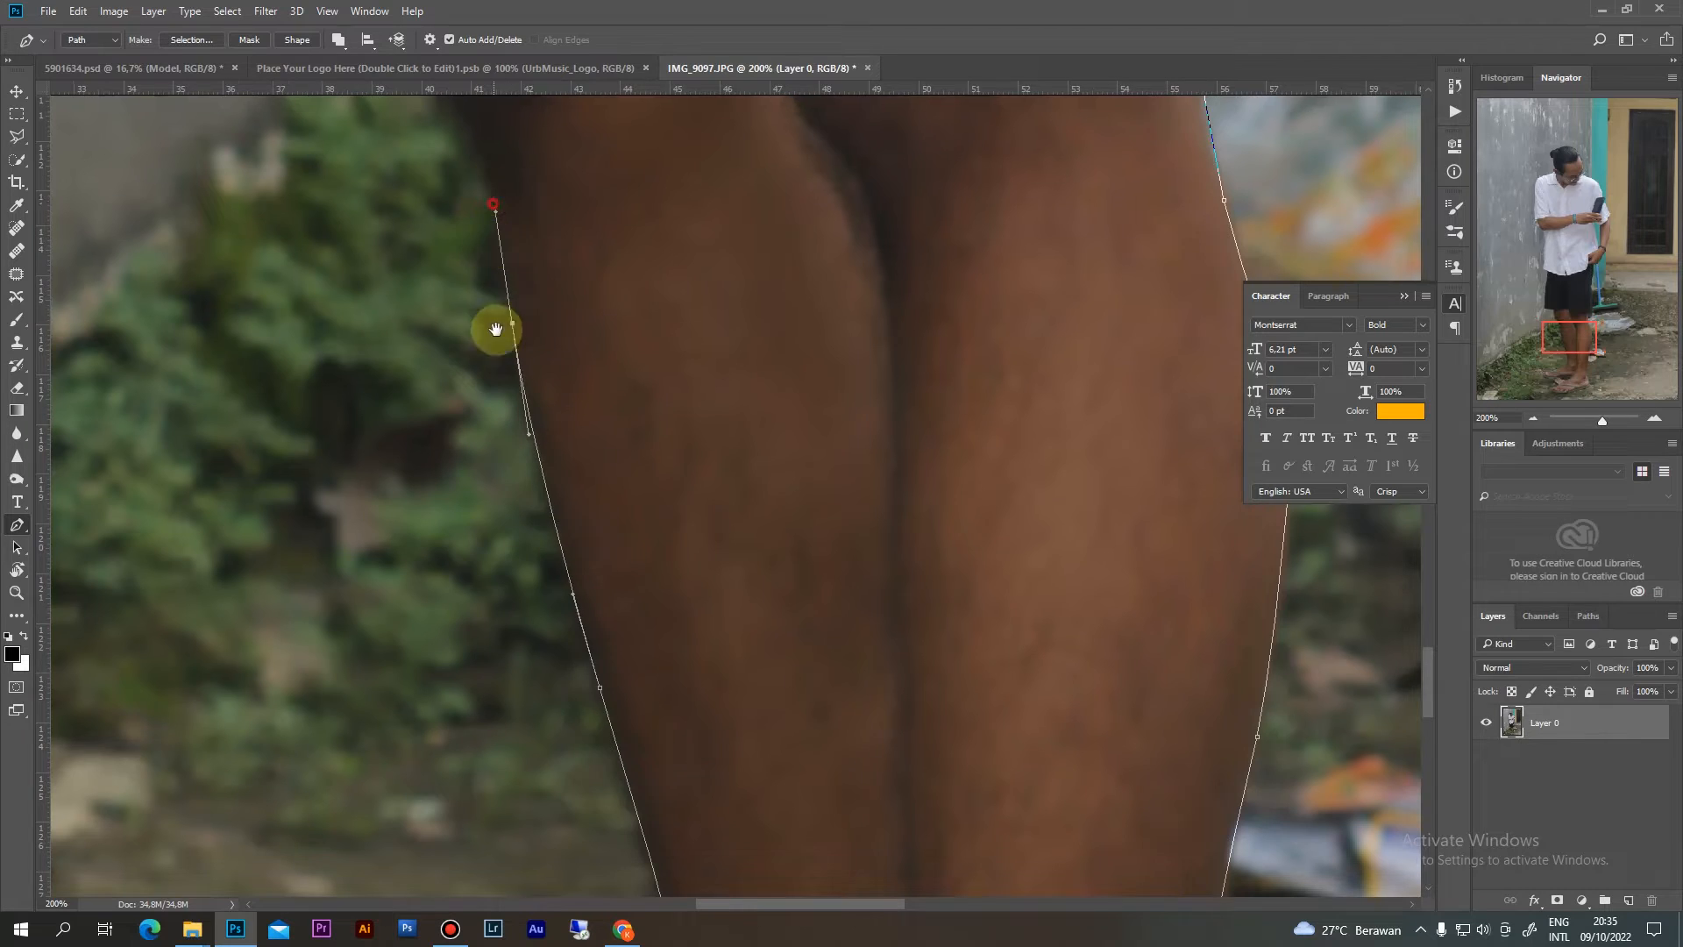
scroll(492, 331, "up", 3)
left_click_drag(474, 422, 451, 386)
left_click(385, 303)
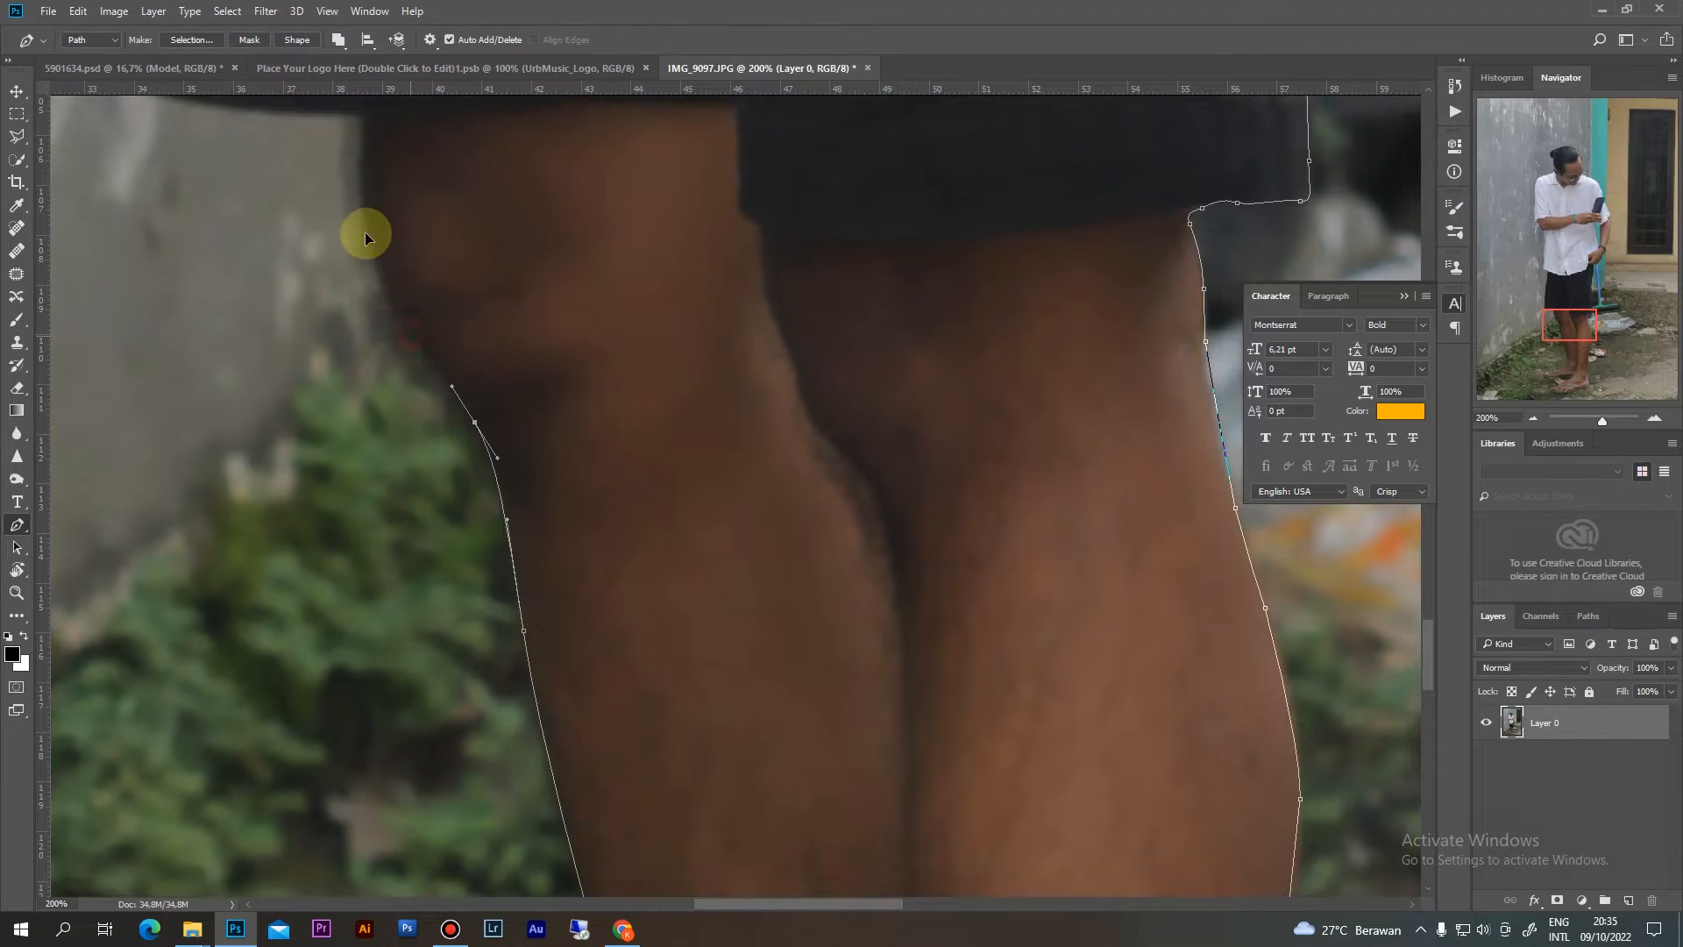
Trace the path past the knee and along the shorts' hem to its outer corner
left_click_drag(363, 219, 669, 459)
left_click(445, 385)
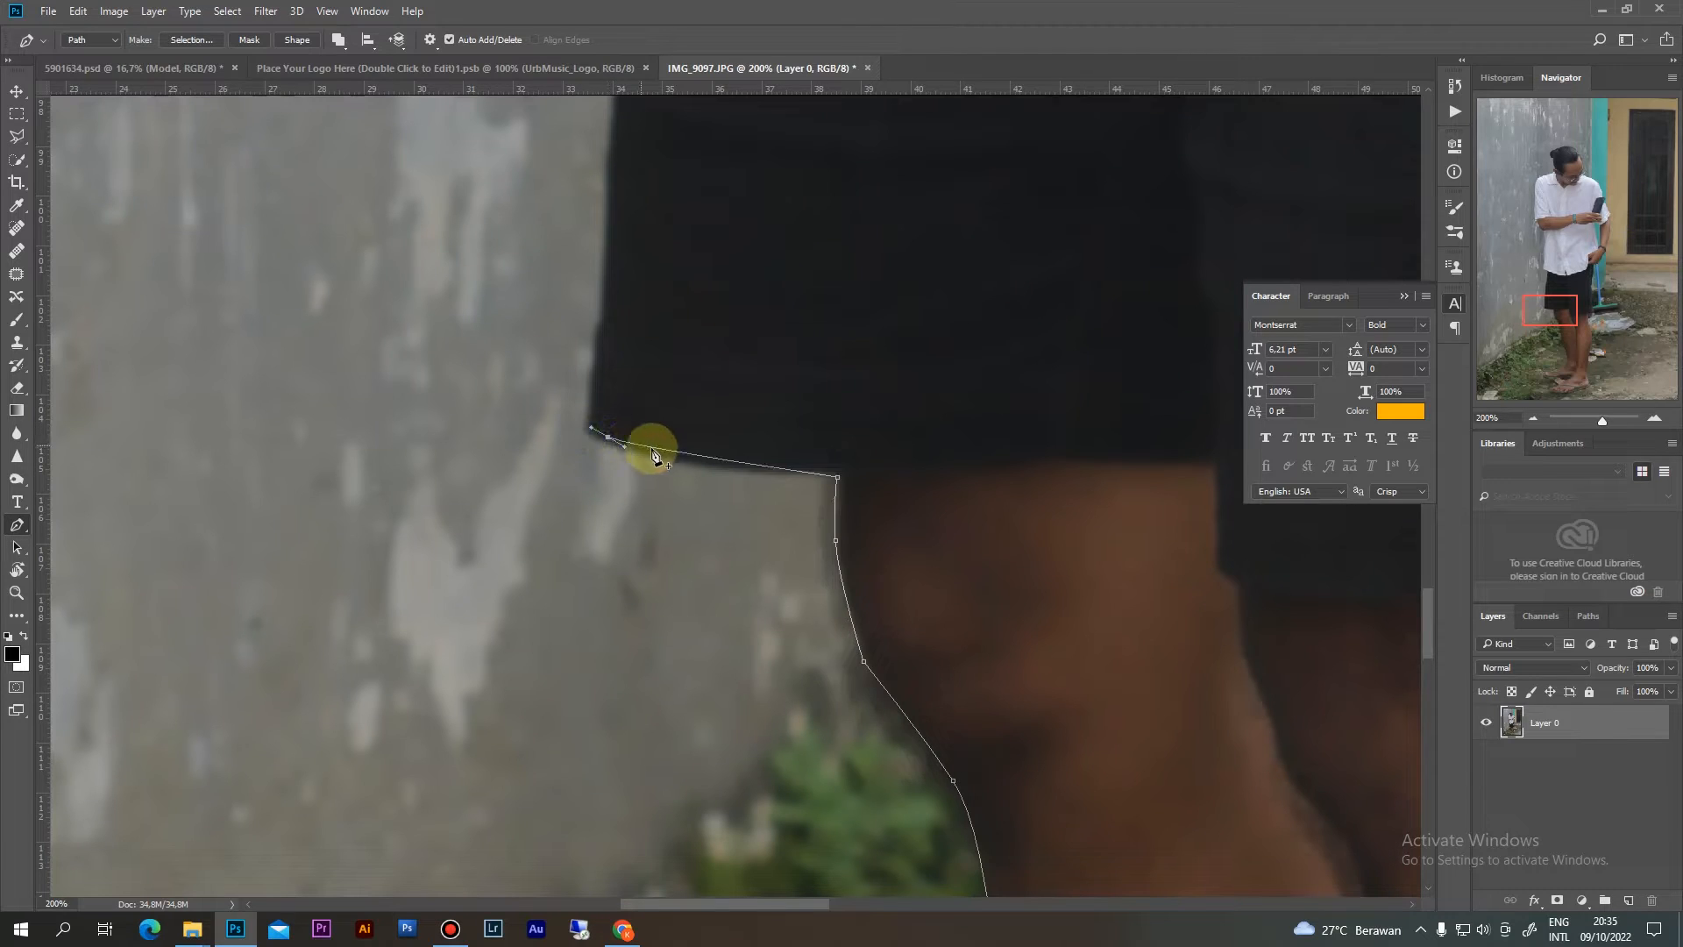
left_click(675, 457)
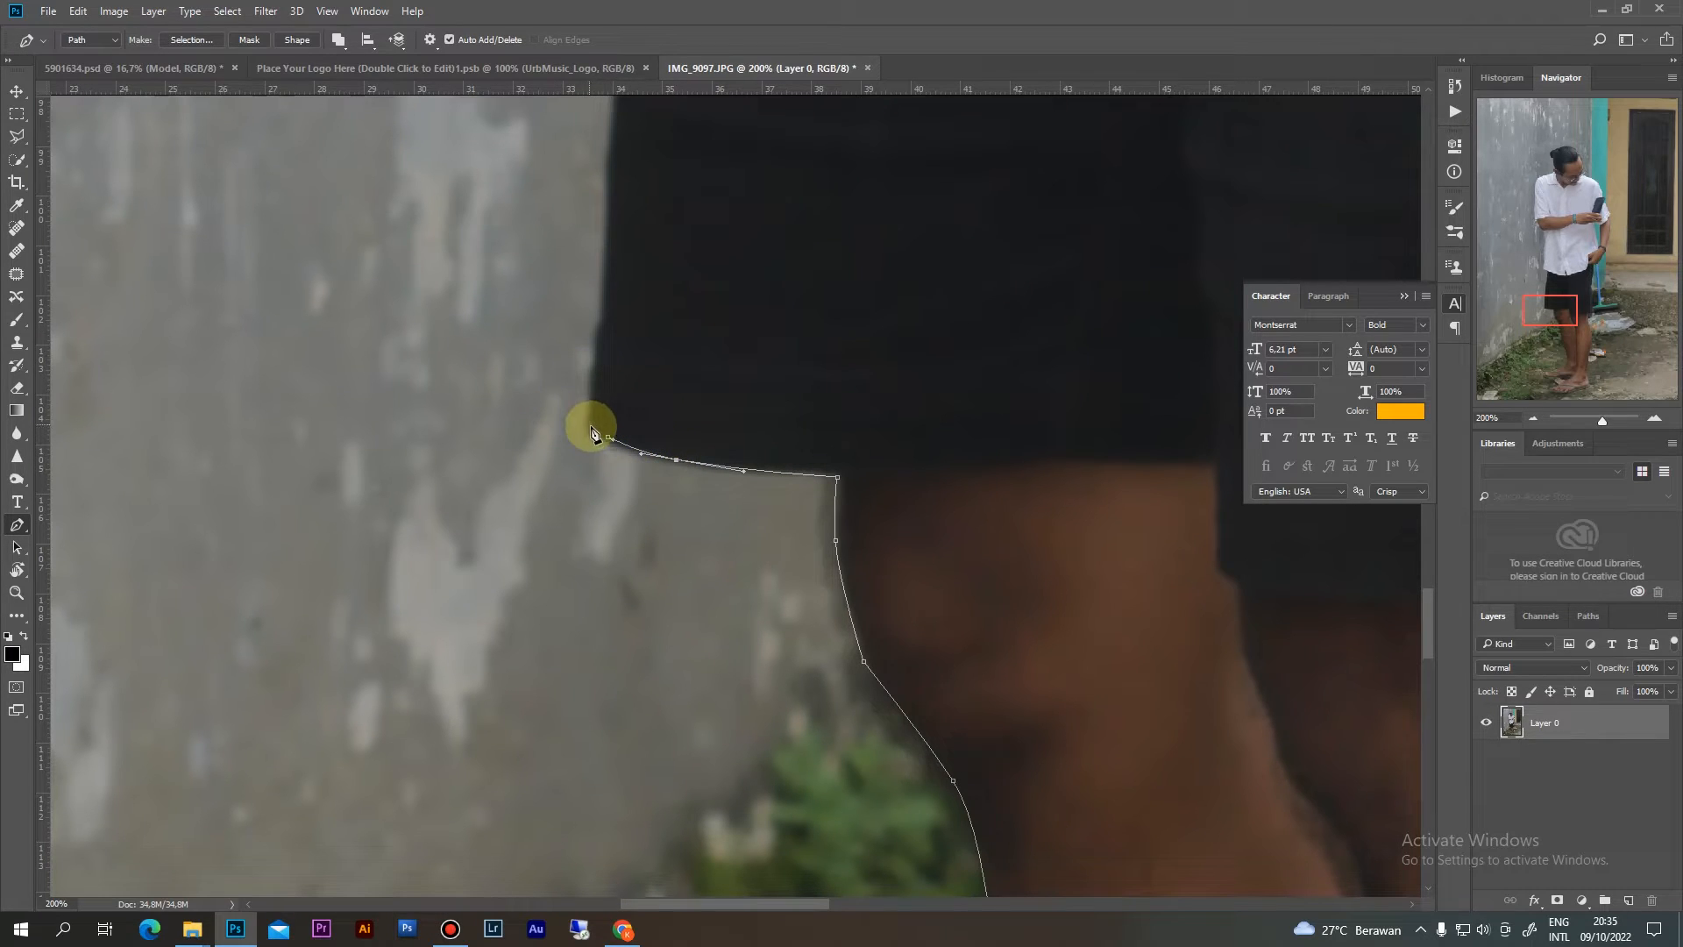
Trace the path up the side edge of the shorts and around the shirt's lower corner
left_click(590, 348)
left_click_drag(601, 274, 537, 439)
left_click(607, 186)
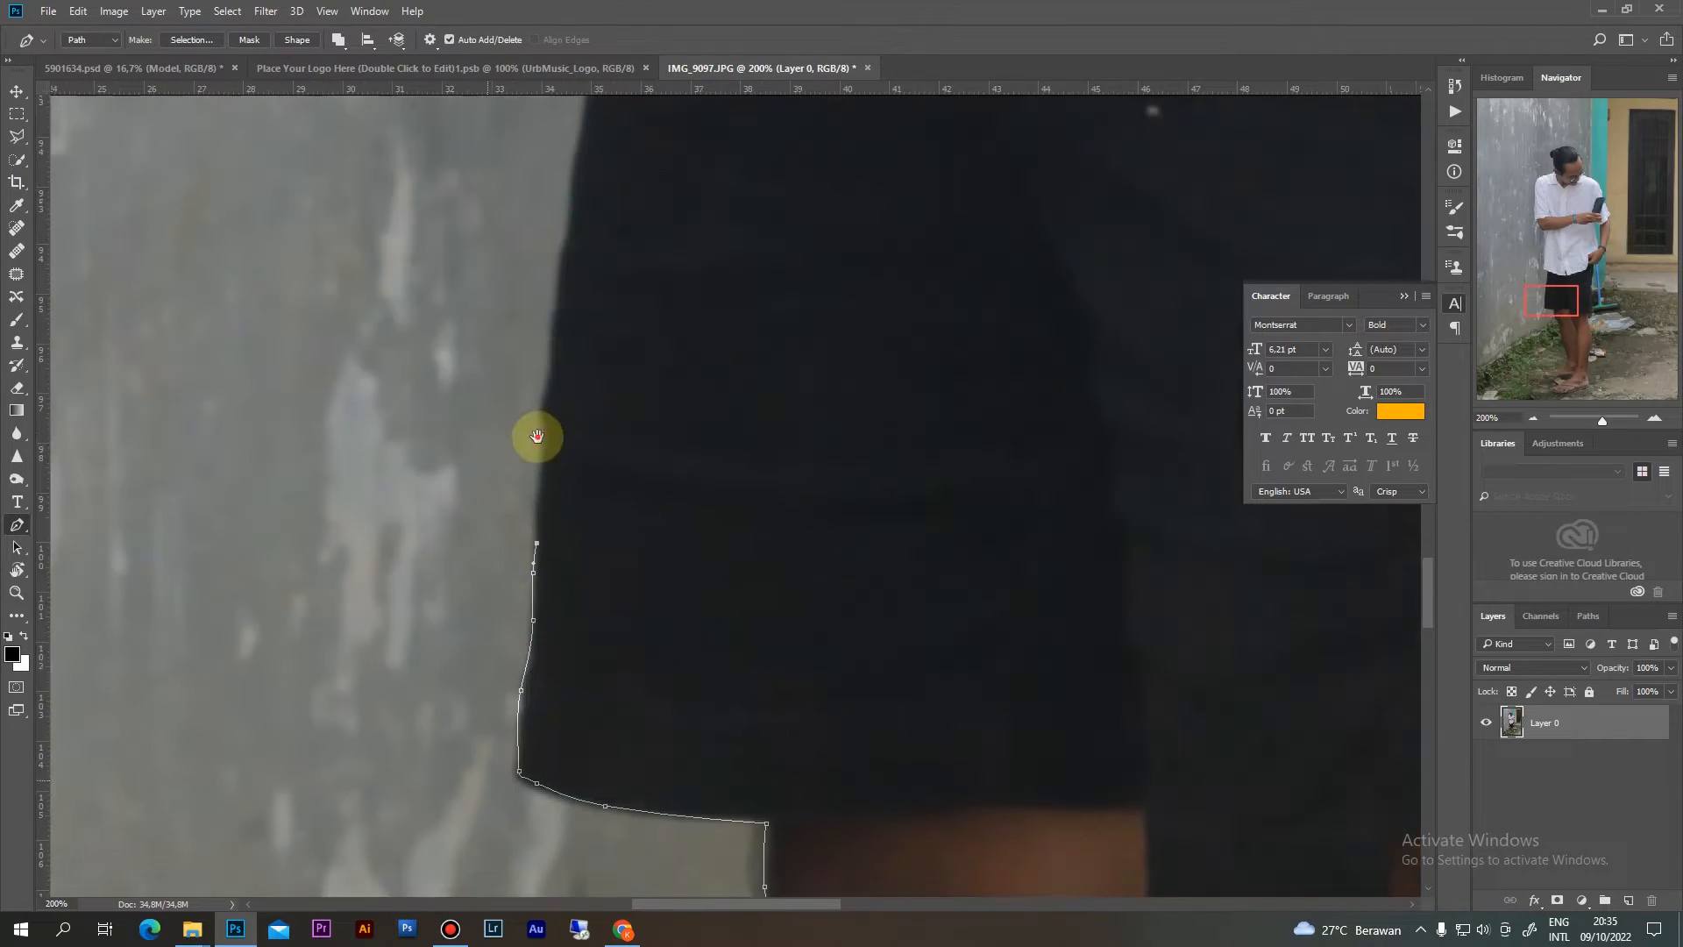
left_click_drag(527, 182, 508, 469)
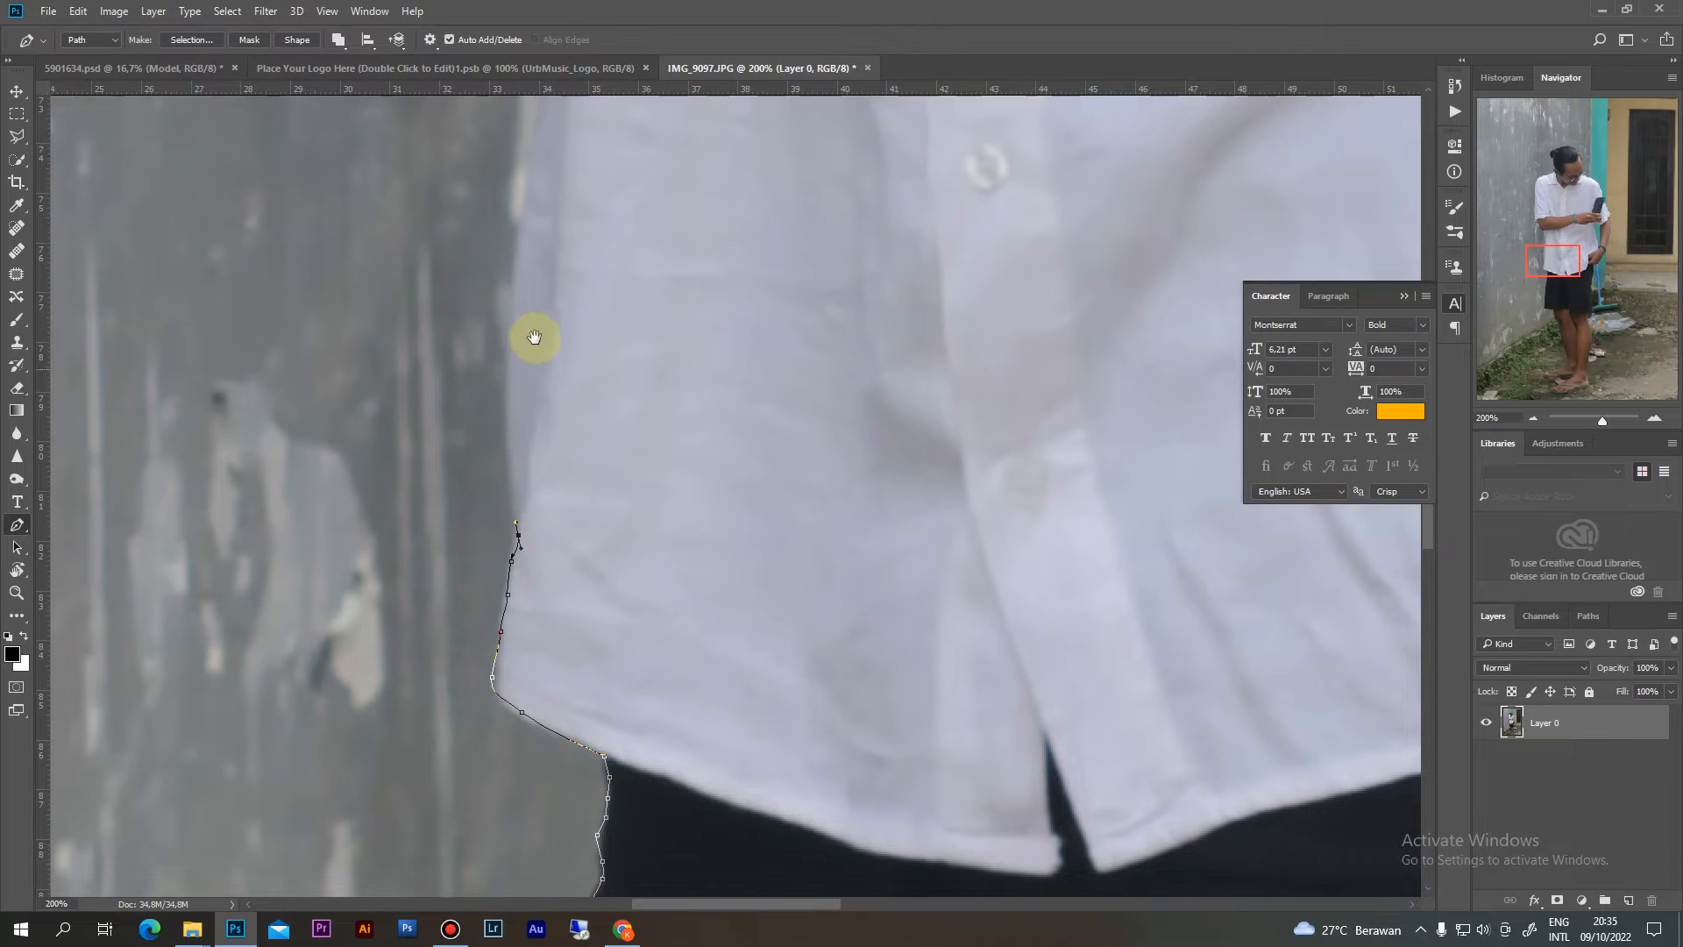
Trace the path up the side of the white shirt and along the sleeve to the shoulder
left_click_drag(538, 339, 488, 492)
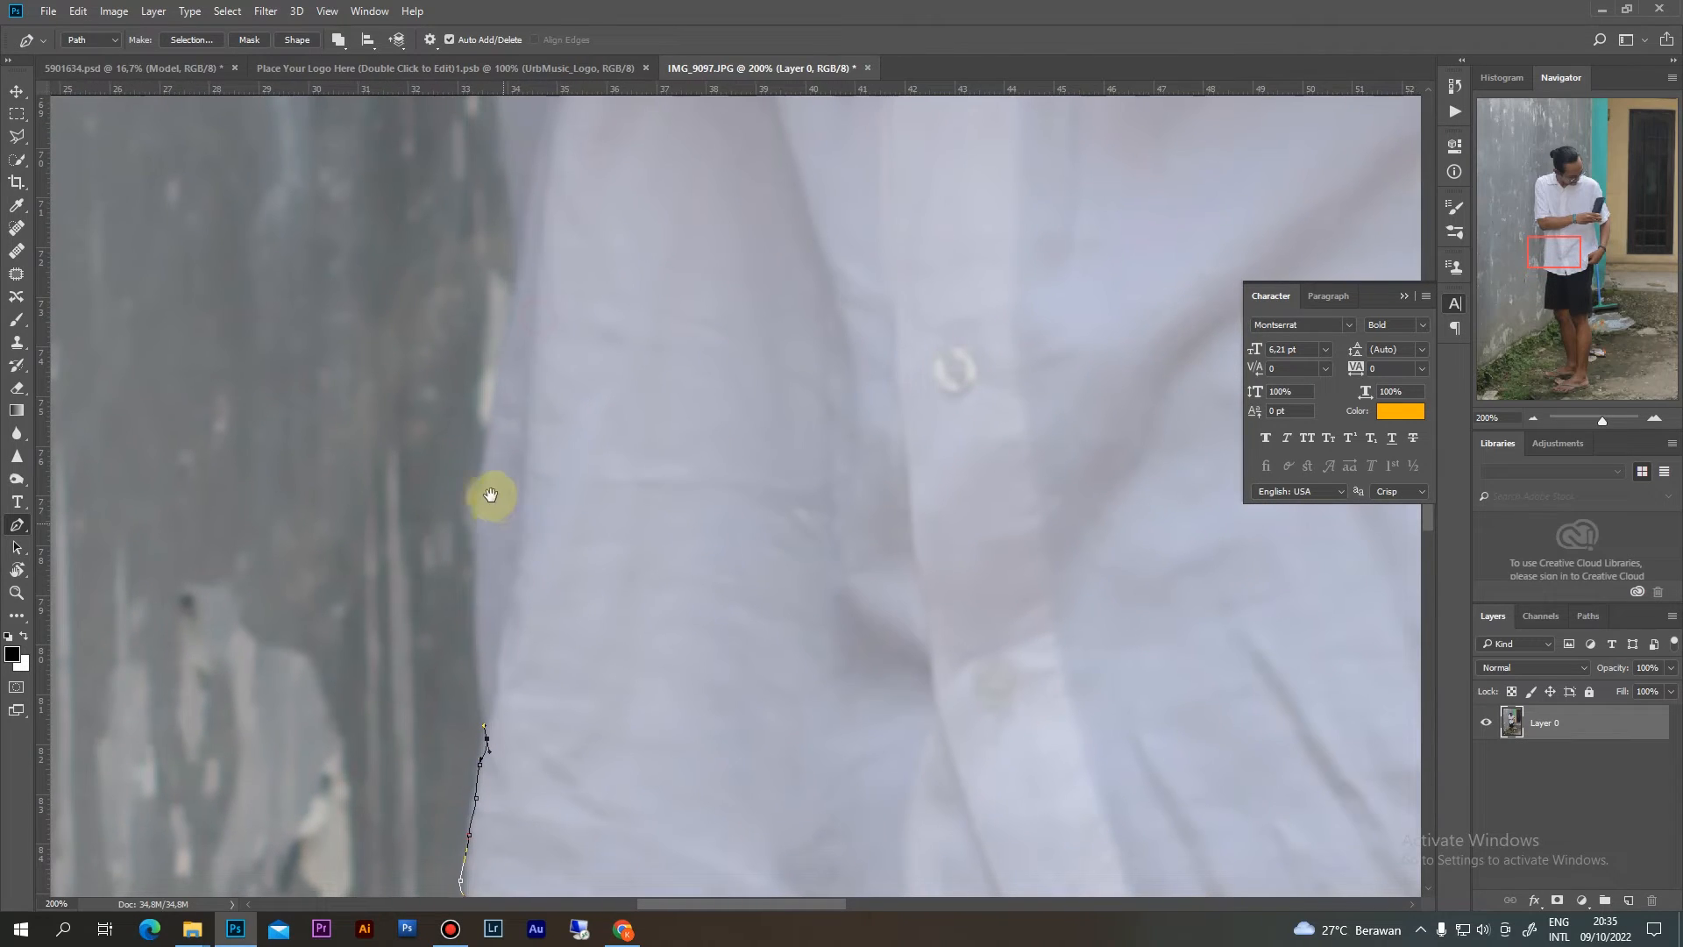
left_click_drag(493, 421, 506, 343)
left_click(517, 282)
left_click_drag(529, 216, 491, 499)
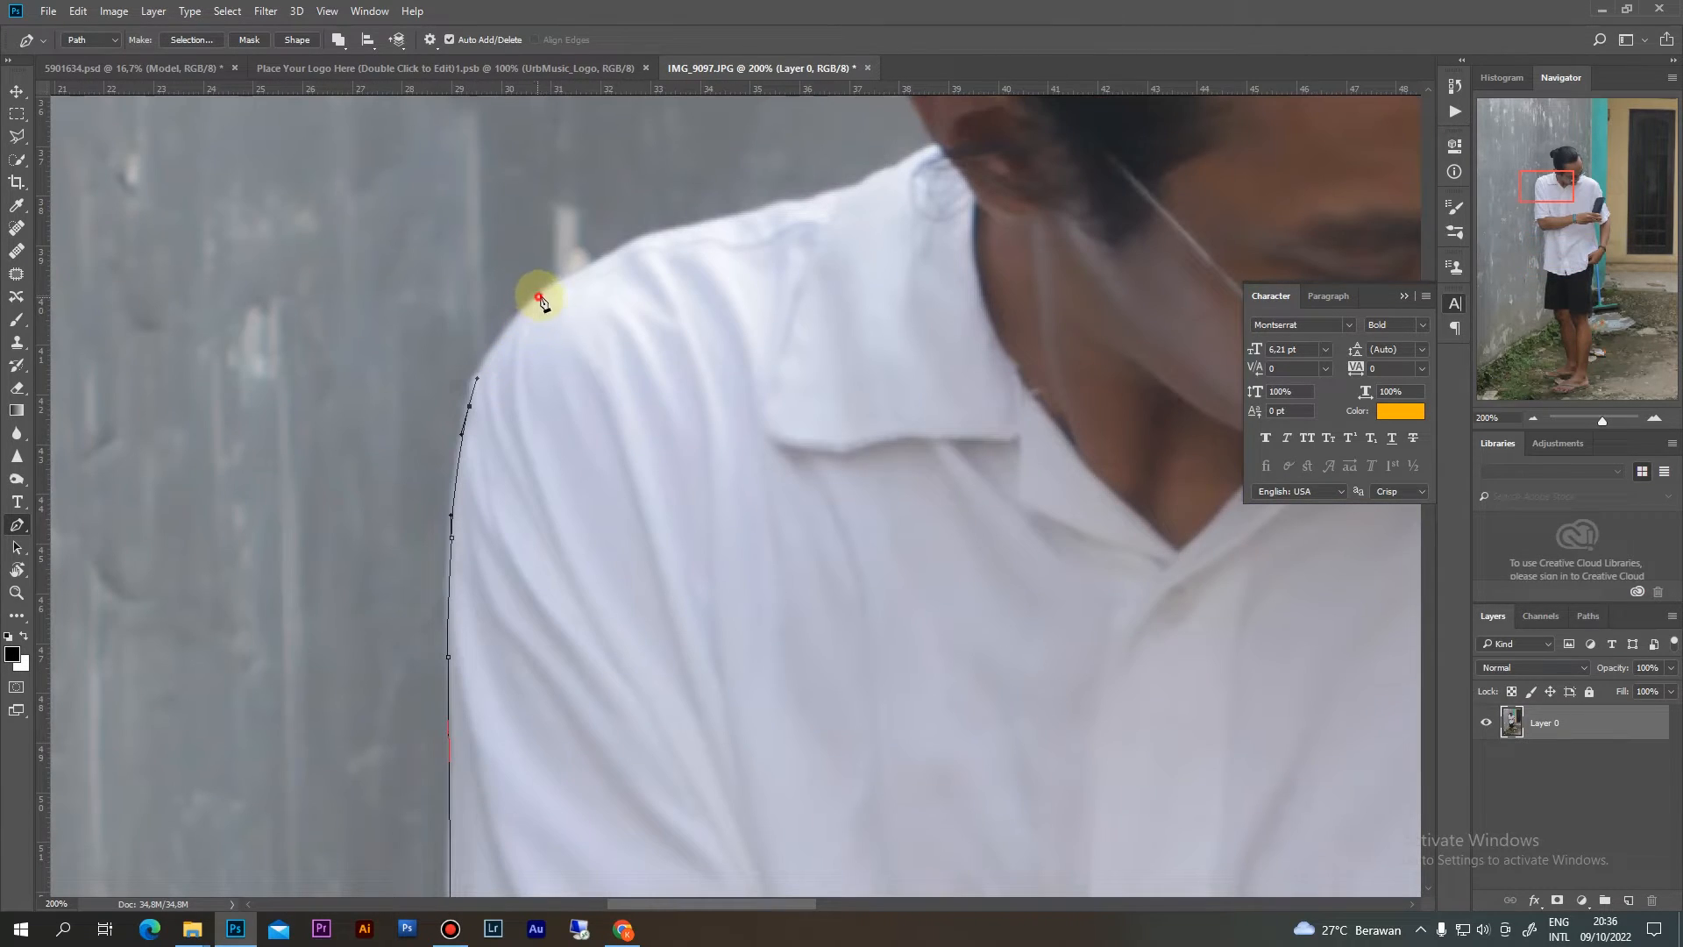
Trace the path across the shoulder and collar and around the ear, closing it at the starting point in the hair
left_click_drag(538, 298, 518, 534)
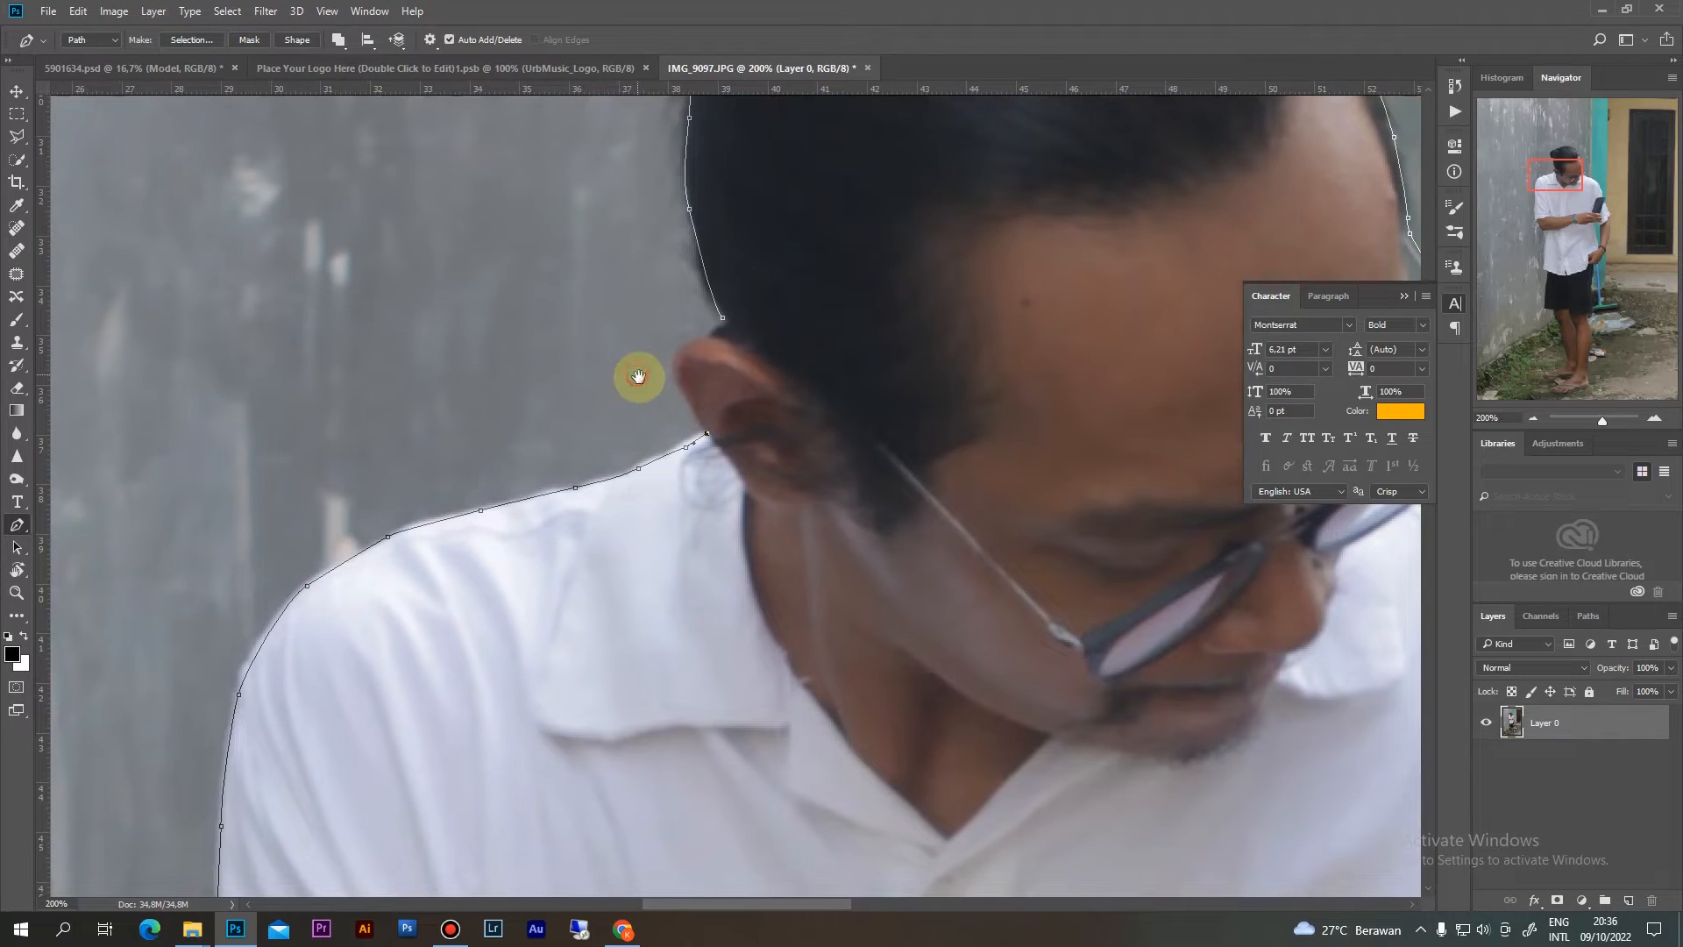
left_click_drag(681, 351, 690, 344)
left_click_drag(701, 337, 708, 334)
left_click_drag(719, 329, 725, 326)
left_click(722, 318)
Convert the closed path around the man into a new anti-aliased selection with a feather radius of 0 pixels
right_click(831, 493)
left_click(887, 575)
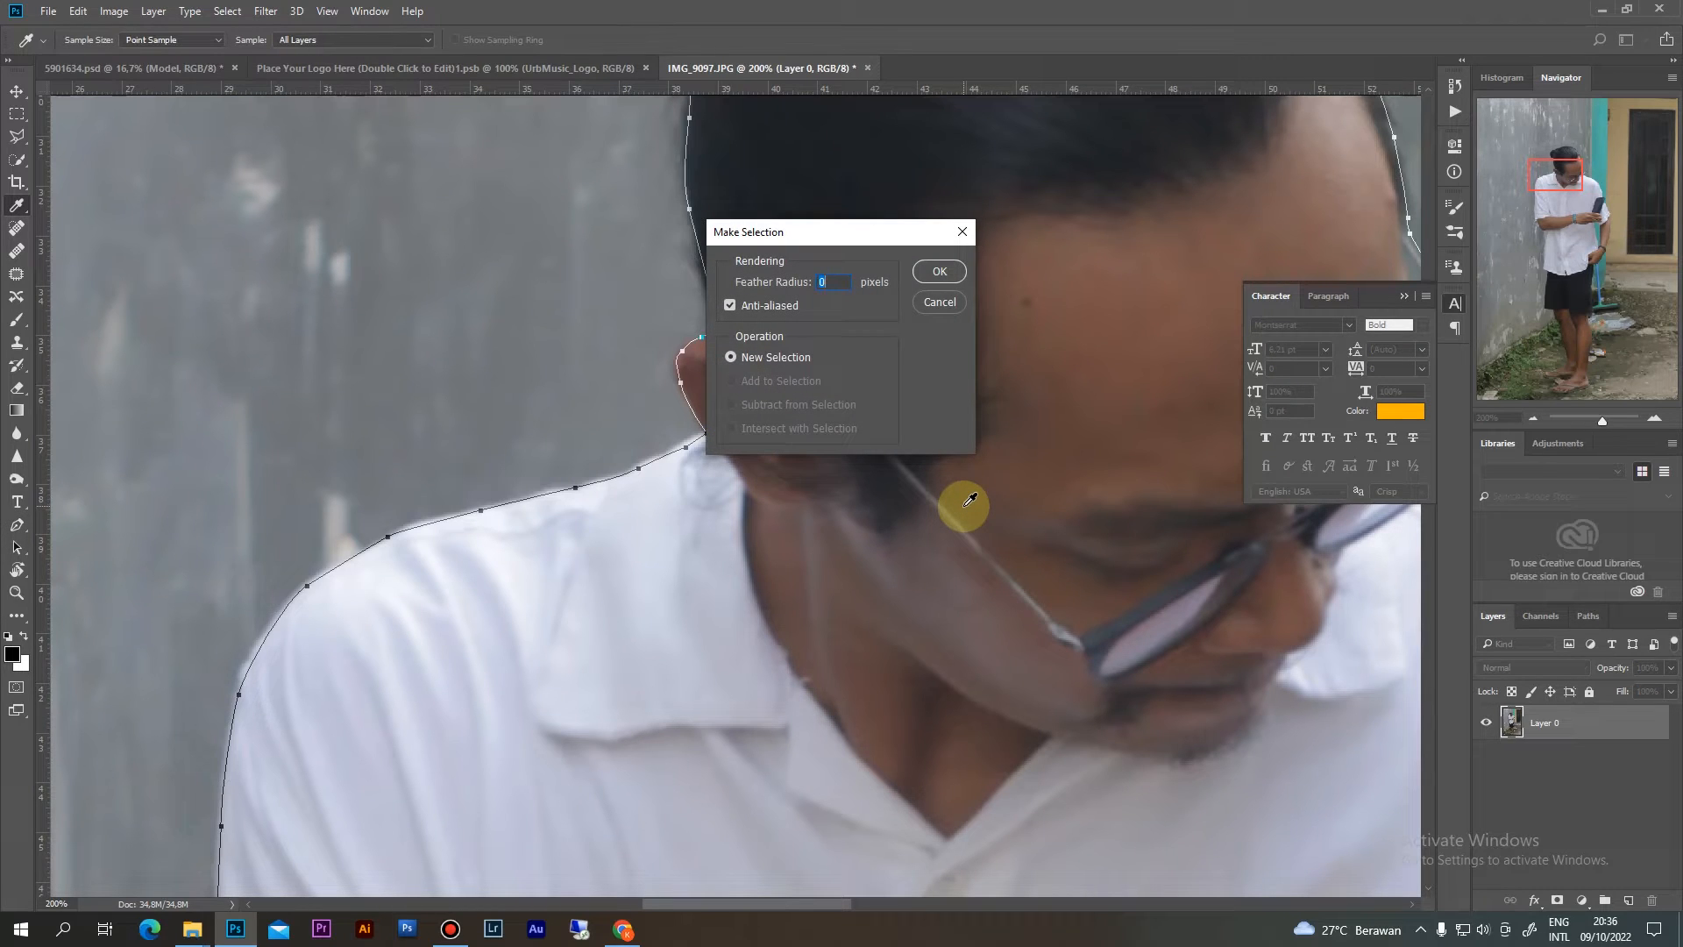
key("Return")
key("ctrl+minus")
key("ctrl+minus")
key("ctrl+minus")
key("ctrl+minus")
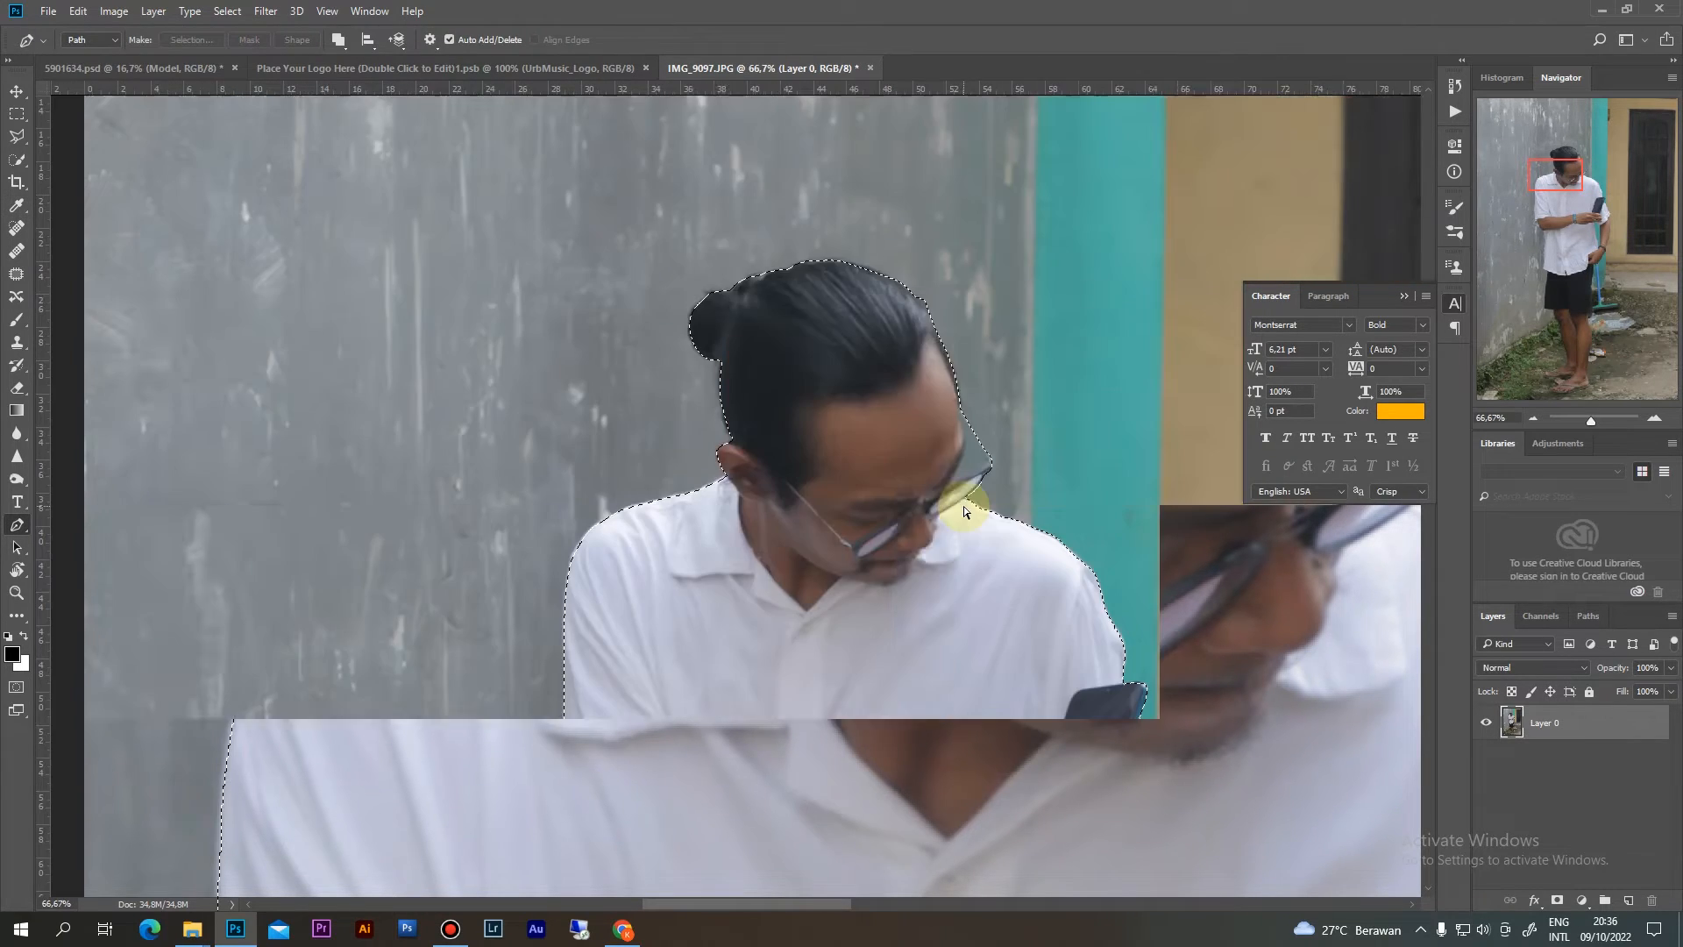
Copy the selected man to a new layer and hide the original photo layer, Layer 0
key("ctrl+j")
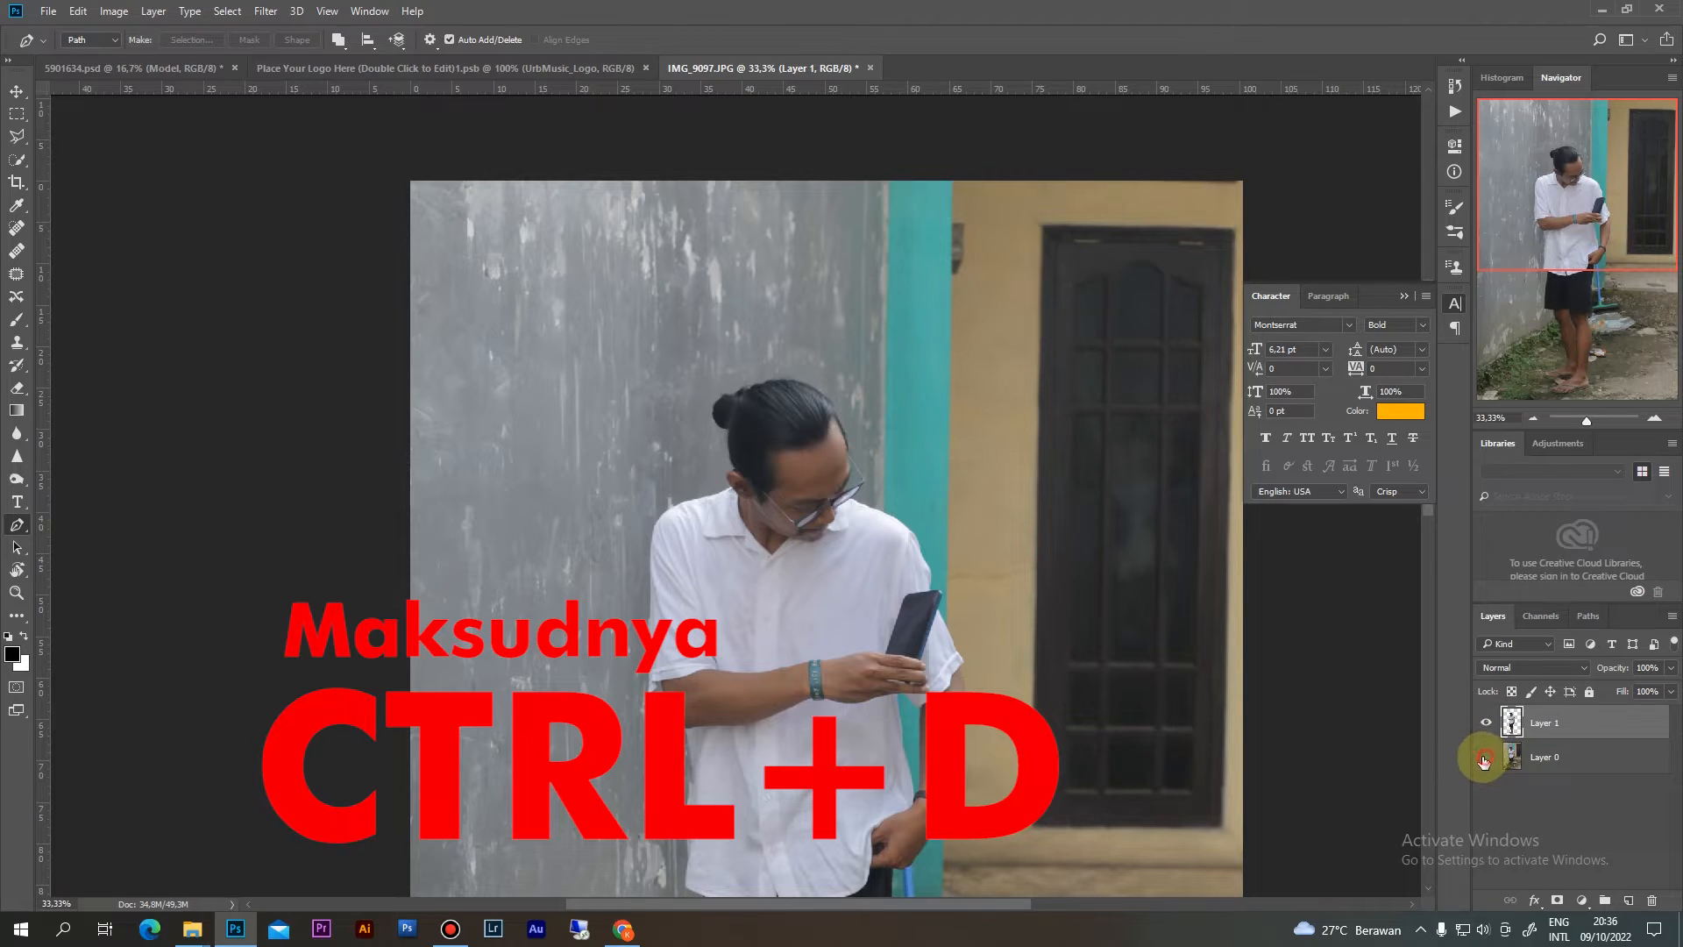
left_click(1483, 757)
key("ctrl+minus")
key("ctrl+minus")
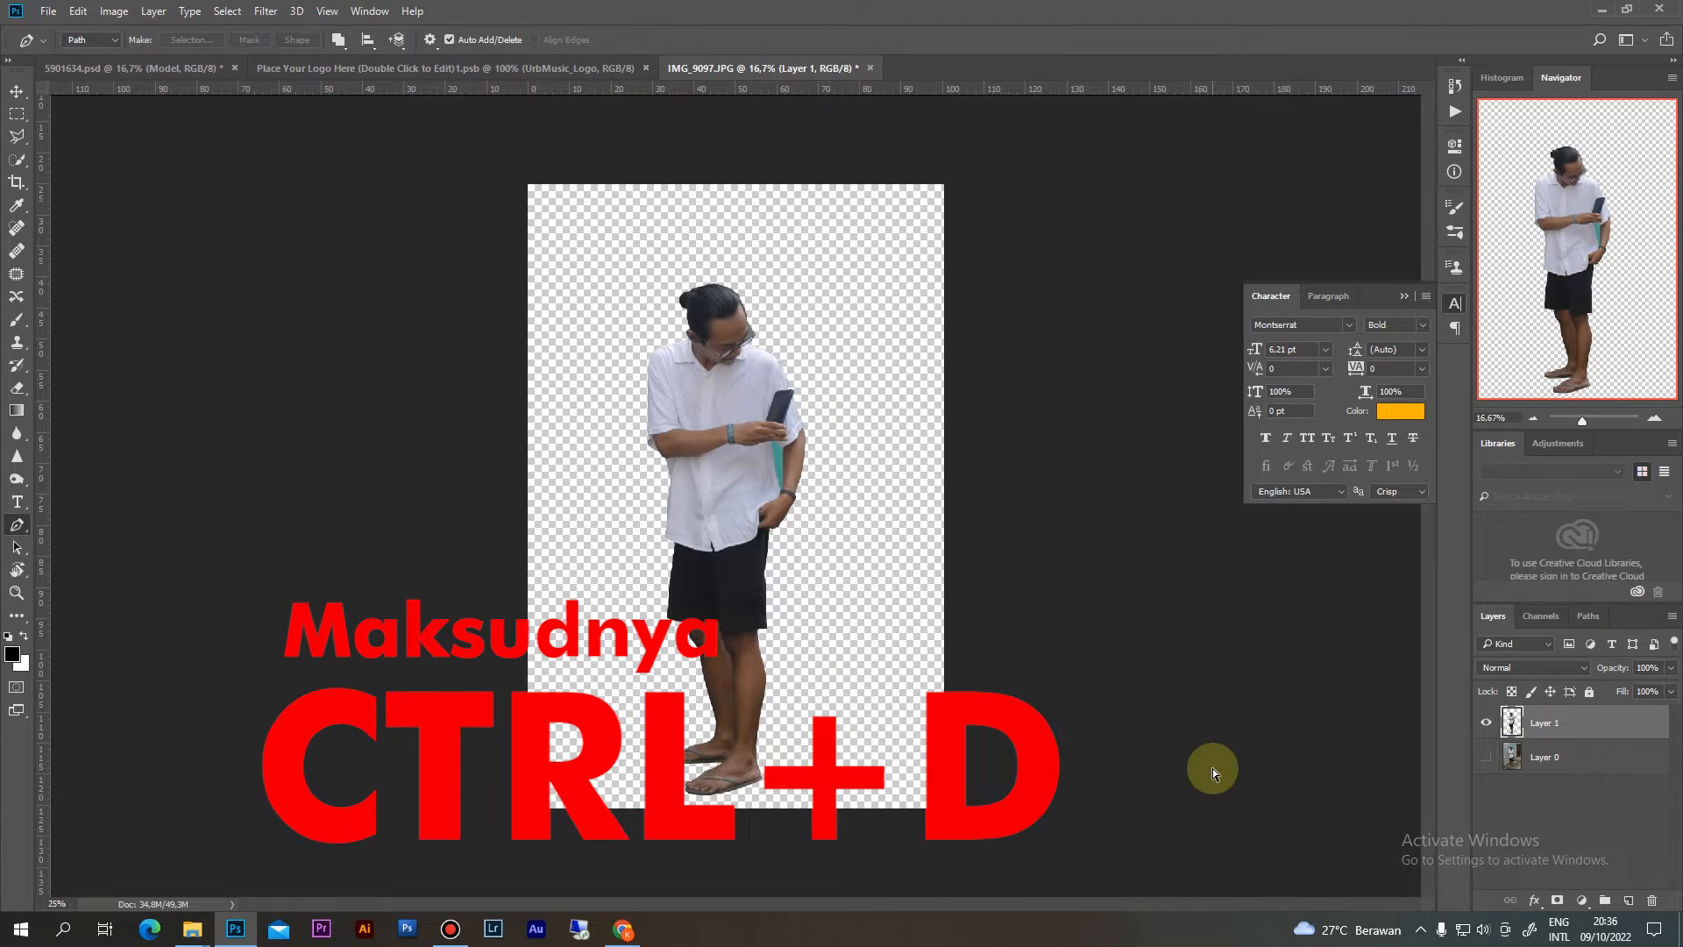
Start a path at the teal gap beneath the hand and trace down the shirt's edge to the black wristband
key("ctrl+plus")
key("ctrl+plus")
key("ctrl+plus")
key("ctrl+plus")
key("ctrl+plus")
key("ctrl+plus")
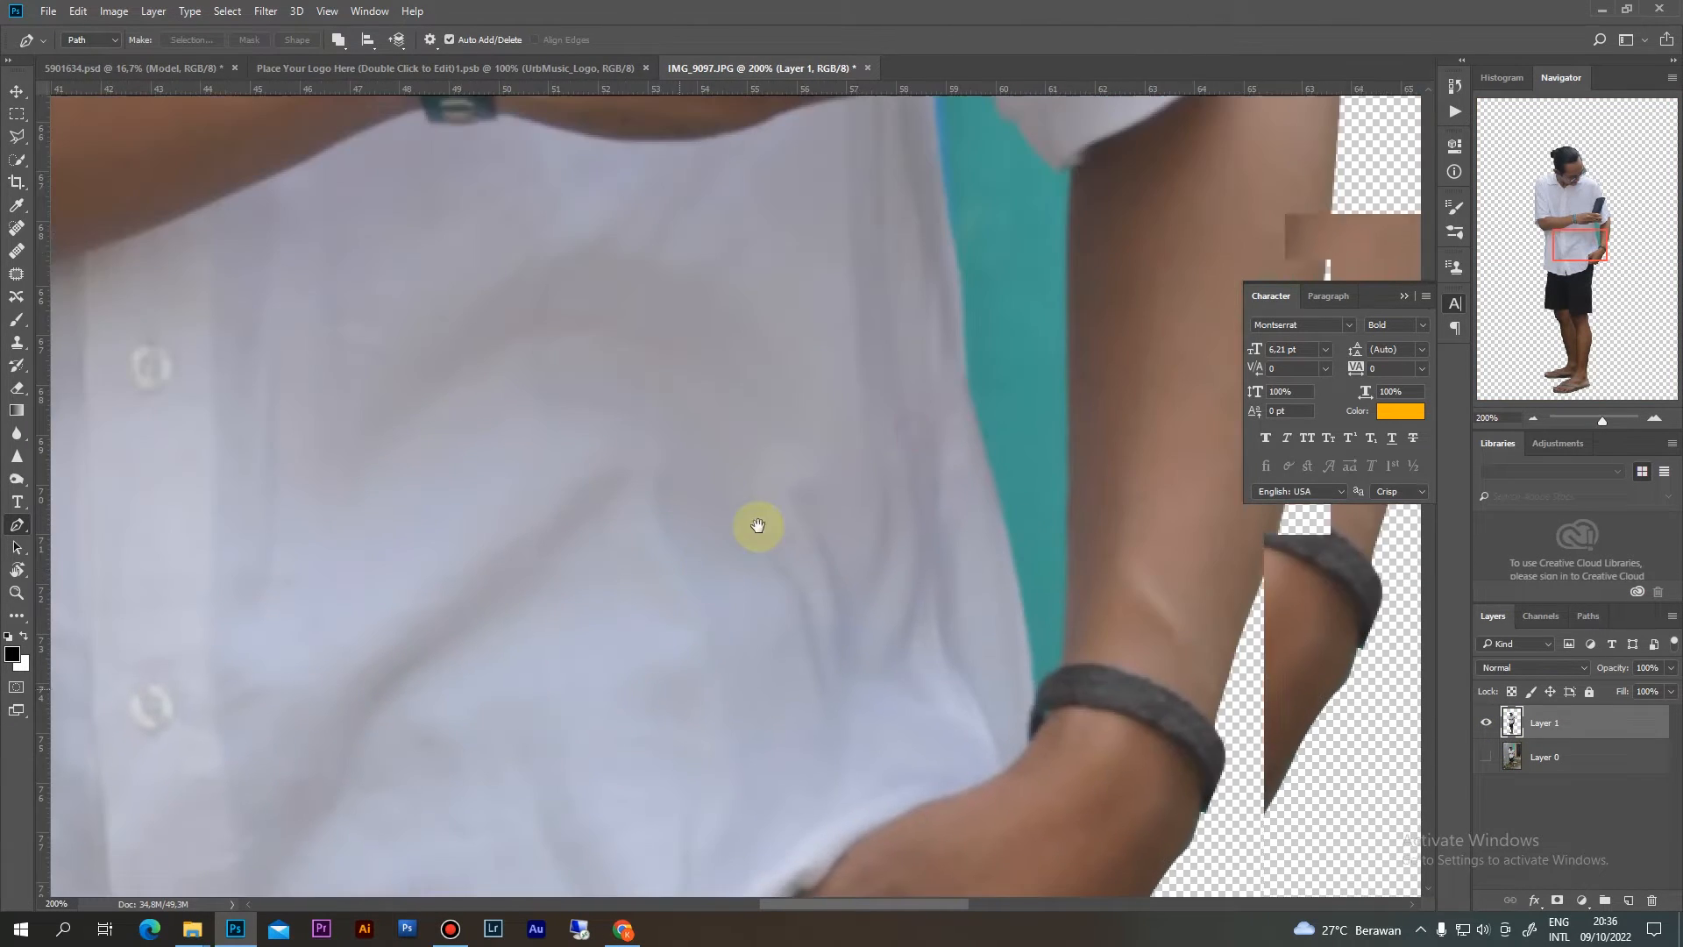
left_click_drag(758, 526, 628, 766)
left_click_drag(722, 447, 631, 579)
left_click_drag(734, 485, 642, 526)
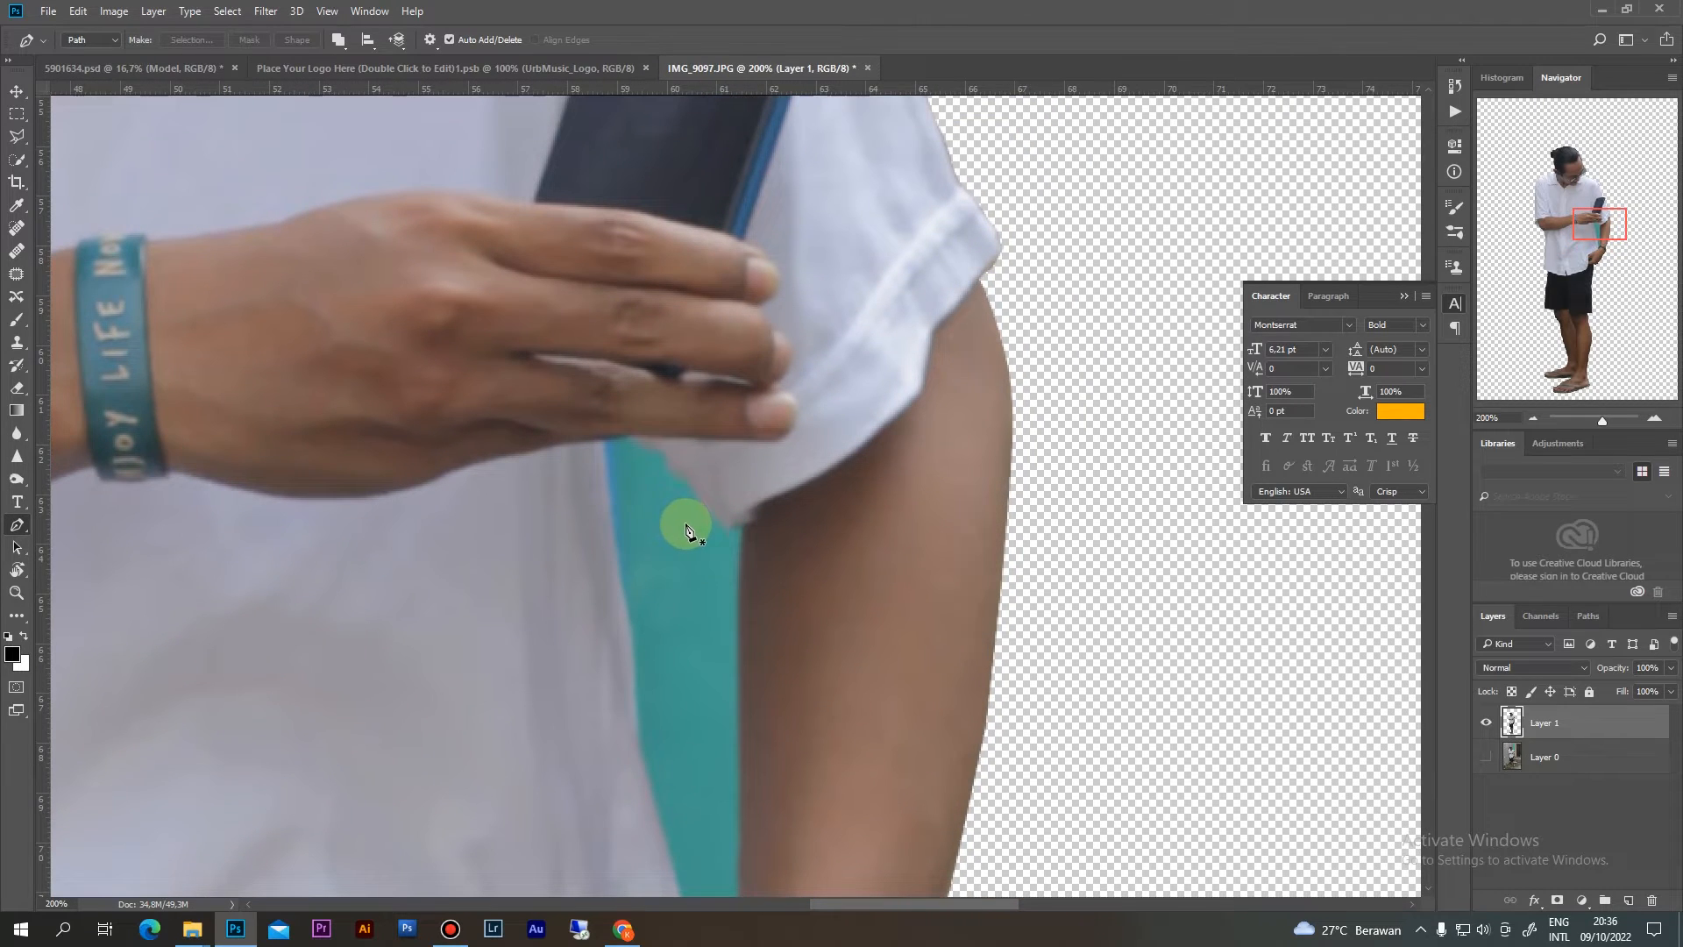
left_click(603, 444)
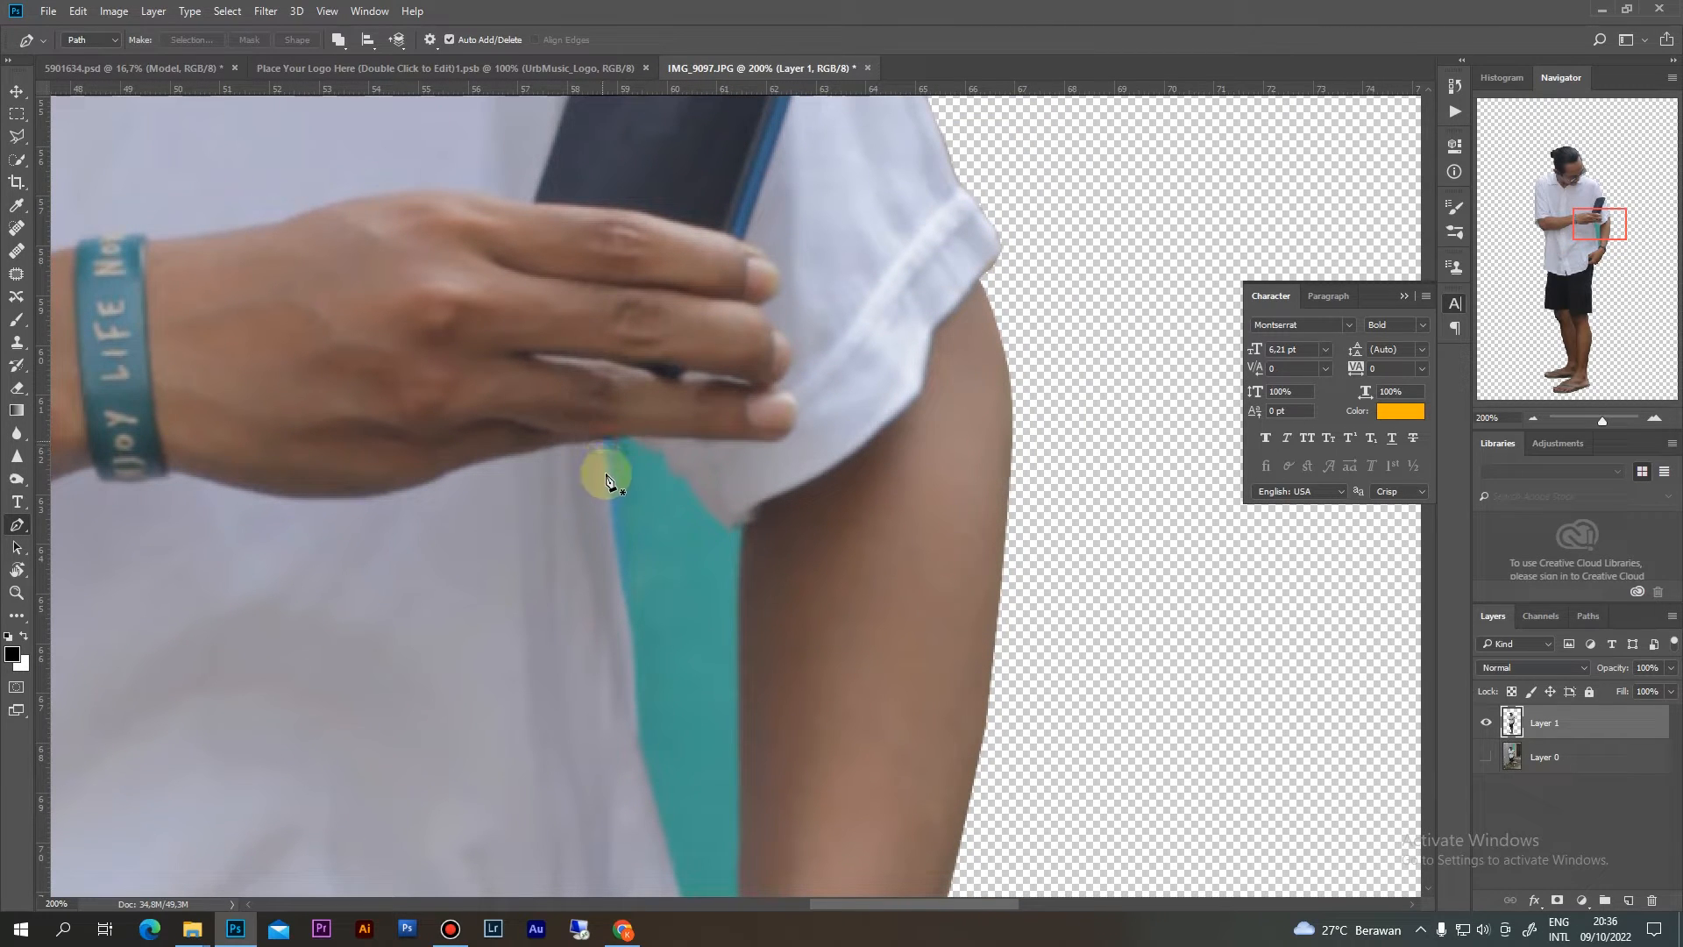
left_click(615, 556)
left_click(630, 638)
left_click_drag(636, 714, 636, 730)
left_click_drag(635, 808, 615, 550)
left_click_drag(642, 656, 653, 689)
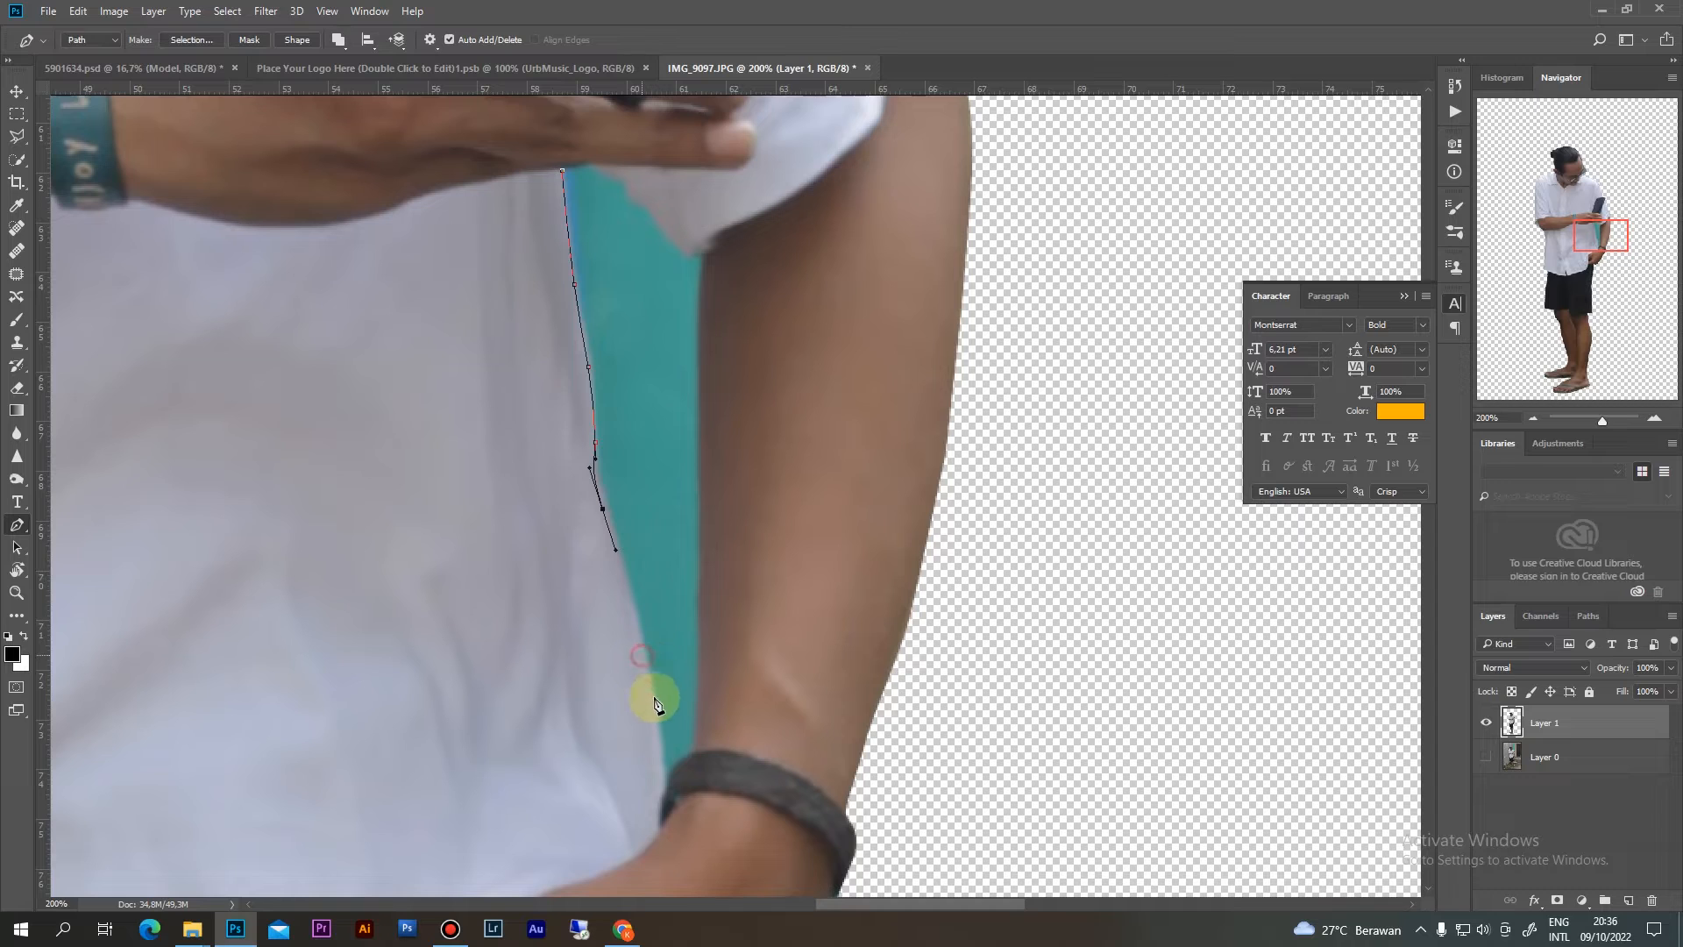
left_click_drag(660, 751, 662, 770)
left_click(662, 786)
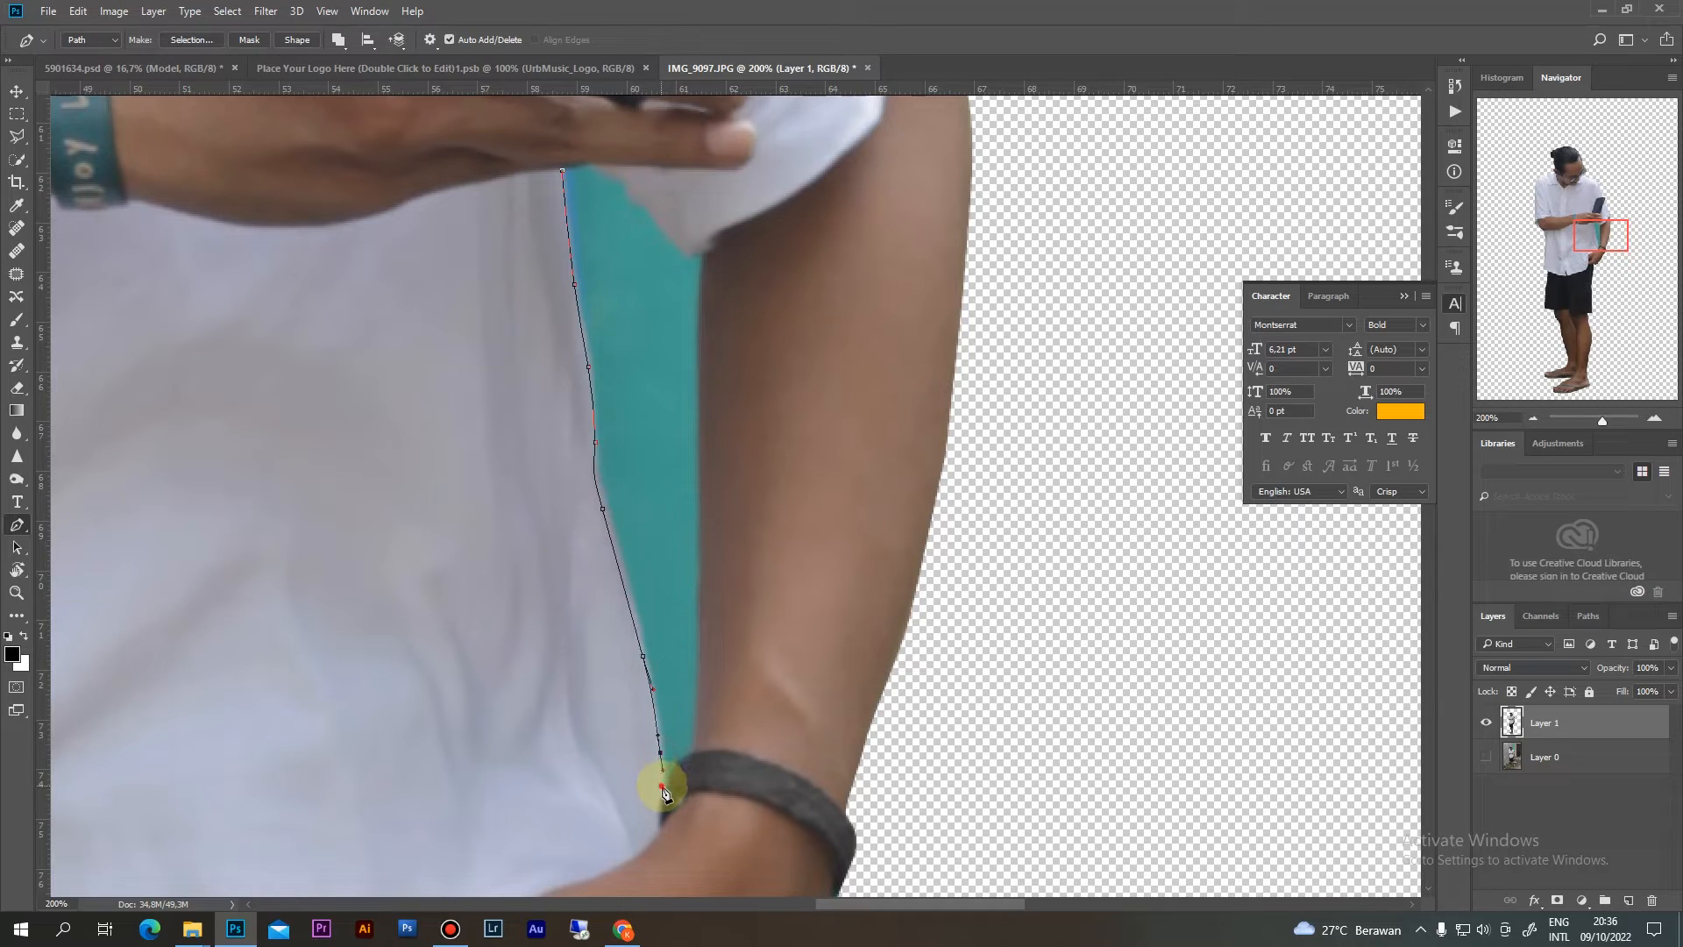
Trace the path up the inner edge of the arm and around the sleeve hem, closing it beneath the hand
left_click(692, 737)
left_click(699, 587)
left_click(698, 335)
left_click(703, 263)
left_click(703, 247)
left_click(689, 256)
left_click_drag(634, 194, 651, 429)
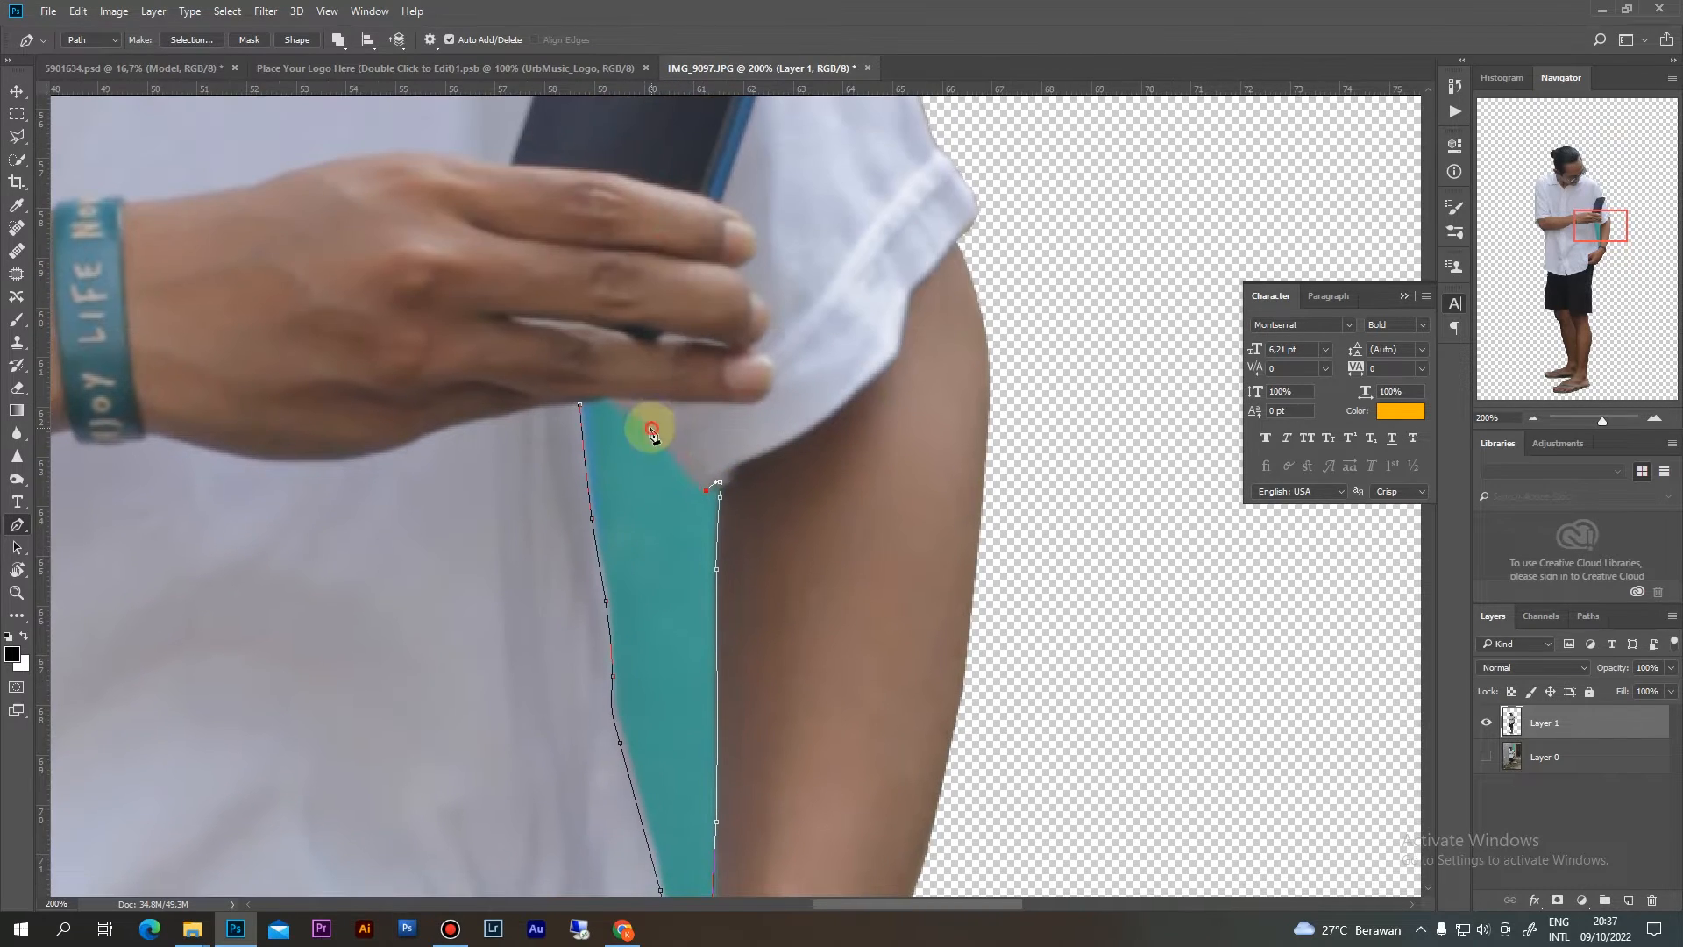
left_click(579, 405)
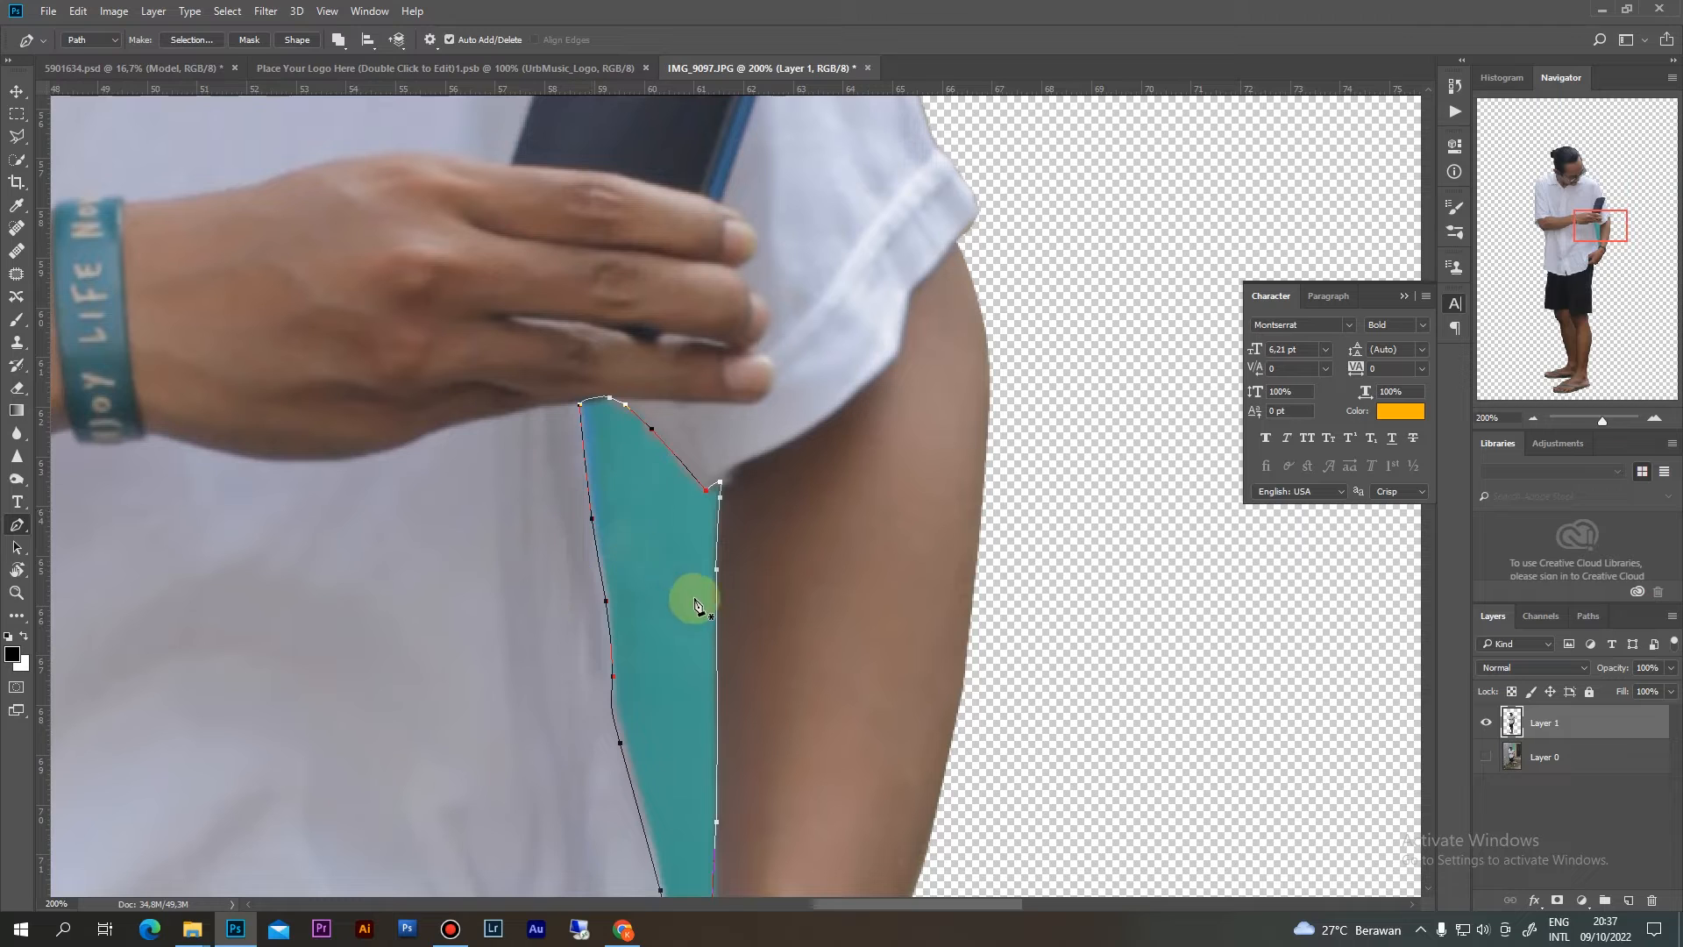
Convert the gap's path into a selection and delete the teal background between the shirt and the arm
right_click(670, 561)
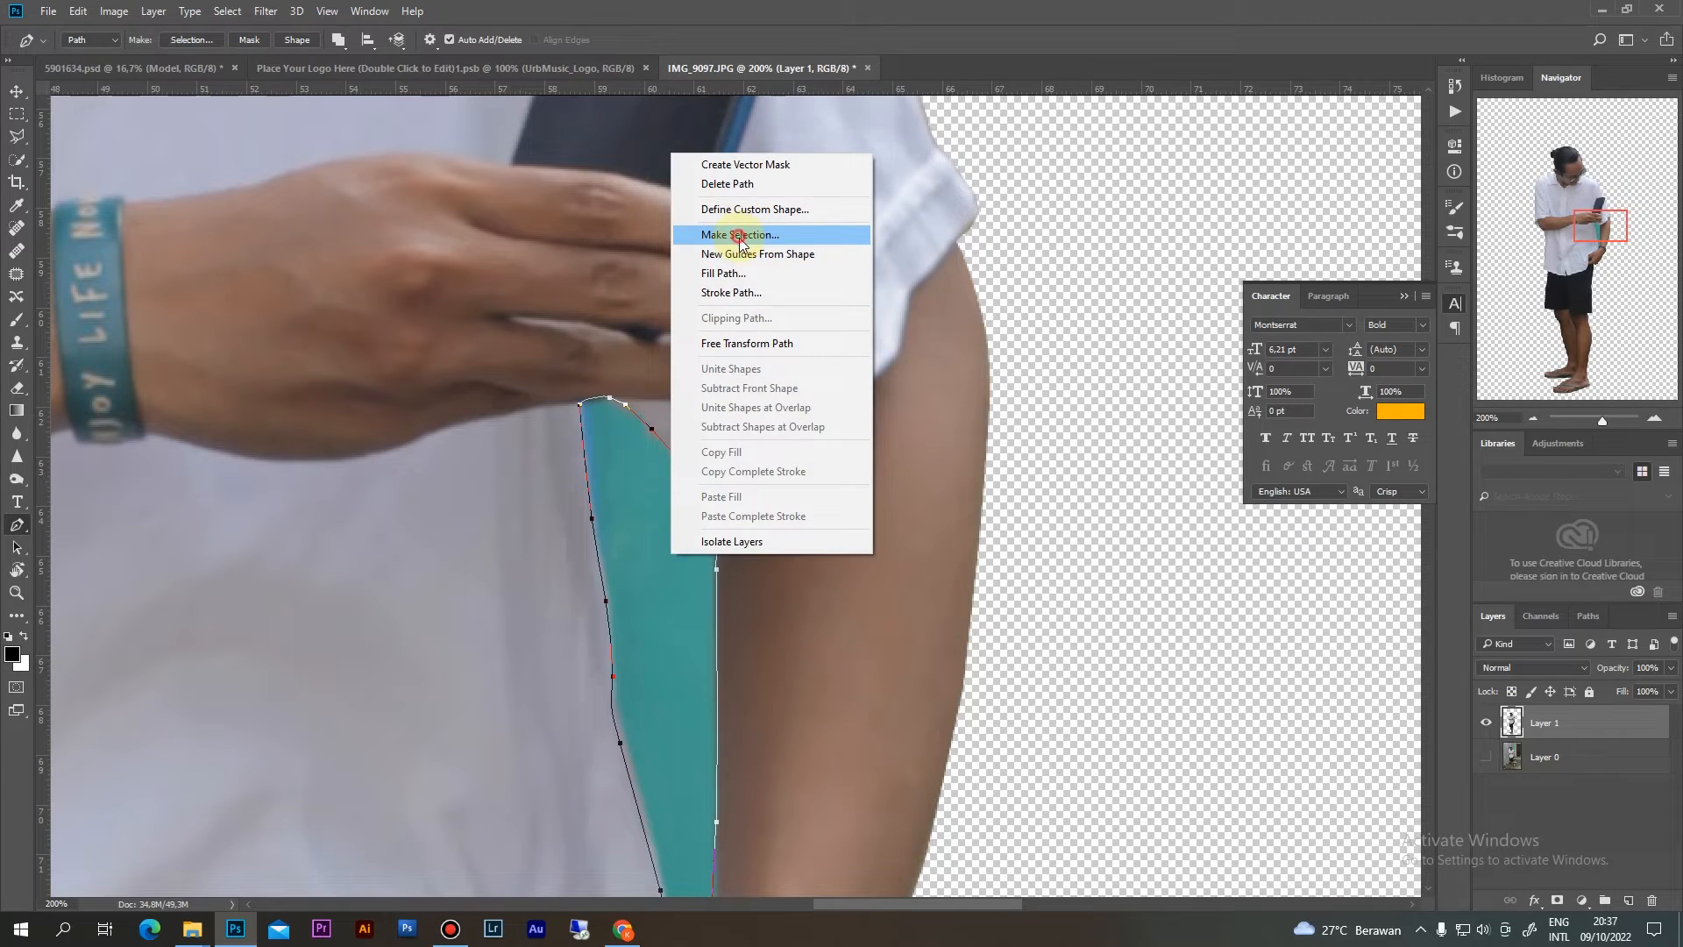
left_click(741, 230)
key("Return")
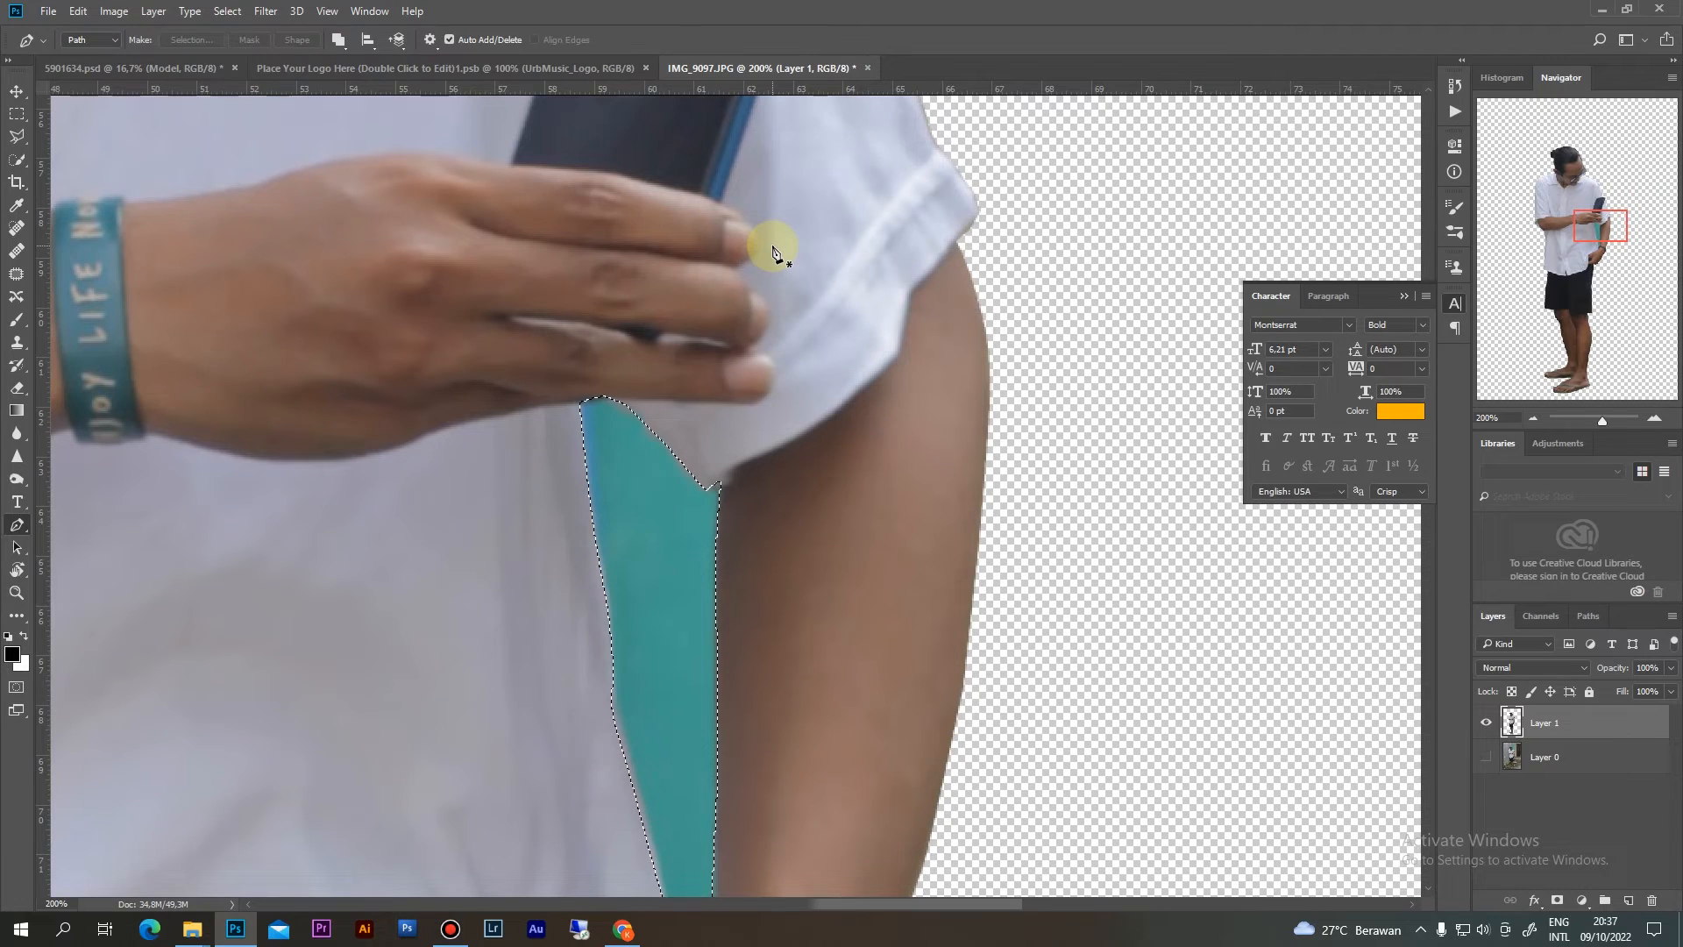
key("Delete")
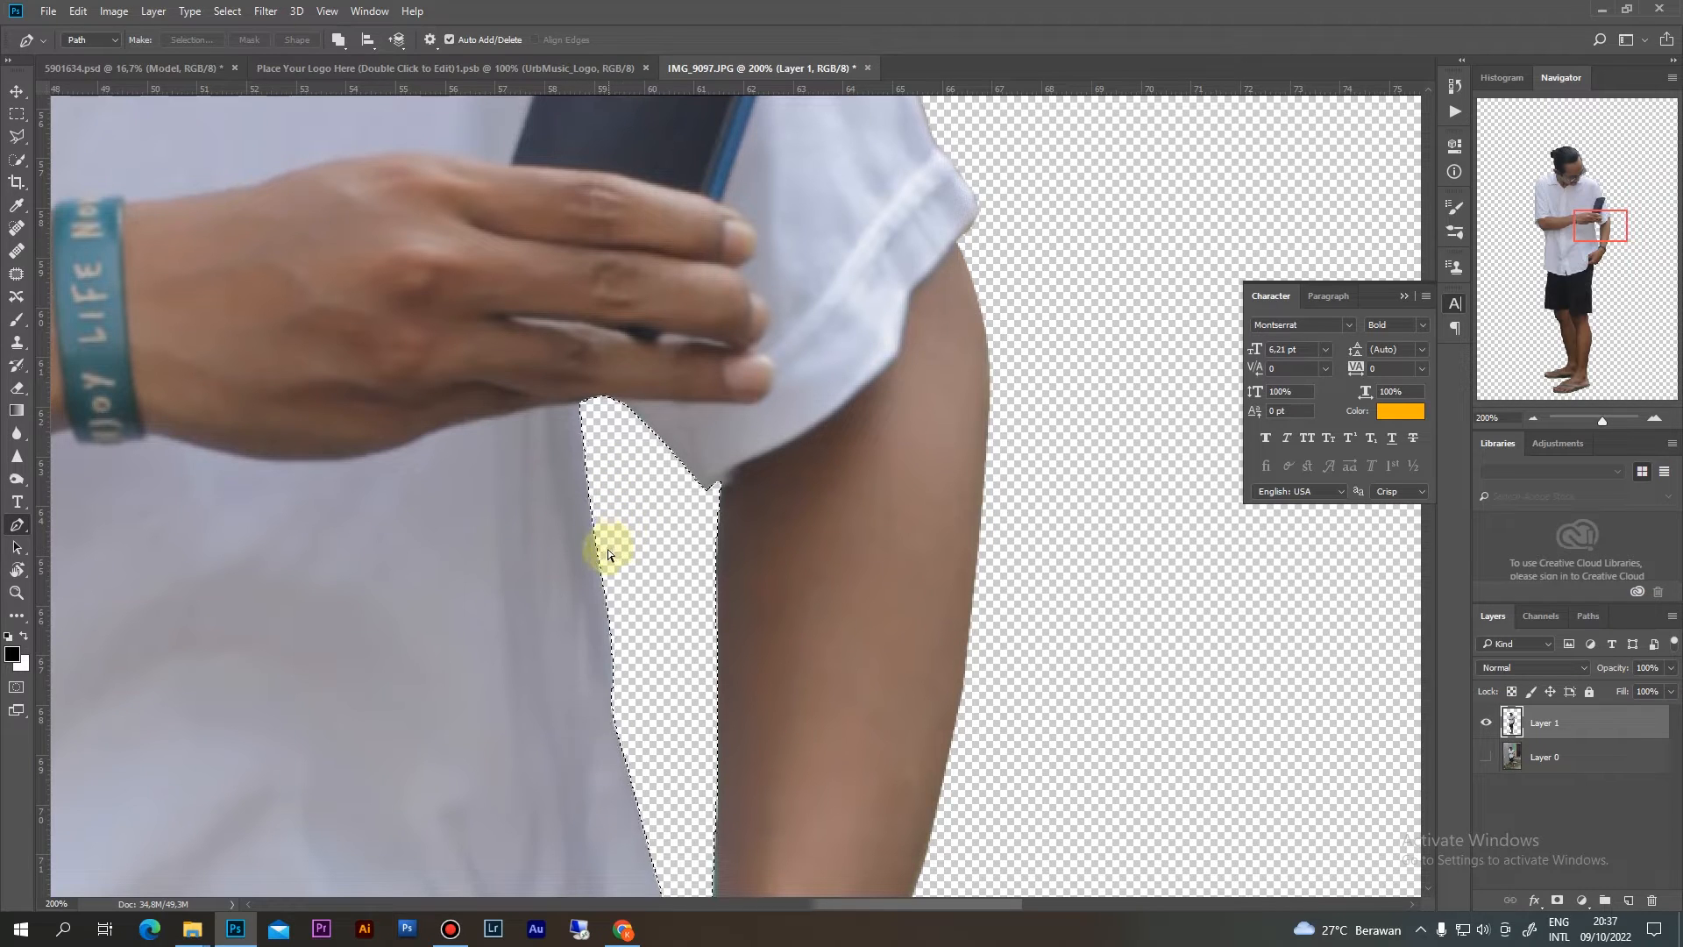
Start a path where the glasses' temple arm meets the forehead and trace down its inner edge to the frame corner
left_click_drag(613, 391, 670, 798)
left_click_drag(575, 421, 657, 771)
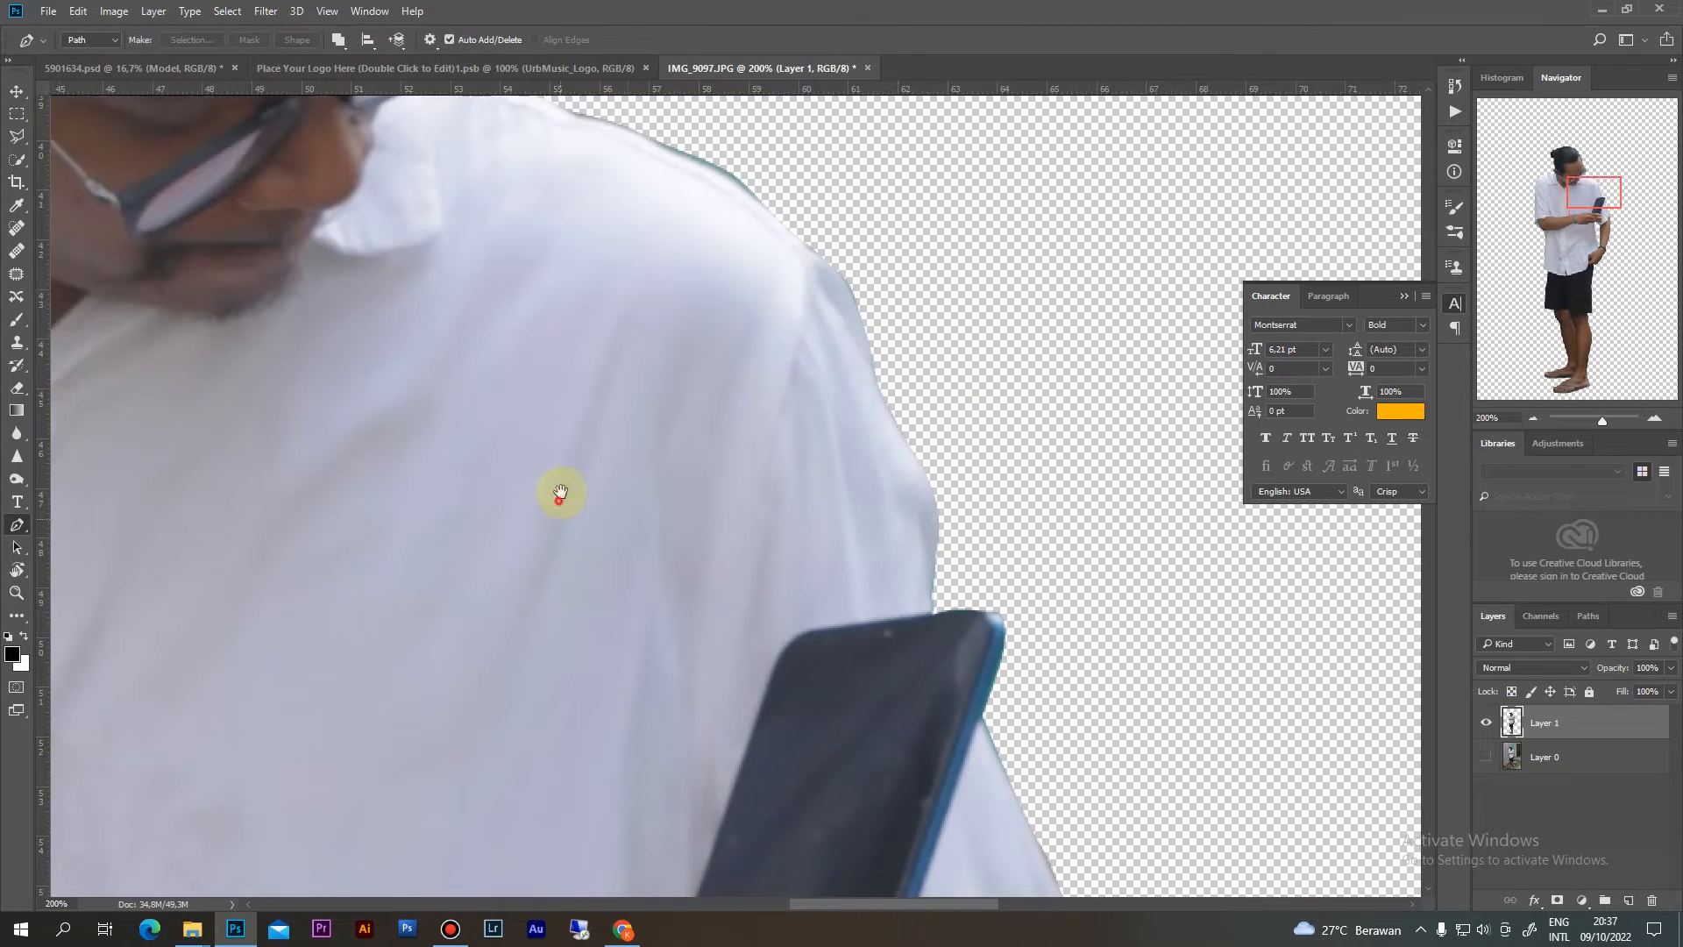
left_click_drag(560, 492, 622, 684)
left_click_drag(508, 533, 624, 909)
left_click_drag(601, 692, 510, 634)
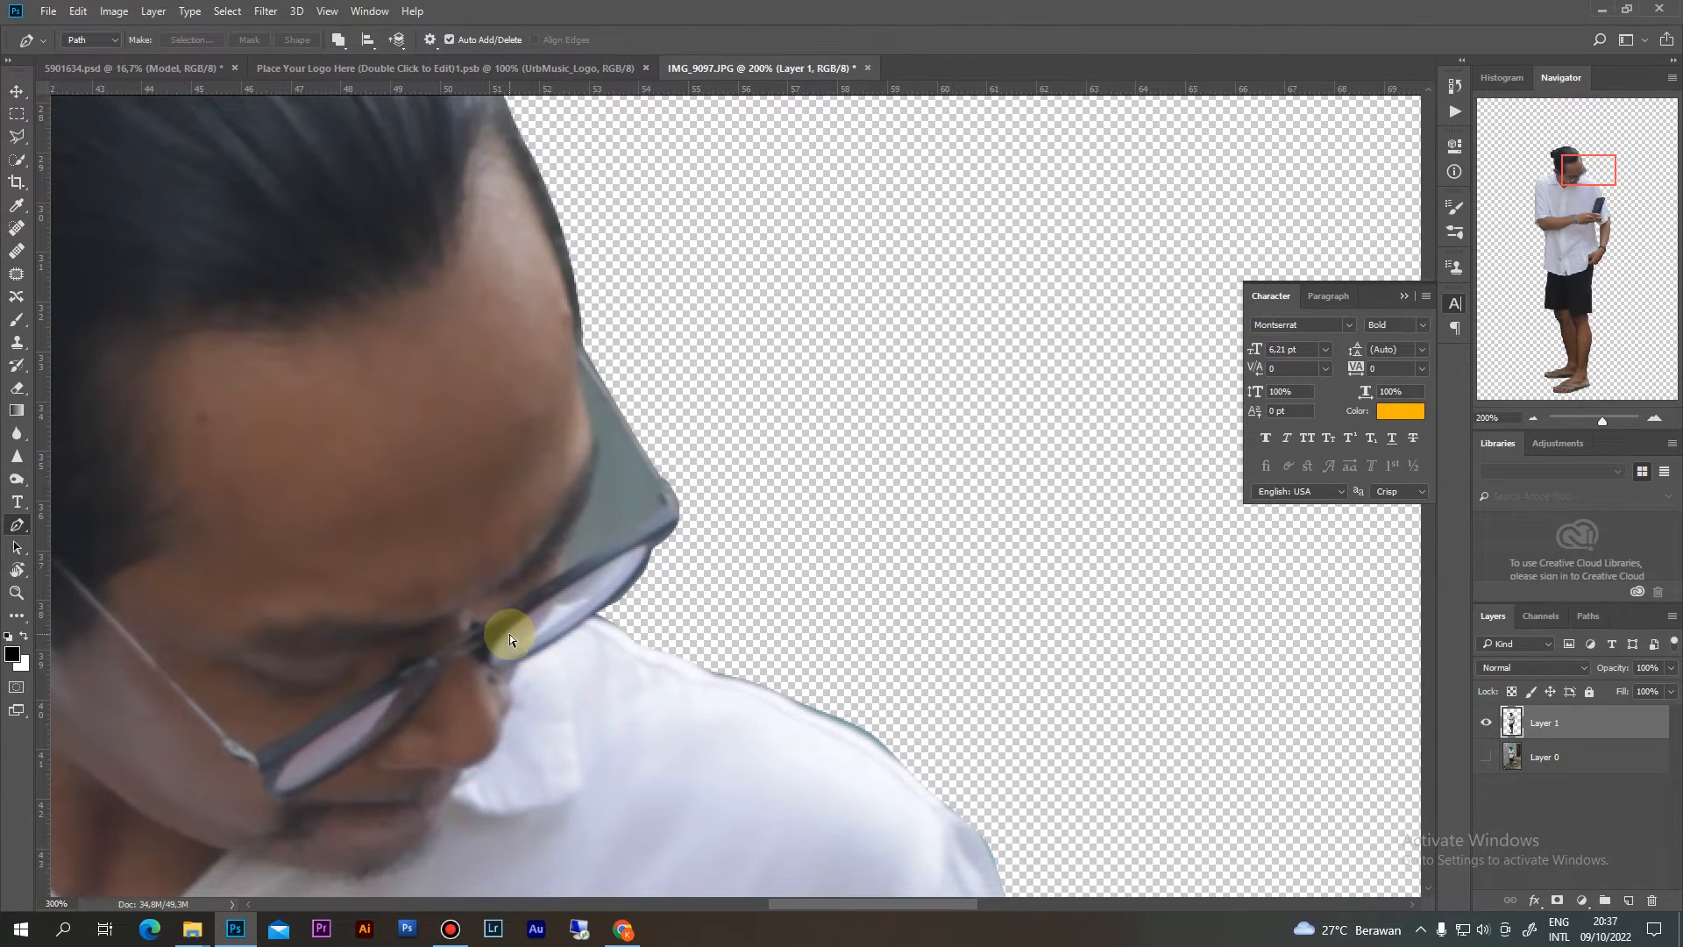
key("ctrl+plus")
left_click_drag(623, 471, 766, 571)
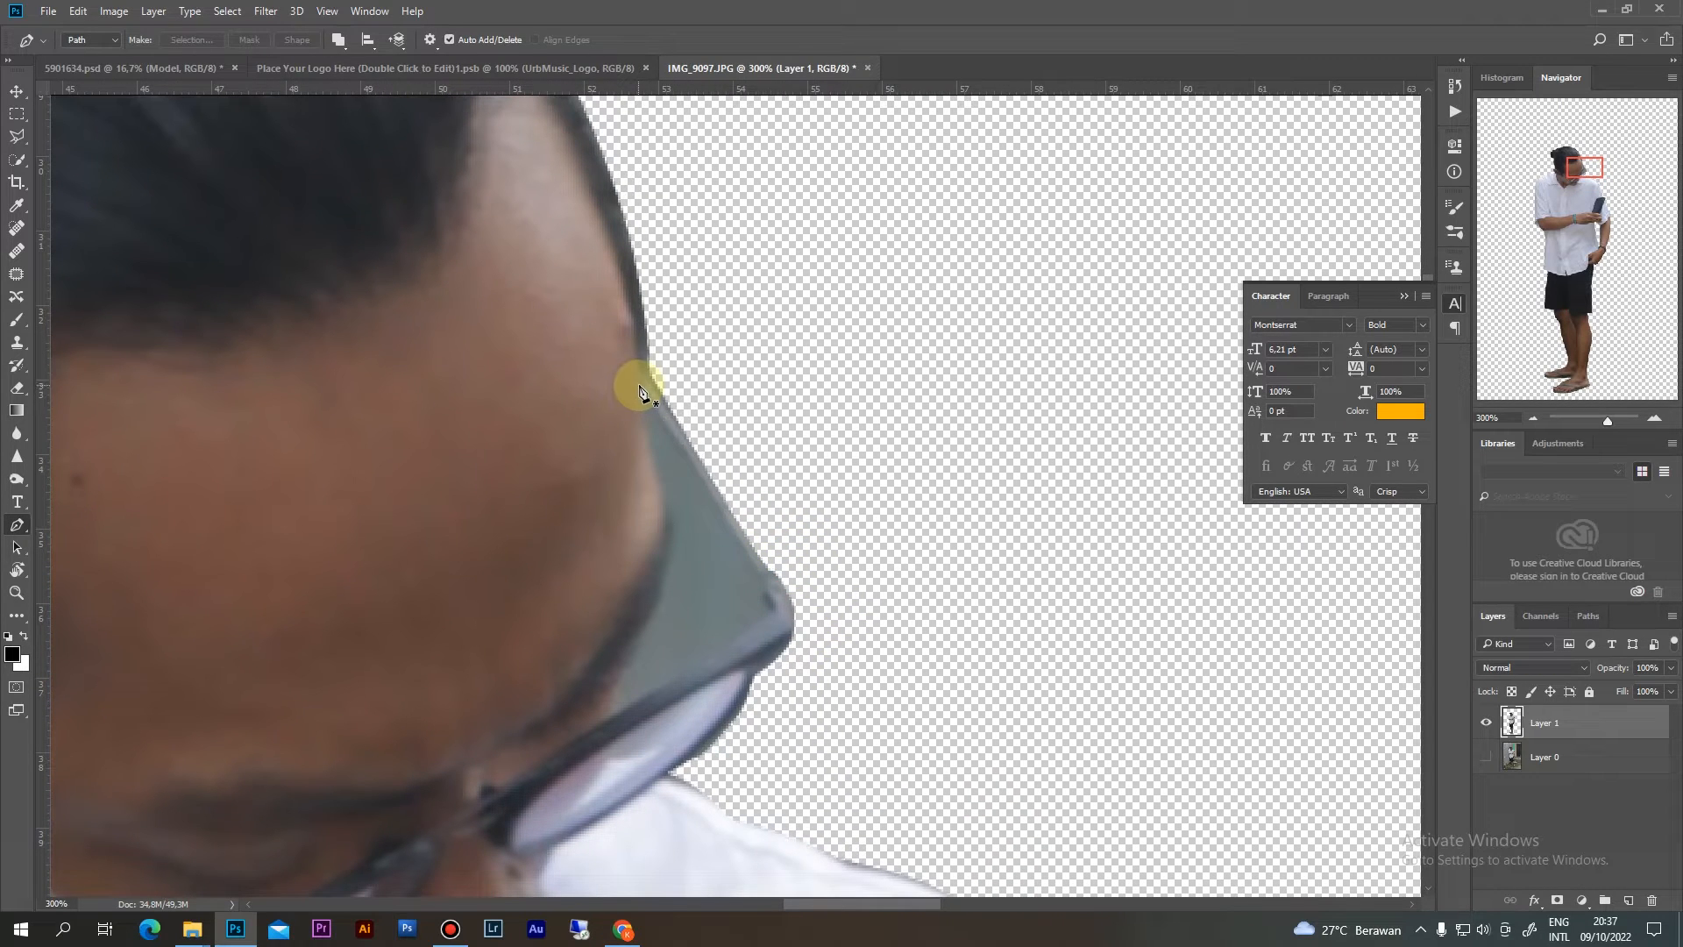
left_click_drag(641, 383, 641, 393)
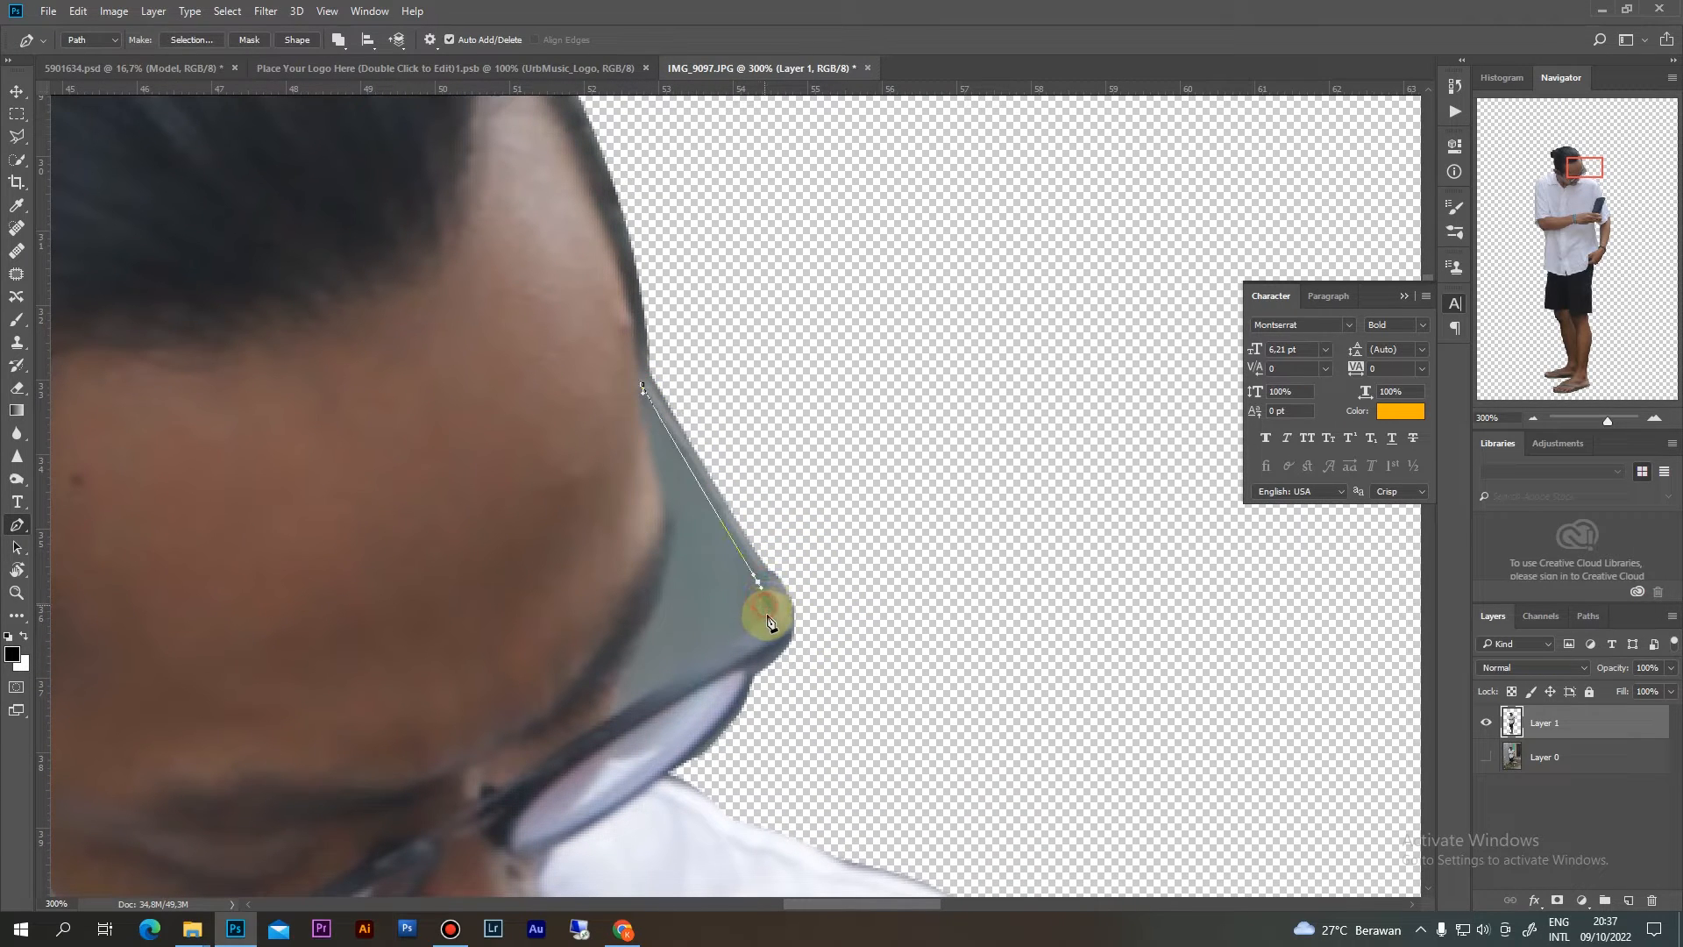
left_click_drag(765, 605, 767, 612)
Trace the path along the glasses' upper rim and back up the brow and forehead, closing it at its start point
left_click_drag(766, 617, 647, 634)
left_click_drag(659, 607, 665, 582)
left_click_drag(668, 550, 669, 520)
left_click_drag(652, 460, 641, 427)
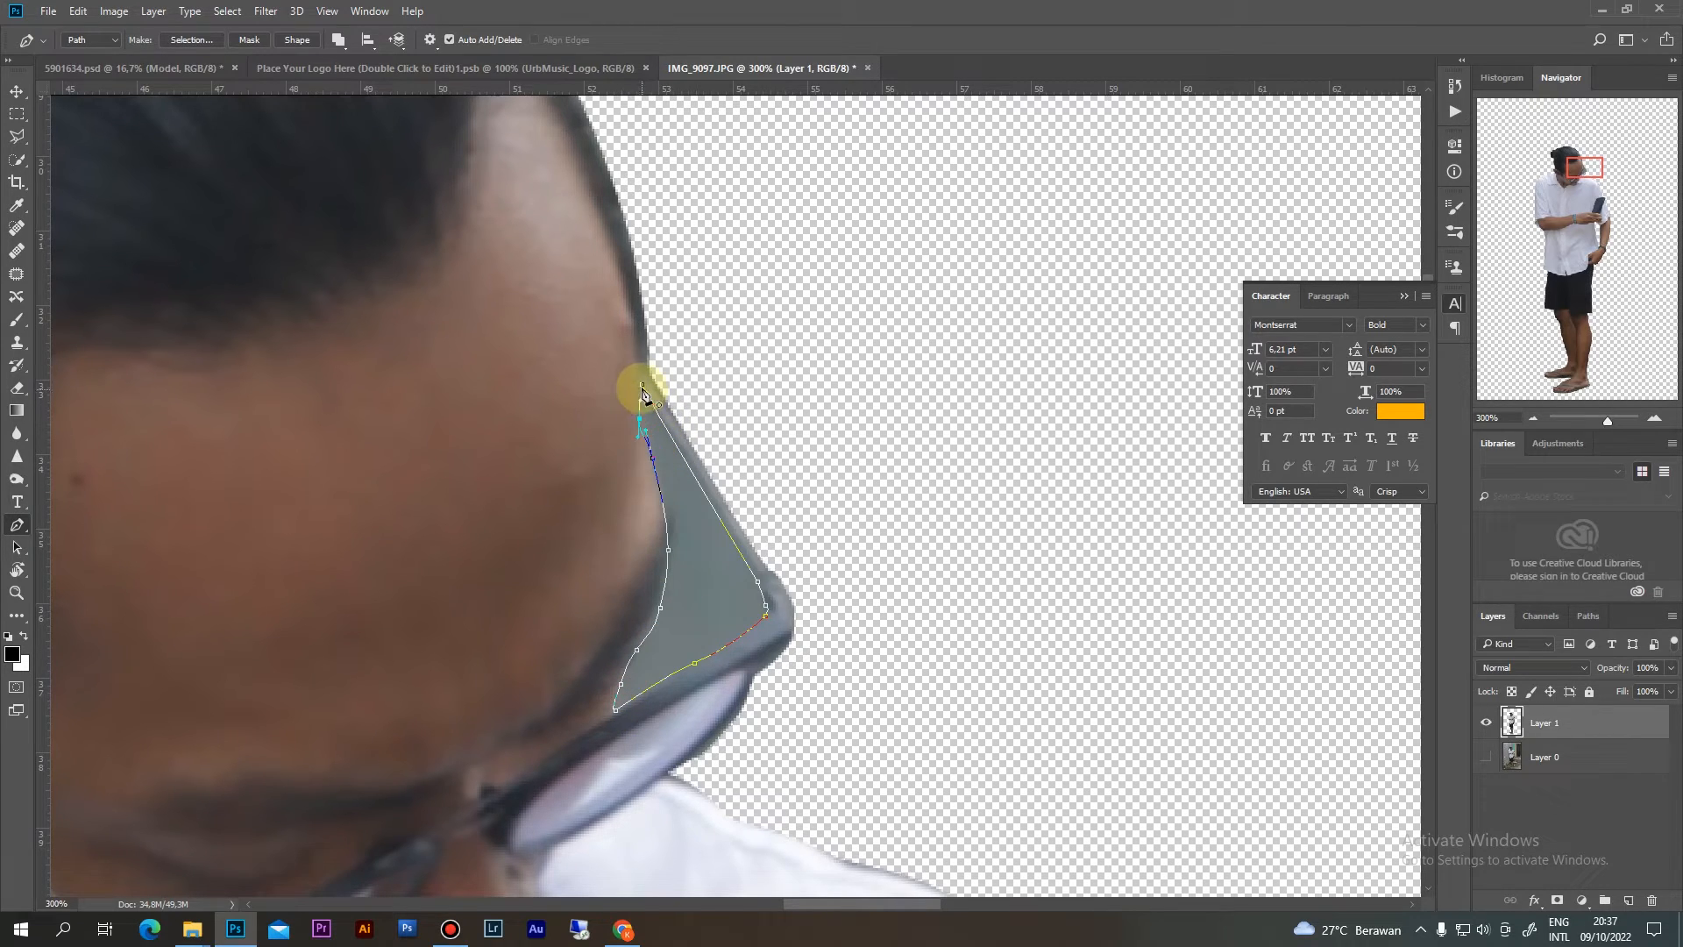
left_click(642, 387)
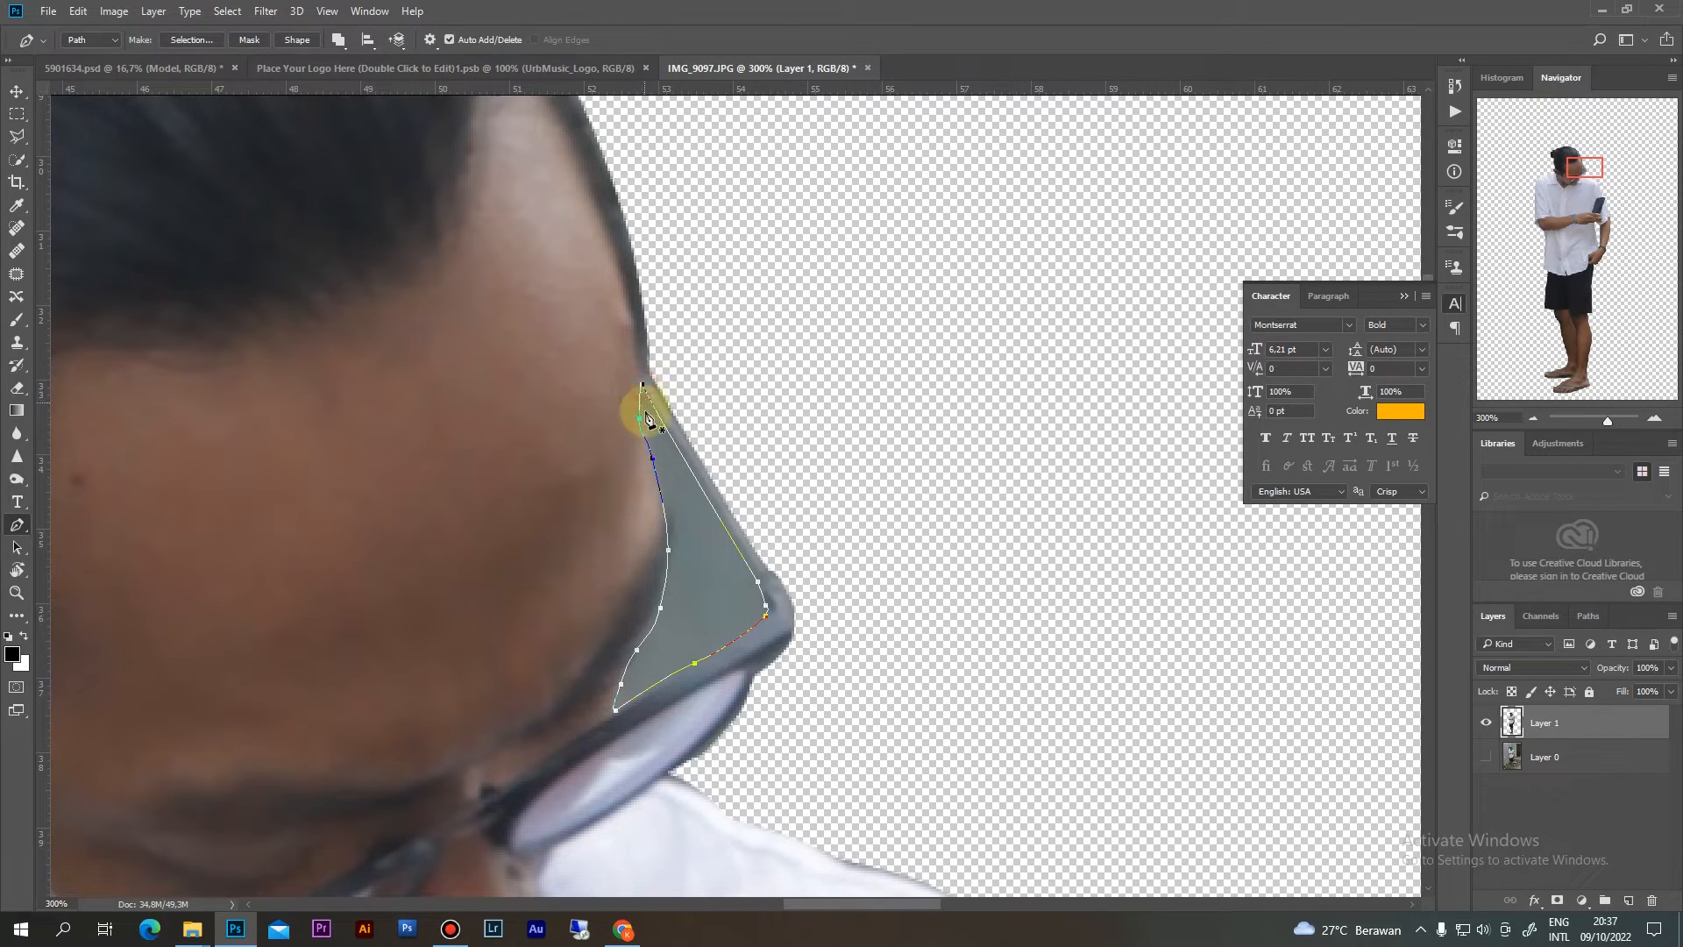
Convert the path into a new selection with a feather radius of 0 pixels and delete the grey area behind the glasses
right_click(691, 581)
left_click(758, 253)
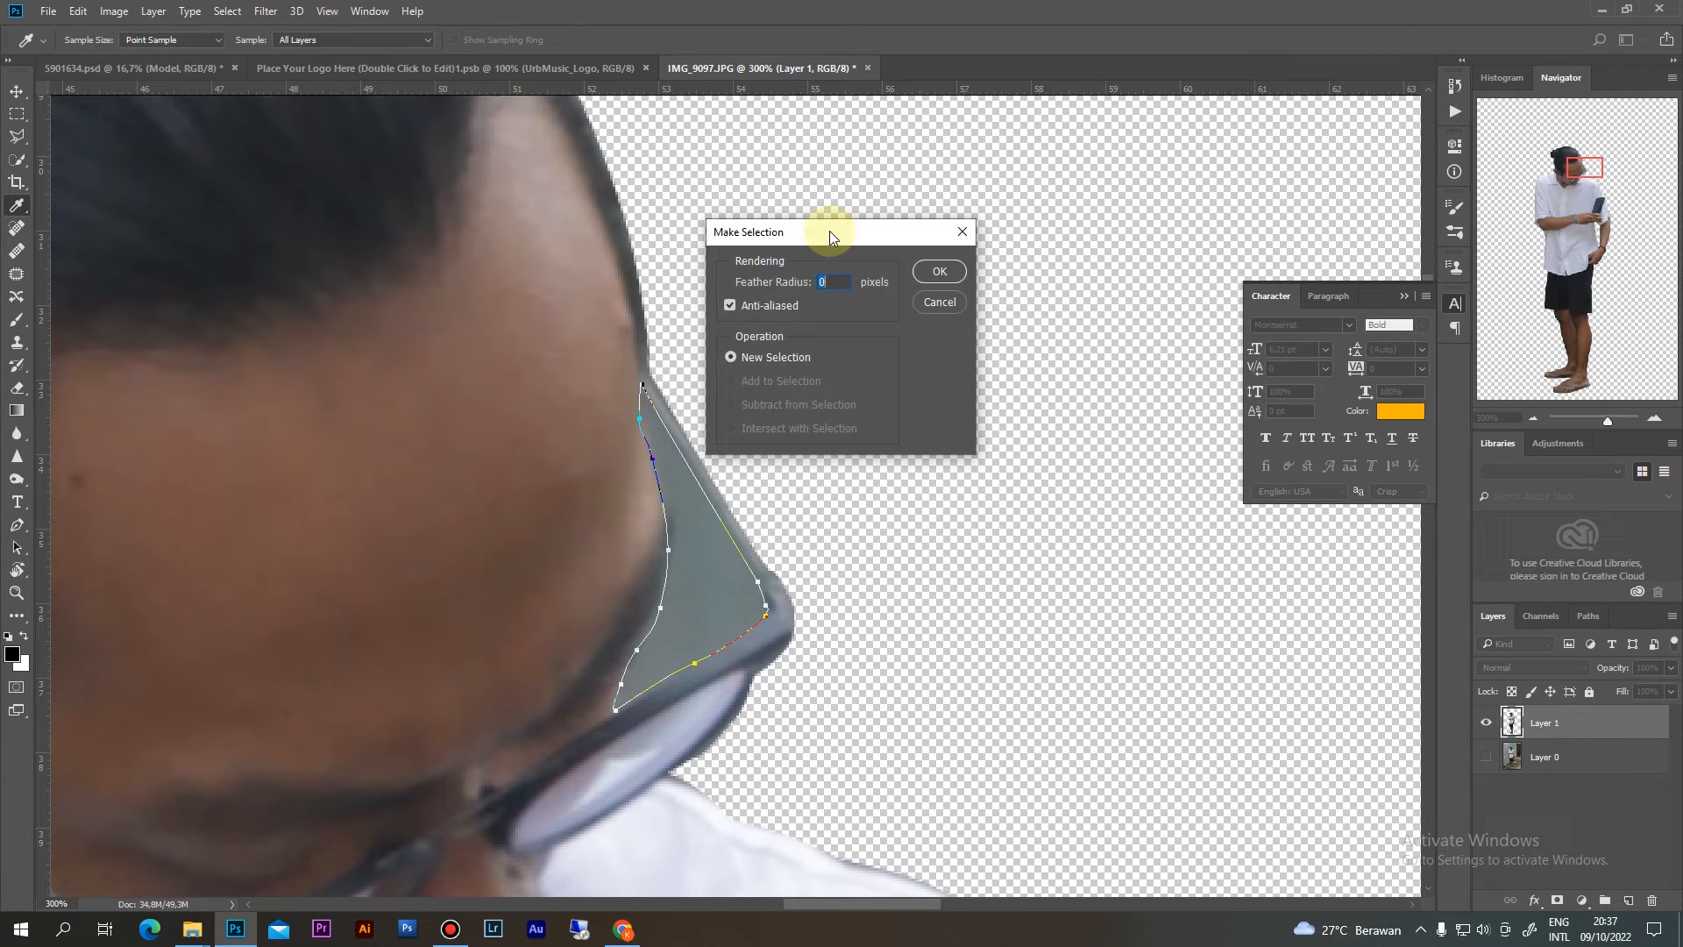
key("Return")
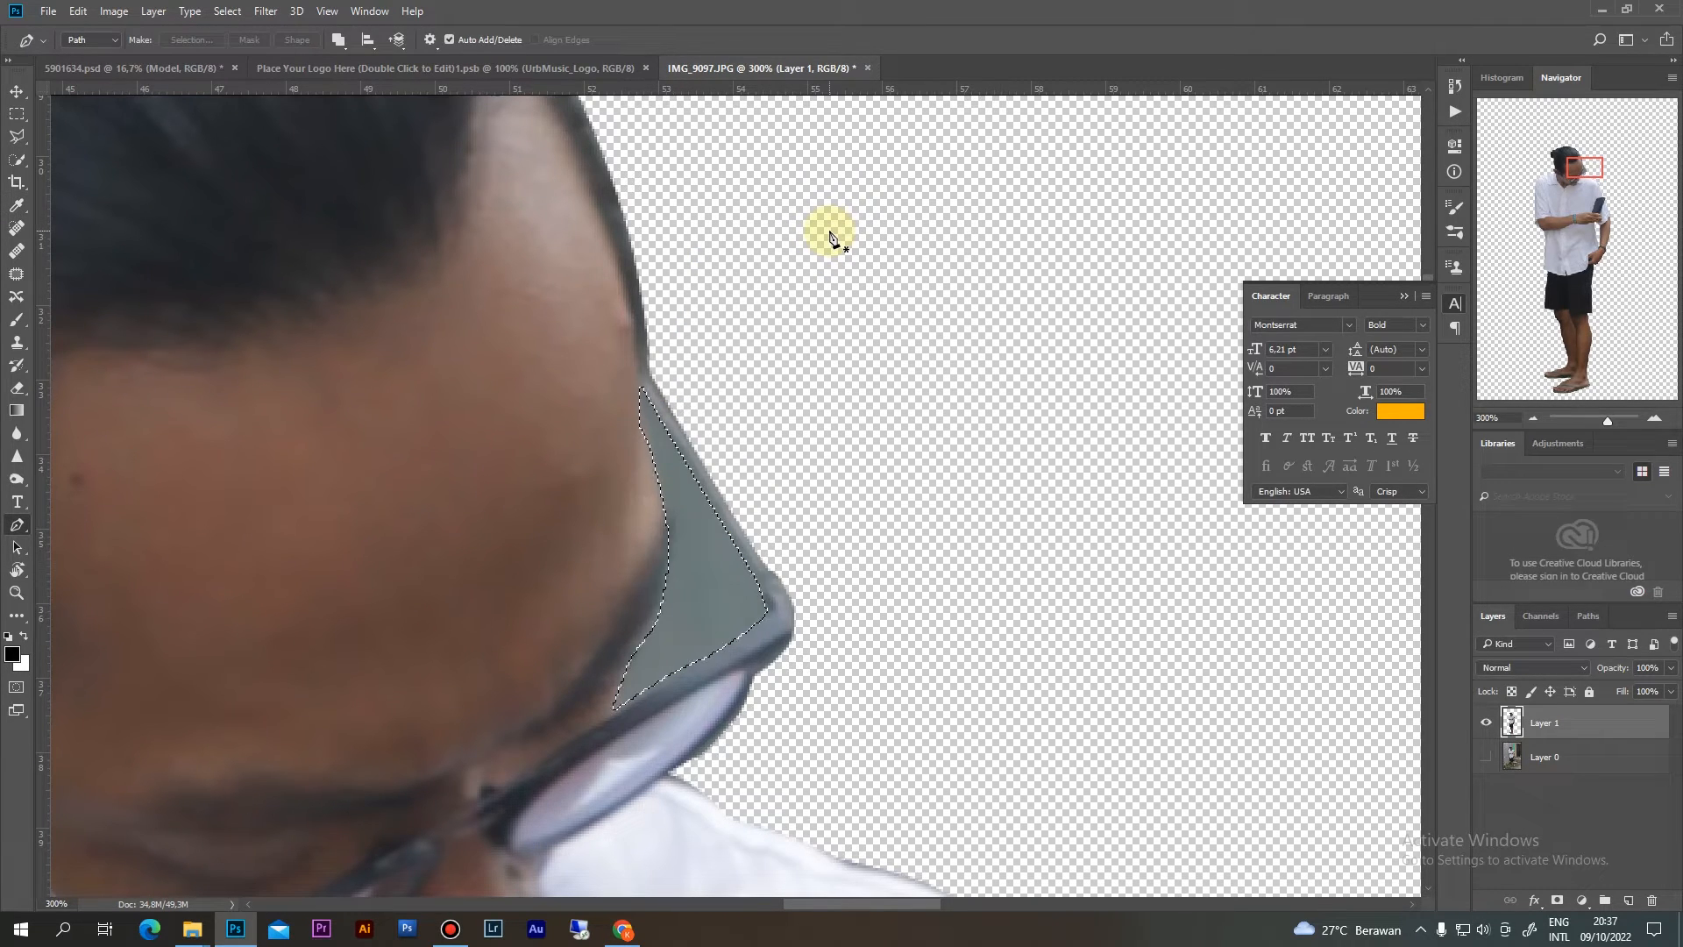
key("Delete")
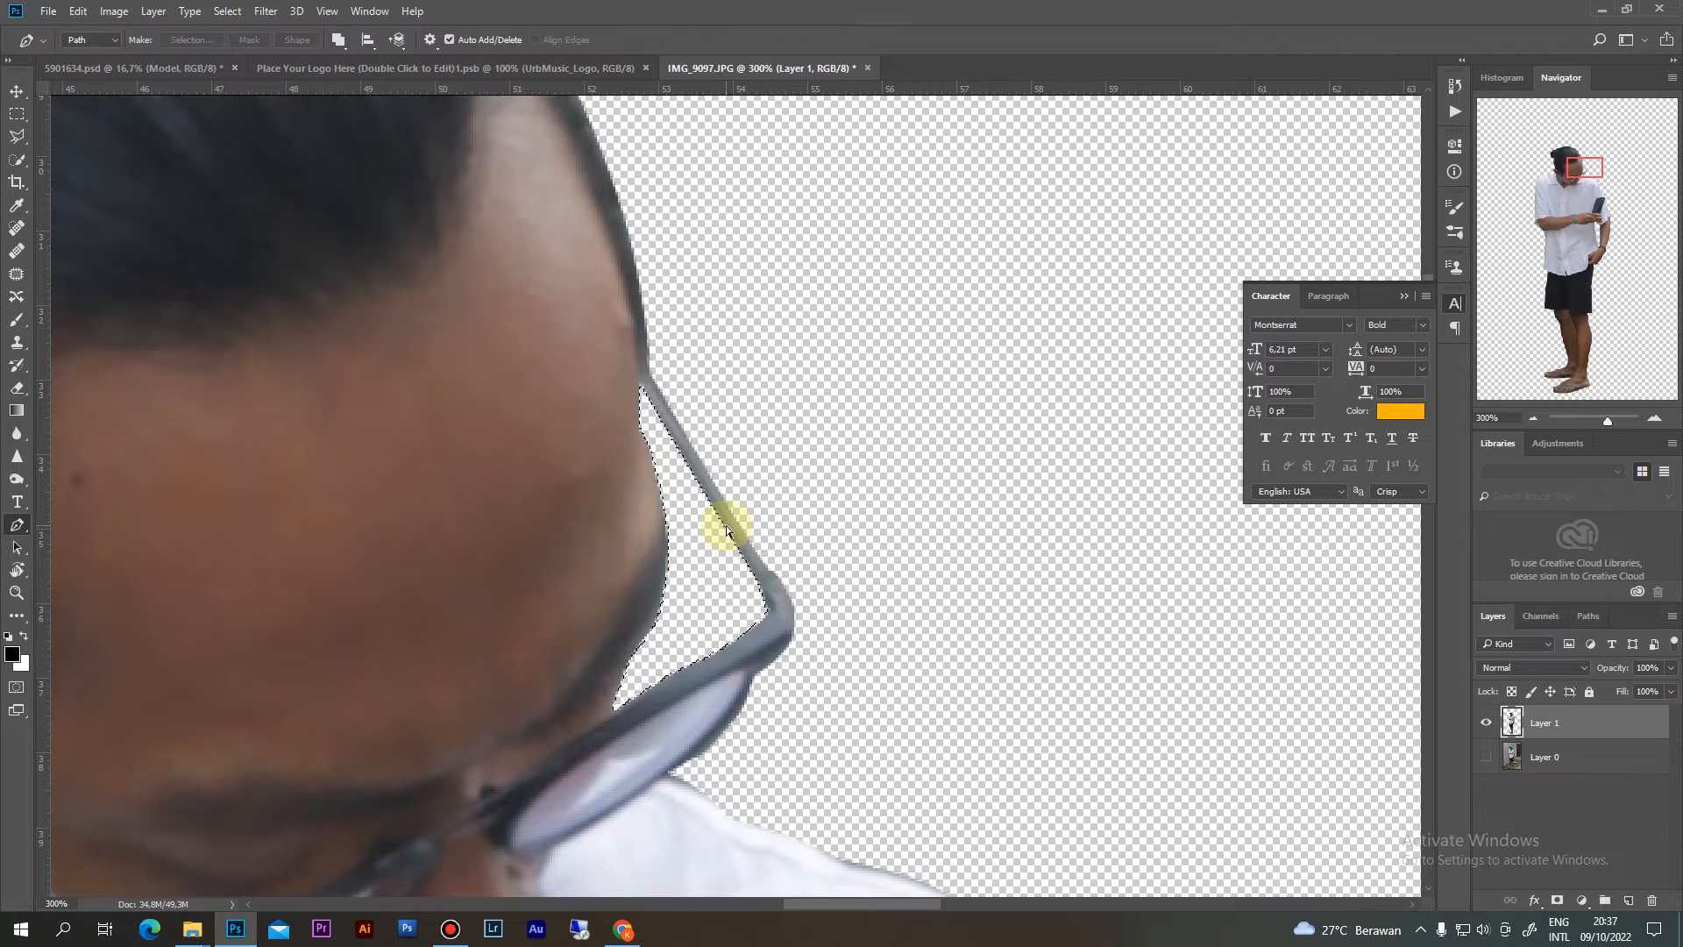
Move the cut-out man on Layer 1 slightly up and to the right on the canvas
key("ctrl+minus")
key("ctrl+minus")
key("ctrl+minus")
key("ctrl+minus")
key("ctrl+minus")
key("ctrl+minus")
key("ctrl+minus")
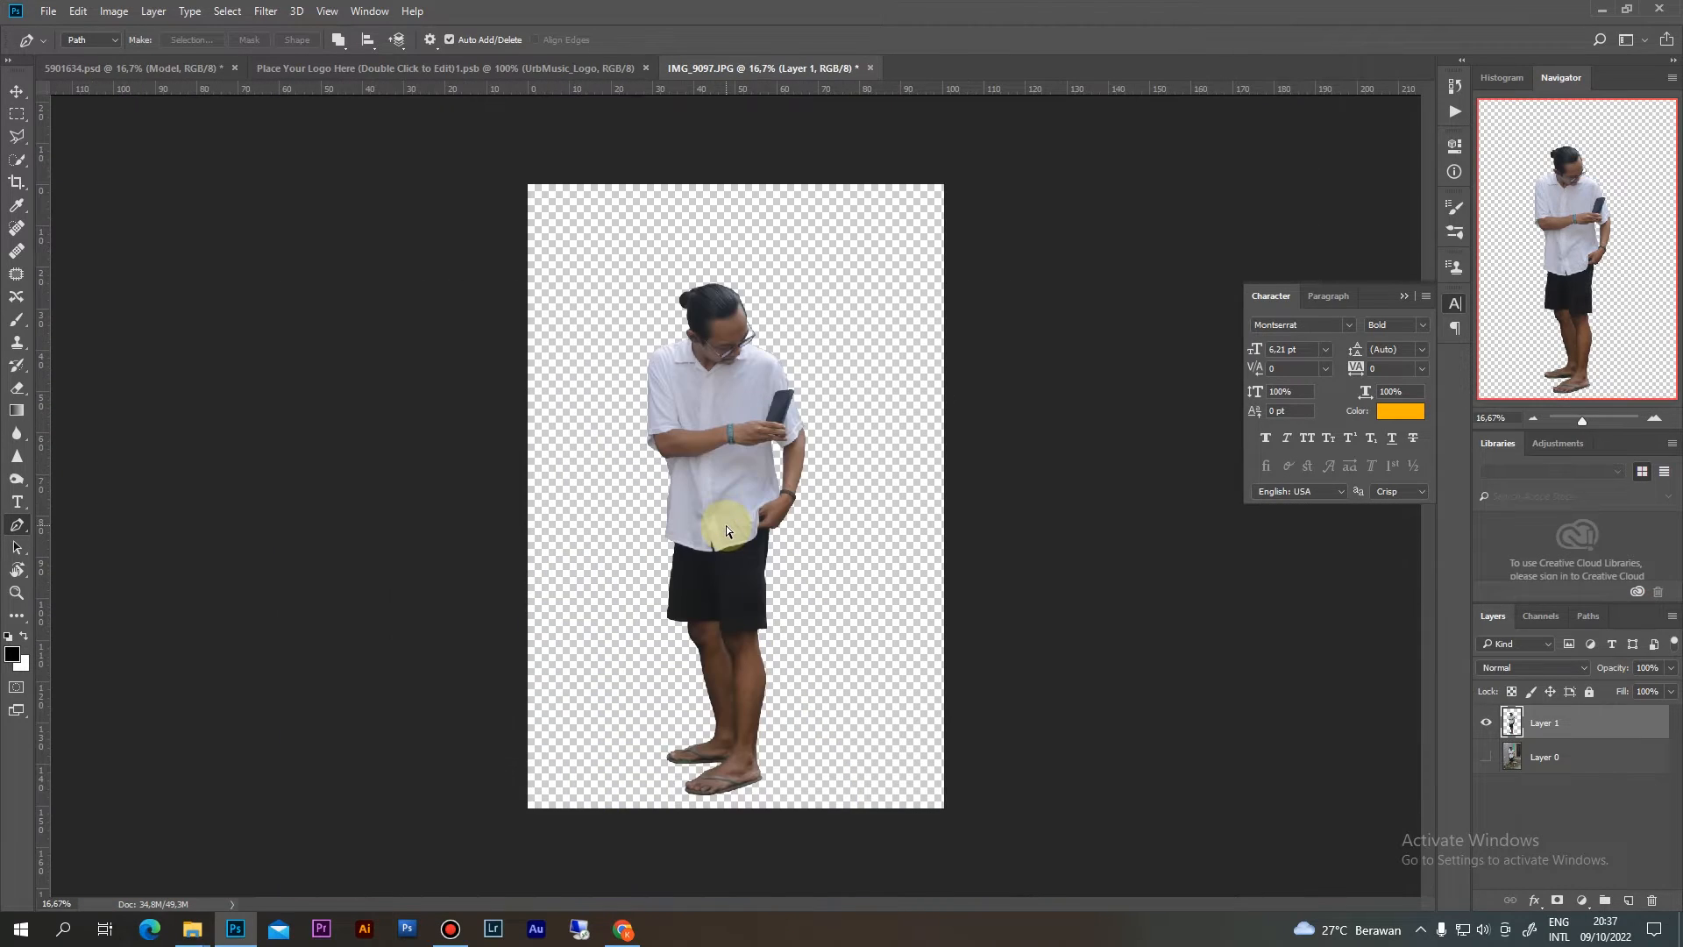
key("v")
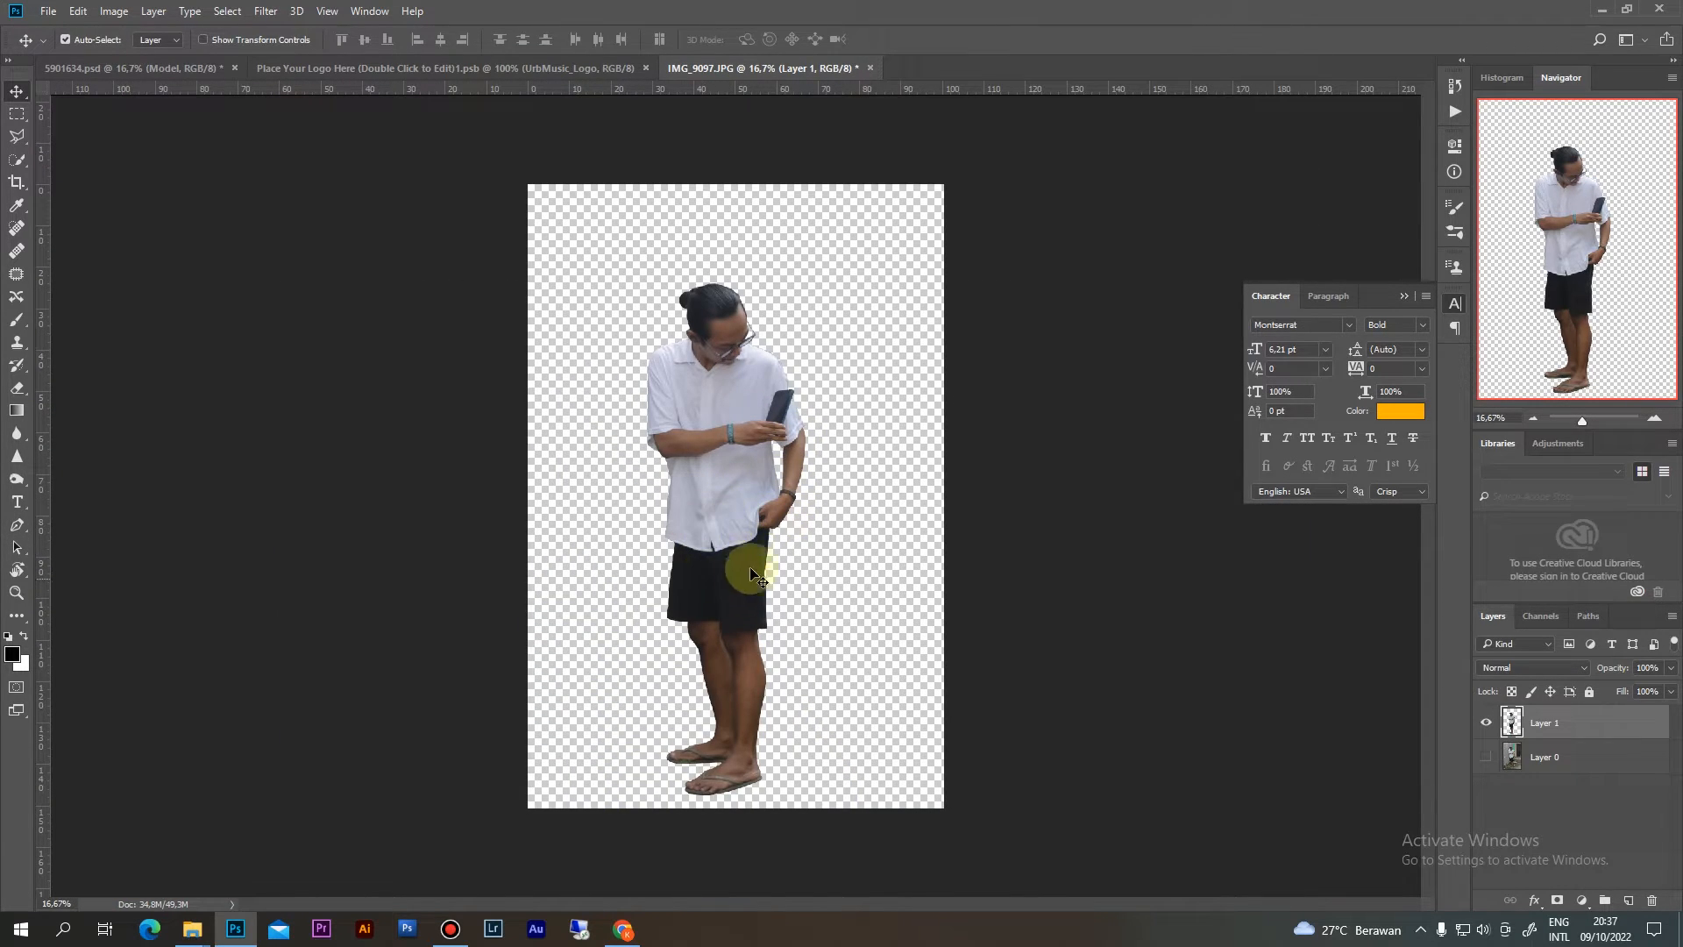
left_click_drag(725, 502, 784, 431)
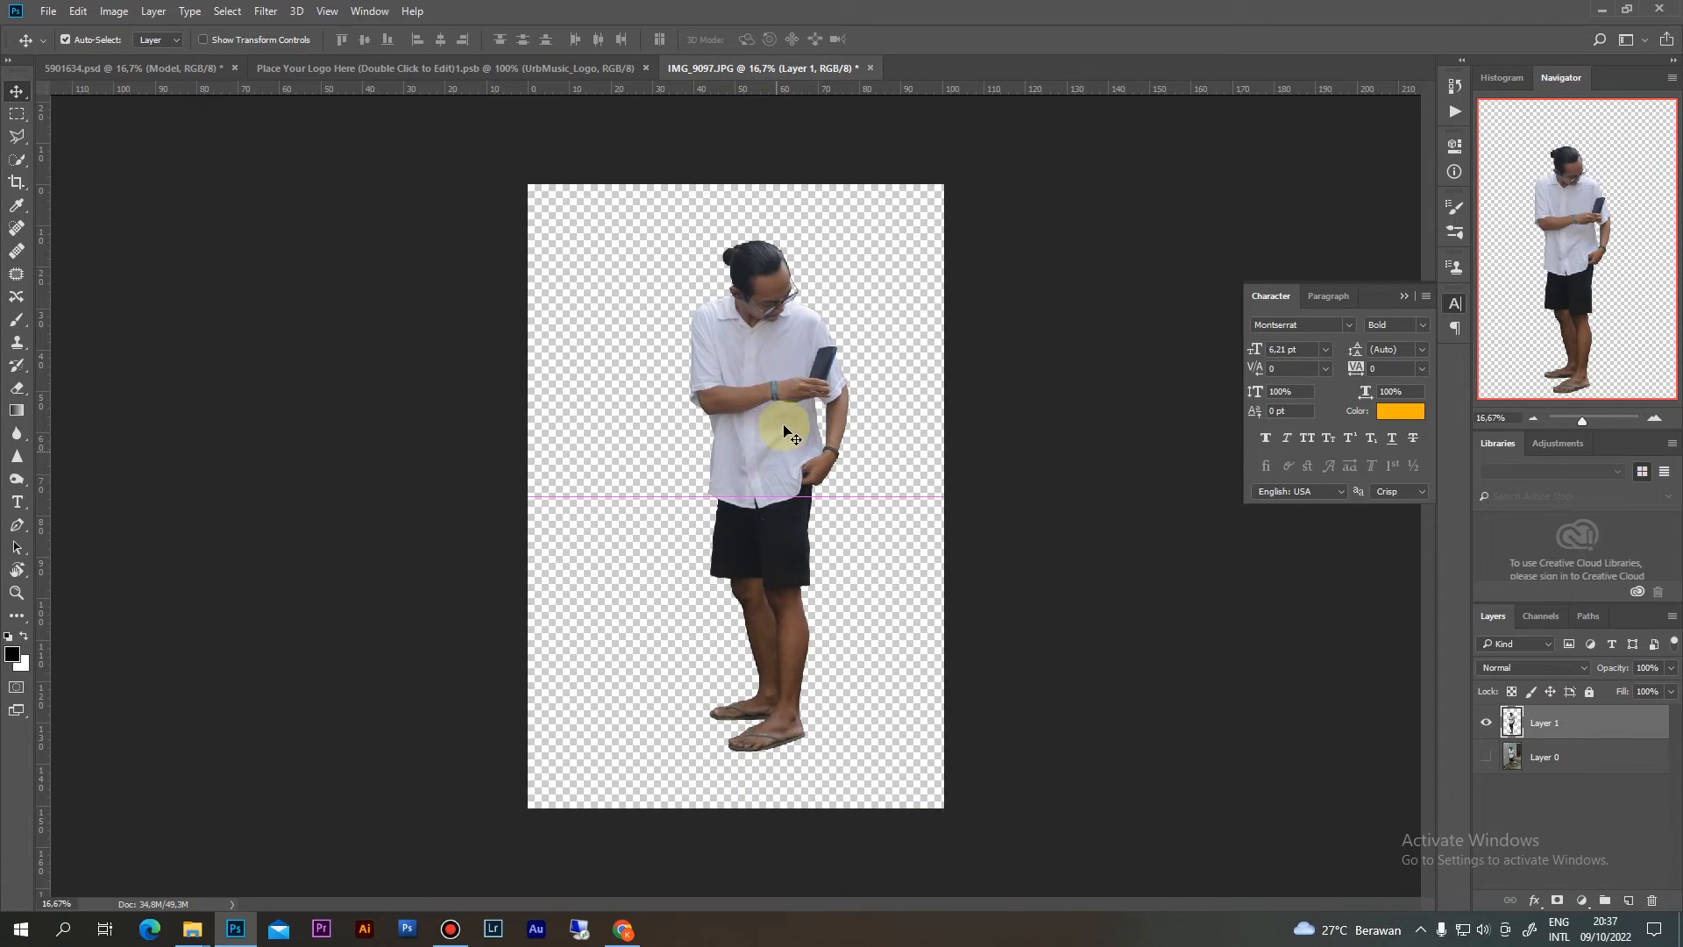
Close the Place Your Logo Here document and return to the poster 5901634.psd
left_click(521, 68)
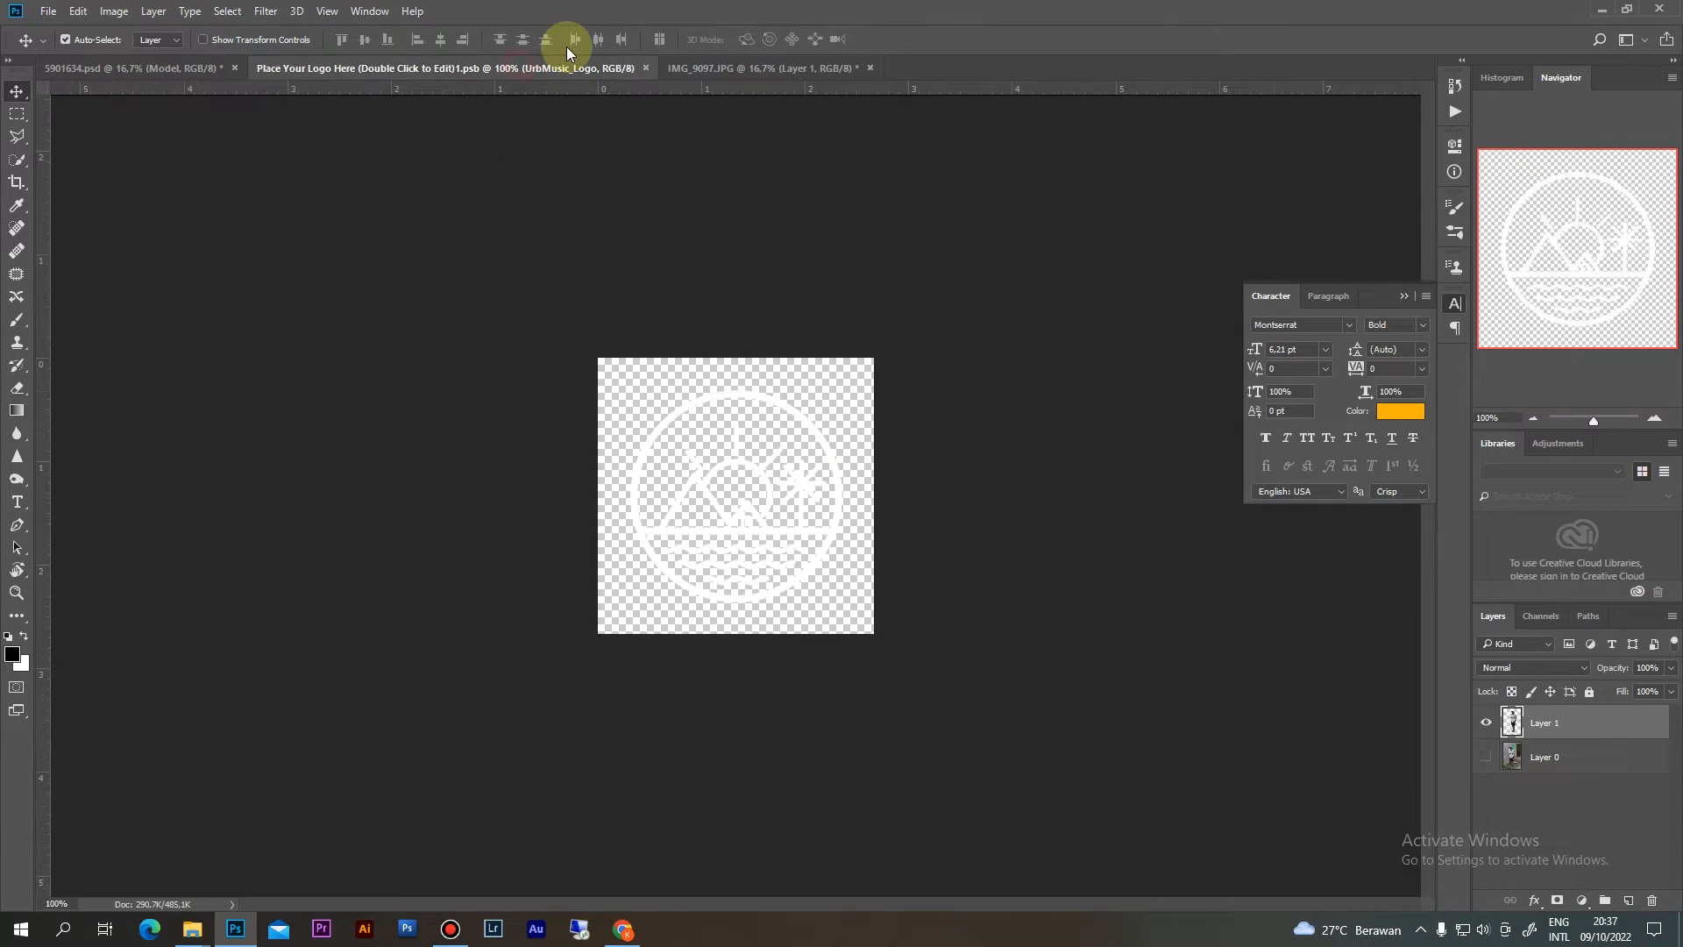
left_click(645, 69)
left_click(180, 71)
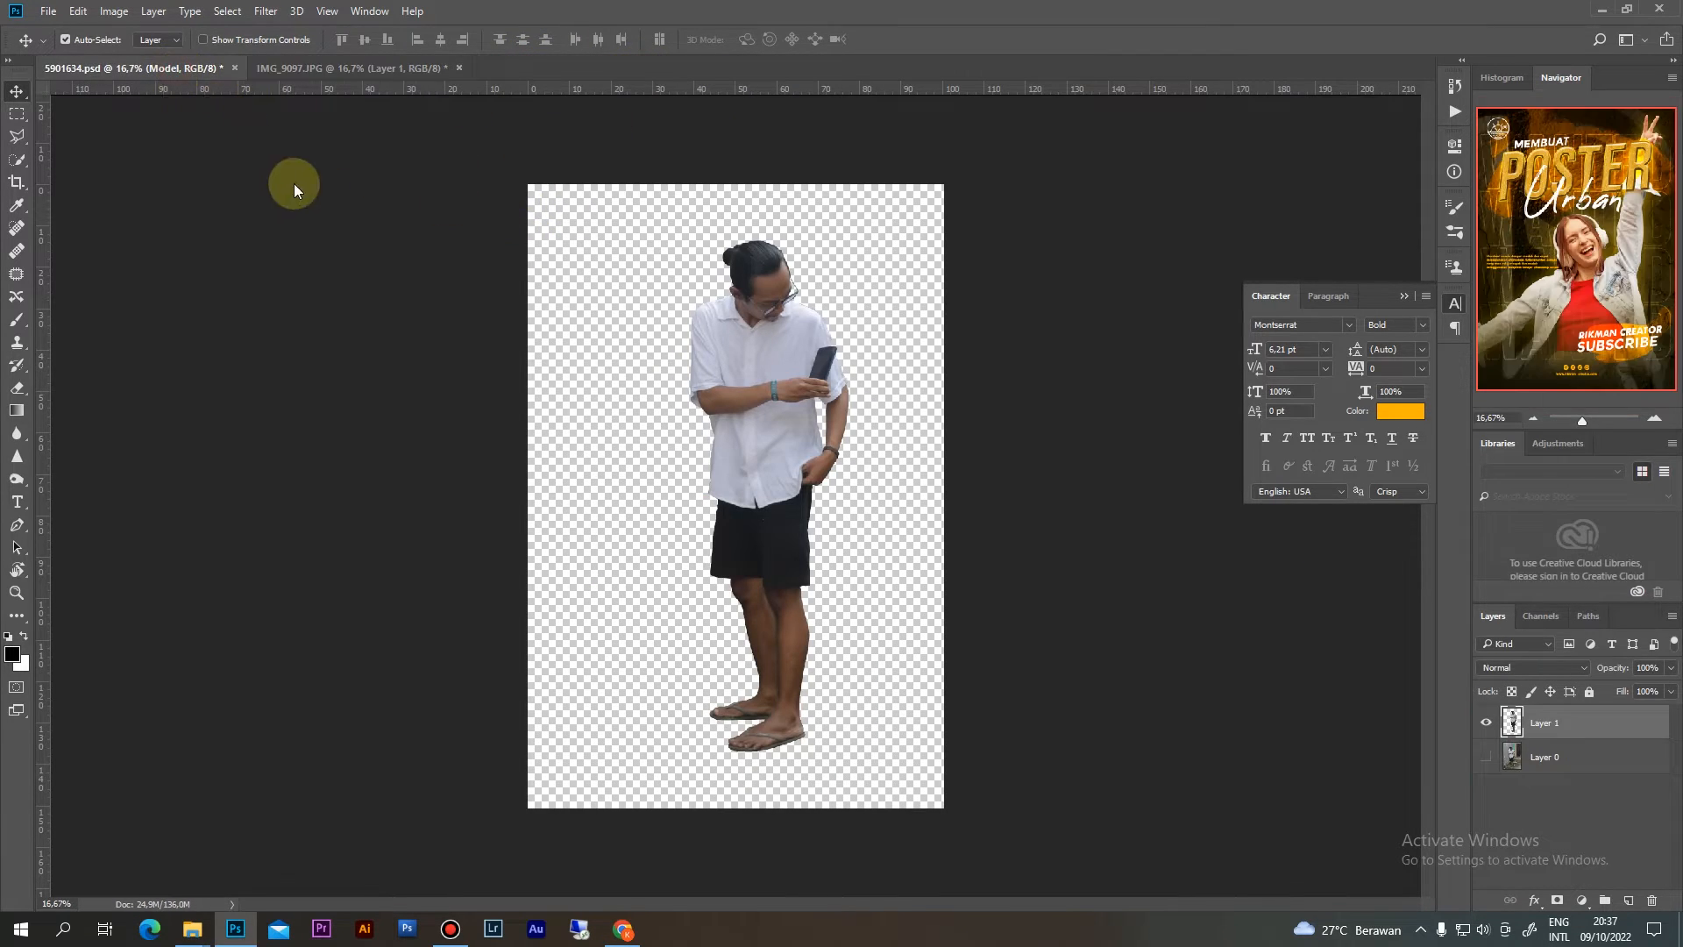
Copy the cut-out man's layer from IMG_9097 into the poster, directly above the Model layer
left_click(341, 70)
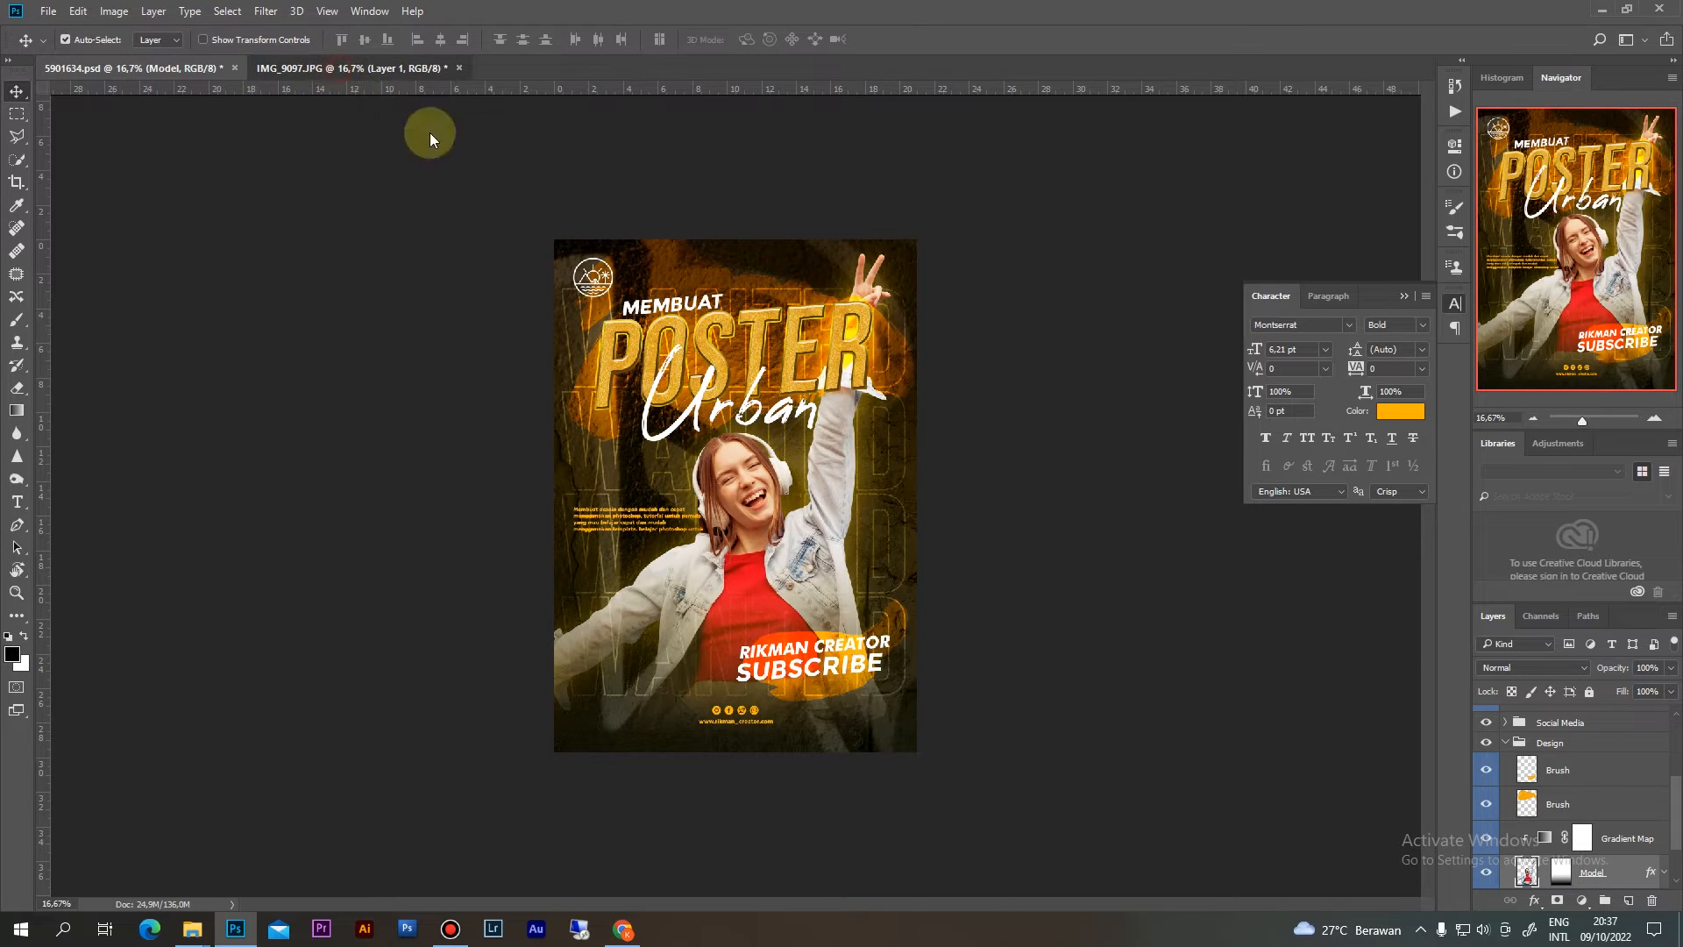
left_click_drag(771, 376, 413, 307)
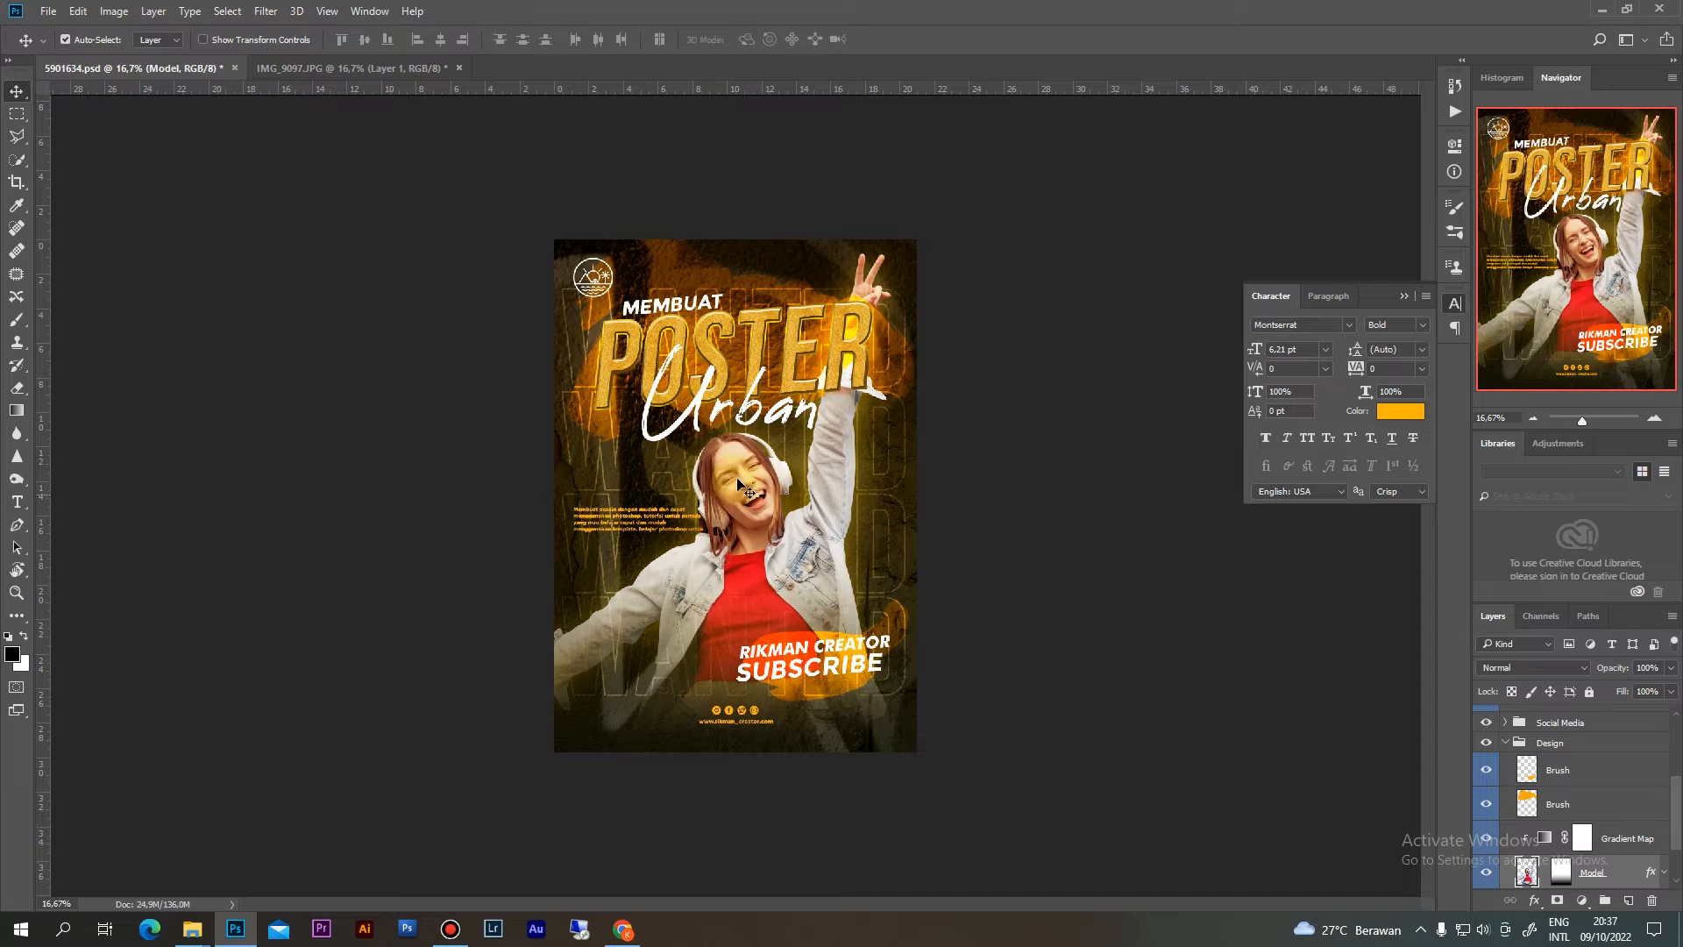
left_click(358, 72)
left_click_drag(743, 485, 545, 302)
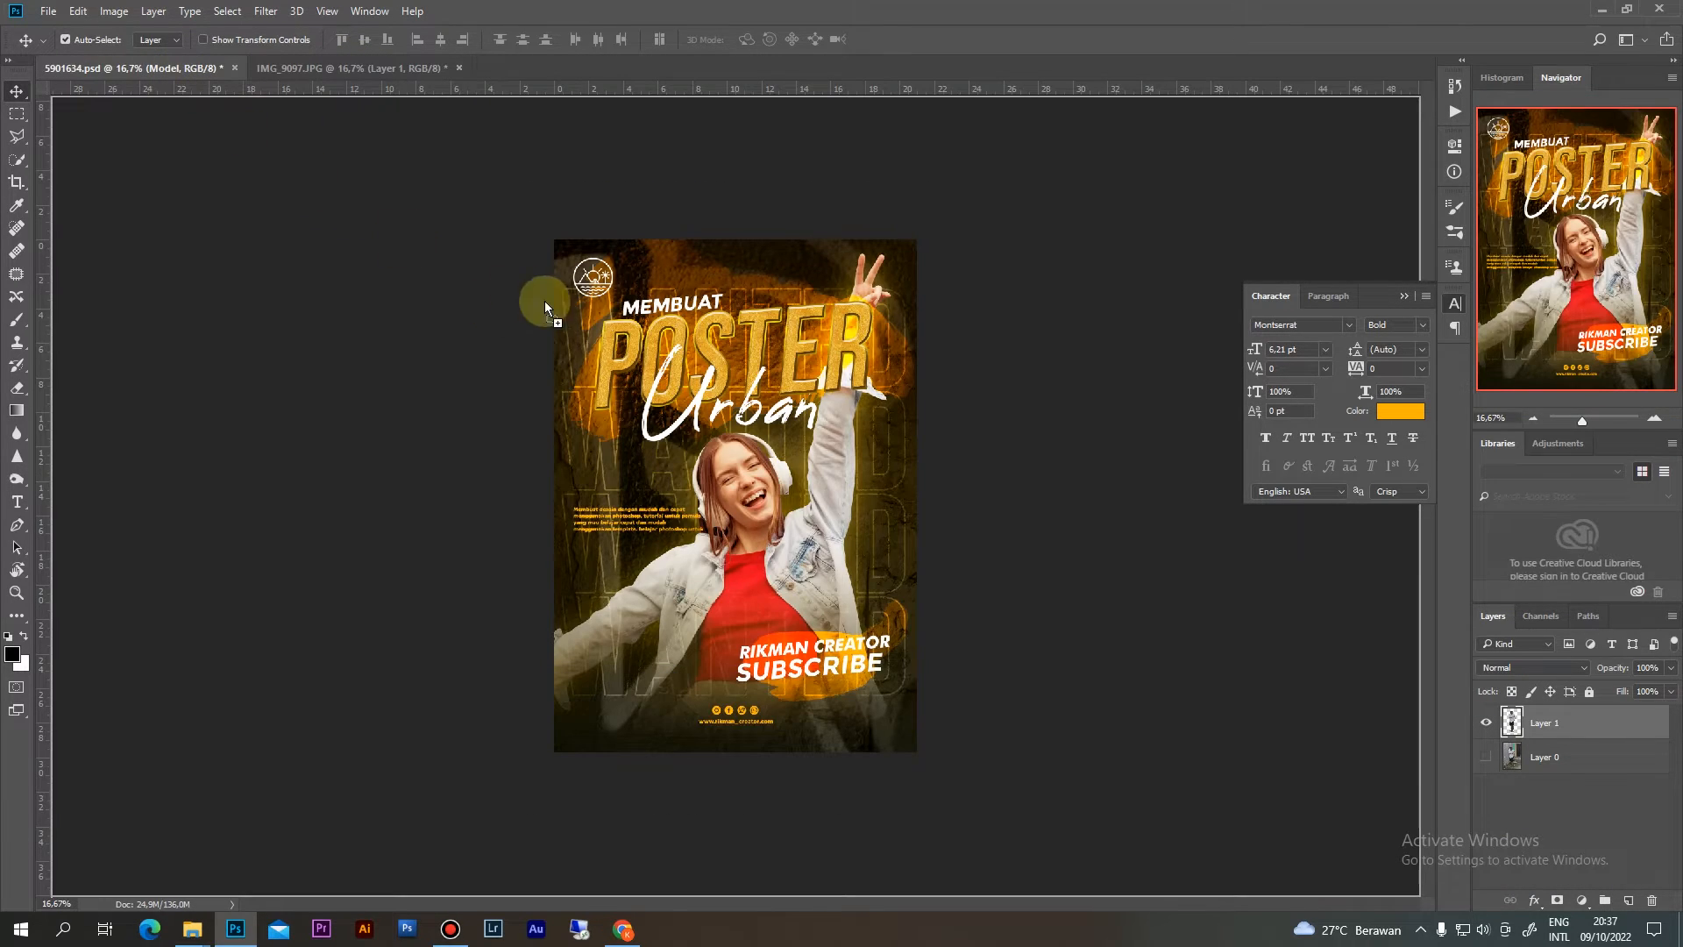
left_click_drag(736, 506, 739, 523)
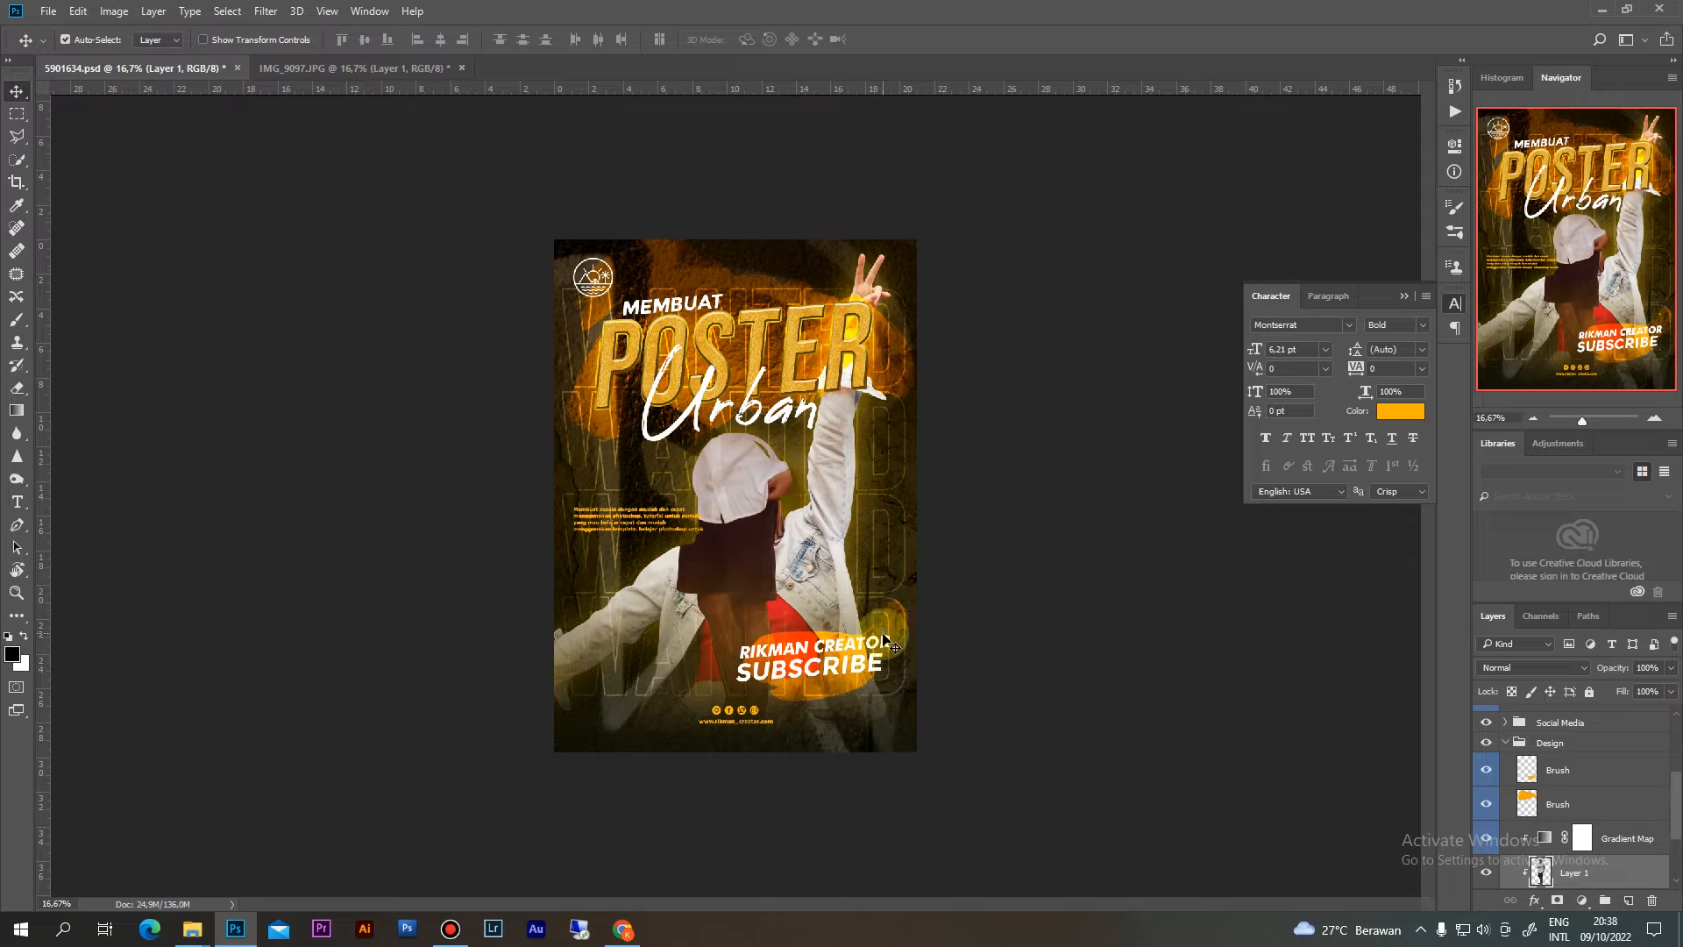
Release the clipping mask on the man's layer, Layer 1, in the Design group
key("ctrl+minus")
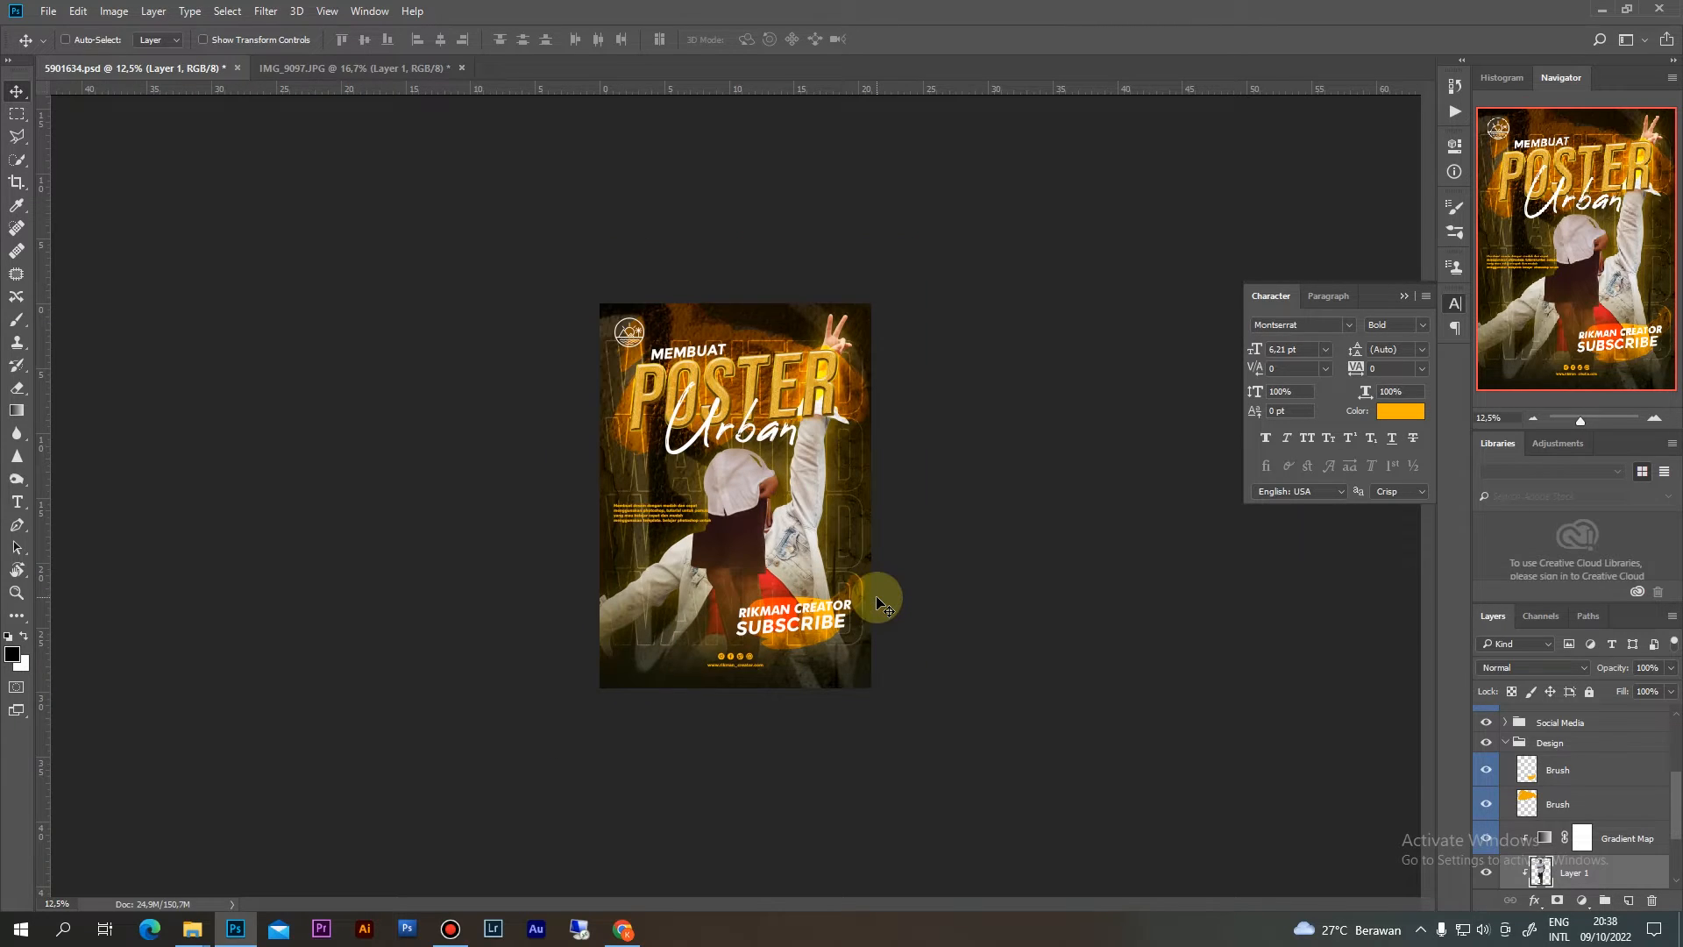
scroll(1669, 793, "down", 3)
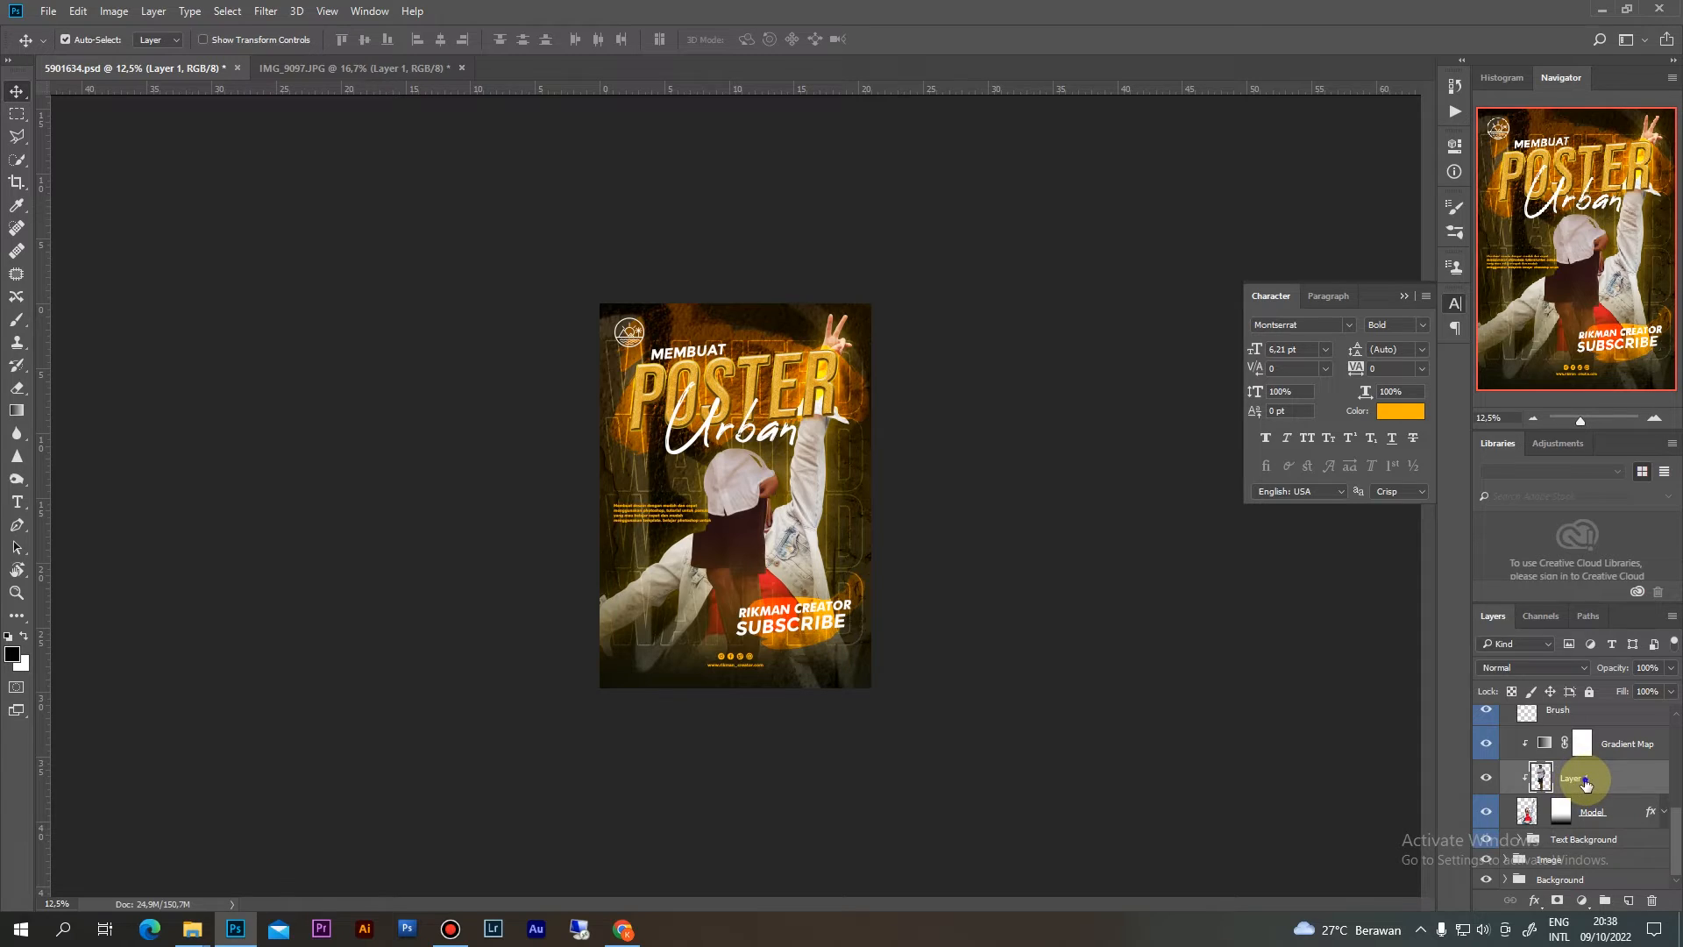
right_click(1584, 780)
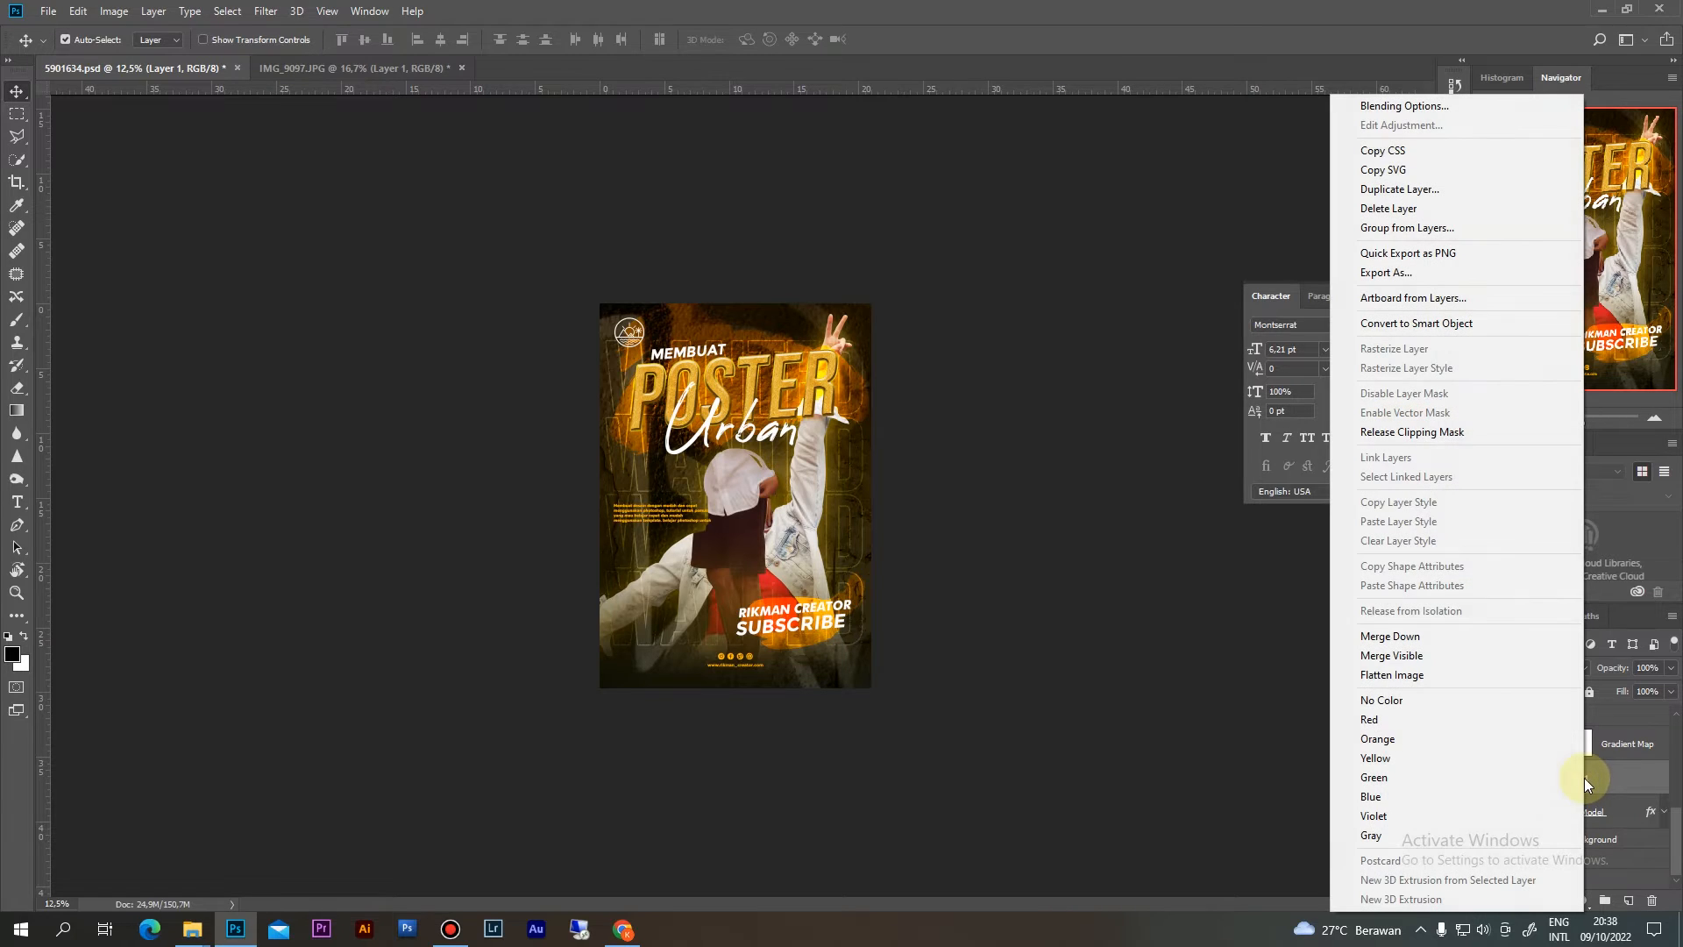
left_click(1433, 433)
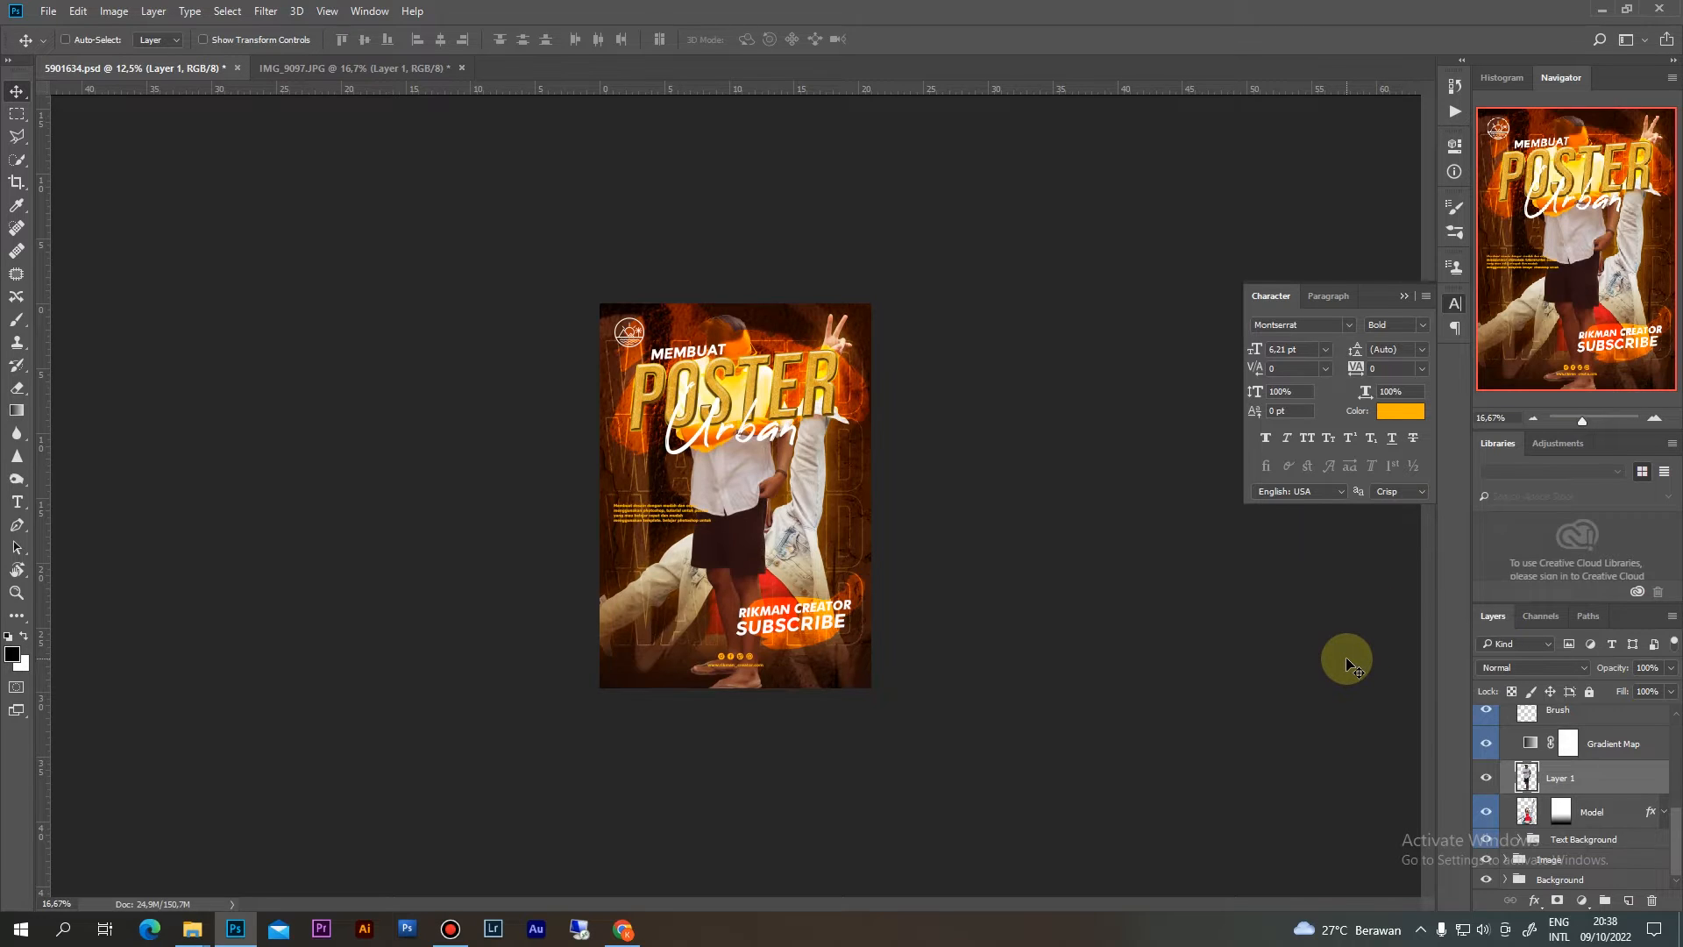
Copy the Model layer's gradient mask to Layer 1 and hide the Model layer
key("ctrl+plus")
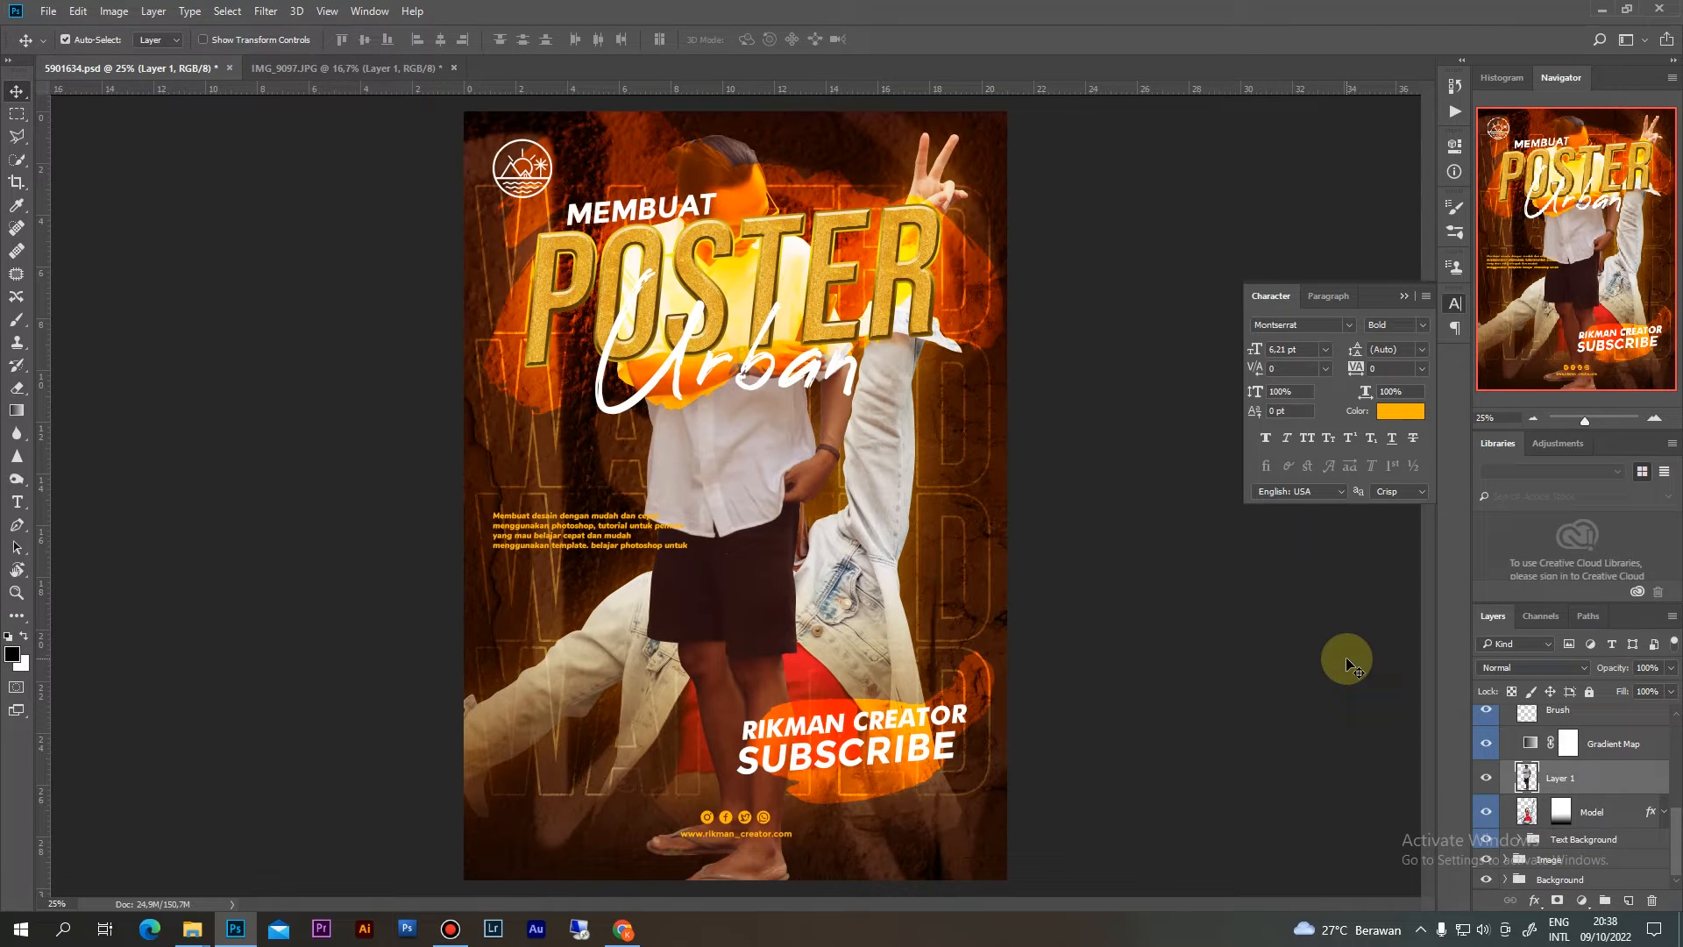
left_click(1557, 814)
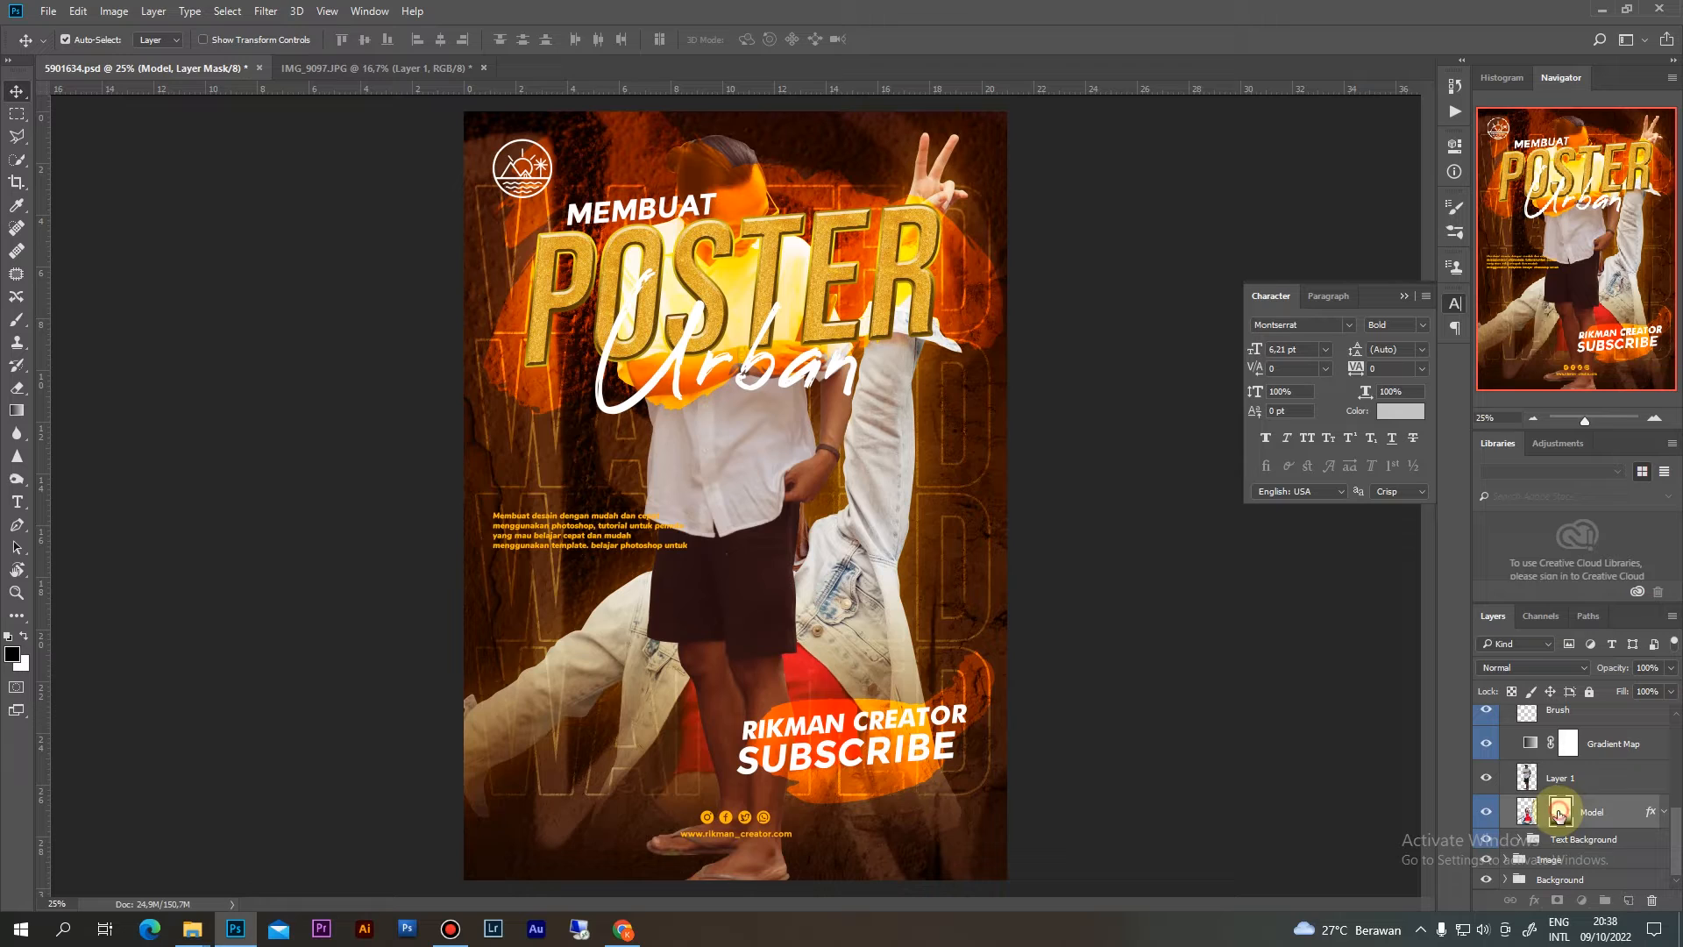
left_click_drag(1557, 813, 1560, 778)
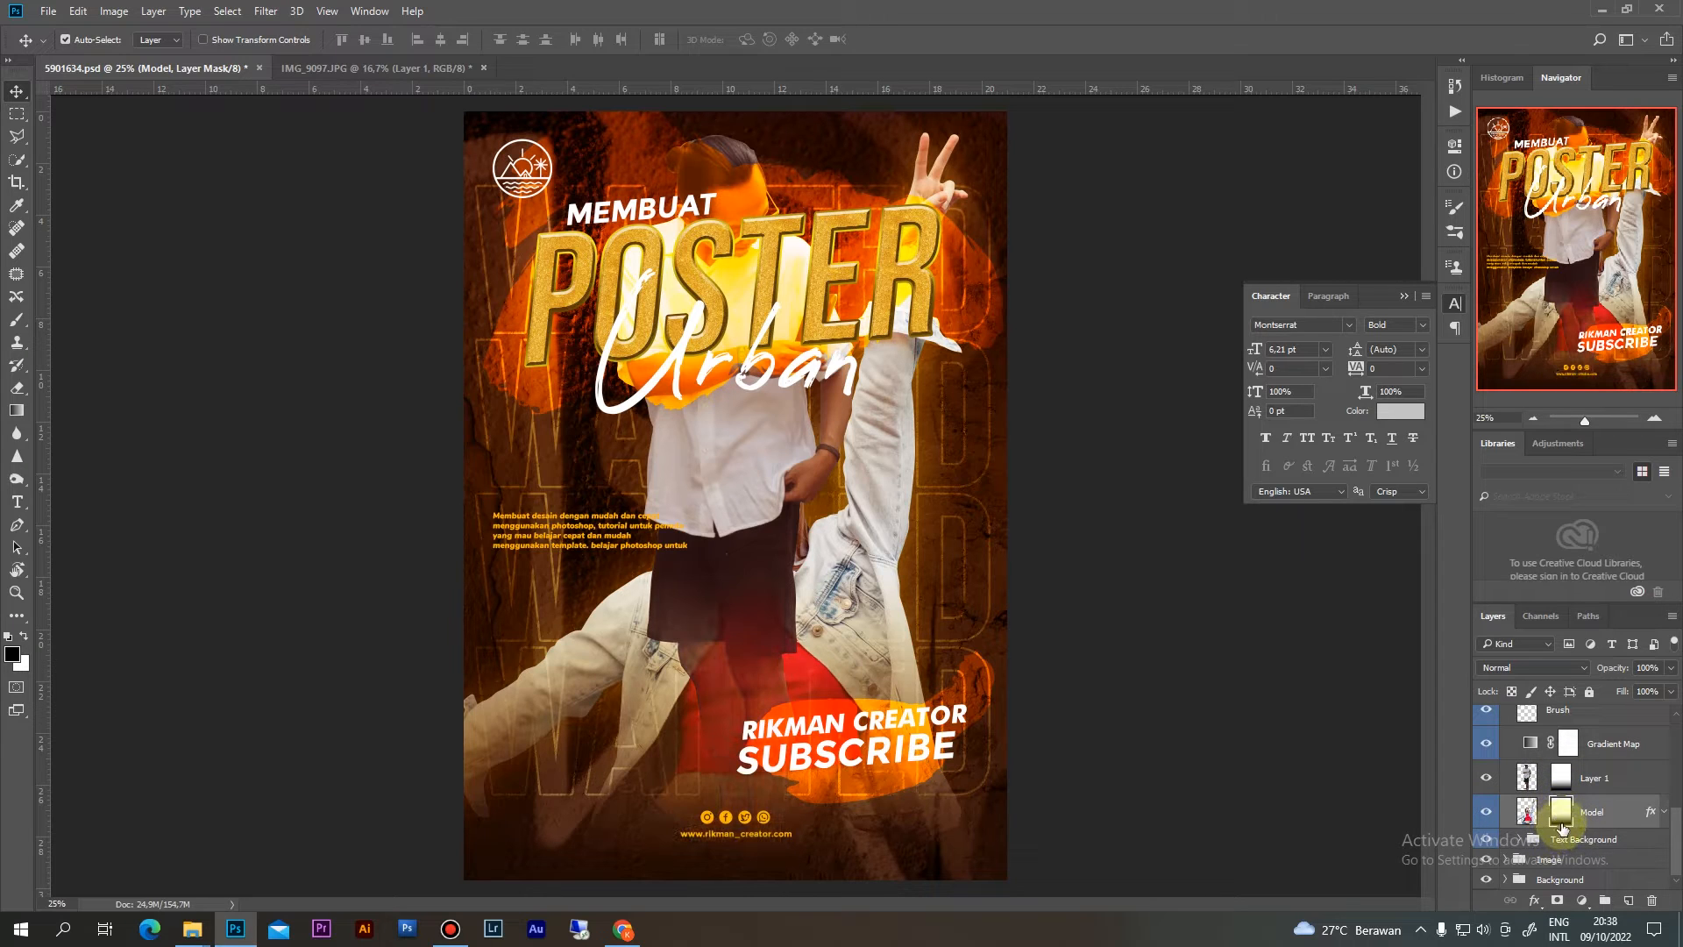
left_click(1486, 811)
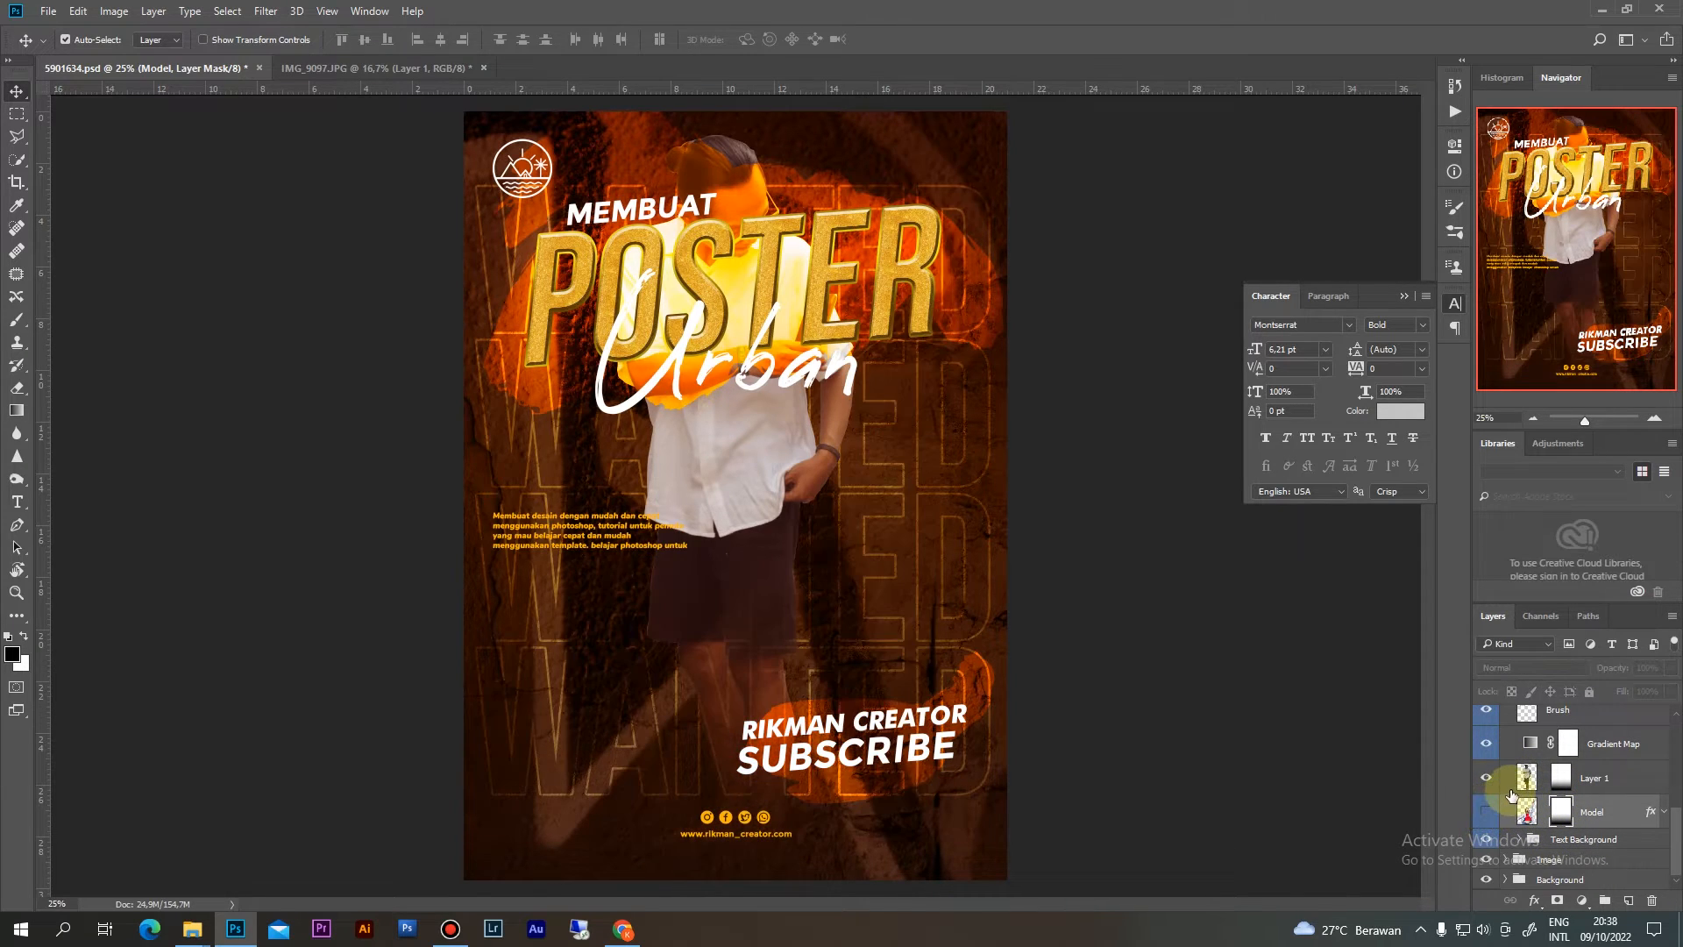
Clip the Gradient Map adjustment to the man's layer, Layer 1
left_click(1600, 752)
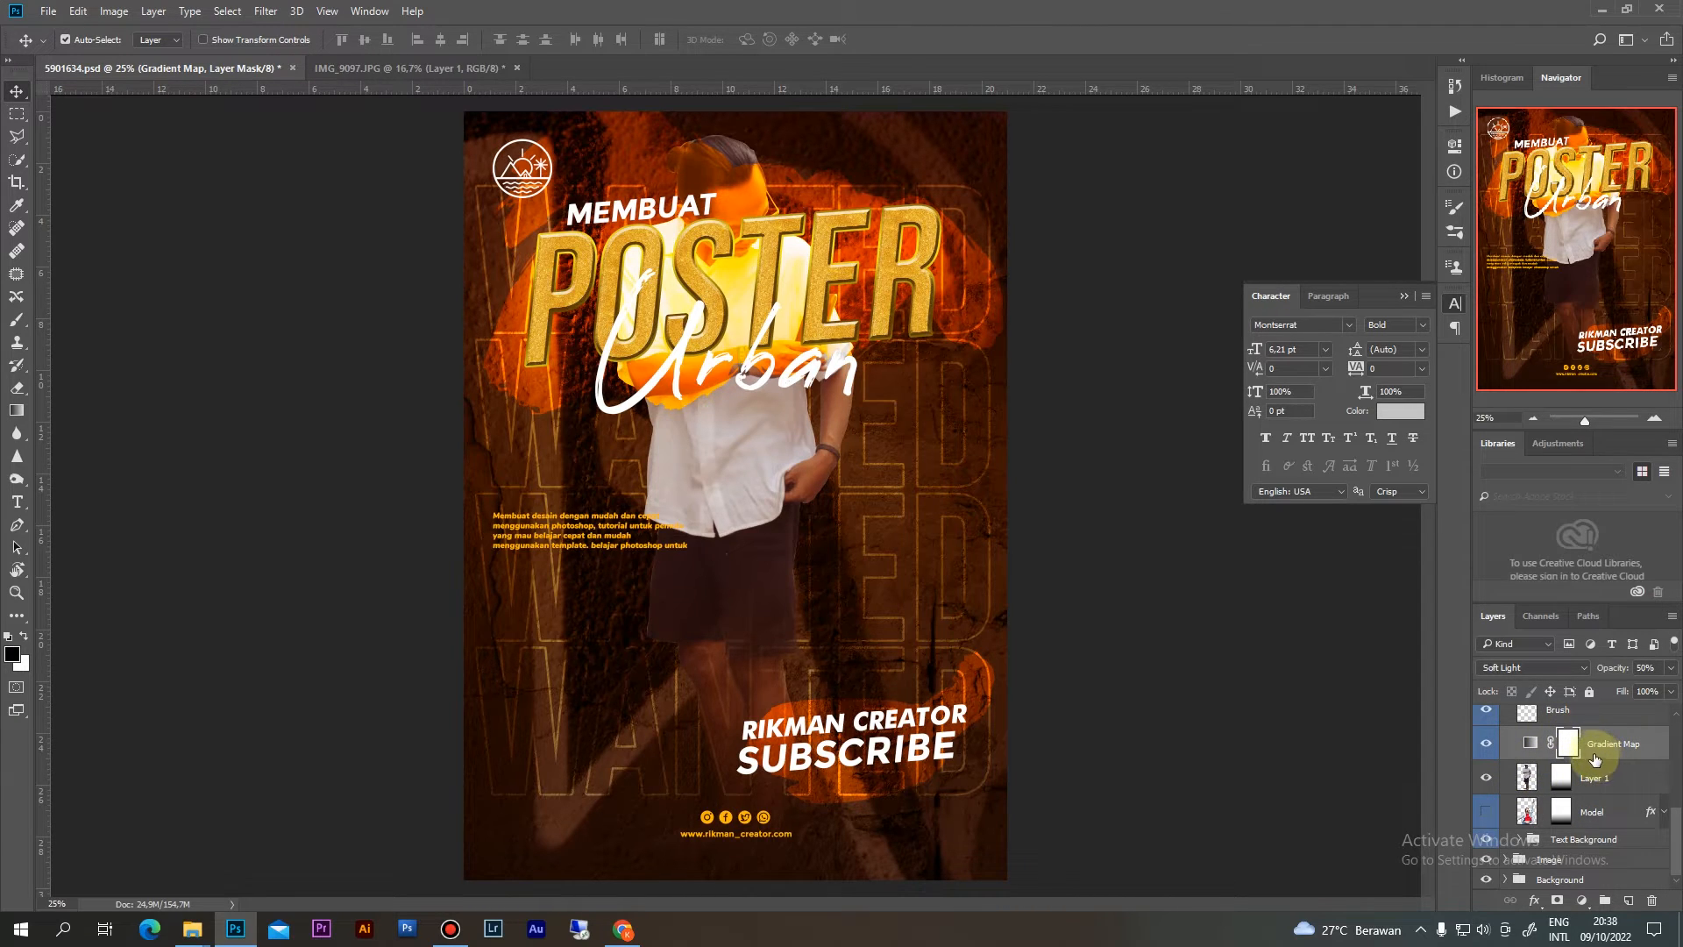
right_click(1599, 746)
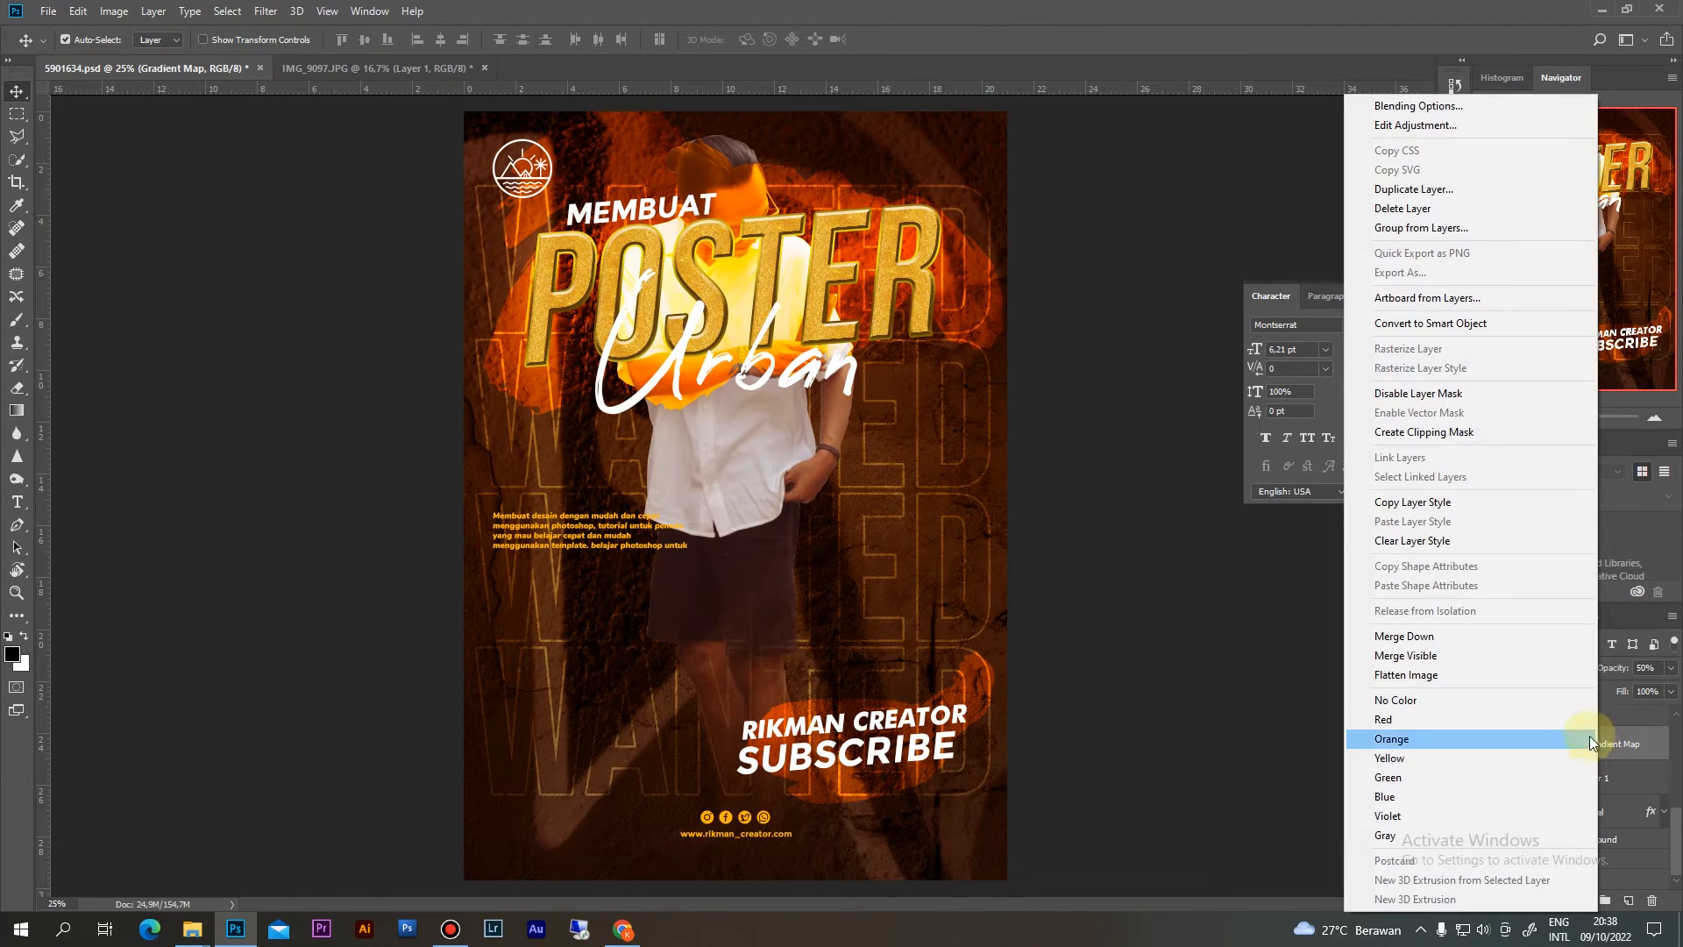
left_click(1441, 433)
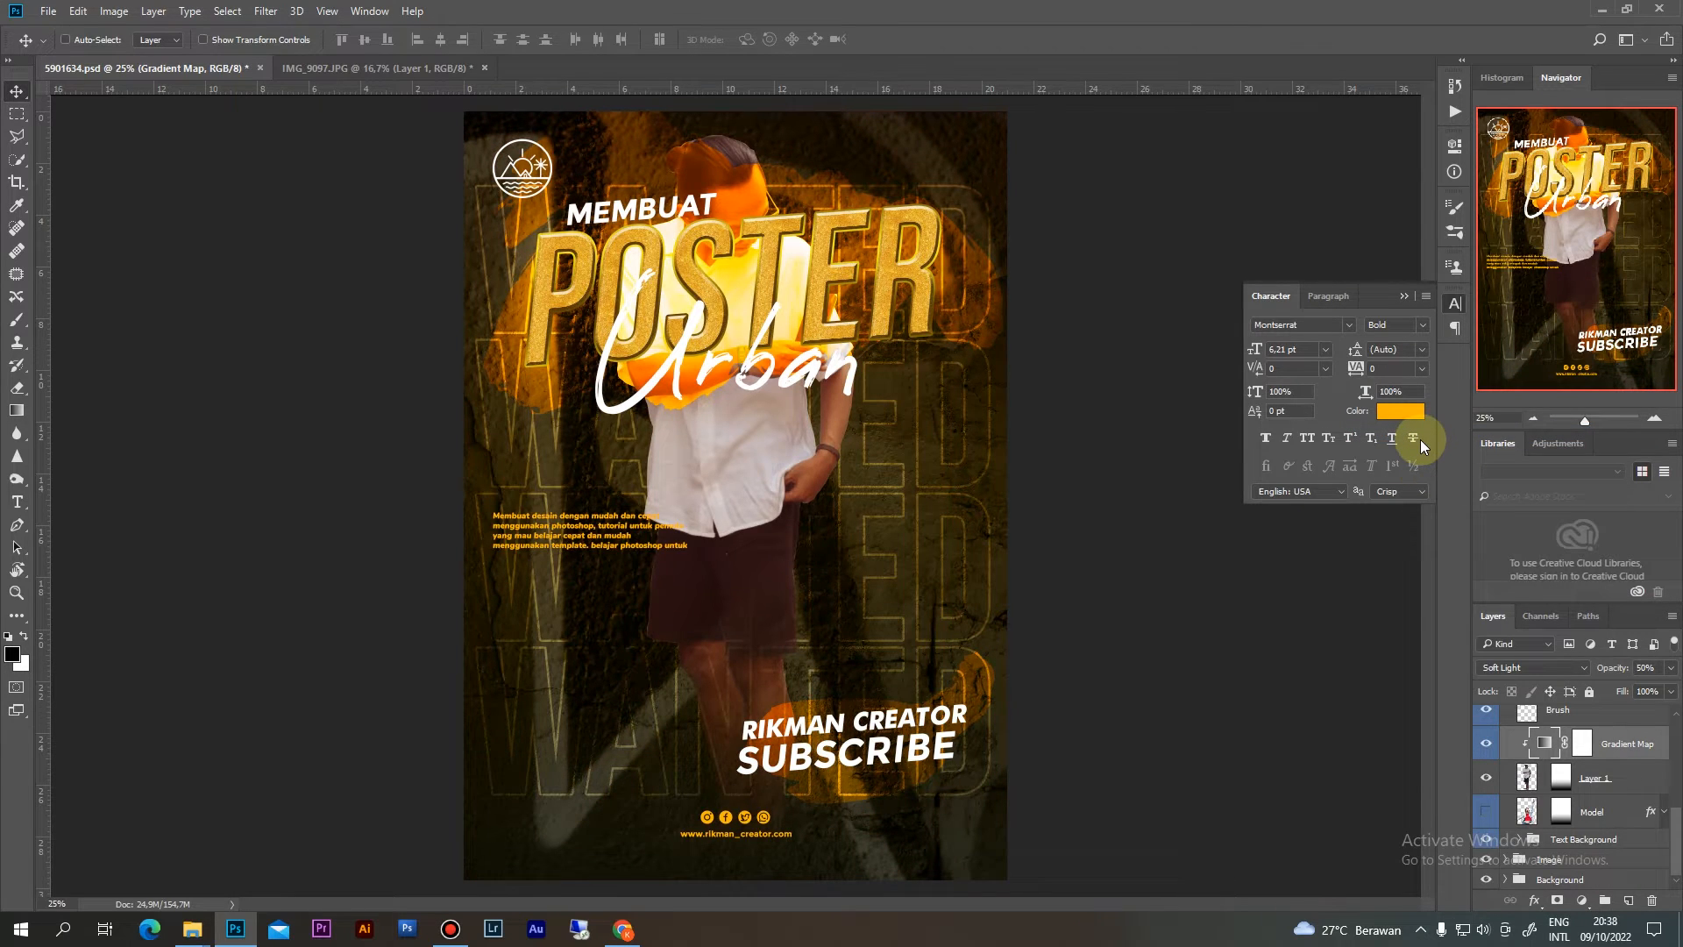
Enlarge the man on Layer 1 proportionally to about 166% and place him lower, with his head just below the title
key("ctrl+minus")
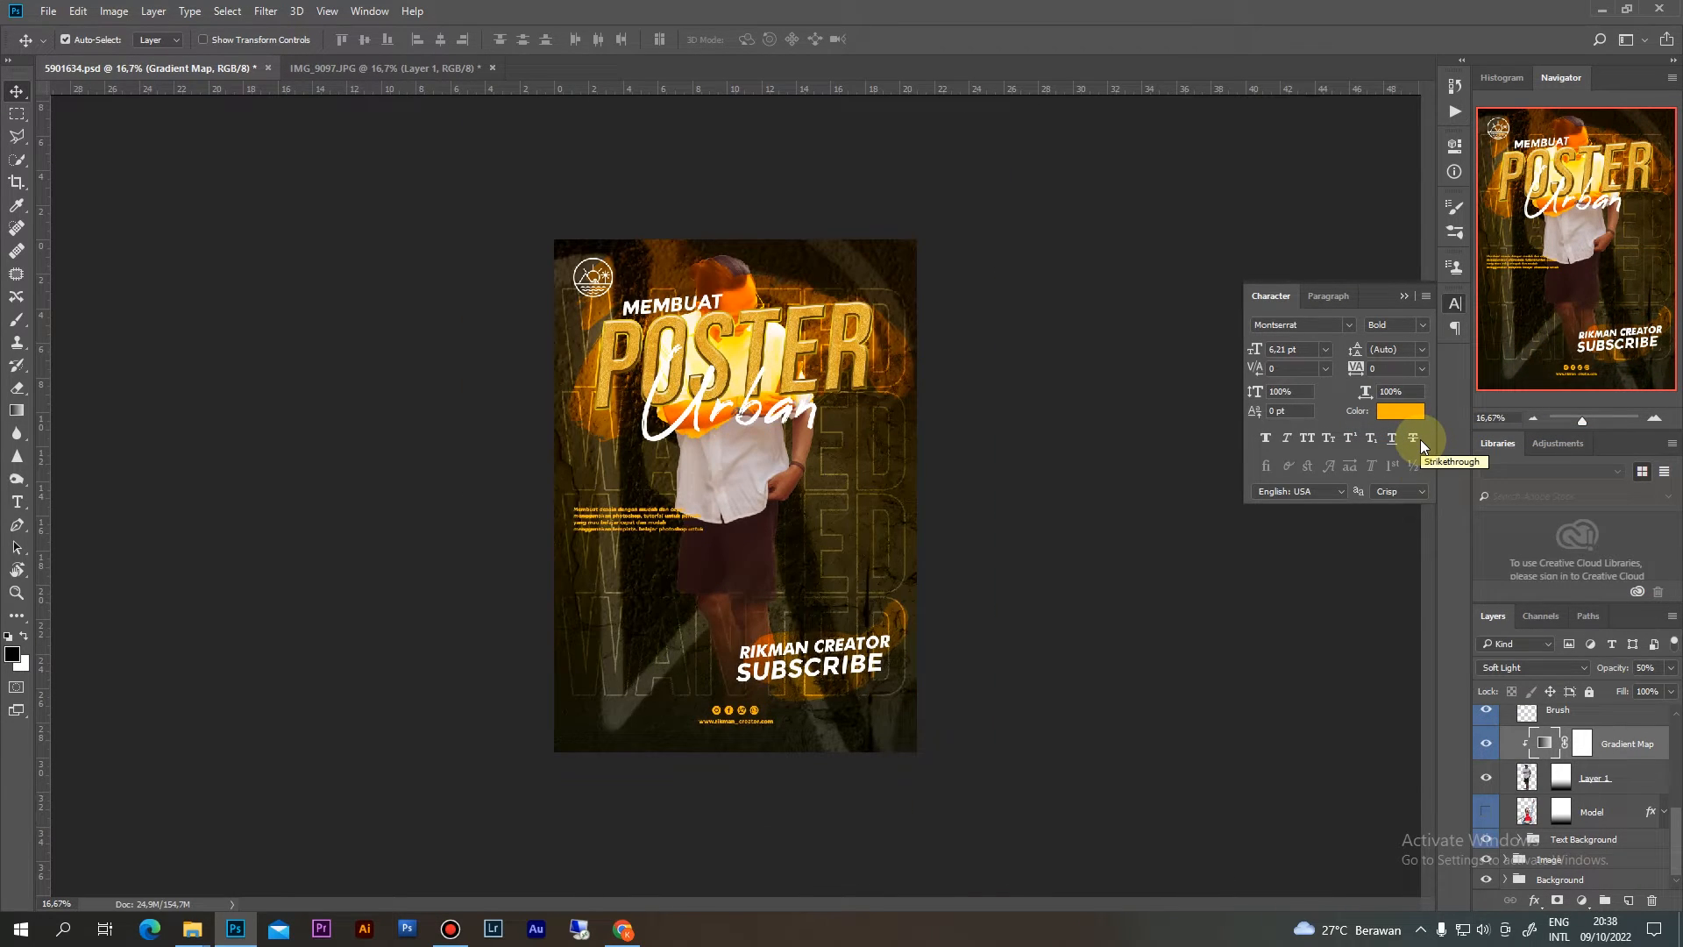
left_click(1526, 776)
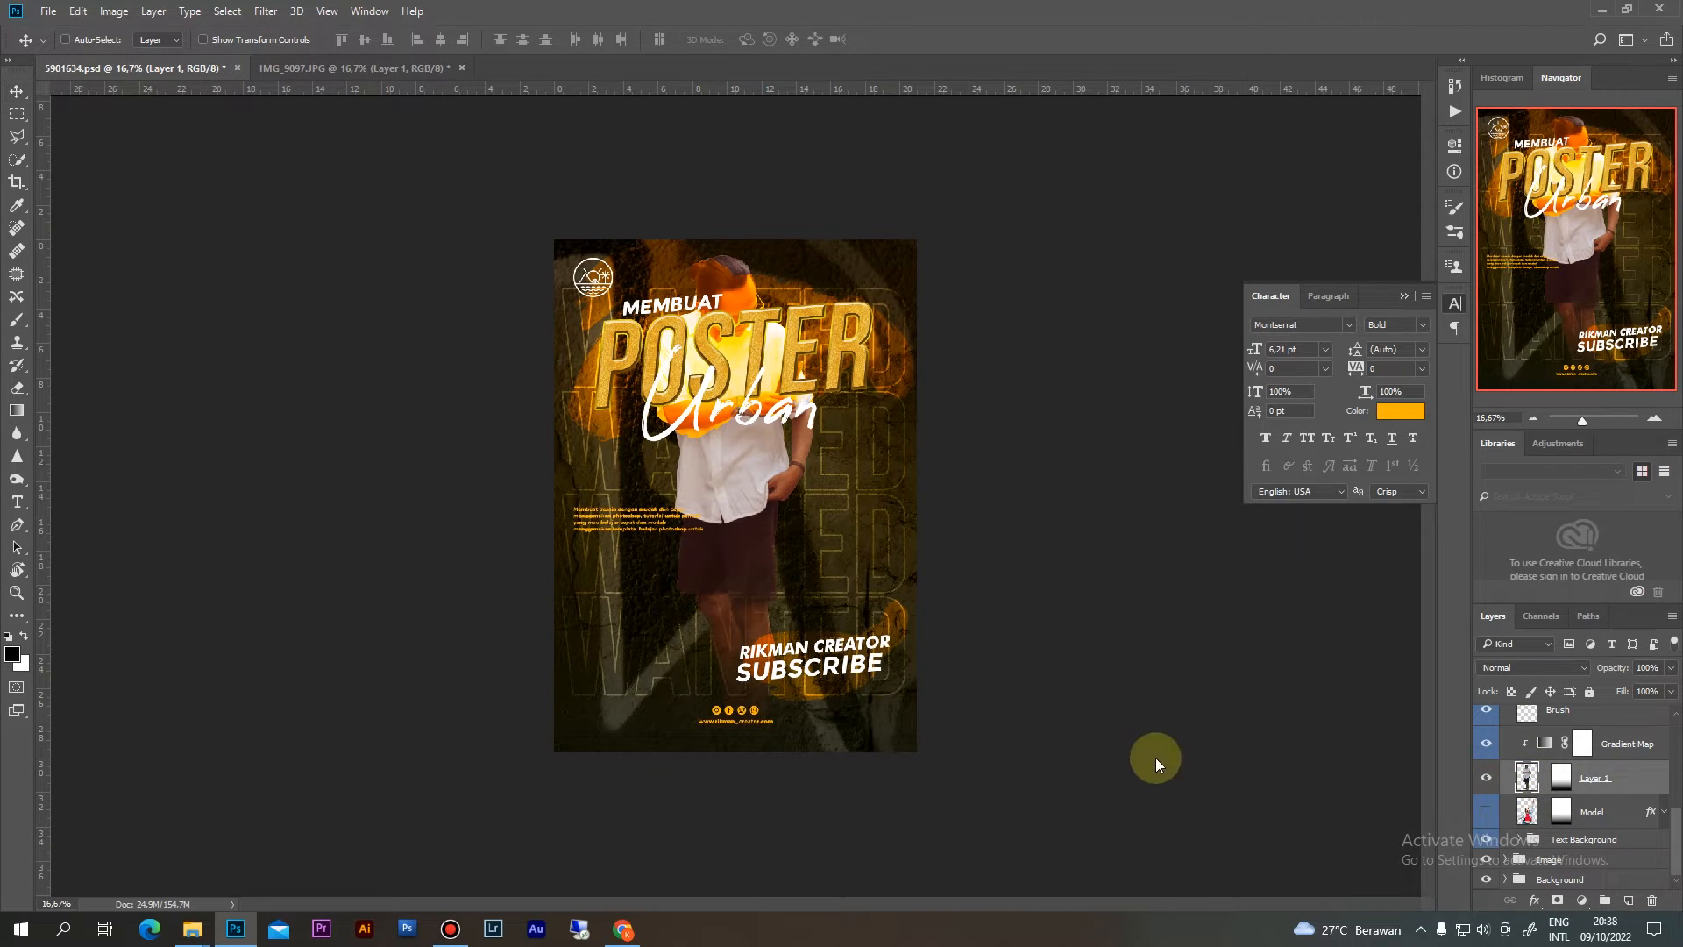
key("ctrl+t")
left_click_drag(793, 594, 784, 739)
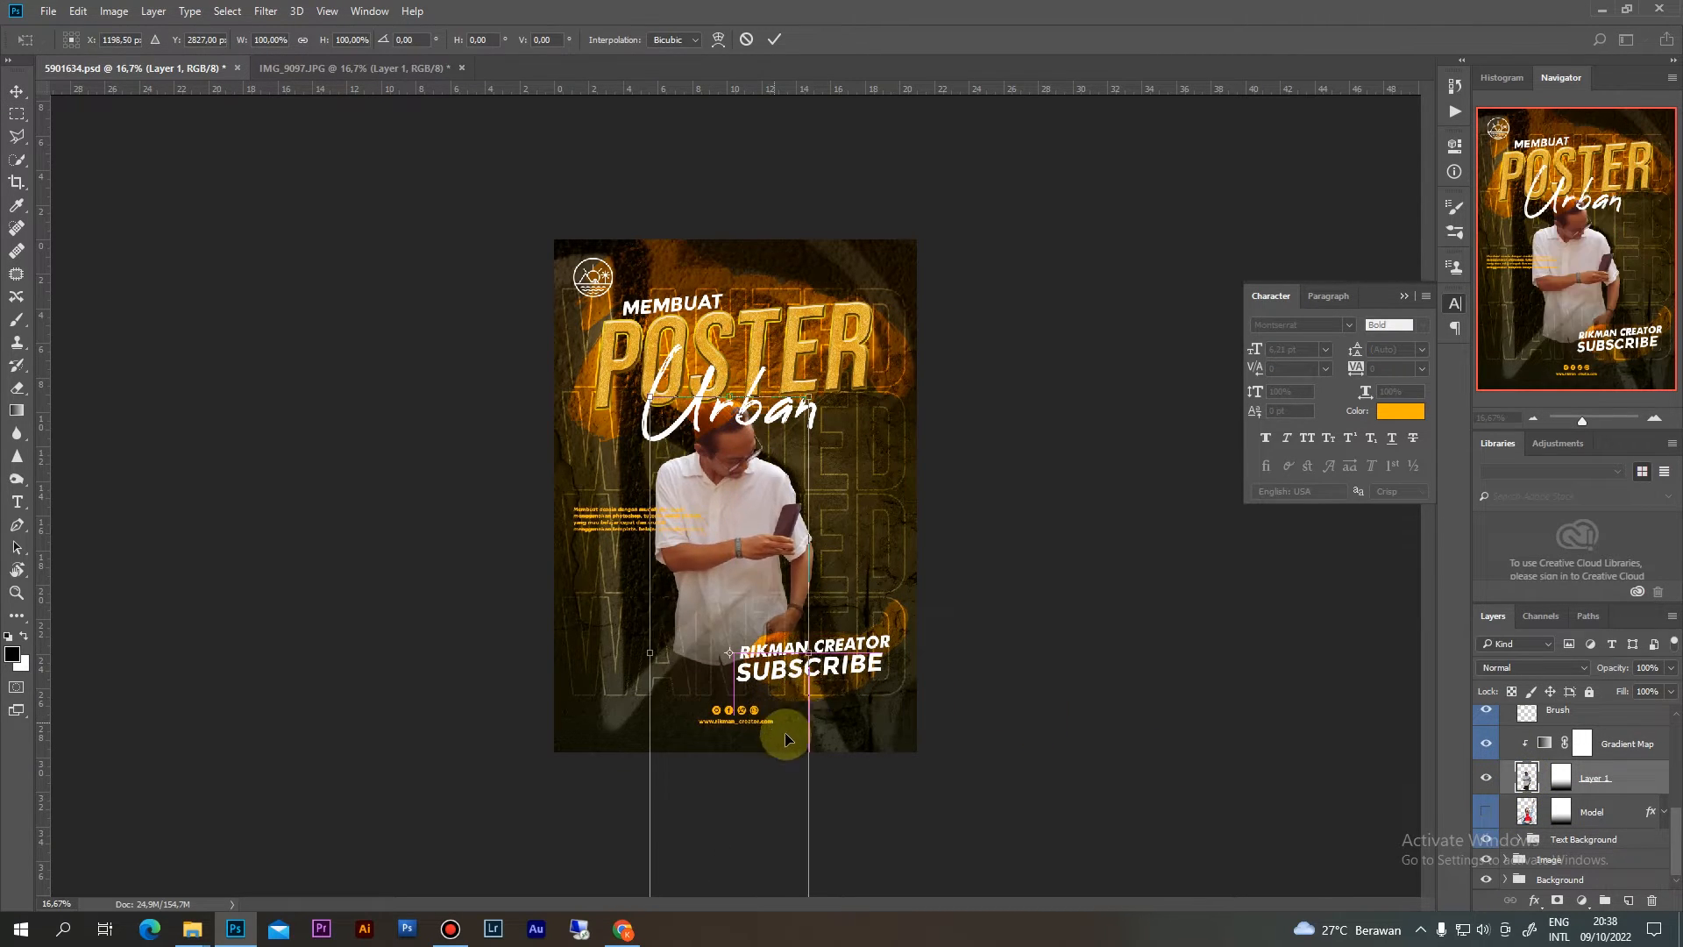
left_click_drag(808, 396, 912, 270)
left_click_drag(762, 538, 777, 683)
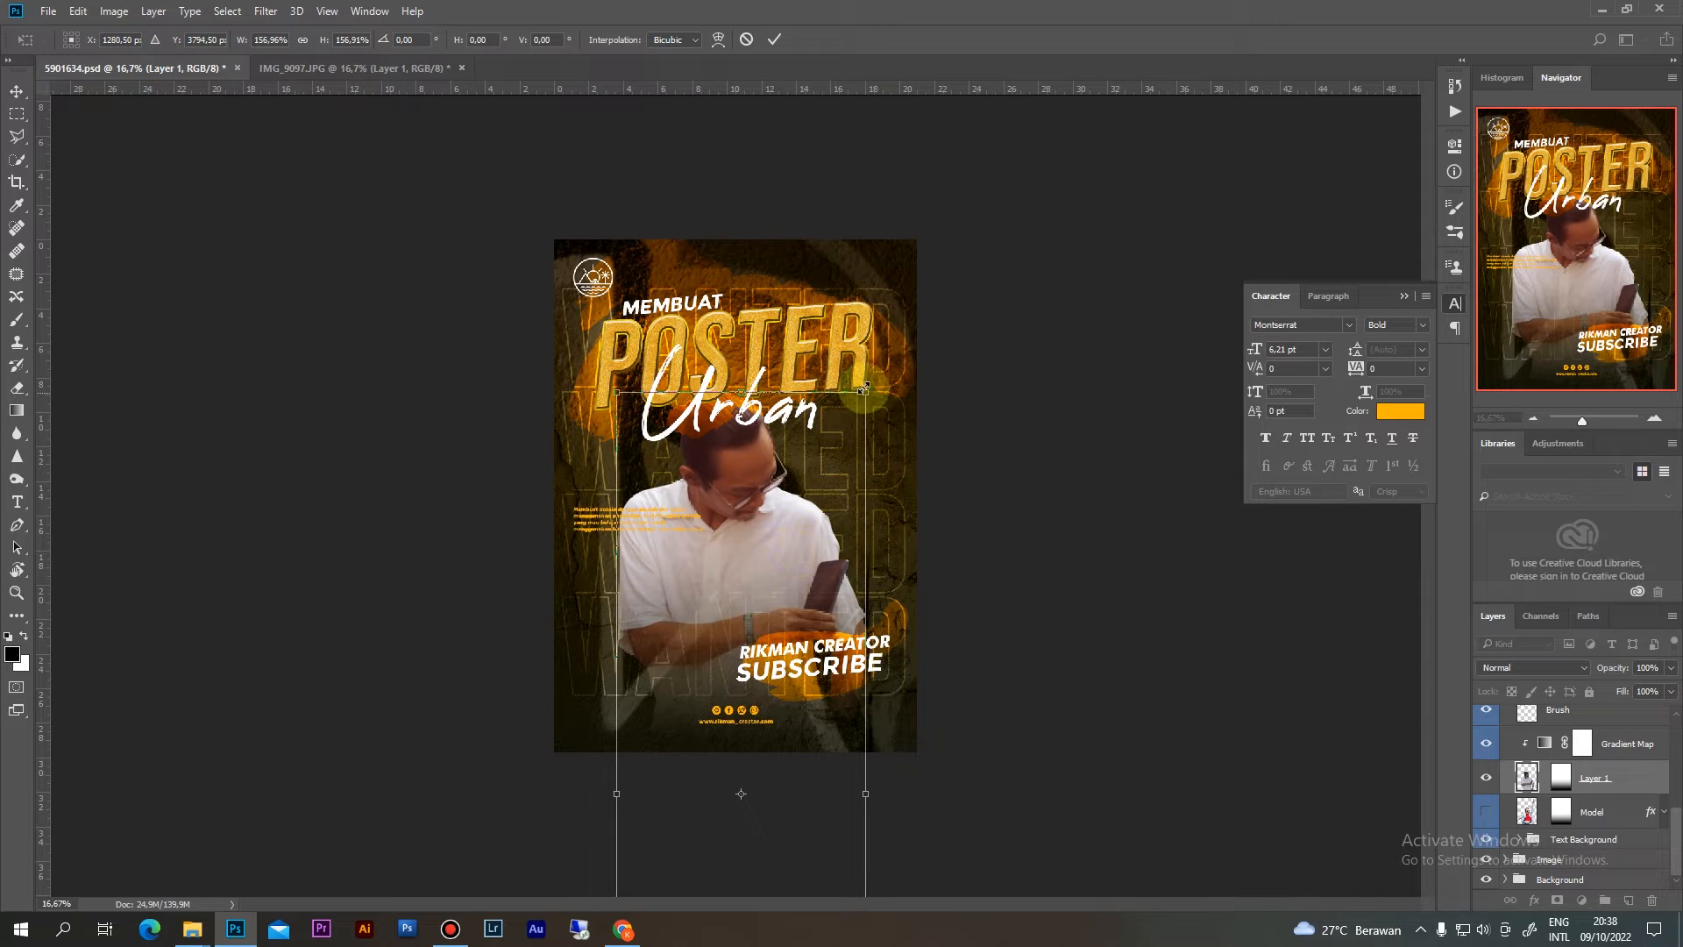
left_click_drag(869, 387, 874, 358)
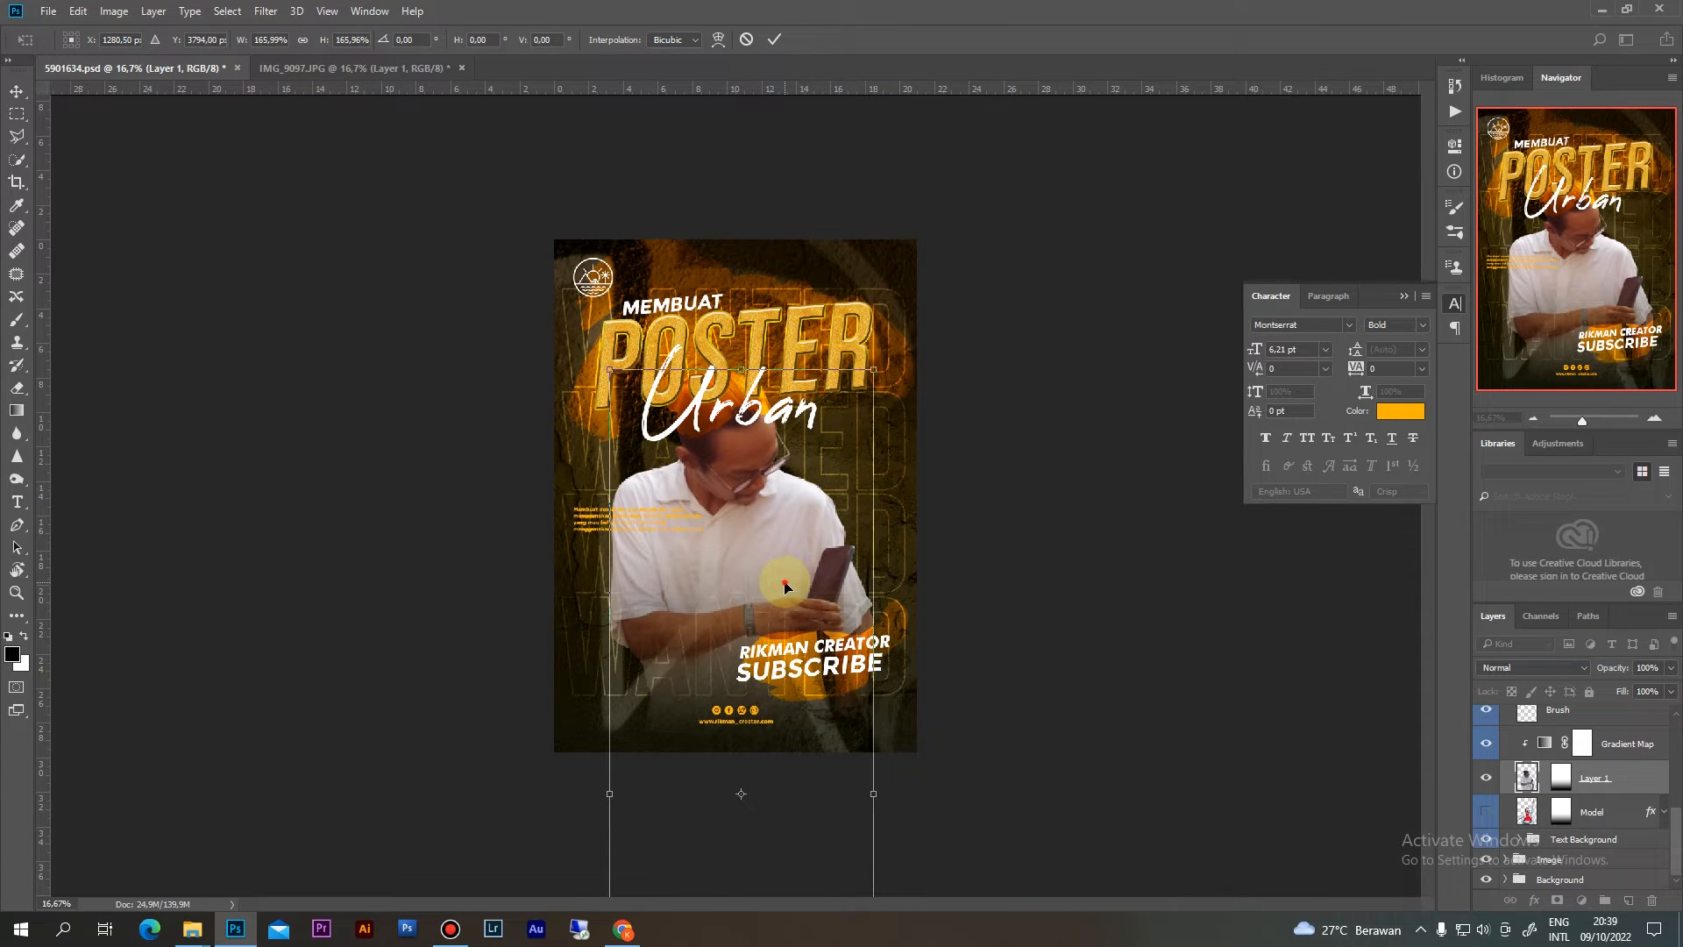
left_click_drag(783, 569, 781, 603)
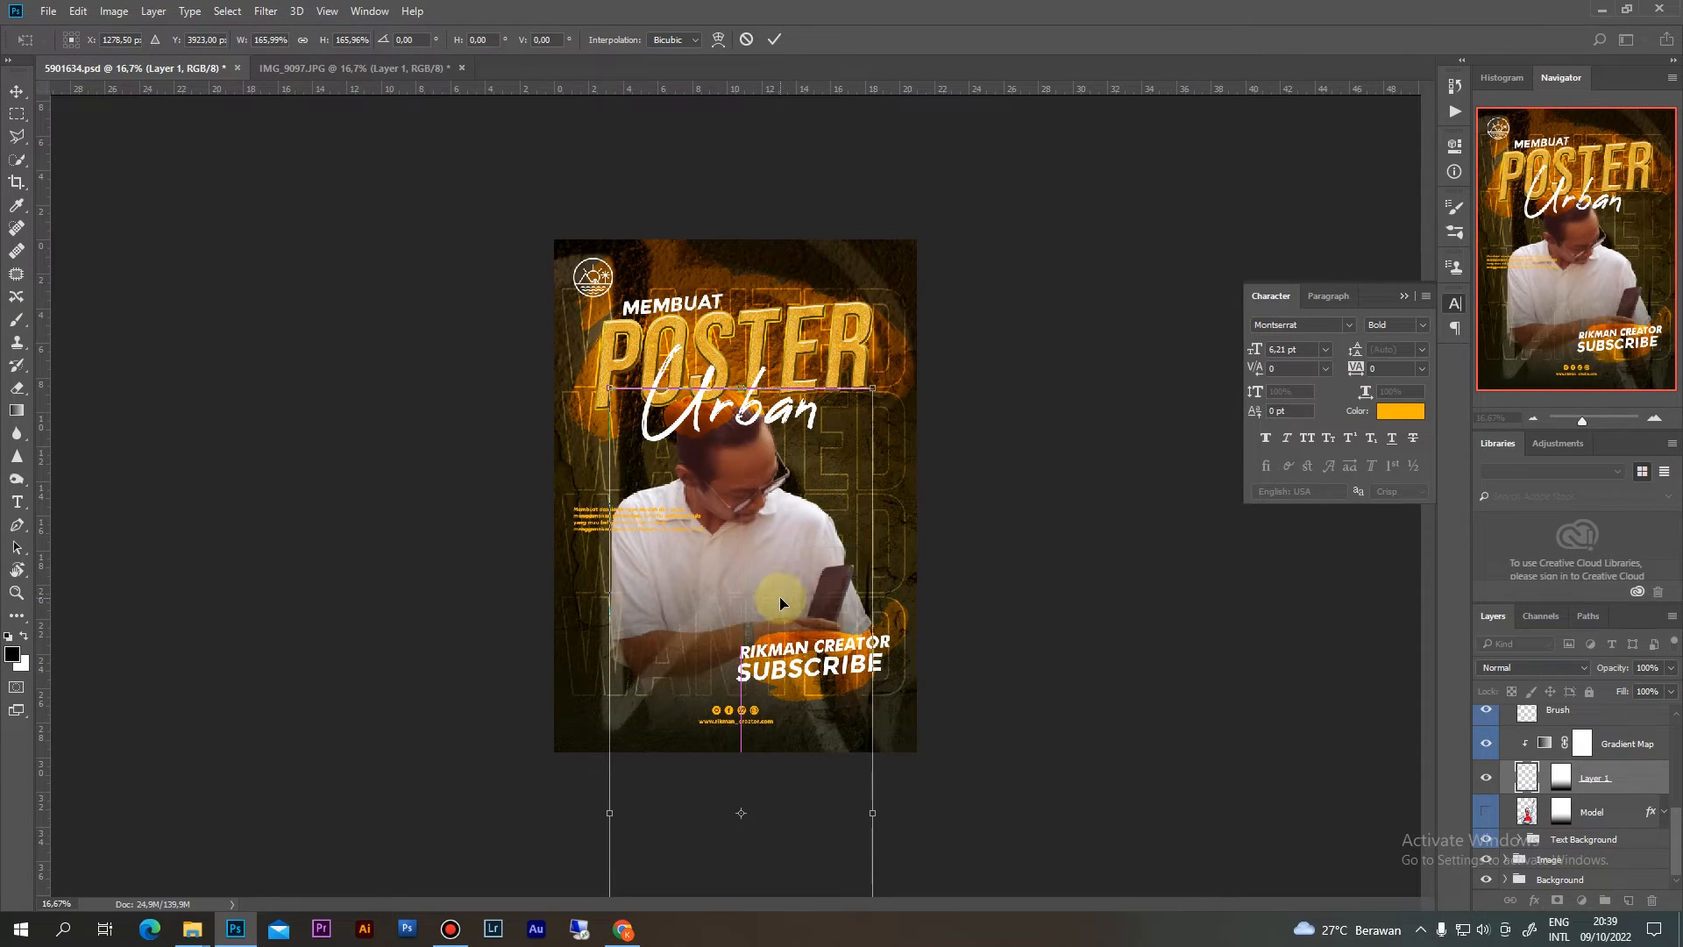
key("Return")
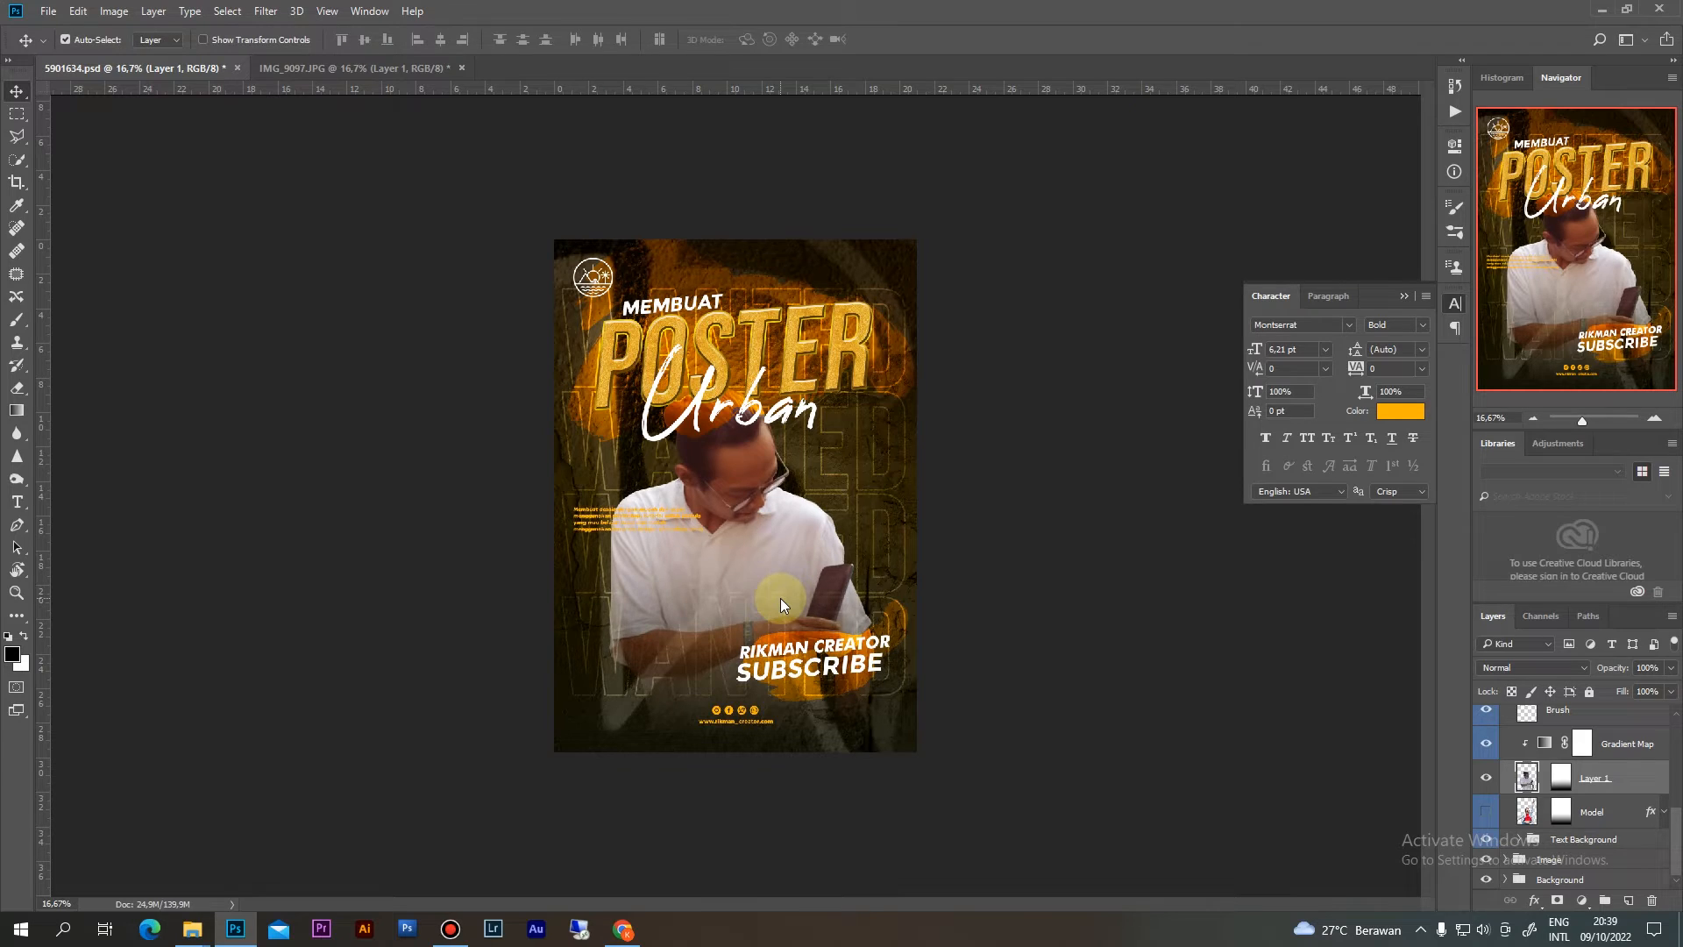
Centre the man's layer horizontally on the poster canvas and clear the selection
key("ctrl+a")
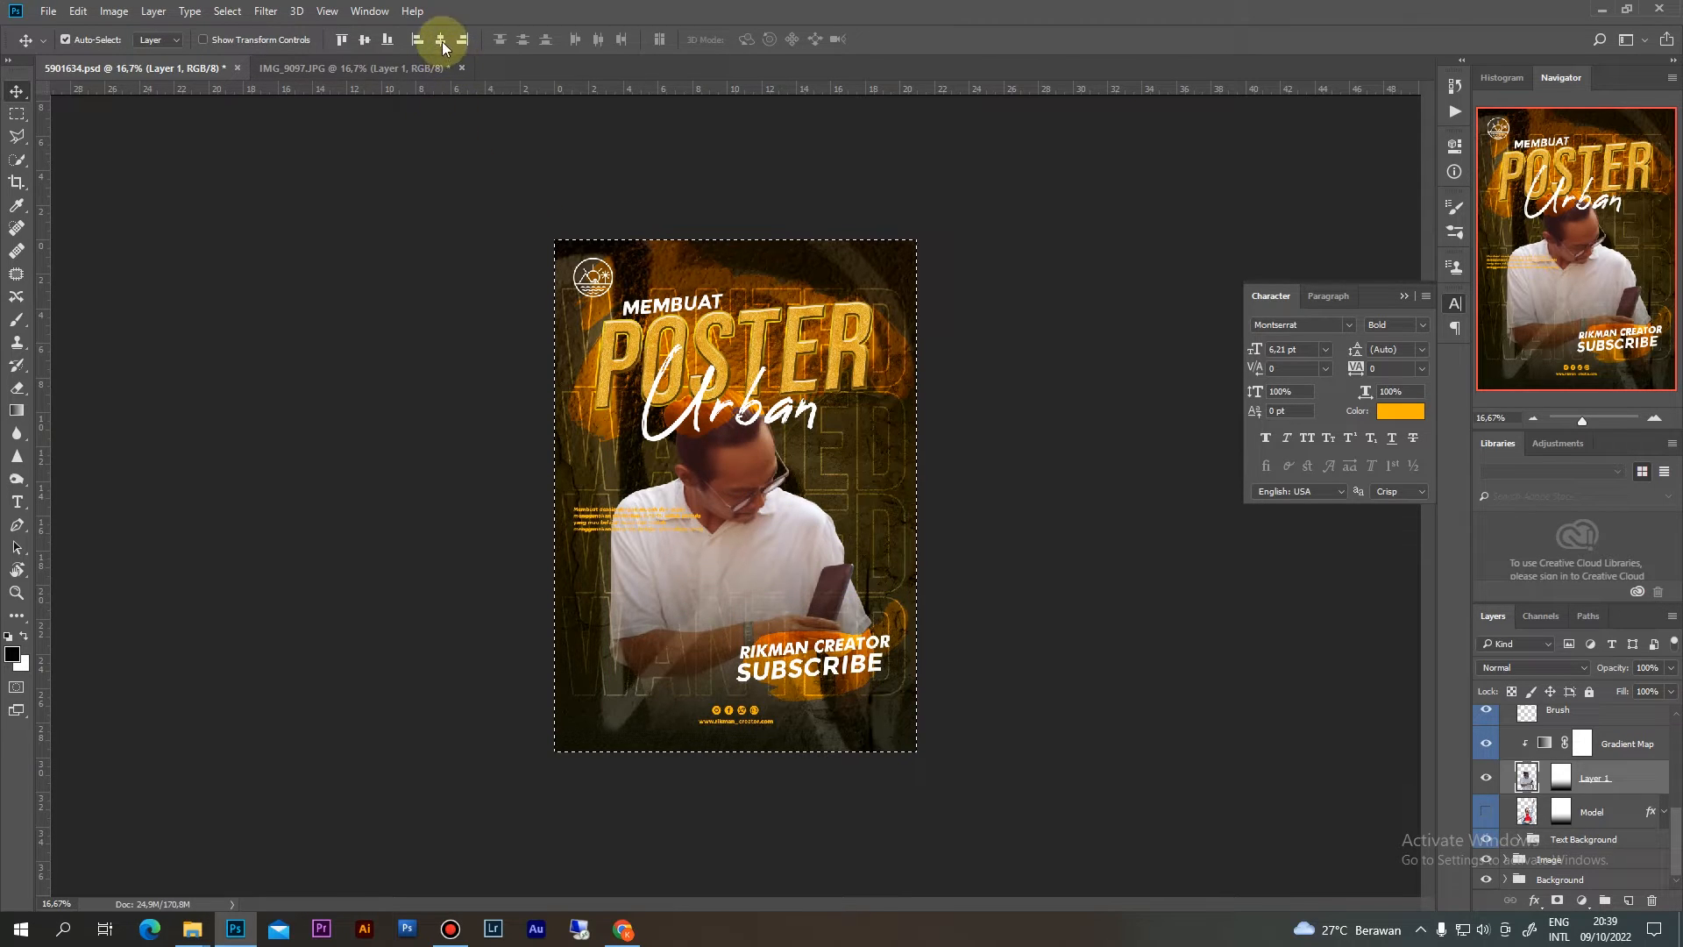
left_click(441, 41)
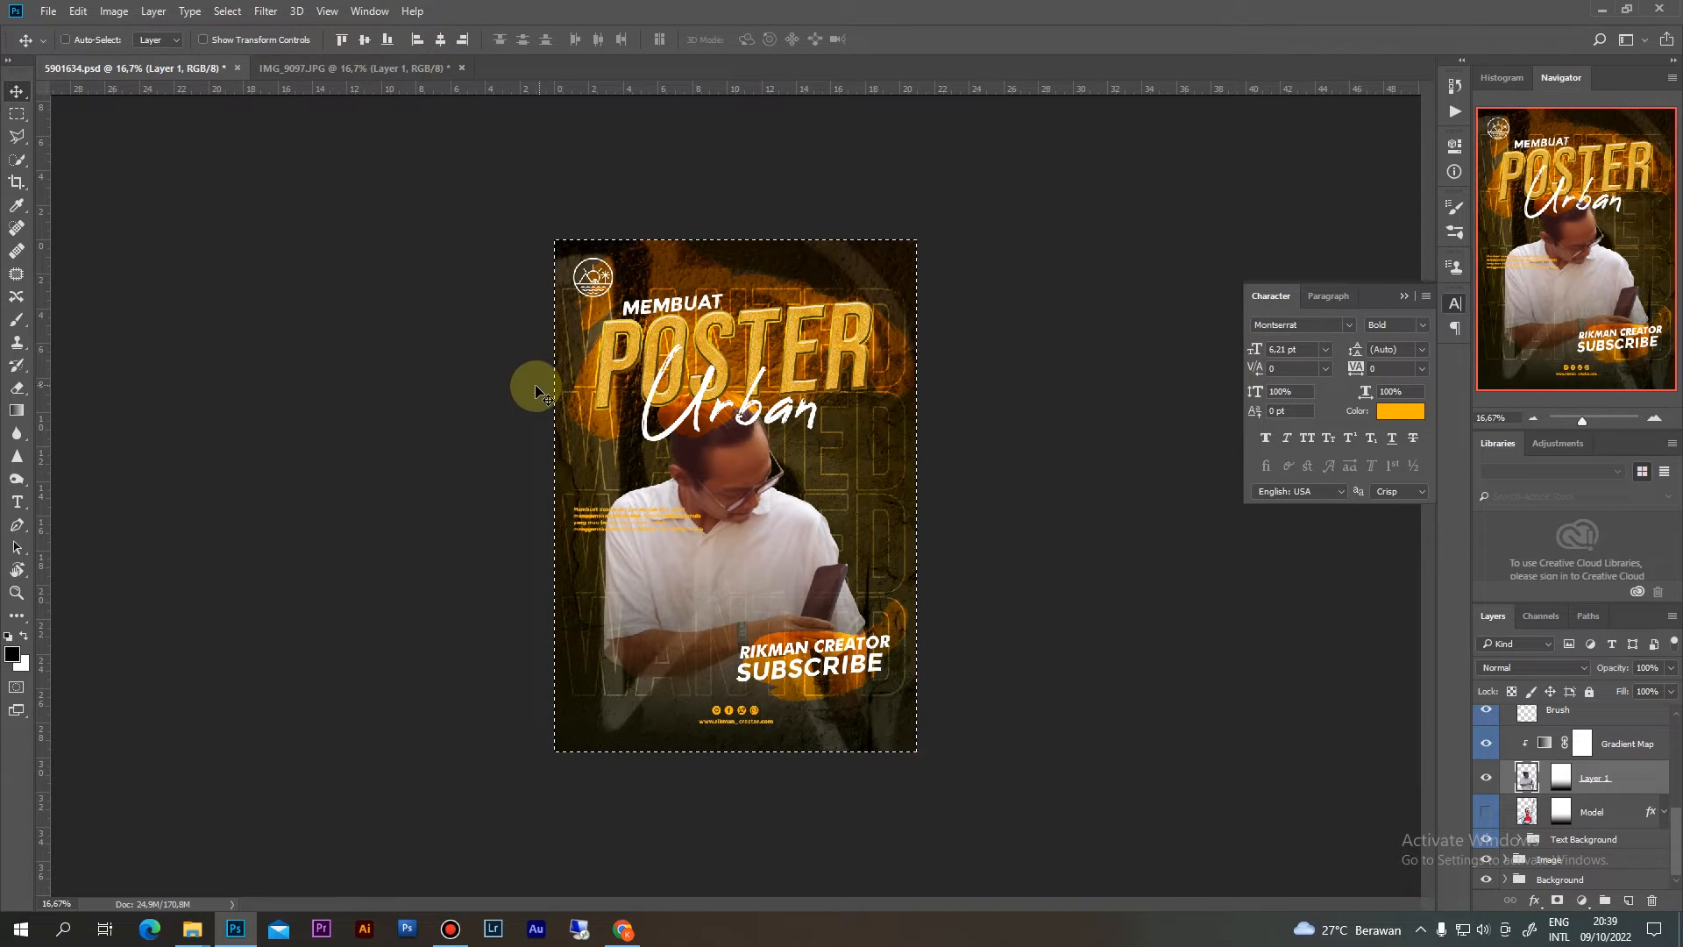
key("ctrl+d")
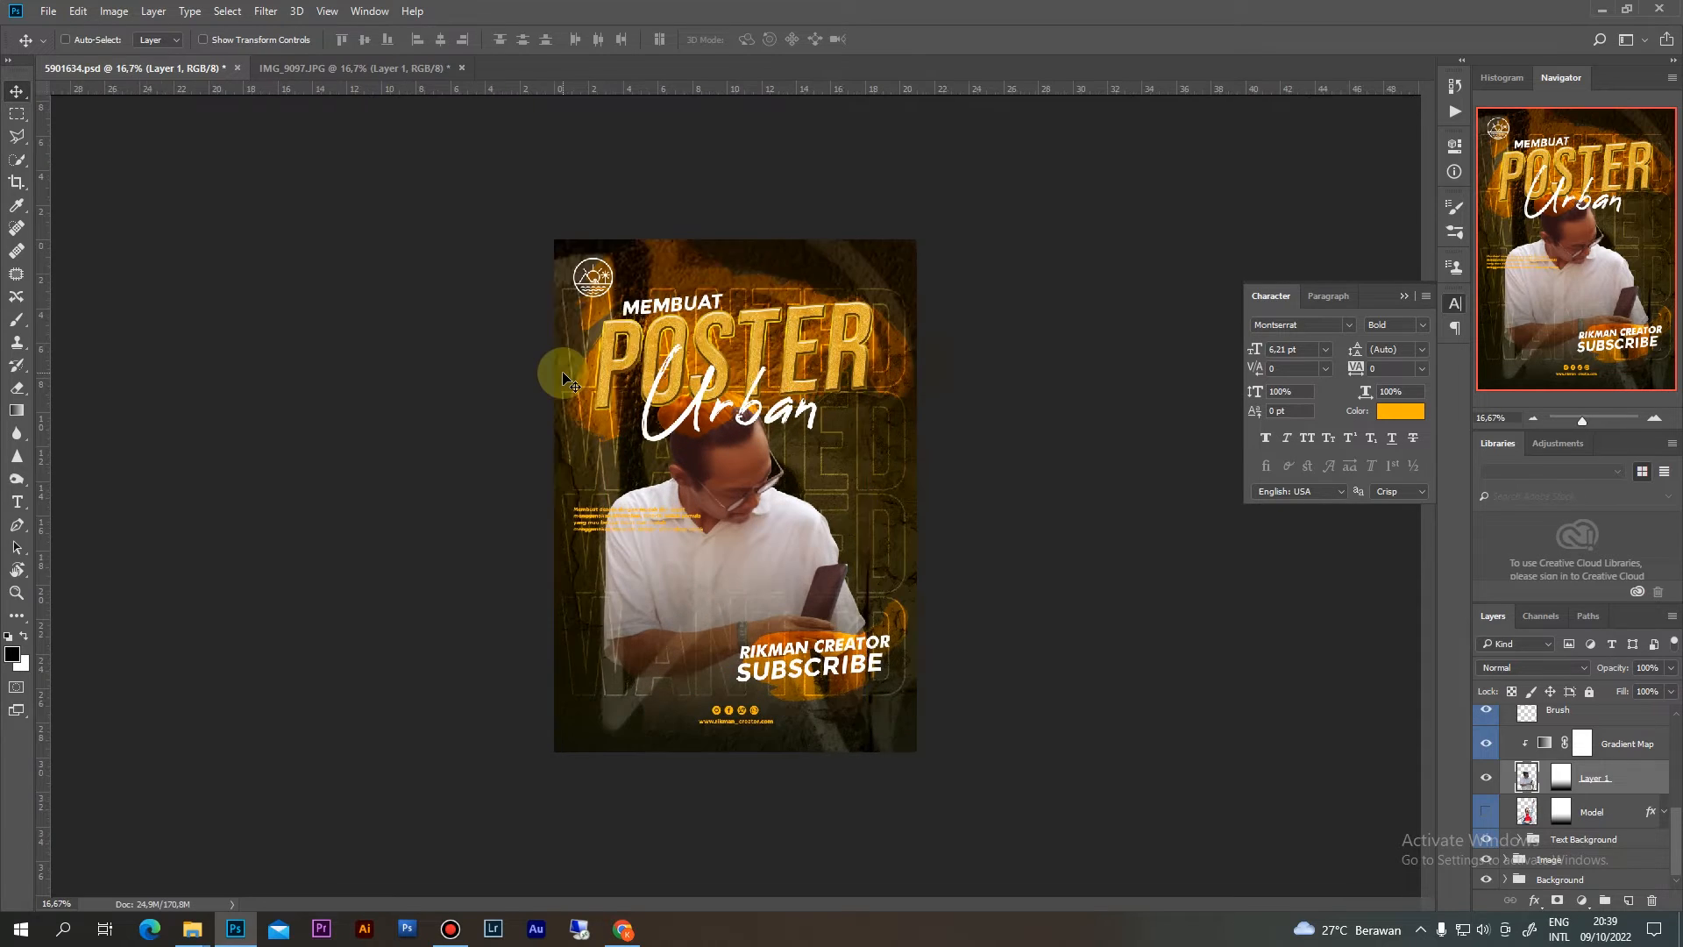
key("ctrl+plus")
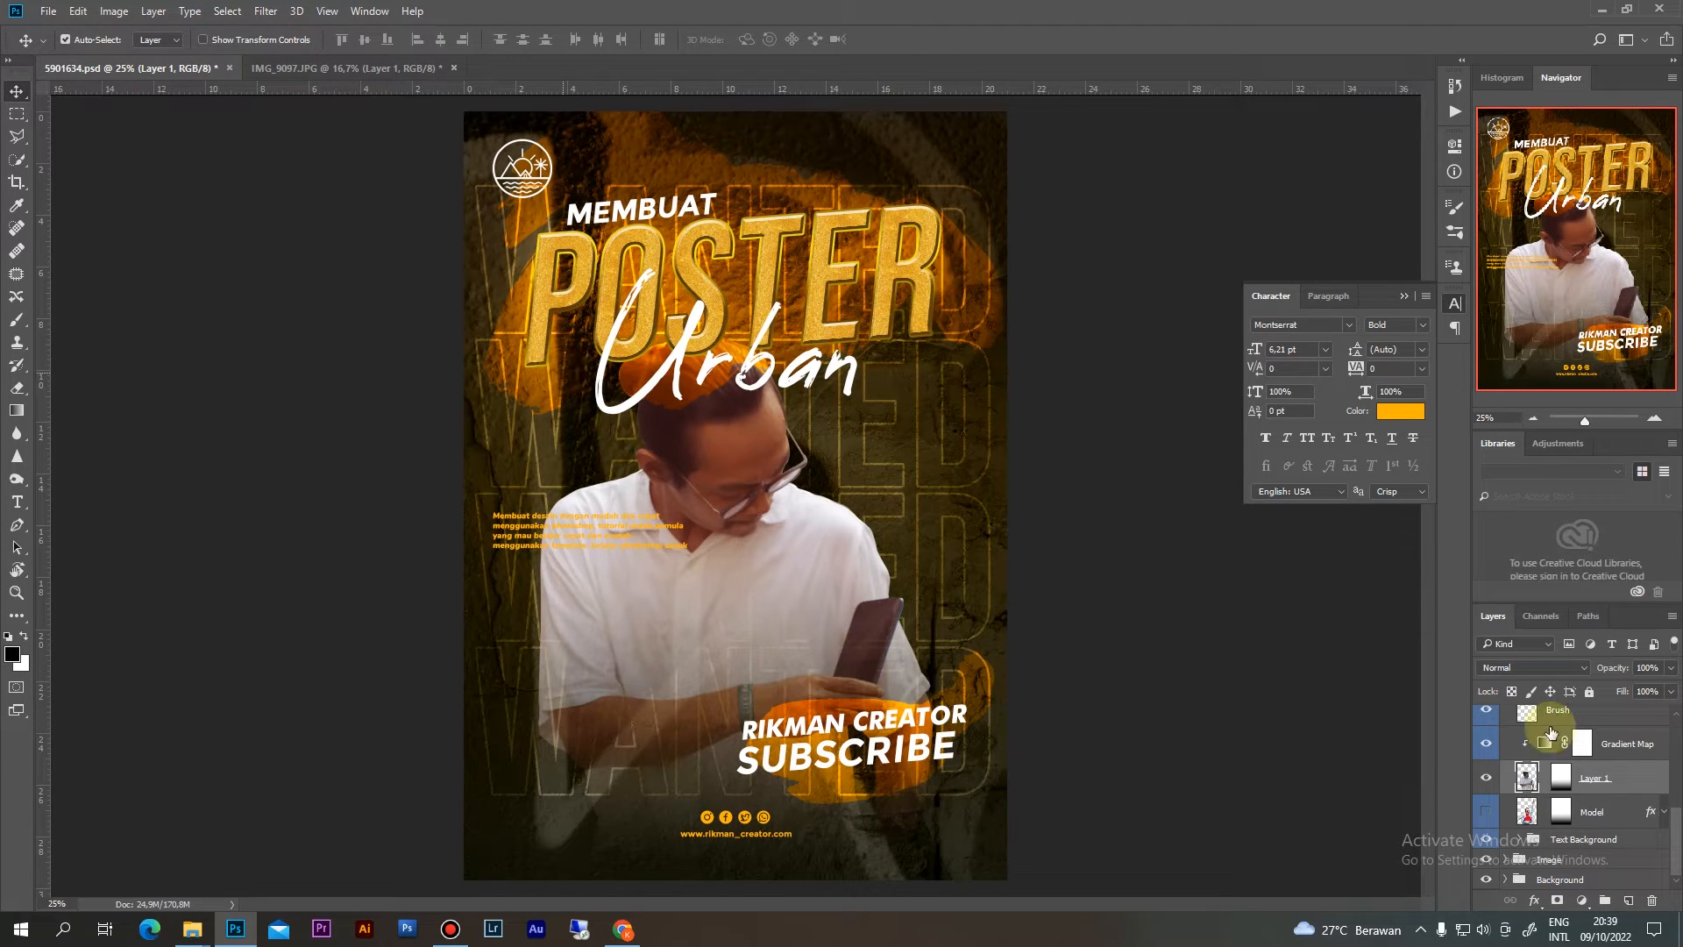
Toggle the Text Background group's visibility to check its content, leave it visible and expand the group
left_click(1487, 801)
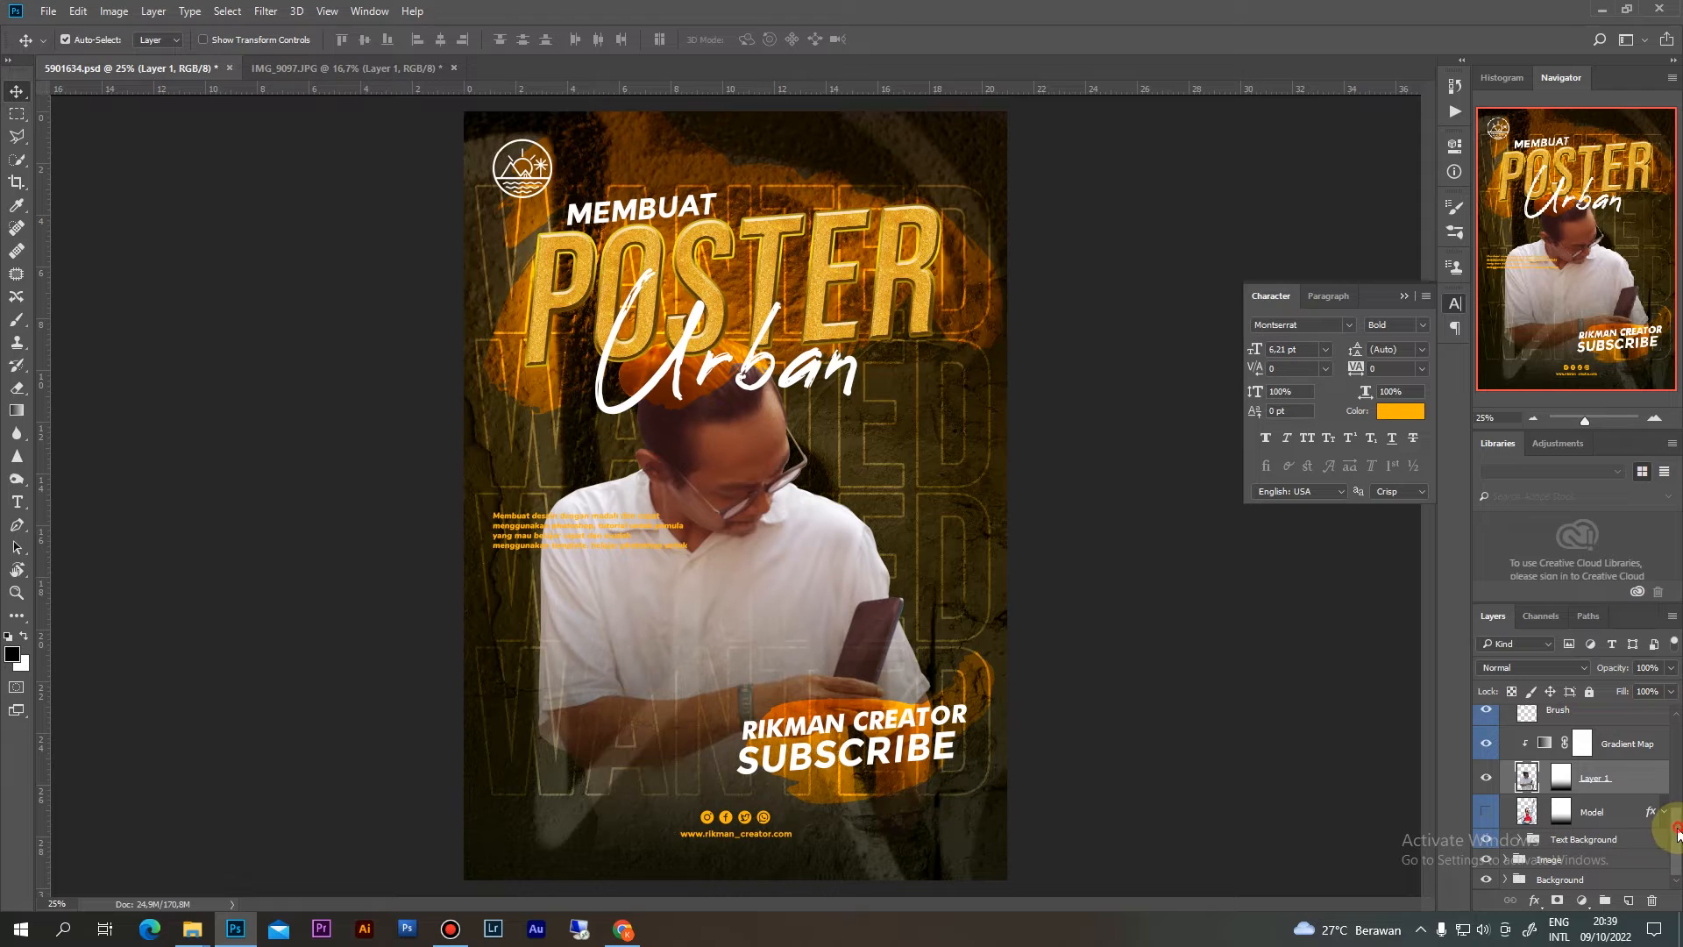
left_click(1486, 841)
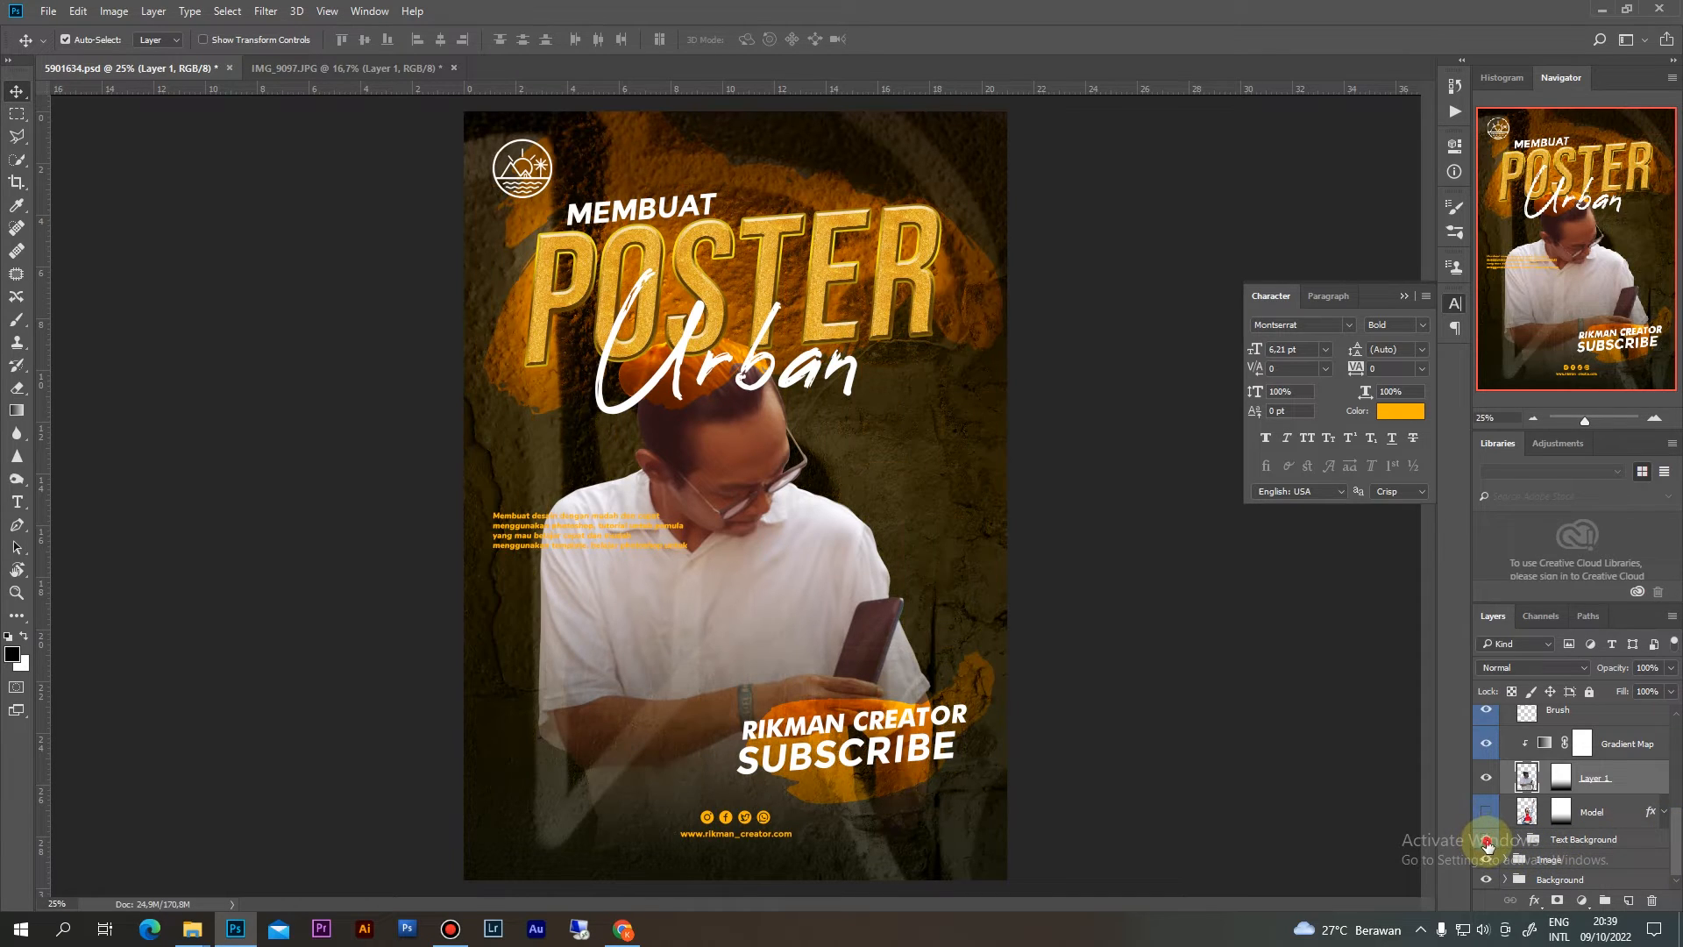
left_click(1488, 843)
left_click(1518, 842)
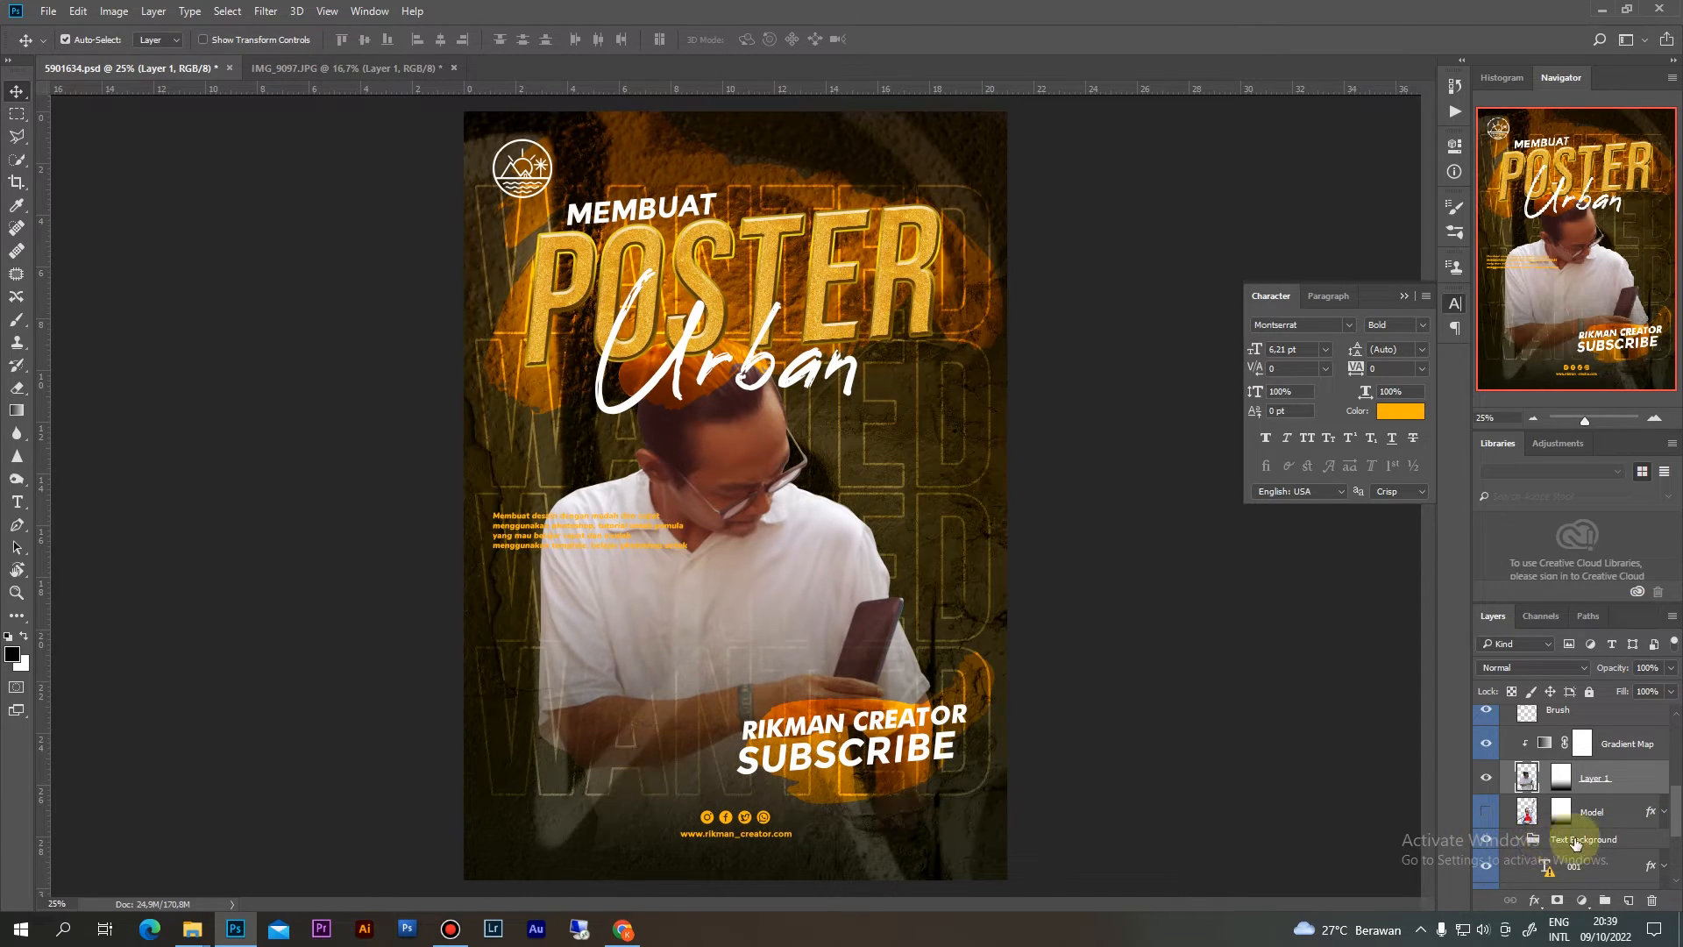
left_click_drag(1674, 814, 1675, 854)
Replace the WANTED text of layer 001 in the Text Background group with TUTORIAL, accepting the substitution of its missing font
left_click(1569, 736)
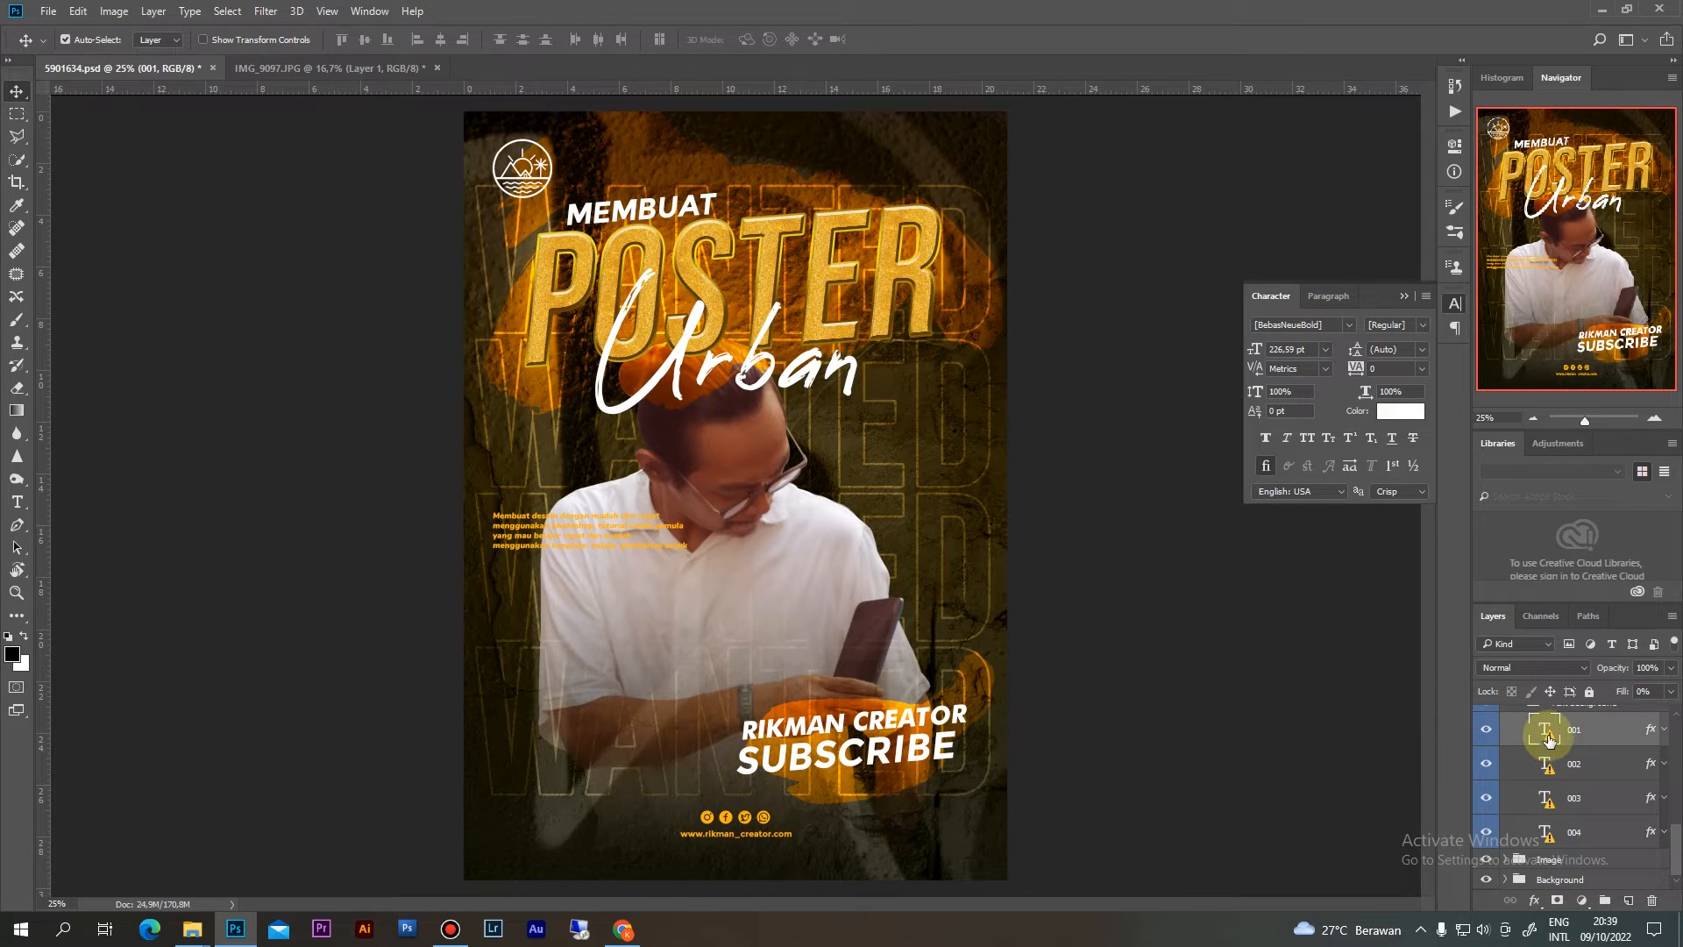
scroll(1547, 743, "up", 2)
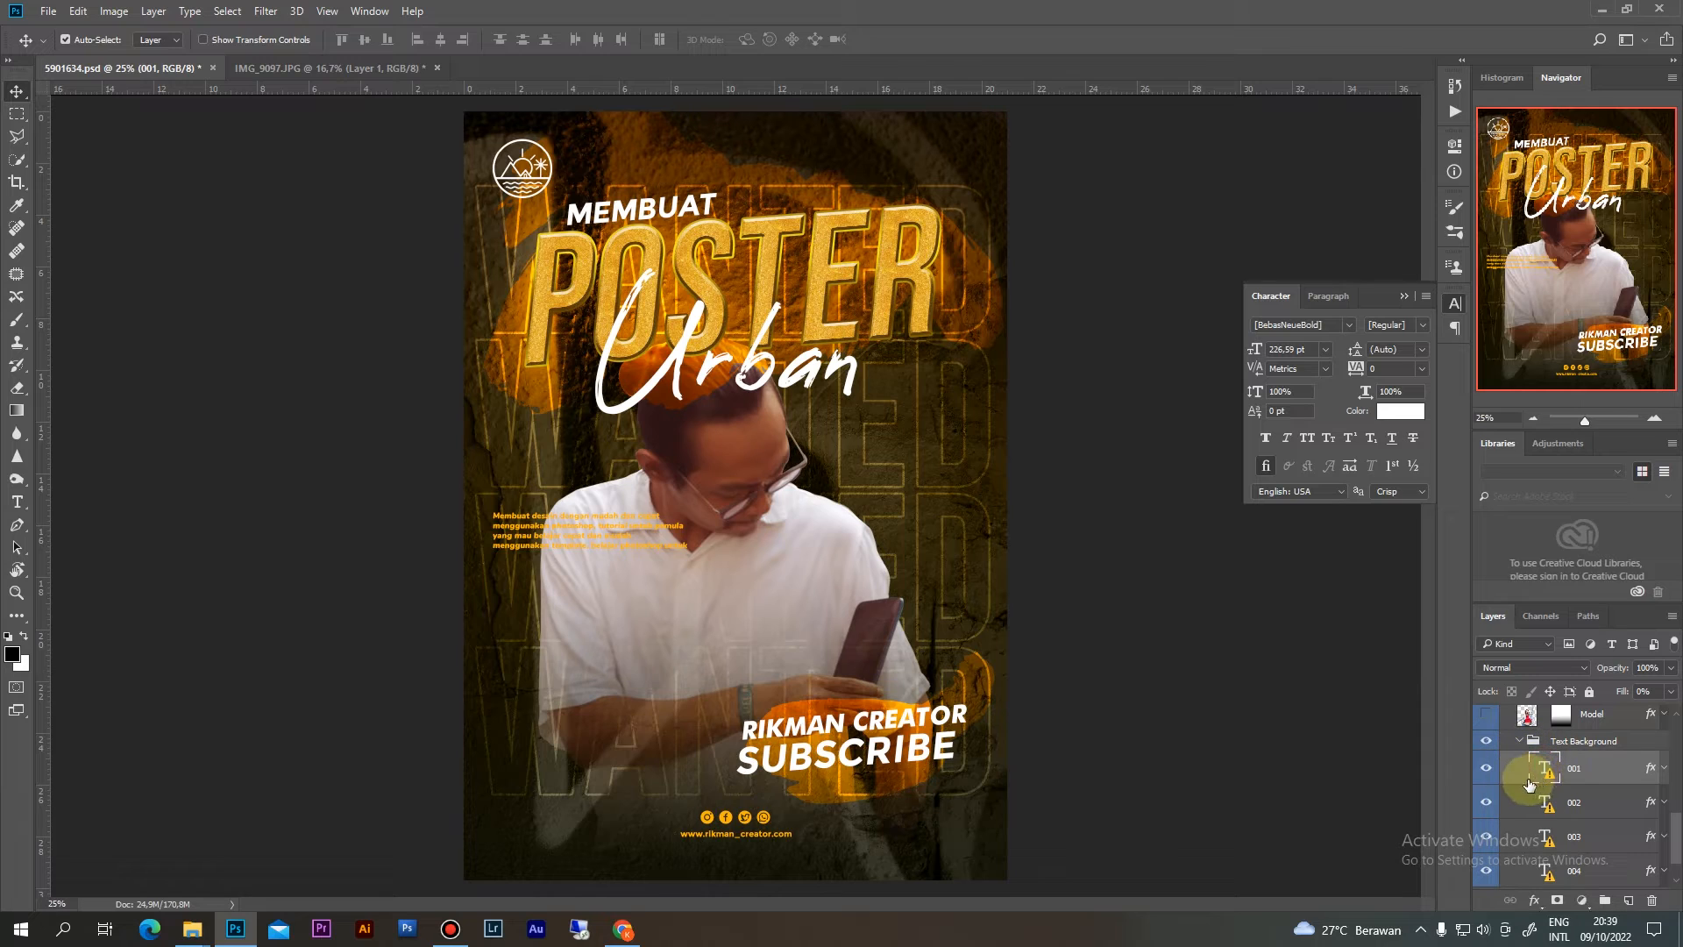
key("t")
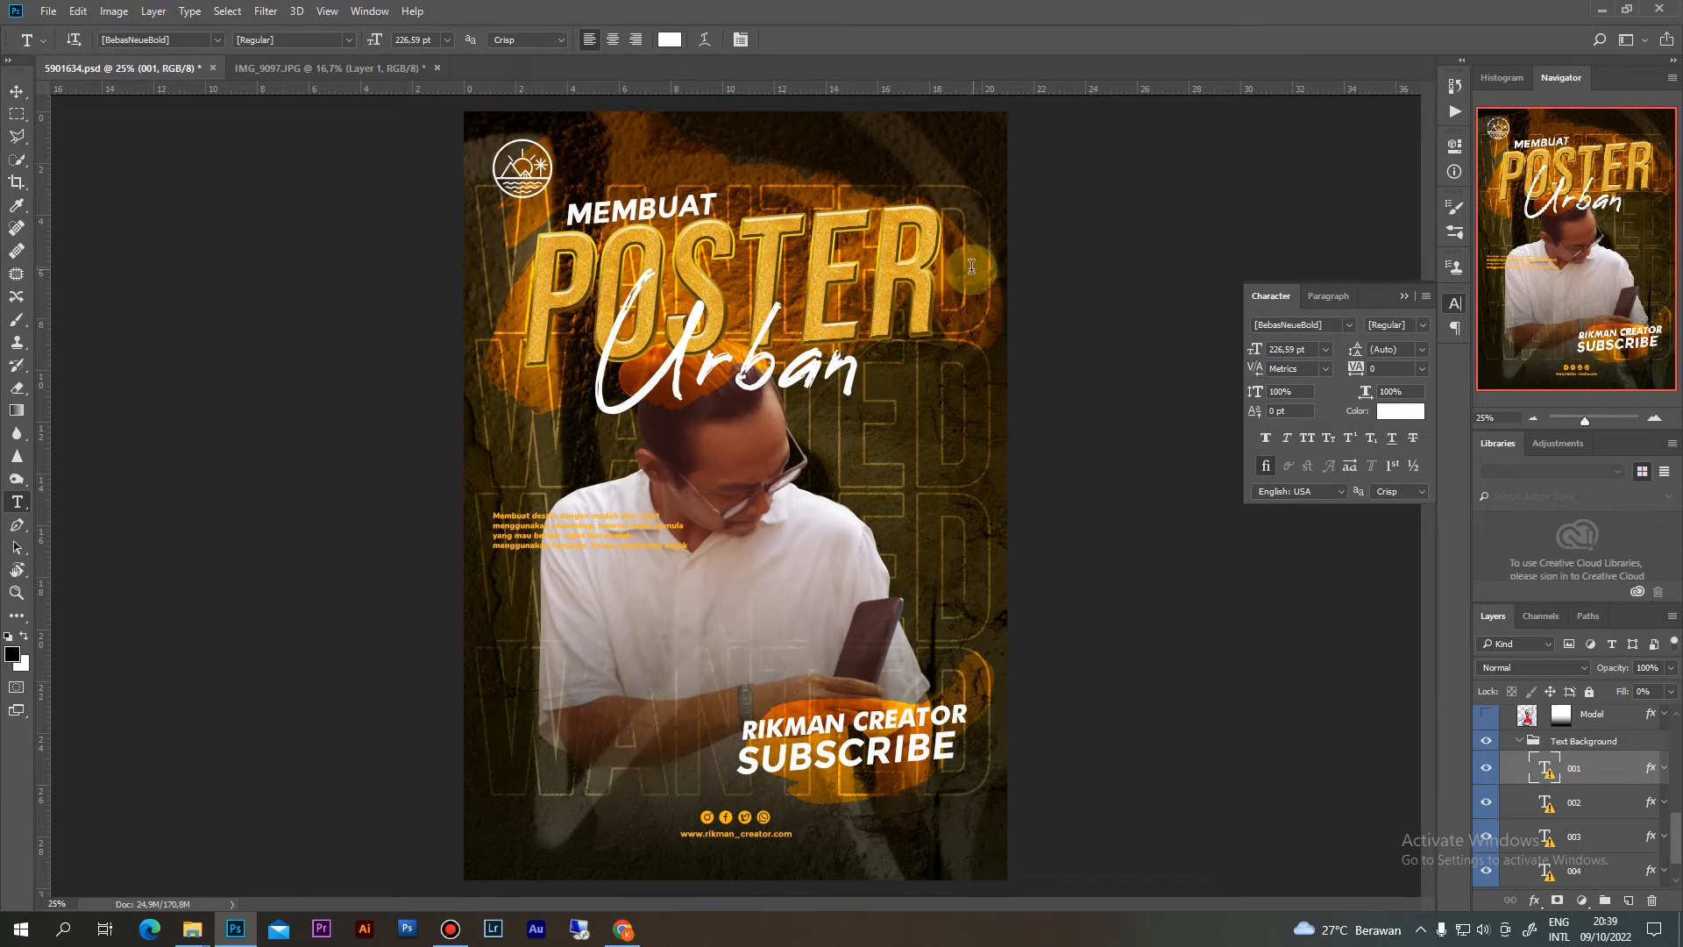
left_click(987, 219)
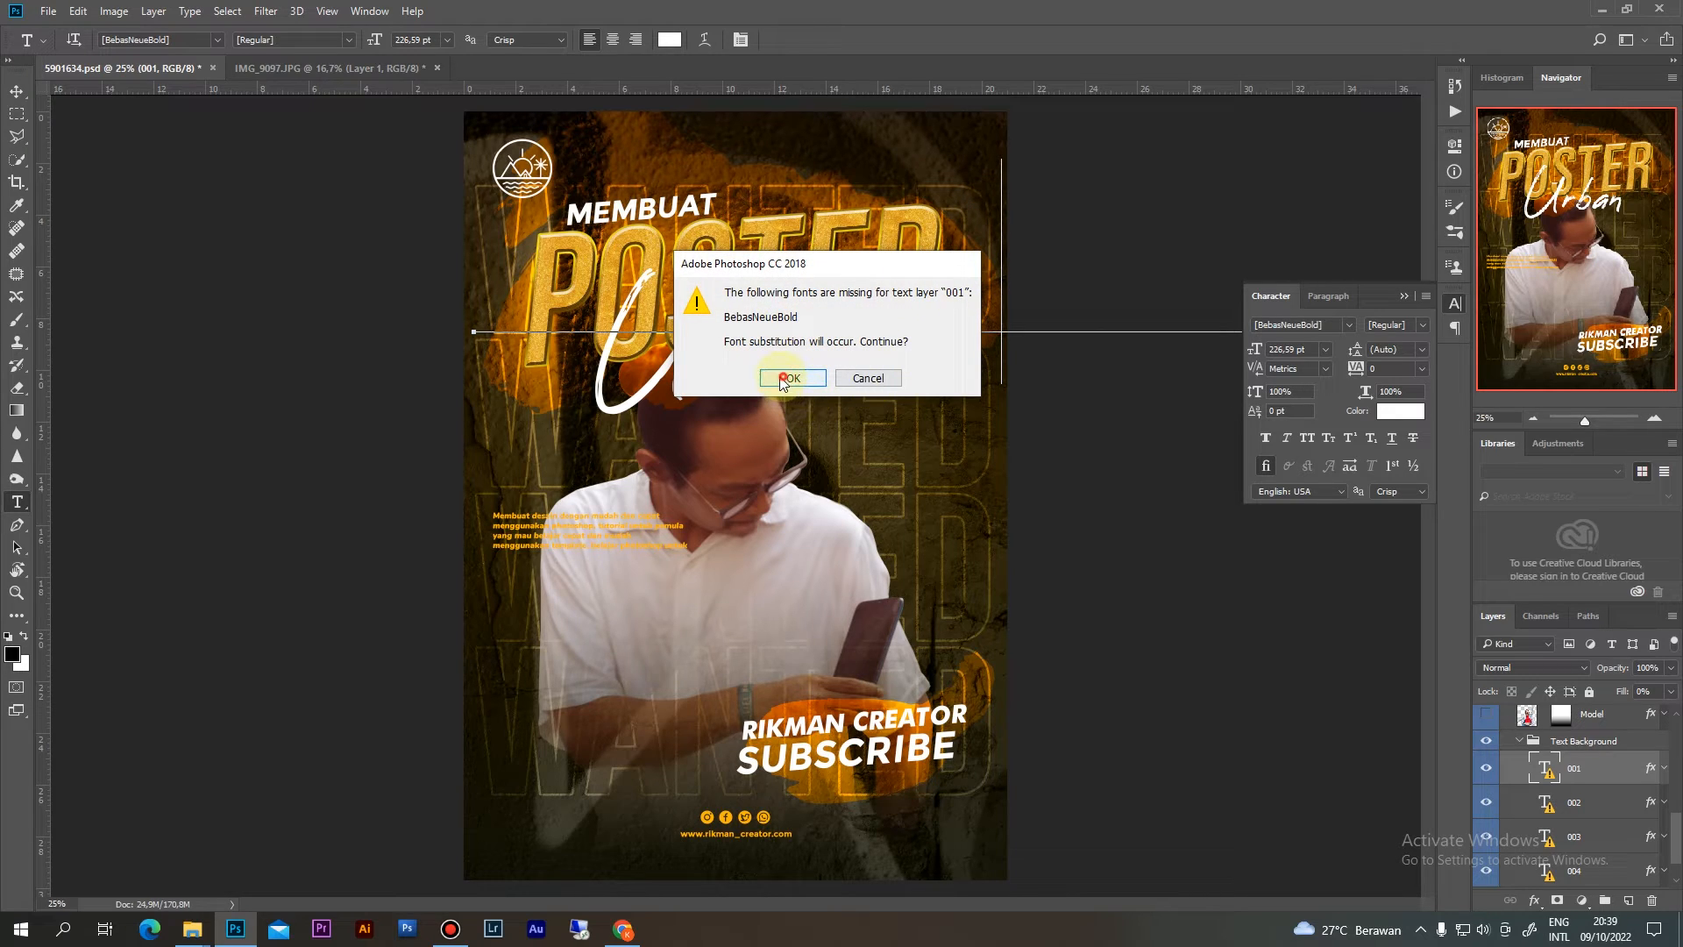
left_click(782, 379)
key("ctrl+a")
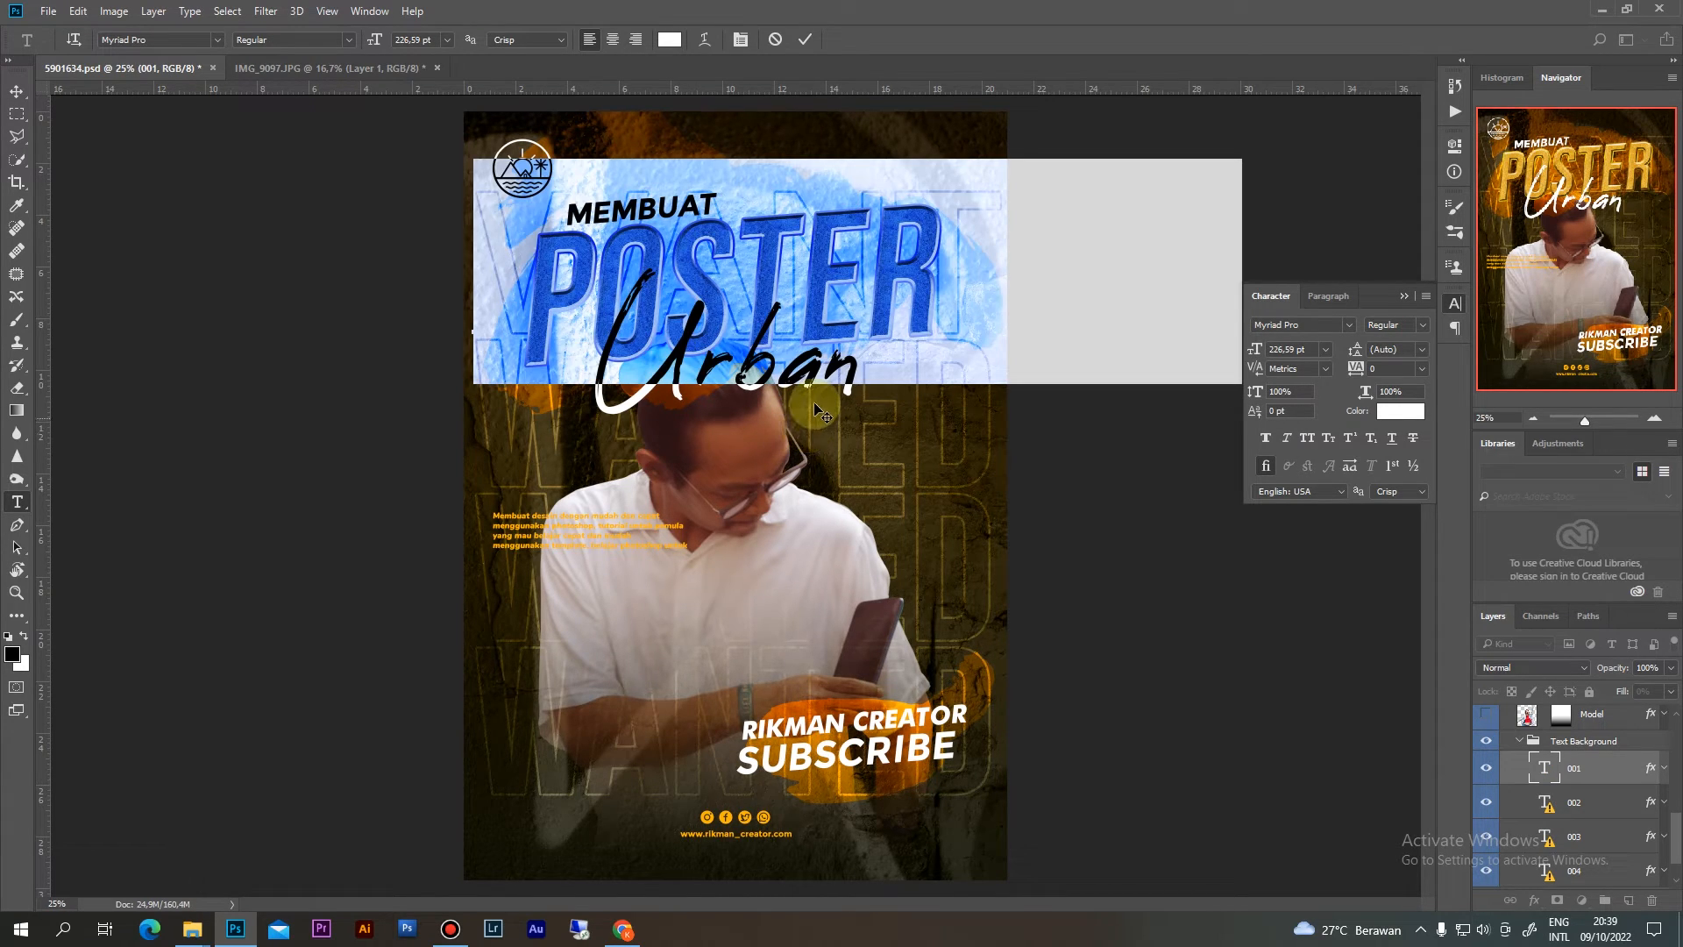
type("TU")
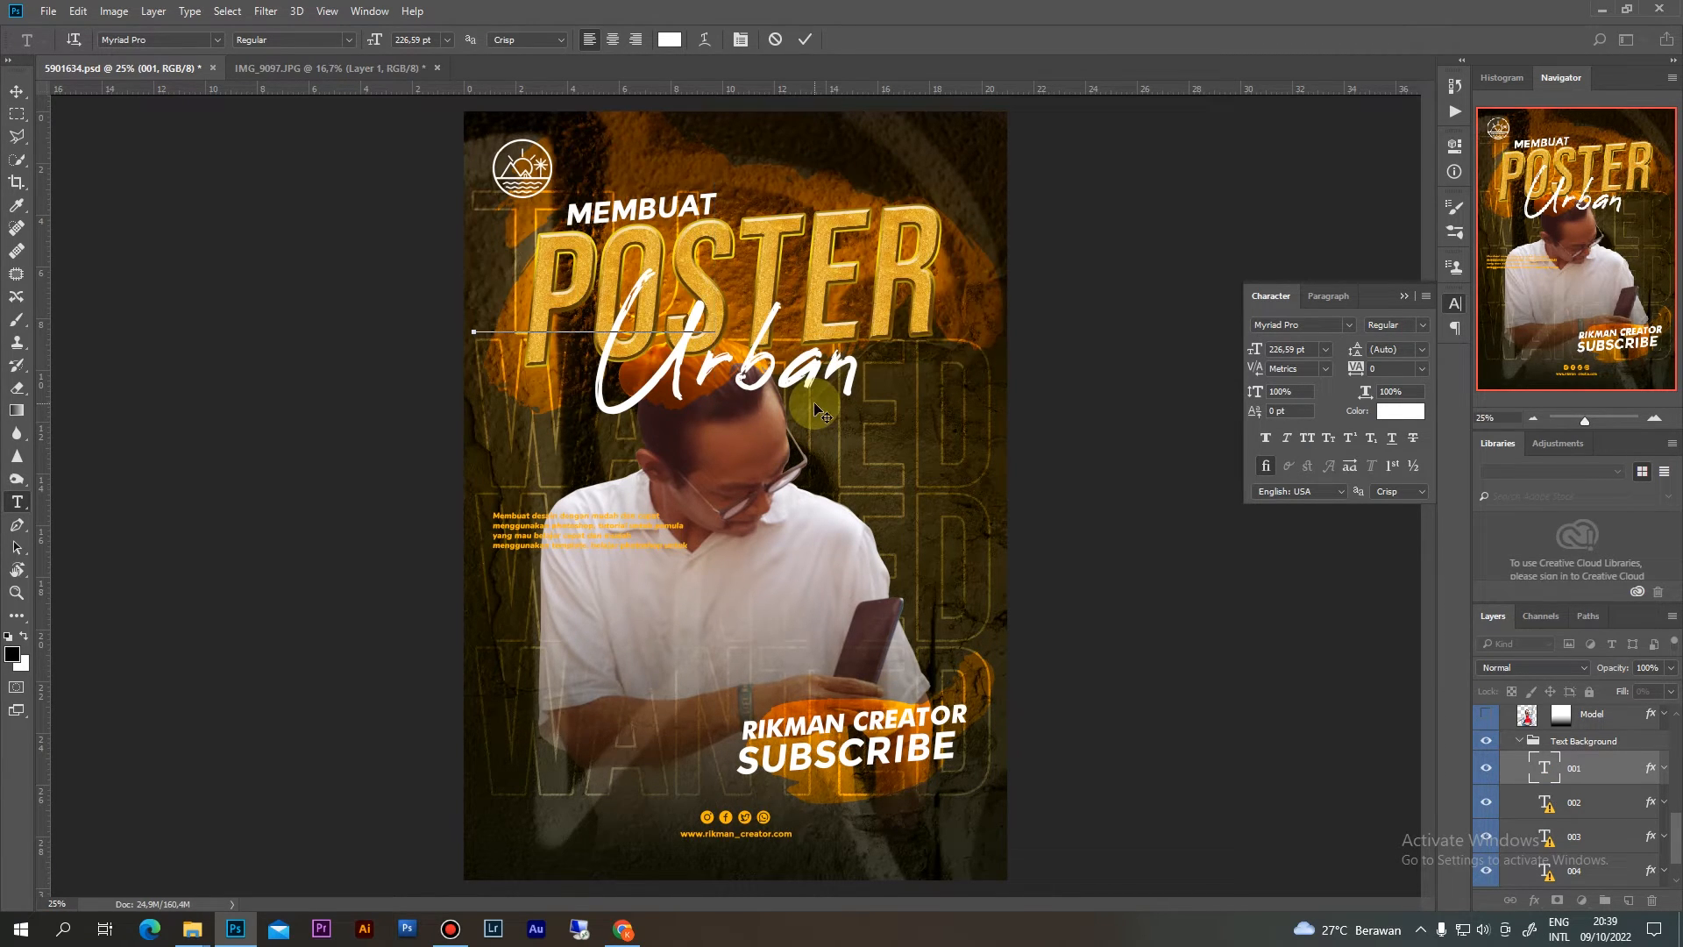
type("TORIAL")
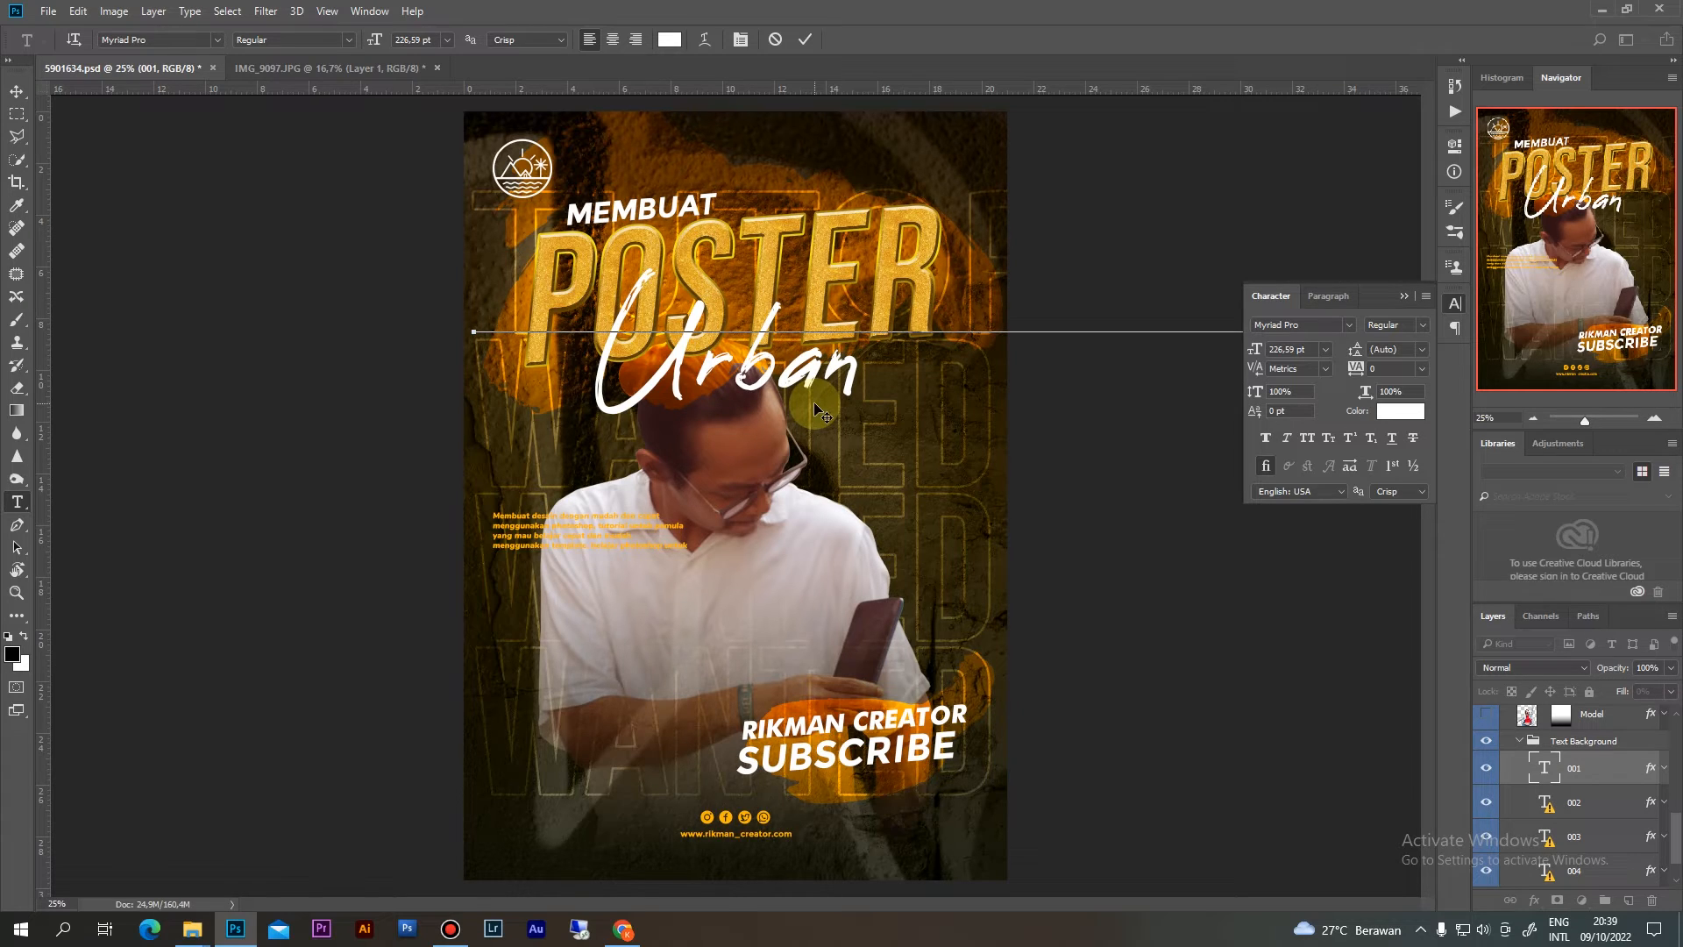
left_click(805, 40)
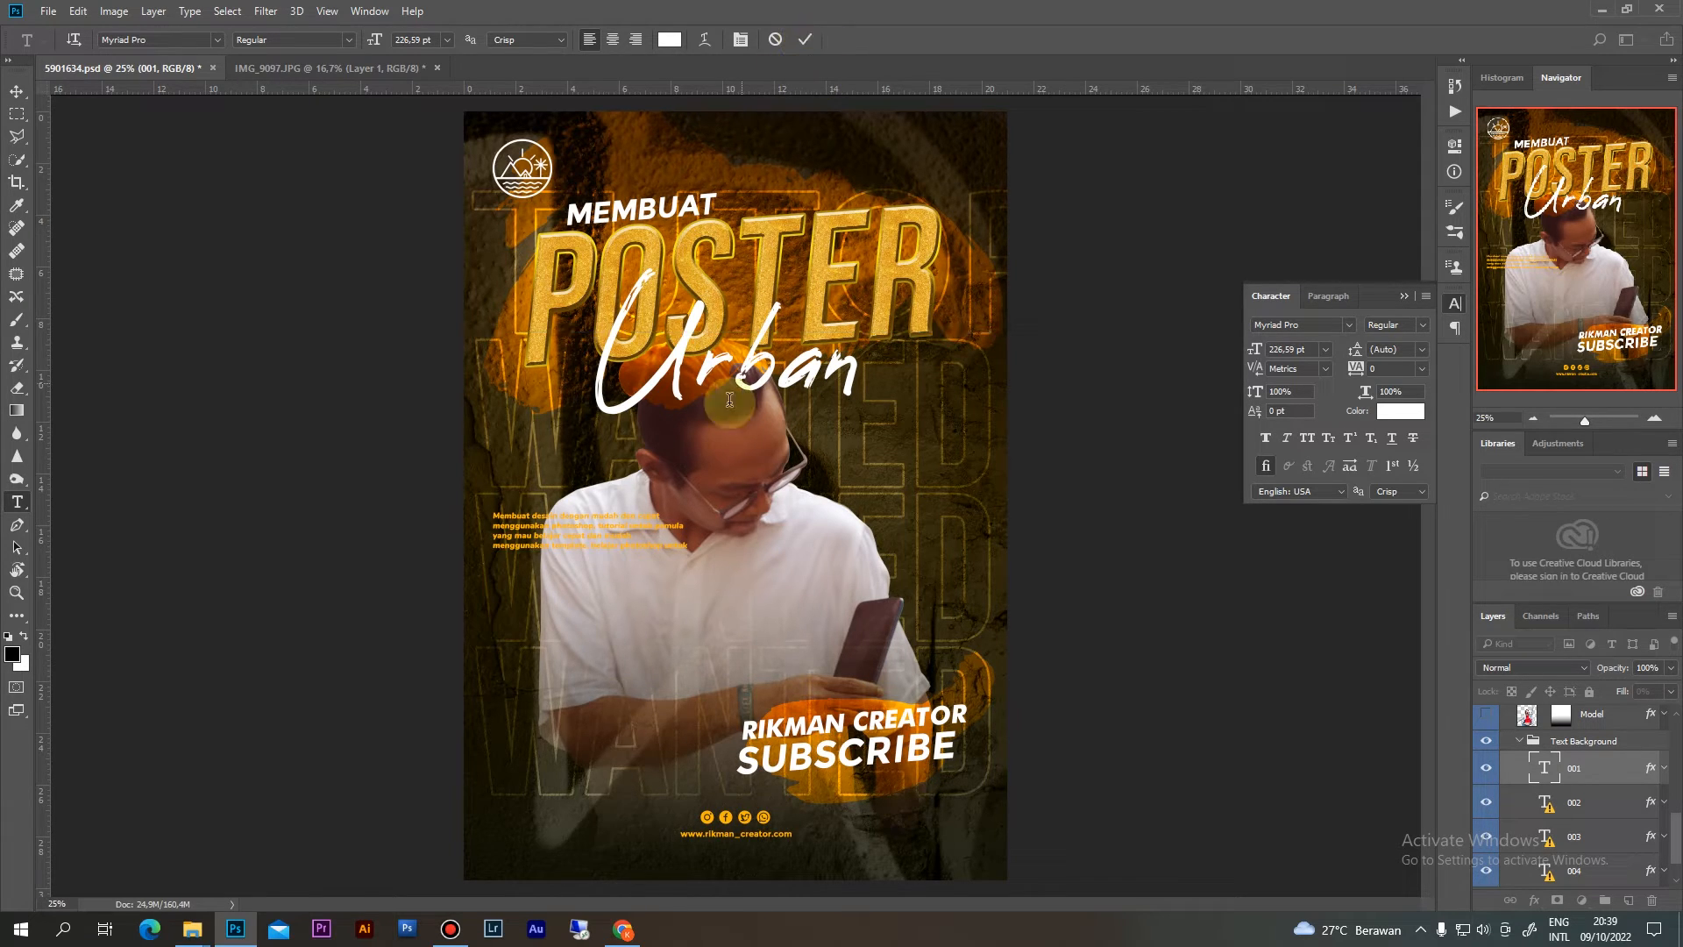
Scale the TUTORIAL text proportionally to about 60% so it fits the poster's width, and centre it horizontally on the canvas
key("ctrl+t")
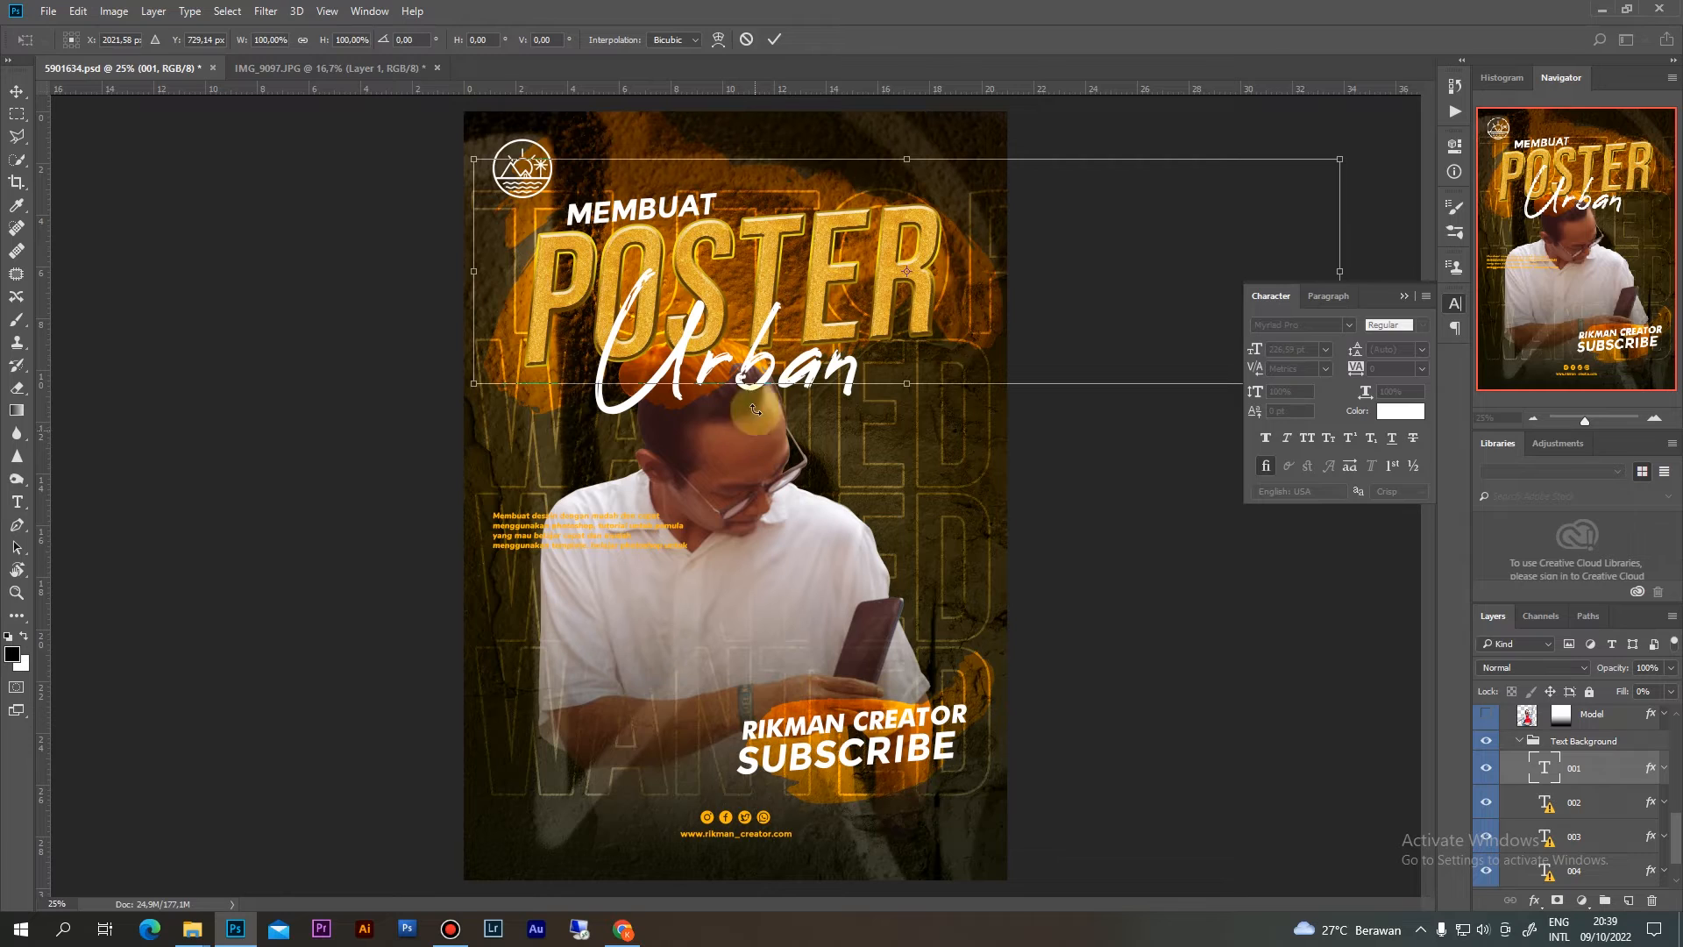
left_click(1403, 295)
left_click_drag(1339, 382, 983, 296)
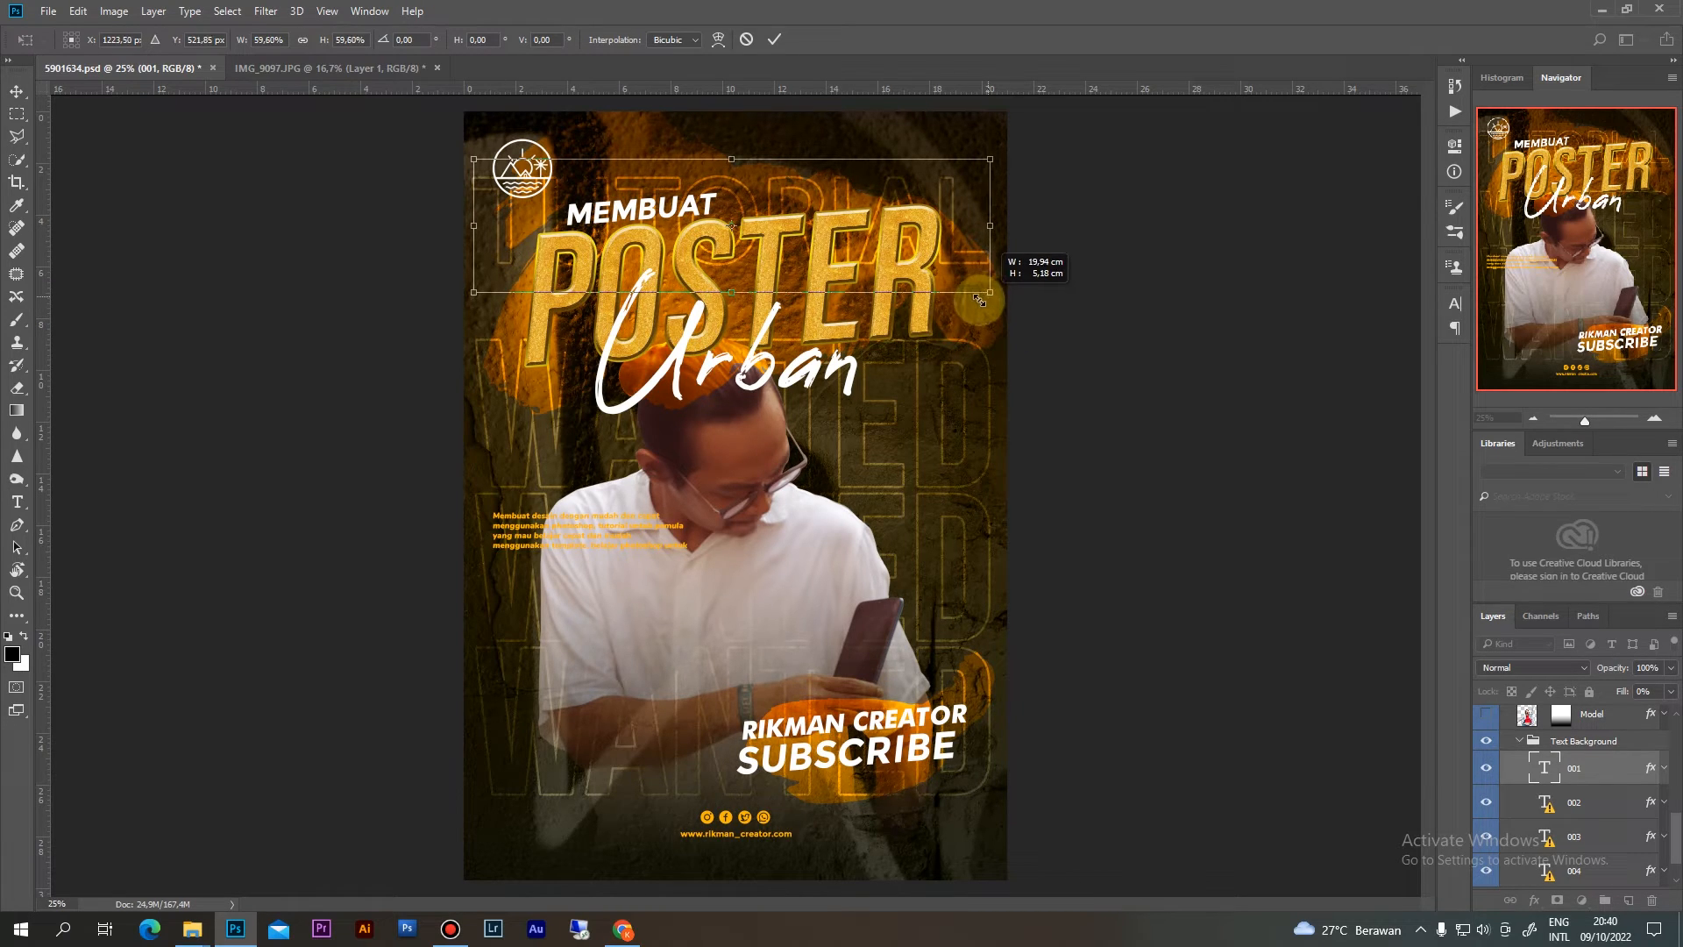
key("Return")
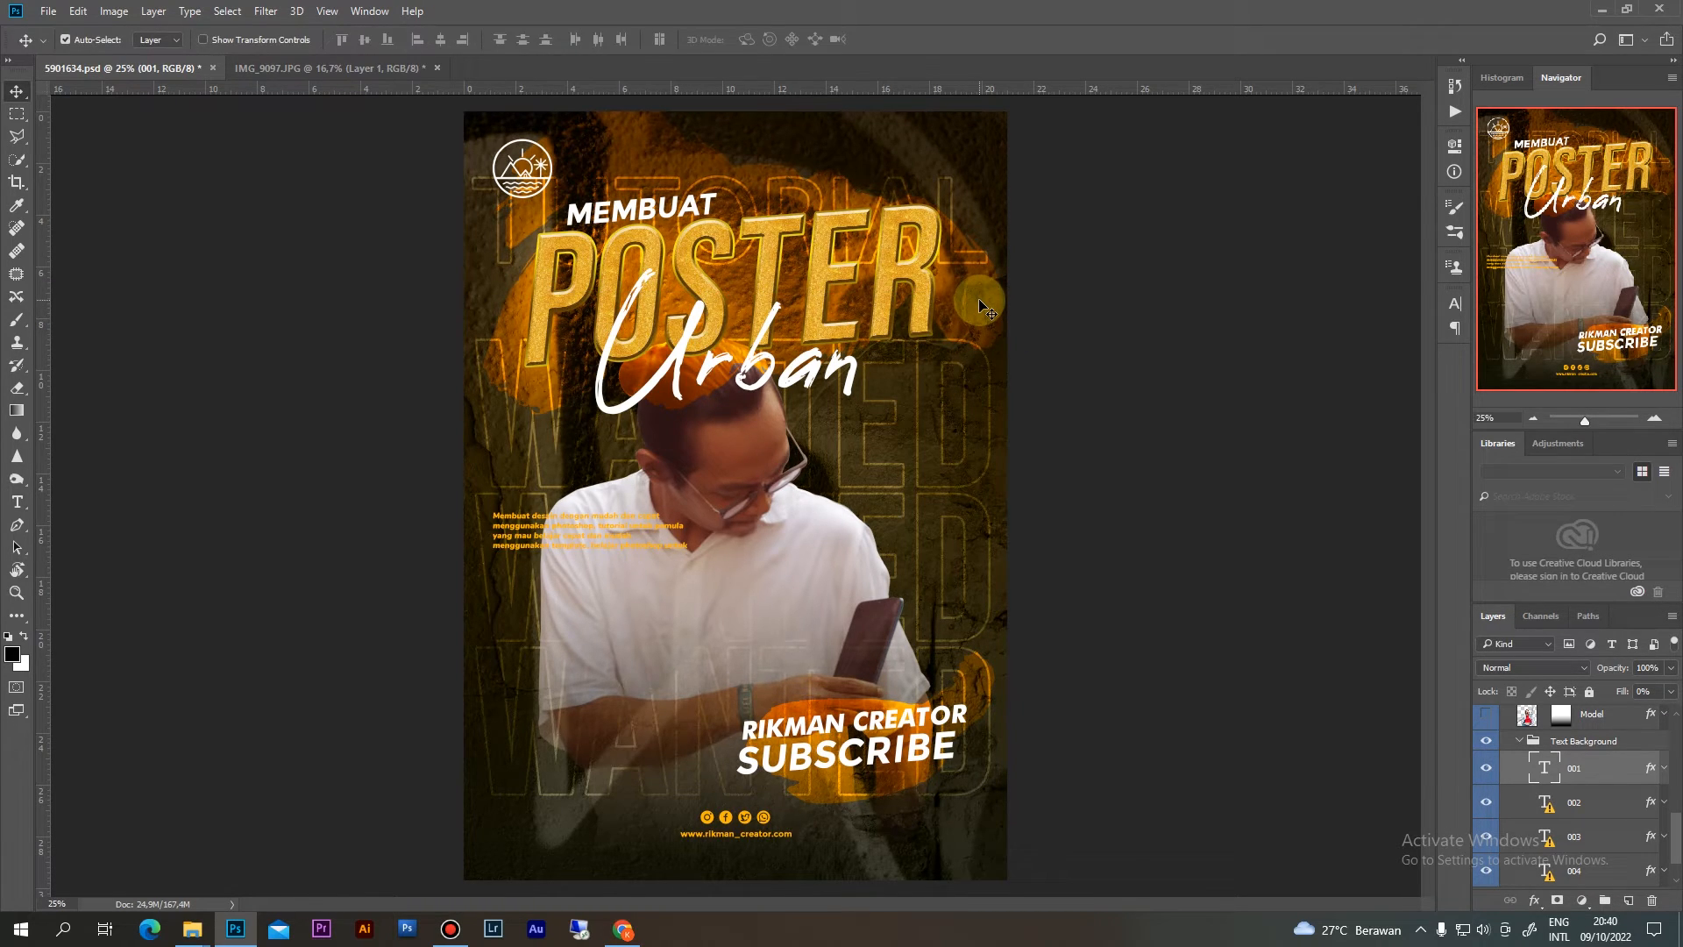
key("ctrl+a")
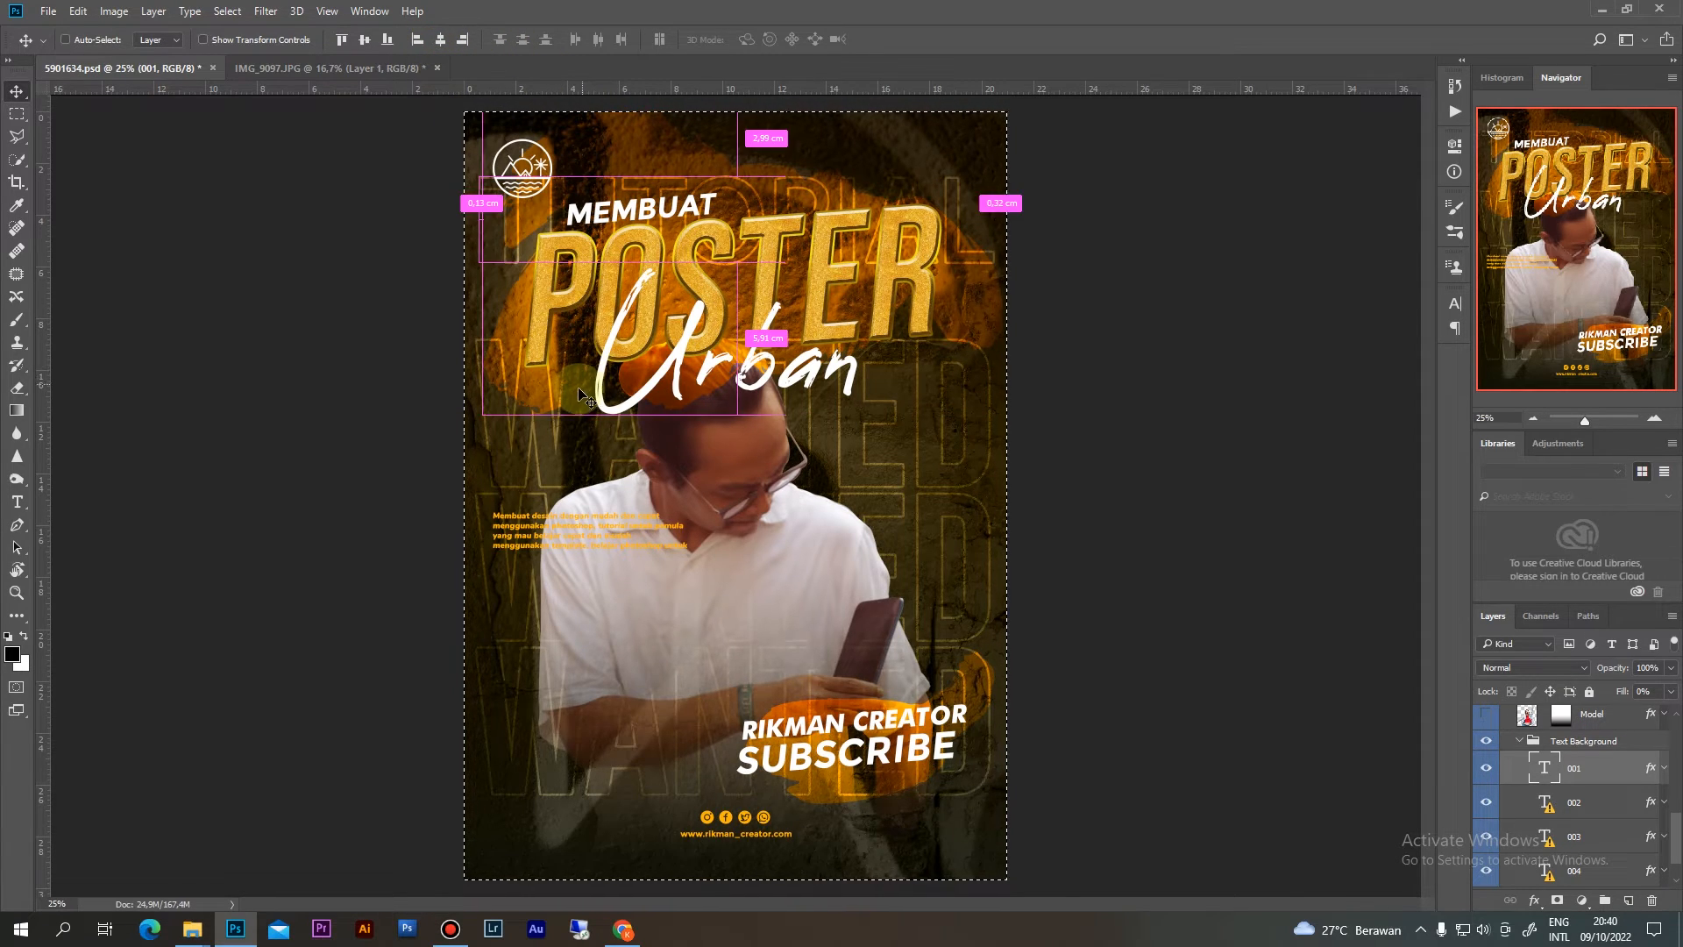
key("ctrl+d")
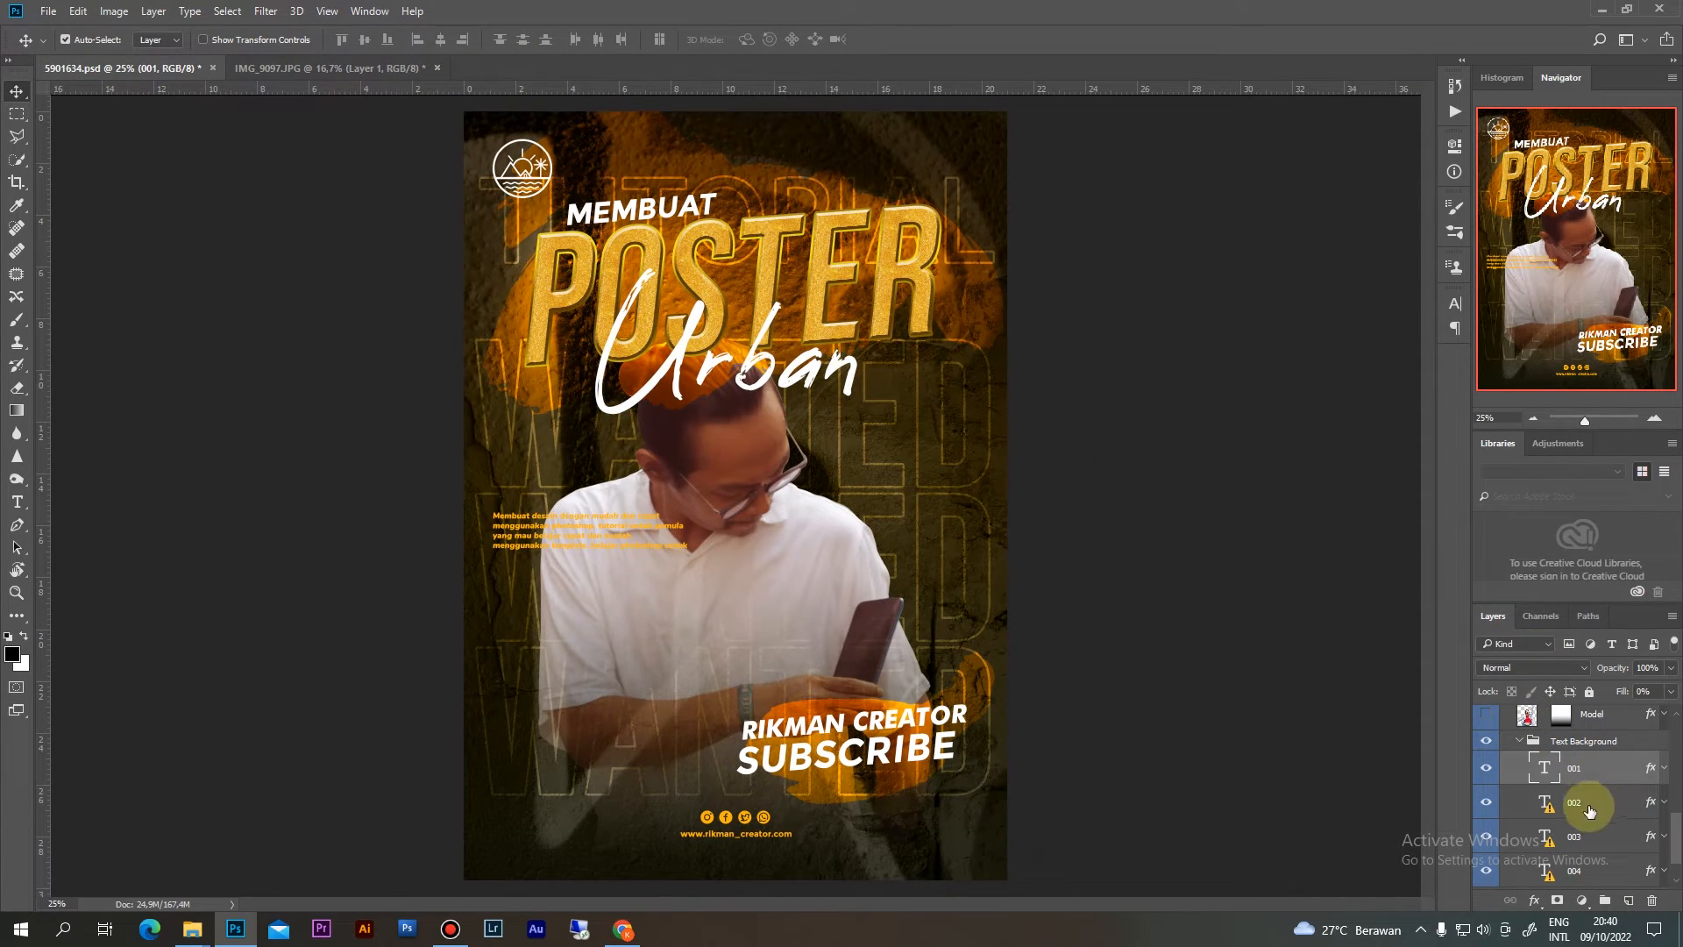
Hide the text layers 002, 003 and 004, and place a duplicate of the TUTORIAL text directly below the original
left_click_drag(1486, 813, 1488, 874)
left_click_drag(1670, 829, 1675, 826)
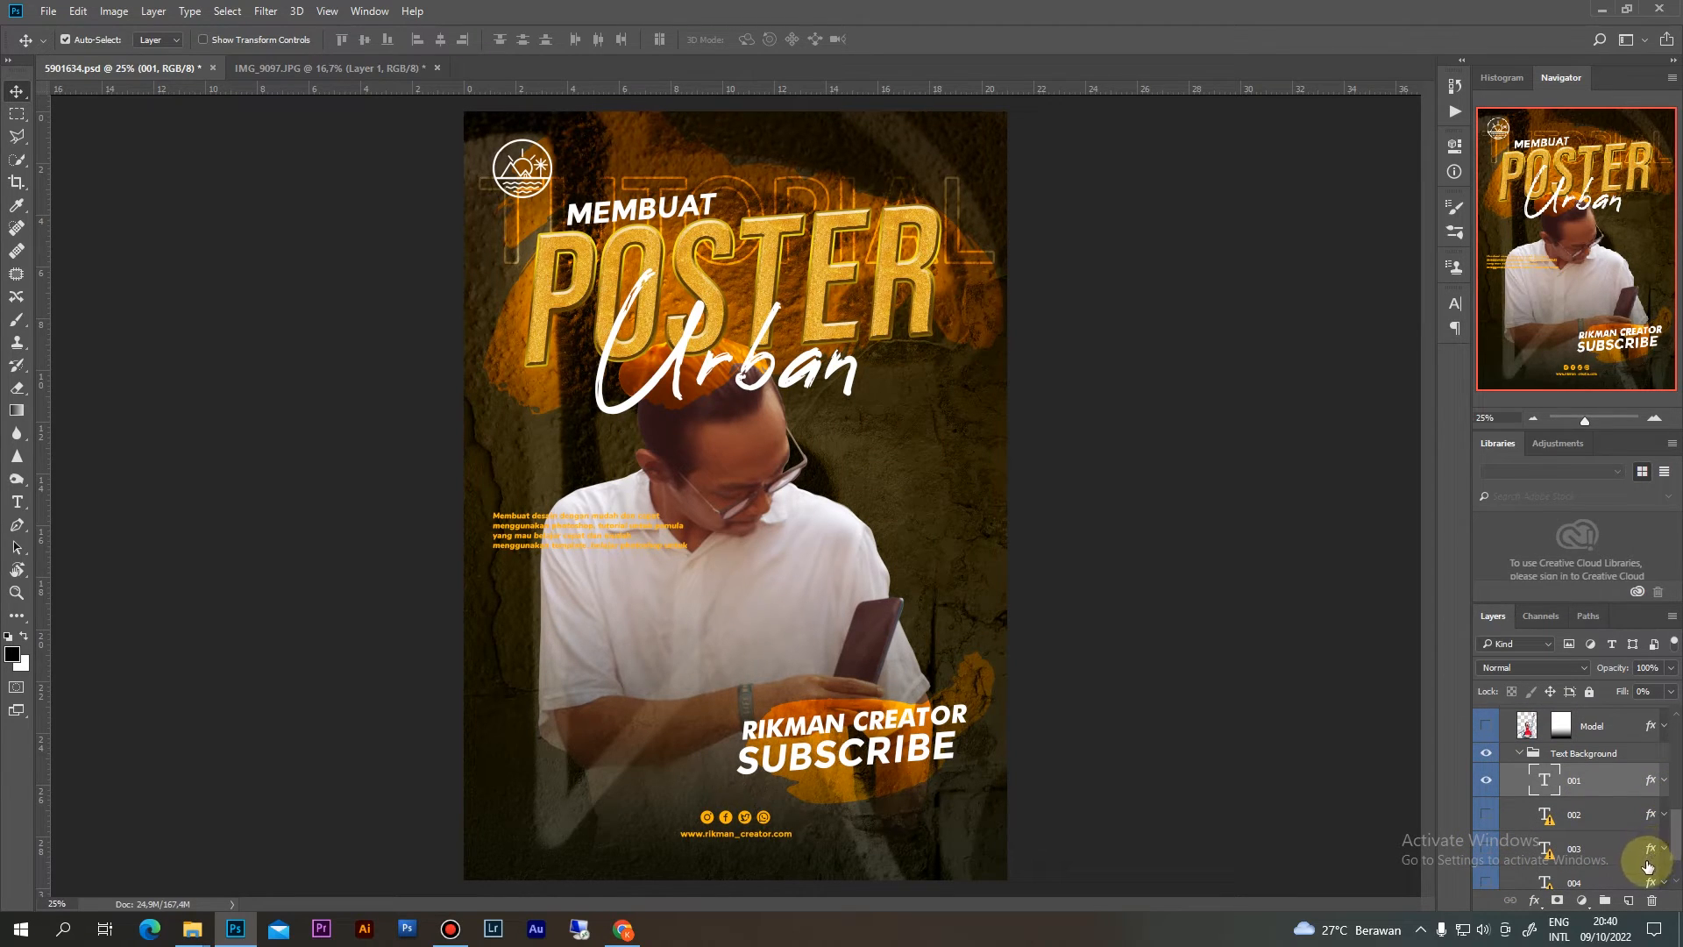
key("ctrl+j")
left_click_drag(965, 521, 966, 396)
key("alt+shift")
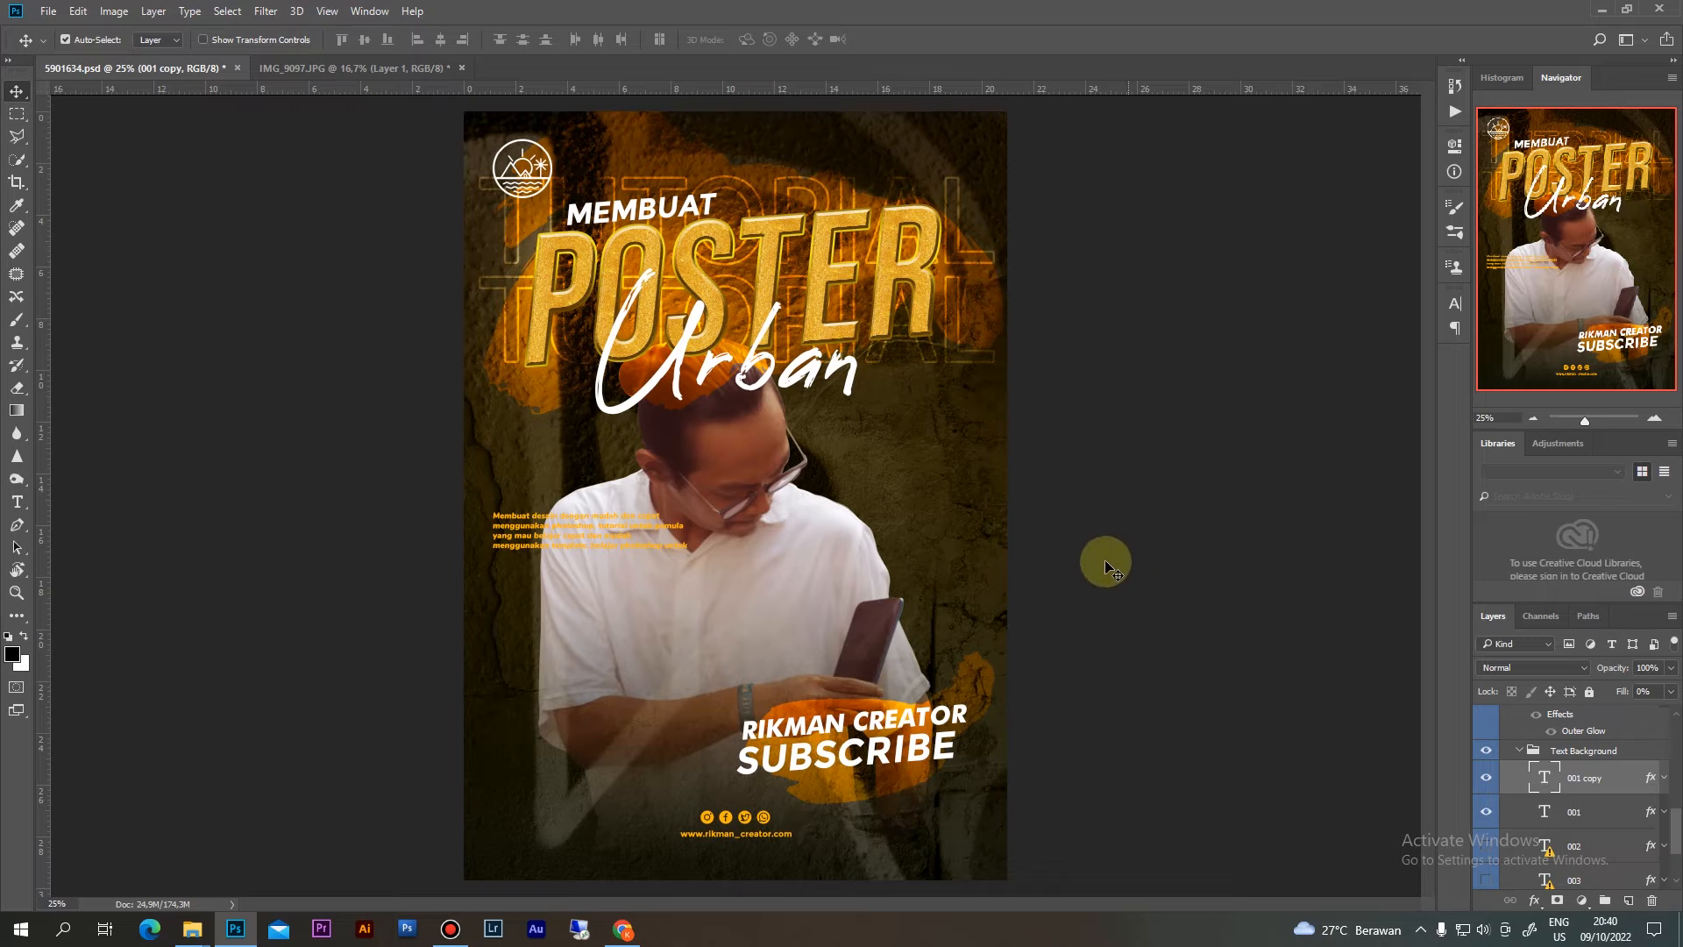
Add five more copies of the TUTORIAL outline text, stacked at even spacing down to the poster's lower edge
key("ctrl+j")
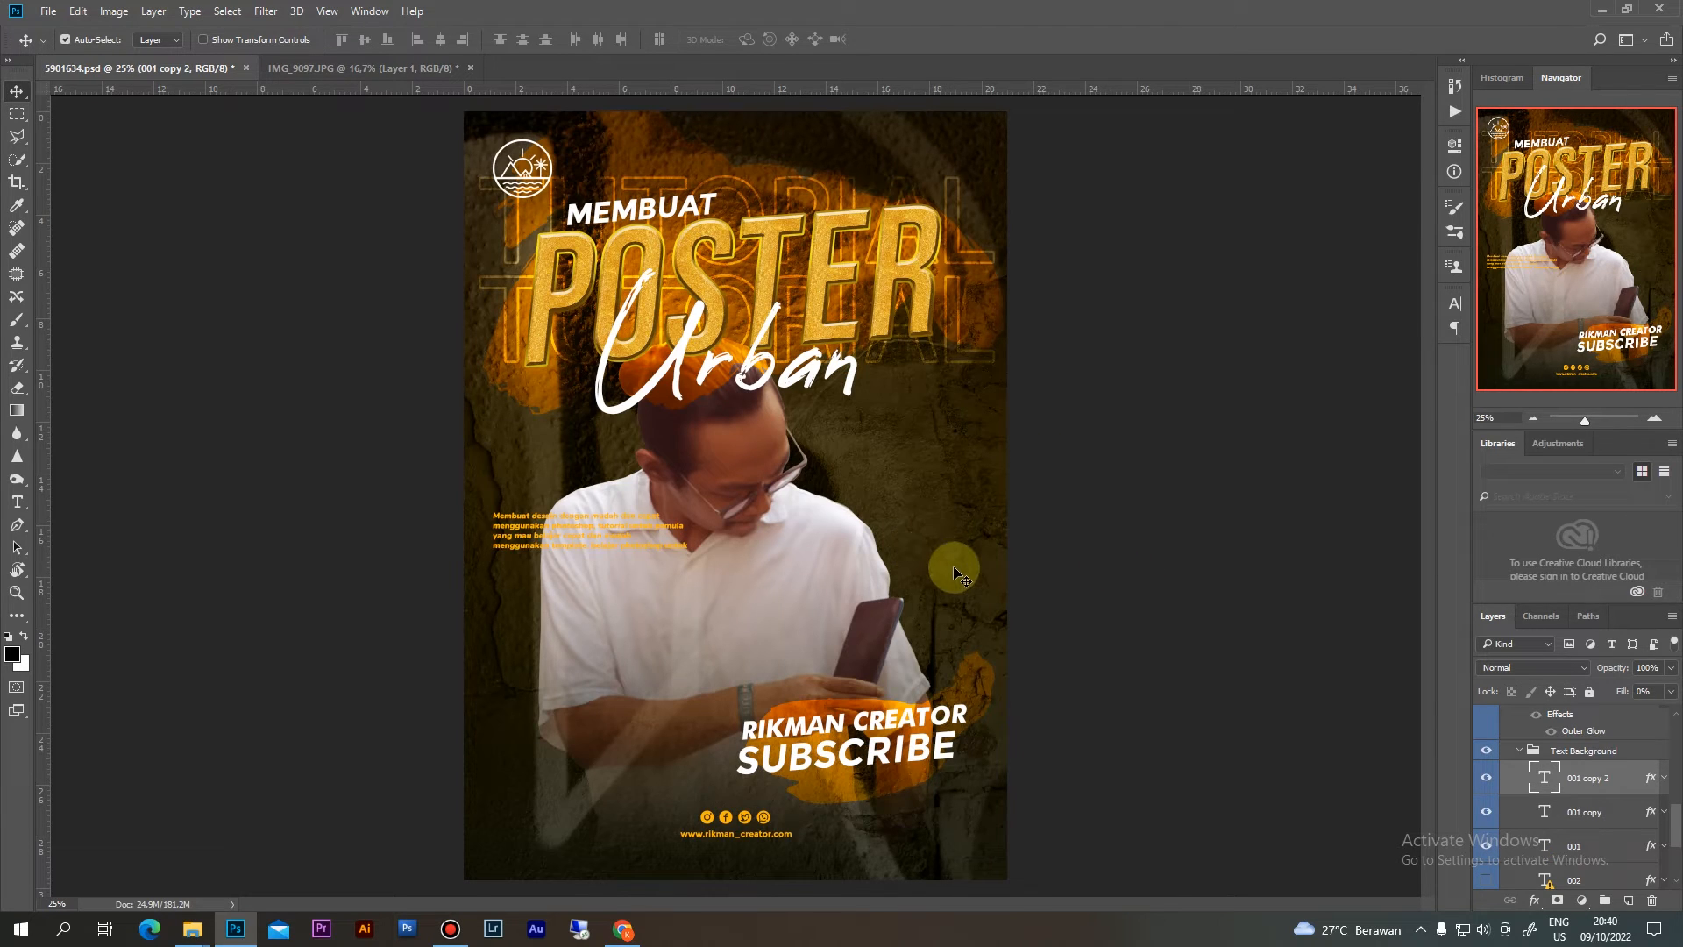
left_click_drag(943, 589, 975, 453)
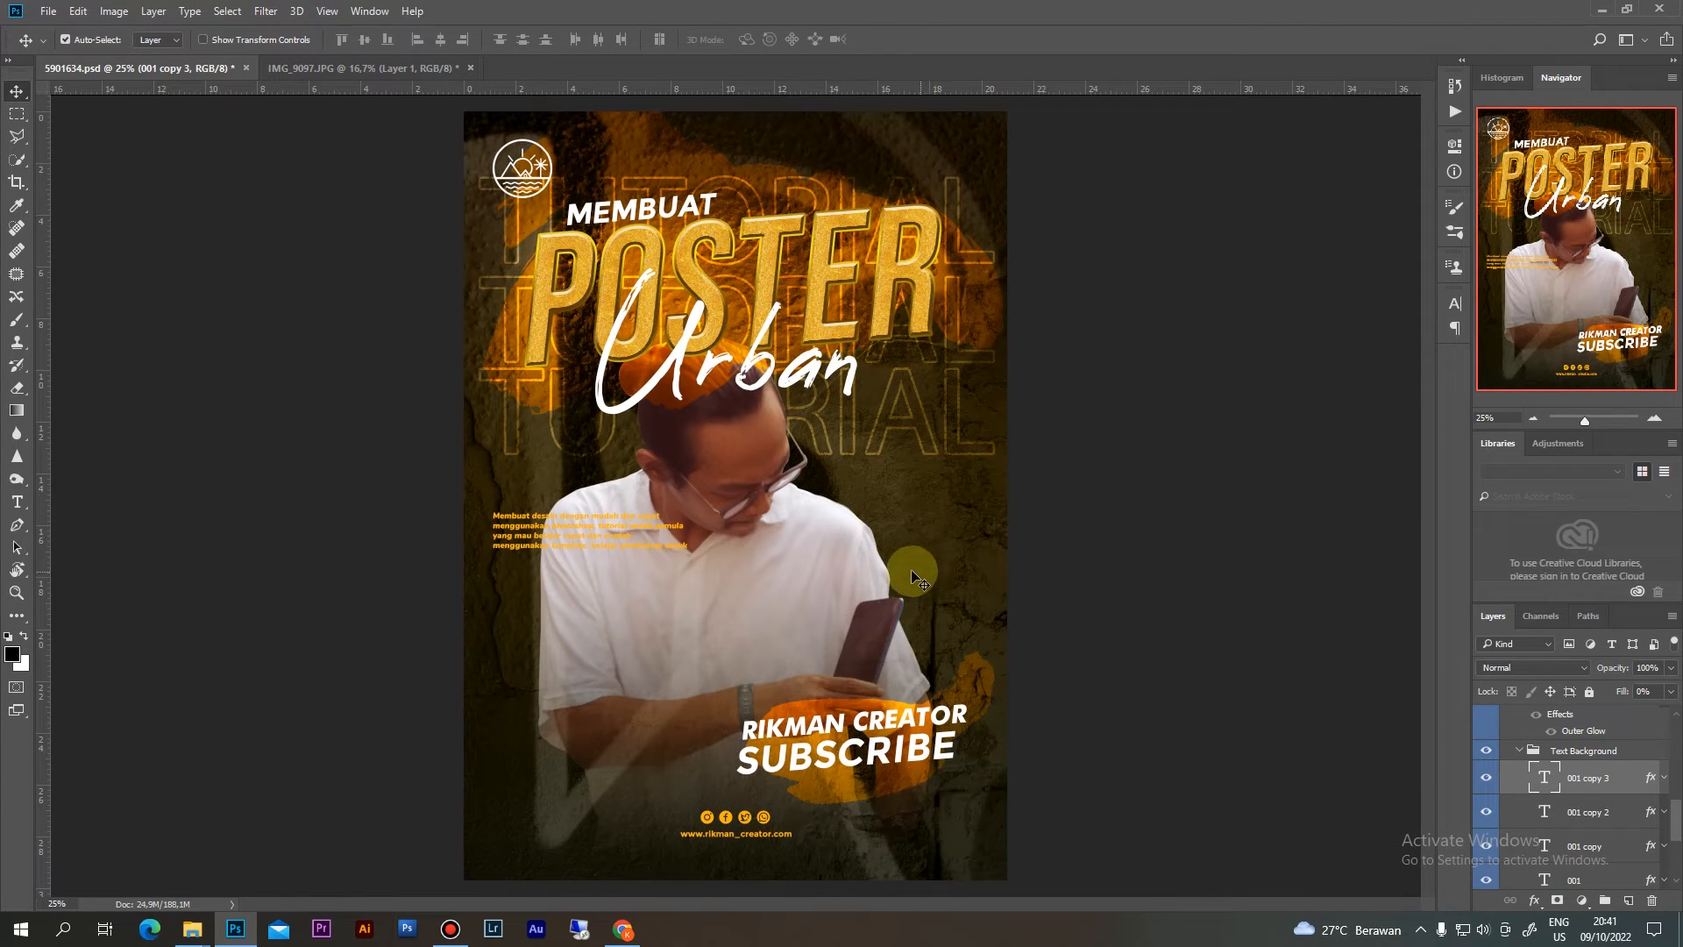
left_click_drag(962, 467, 957, 545)
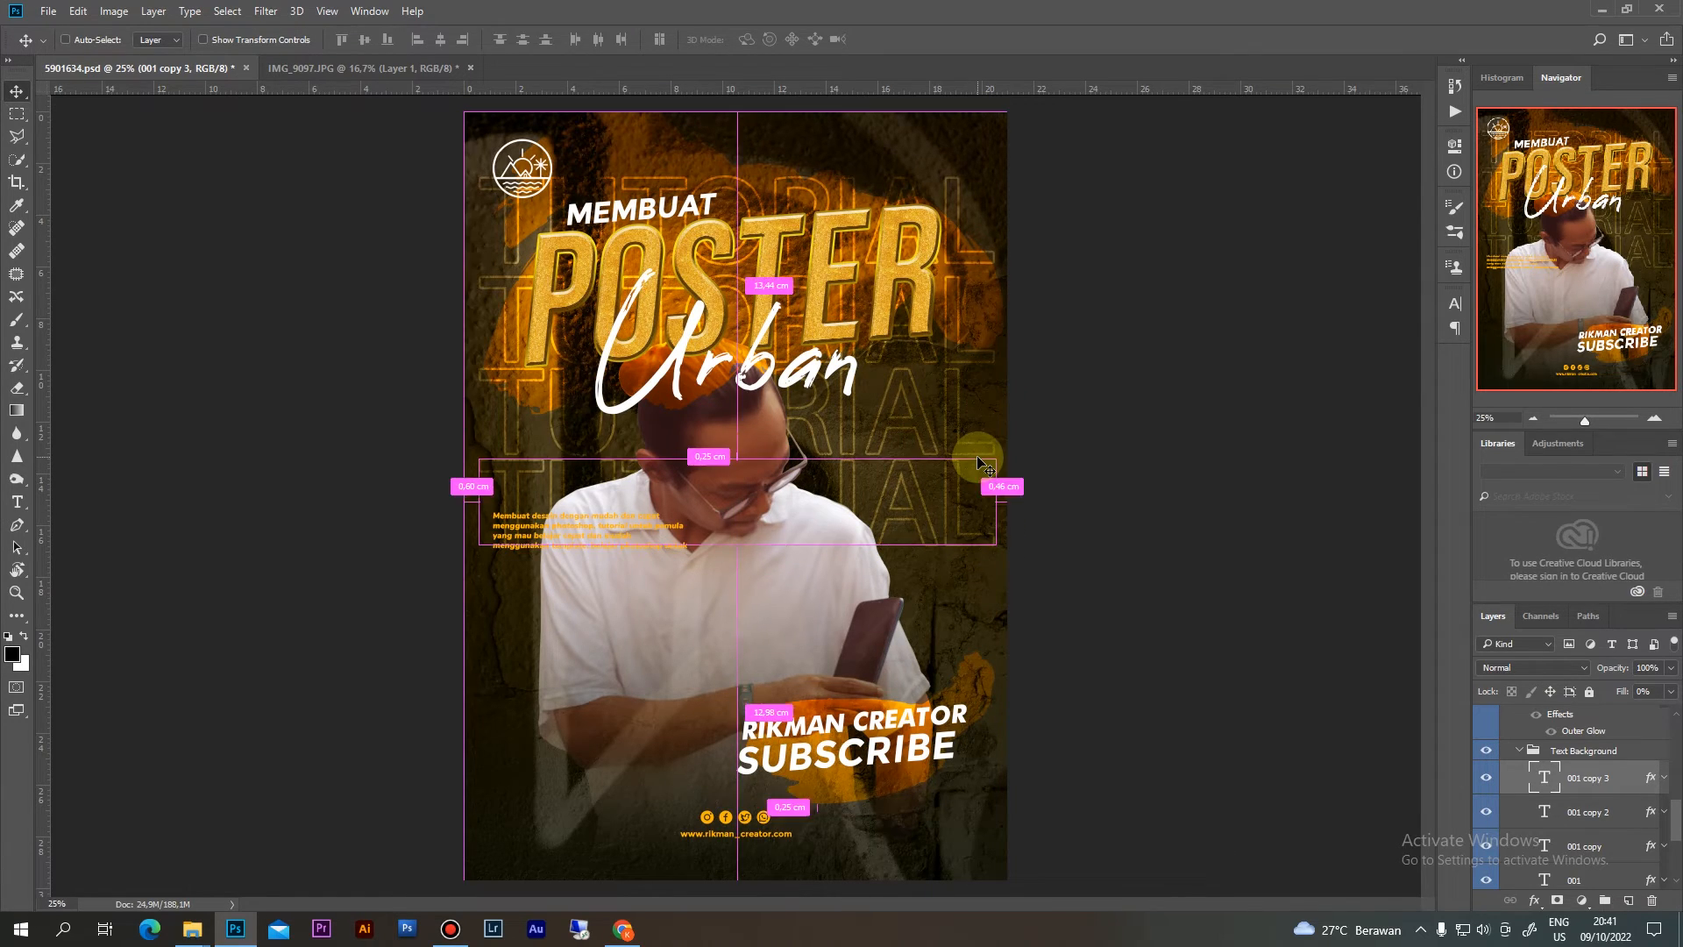
key("ctrl+j")
left_click_drag(912, 559, 951, 743)
key("ctrl+j")
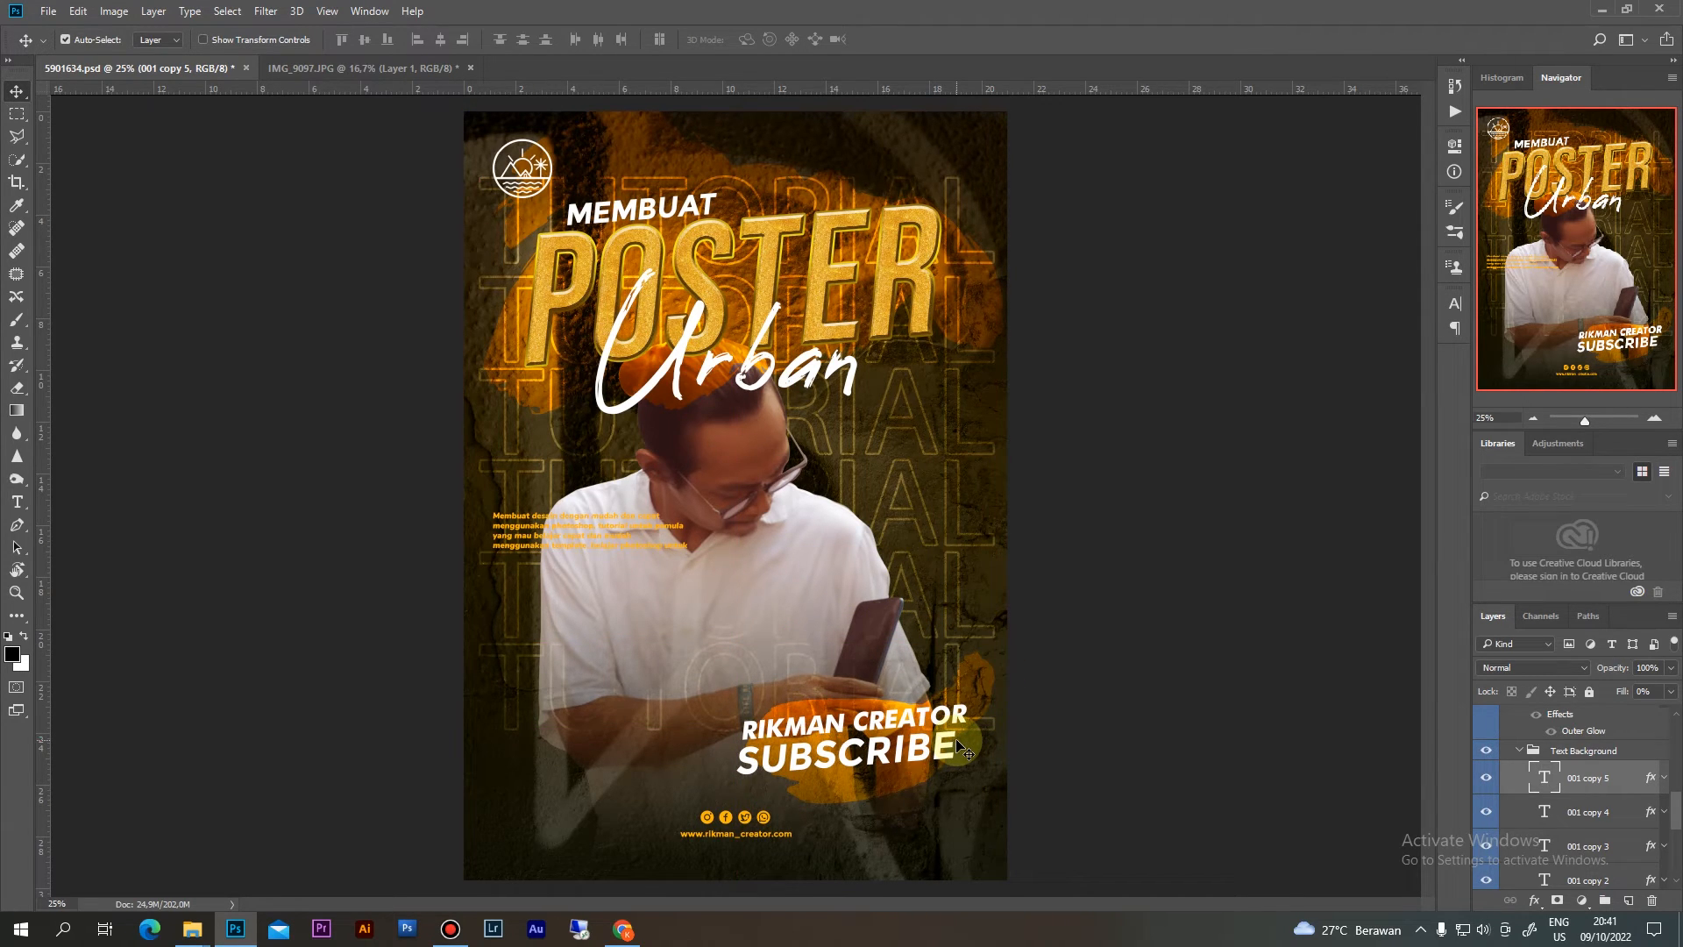
key("ctrl+j")
mouse_move(964, 749)
left_mouse_down()
mouse_move(889, 576)
mouse_move(956, 613)
mouse_move(950, 776)
left_mouse_up()
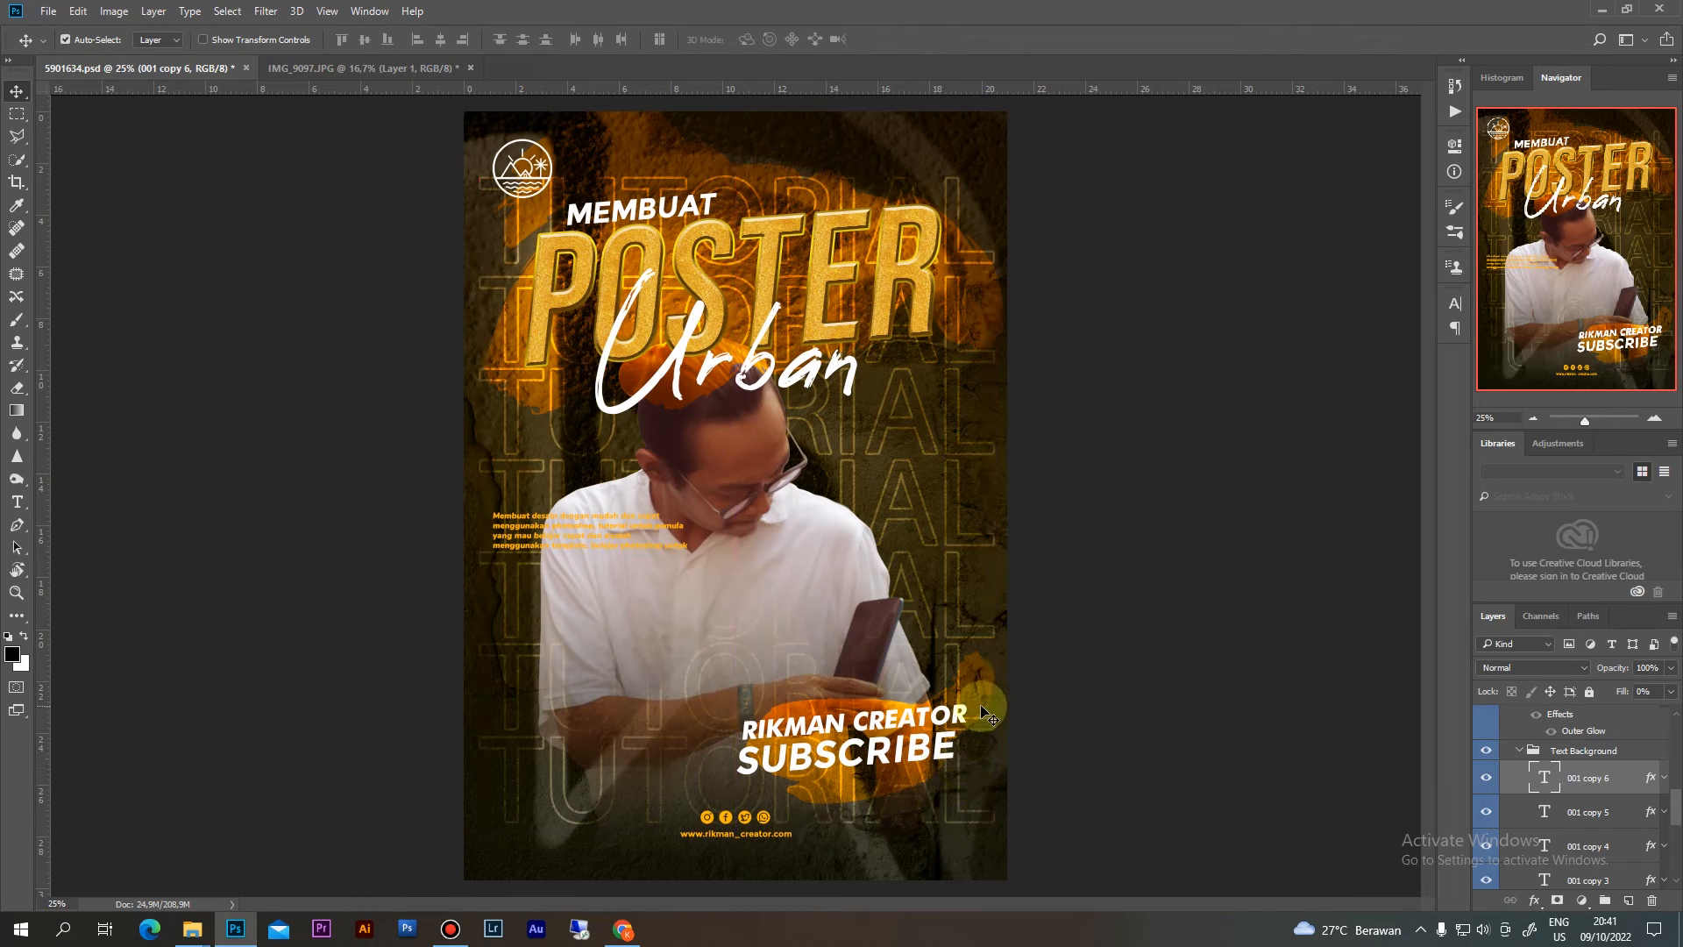
key("ctrl+minus")
key("ctrl+minus")
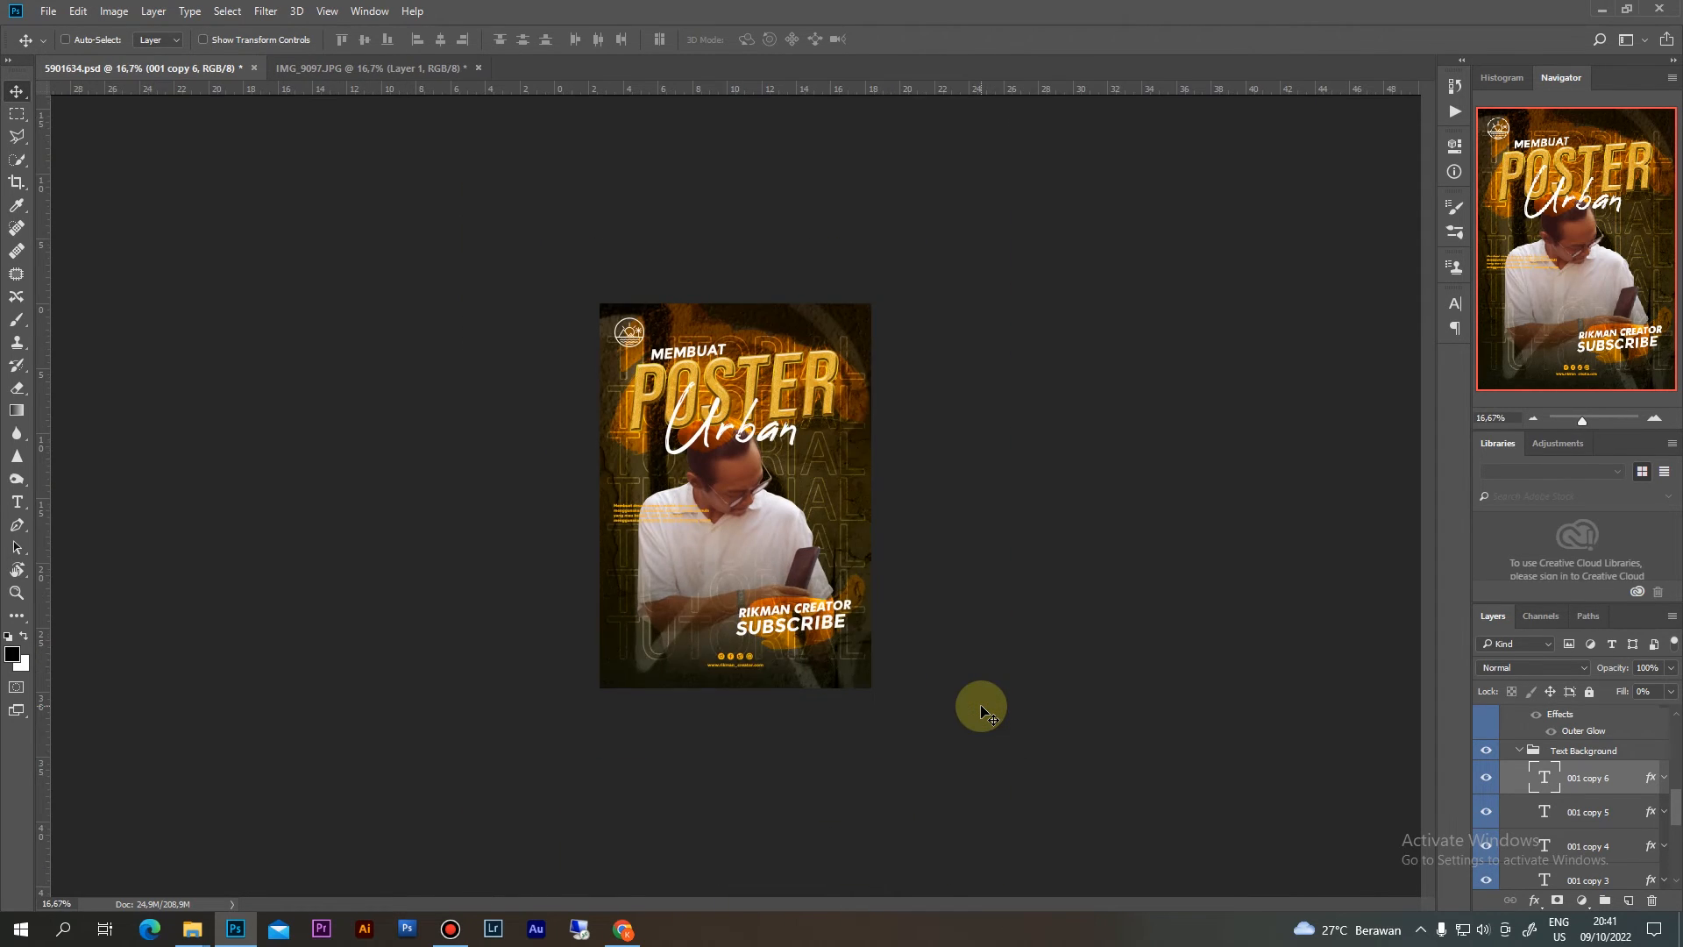
Collapse the Text Background group and toggle the Image group's visibility to check its effect on the poster
key("ctrl+plus")
key("ctrl+plus")
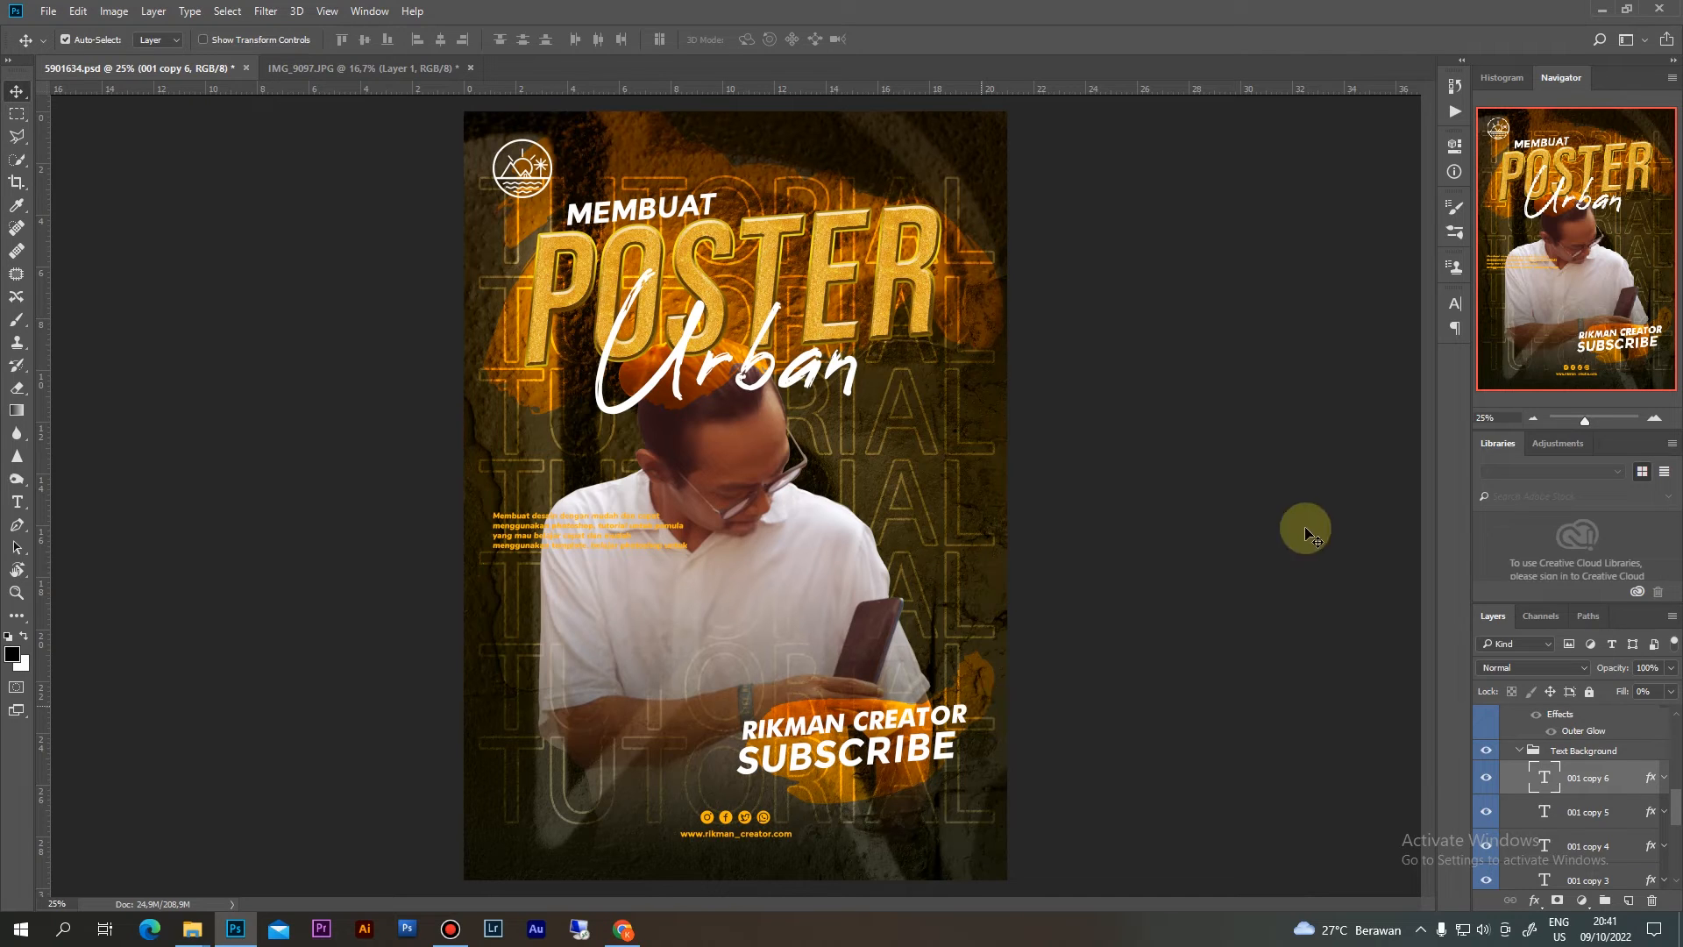
left_click(1520, 751)
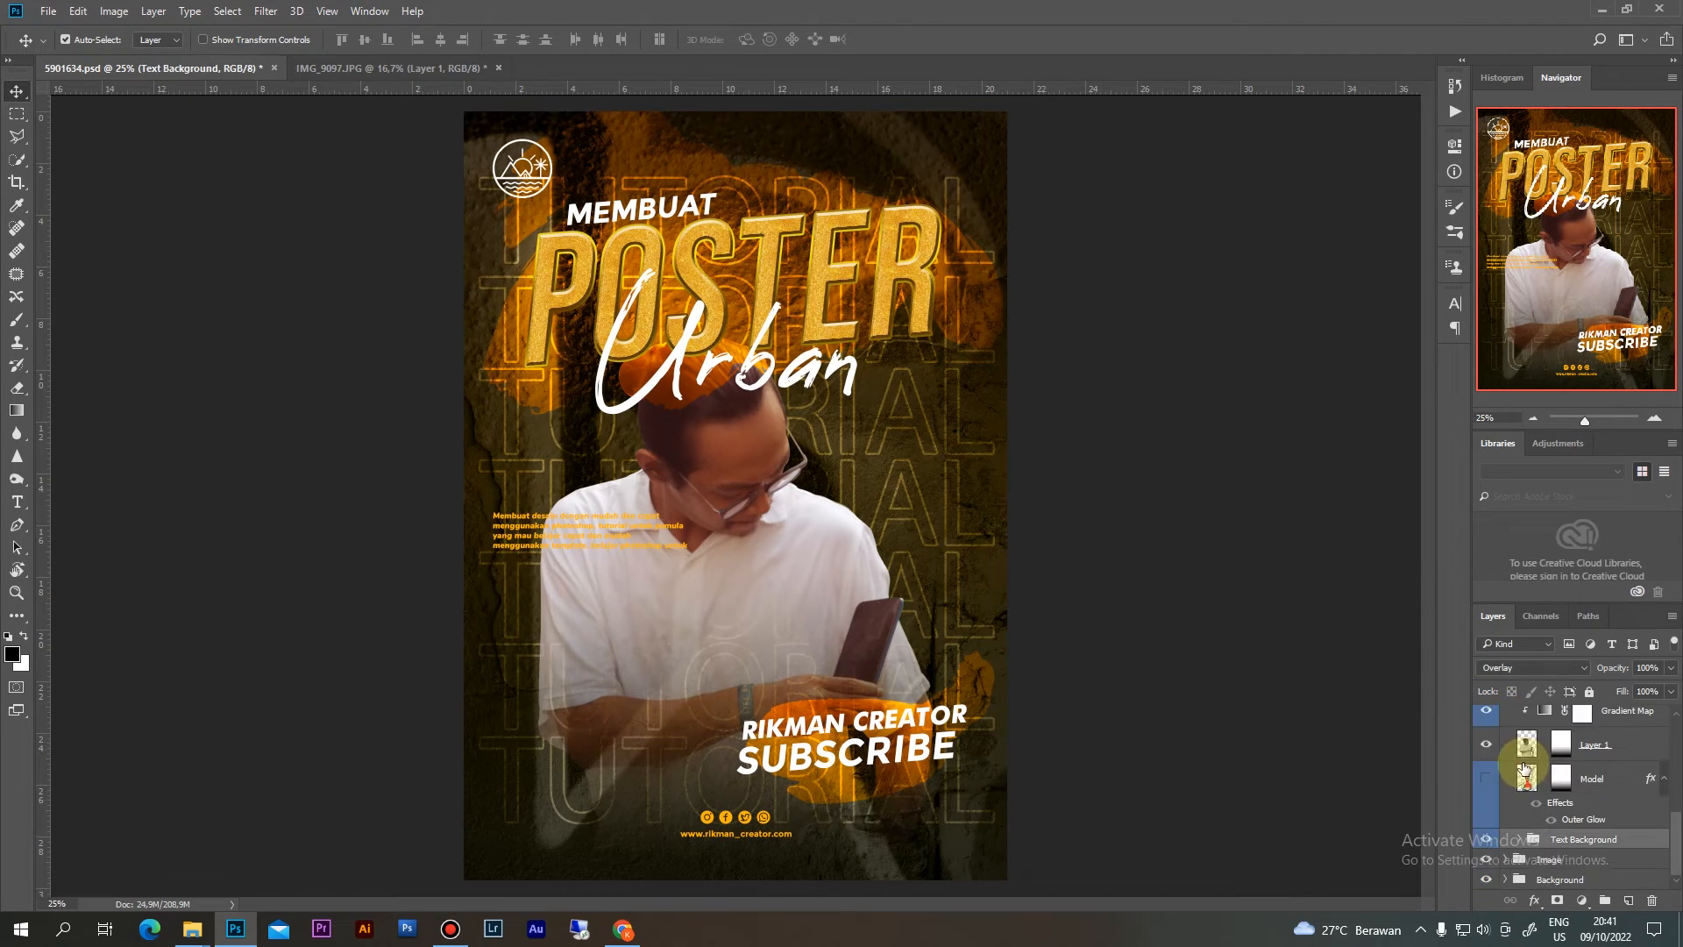
left_click(1485, 859)
left_click(1485, 859)
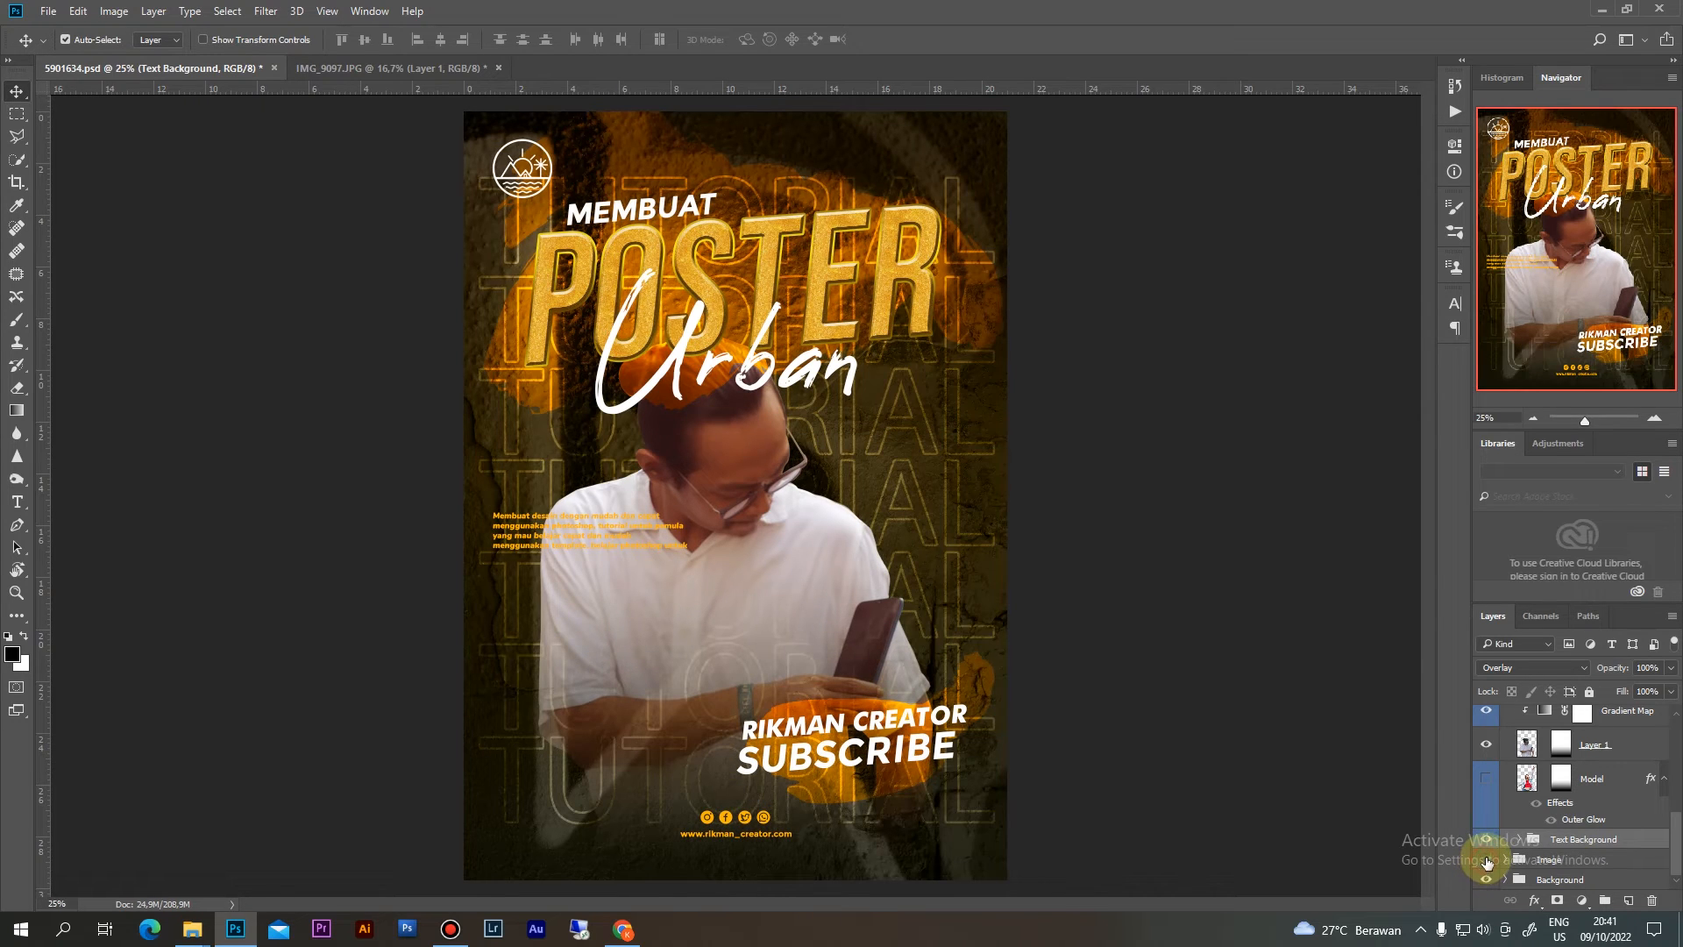
left_click(1485, 860)
left_click(1490, 862)
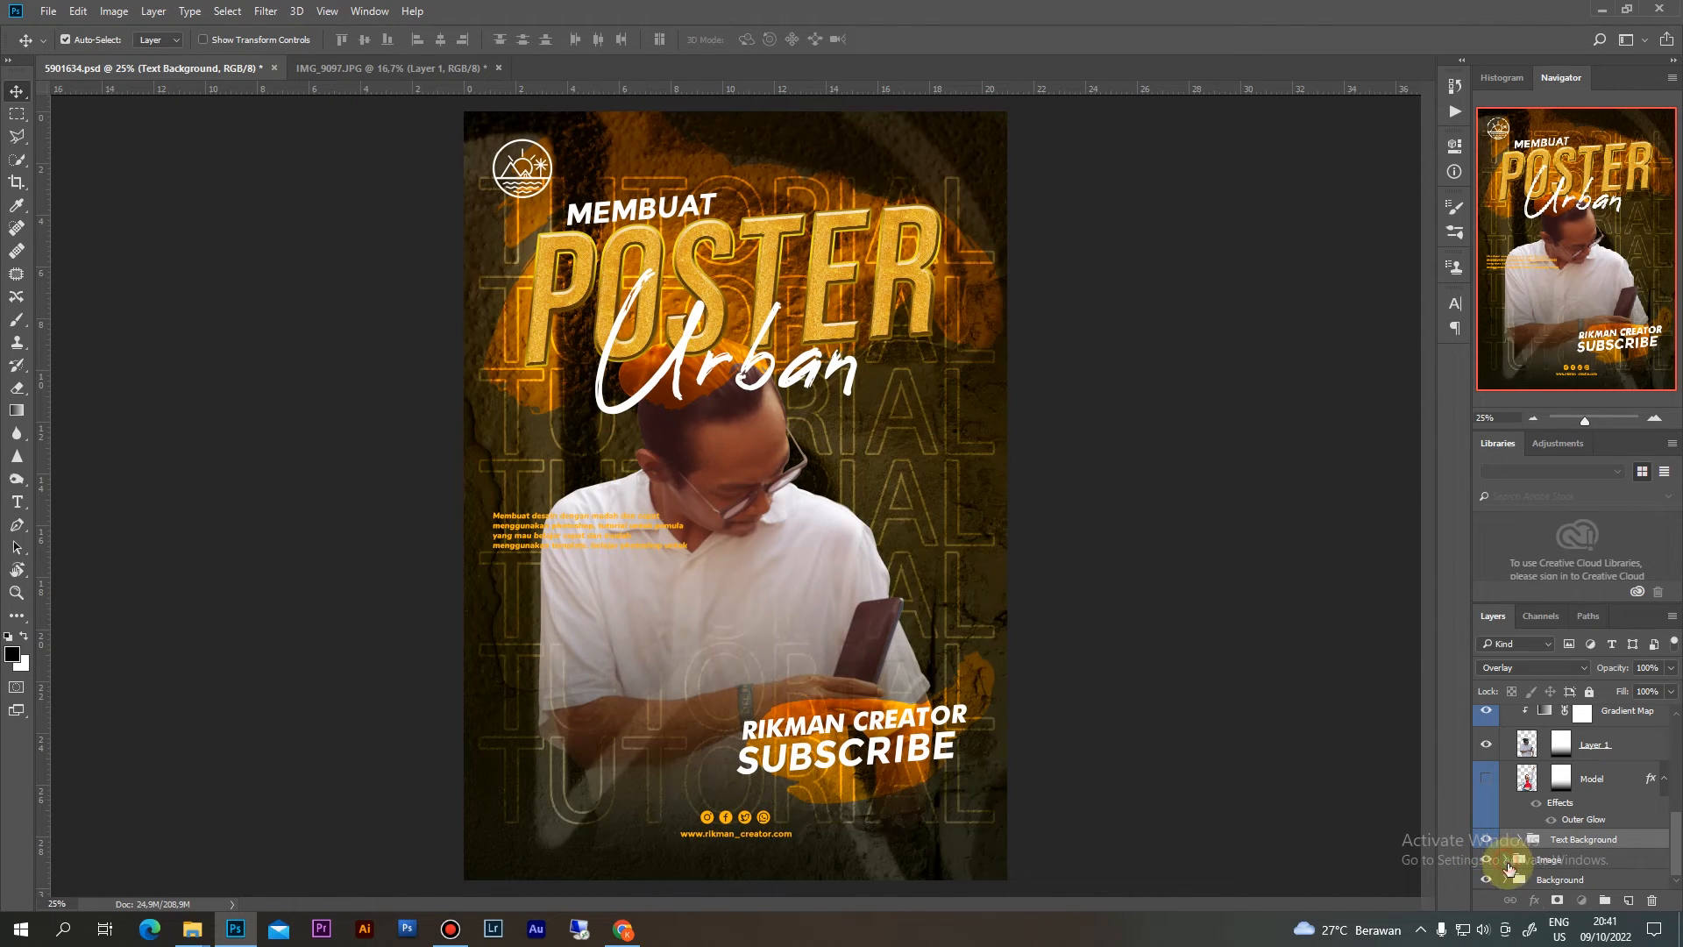
Open the Place Your Image Here smart object from the Image group to view its contents, and return to the poster document
left_click(1506, 861)
scroll(1641, 837, "down", 1)
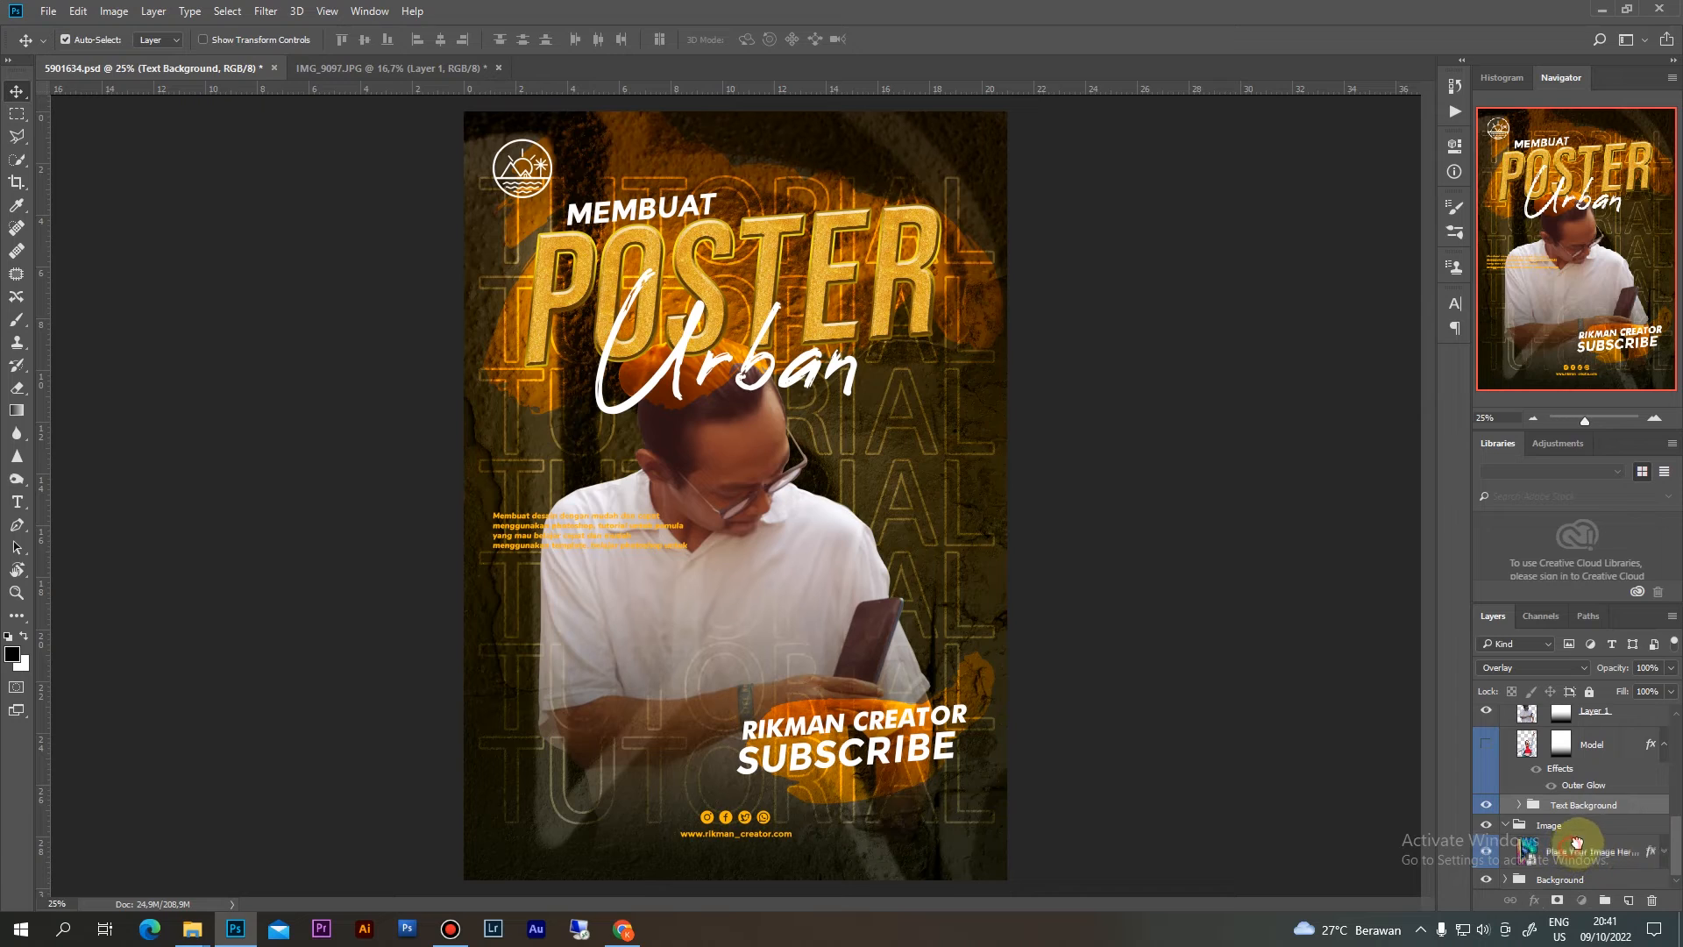
left_click(1556, 854)
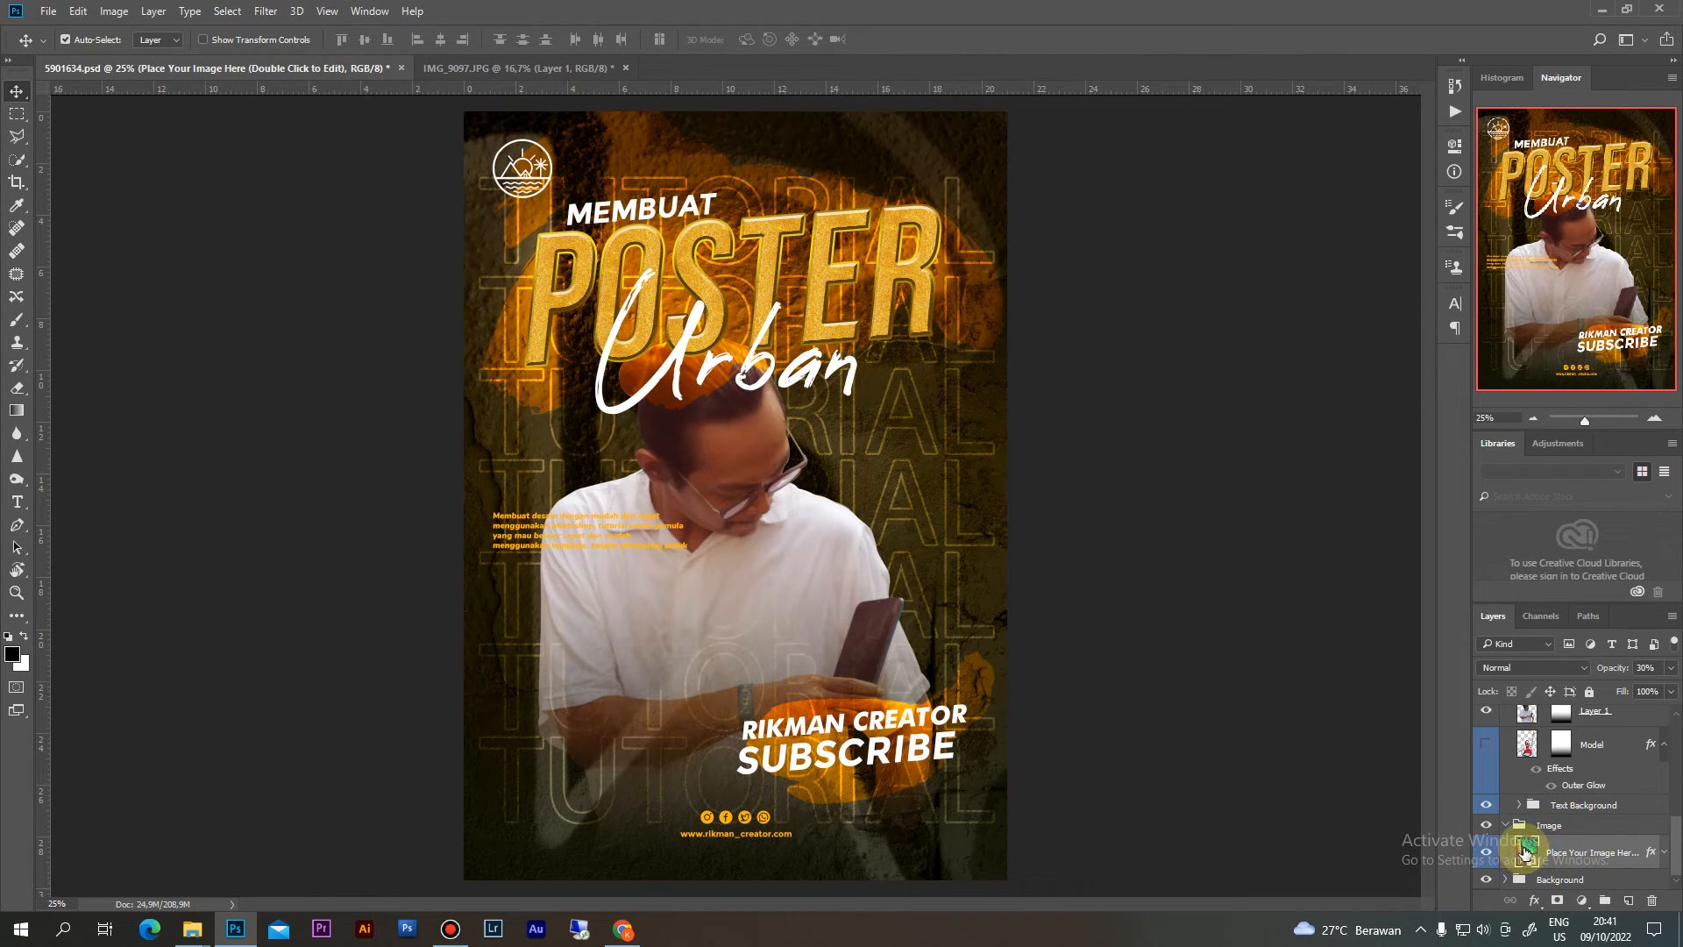
double_click(1540, 848)
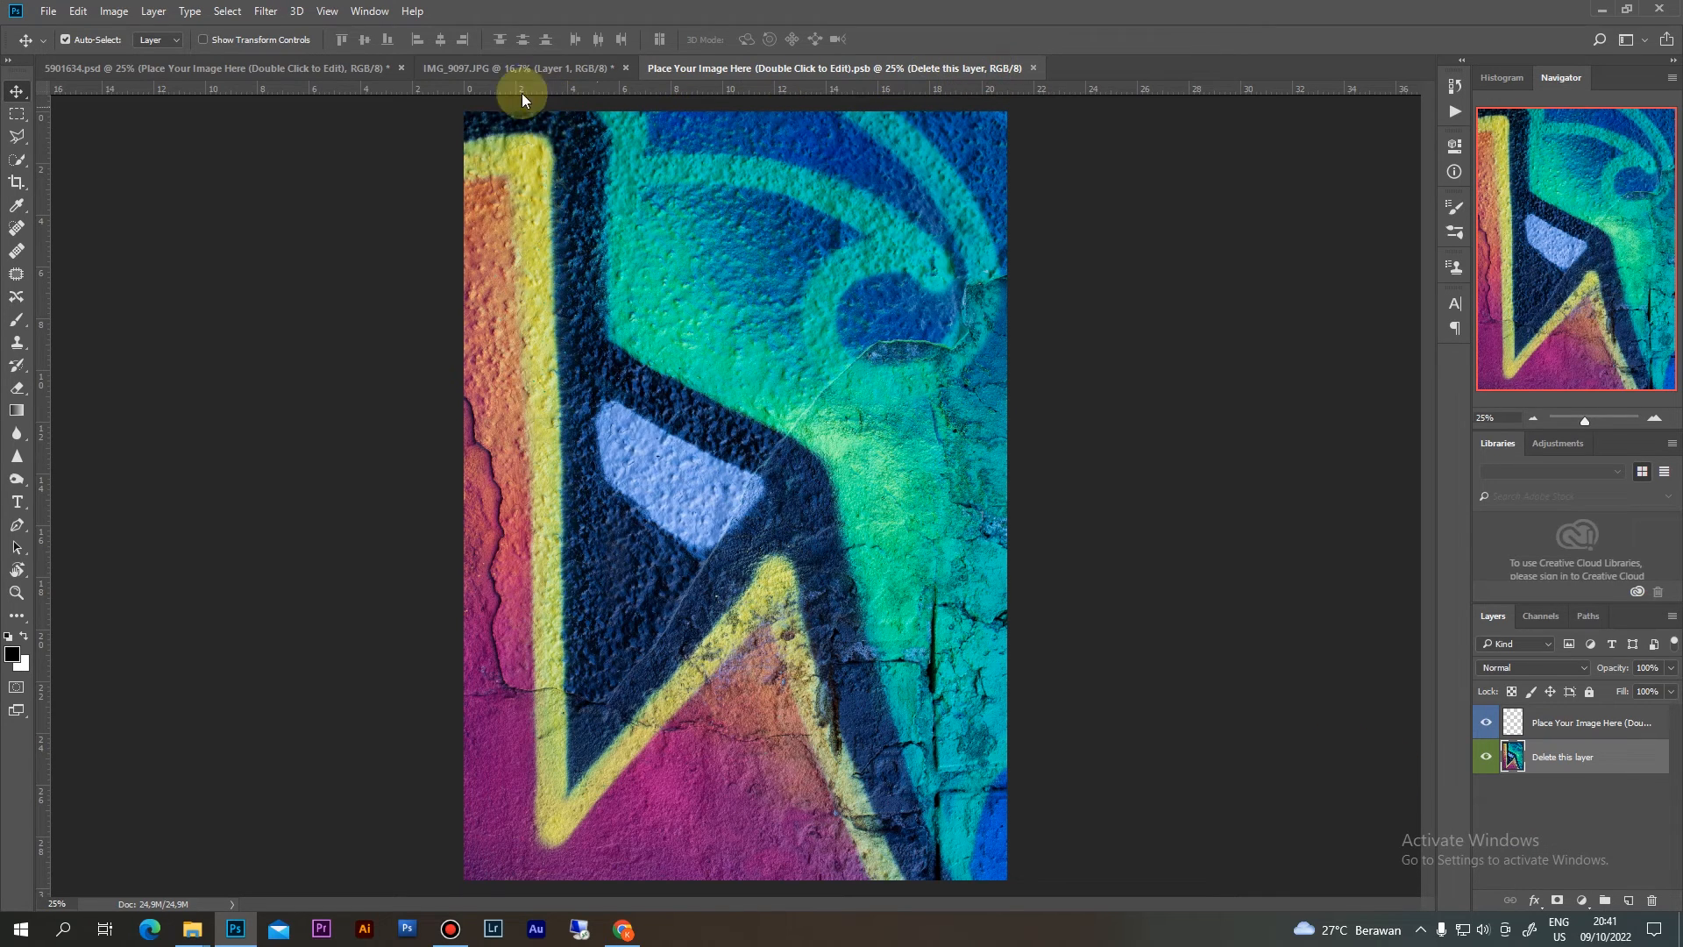
left_click(232, 72)
Toggle the Background group's visibility to check its effect on the poster, and expand the group
scroll(1667, 842, "down", 1)
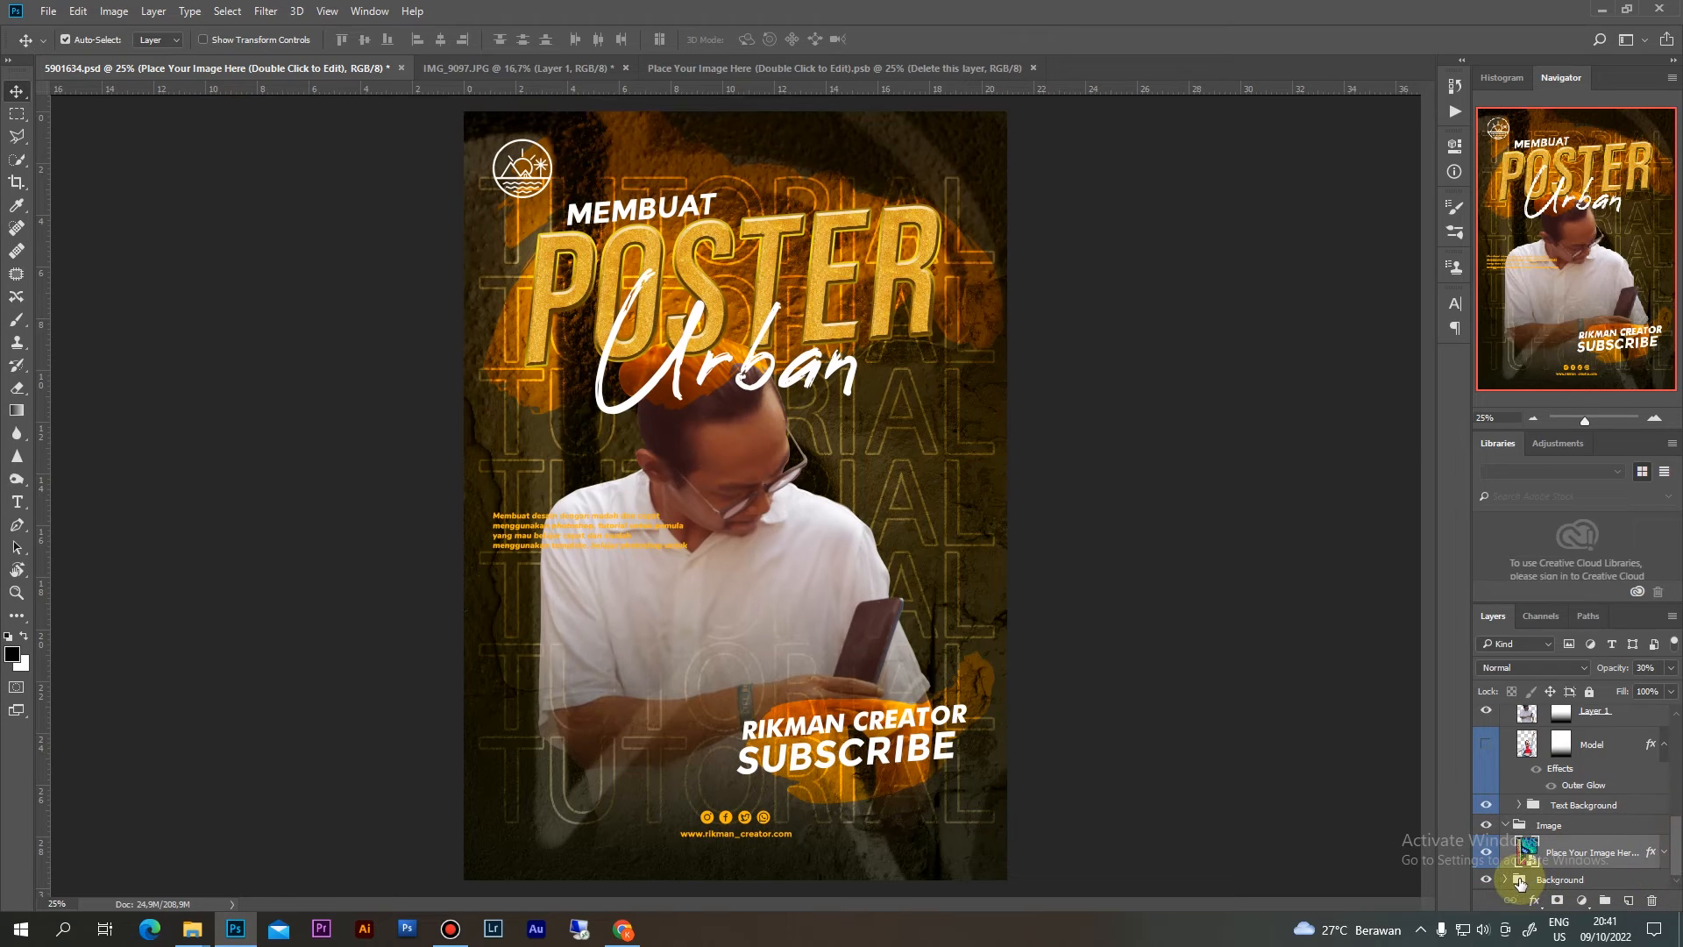
left_click(1486, 879)
left_click(1486, 879)
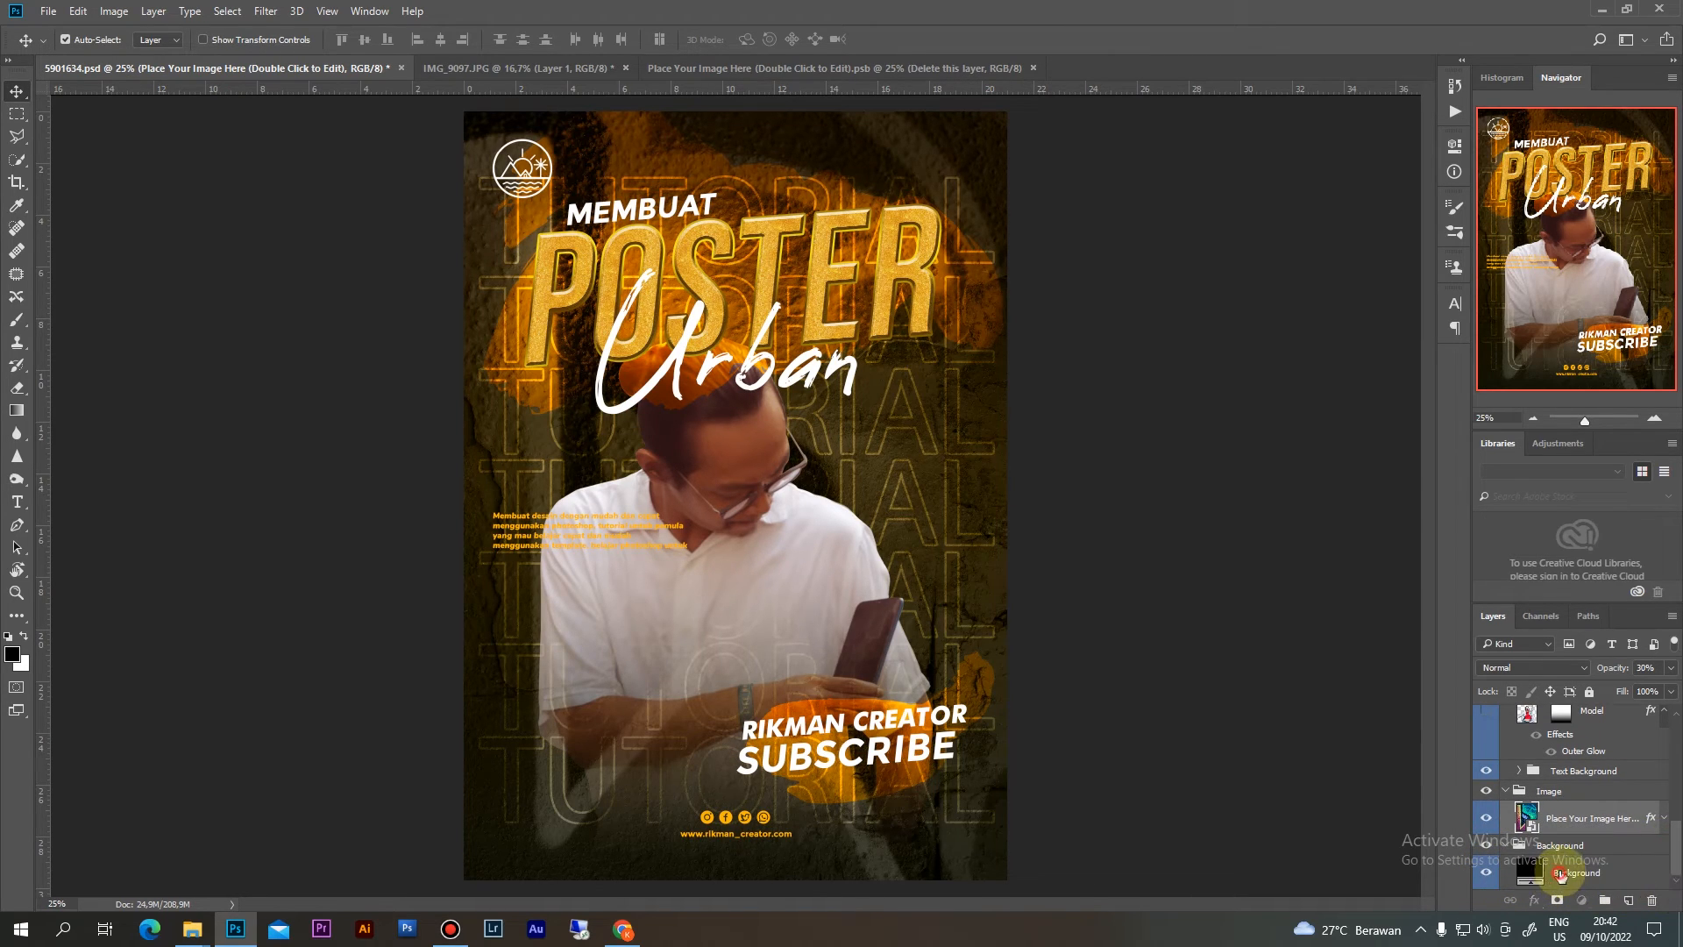
Try the dark green 21251f as the colour of the Background solid fill layer, and cancel the change
double_click(1529, 870)
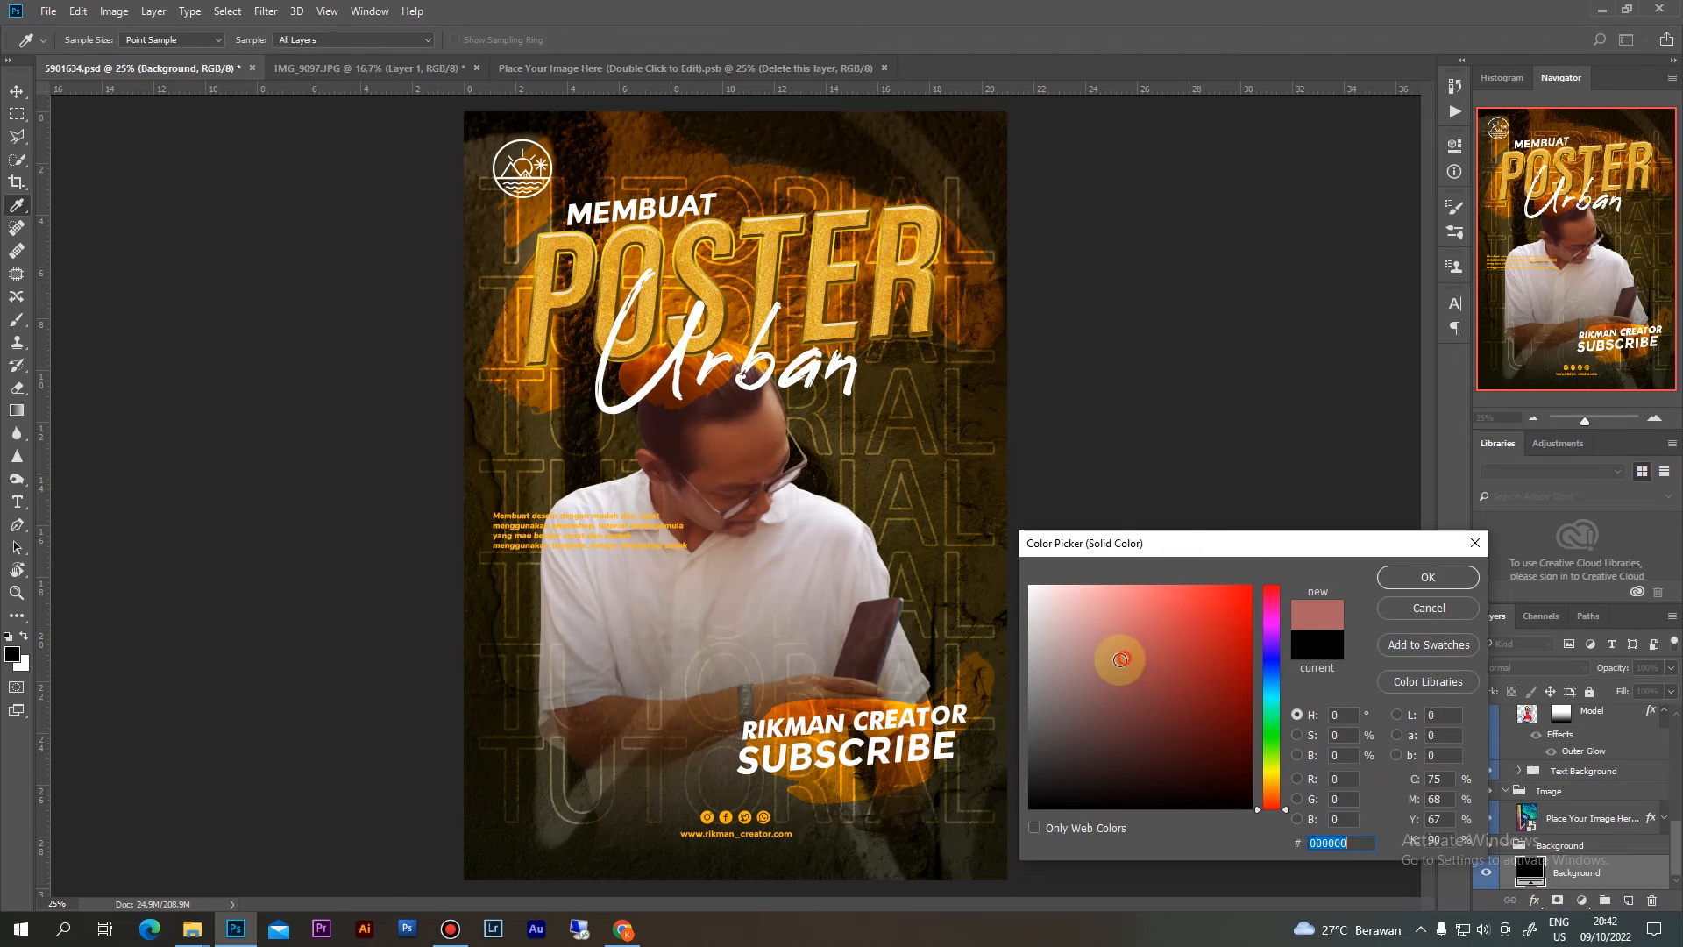
left_click_drag(1116, 657, 1175, 734)
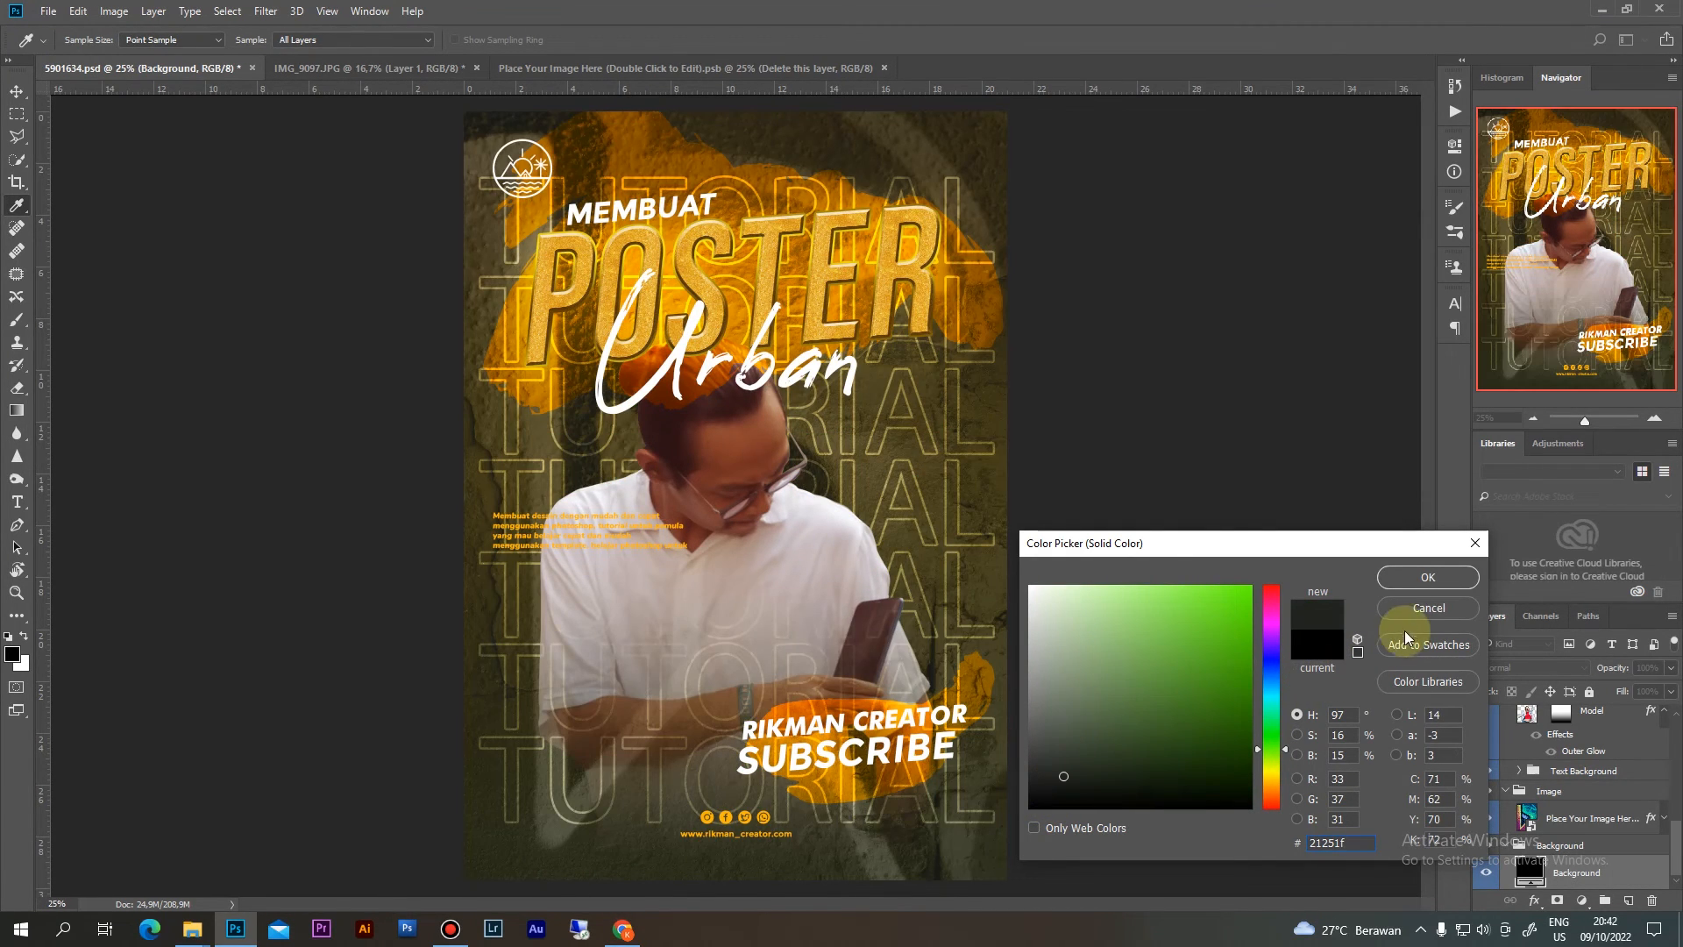
left_click(1418, 607)
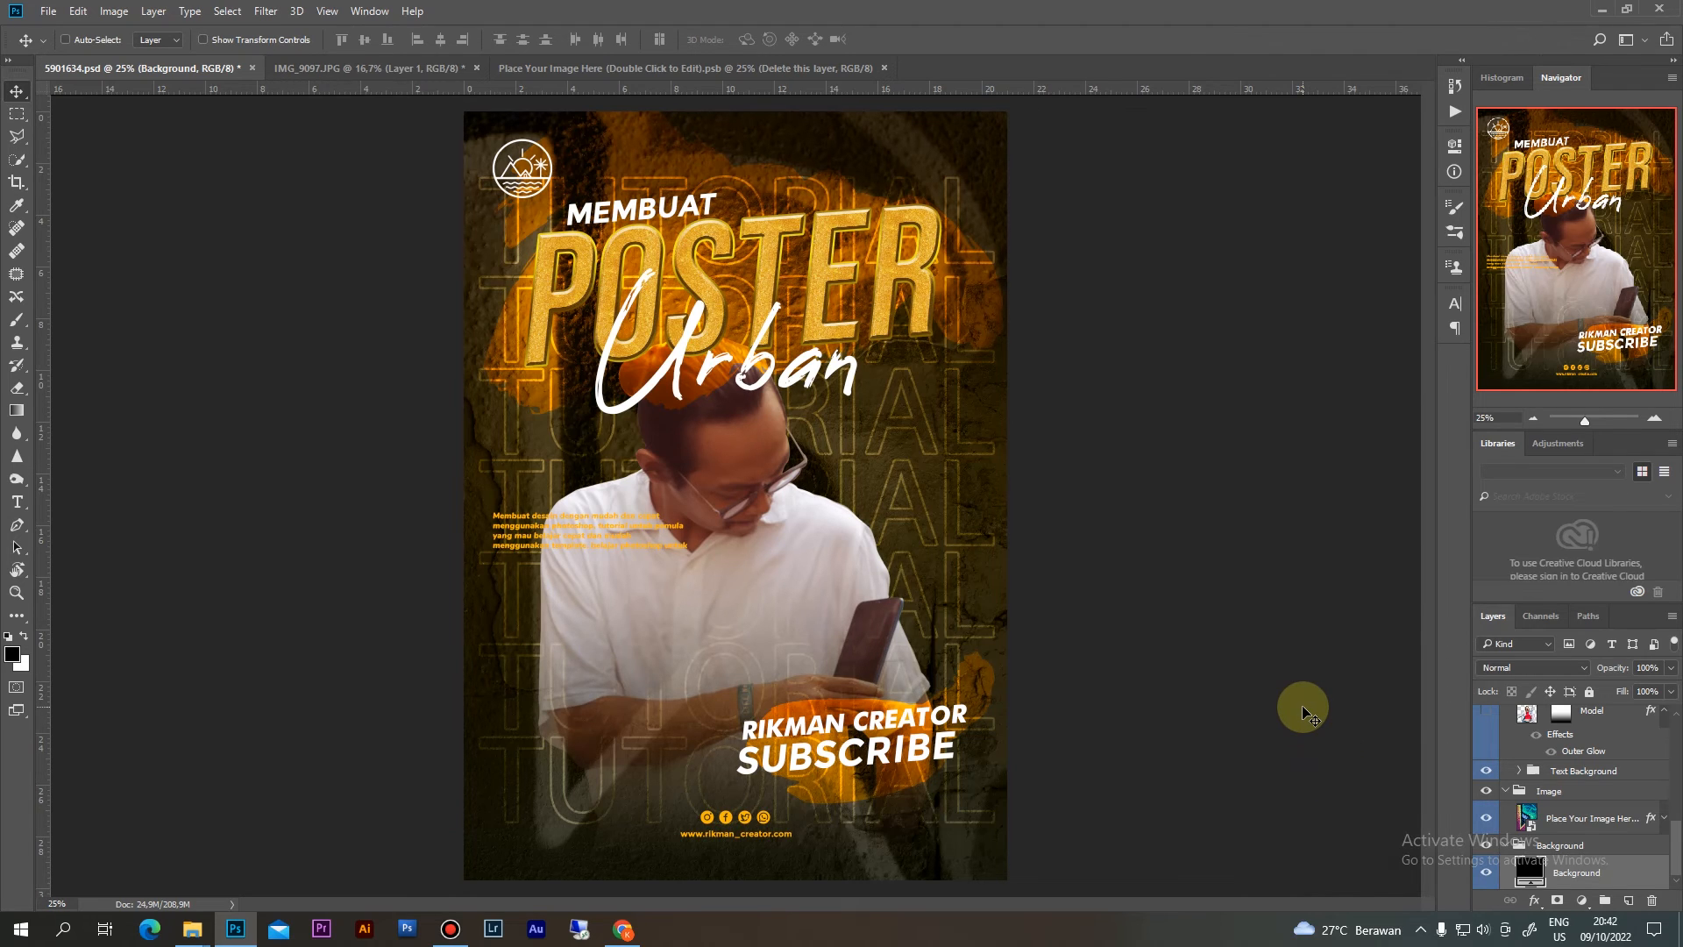
key("ctrl+minus")
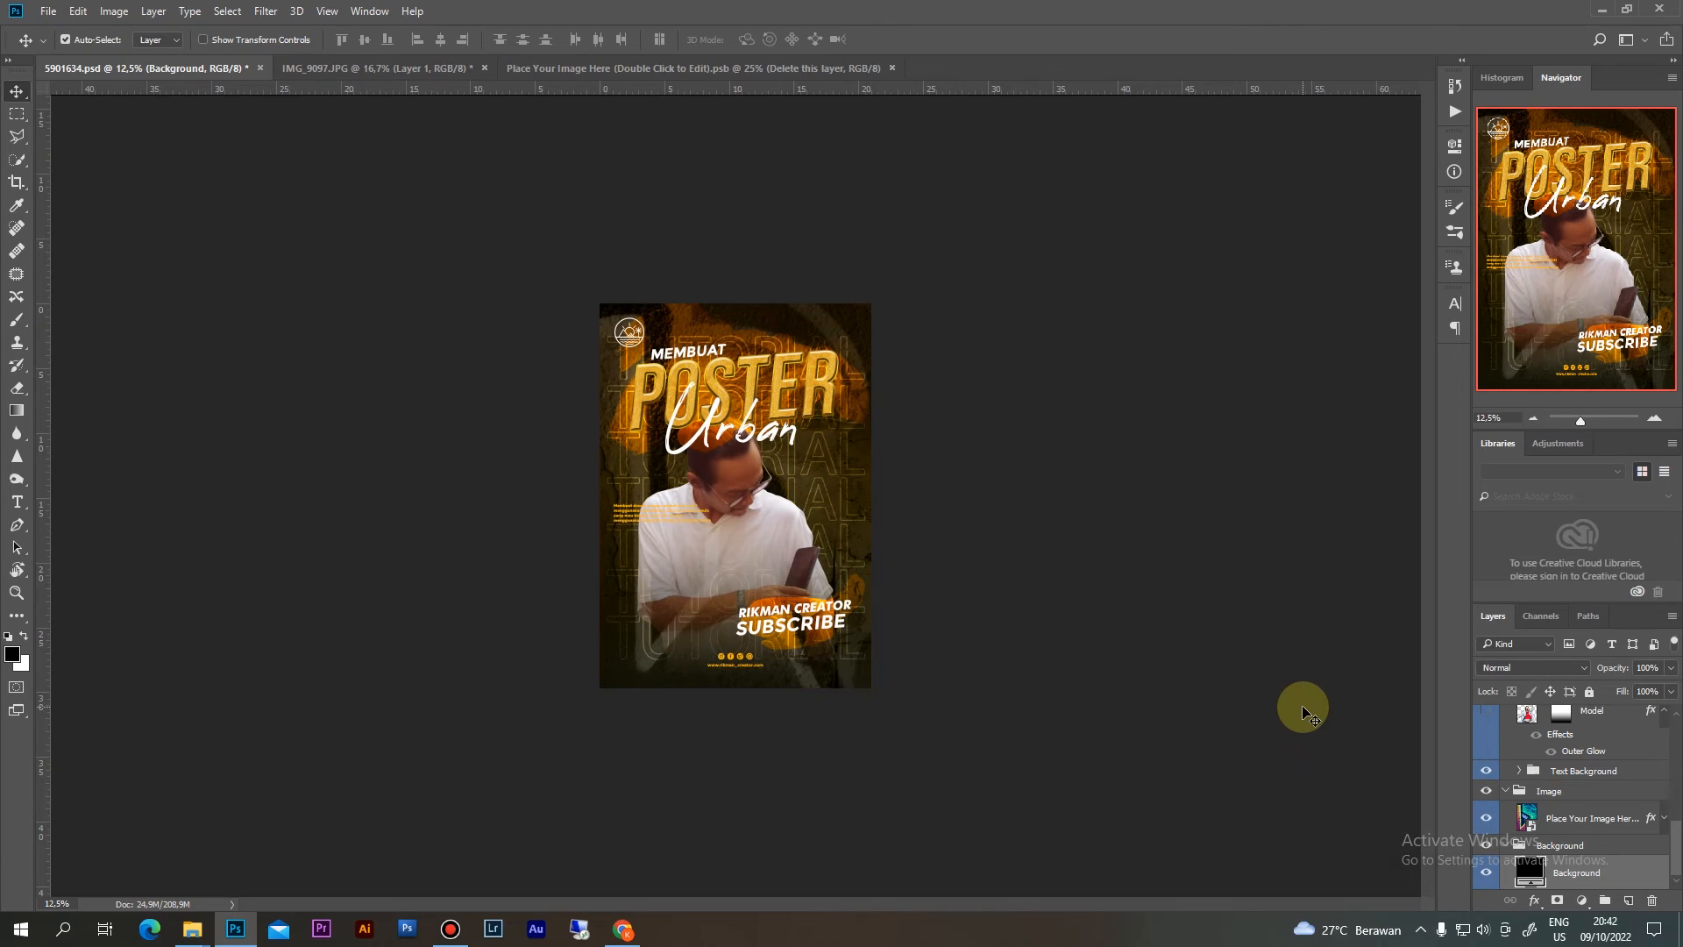
key("ctrl+plus")
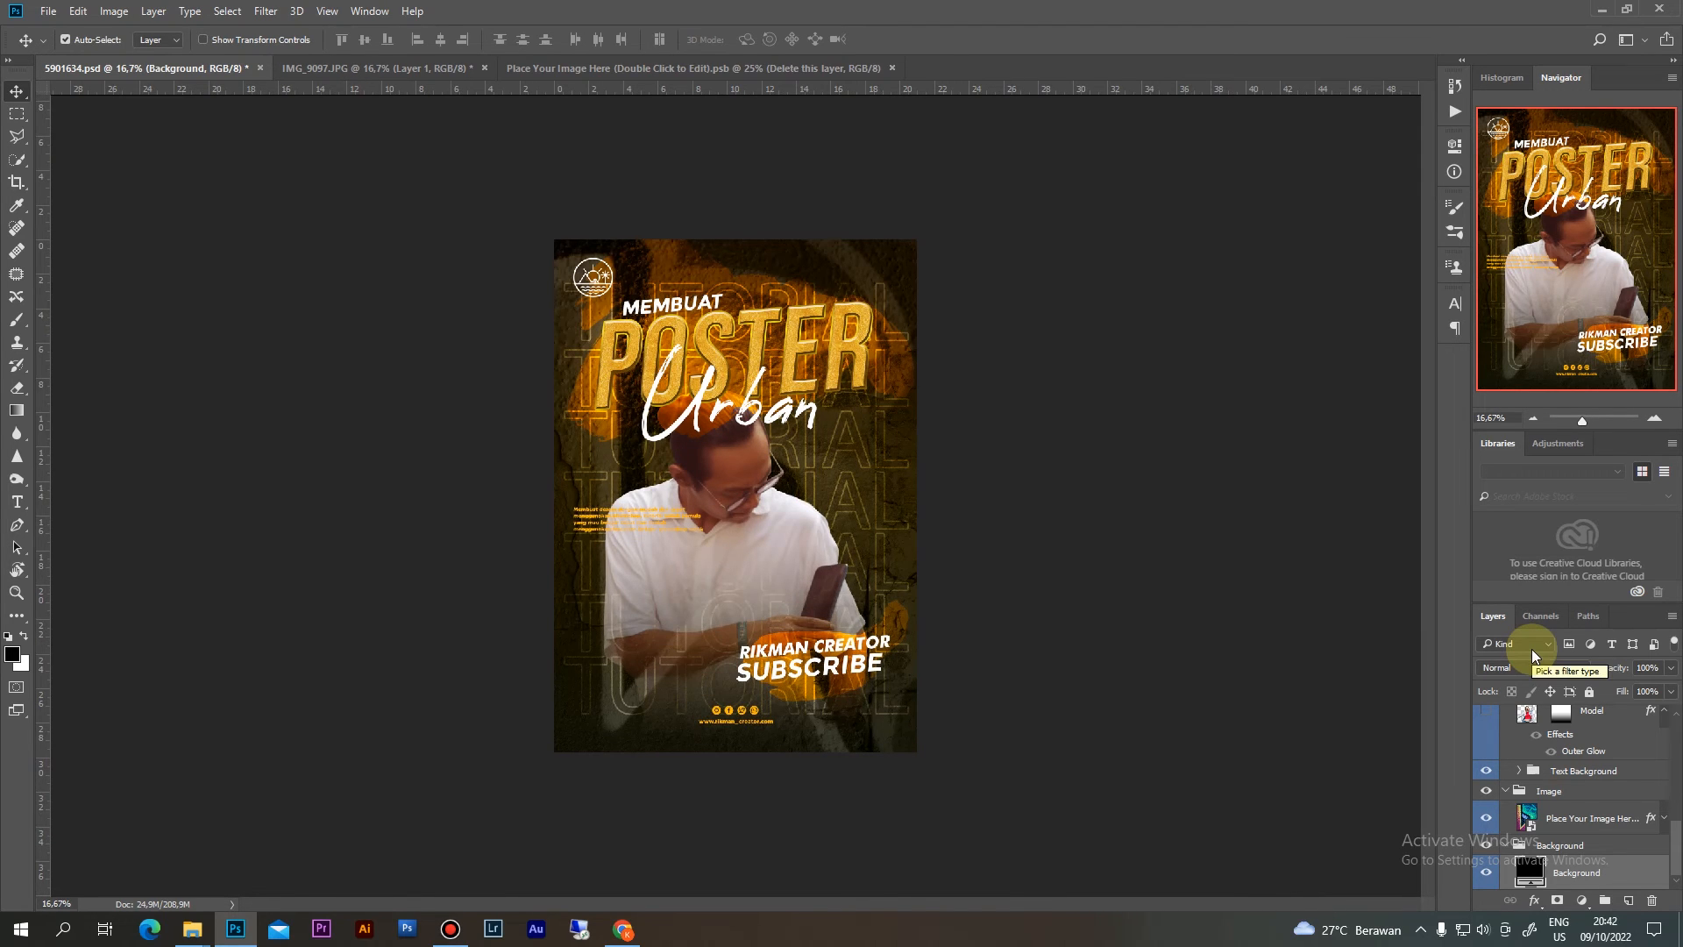